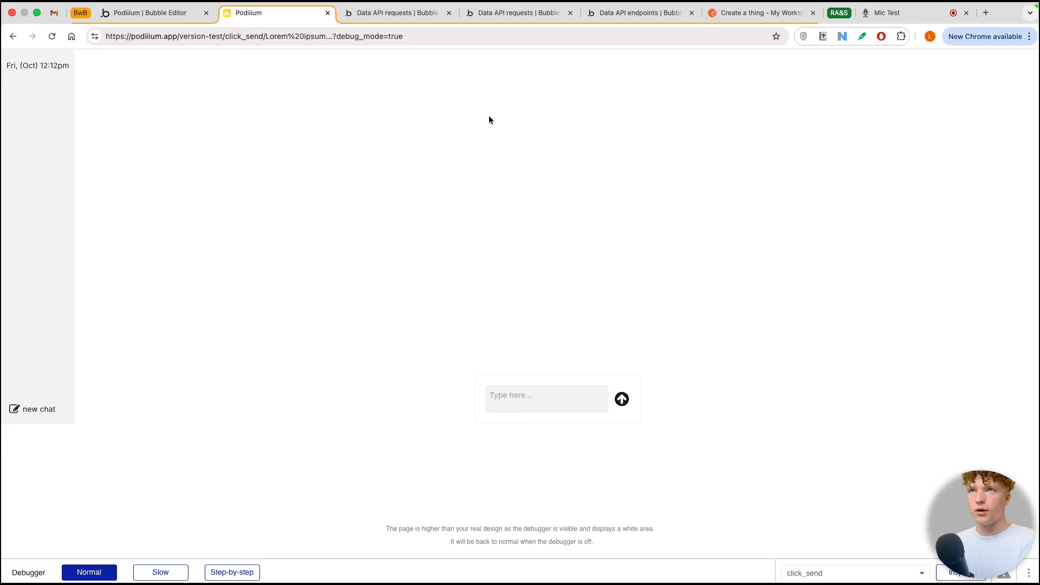
Step: Start a new chat in the app preview and send the message "hello"
left_click(34, 415)
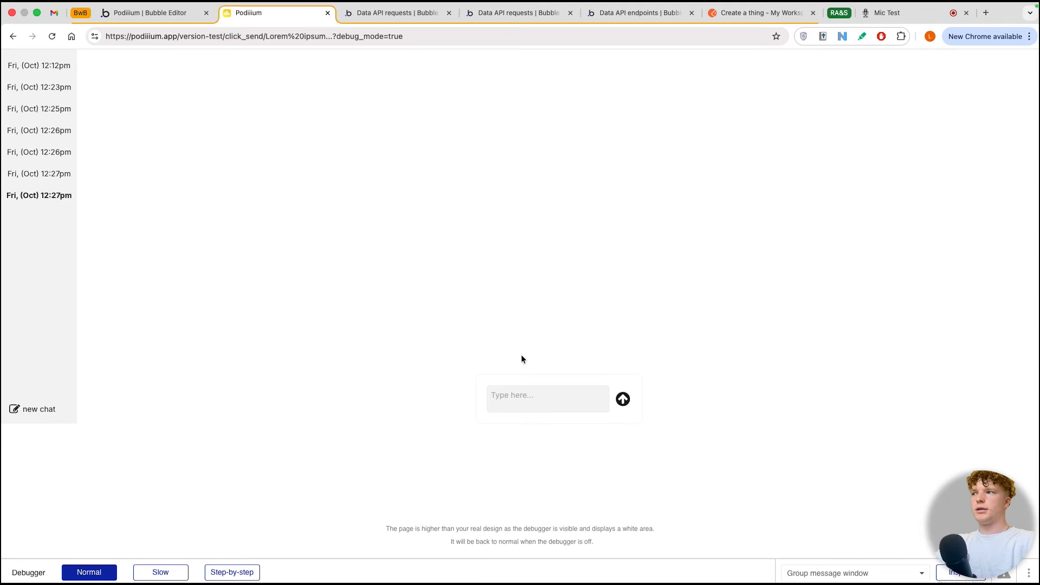
left_click(525, 401)
type("he")
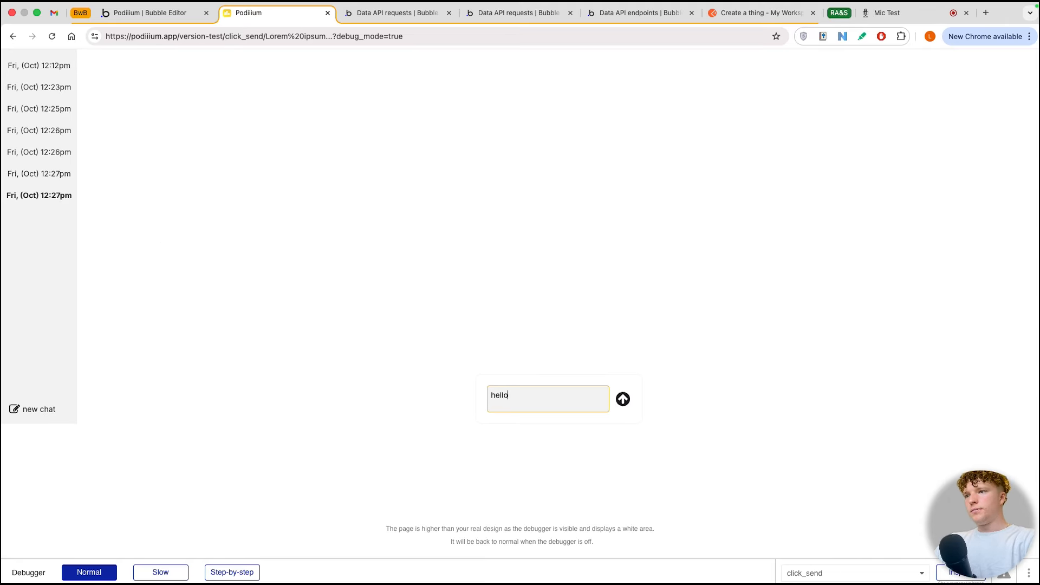
type("llo")
key("Return")
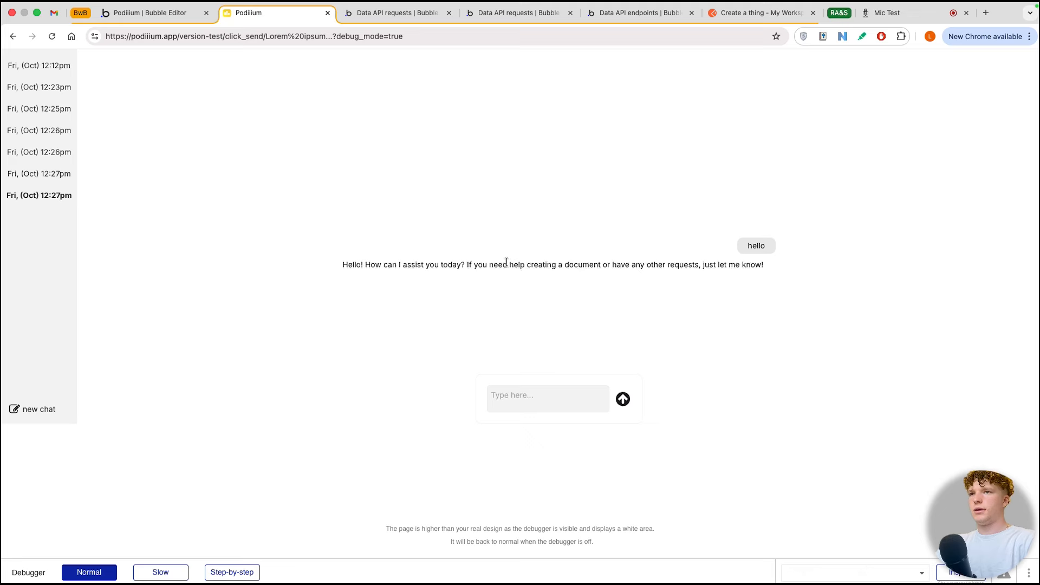
Step: Send the message "make me a document on bubble.io" and look through the generated document
left_click(538, 398)
type("make me a document on")
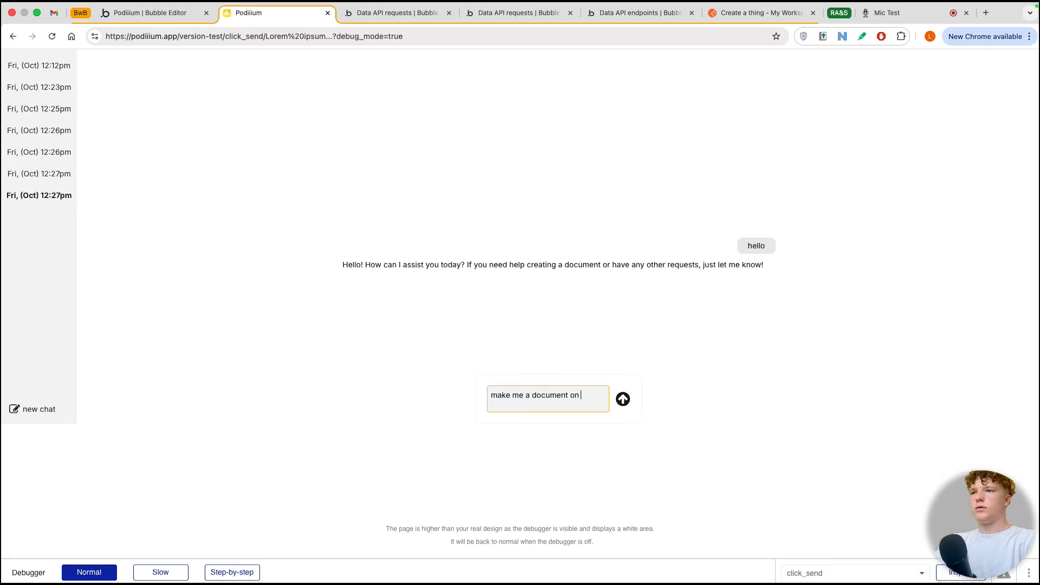
type(" bubble.io")
key("Return")
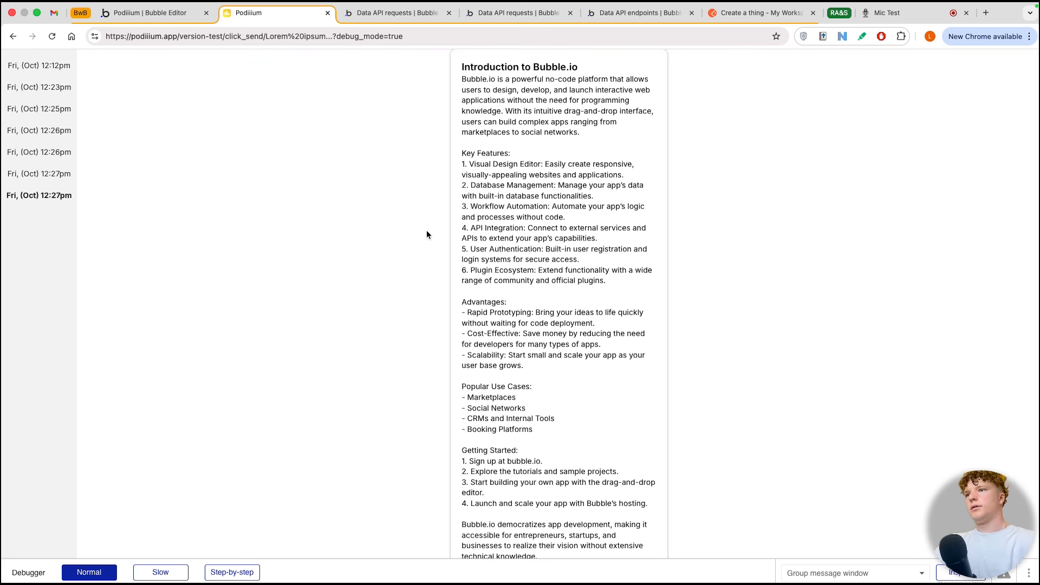
scroll(513, 235, "down", 7)
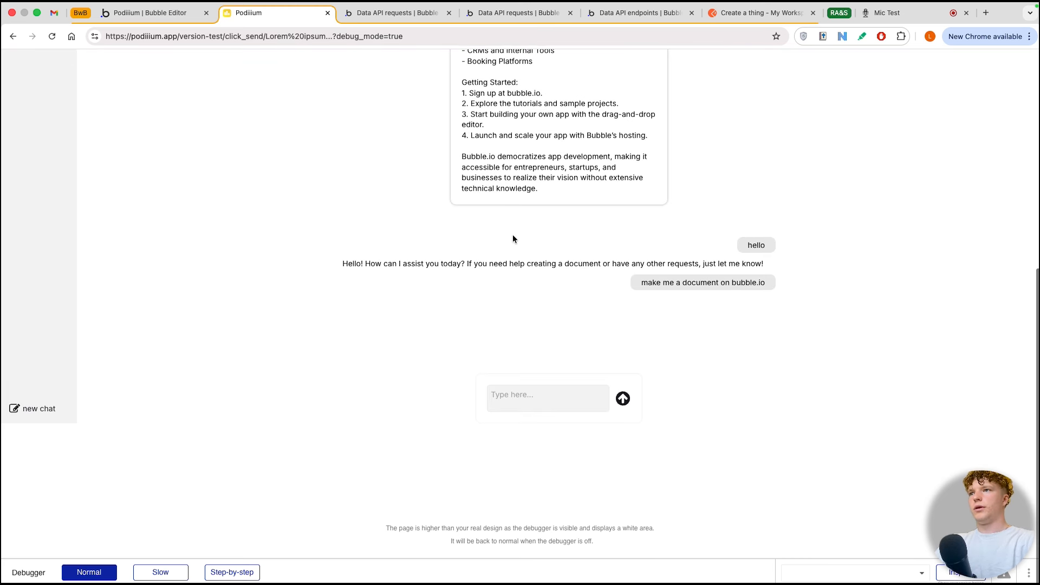
scroll(512, 235, "up", 7)
scroll(592, 215, "down", 7)
scroll(423, 151, "up", 7)
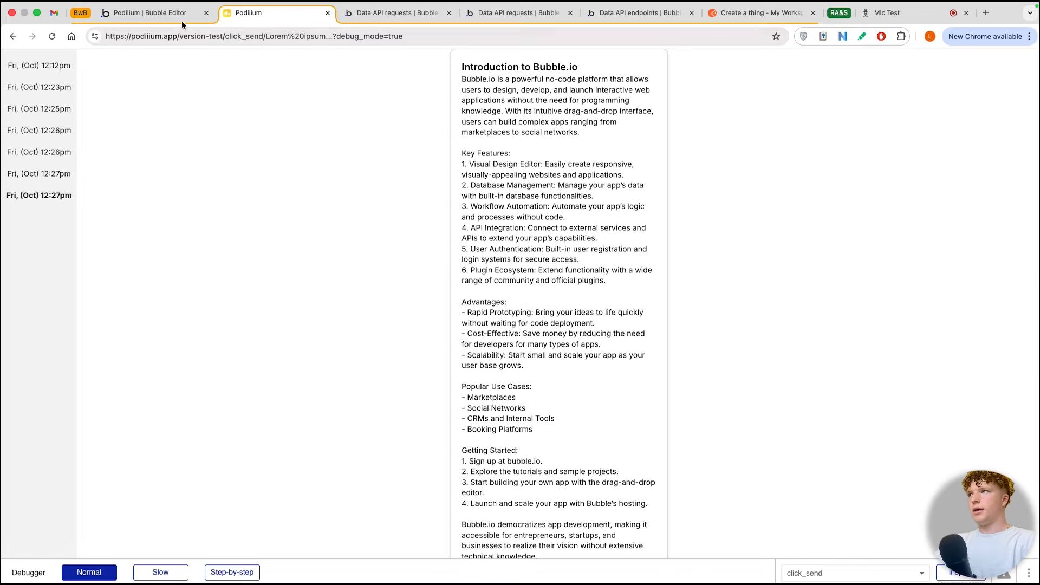
Step: Switch to the Bubble editor and examine the newest entry's text and title in the All documents app data
left_click(181, 20)
left_click(16, 153)
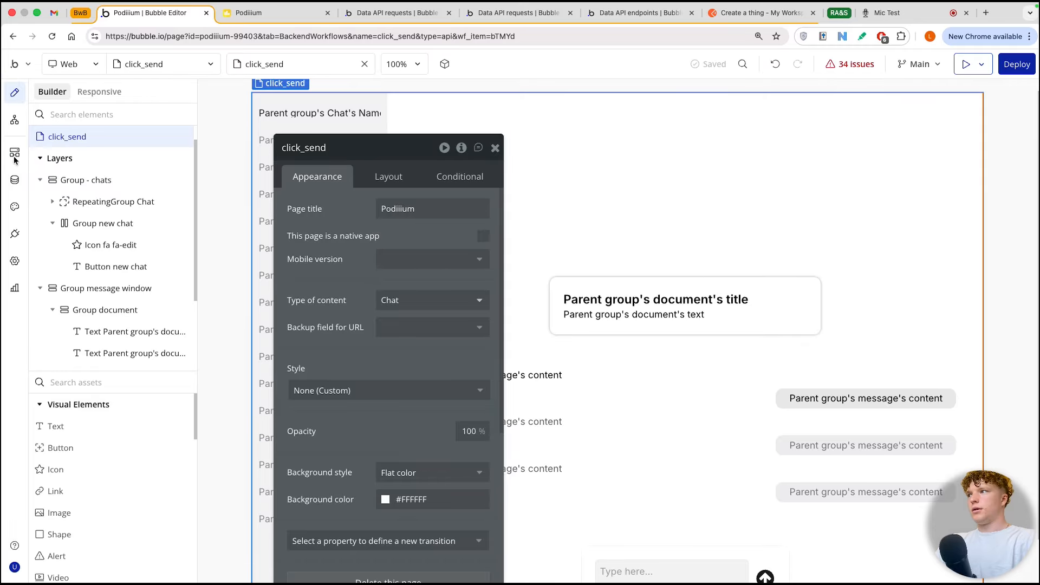
left_click(14, 179)
left_click(117, 303)
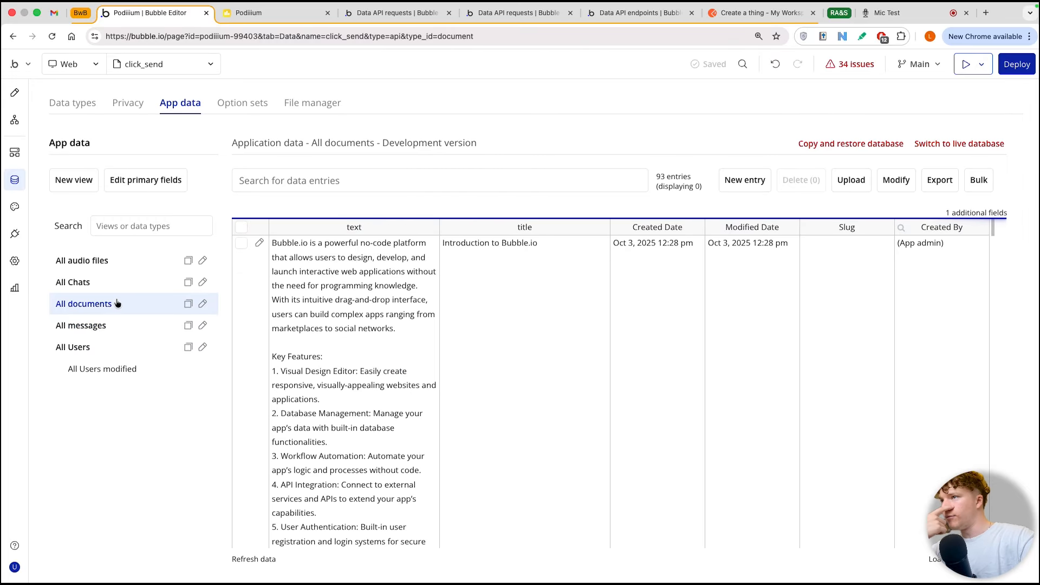
scroll(431, 297, "down", 2)
scroll(430, 297, "up", 2)
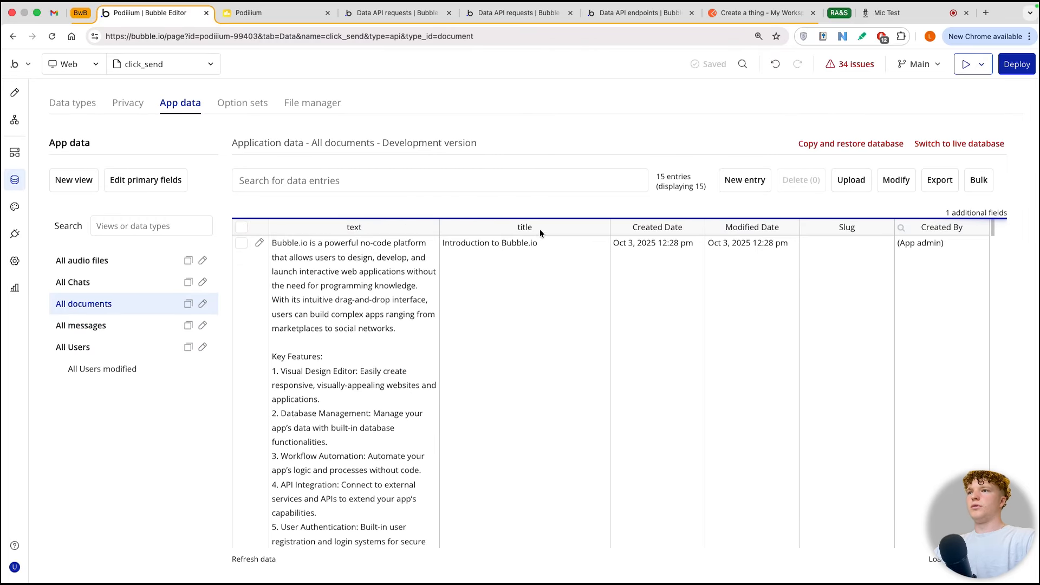
scroll(532, 284, "down", 2)
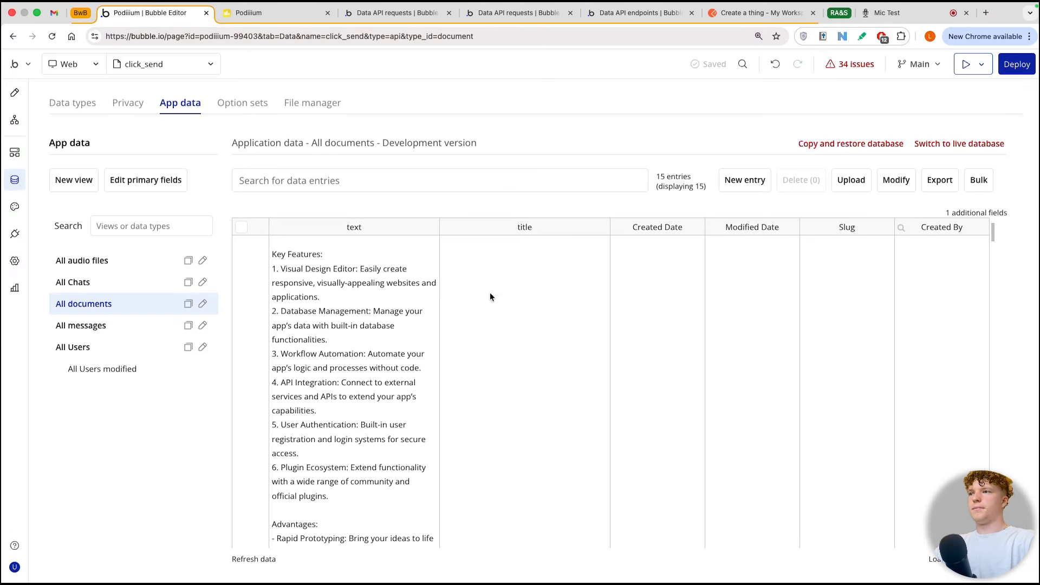
scroll(422, 346, "down", 5)
scroll(413, 330, "up", 8)
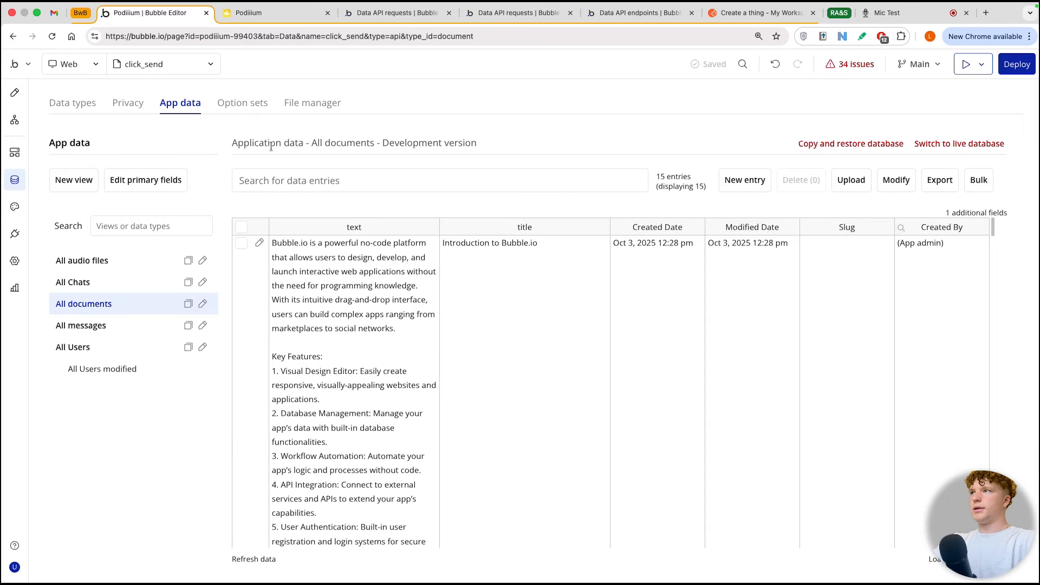
Step: Switch to the Notion page "API : call database via chat GPT" and review its UI and Backend checklists
left_click(275, 13)
key("ctrl+Right")
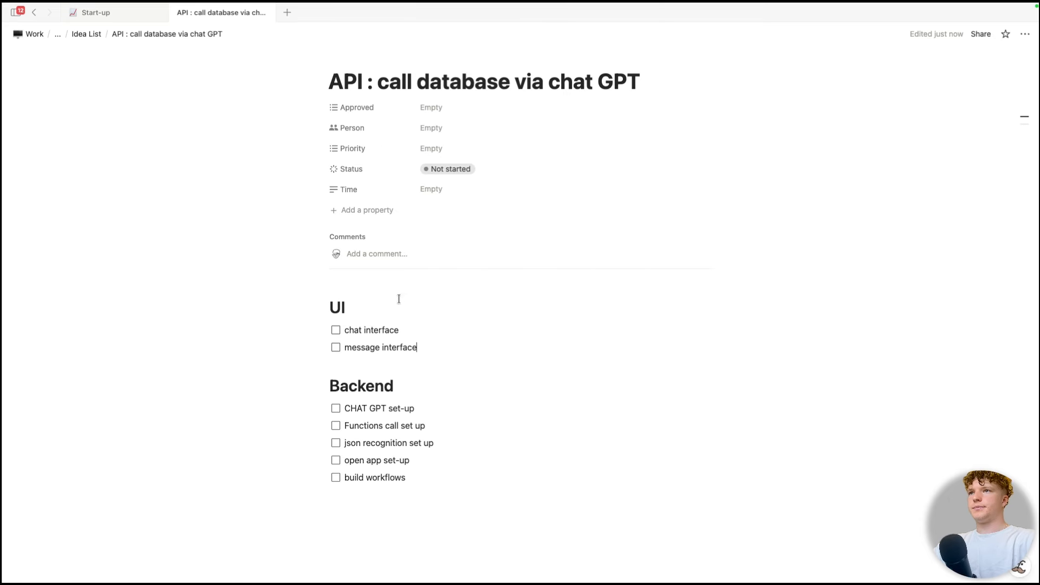
left_click_drag(341, 331, 356, 349)
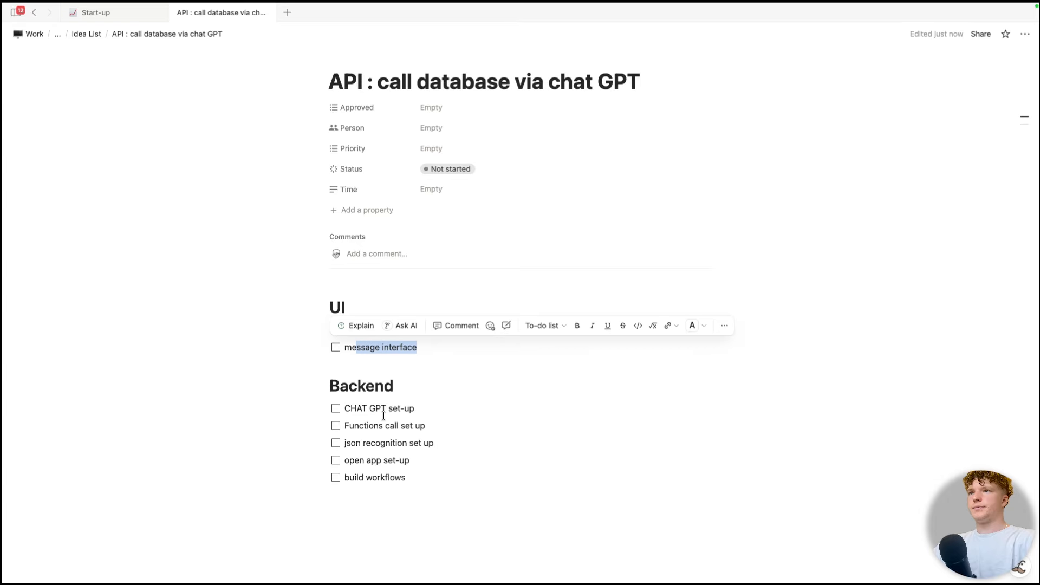
left_click_drag(349, 408, 441, 411)
left_click(398, 462)
left_click(417, 490)
left_click(417, 470)
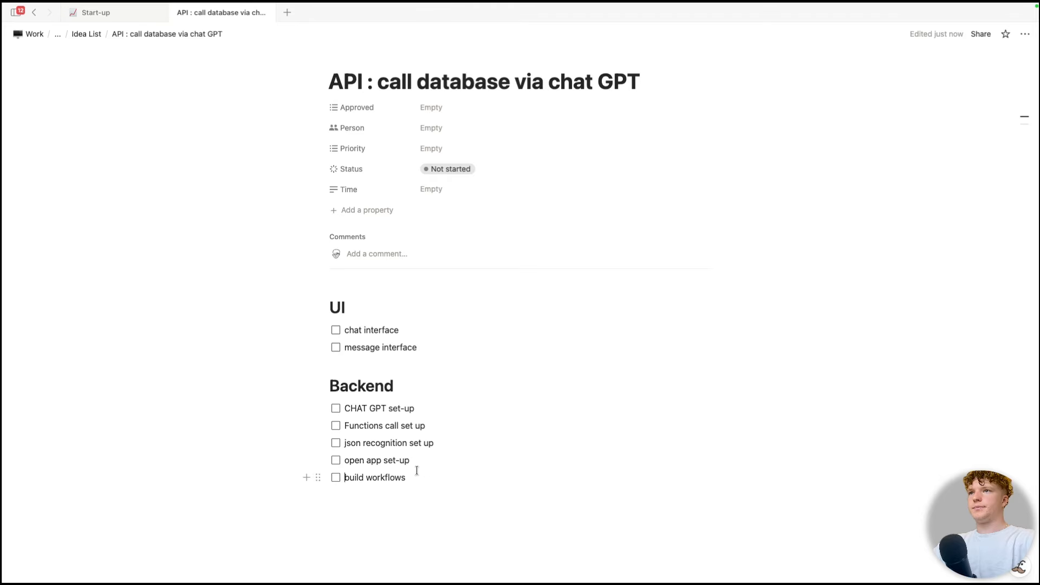
key("ctrl+Left")
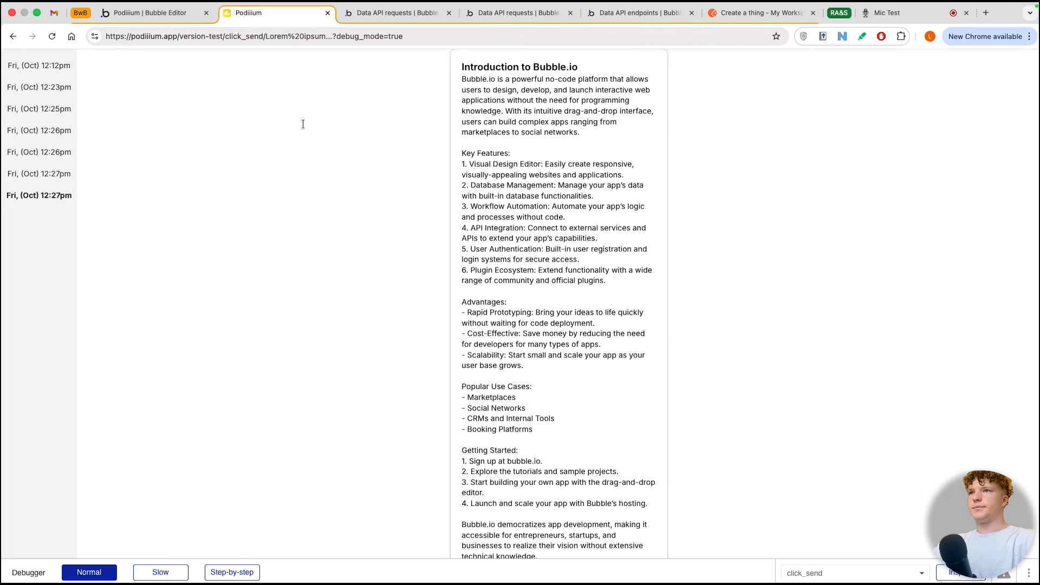
Step: In the Bubble editor, add a group to the document_editor_ page and set the page's container layout to Row
left_click(144, 13)
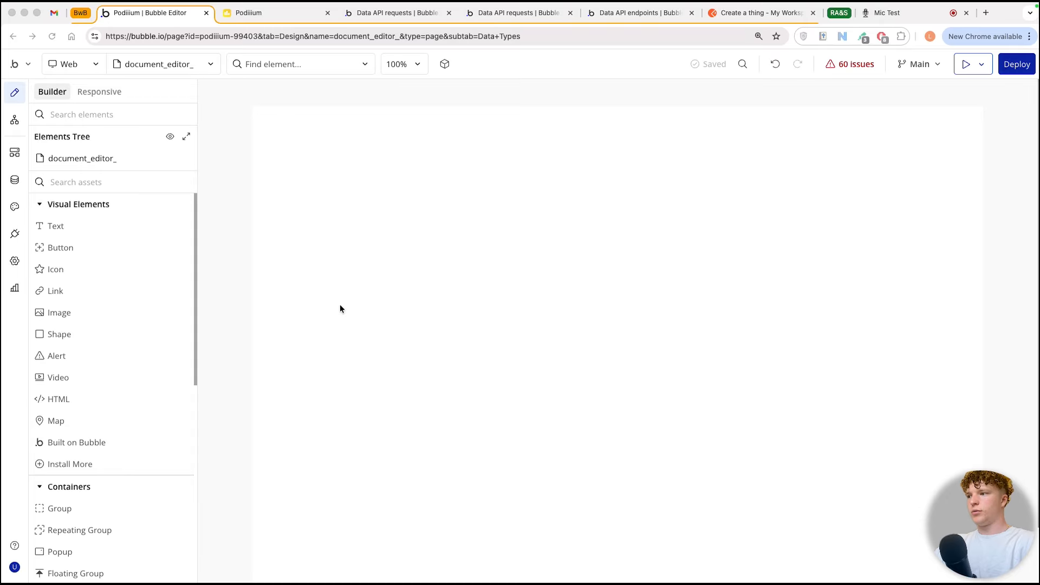
scroll(155, 394, "down", 3)
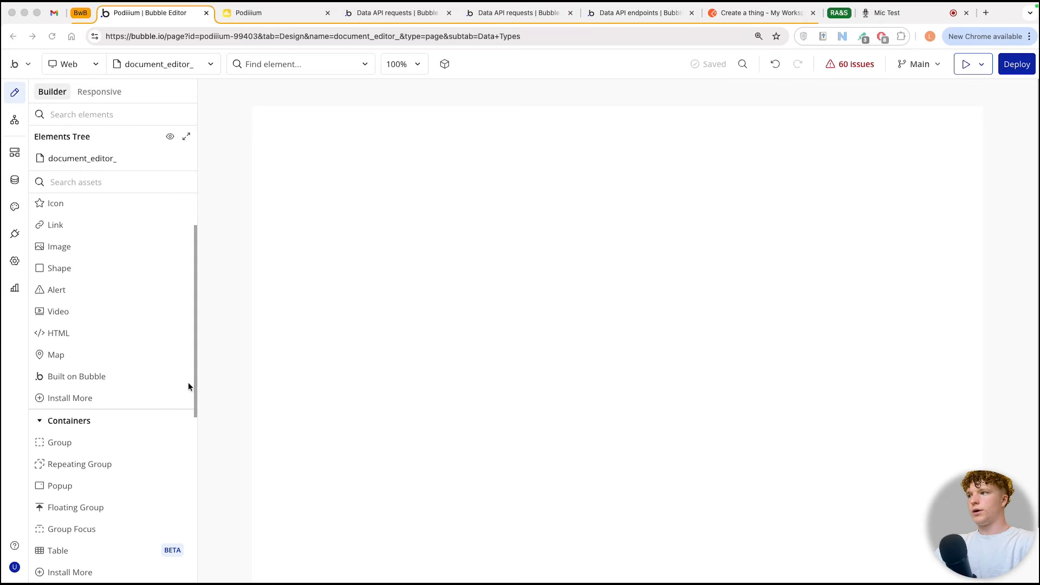
left_click_drag(77, 450, 399, 355)
left_click(514, 251)
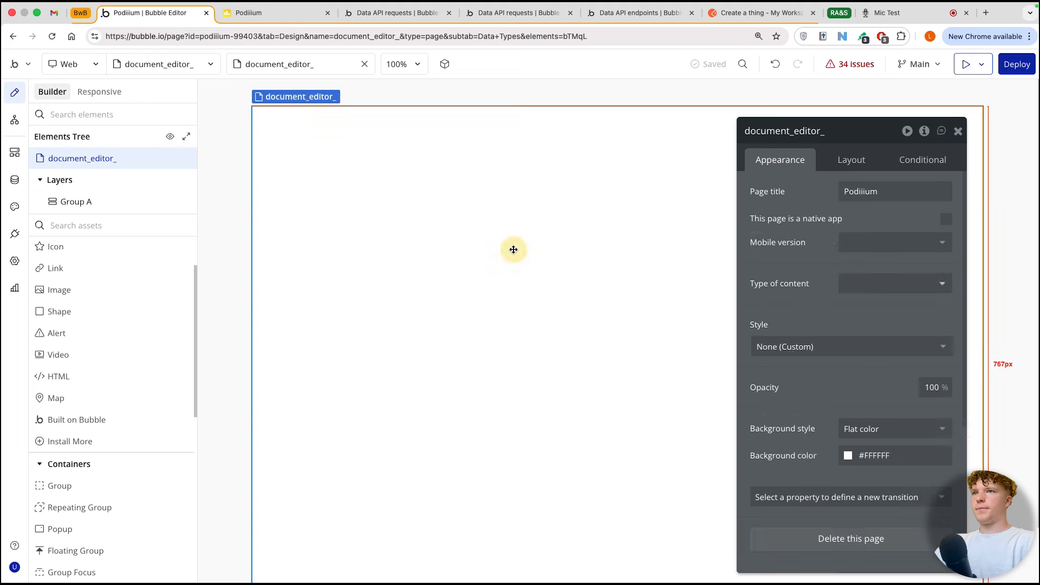
left_click(838, 161)
left_click(866, 192)
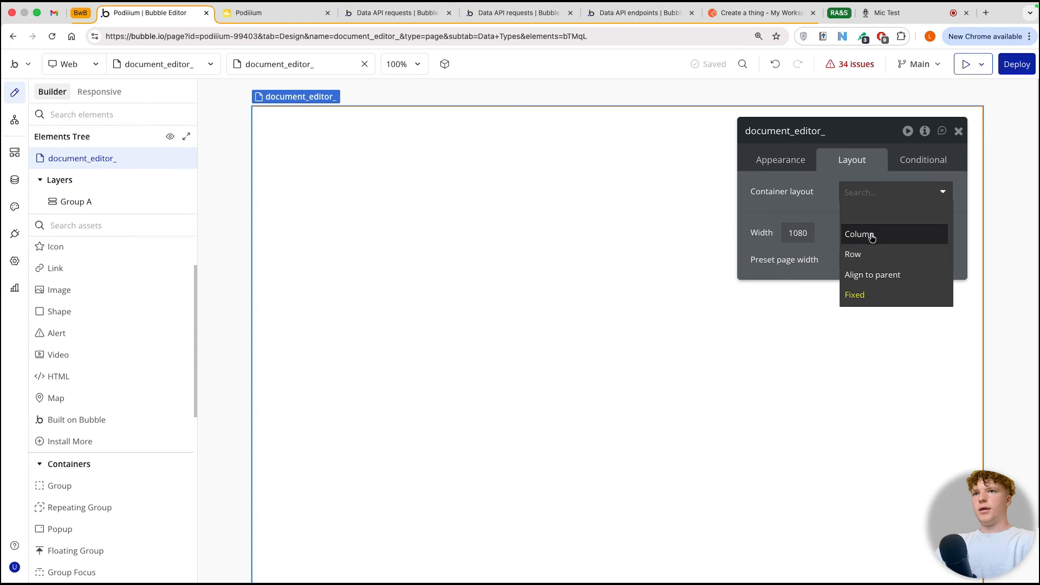
left_click(859, 253)
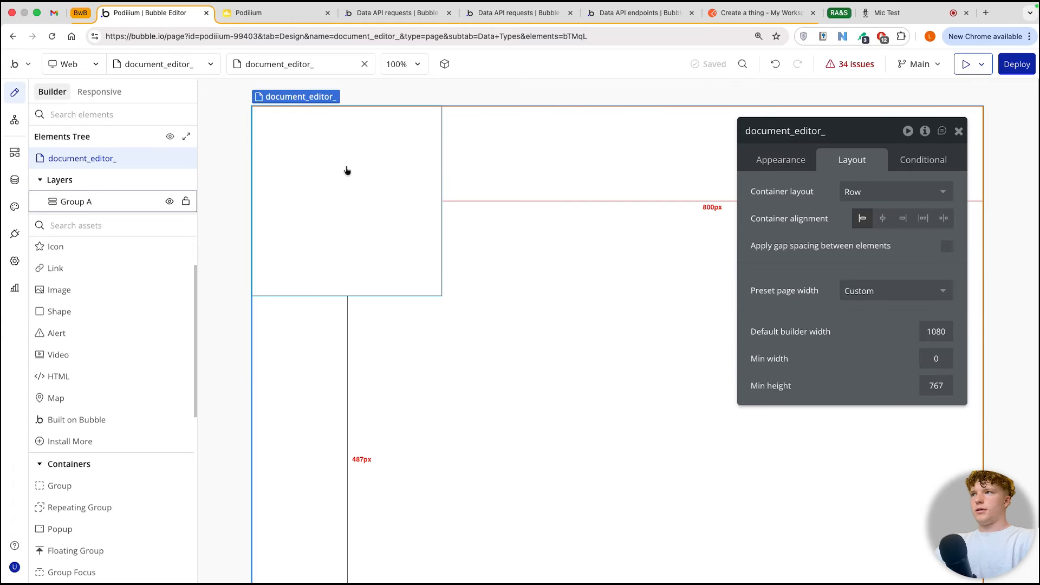
Step: Rename the new group as "Group - chat group"
left_click(345, 167)
left_click(781, 131)
type("Group - chat ")
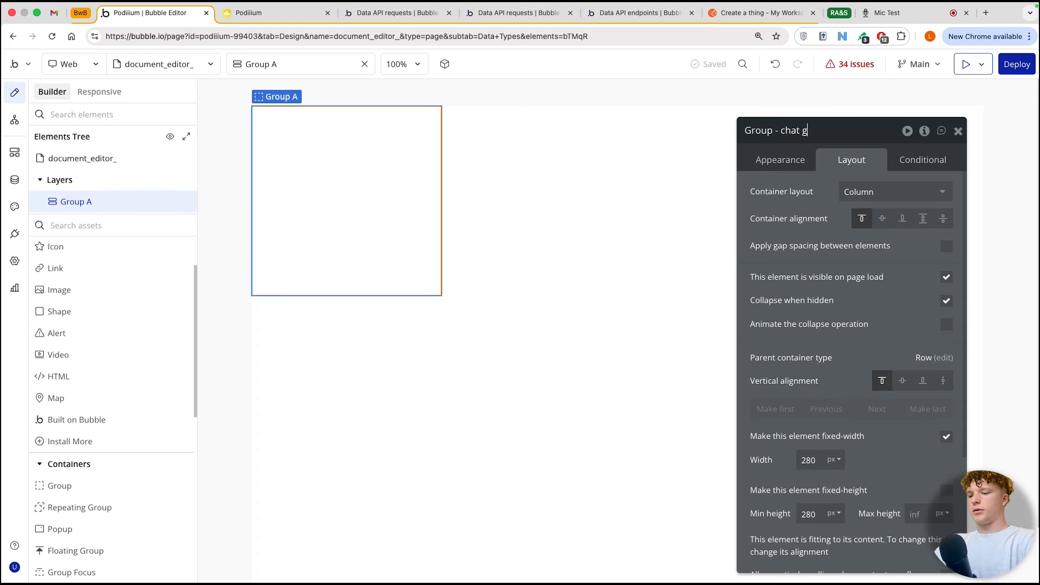
type("gorp")
key("BackSpace")
key("BackSpace")
key("BackSpace")
type("roup")
Step: Turn off fixed width for the chat group and set its vertical alignment to stretch
scroll(901, 406, "down", 4)
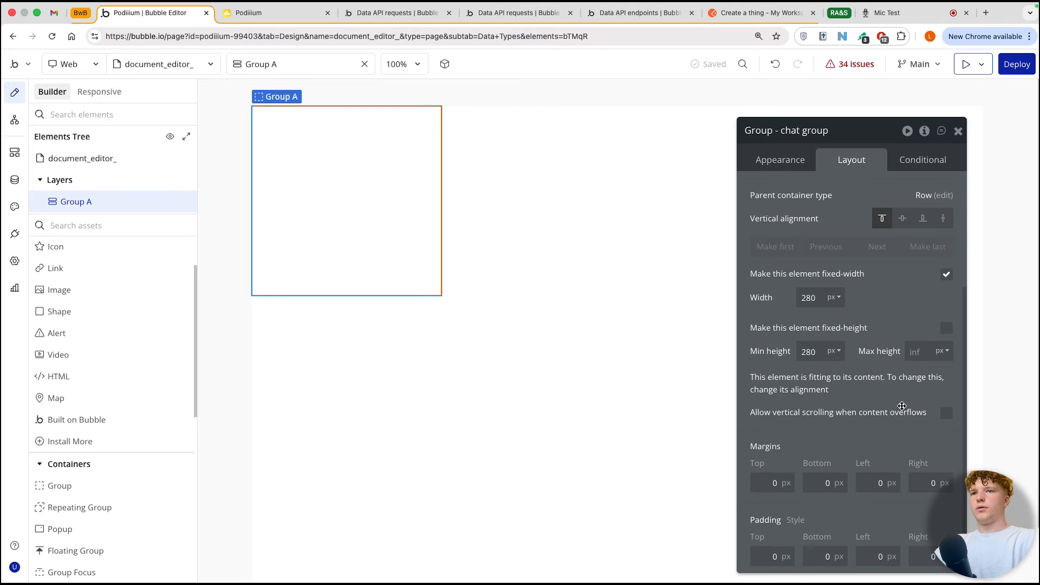
left_click(951, 281)
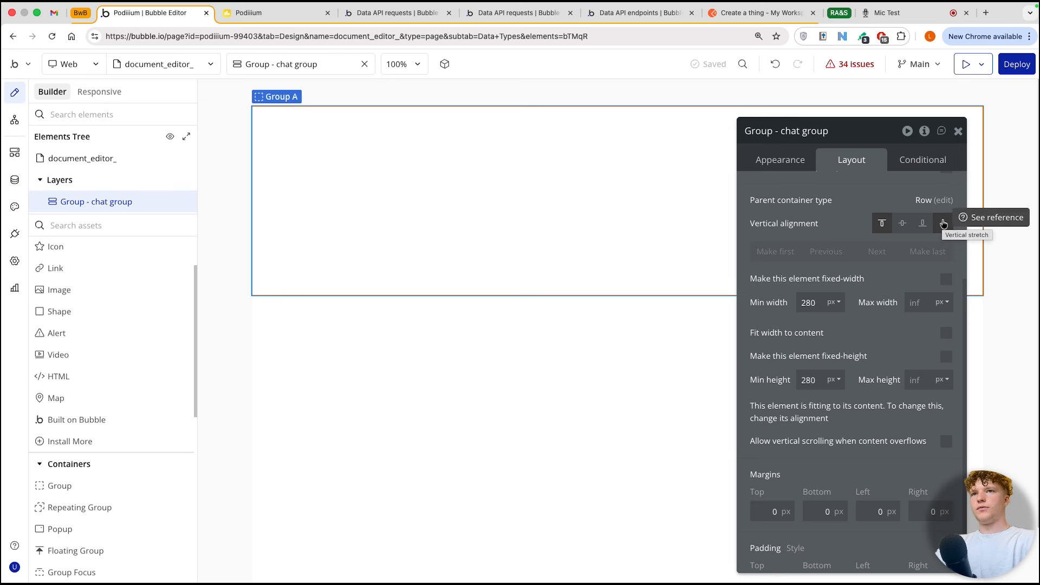
left_click(943, 224)
Step: Add a repeating group inside the chat group and place a text element in its first cell
left_click_drag(78, 507, 355, 387)
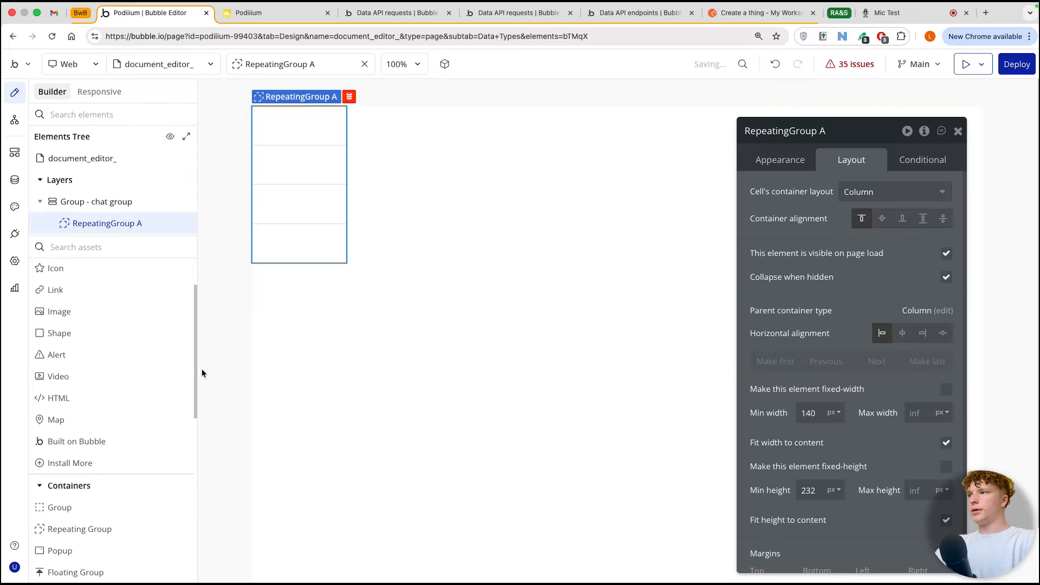
scroll(84, 320, "up", 2)
left_click_drag(64, 293, 311, 157)
left_click_drag(277, 113, 290, 151)
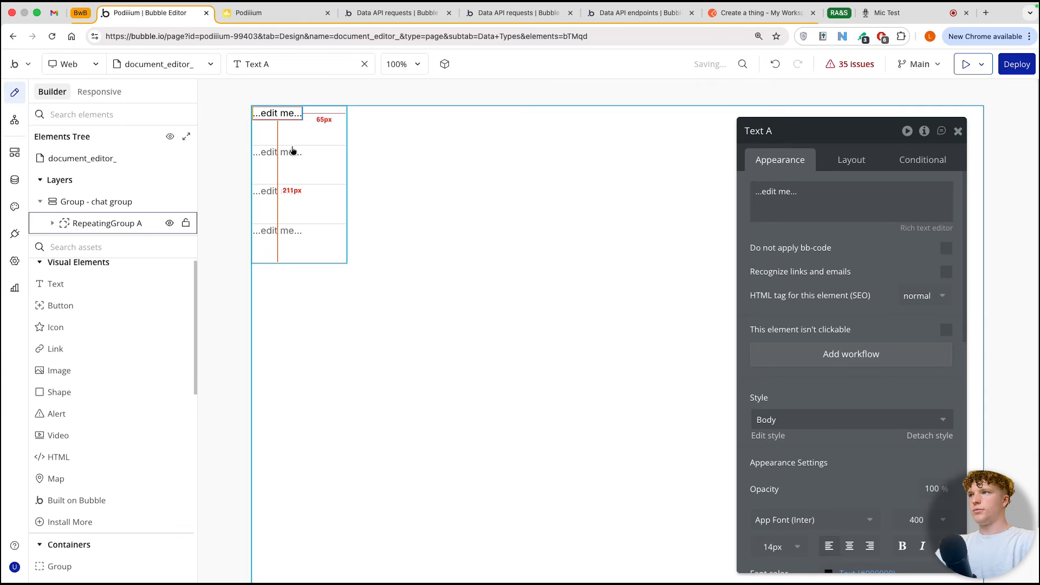
Step: Make the chat group fit its width to content, with a minimum width of 0 px
left_click(471, 167)
left_click(852, 159)
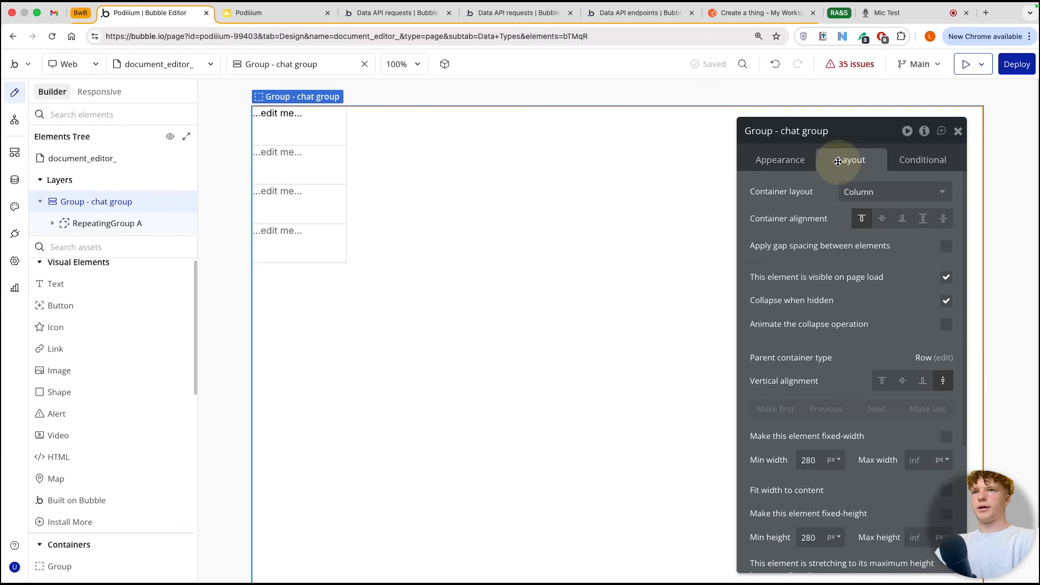
scroll(812, 353, "down", 3)
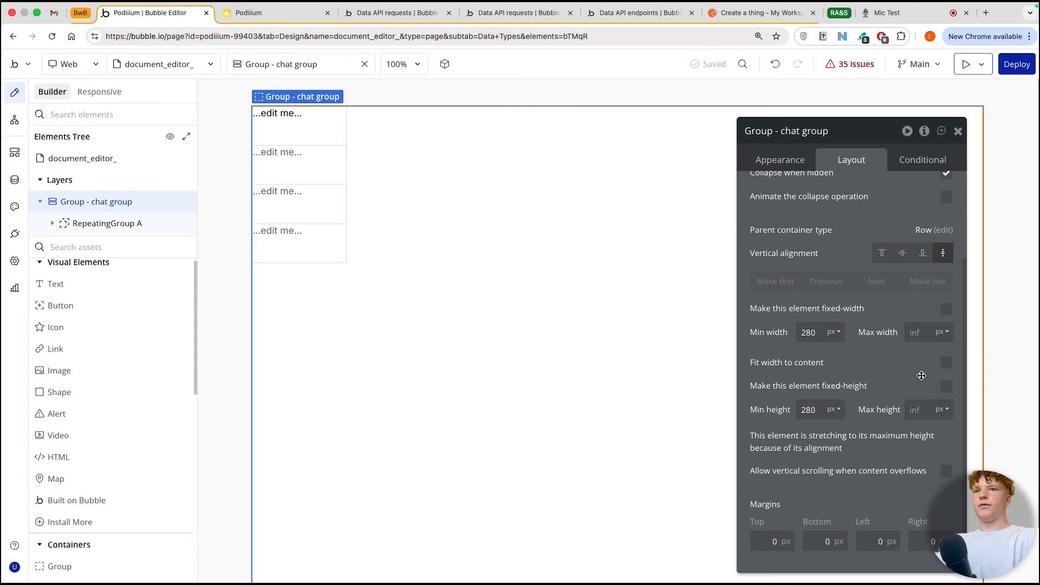
left_click(946, 364)
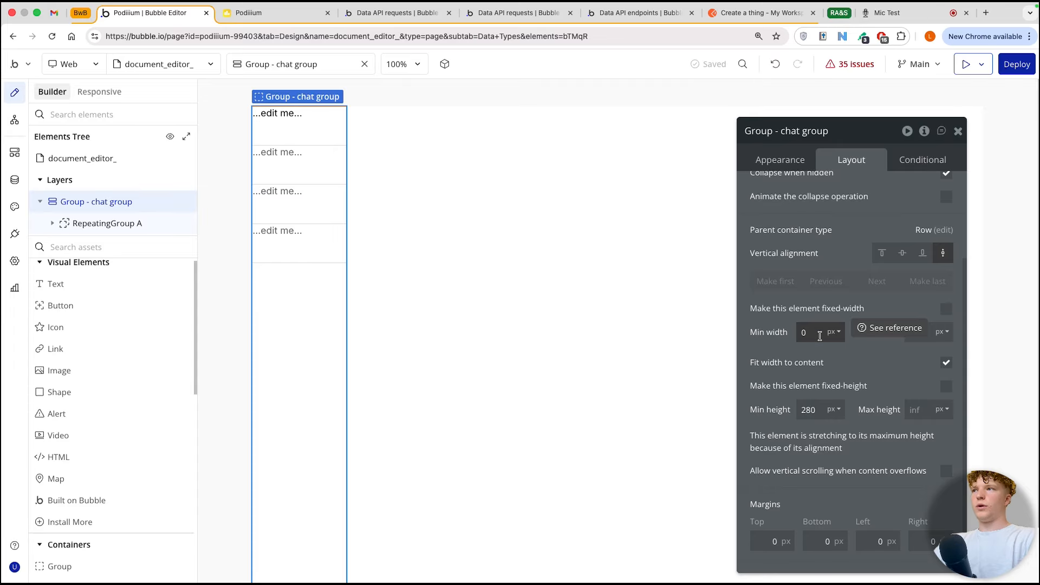
Step: Turn off the fixed number of rows for the repeating group and set its minimum row height to 0 px
left_click(296, 114)
left_click(324, 163)
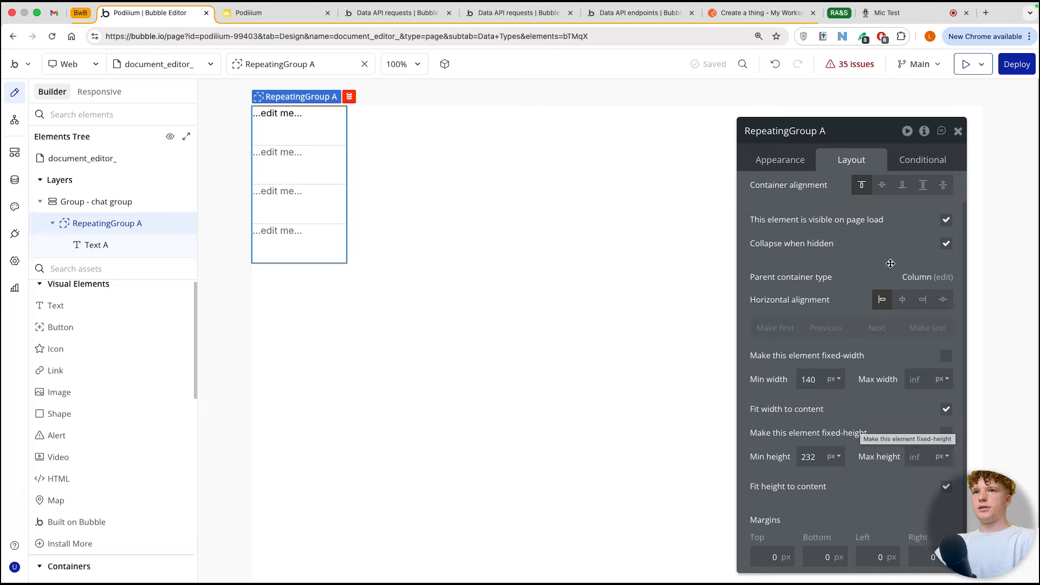
left_click(777, 161)
scroll(837, 229, "up", 3)
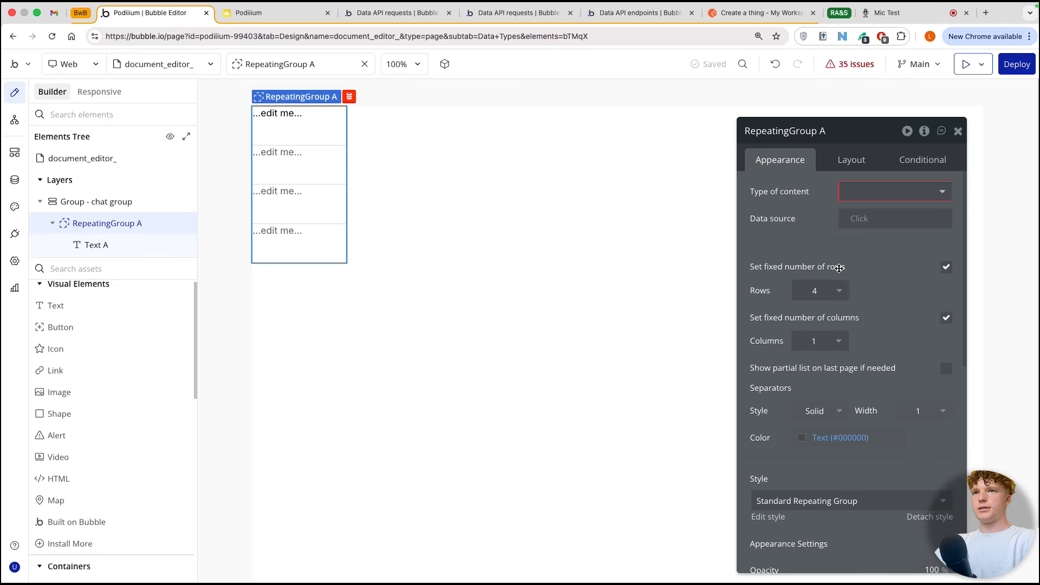
left_click(946, 266)
left_click(859, 289)
key("BackSpace")
key("BackSpace")
type("100")
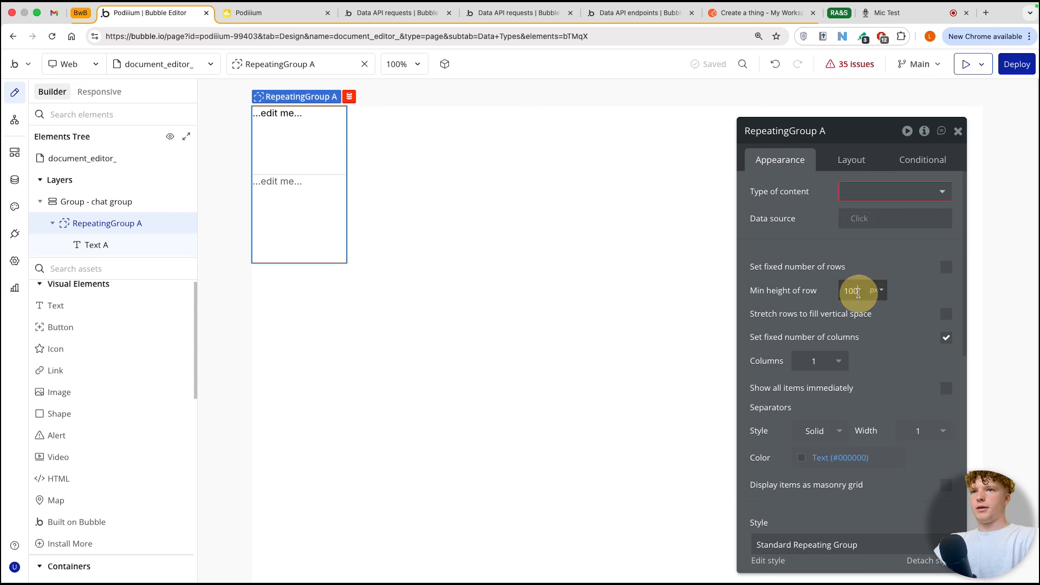
type("0")
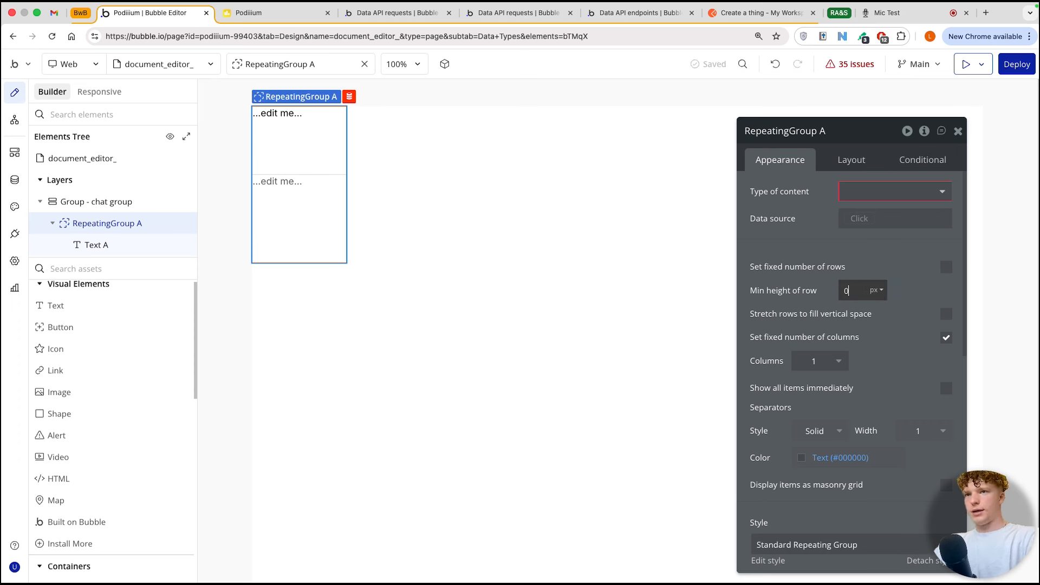
Step: Set the top, bottom, left and right margins of the repeating group's text element to 10 px
left_click(278, 113)
left_click(852, 158)
scroll(793, 513, "down", 2)
left_click(773, 482)
type("1")
left_click(816, 483)
type("1")
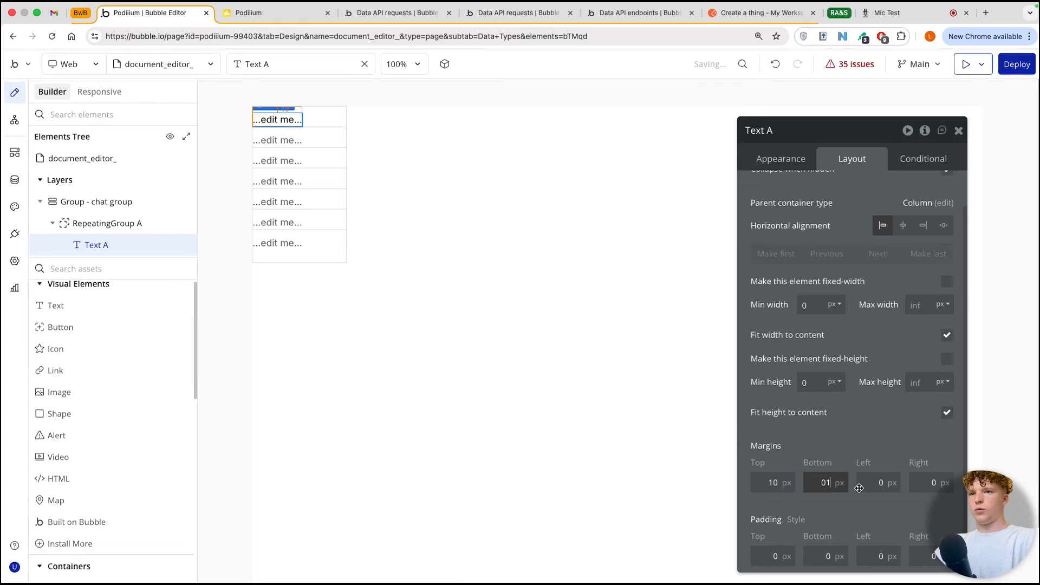
left_click(866, 487)
type("1")
left_click(930, 482)
type("1")
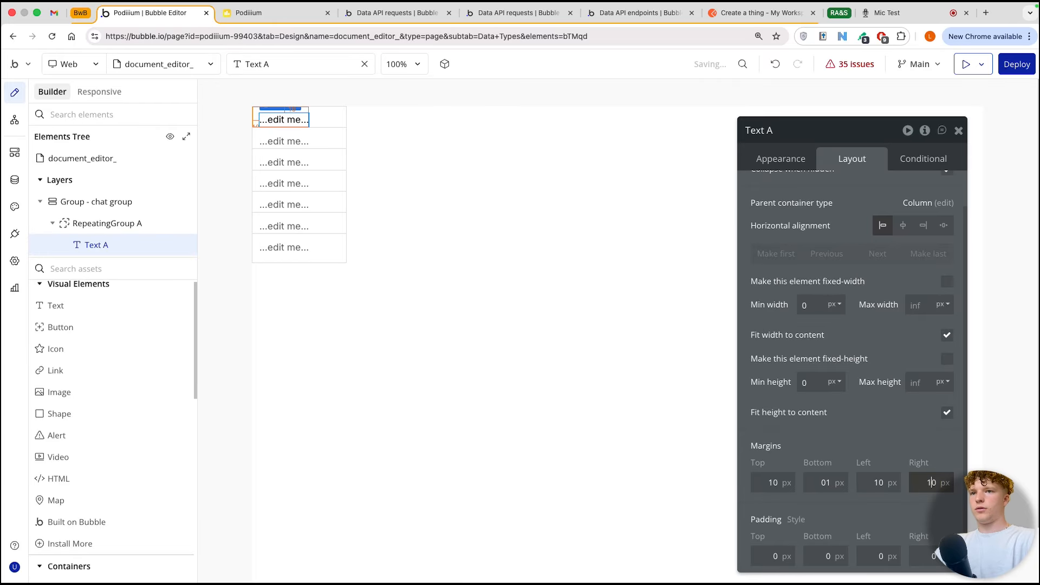
Step: Set the separator style of the chat group's repeating group to None
left_click(312, 158)
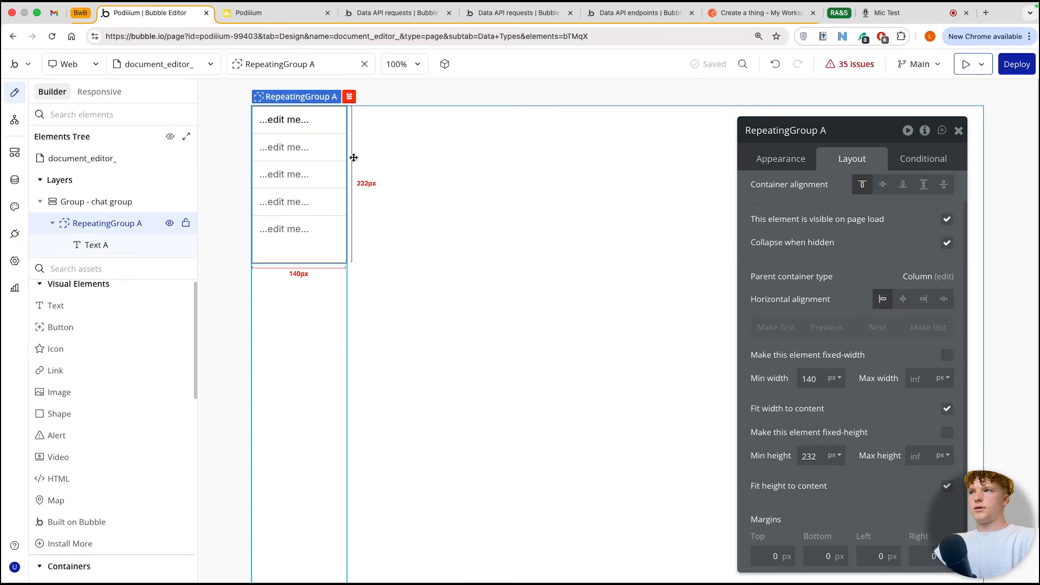
left_click(787, 163)
scroll(780, 334, "down", 2)
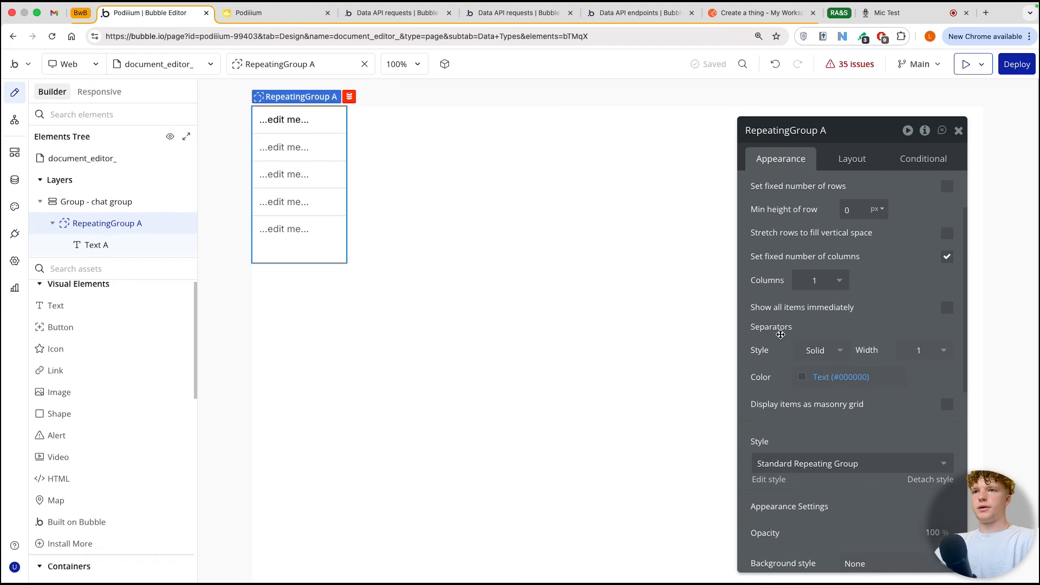
left_click(815, 353)
left_click(812, 393)
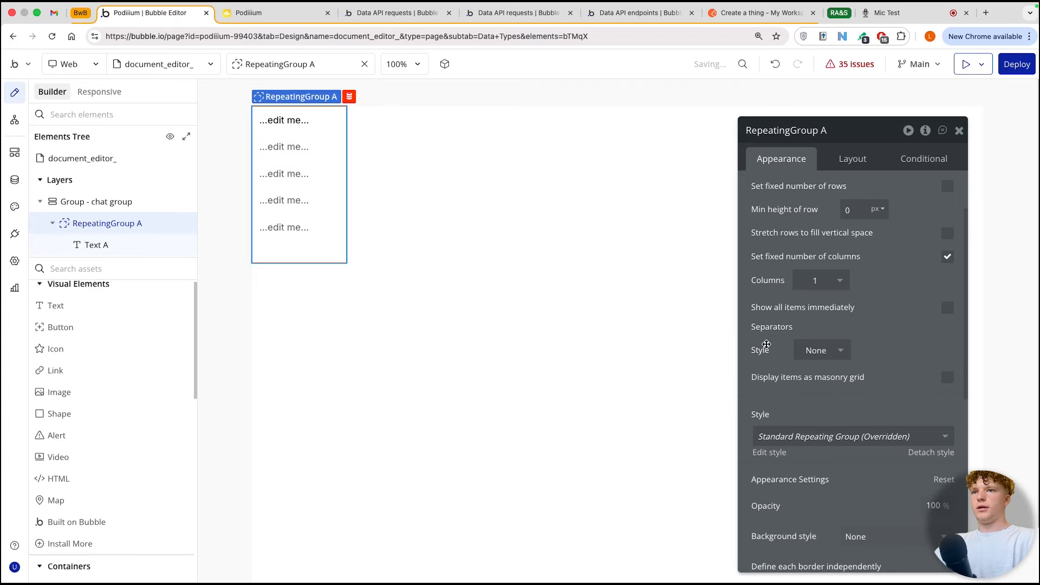
Step: Remove the repeating group's border and turn off fitting its height to content
scroll(775, 379, "down", 4)
left_click(786, 449)
left_click(775, 480)
left_click(858, 158)
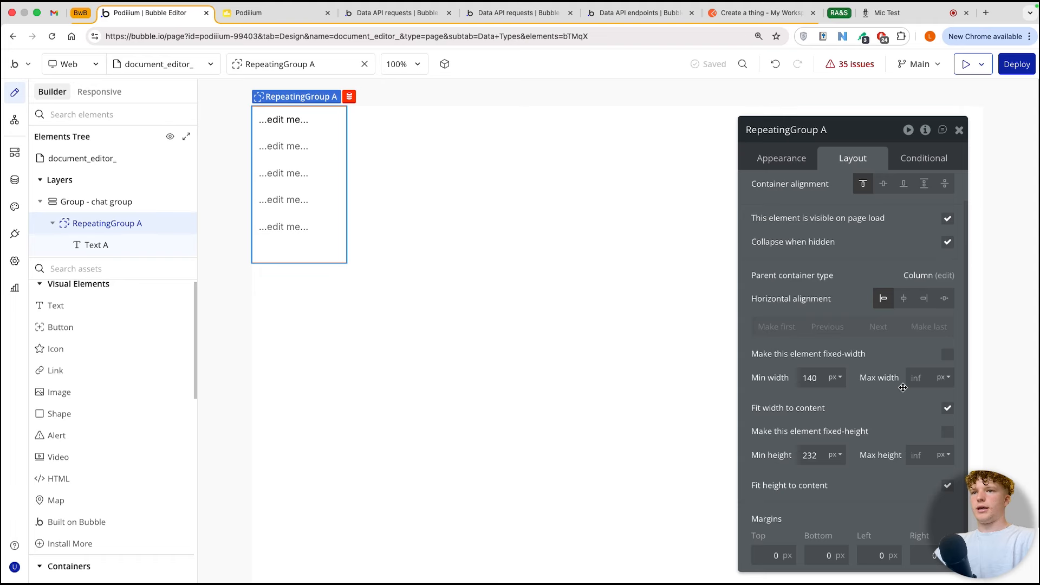
left_click(946, 485)
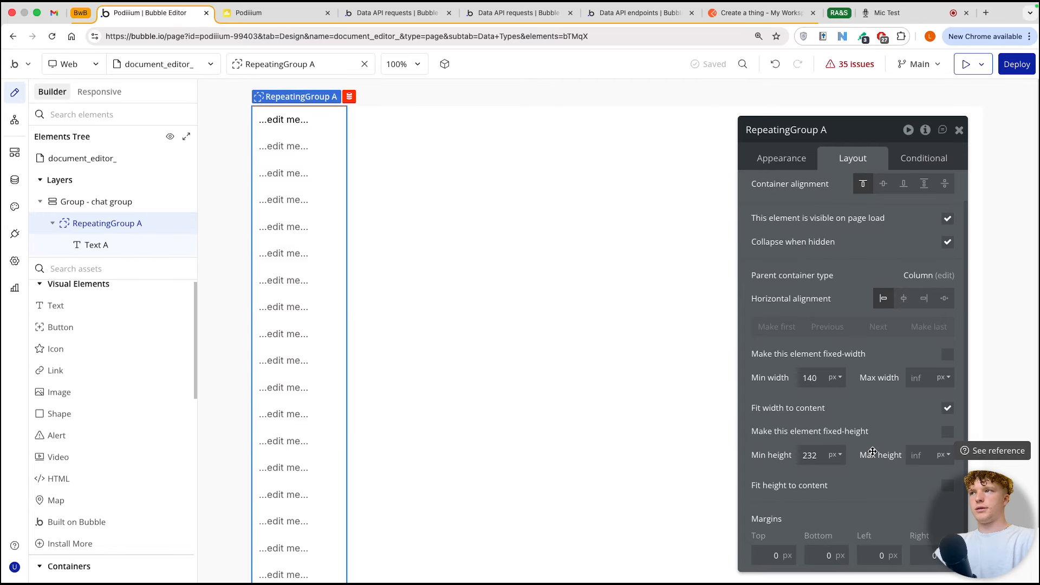
Step: Give the chat group a flat color background in black (#000000)
left_click(115, 202)
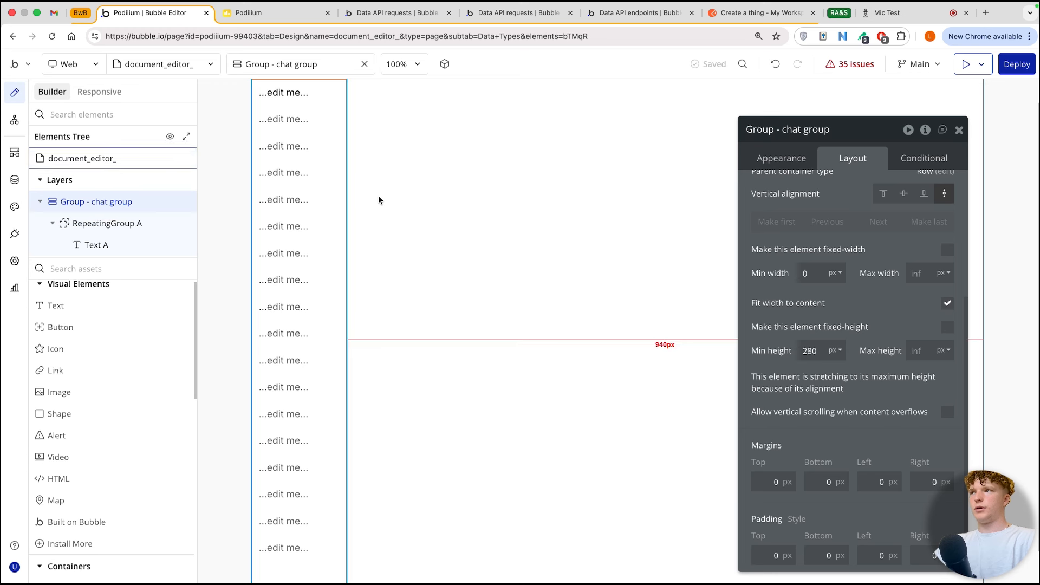
left_click(780, 158)
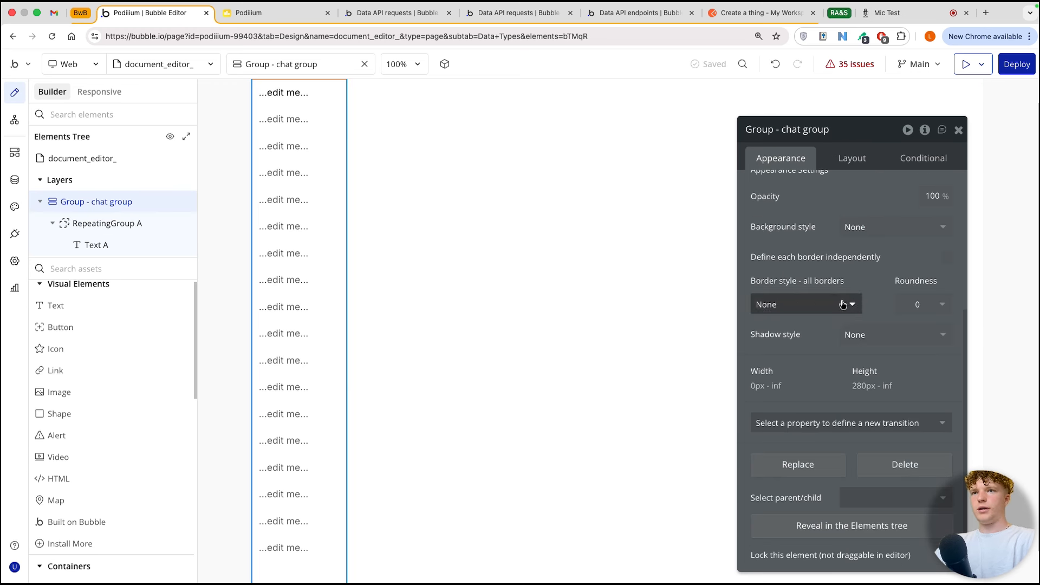
left_click(859, 228)
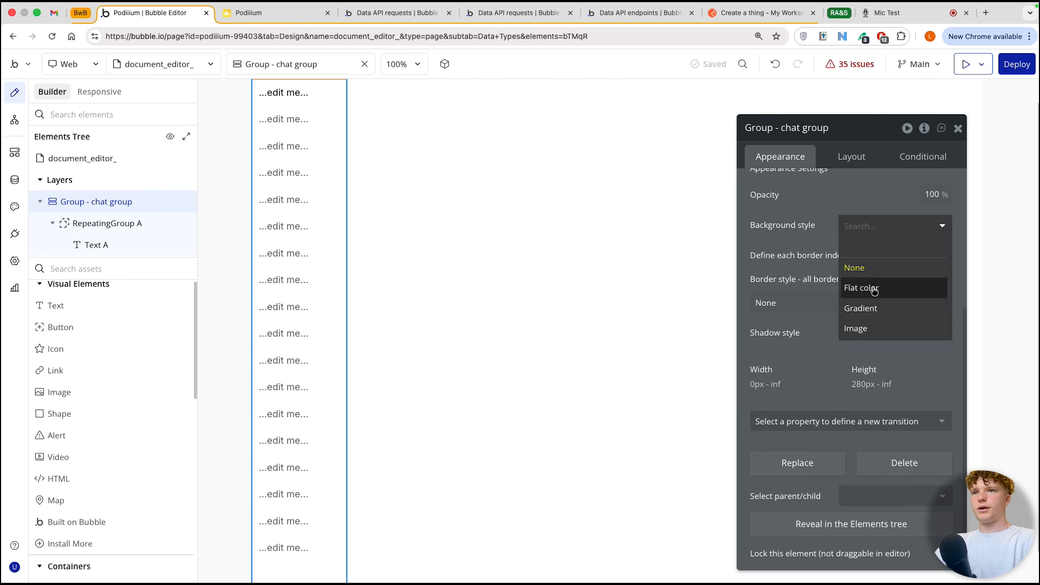
left_click(873, 290)
left_click(851, 256)
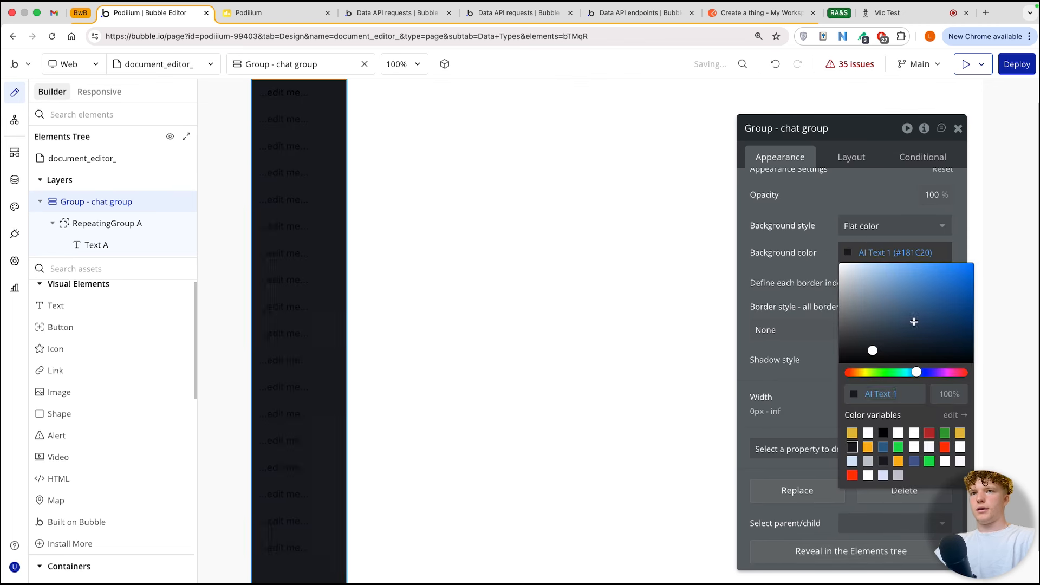
left_click_drag(871, 349, 800, 377)
Step: Reduce the opacity of the chat group's black background color to 5%
left_click(961, 400)
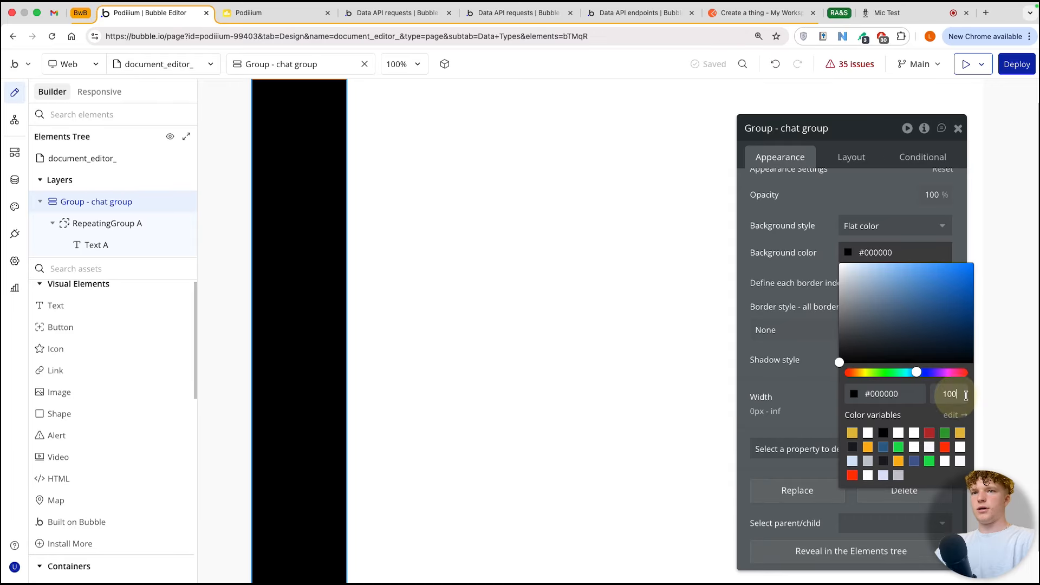
key("BackSpace")
key("BackSpace")
key("BackSpace")
type("5")
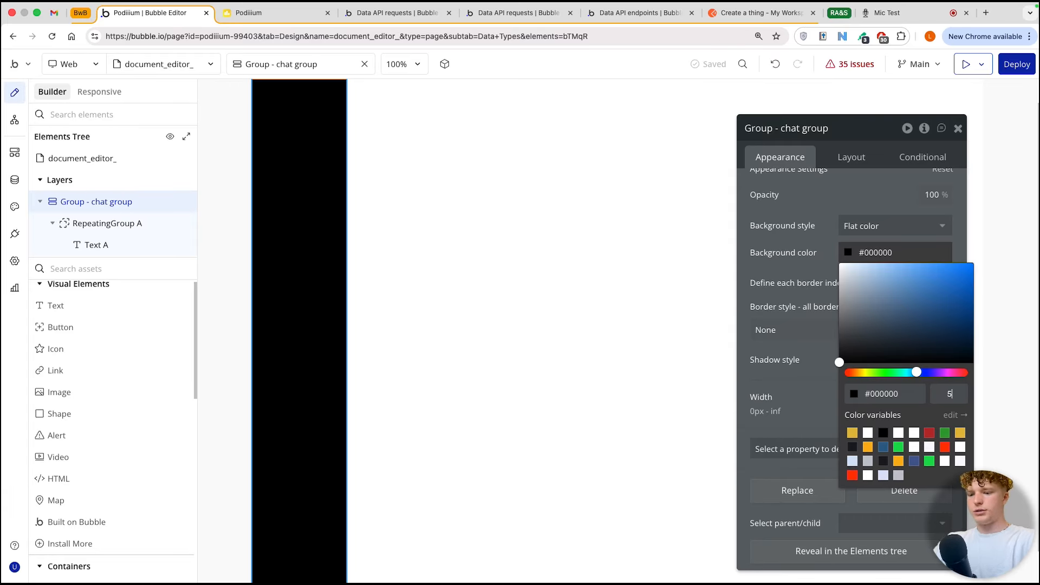
key("Return")
left_click(780, 297)
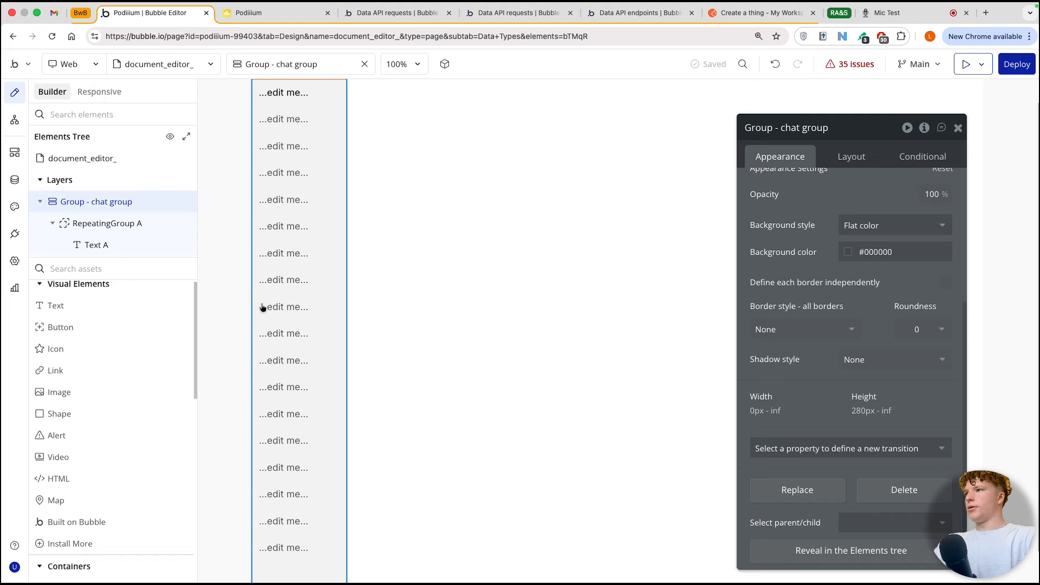
Step: Add a text element and an icon at the bottom of the chat group, below the repeating group
left_click(361, 293)
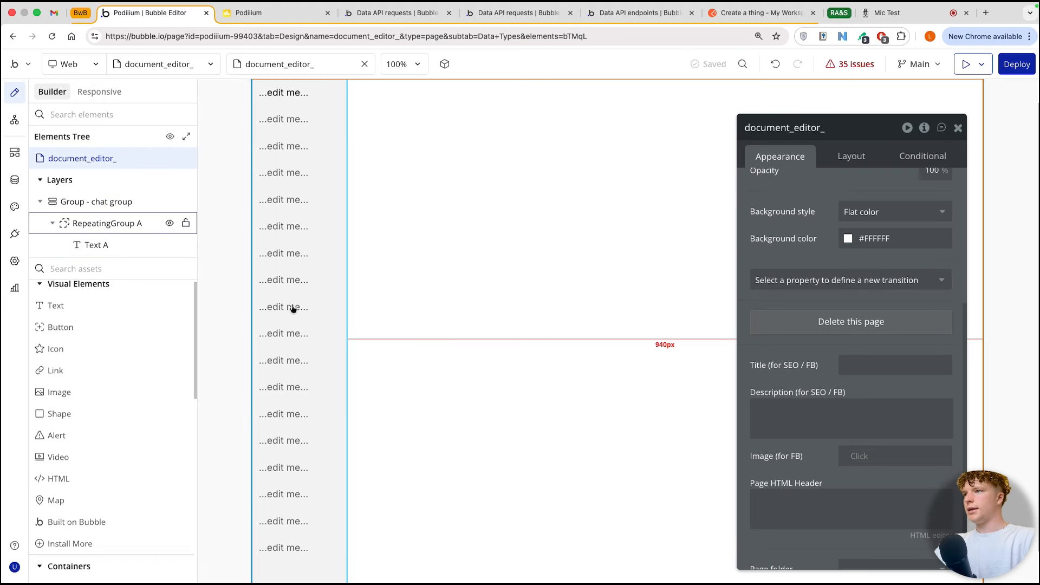
scroll(292, 306, "down", 2)
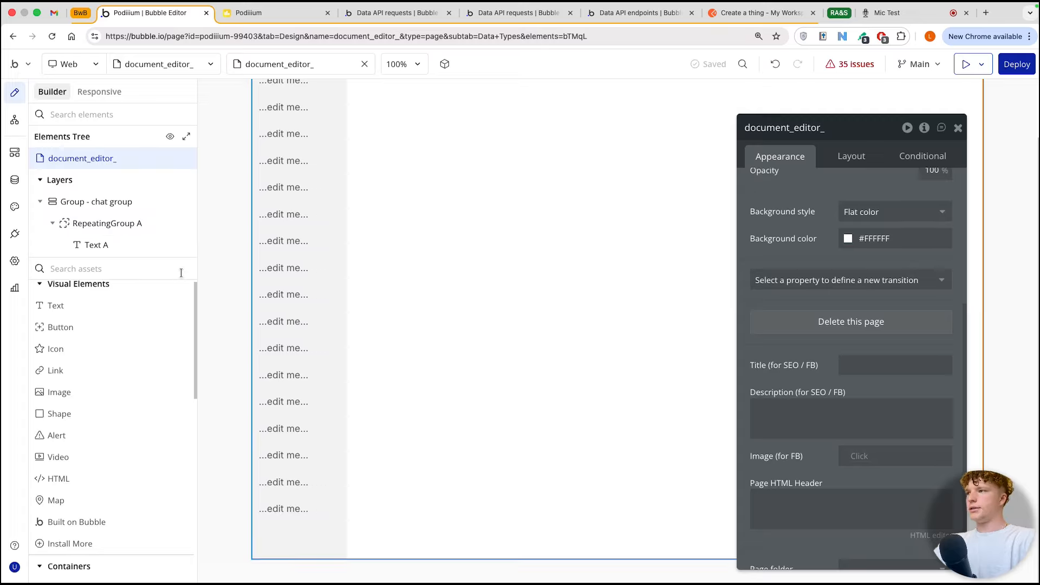
left_click_drag(62, 306, 293, 528)
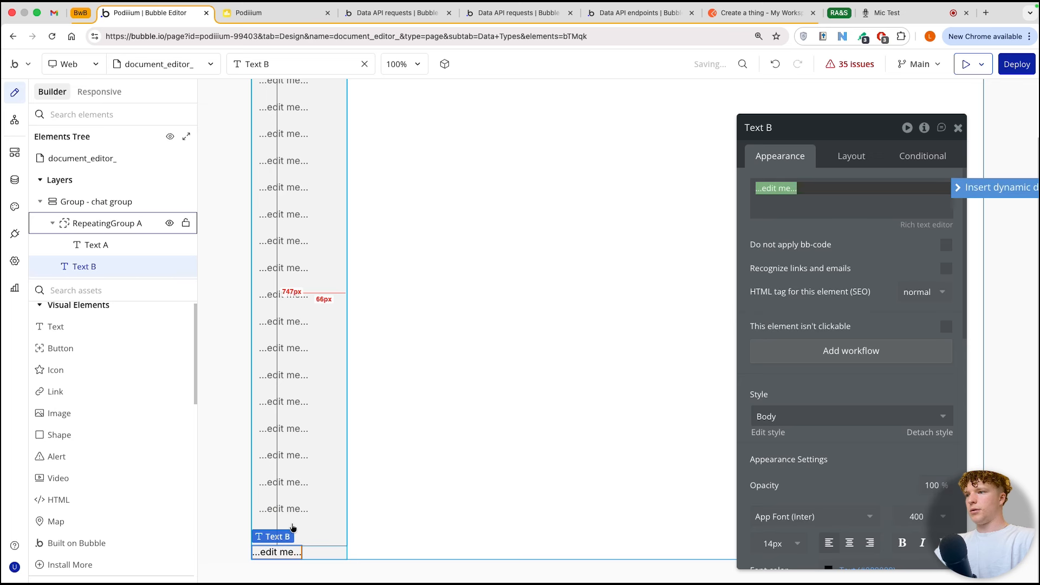
left_click_drag(61, 368, 286, 552)
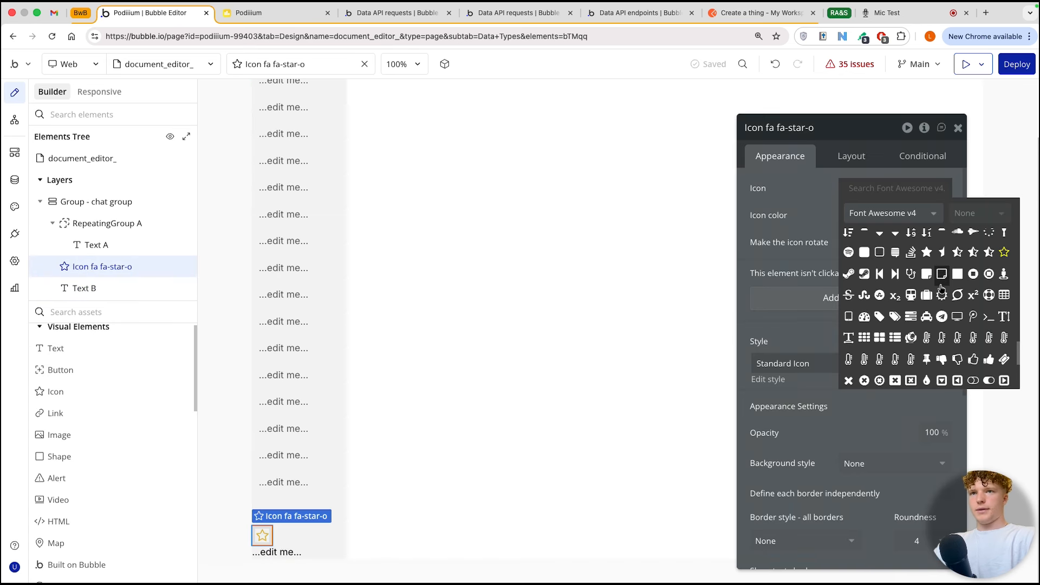
Step: Search the icon library for "pen", choose Fa-pencil-square-o for the new icon, and set its color to AI Text 1 (#181C20)
scroll(941, 302, "down", 3)
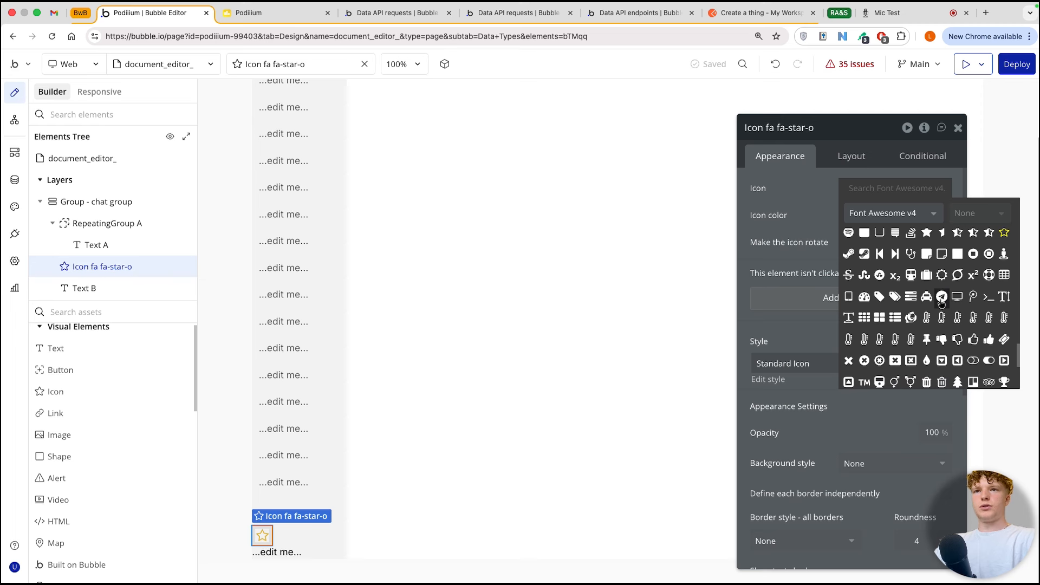
scroll(941, 302, "down", 5)
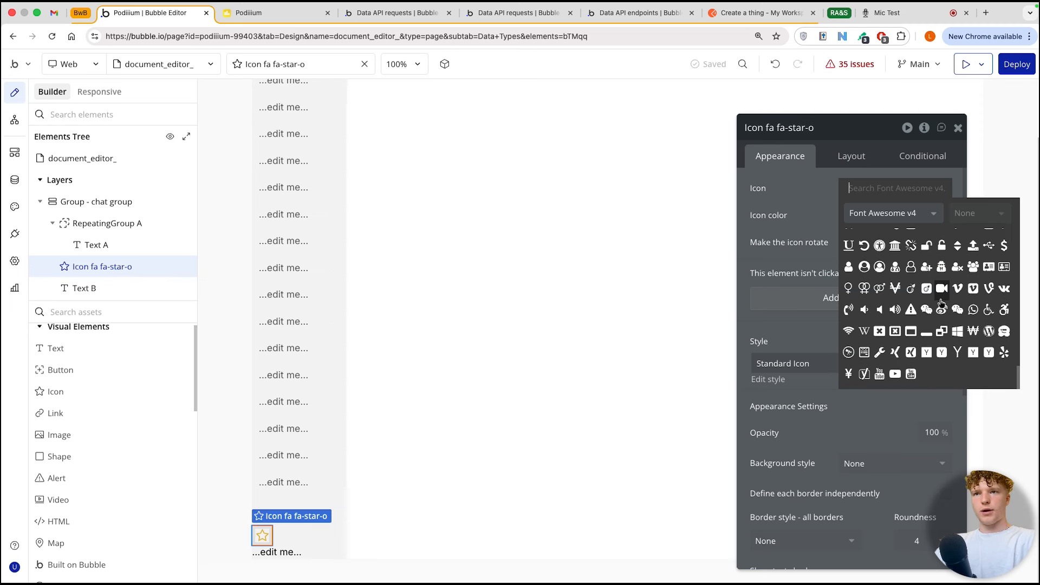
scroll(941, 302, "up", 6)
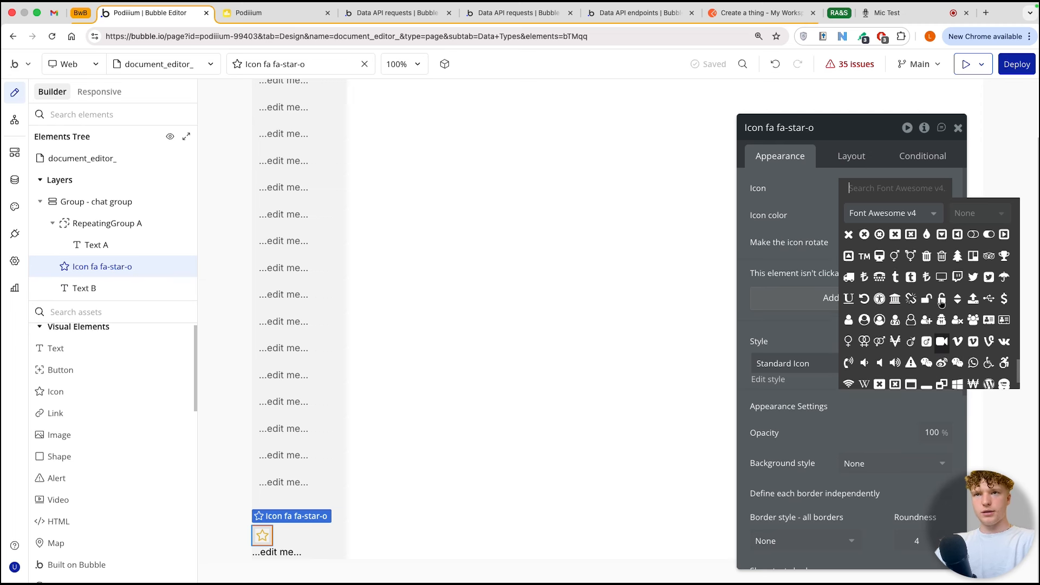
scroll(941, 302, "up", 3)
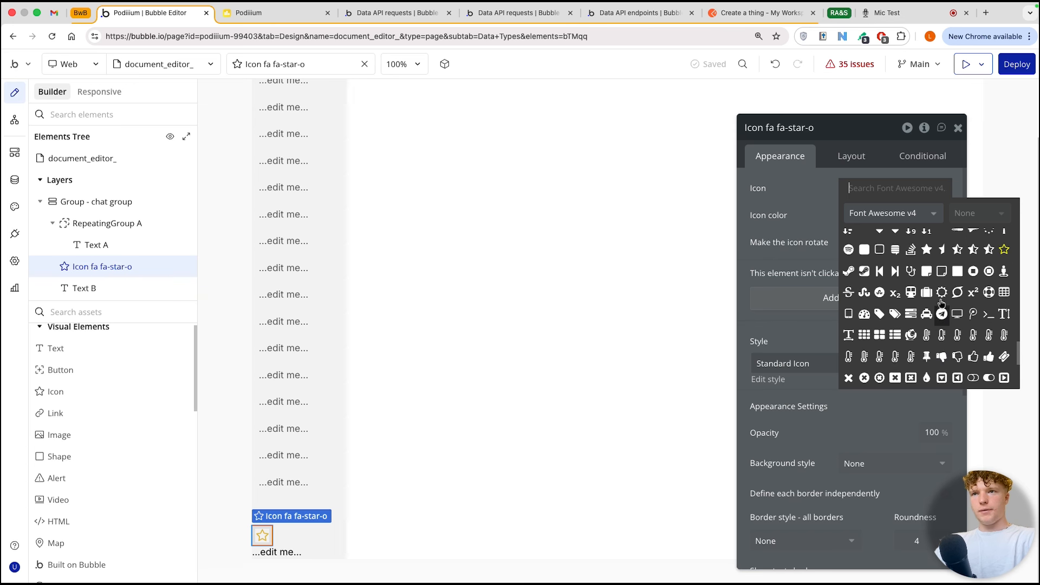
type("edit")
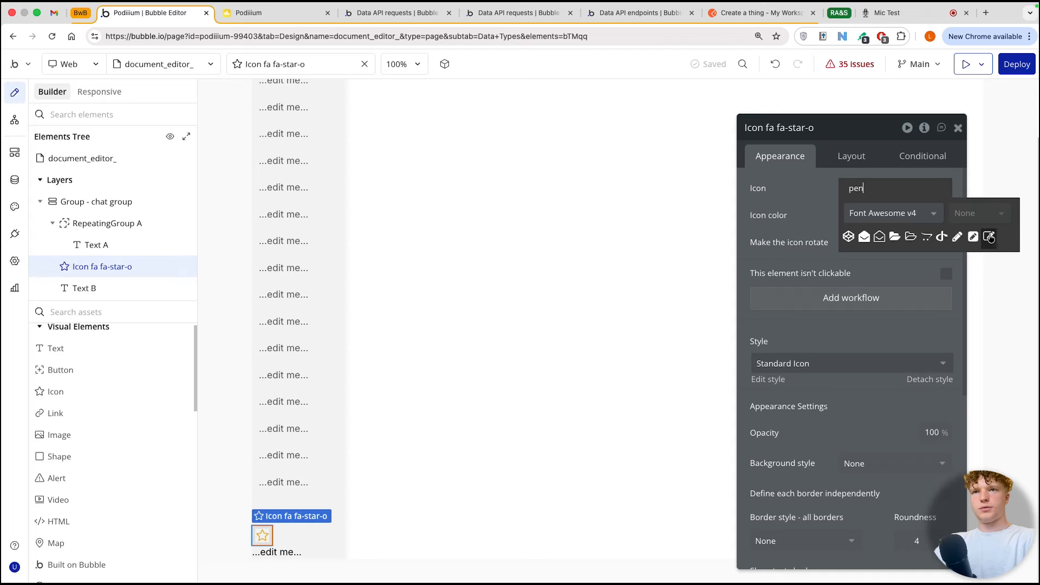
left_click(988, 239)
left_click(878, 215)
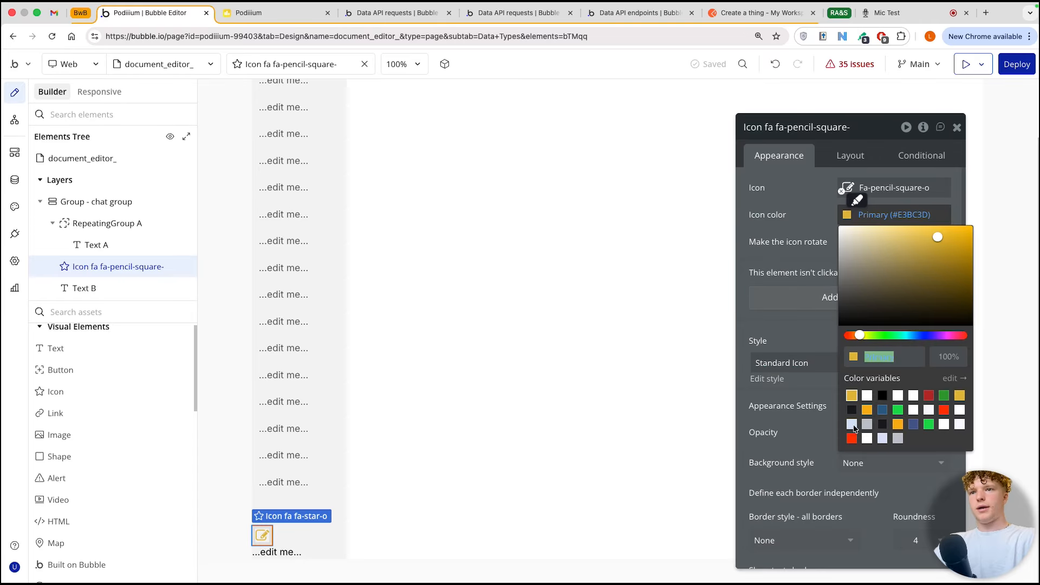
left_click(852, 410)
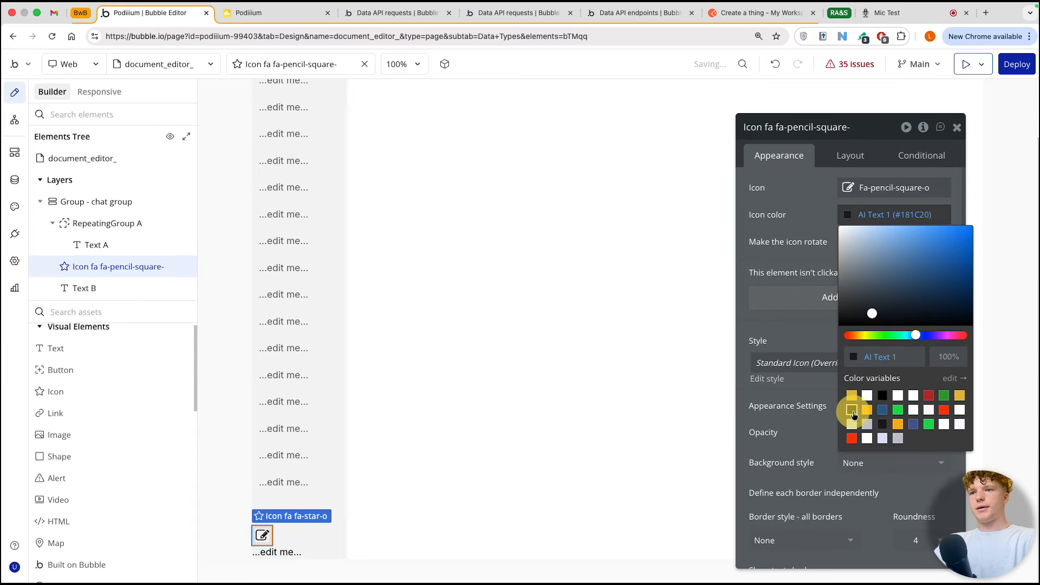
Step: Group the pencil icon and the text element below the repeating group in a row container
left_click(278, 549, "shift")
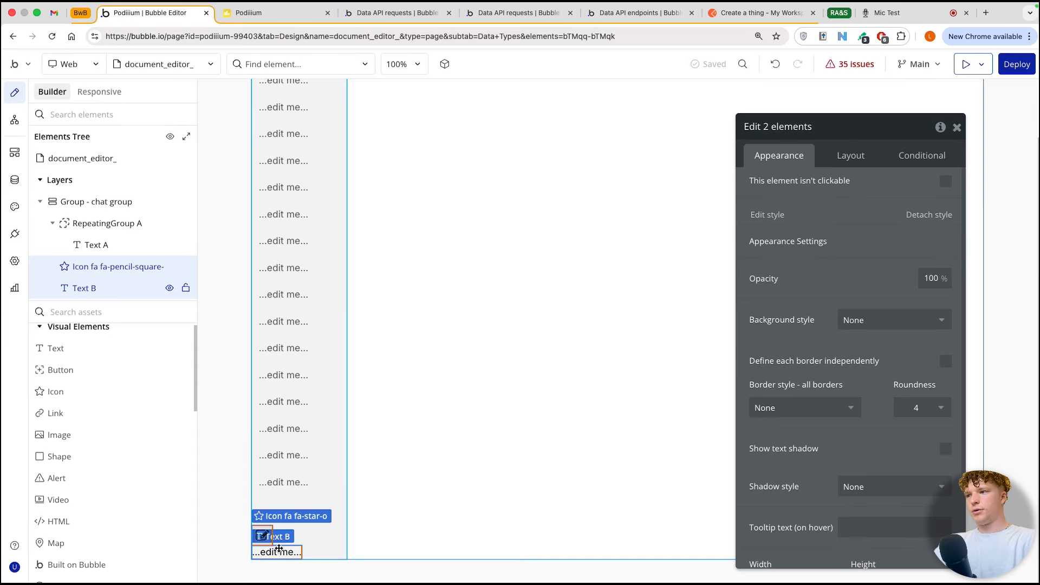
left_click(267, 547)
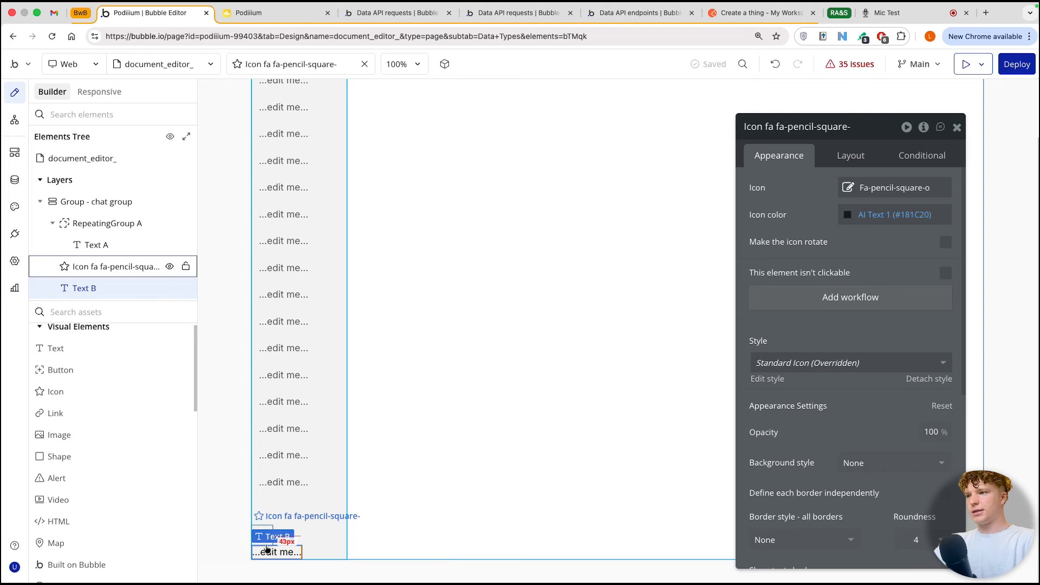
left_click(267, 549, "shift")
right_click(267, 555)
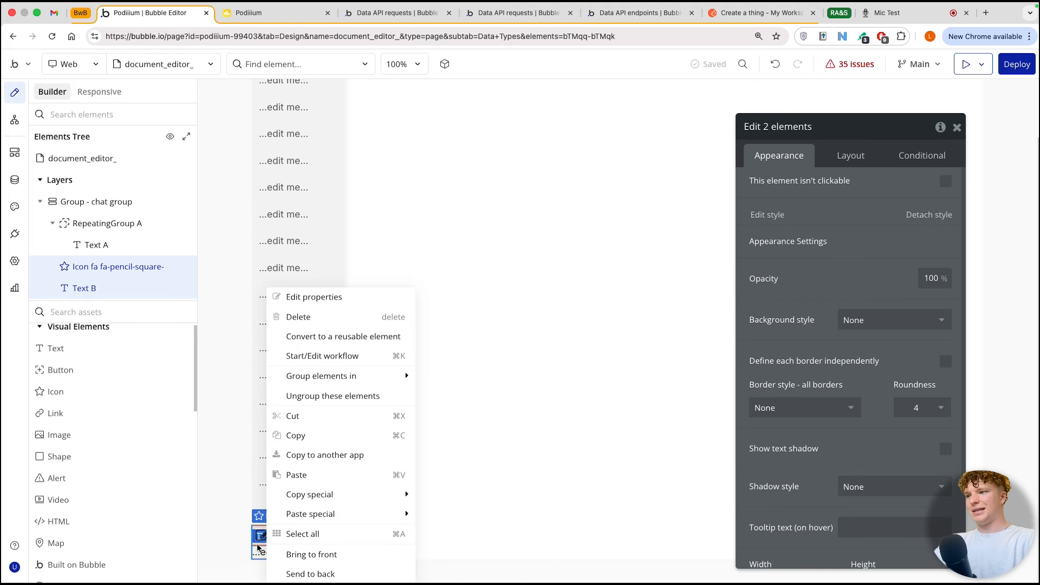
mouse_move(358, 374)
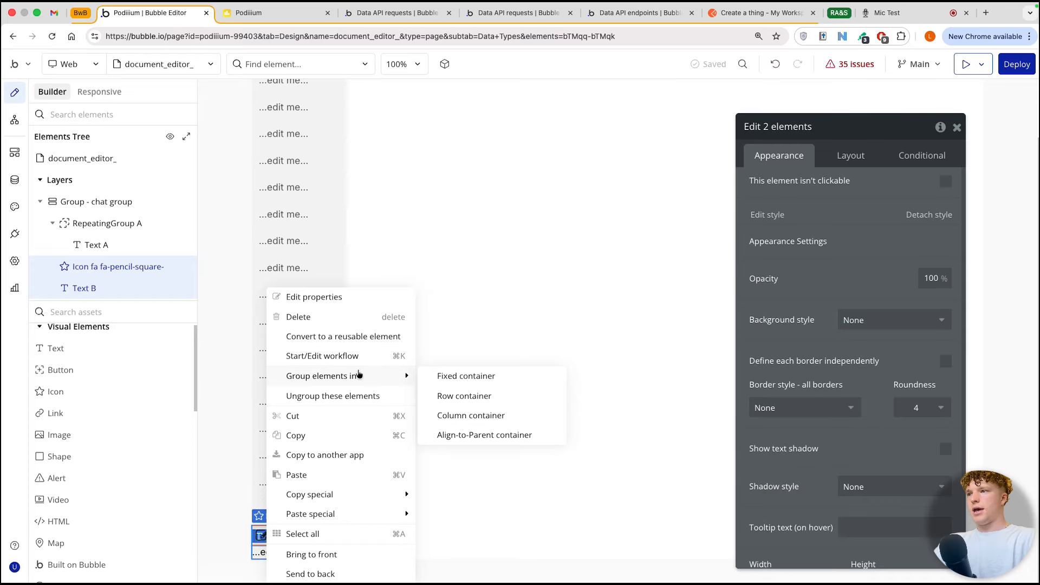
left_click(462, 396)
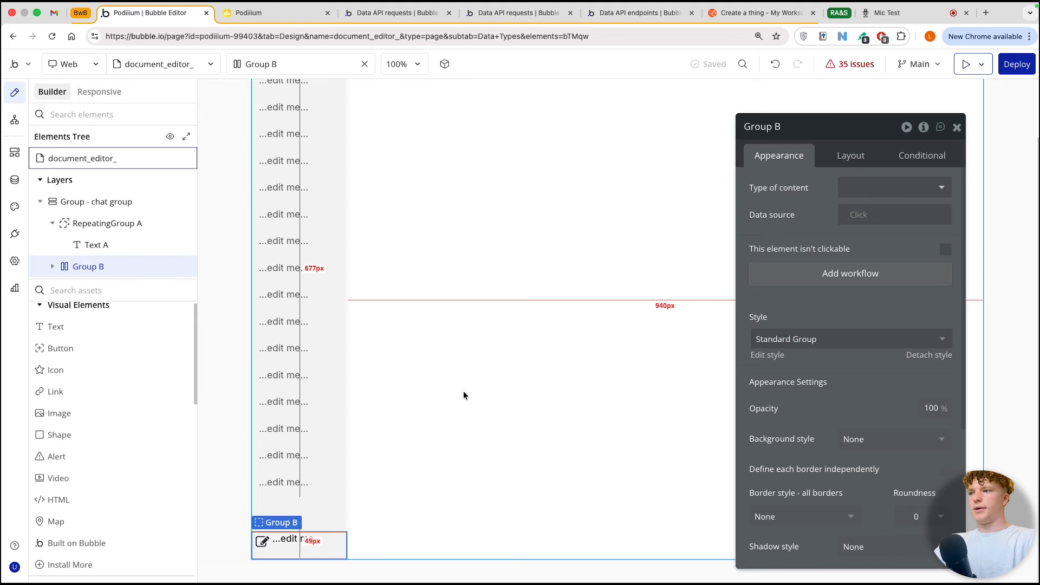
Step: Set the minimum height and minimum width of the icon and text row group to 0 px
left_click(847, 162)
scroll(896, 244, "down", 3)
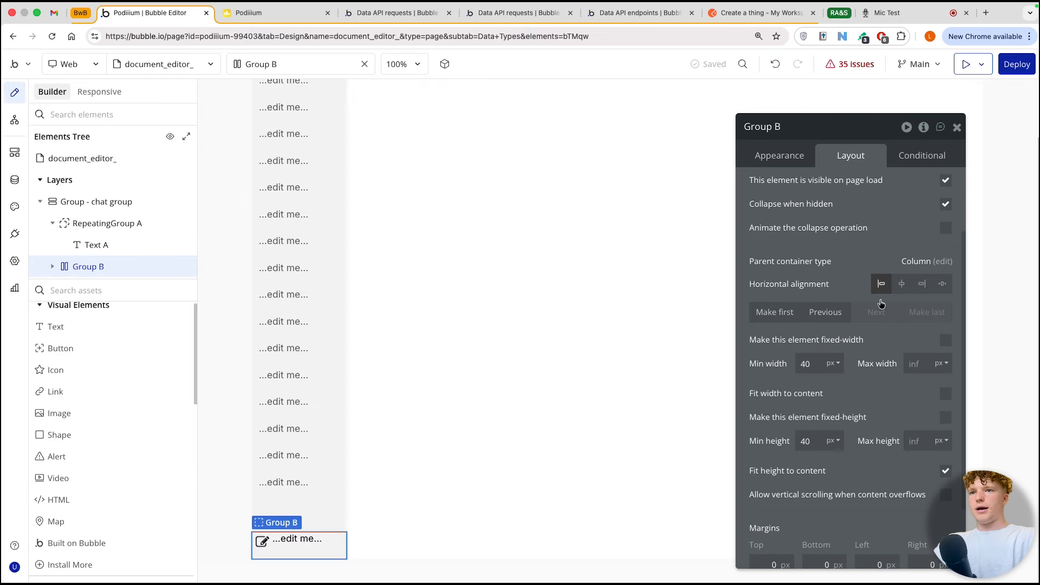
left_click(819, 439)
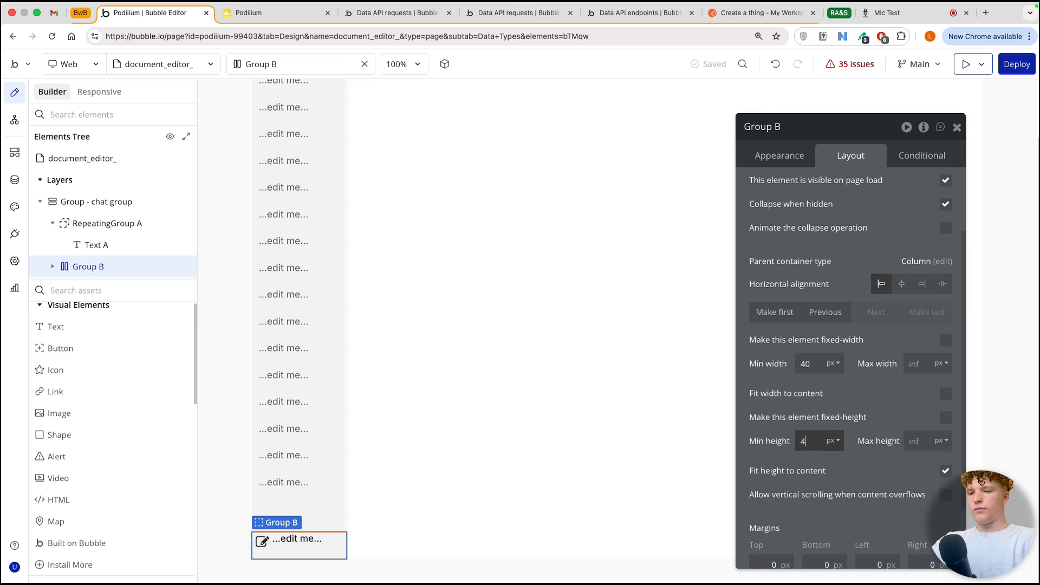
double_click(806, 363)
type("0")
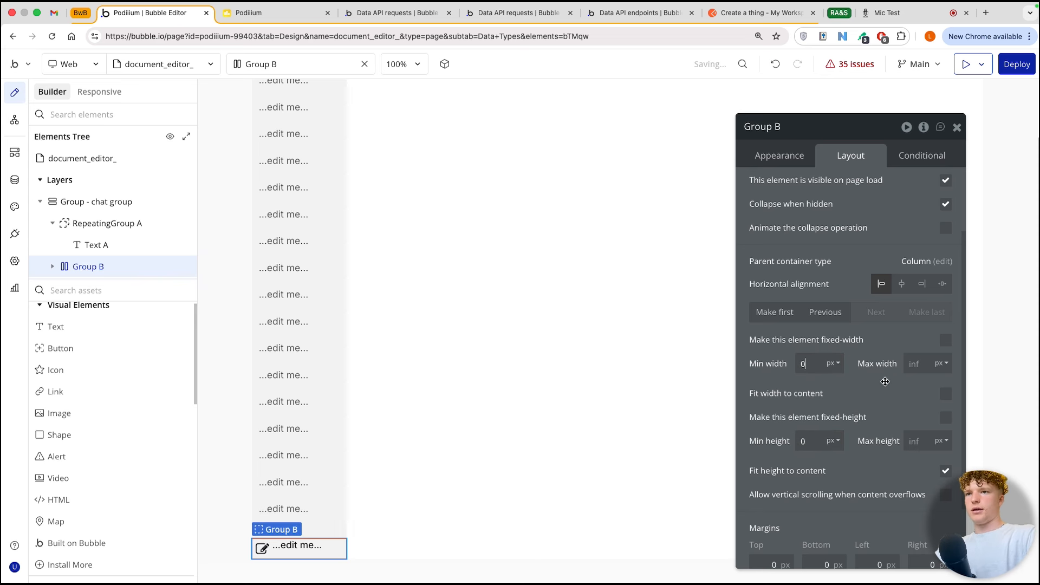
Step: Center the text element vertically beside the pencil icon and set its content to "new chat"
left_click(303, 546)
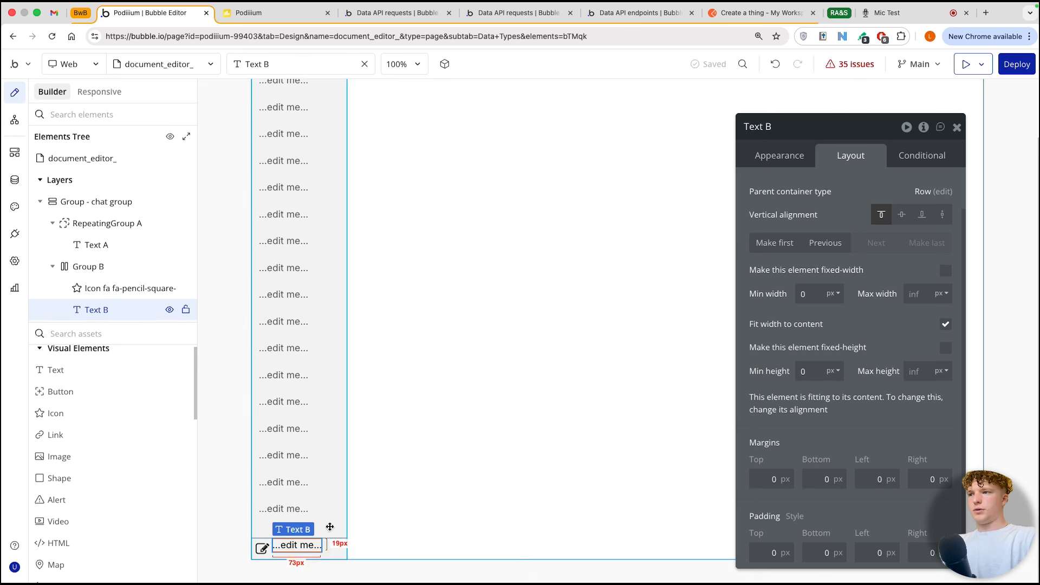
left_click(901, 215)
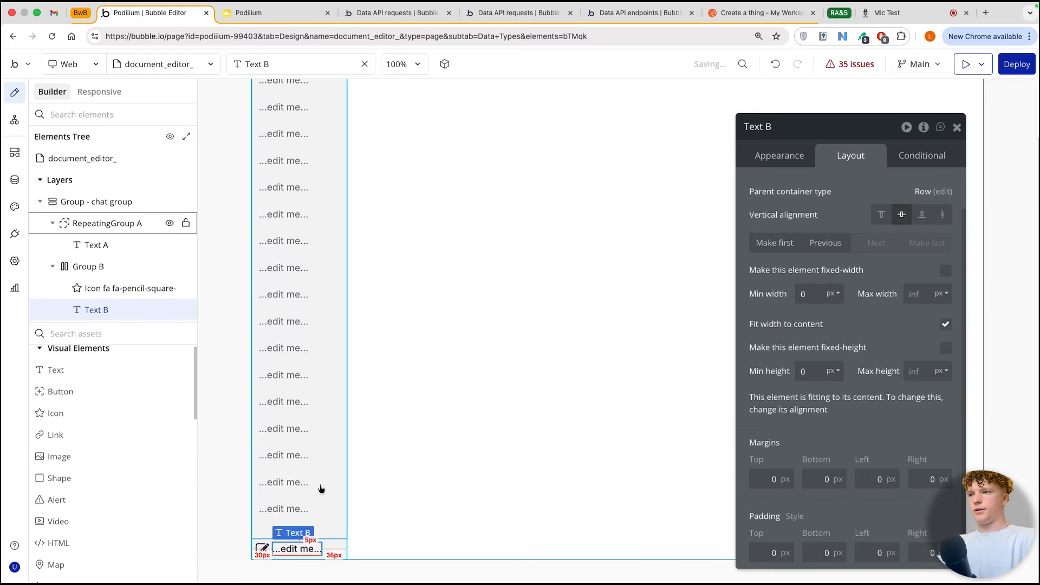
left_click(788, 156)
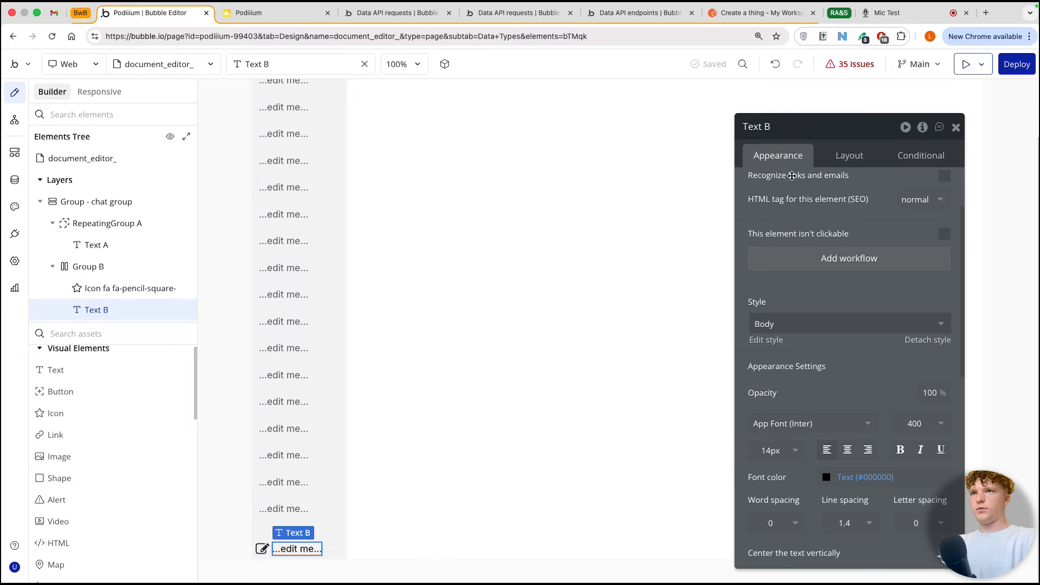
scroll(791, 176, "up", 3)
triple_click(791, 204)
type("c")
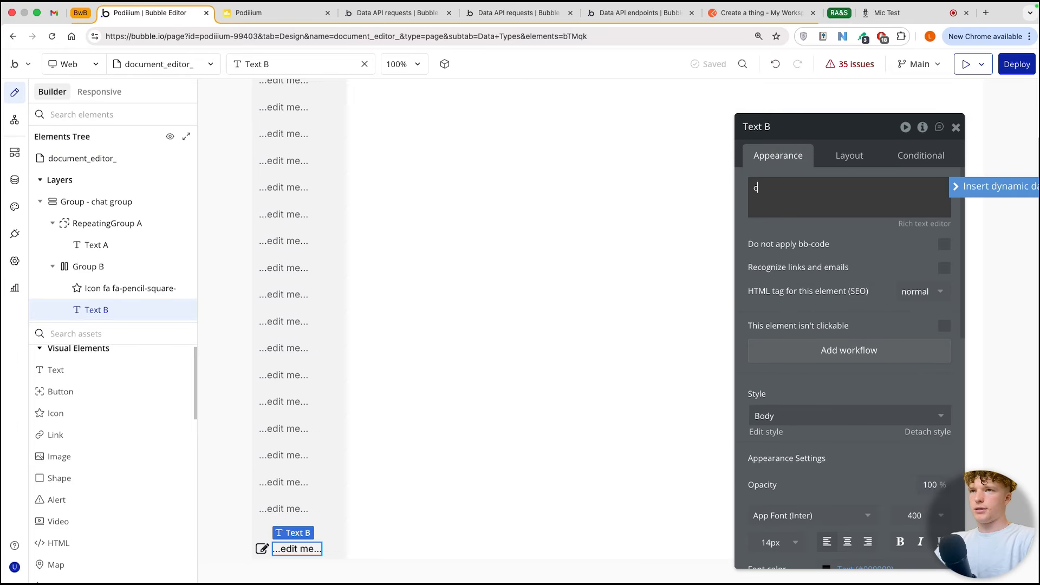
key("BackSpace")
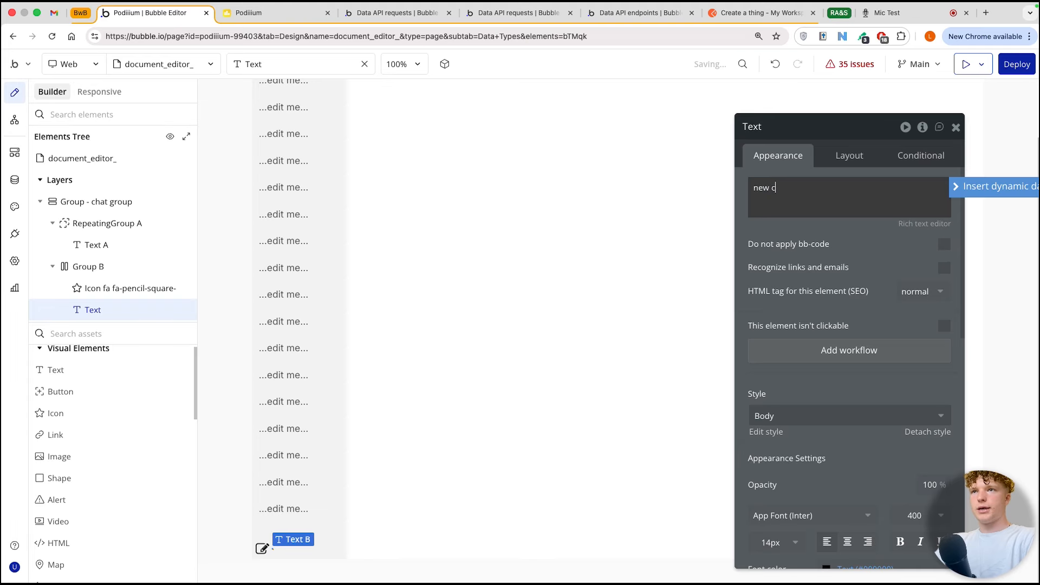
Step: Give the group holding the pencil icon and new chat text 20 px top and bottom margins and 10 px left and right margins
left_click(273, 548)
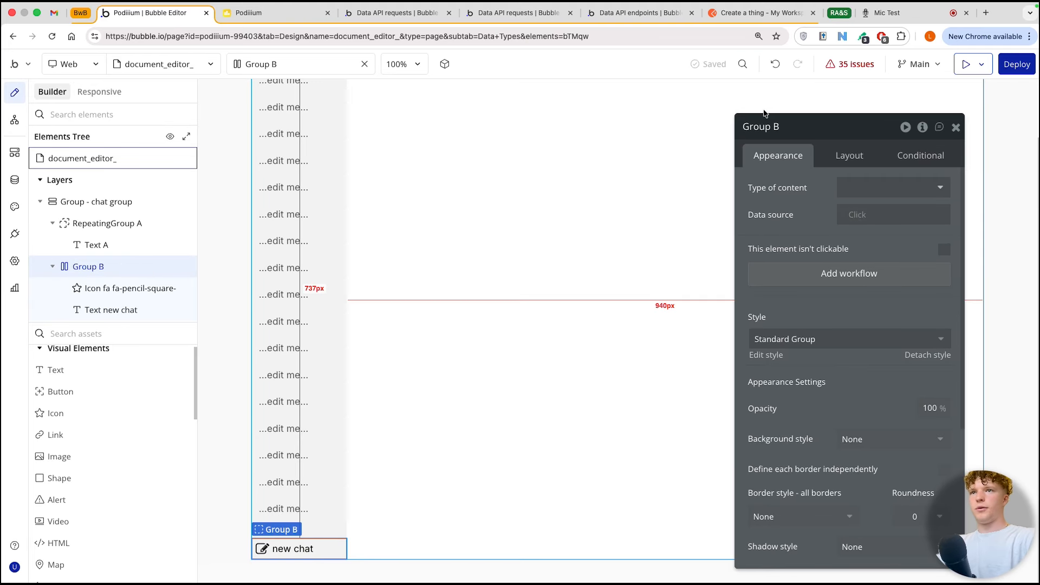
left_click(842, 153)
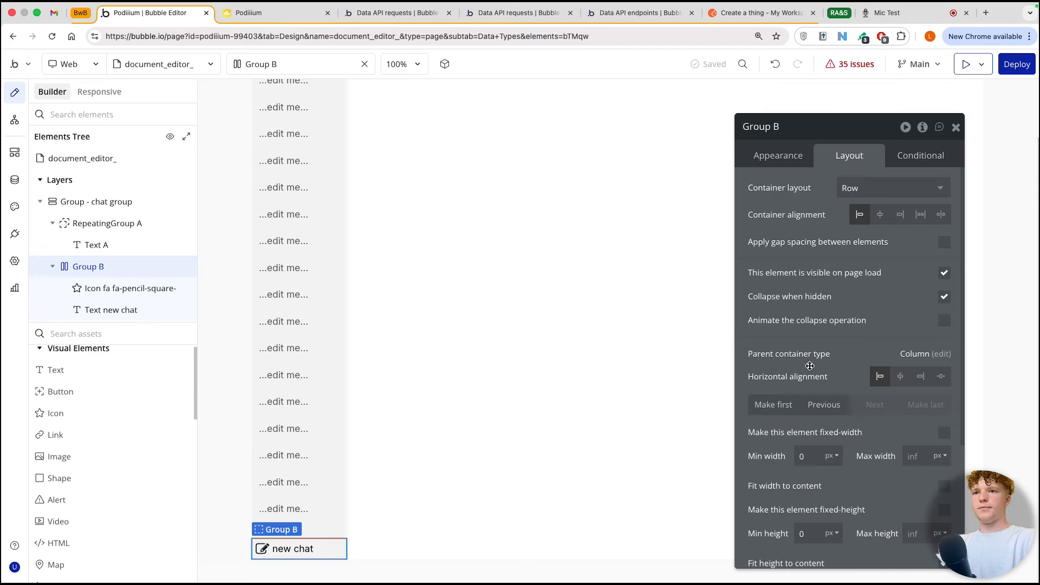
scroll(809, 366, "down", 4)
left_click(761, 475)
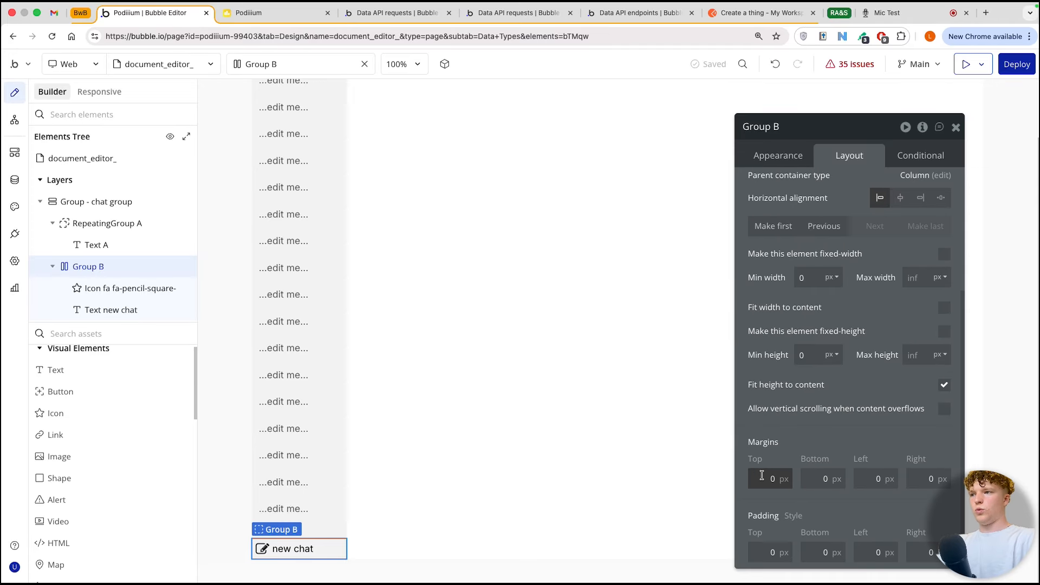
type("2")
left_click(819, 479)
type("2")
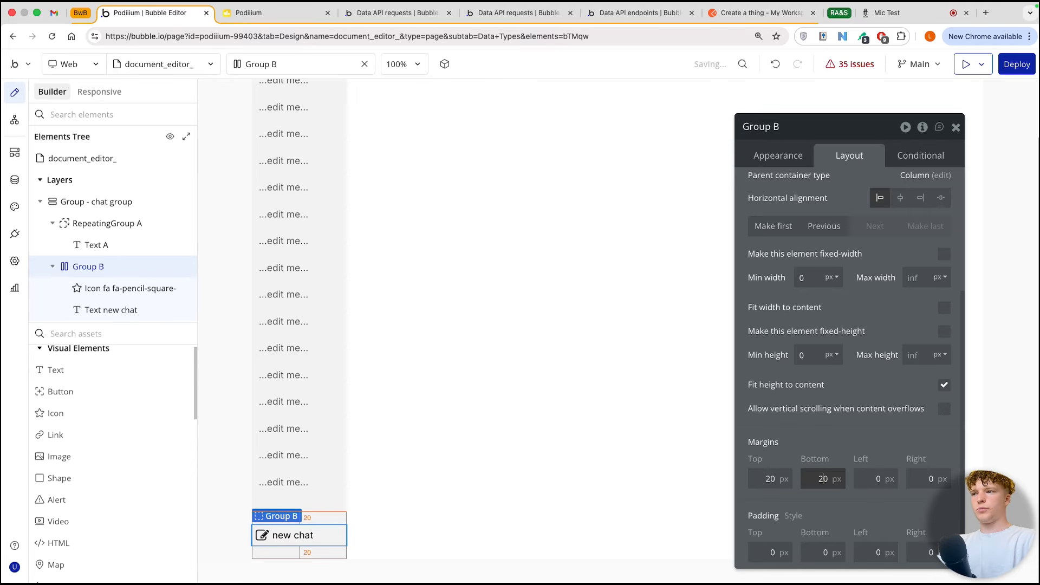
left_click(876, 478)
type("1")
left_click(928, 478)
type("1")
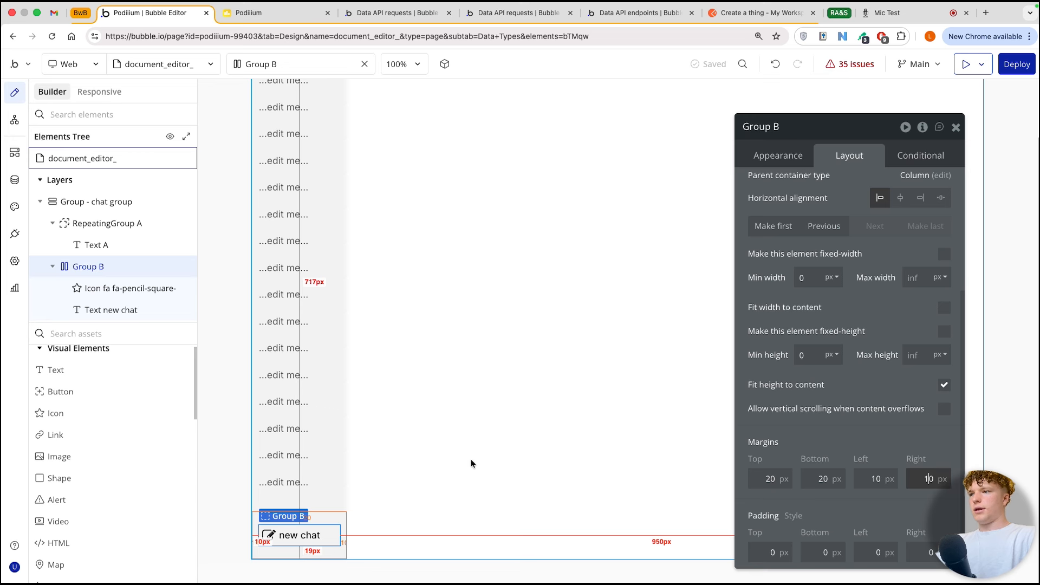
left_click(384, 430)
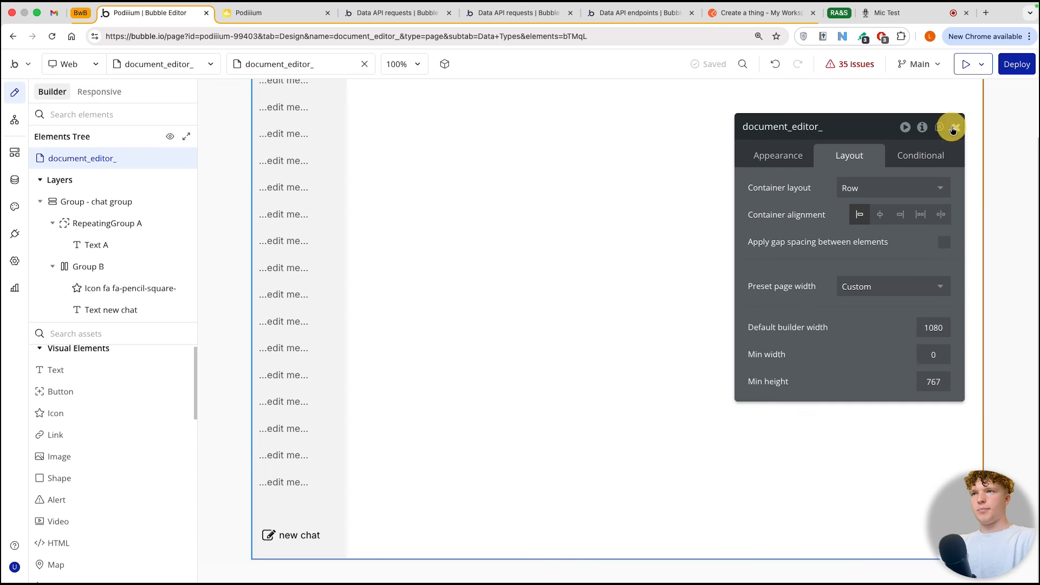
left_click(955, 127)
Step: Add a group beside the chat group, name it "Group message interface", and stretch it to the full height of the page
scroll(557, 273, "up", 2)
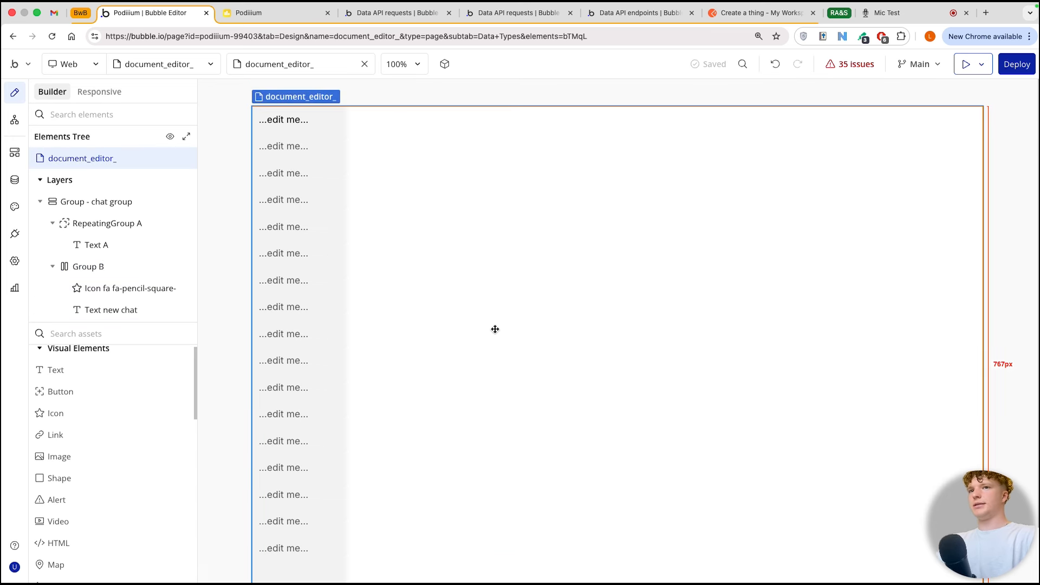
scroll(493, 328, "down", 2)
scroll(98, 407, "up", 1)
scroll(98, 407, "down", 5)
left_click_drag(70, 420, 643, 282)
left_click(779, 128)
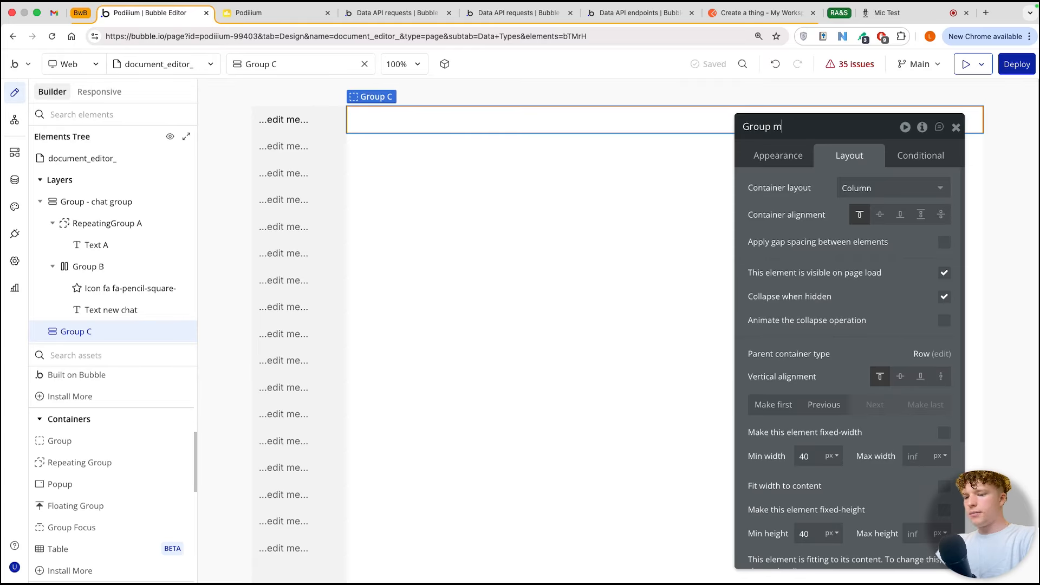
type("Group message interface")
key("Return")
scroll(940, 276, "down", 3)
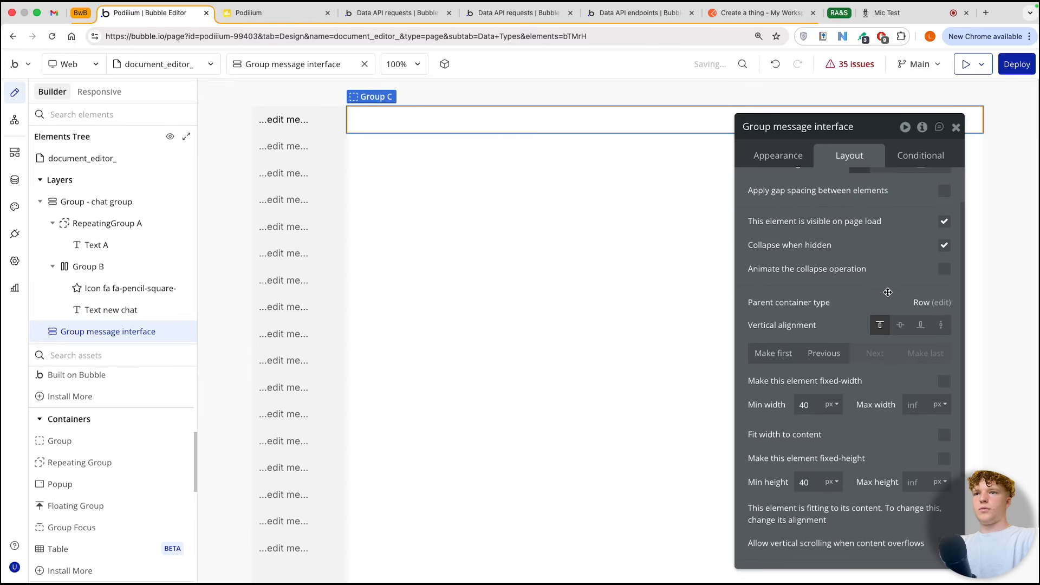
left_click(939, 275)
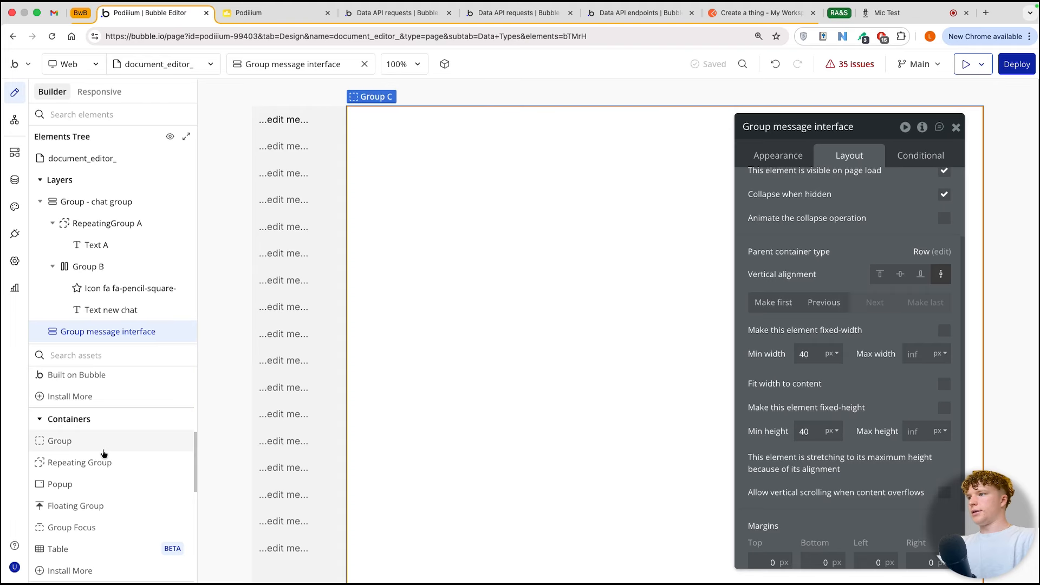
Step: Search the element library for "multi" and add a Multiline Input inside the message interface group
scroll(92, 493, "down", 1)
scroll(92, 492, "down", 3)
scroll(92, 492, "up", 8)
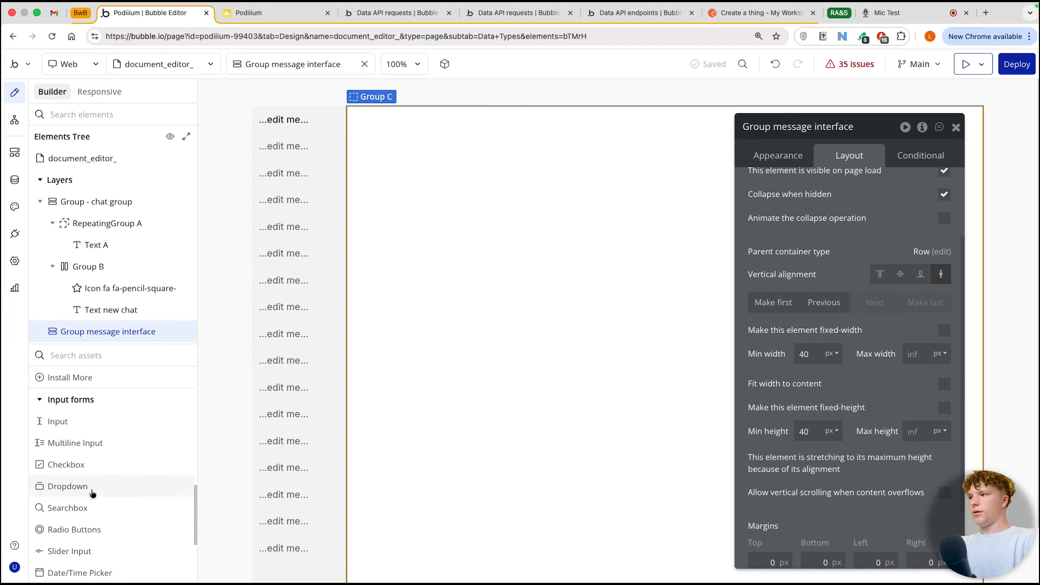
left_click(74, 356)
type("multi")
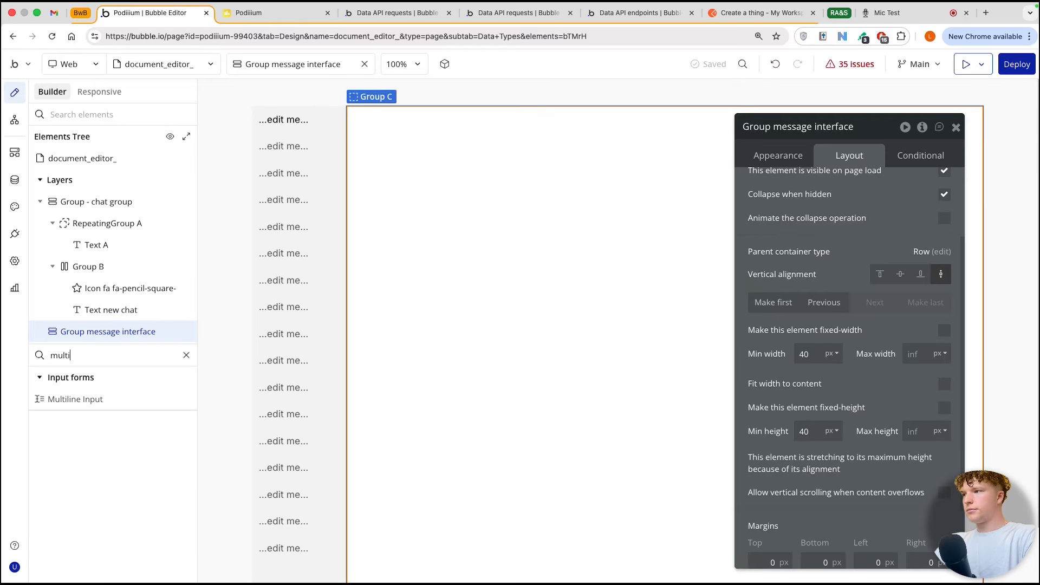
left_click_drag(59, 399, 638, 410)
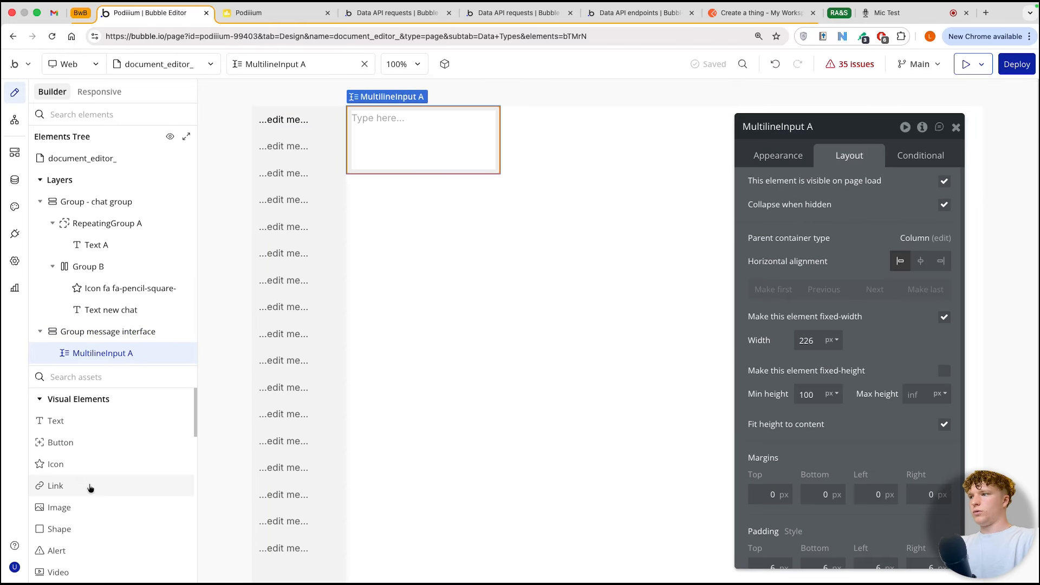
Step: Add a repeating group above the multiline input in the message interface group
scroll(86, 517, "down", 3)
scroll(86, 519, "down", 5)
left_click_drag(82, 507, 413, 118)
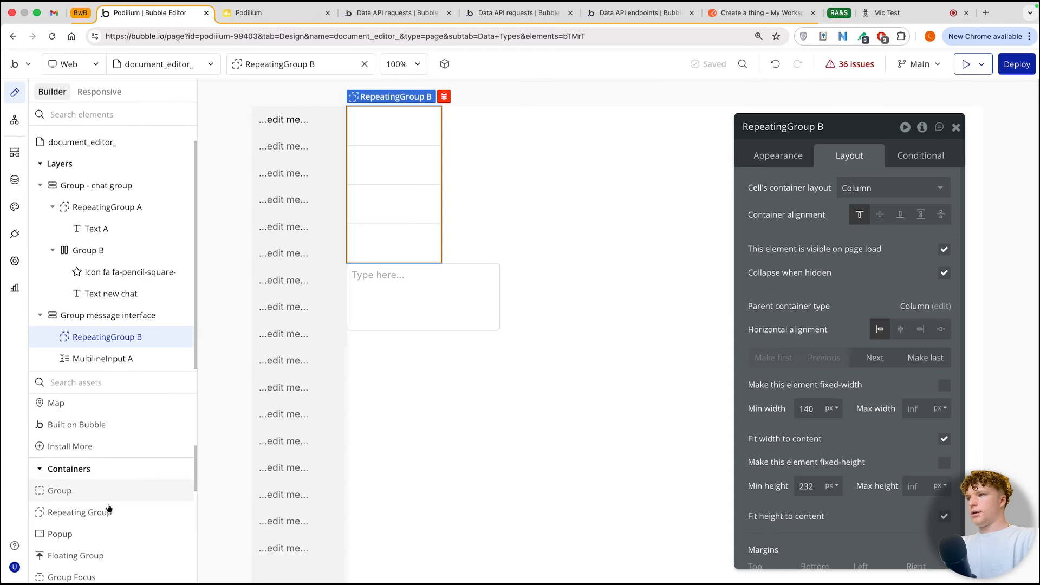
Step: Add an icon below the multiline input, using Fa-arrow-circle-up from an "arrow" search, and color it with the near-black color variable
scroll(105, 509, "down", 3)
scroll(103, 509, "down", 5)
scroll(103, 488, "up", 15)
left_click_drag(55, 468, 540, 354)
type("arrow")
left_click(959, 242)
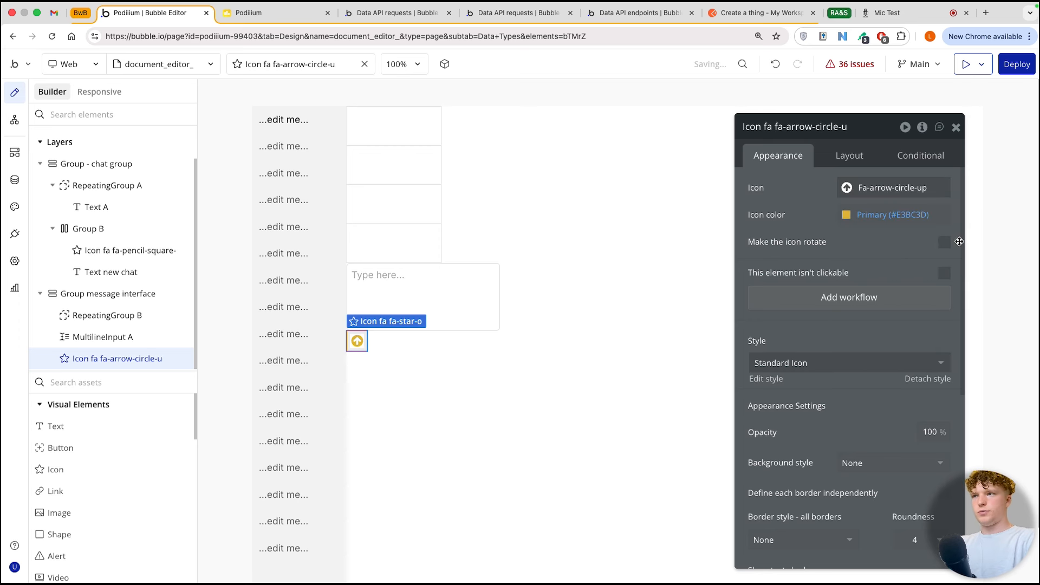
left_click(867, 215)
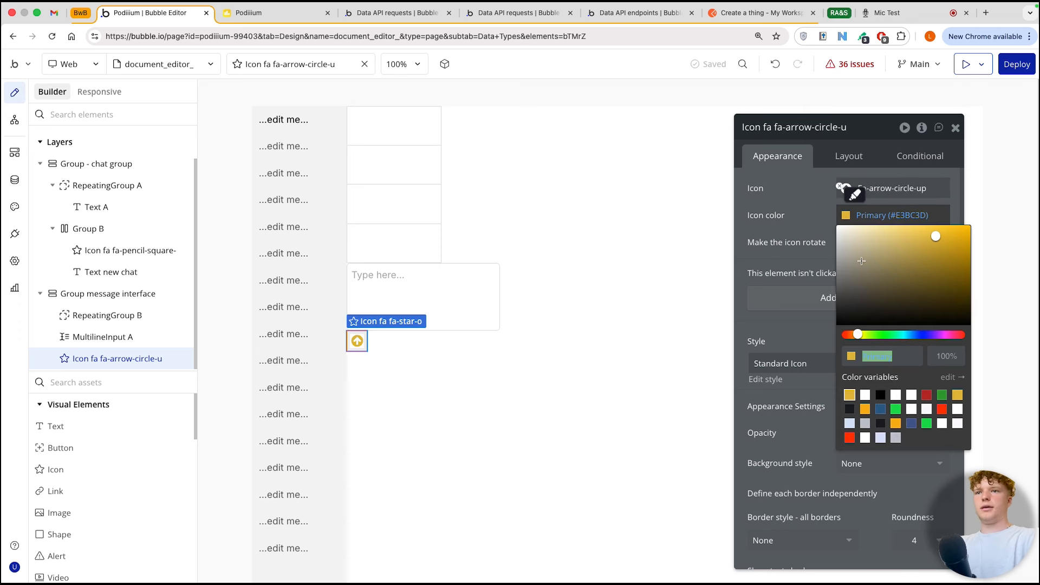
left_click(850, 409)
Step: Set the message interface group's container alignment to center so its contents sit mid-height
left_click(599, 213)
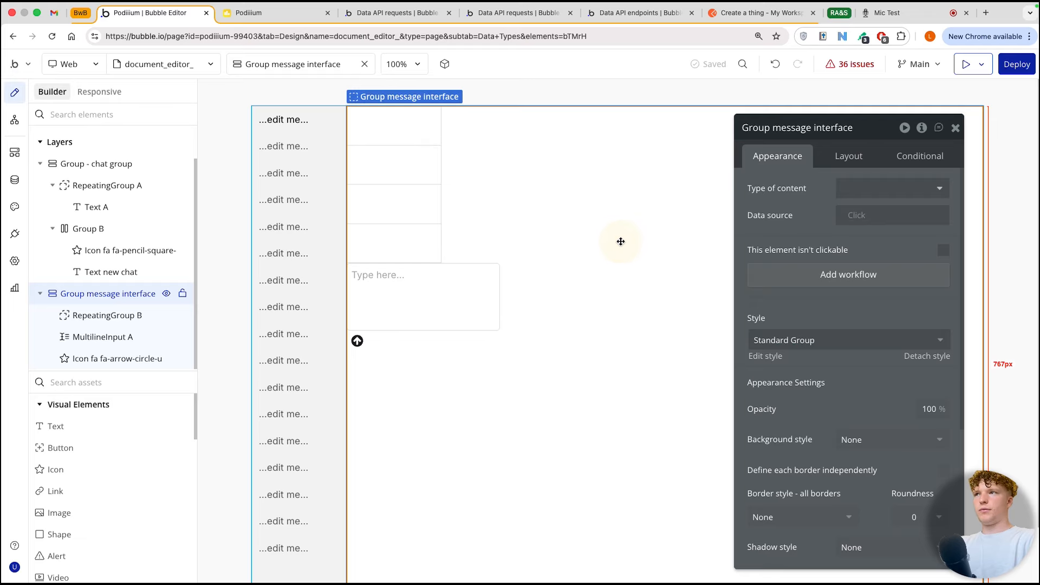
left_click(843, 157)
left_click(878, 215)
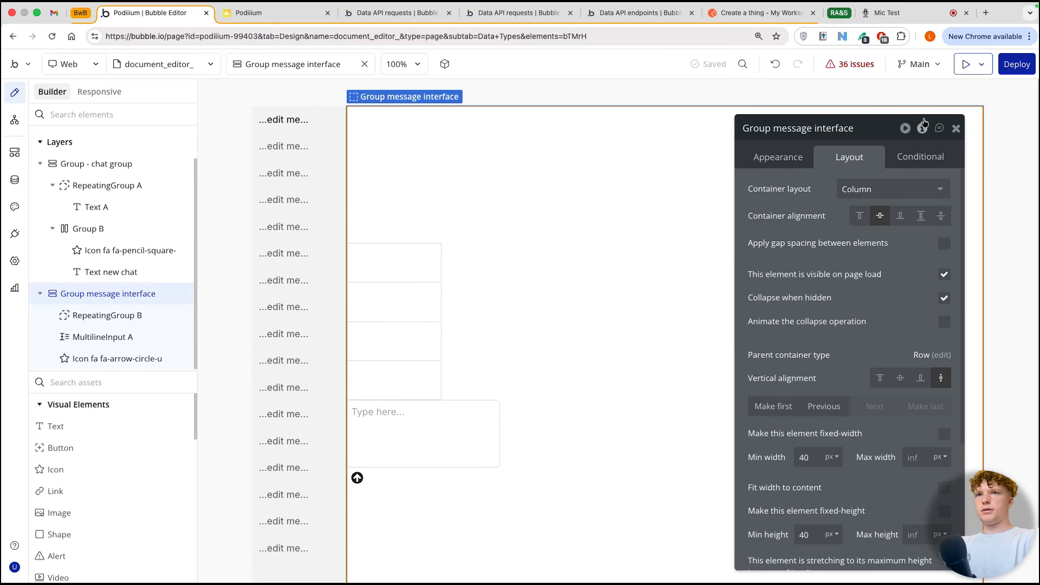
Step: Center the repeating group, the multiline input and the arrow icon horizontally in the message interface group
scroll(459, 327, "down", 1)
left_click(438, 293)
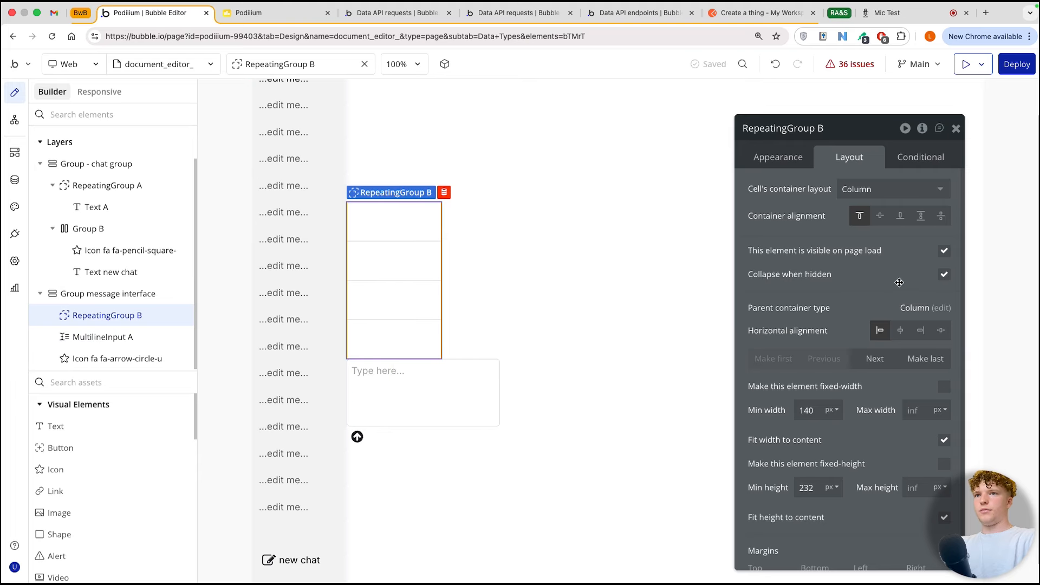
left_click(899, 329)
left_click(423, 392)
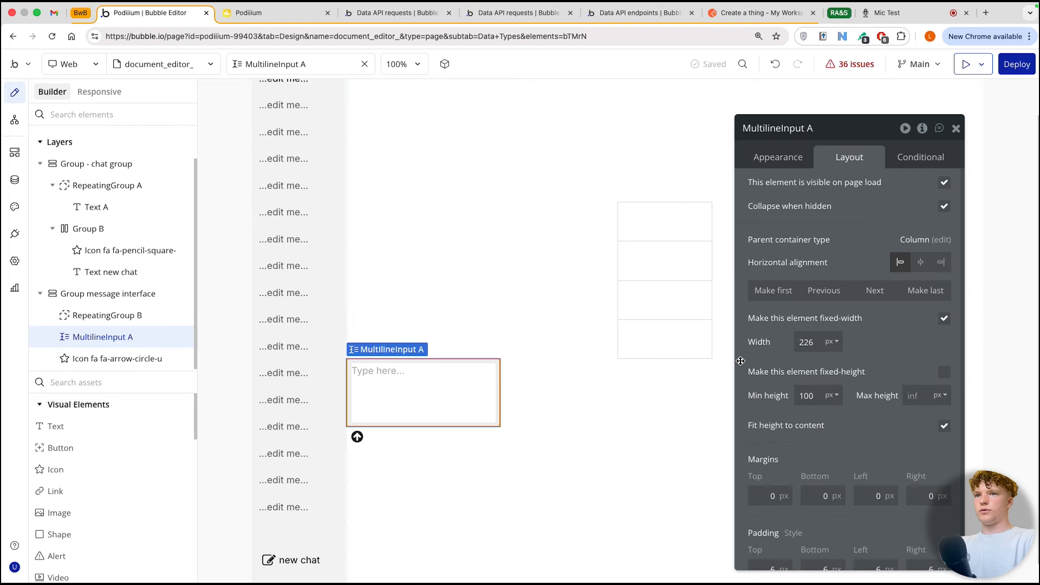
left_click(920, 262)
left_click(355, 436)
left_click(920, 263)
Step: Group the multiline input and the arrow icon together in a row container
left_click_drag(860, 146, 366, 126)
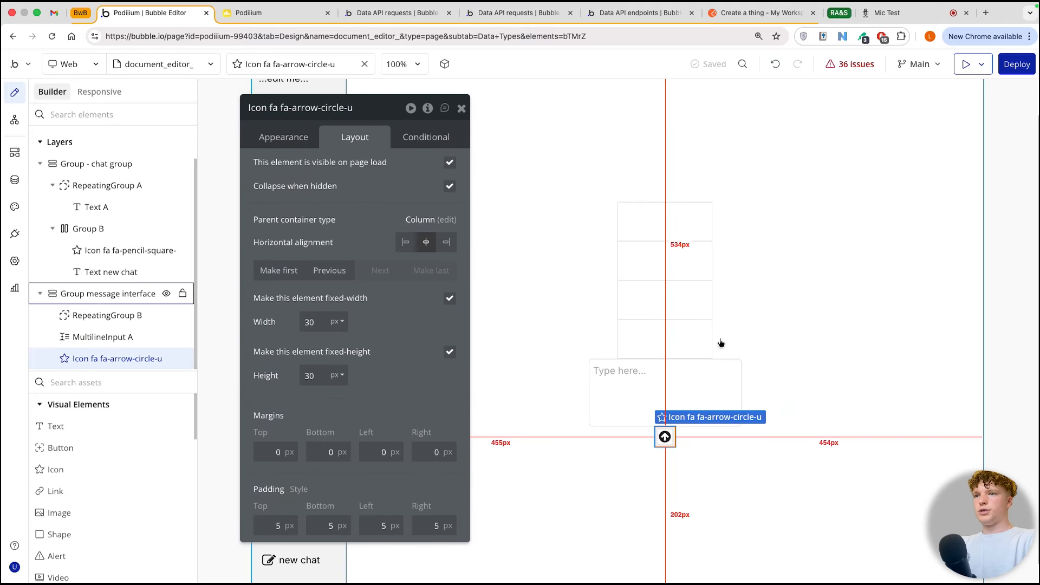
left_click(662, 369, "shift")
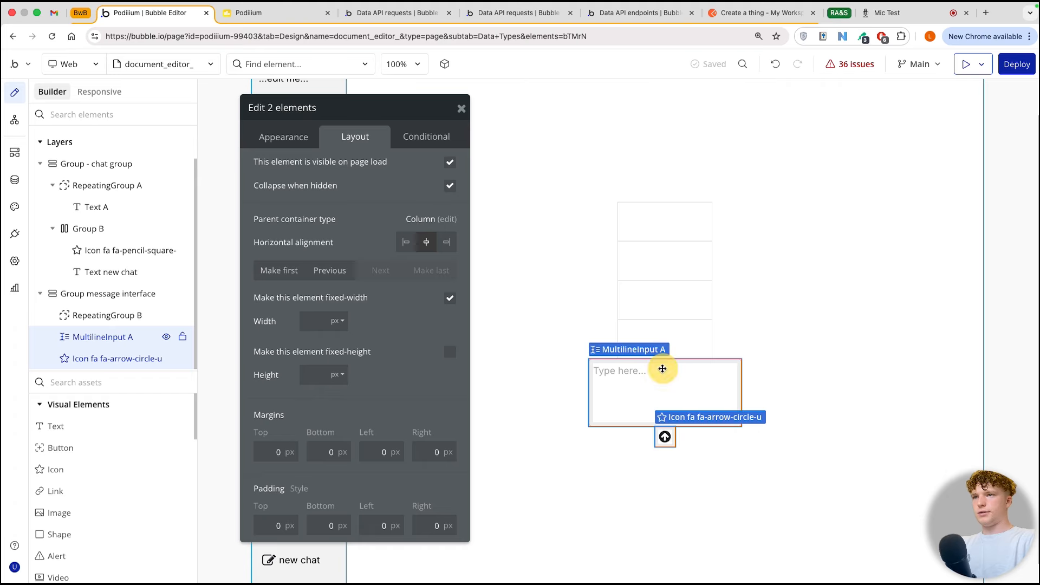
left_click(662, 369)
left_click(664, 437, "shift")
right_click(636, 374)
mouse_move(637, 374)
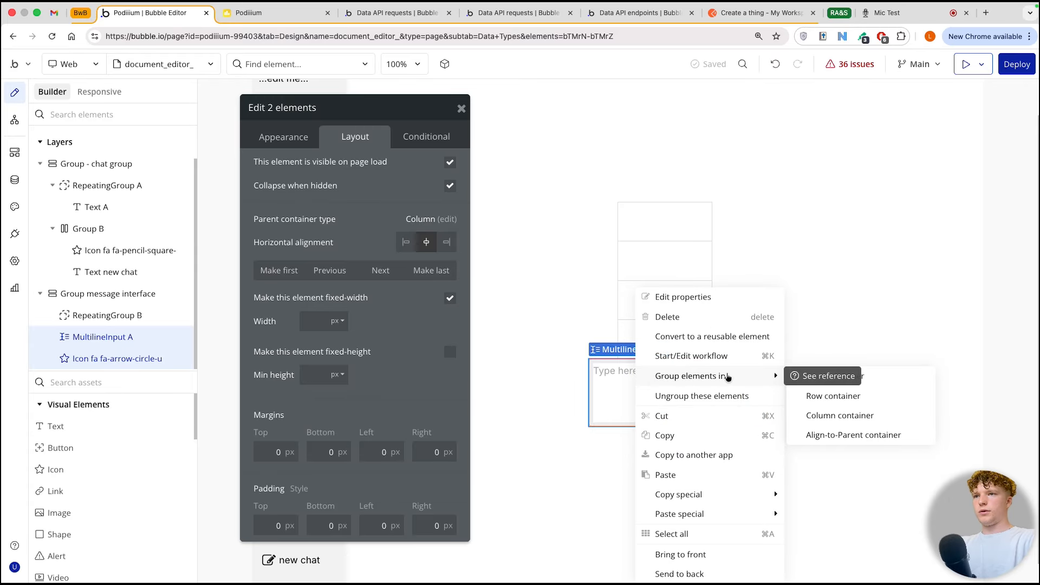
left_click(821, 397)
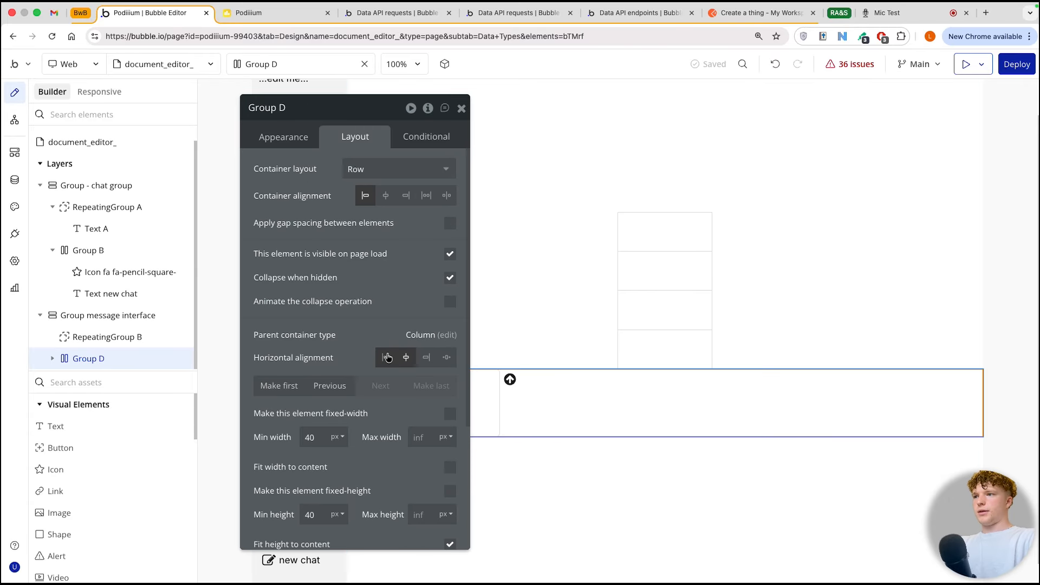
Step: Fit the new row group's width to its content and center the arrow icon vertically beside the multiline input
scroll(392, 466, "down", 3)
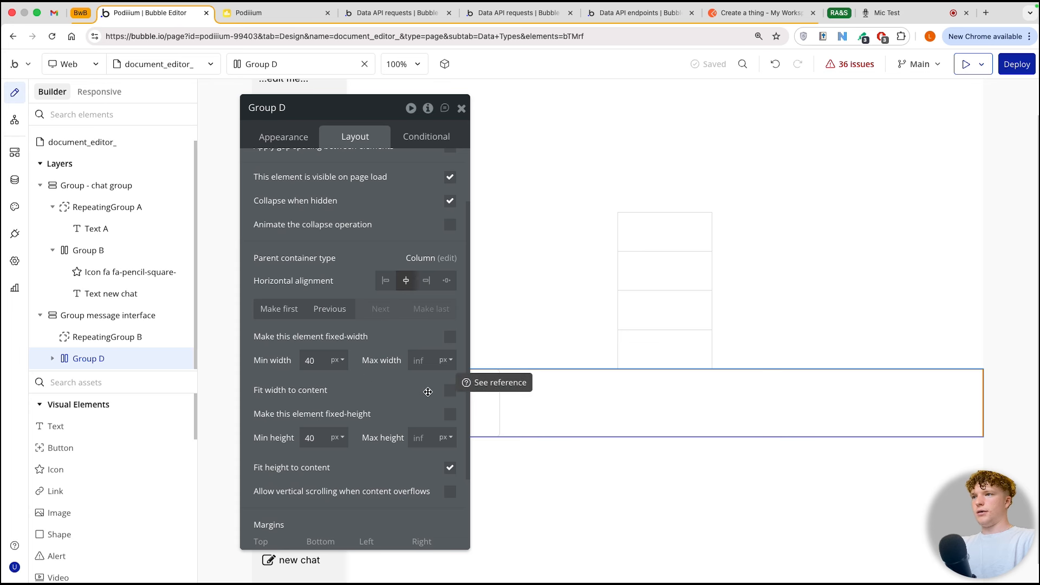
left_click(447, 391)
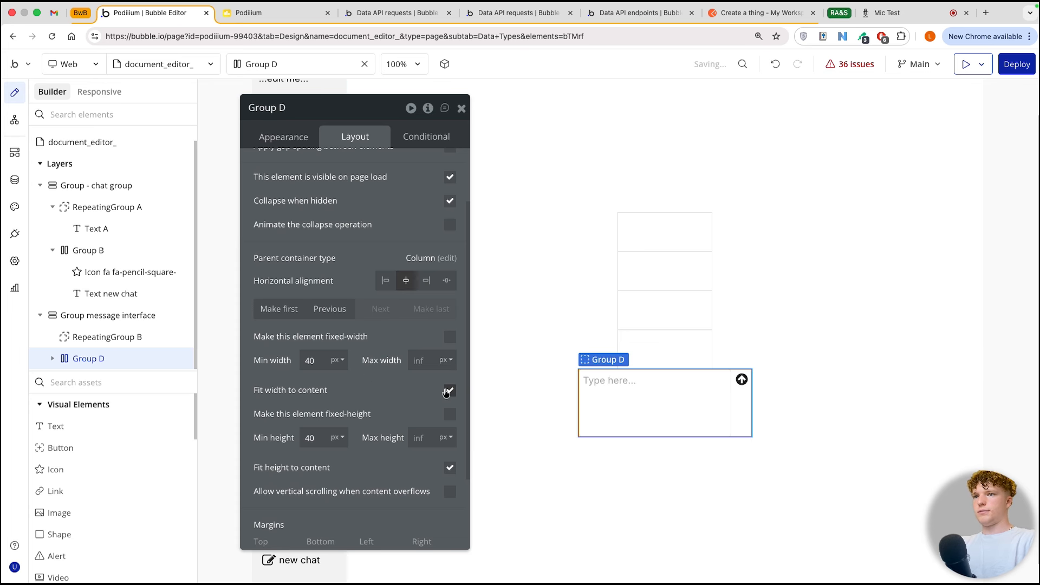
left_click(741, 379)
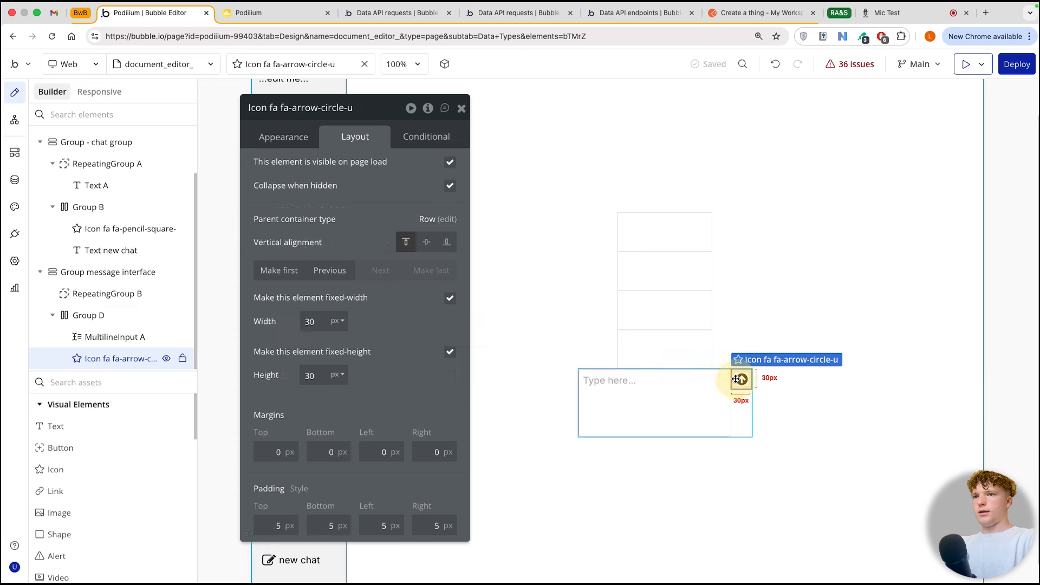
left_click(426, 242)
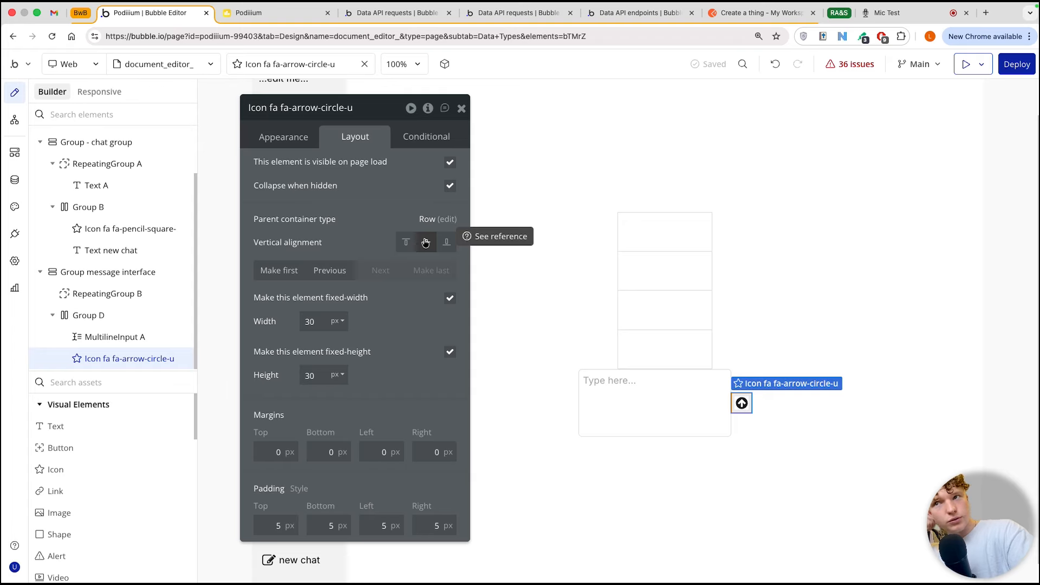
Step: Set the multiline input's top margin to 20 px
left_click(677, 411)
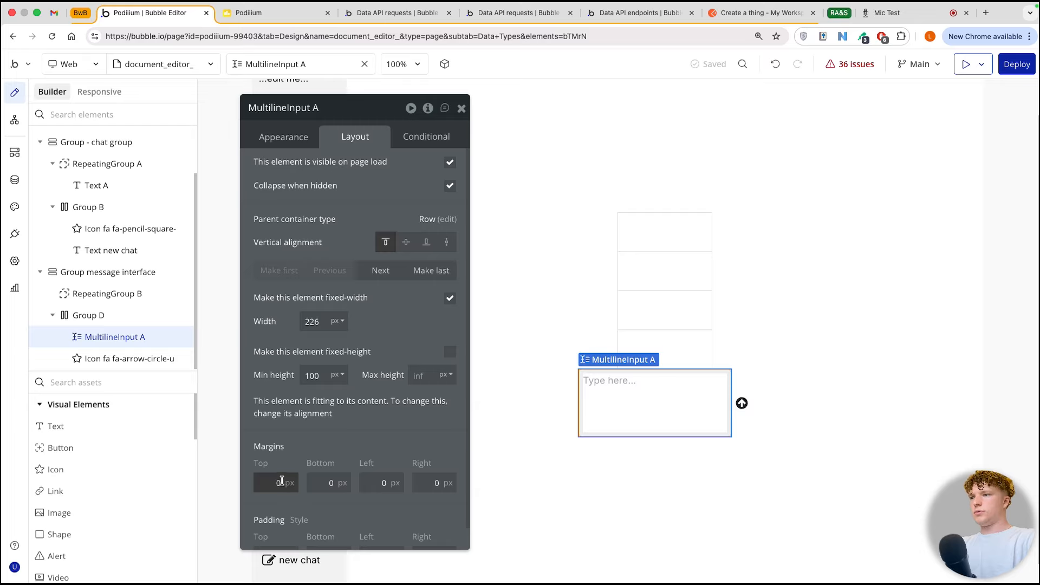
left_click(265, 484)
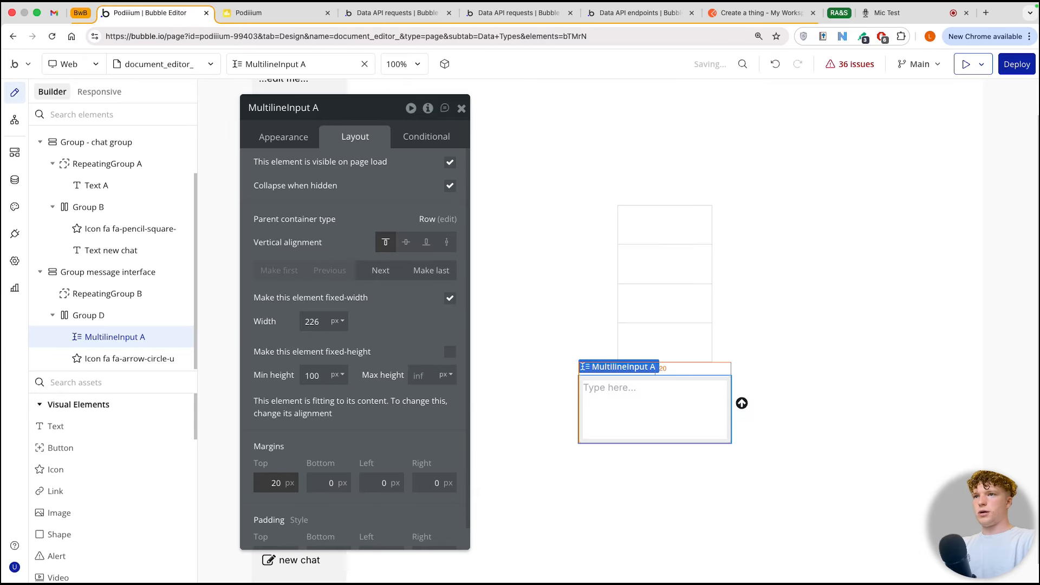
Step: Make the repeating group in the message interface fixed-width at 600 px
left_click(637, 290)
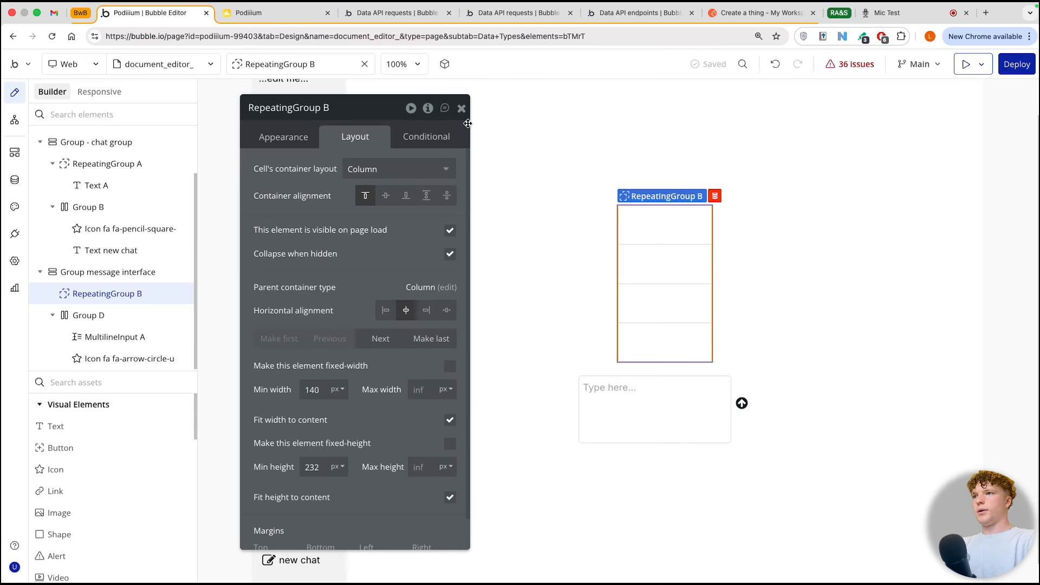
left_click(450, 365)
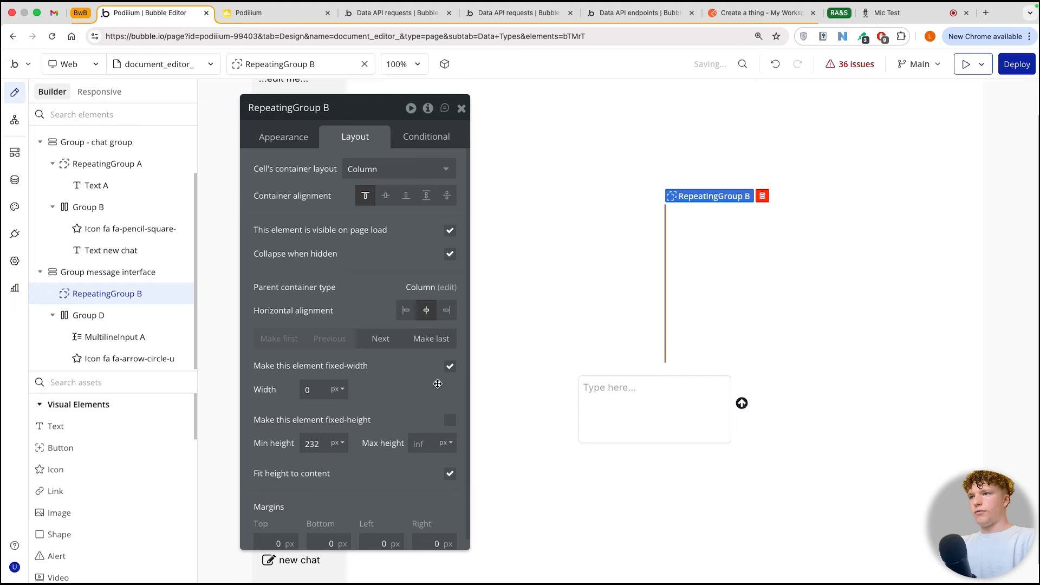
left_click(332, 390)
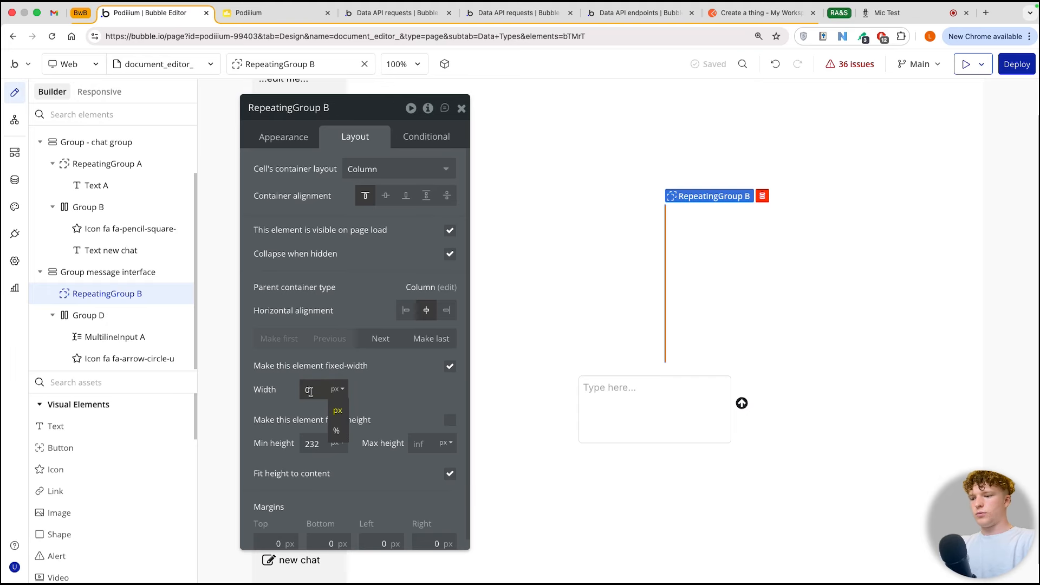
type("600")
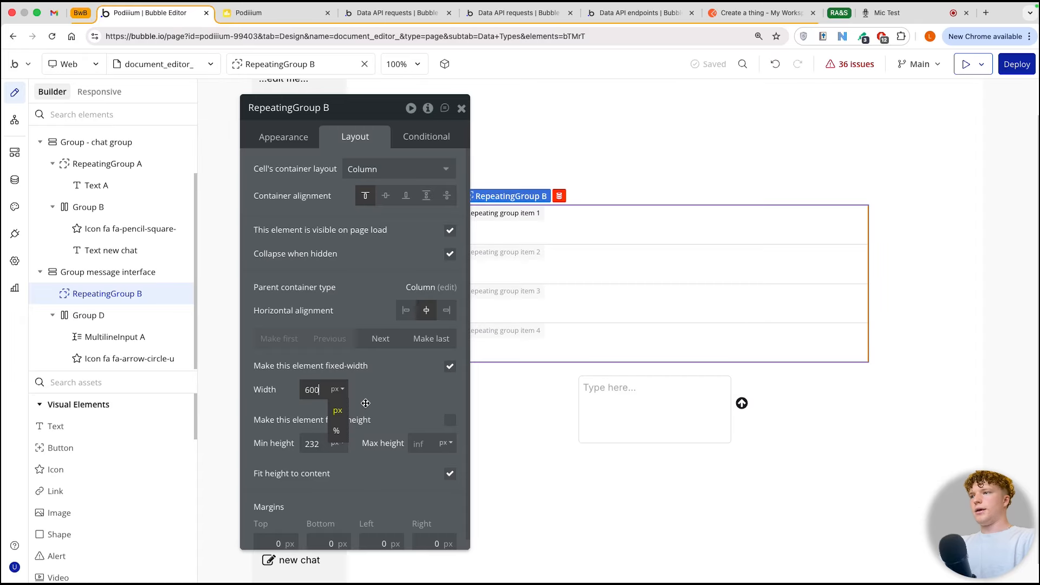
Step: Turn off fit height to content for the message repeating group and fix its height at 600 px
left_click(449, 473)
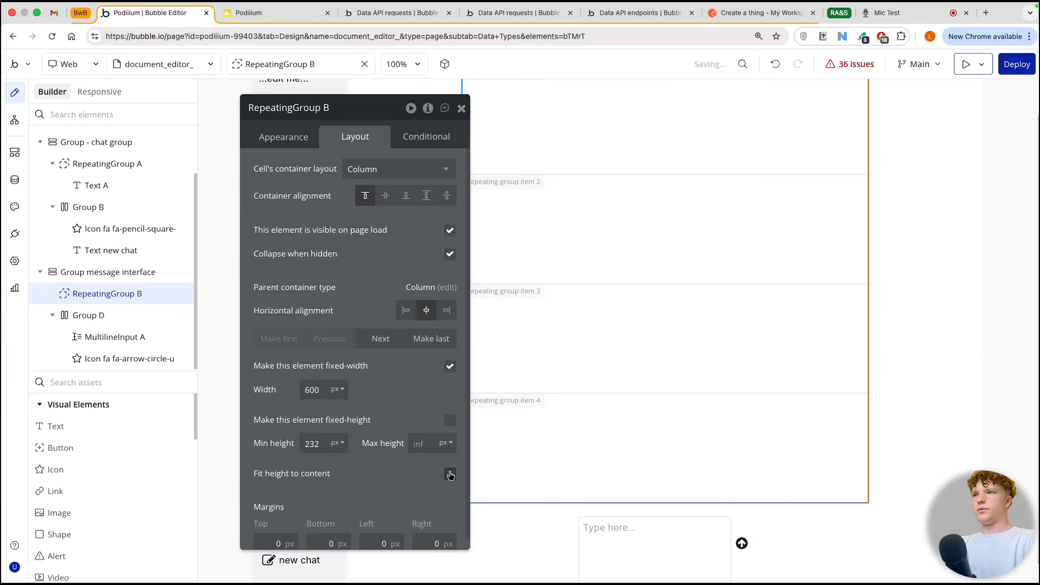
left_click(451, 421)
left_click(322, 442)
key("BackSpace")
key("BackSpace")
type("8")
key("BackSpace")
key("BackSpace")
type("600")
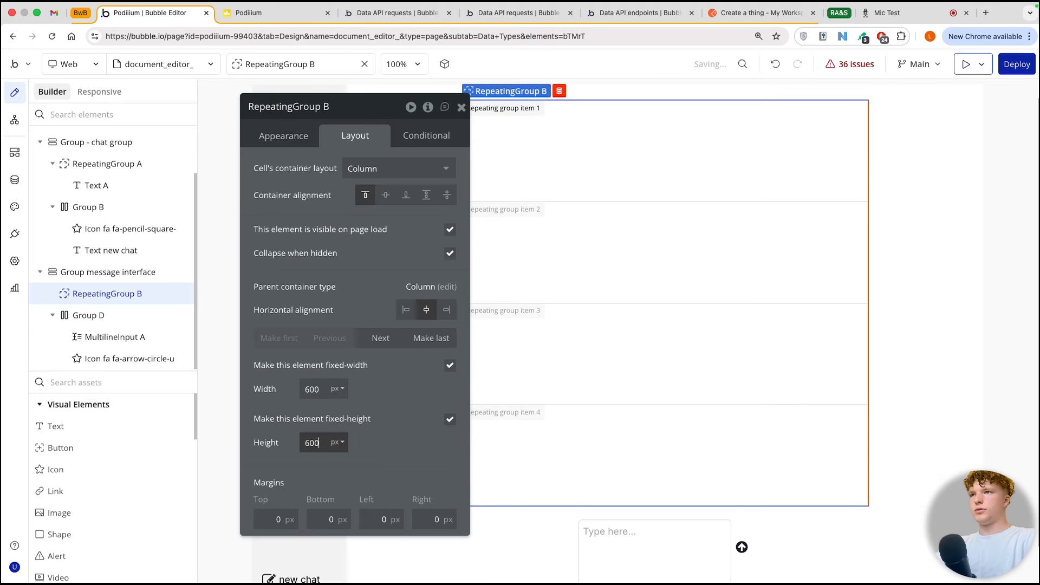
key("super+Tab")
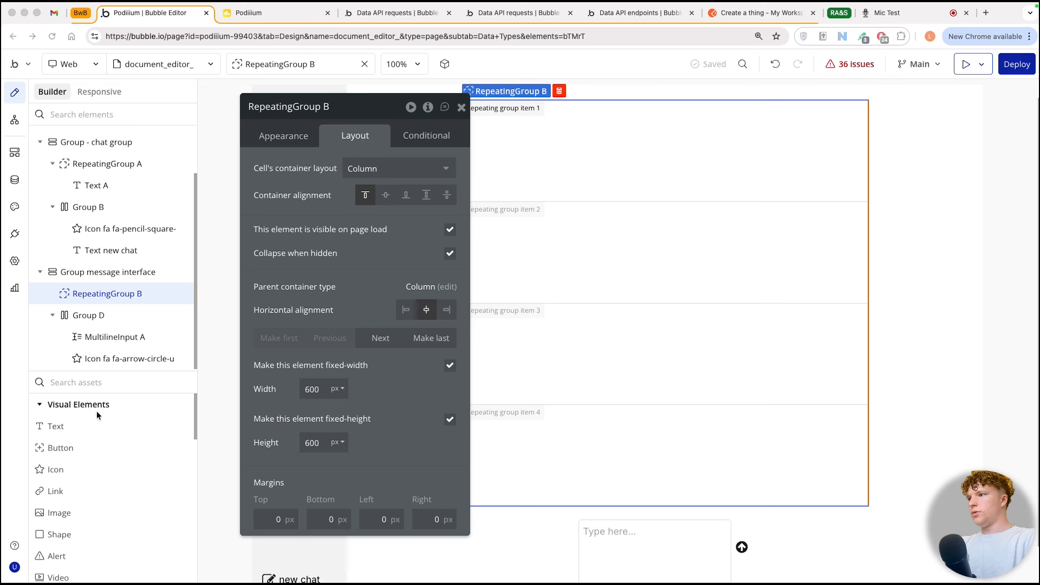
Step: Add a text element to the message repeating group's cell and duplicate it
left_click_drag(54, 426, 698, 167)
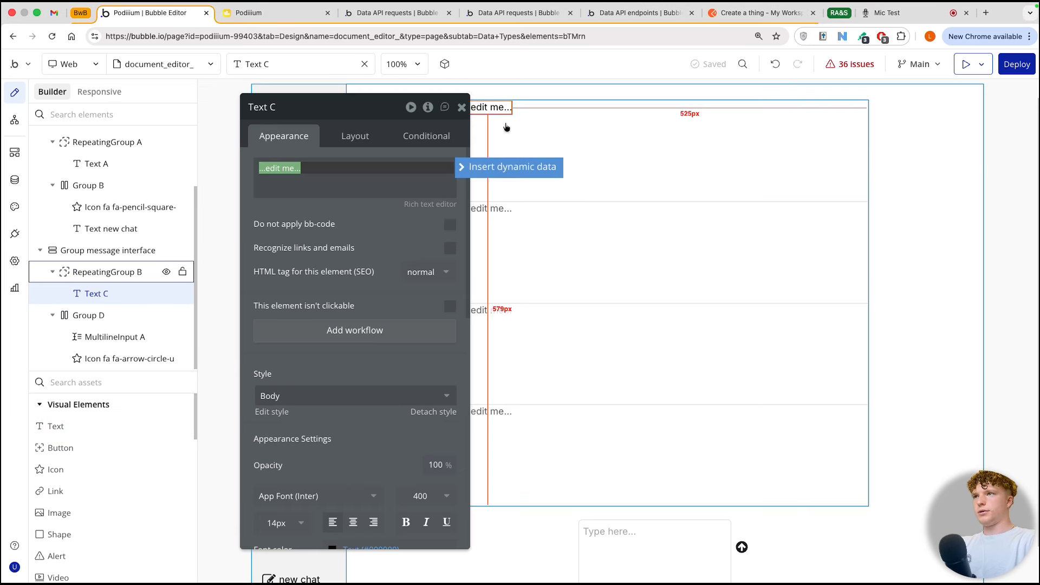
left_click(496, 109)
key("super+d")
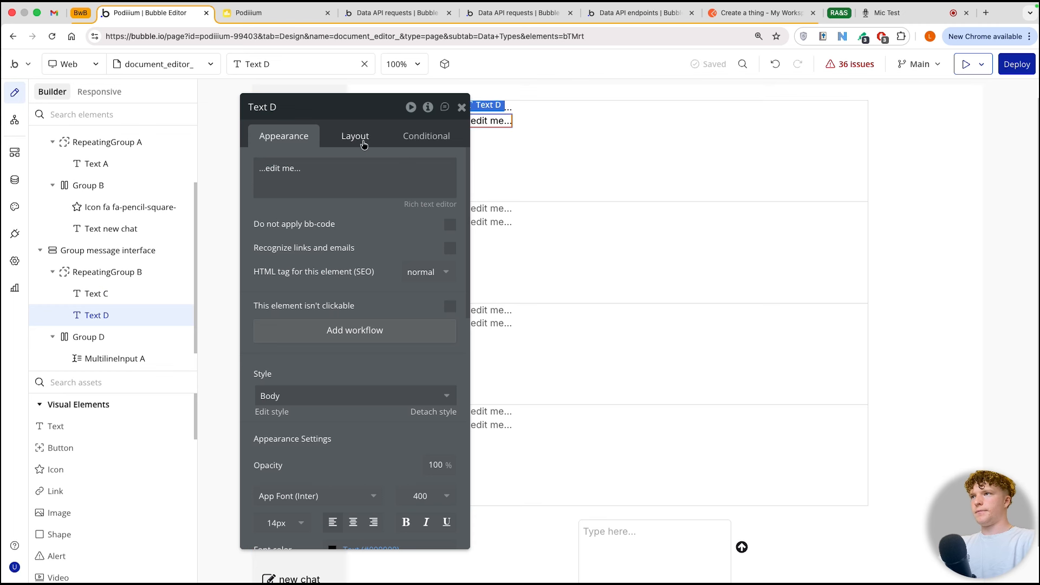
Step: Align the duplicated text to the right edge of the repeating group's cell
left_click(358, 137)
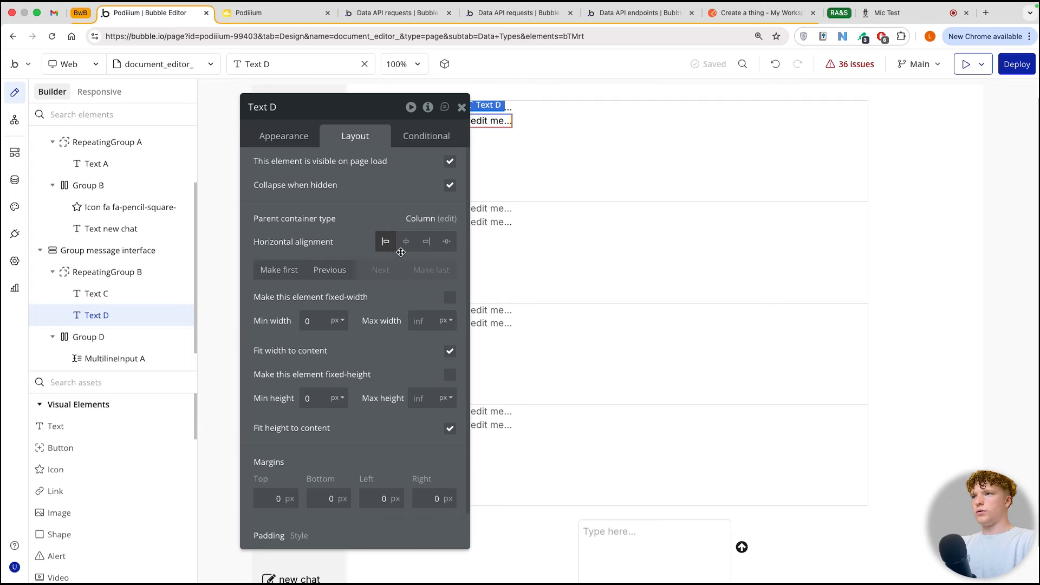
left_click(421, 247)
double_click(488, 110)
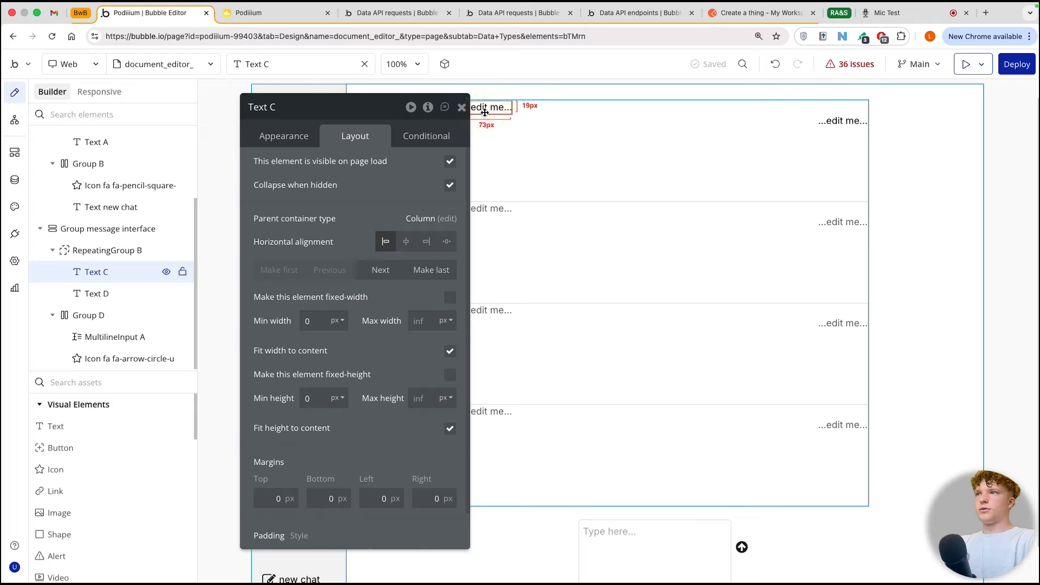
left_click_drag(387, 111, 323, 110)
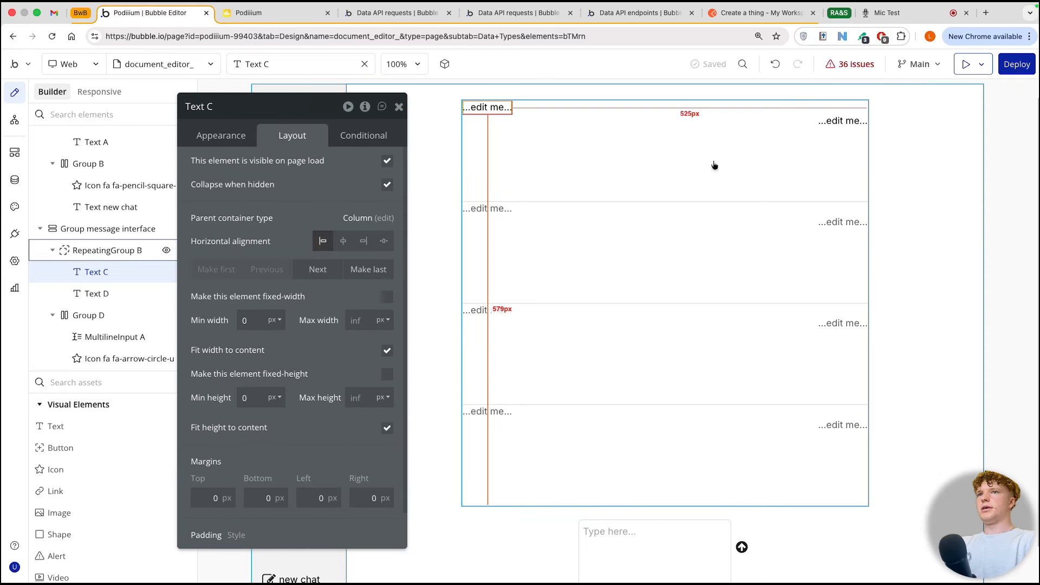
left_click(830, 119)
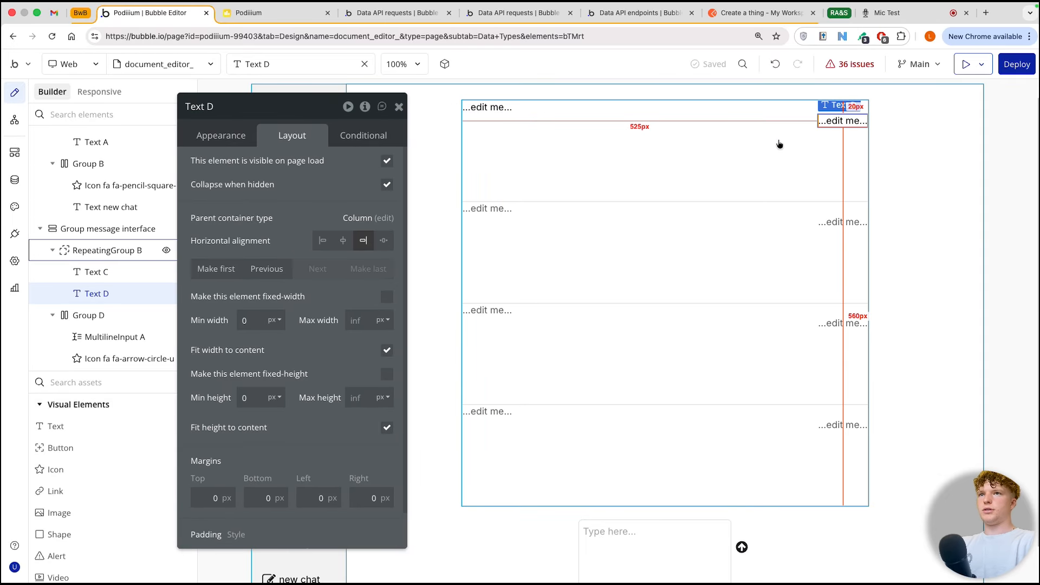
left_click(487, 107)
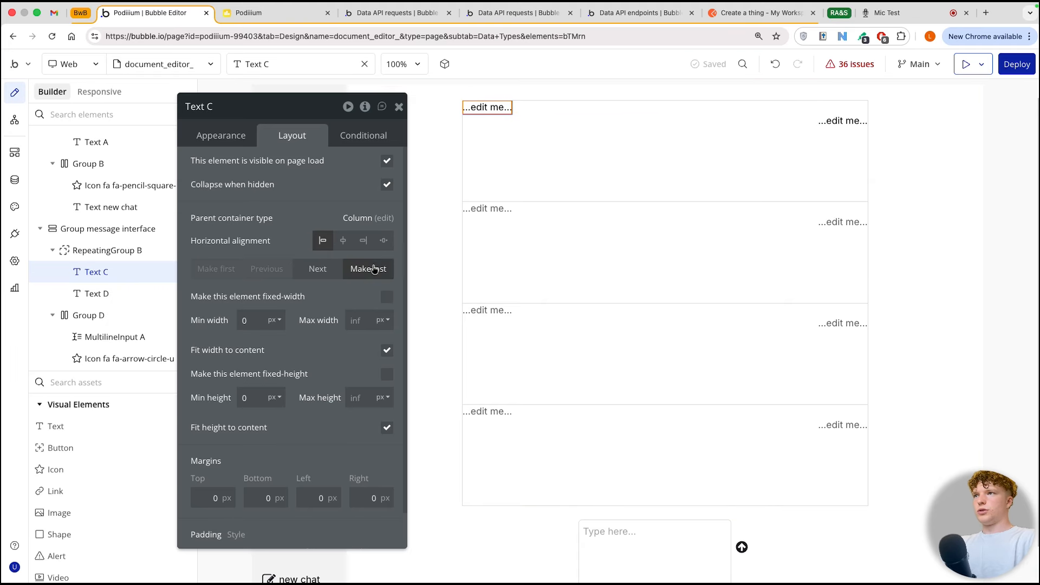
Step: Give the right-aligned text 5 px of top and bottom padding and 30 px of left and right padding
left_click(825, 122)
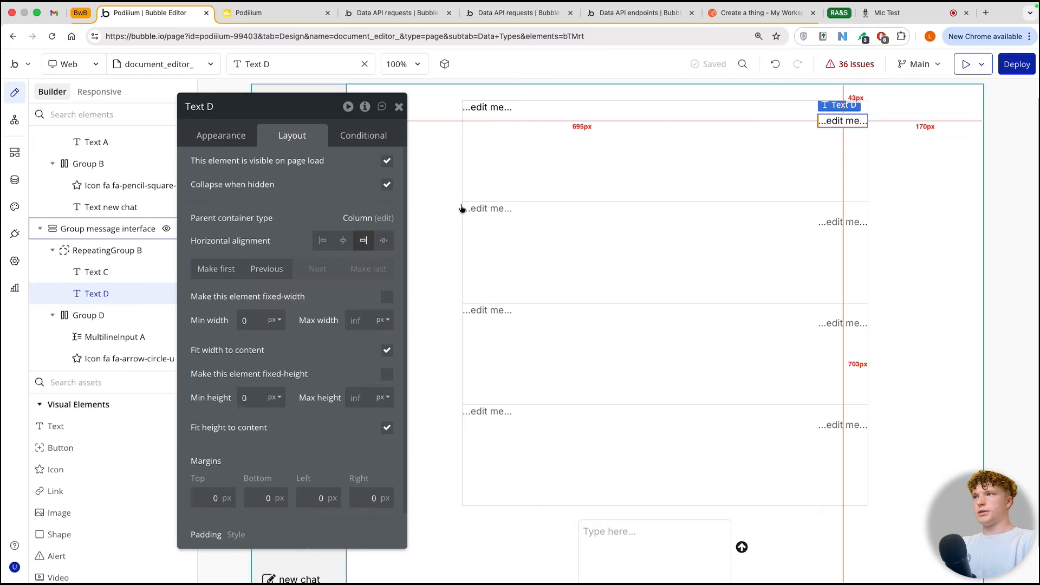
scroll(216, 226, "down", 1)
left_click(203, 533)
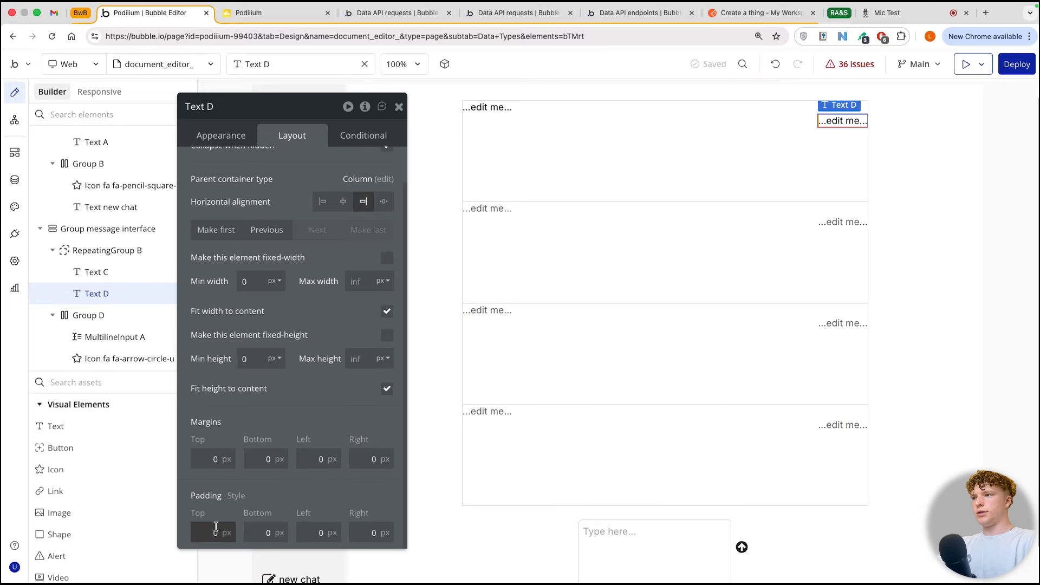
type("1")
left_click(263, 533)
type("1")
key("BackSpace")
type("5")
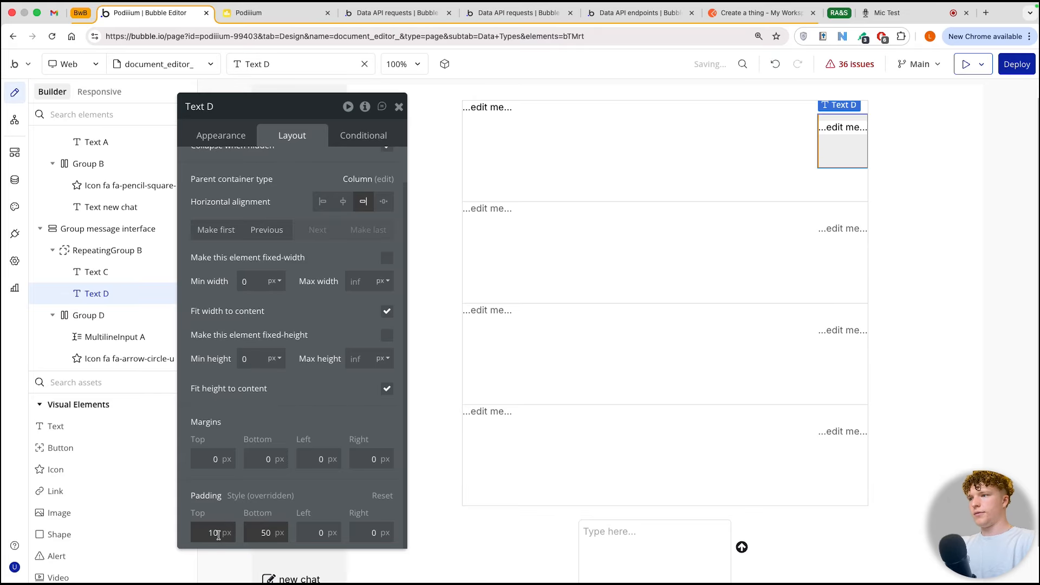
left_click(213, 533)
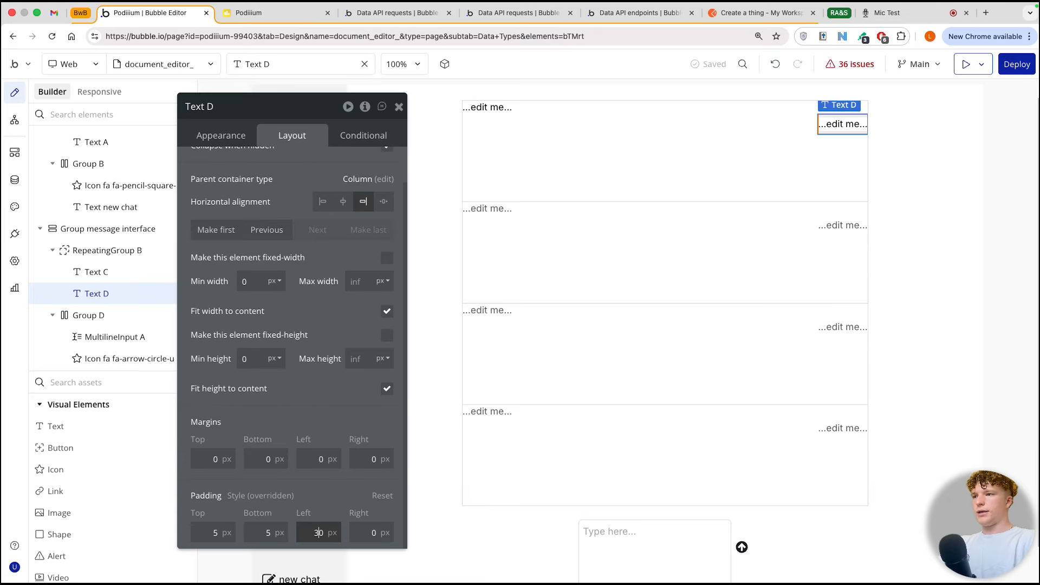
left_click(360, 531)
type("30")
Step: Set a 20 px right margin on the right-aligned text and a 20 px left margin on the left-aligned text
left_click(367, 458)
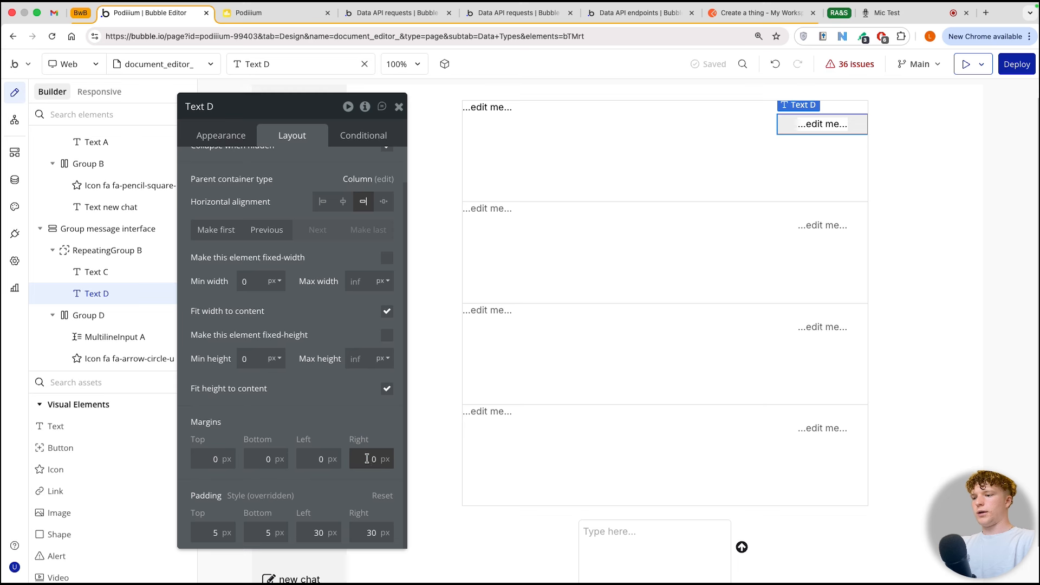
type("2")
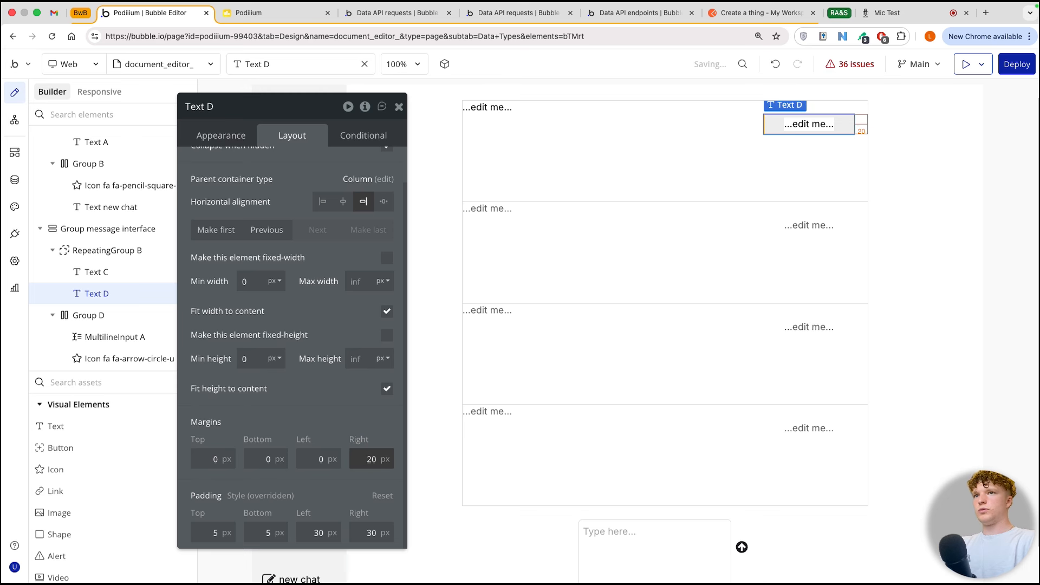
left_click(482, 107)
left_click(318, 462)
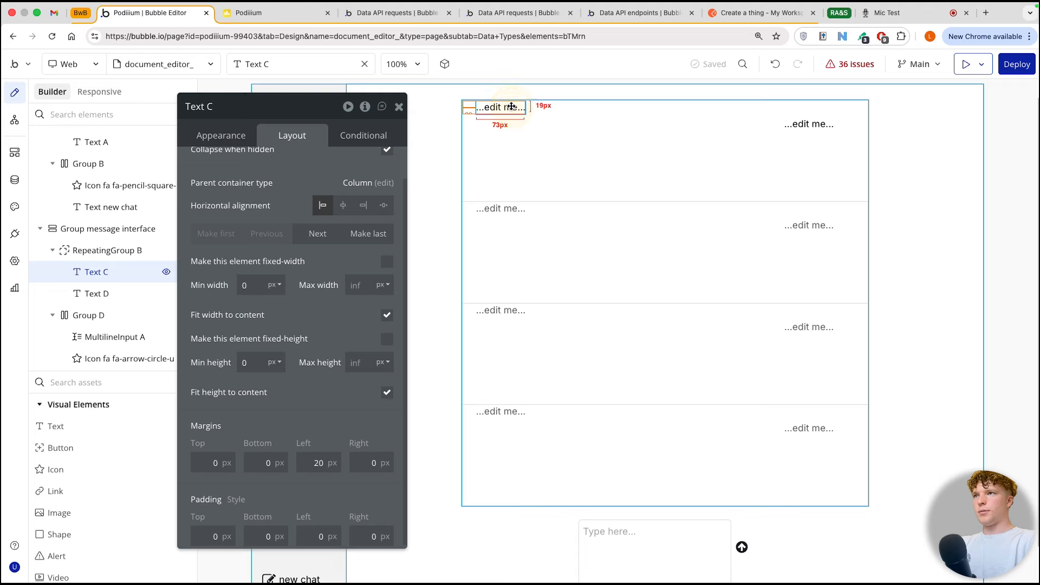
Step: Set the top and bottom margins of both message texts to 10 px
left_click(223, 468)
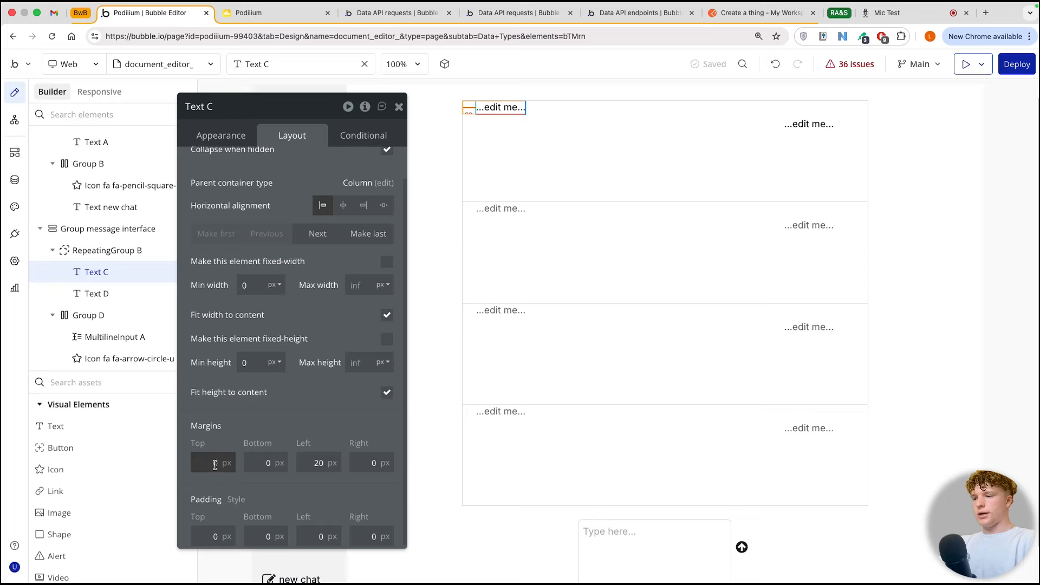
left_click(256, 467)
type("10")
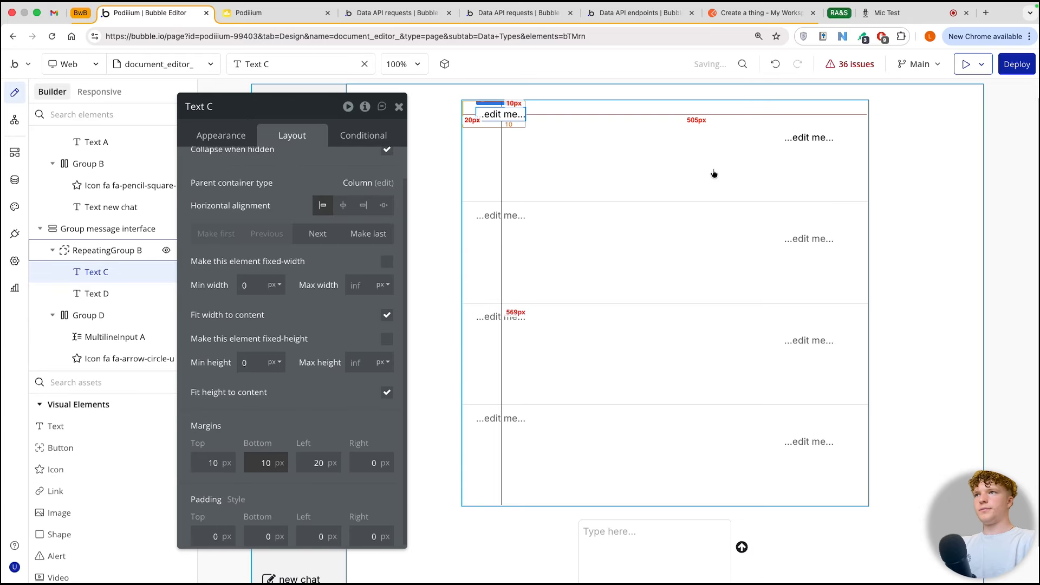
left_click(804, 138)
left_click(213, 496)
type("10")
key("Tab")
type("1")
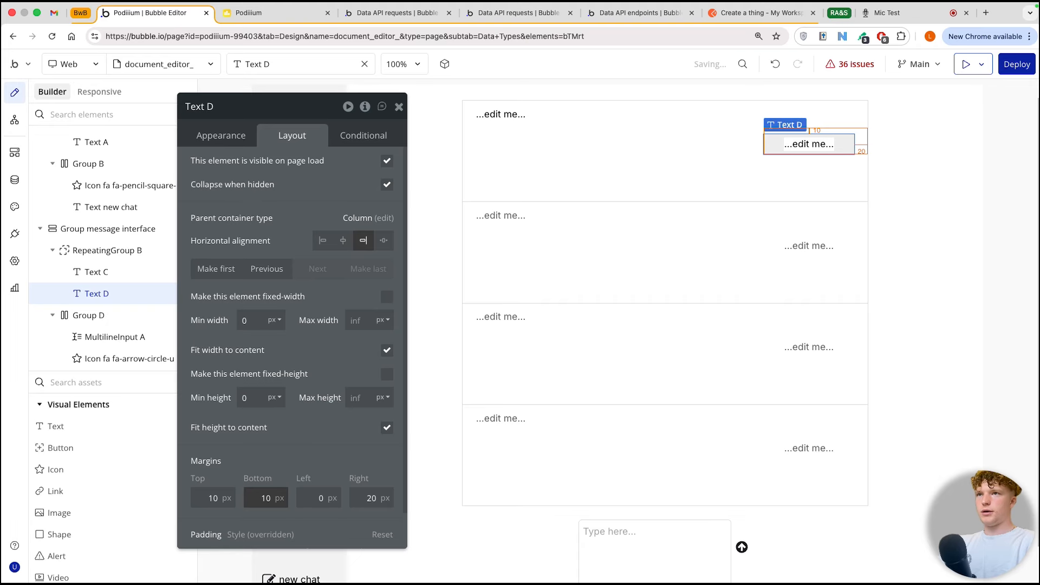
left_click(729, 202)
Step: Give the right-aligned message text a flat background in the AI Text 1 color at 10% opacity
left_click(806, 153)
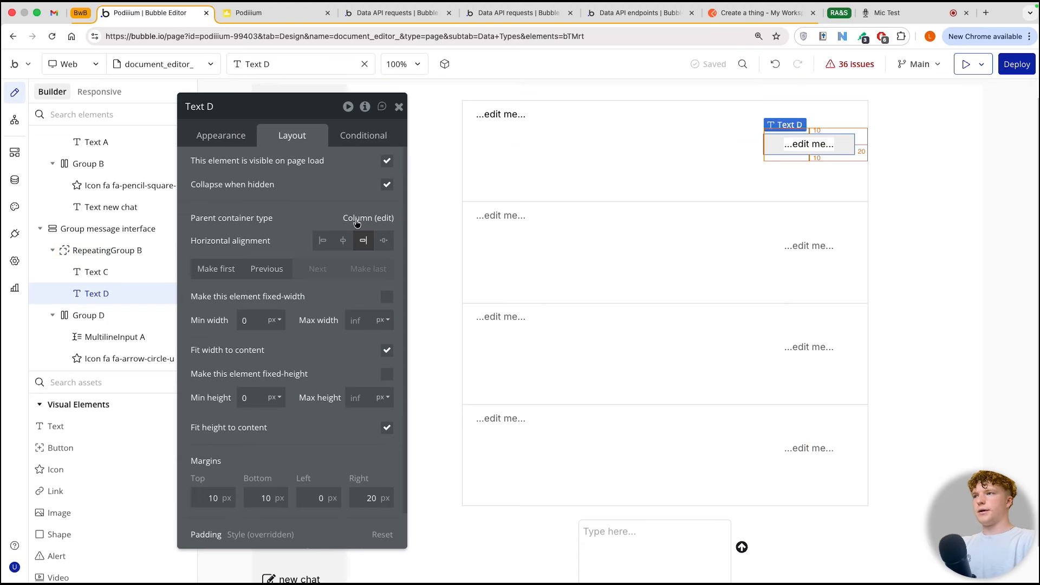
left_click(232, 134)
scroll(257, 371, "down", 1)
scroll(257, 371, "down", 5)
left_click(322, 372)
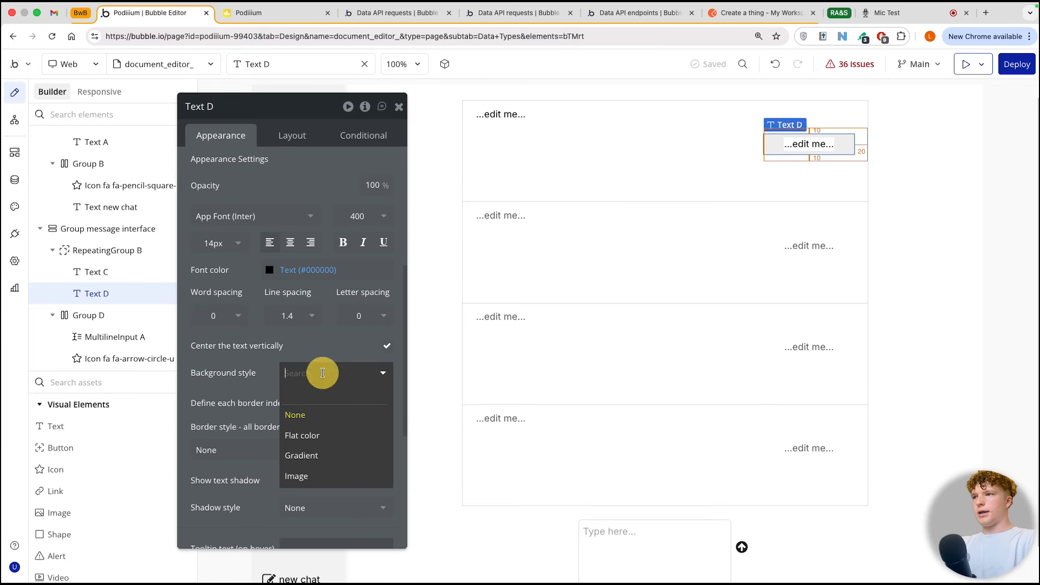
left_click(319, 436)
left_click(284, 400)
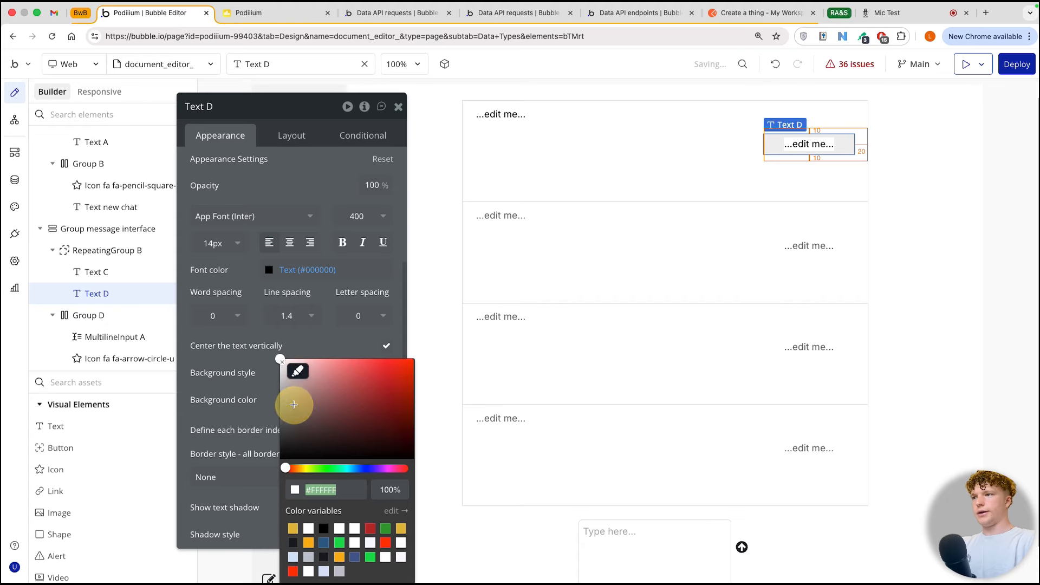
left_click(293, 542)
left_click(382, 490)
type("1")
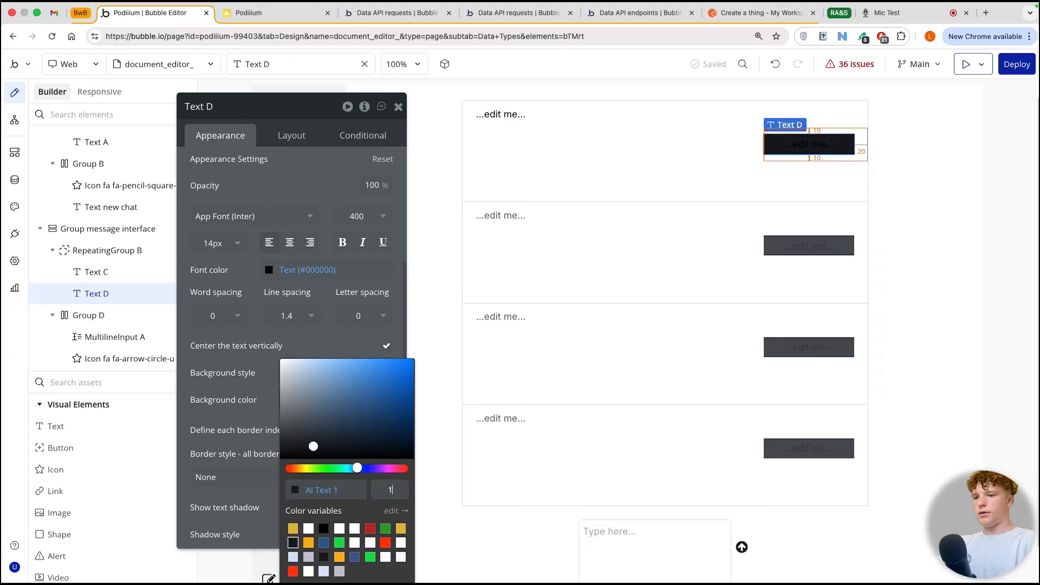
type("0")
key("Return")
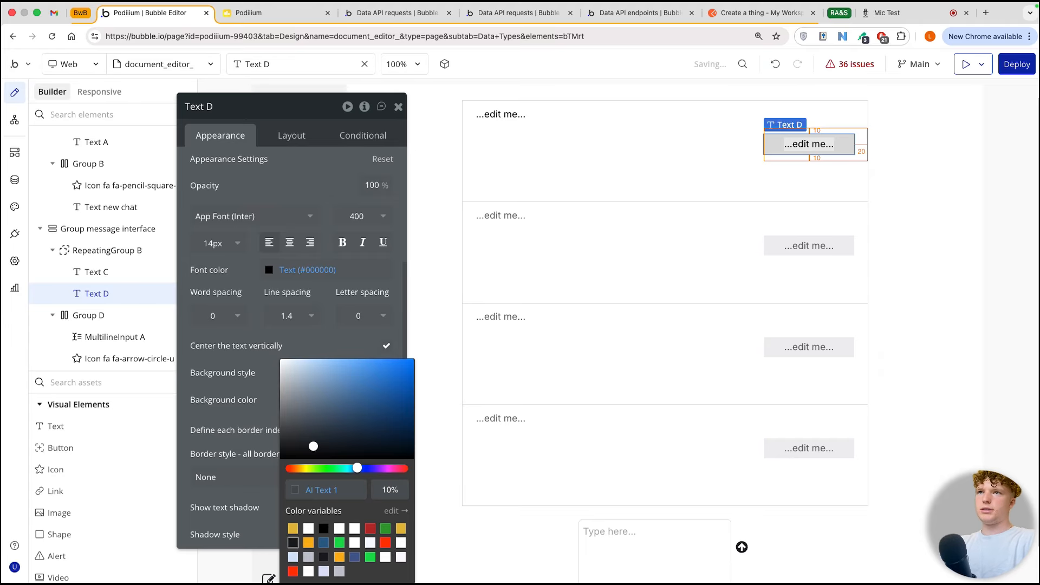
left_click(275, 372)
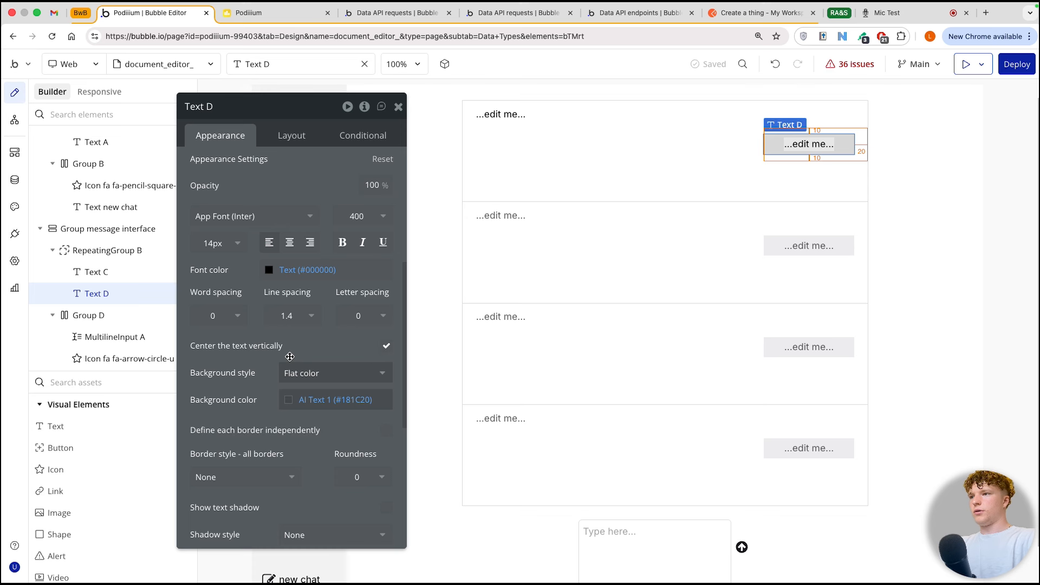
Step: Set the right-aligned message text's border roundness to 10
left_click(359, 477)
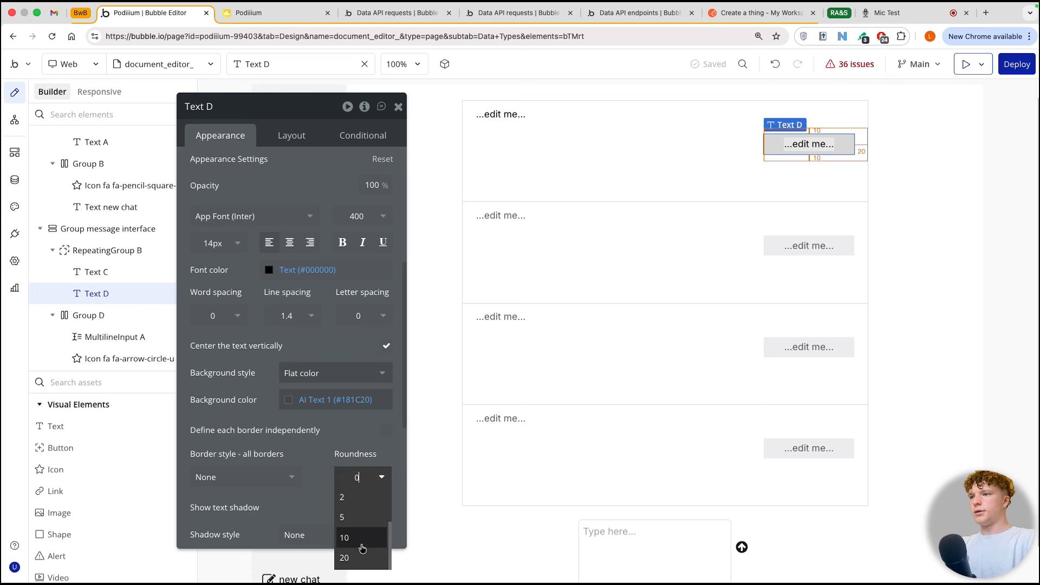
left_click(363, 537)
left_click_drag(349, 446, 348, 447)
Step: Turn off the fixed number of rows for the message repeating group
left_click(603, 227)
scroll(531, 196, "up", 1)
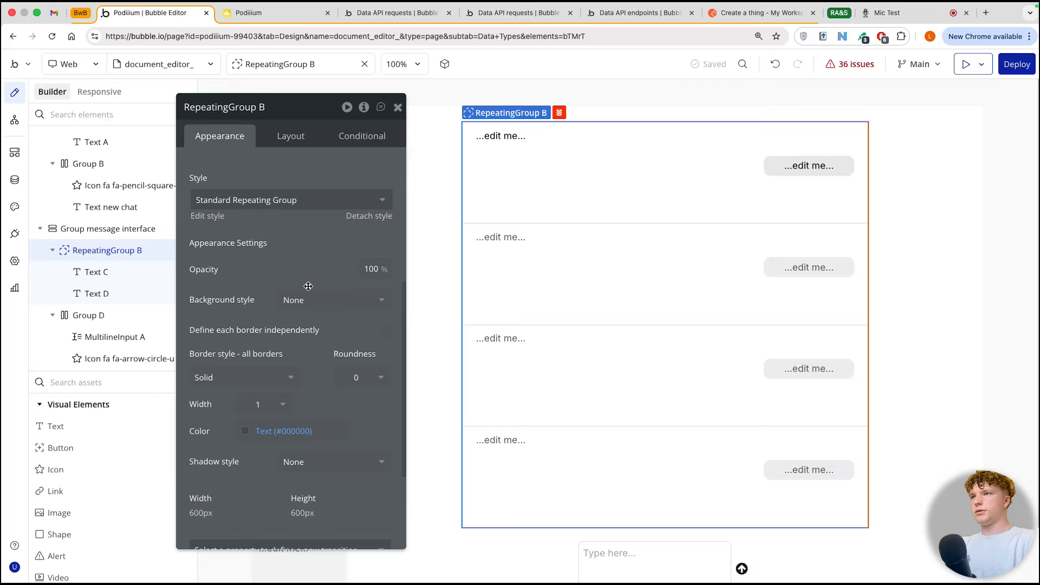
scroll(308, 286, "up", 5)
left_click(257, 267)
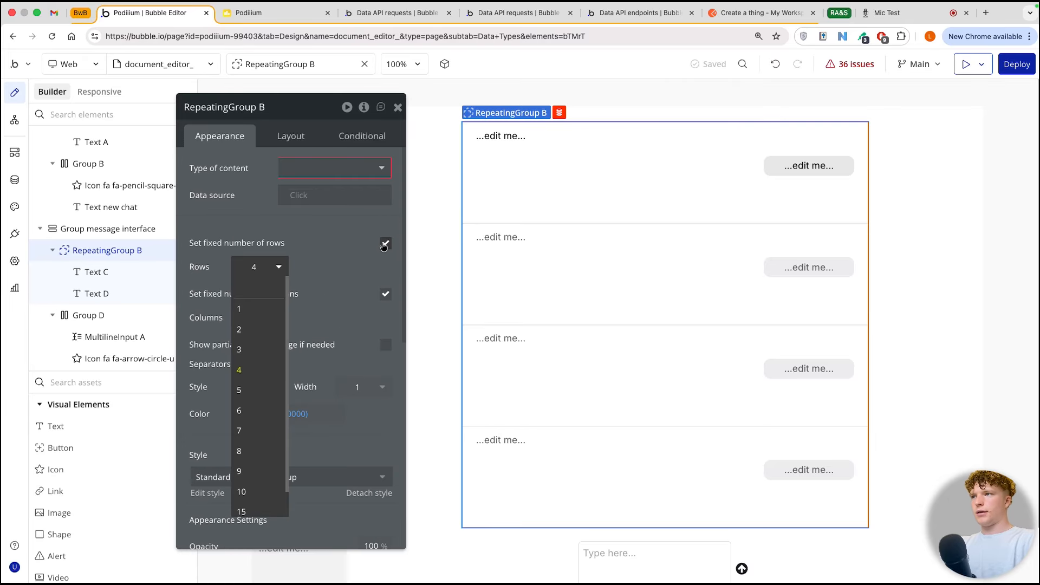
left_click(383, 244)
left_click(301, 261)
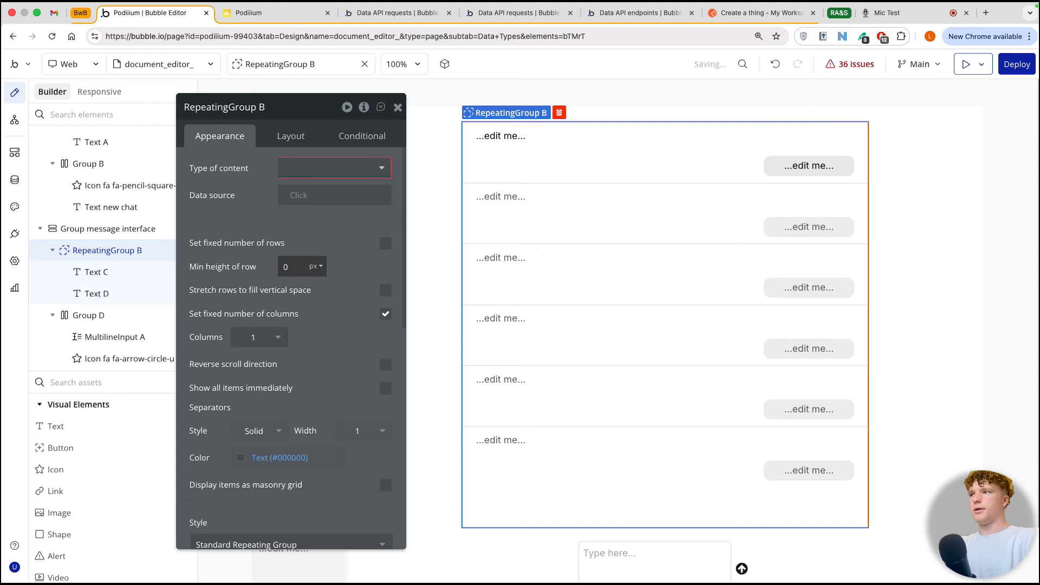
scroll(282, 335, "down", 2)
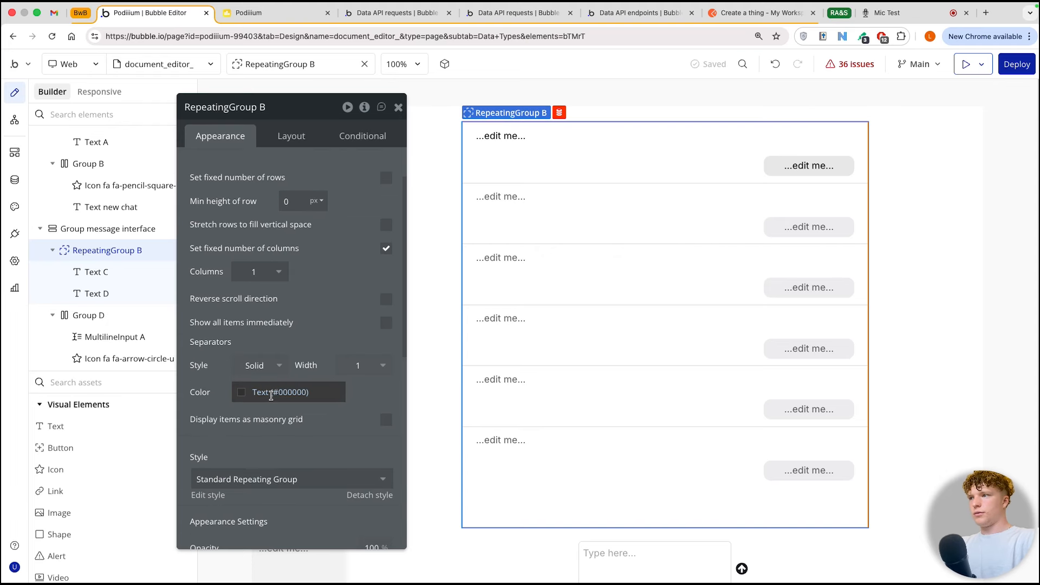
Step: Set both the row separator style and the border style of the message repeating group to None
left_click(252, 365)
left_click(254, 395)
scroll(254, 395, "down", 5)
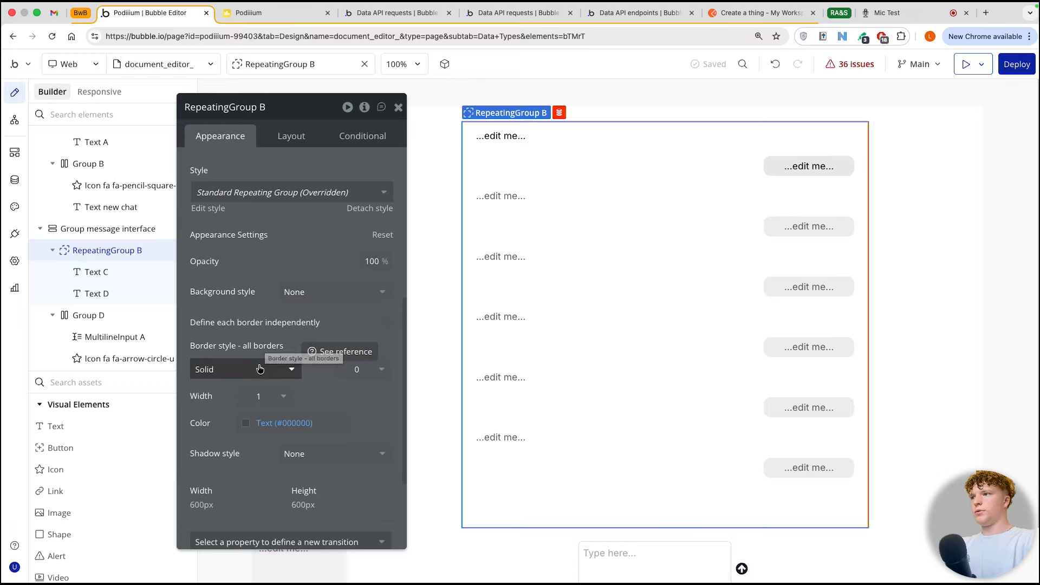
left_click(259, 369)
left_click(241, 412)
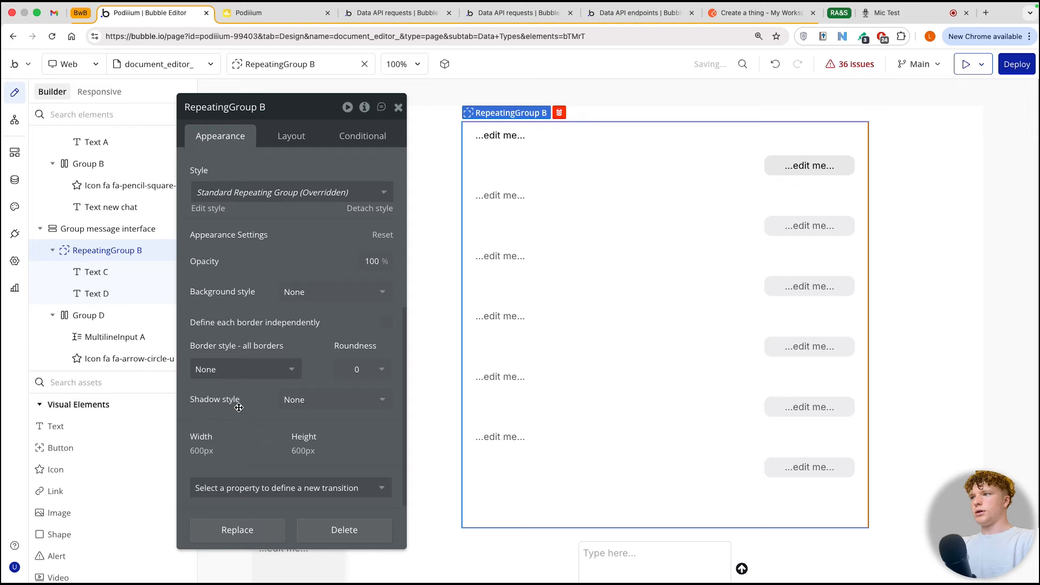
Step: Give the message repeating group an outset shadow with horizontal and vertical offsets of 0
left_click(286, 401)
left_click(296, 461)
scroll(306, 453, "down", 2)
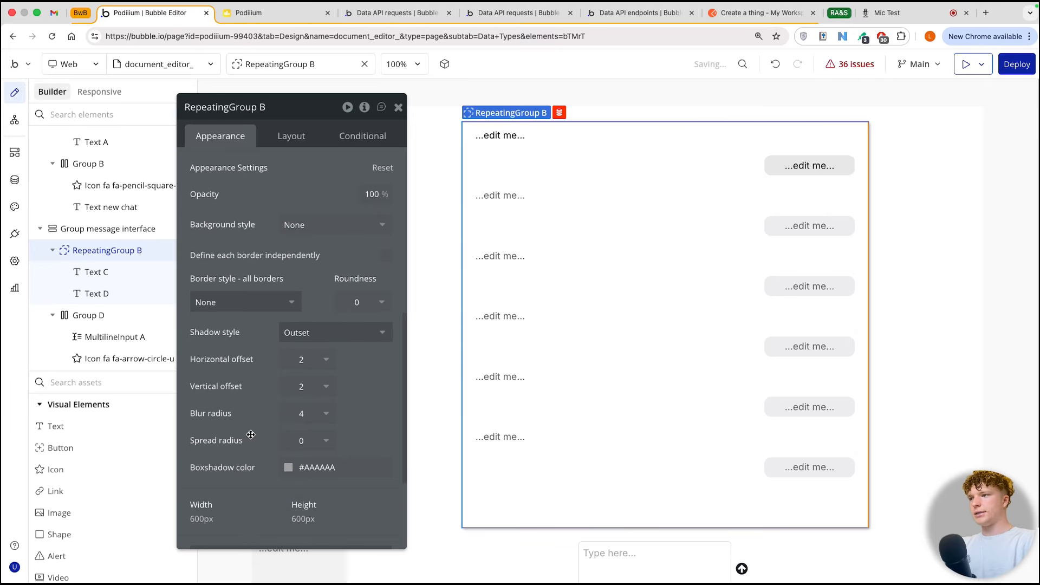
left_click(300, 359)
key("BackSpace")
type("0")
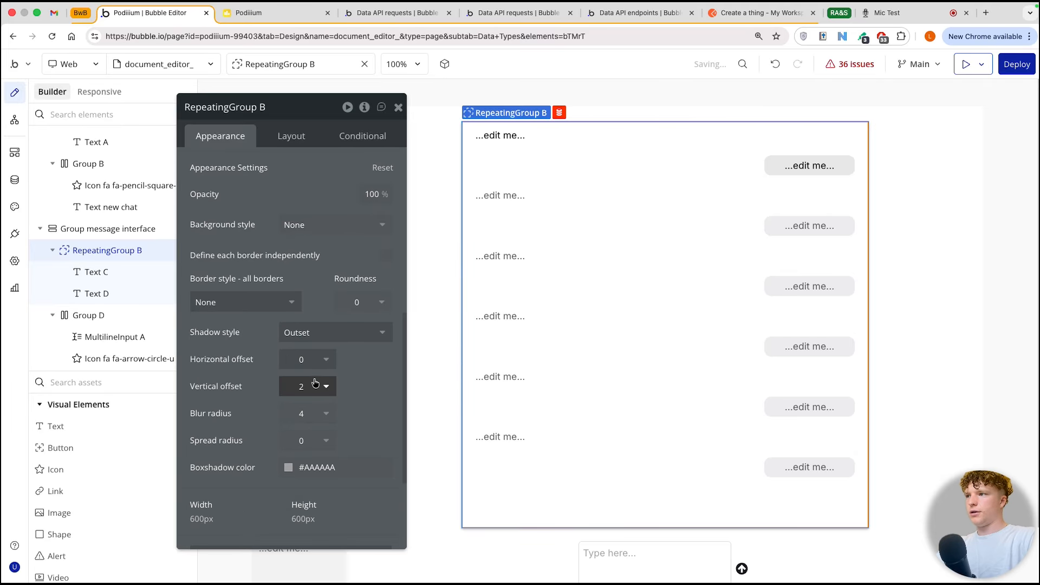
left_click(307, 380)
key("Return")
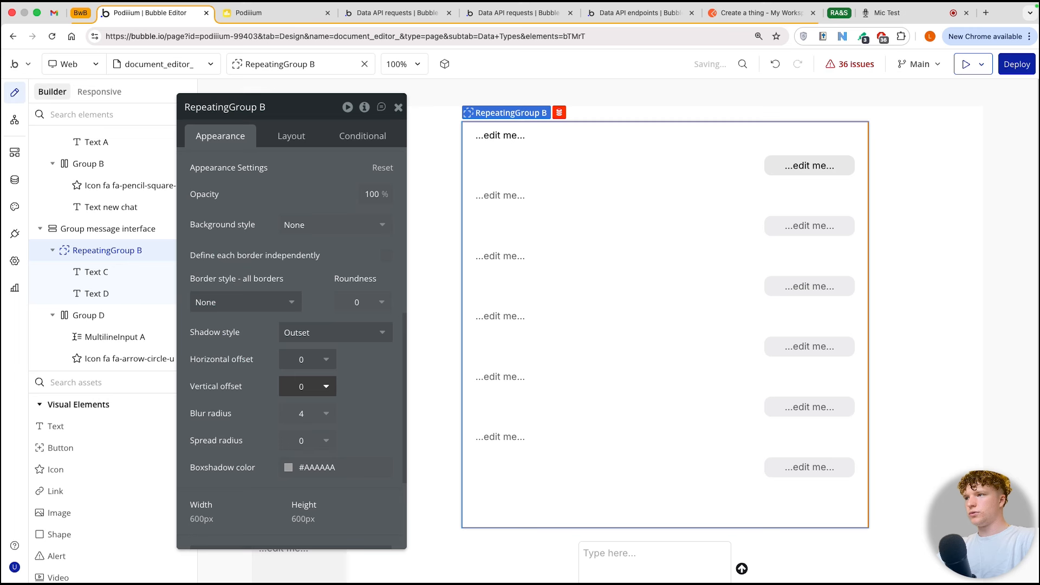
left_click(414, 292)
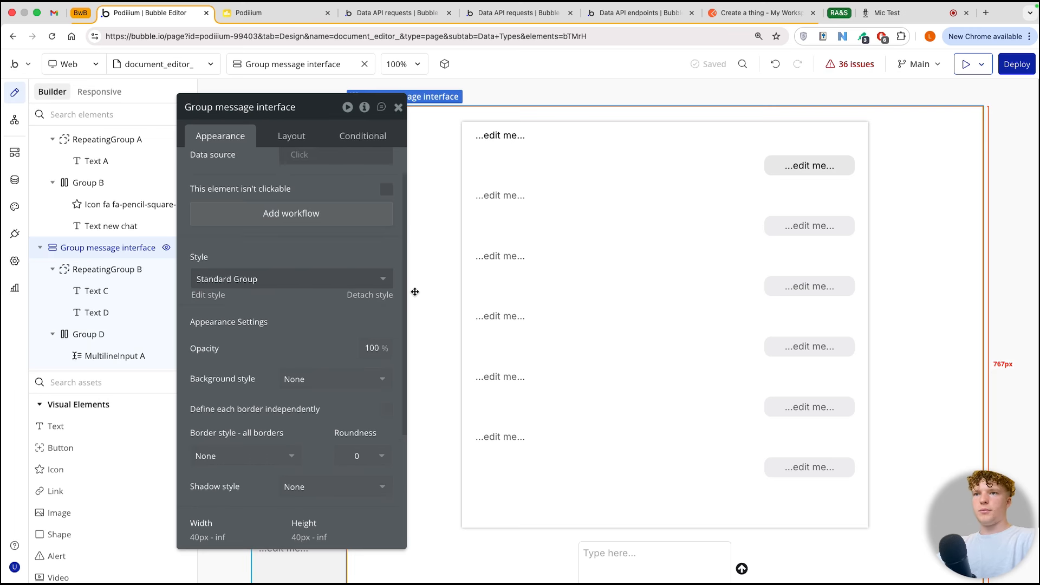
Step: Set the message repeating group's border roundness to 10
left_click(550, 262)
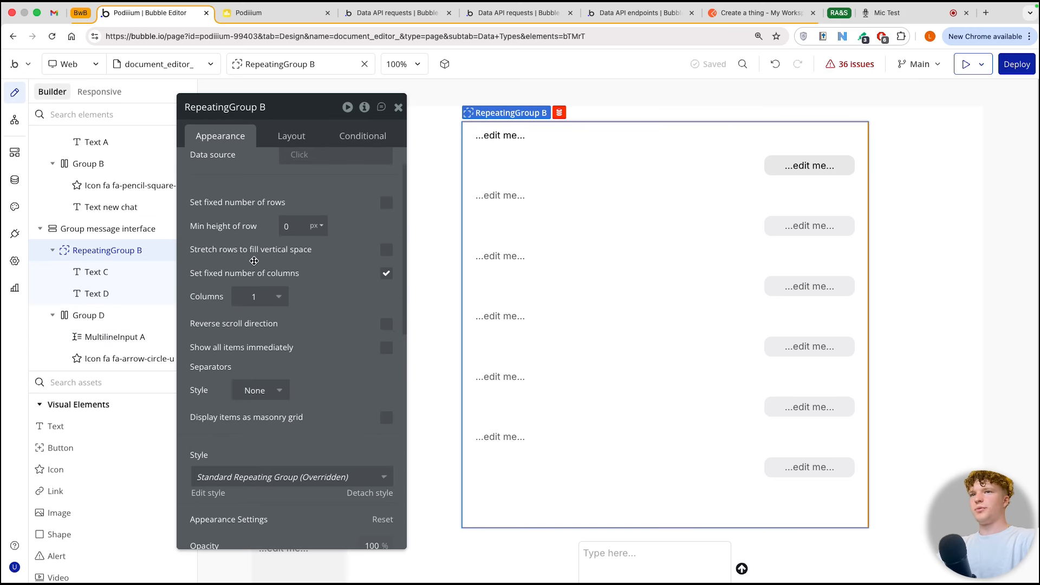
scroll(242, 376, "down", 3)
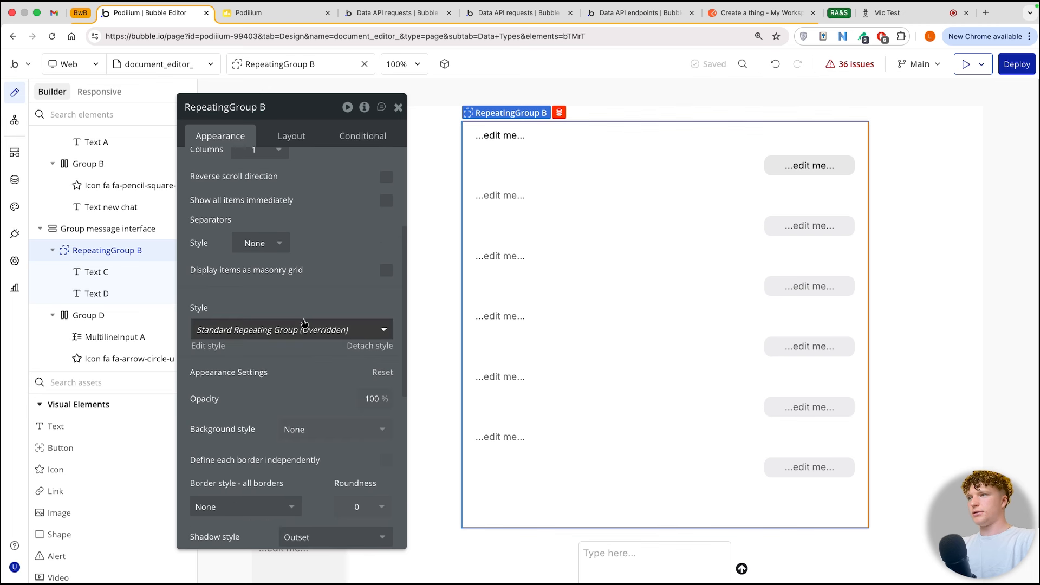
scroll(302, 320, "up", 1)
scroll(364, 478, "down", 4)
left_click(427, 299)
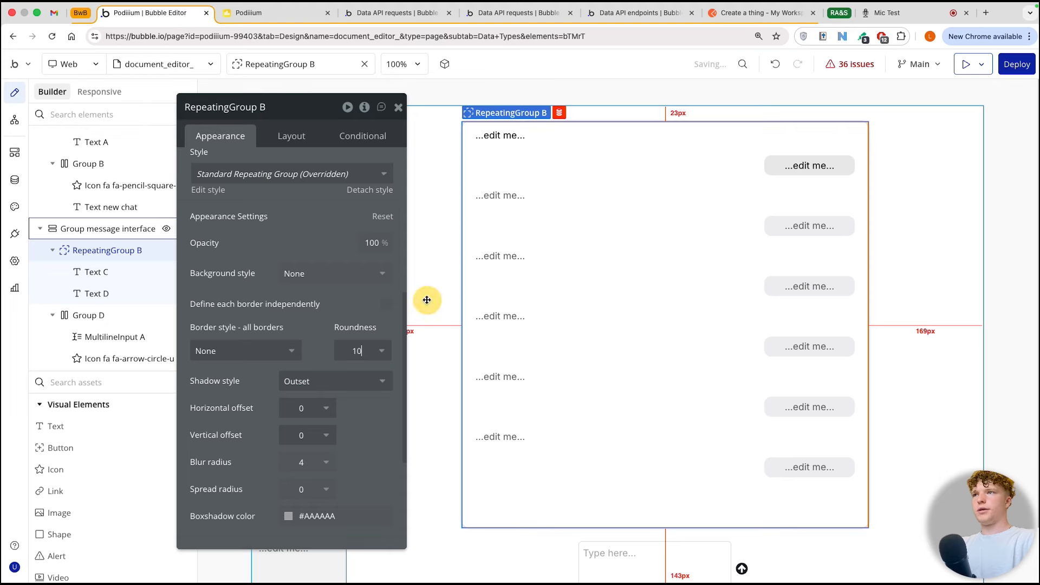
scroll(480, 304, "down", 1)
scroll(414, 351, "up", 1)
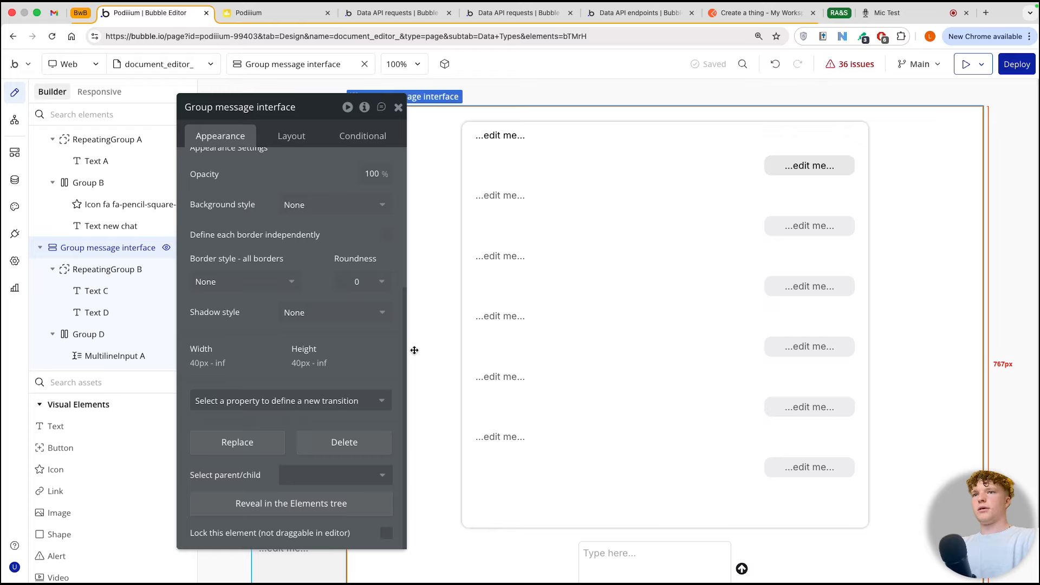
Step: Add a new group above the message repeating group inside Group message interface
left_click(398, 107)
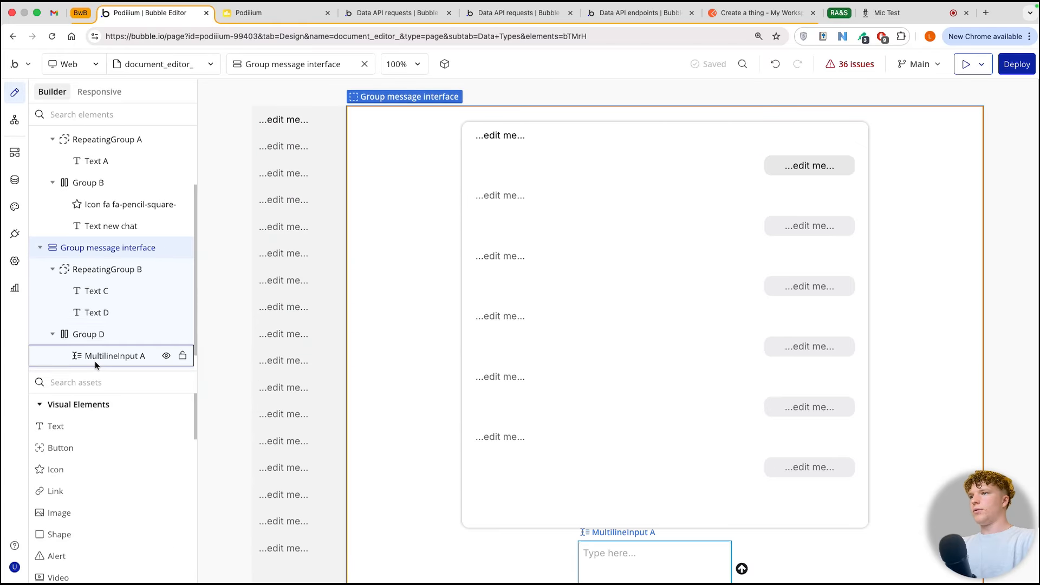
mouse_move(96, 362)
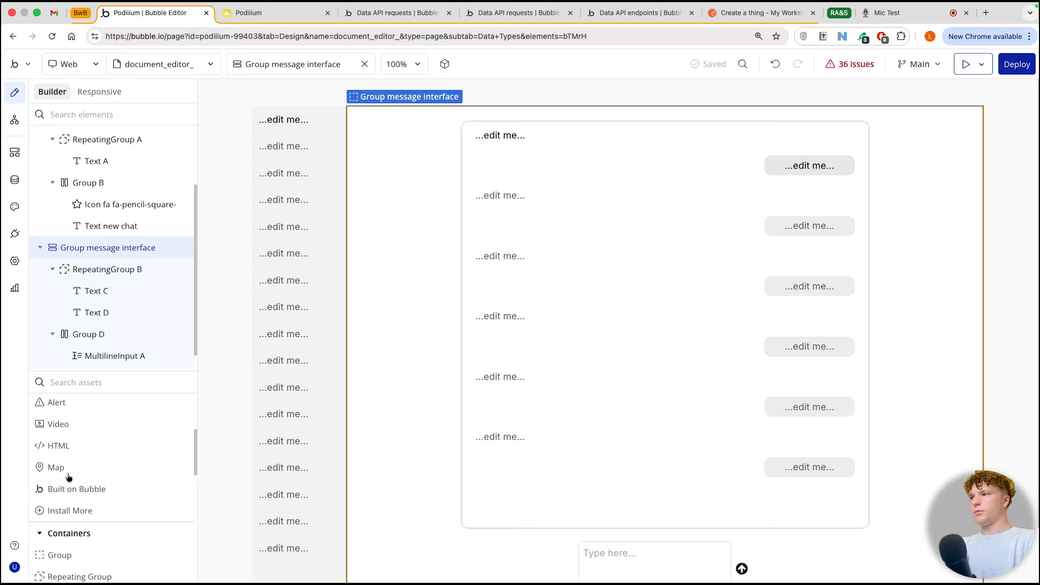
scroll(70, 477, "down", 10)
scroll(95, 474, "up", 5)
scroll(94, 469, "up", 2)
left_click_drag(88, 474, 529, 110)
left_click(283, 138)
left_click(387, 237)
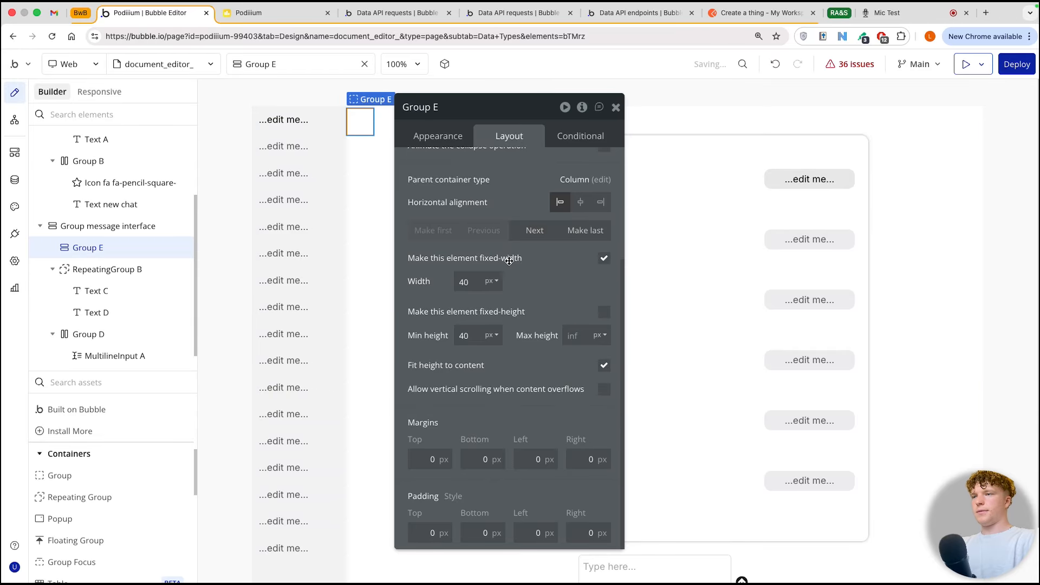
Step: Set the new group's fixed width to 400 px and center it horizontally in its parent
left_click(476, 281)
key("BackSpace")
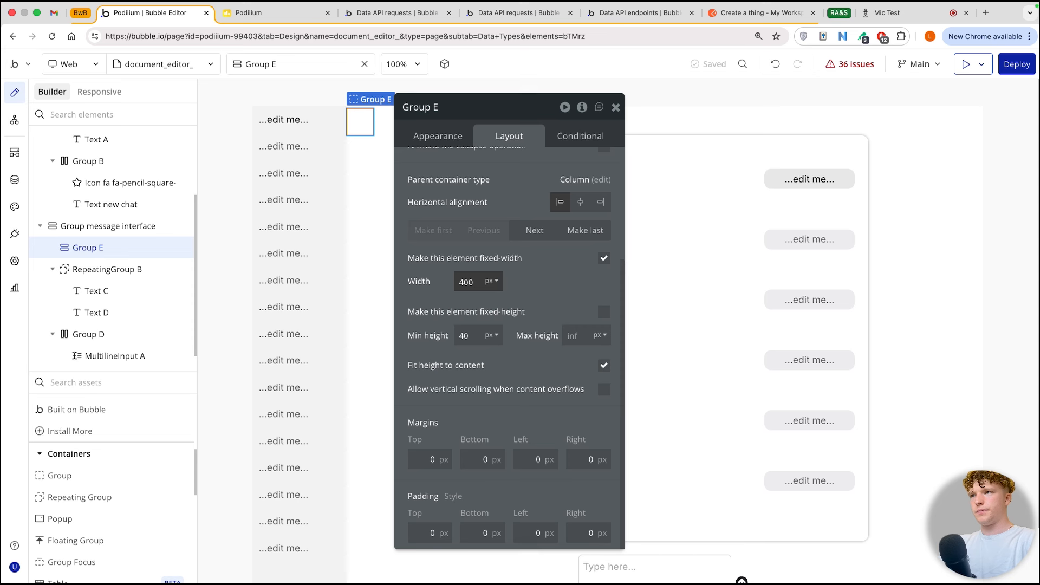
key("Return")
left_click(544, 200)
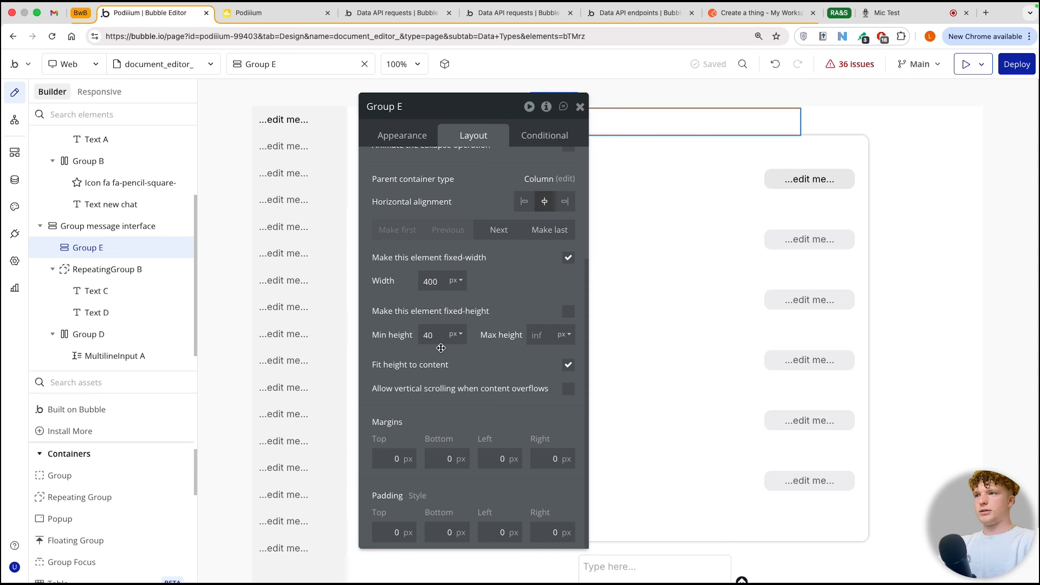
Step: Set the message repeating group's width to 400 px and replace its fixed height with a 200 px minimum and 400 px maximum
left_click_drag(465, 107, 313, 87)
left_click(632, 175)
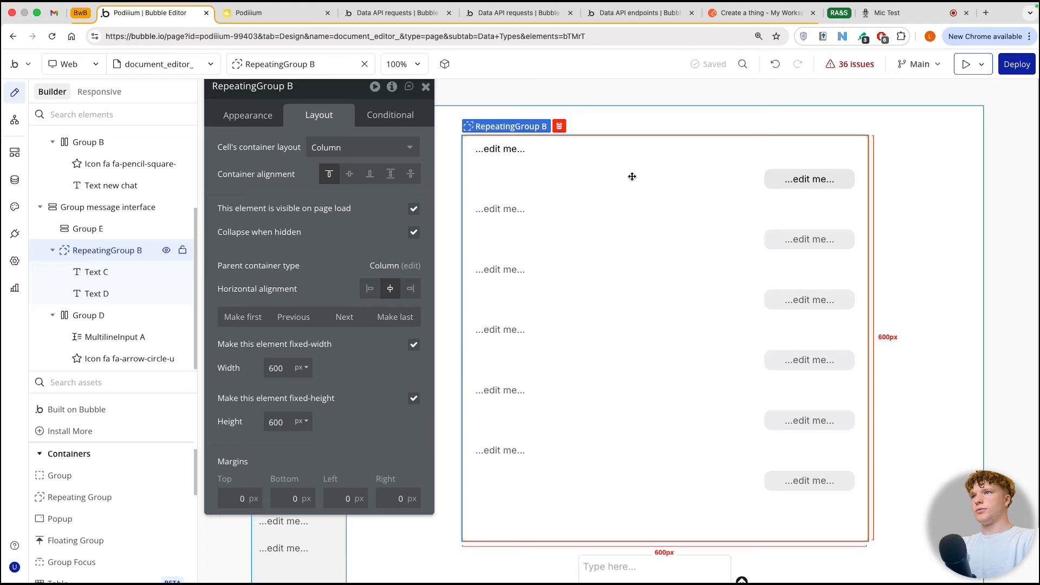
double_click(277, 369)
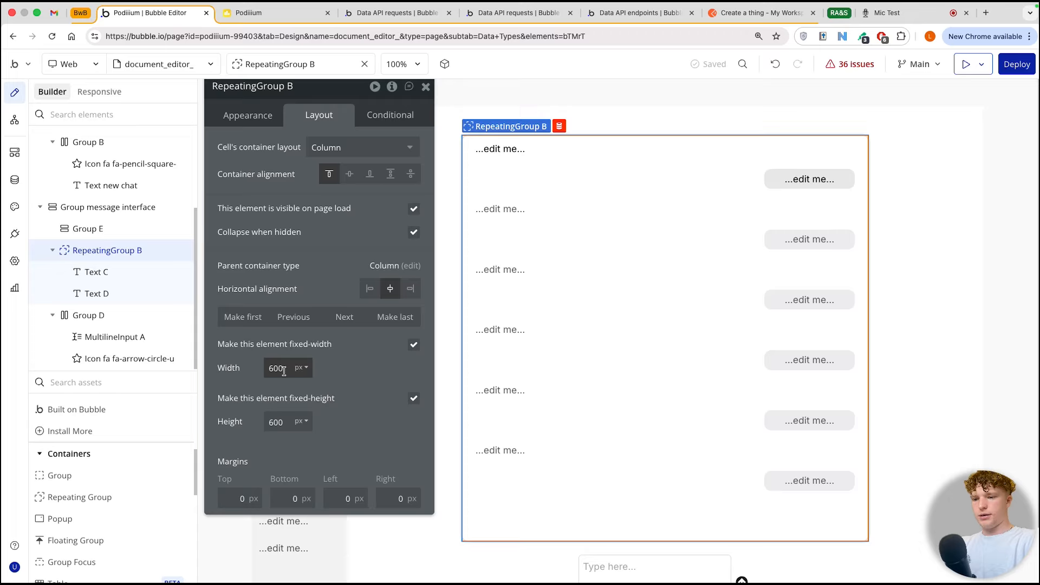
type("400")
left_click(289, 417)
left_click(285, 418)
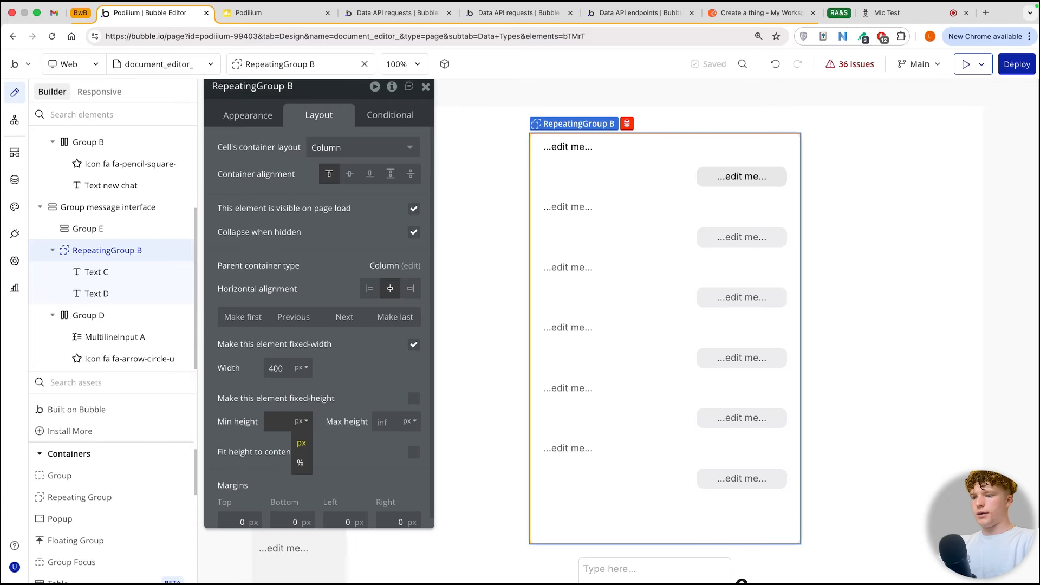
left_click(385, 421)
left_click(365, 395)
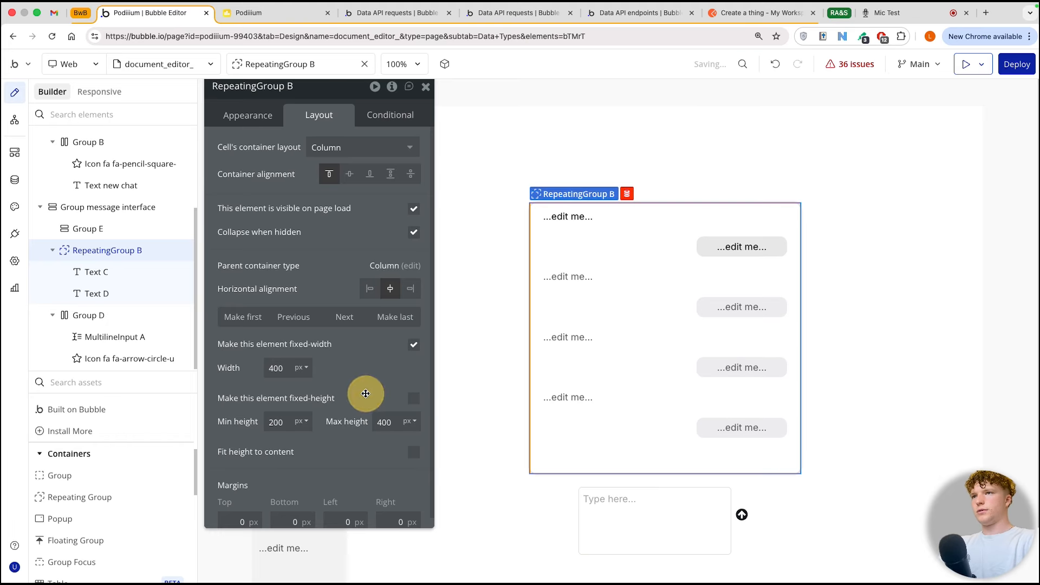
Step: Rename the empty group above the message repeating group as "Group - document"
left_click(513, 133)
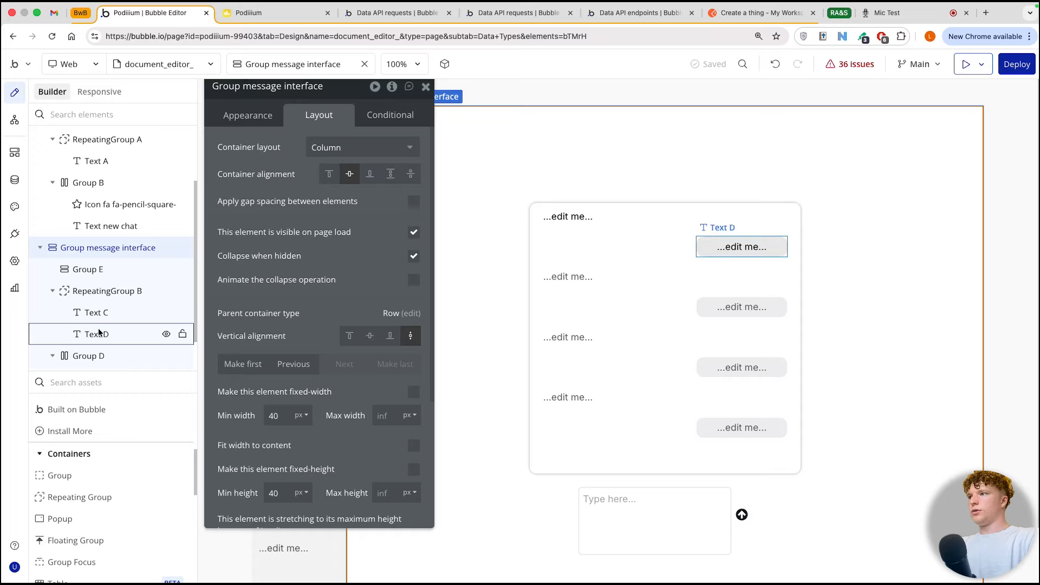
left_click(97, 356)
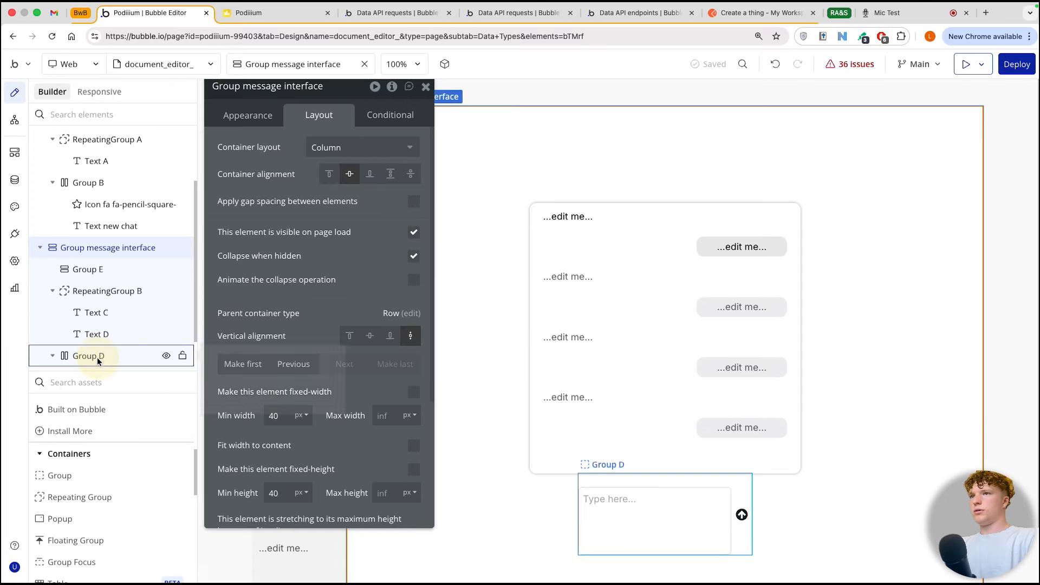
left_click(99, 271)
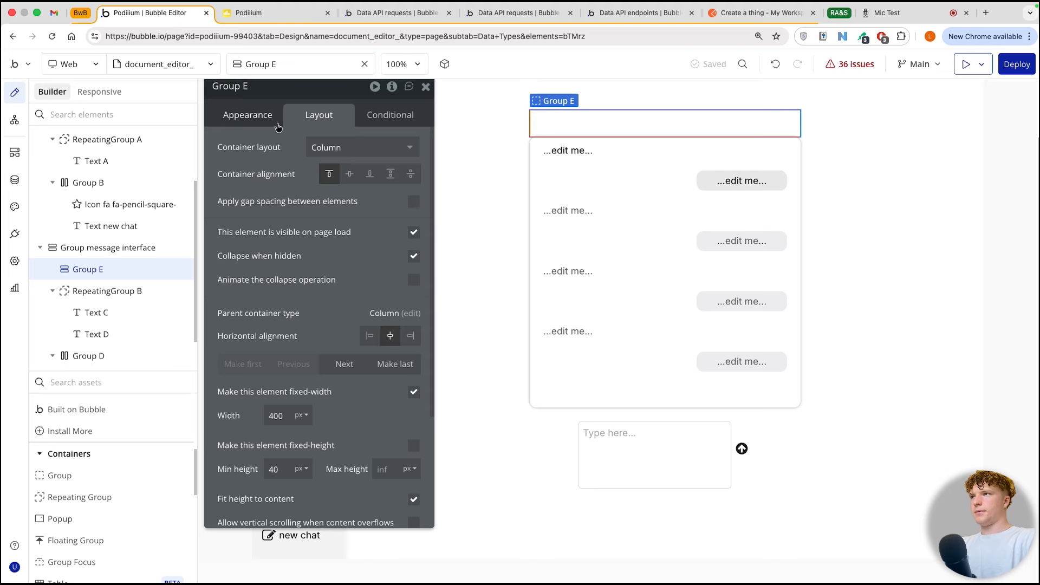
left_click(254, 90)
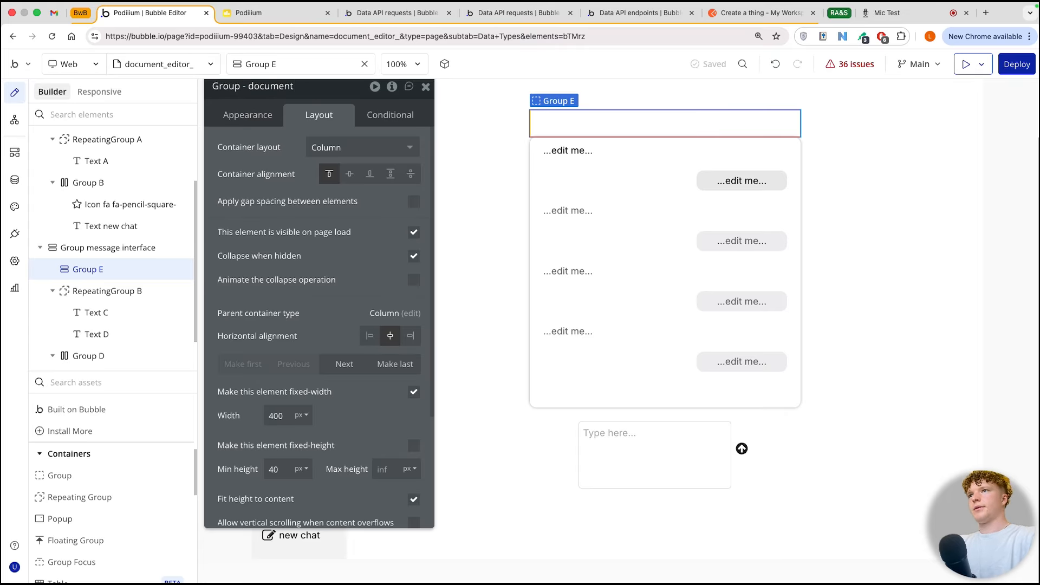
Step: Add two text elements, one above the other, inside Group - document
scroll(82, 517, "down", 4)
scroll(102, 433, "up", 7)
scroll(80, 417, "up", 3)
left_click_drag(79, 426, 615, 114)
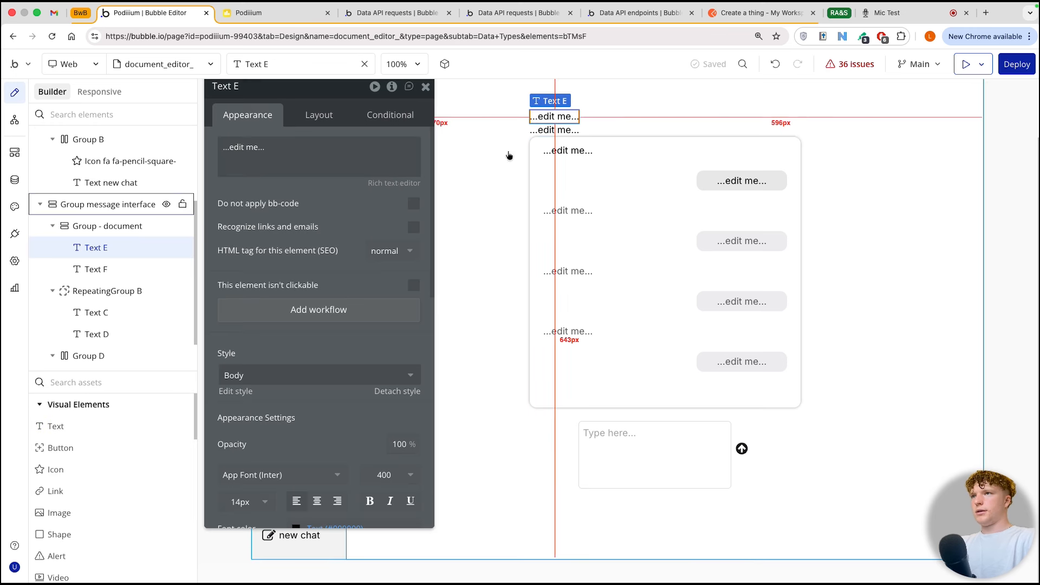
Step: Make the upper text in Group - document bold with a font size of 18
scroll(350, 266, "down", 5)
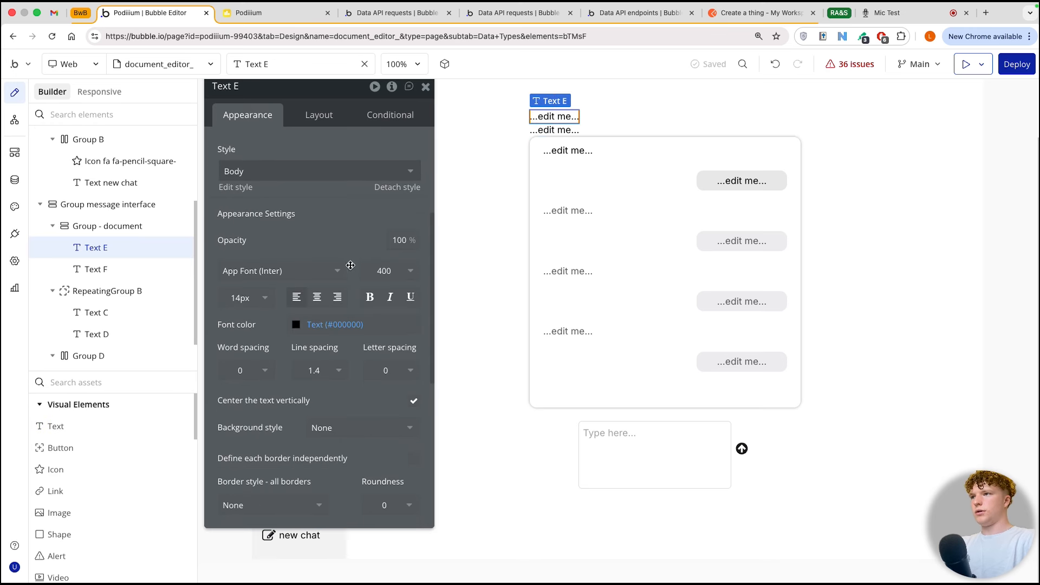
left_click(262, 309)
left_click(260, 305)
left_click(271, 426)
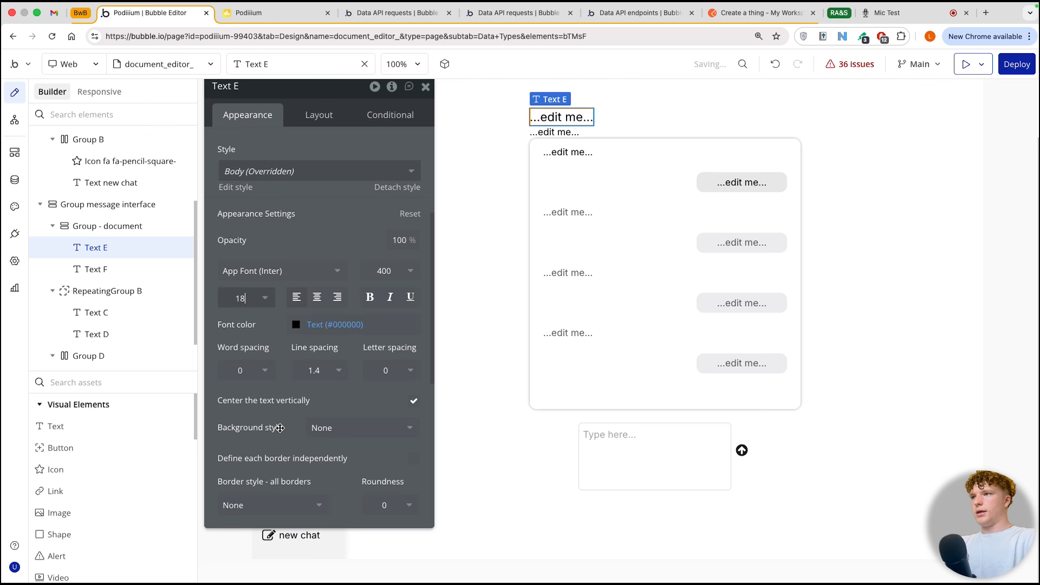
left_click(366, 305)
Step: Give Group - document a roundness of 10 and an outset shadow with offsets of 0 and color #AE8A8A
left_click(568, 129)
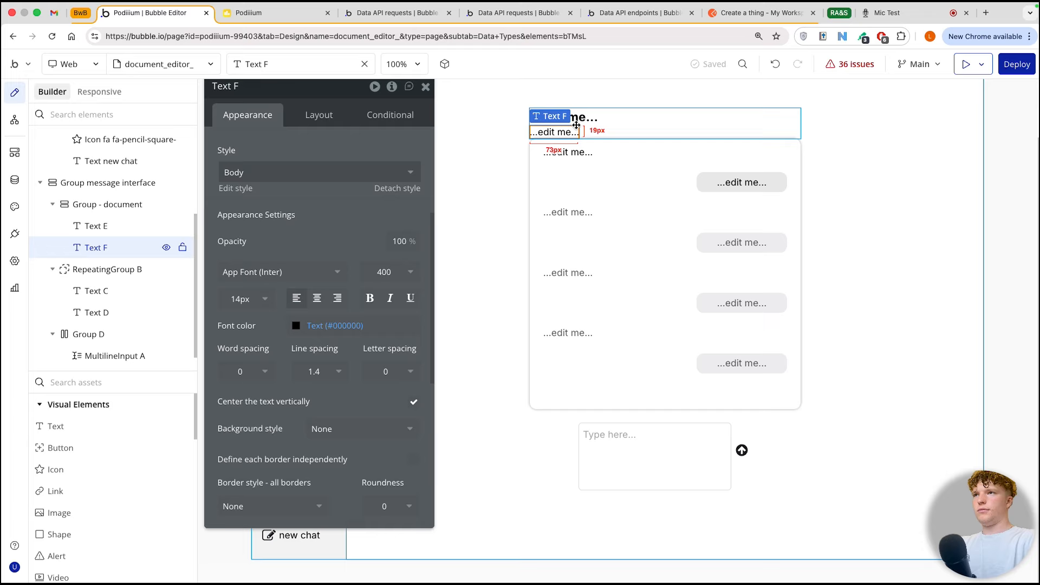
left_click(634, 127)
scroll(313, 286, "down", 1)
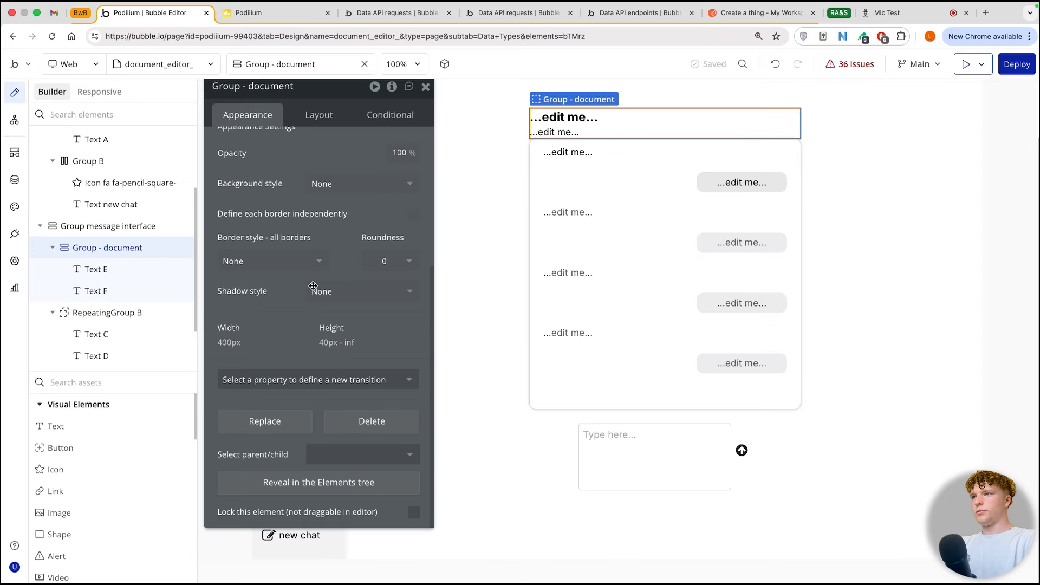
left_click(387, 260)
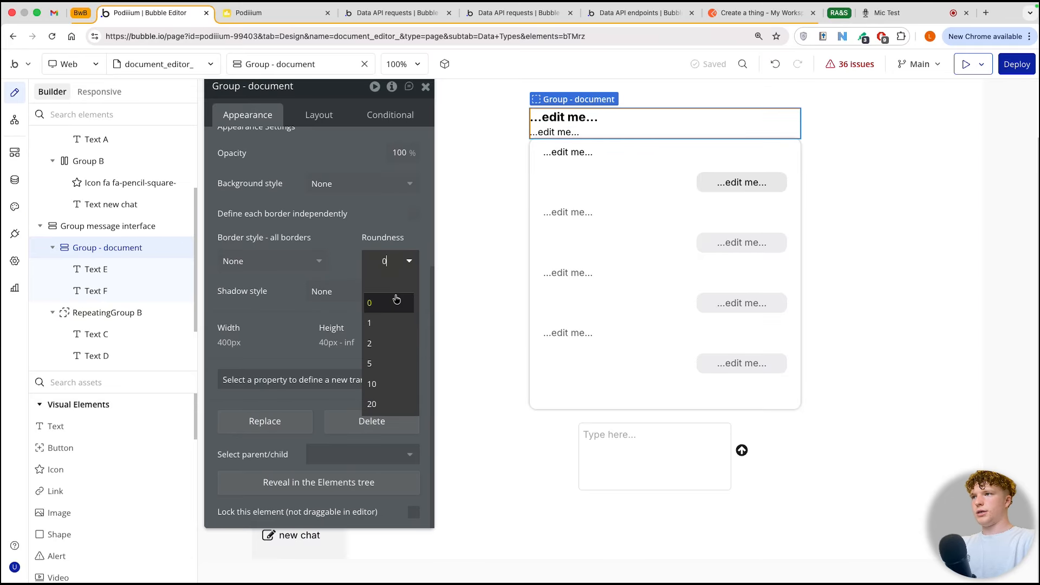
left_click(378, 396)
left_click(353, 291)
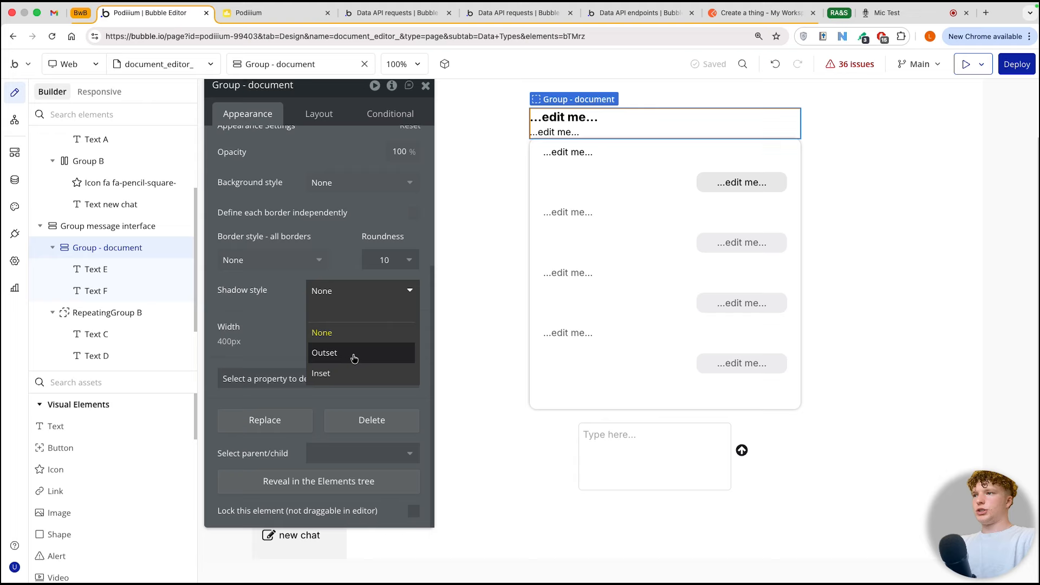
left_click(353, 358)
left_click(273, 359)
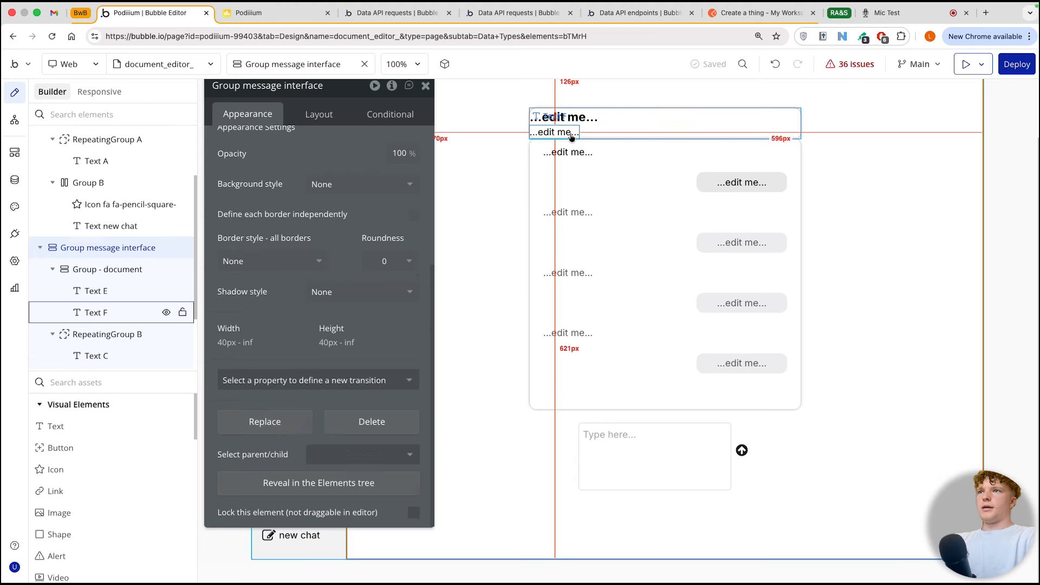
Step: Set the padding of Group - document to 20 px on all four sides
left_click(318, 116)
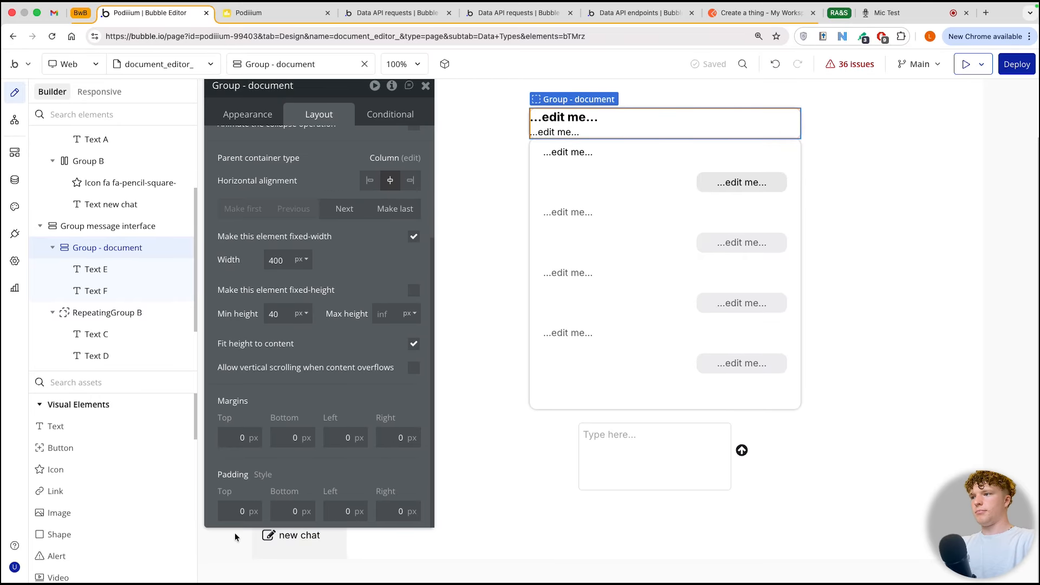
left_click(239, 510)
type("20")
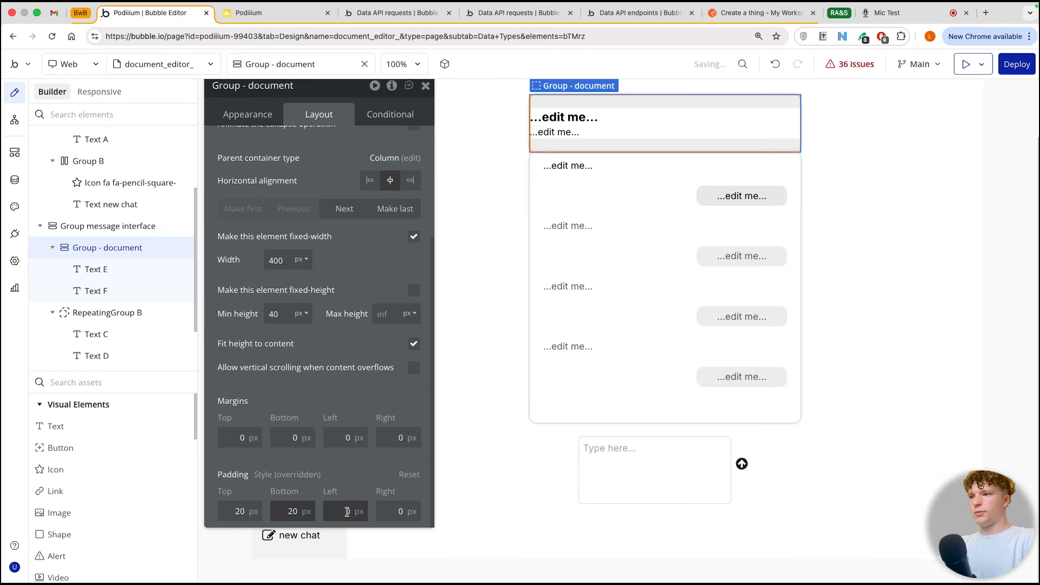
left_click(347, 511)
type("2")
left_click(393, 510)
type("2")
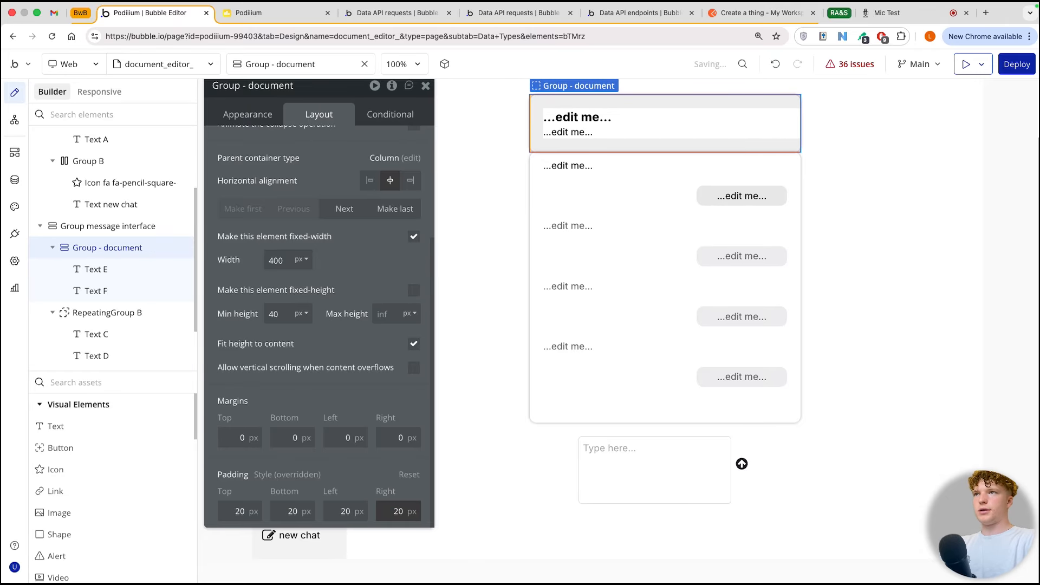
Step: Set the top and bottom margins of Group - document to 20 px
left_click(284, 436)
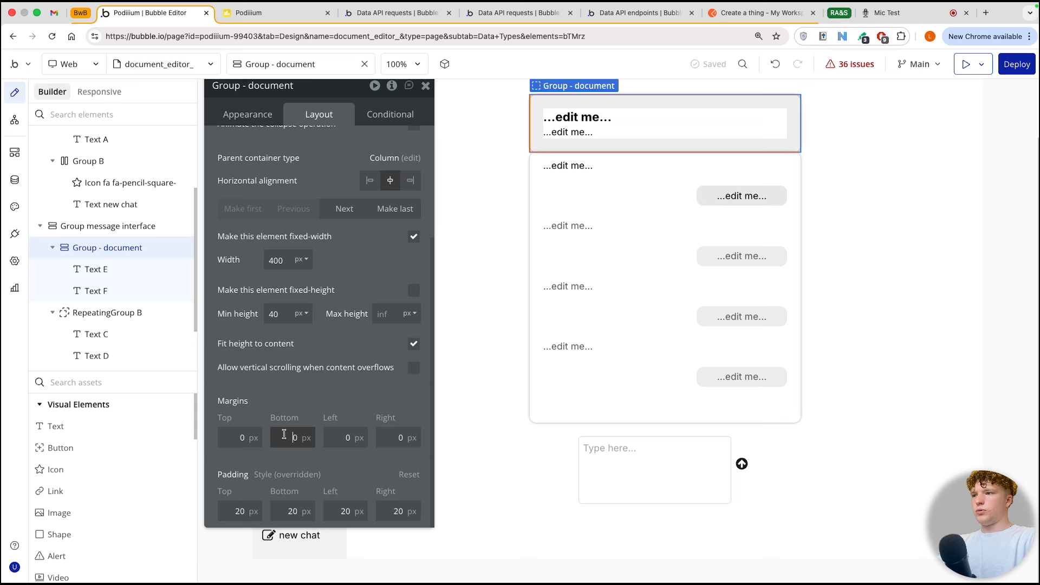
left_click(236, 438)
type("2")
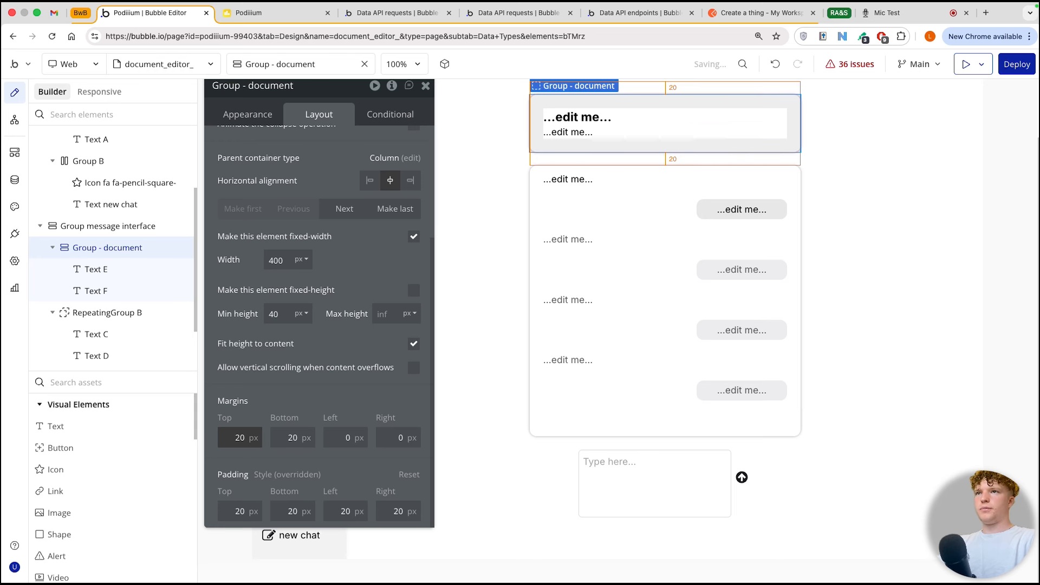
left_click(437, 181)
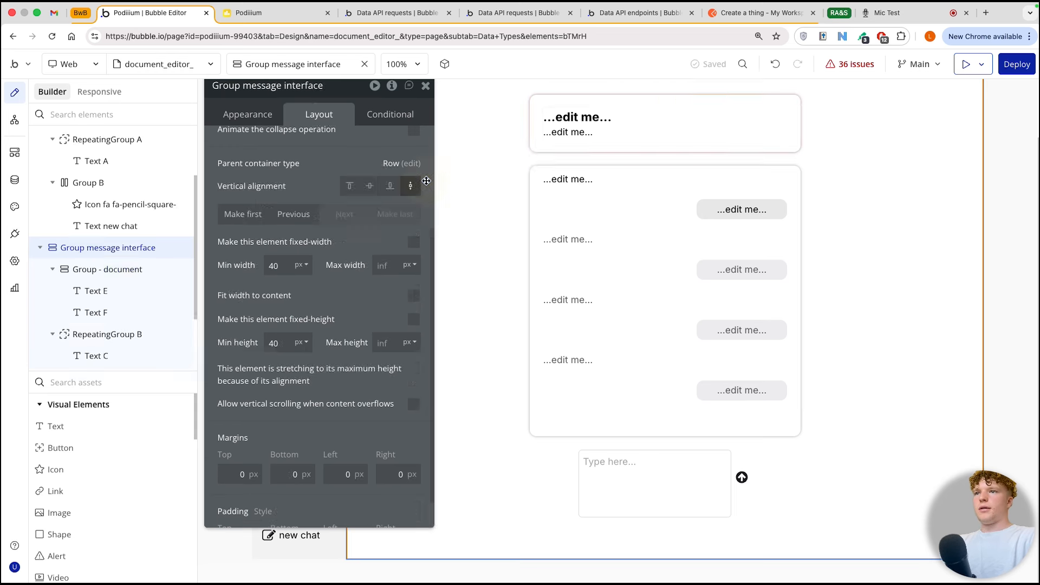
left_click(431, 85)
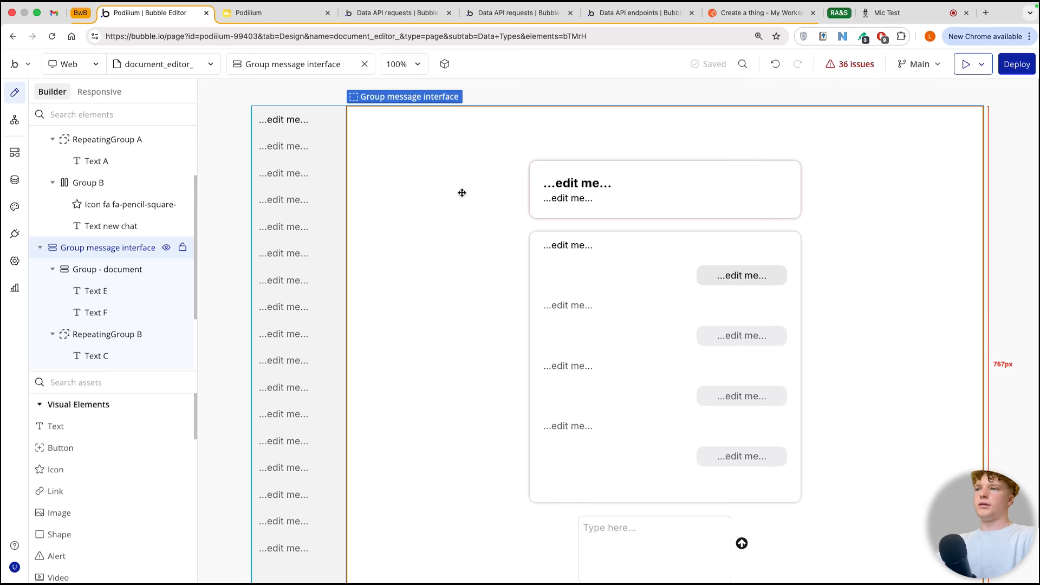
scroll(462, 192, "down", 3)
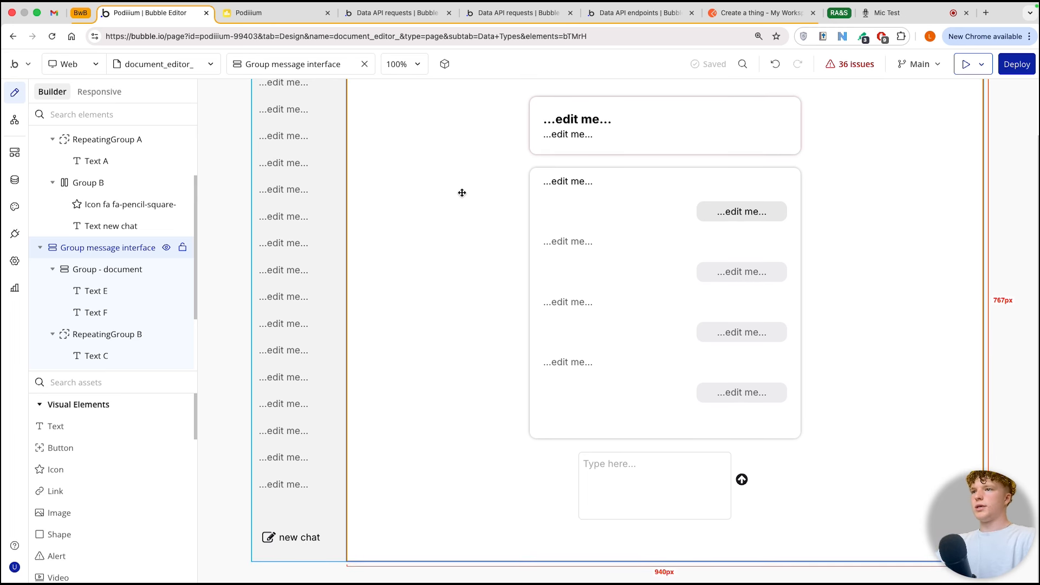
scroll(461, 192, "up", 3)
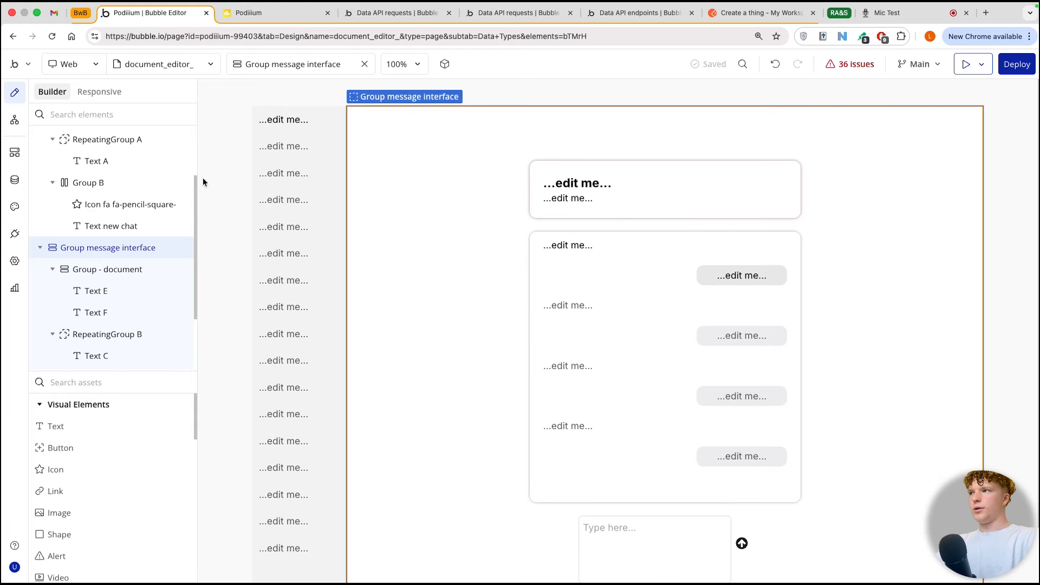
Step: Review the fields and field types of the Chat and Message data types in the database
left_click(14, 180)
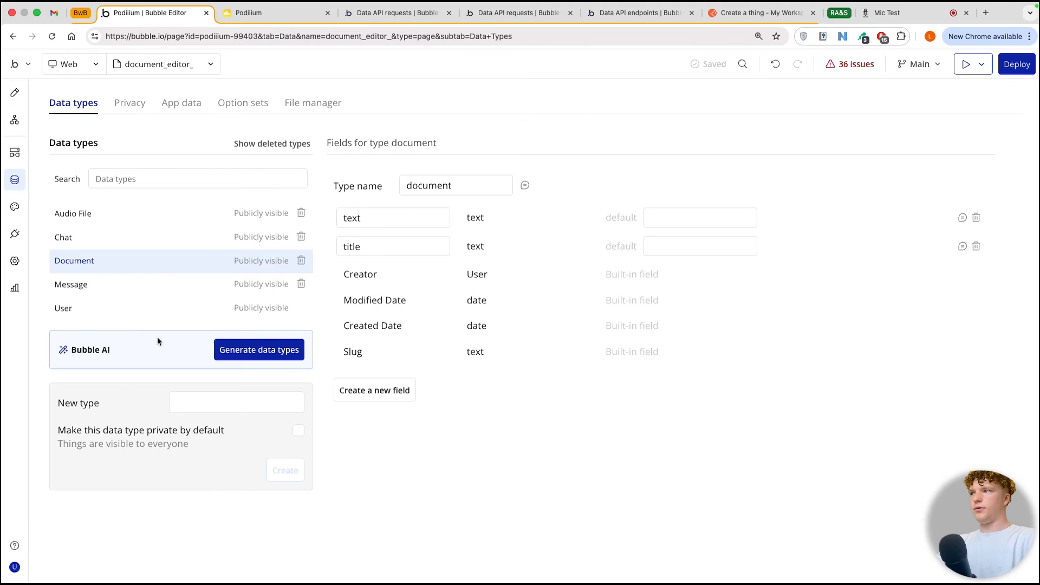
left_click(100, 233)
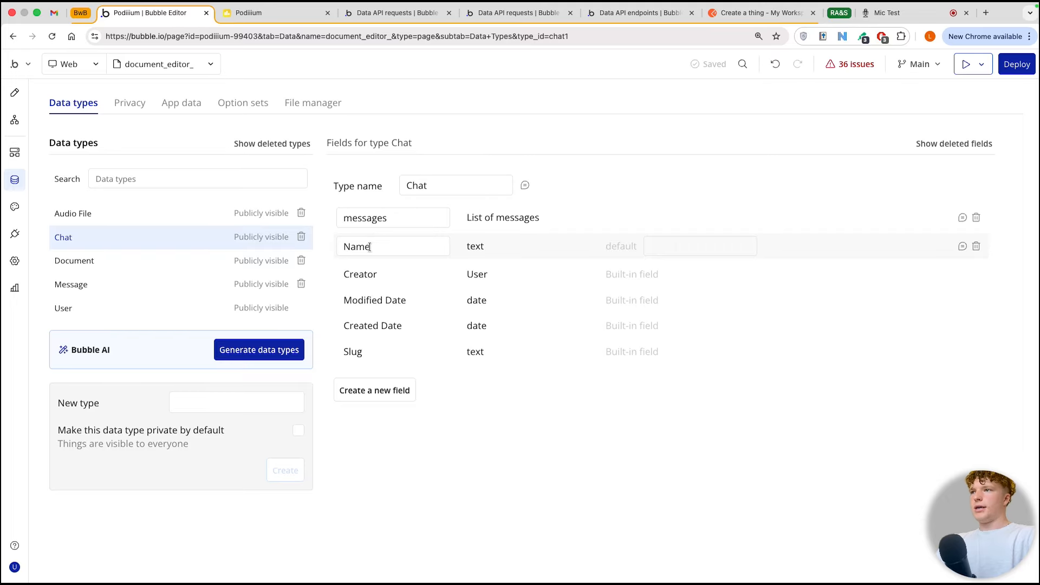
left_click(146, 281)
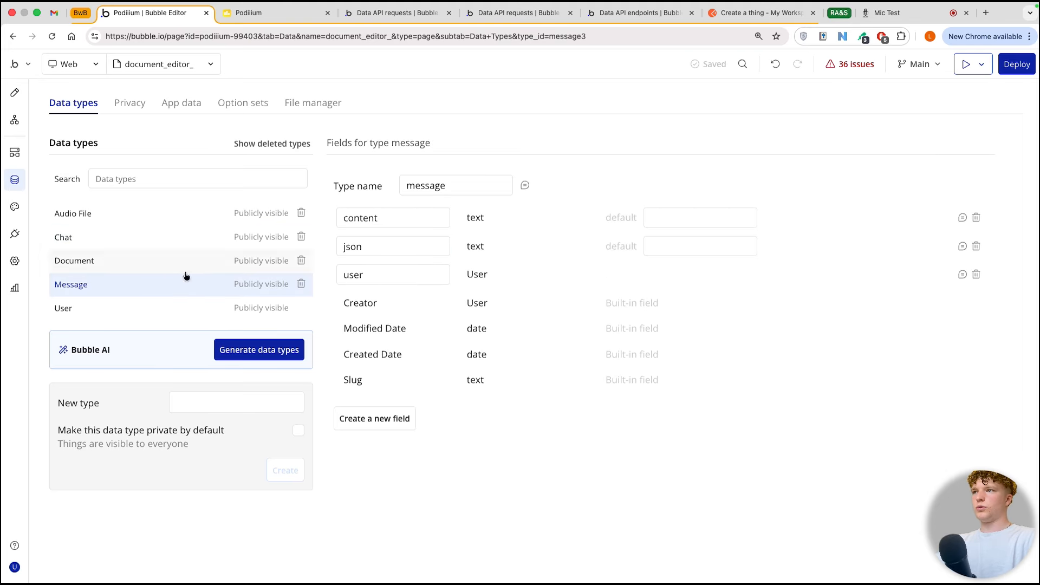
left_click(371, 217)
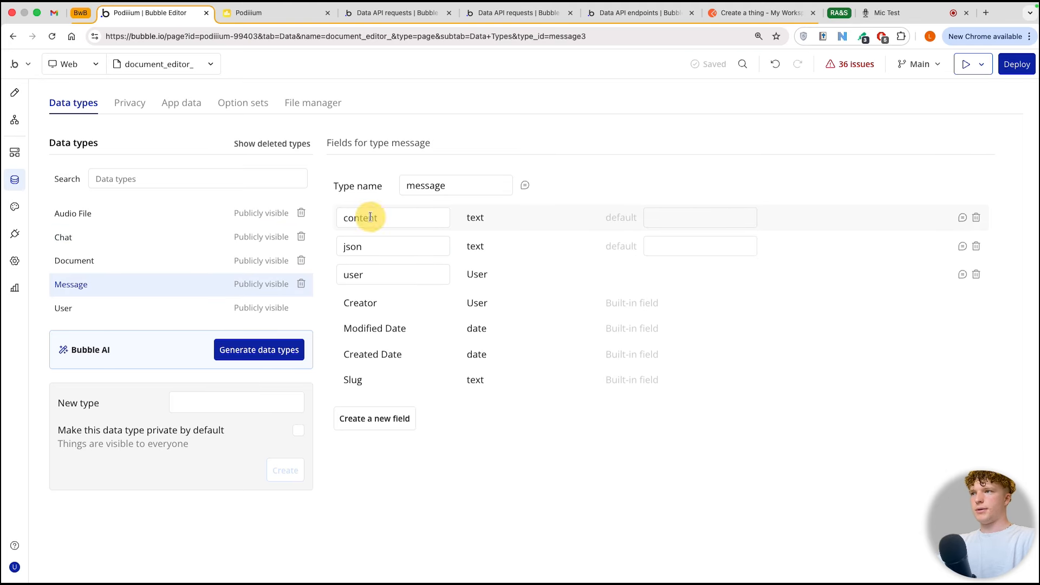
left_click(492, 217)
left_click(418, 240)
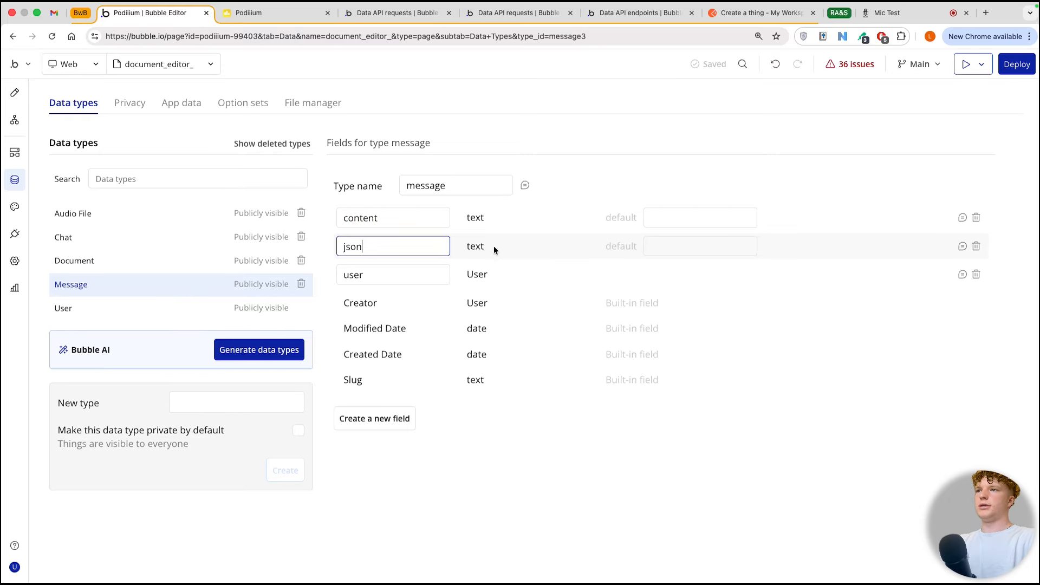
left_click(493, 246)
left_click(416, 272)
left_click(457, 271)
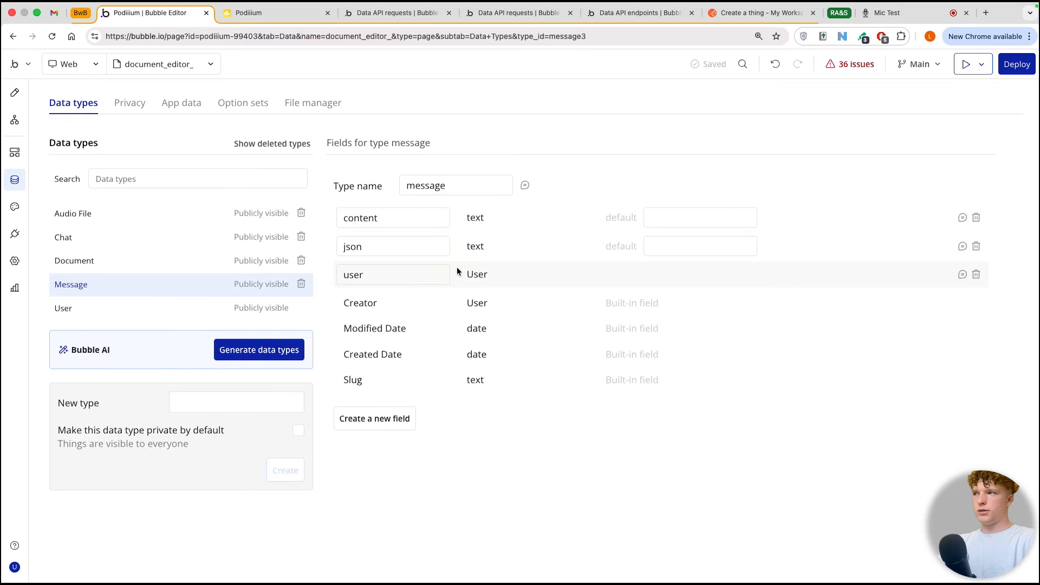
left_click(96, 241)
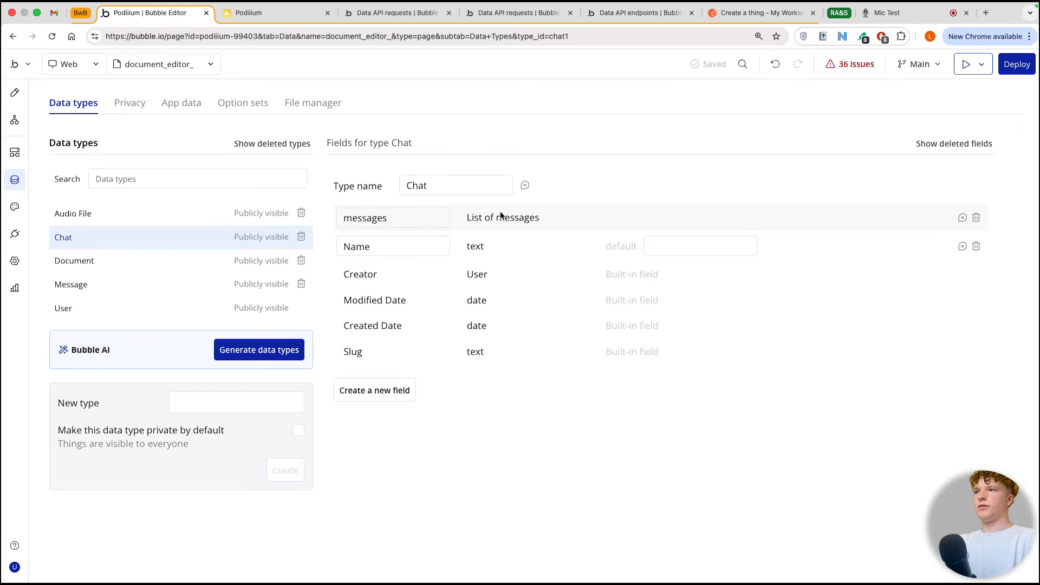
left_click(397, 385)
left_click(464, 168)
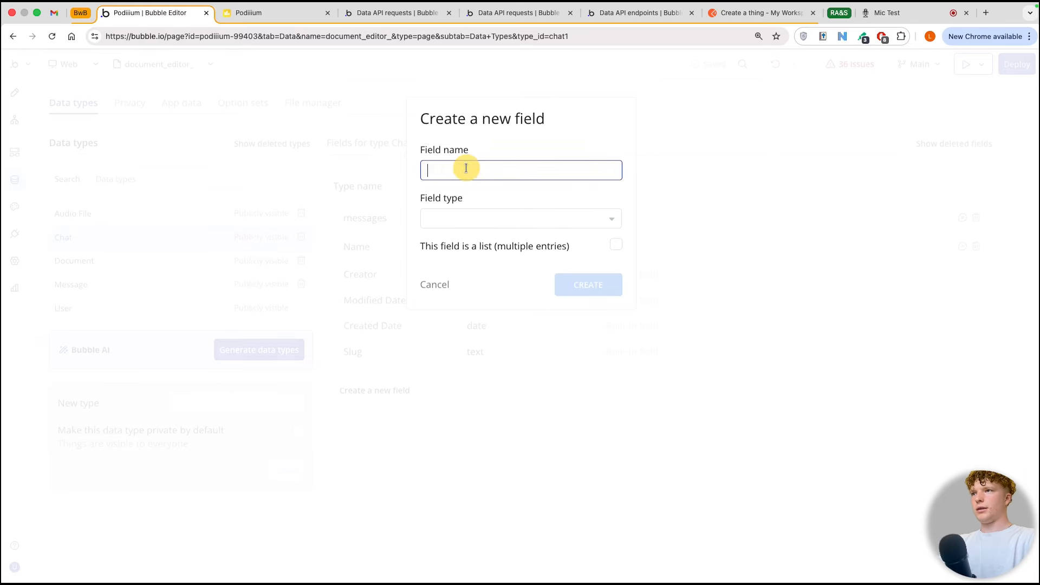
type("messages")
left_click(492, 215)
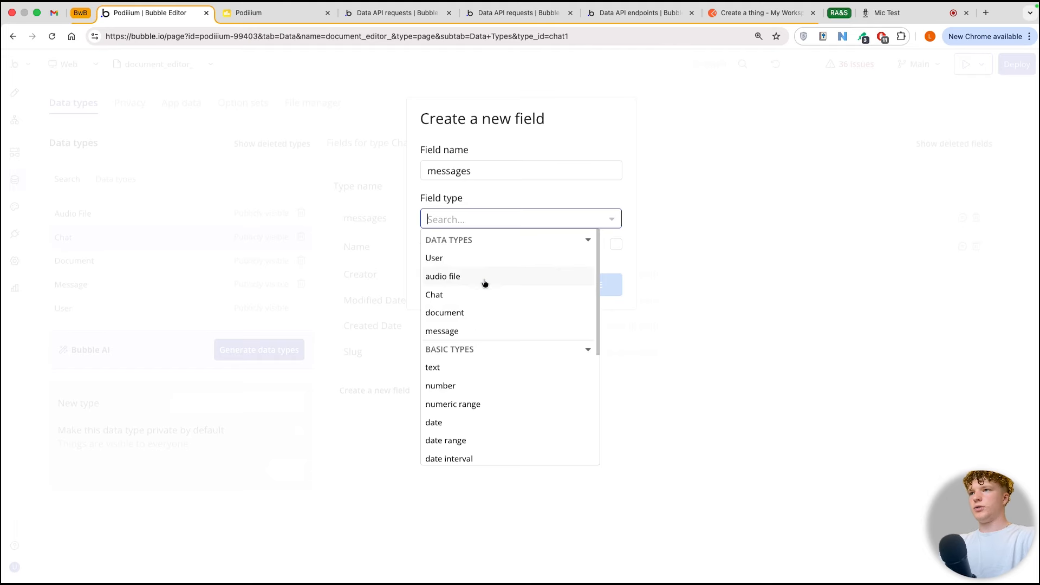
left_click(481, 329)
left_click(613, 245)
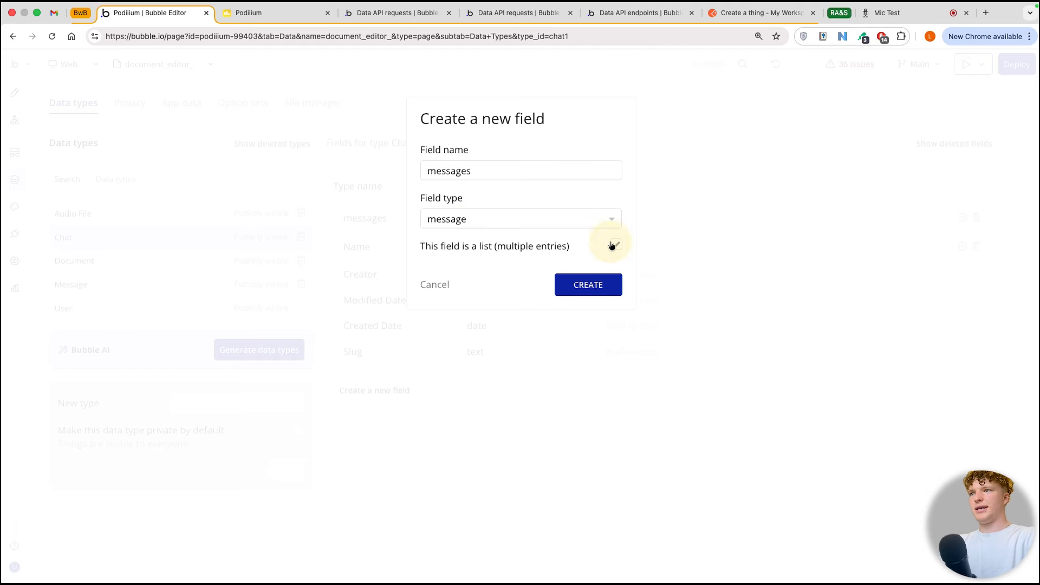
left_click(588, 284)
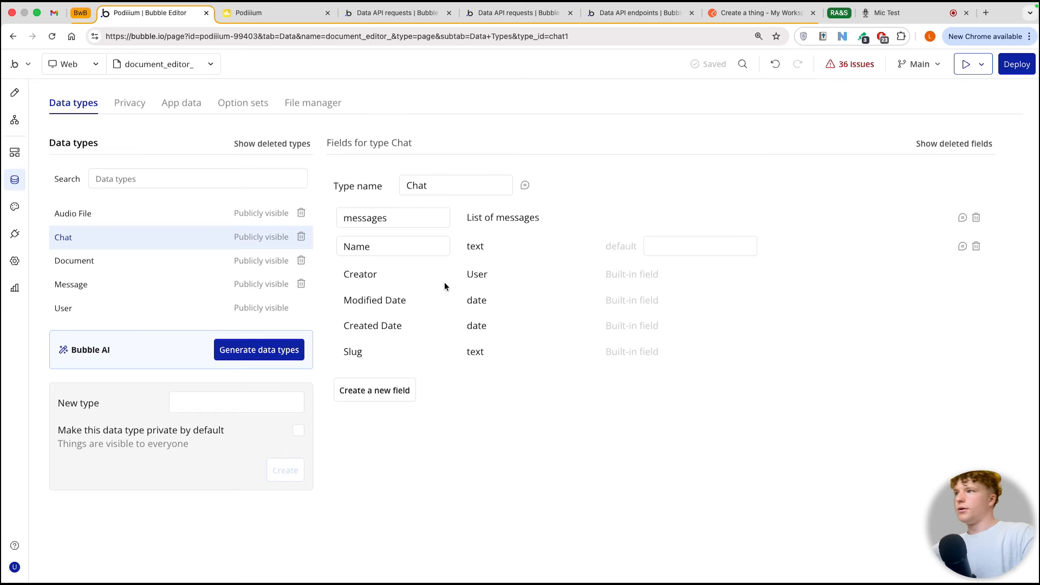
Step: Set RepeatingGroup A's type of content to Chat and its data source to a search for Chats
left_click(15, 153)
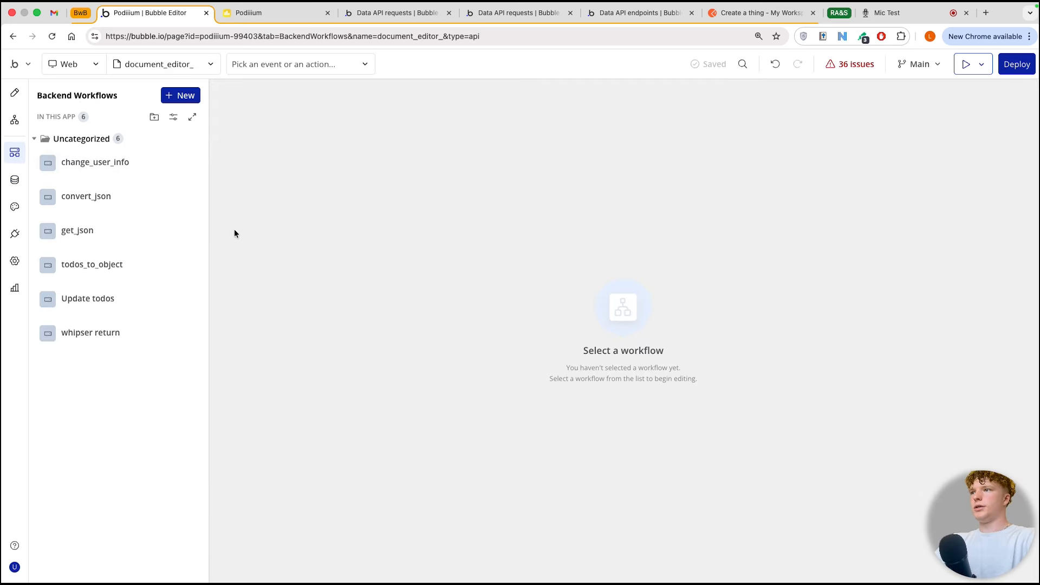
left_click(14, 93)
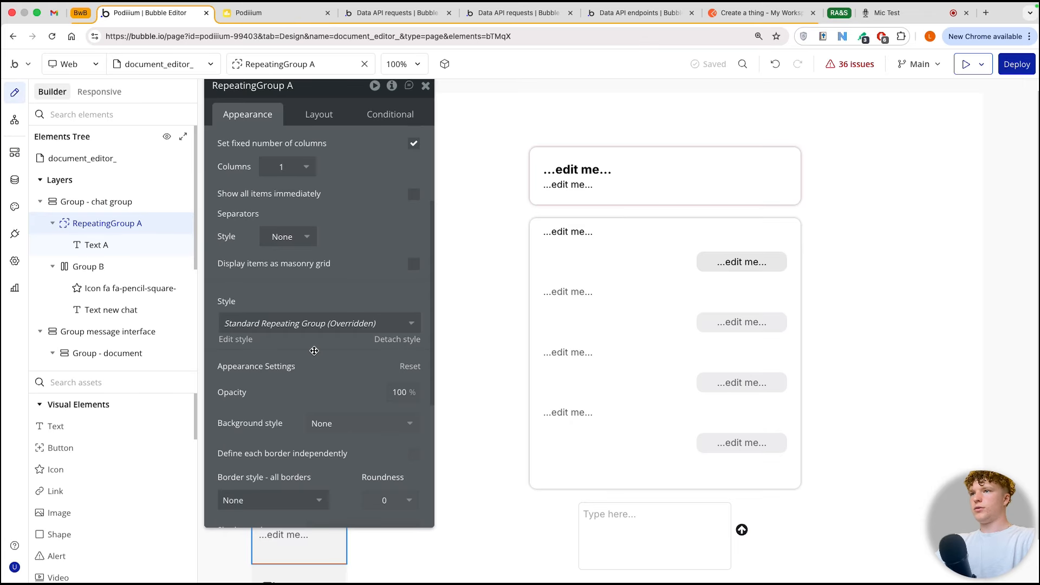
scroll(318, 221, "up", 5)
left_click(341, 146)
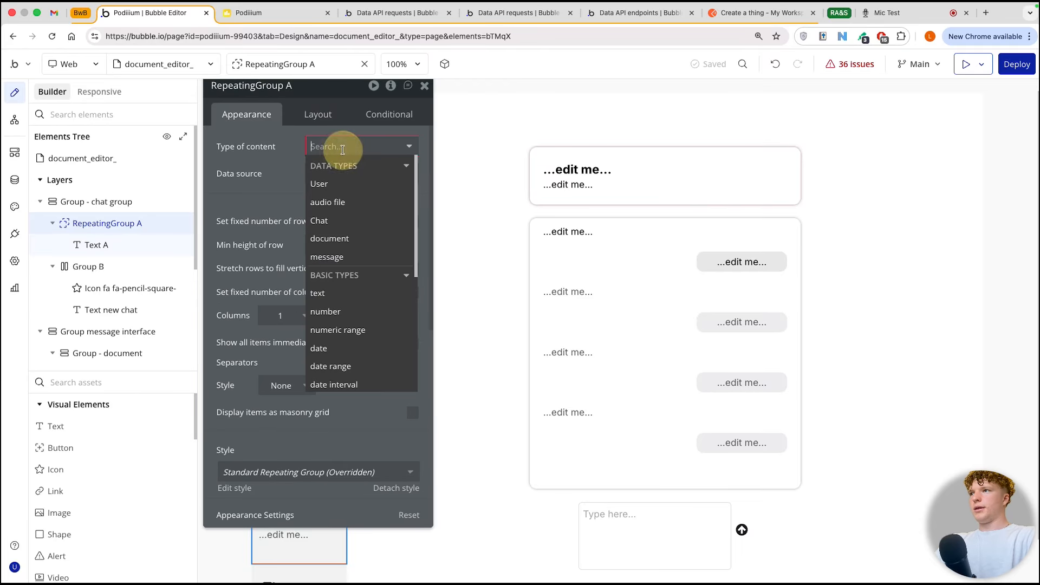
left_click(320, 221)
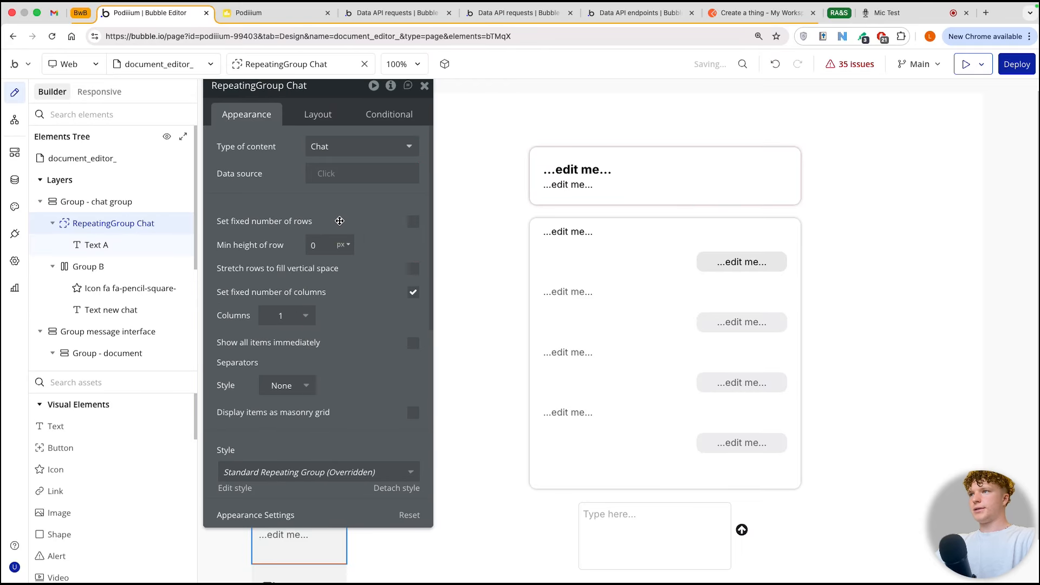
left_click(328, 174)
left_click(356, 245)
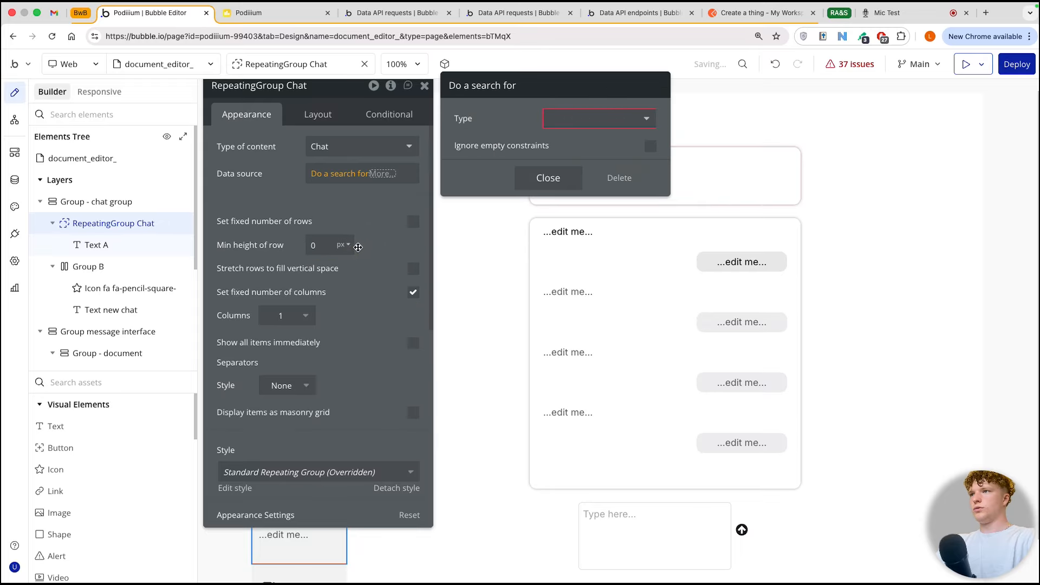
left_click(556, 119)
left_click(564, 193)
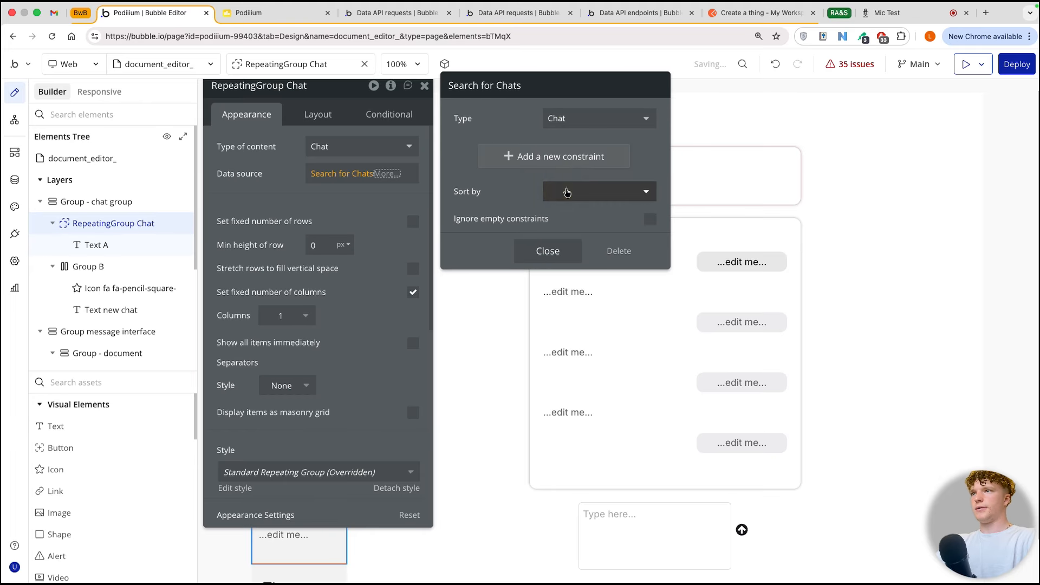
left_click(283, 198)
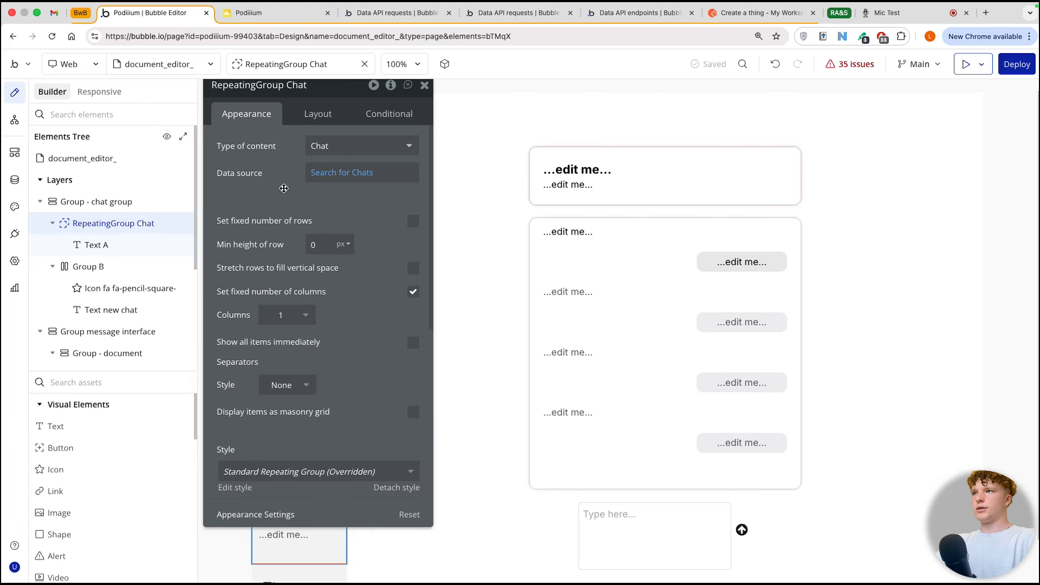
Step: Replace the placeholder of the text inside the chat repeating group with the dynamic expression Current cell's Chat's Name
left_click_drag(274, 179, 460, 183)
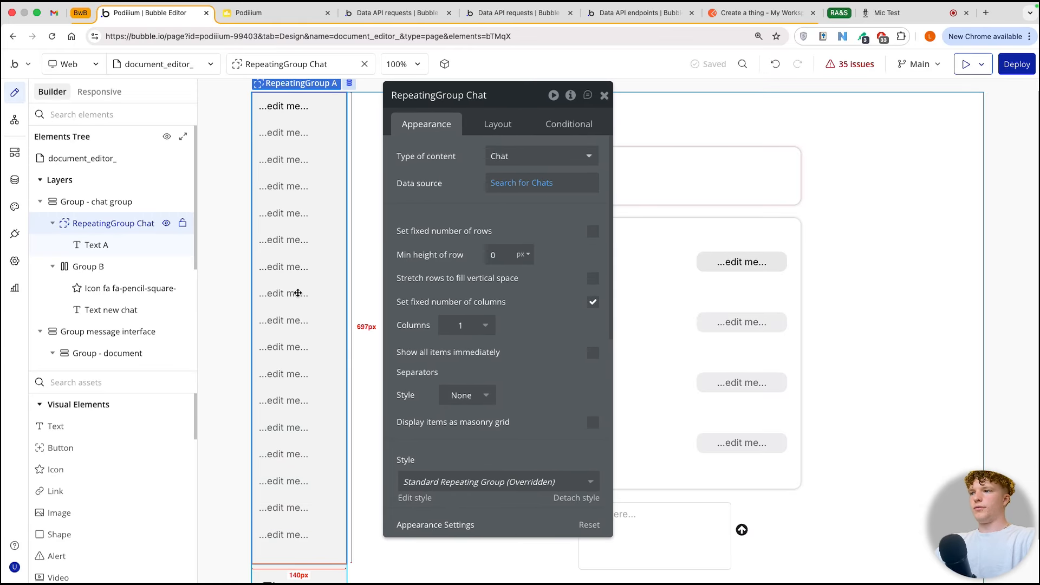
scroll(297, 316, "down", 1)
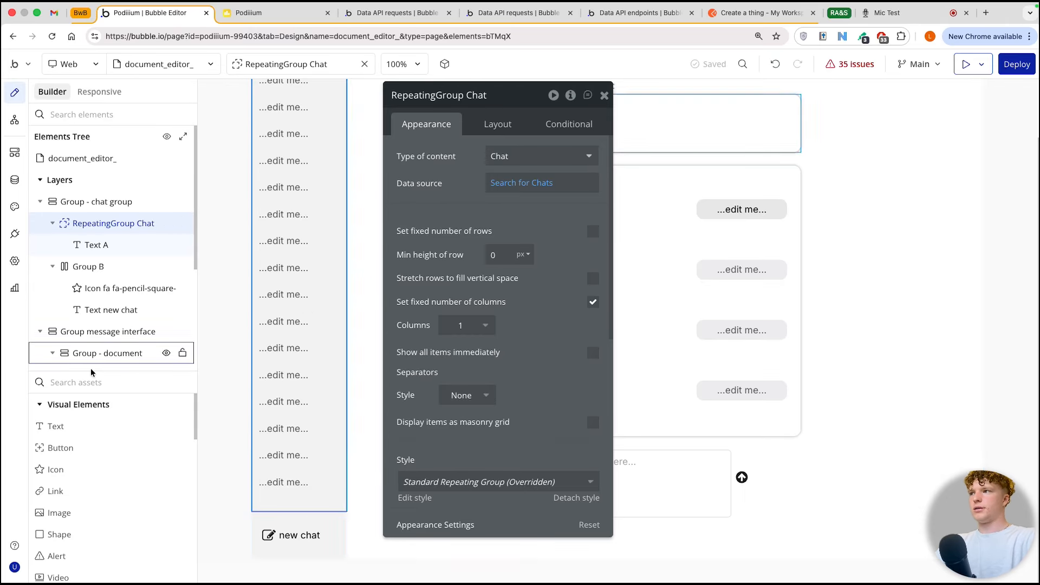
left_click(16, 180)
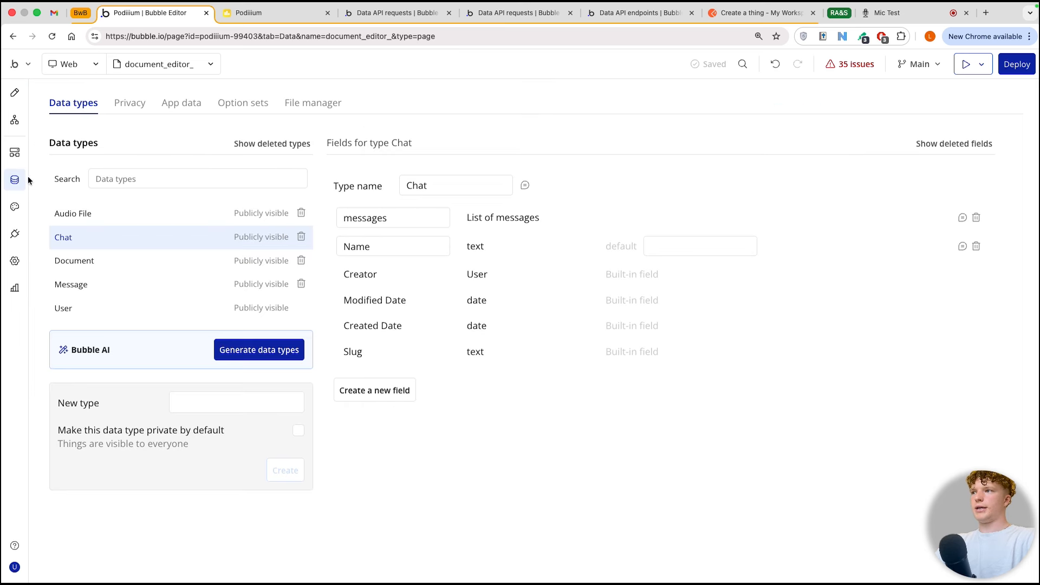
left_click(131, 308)
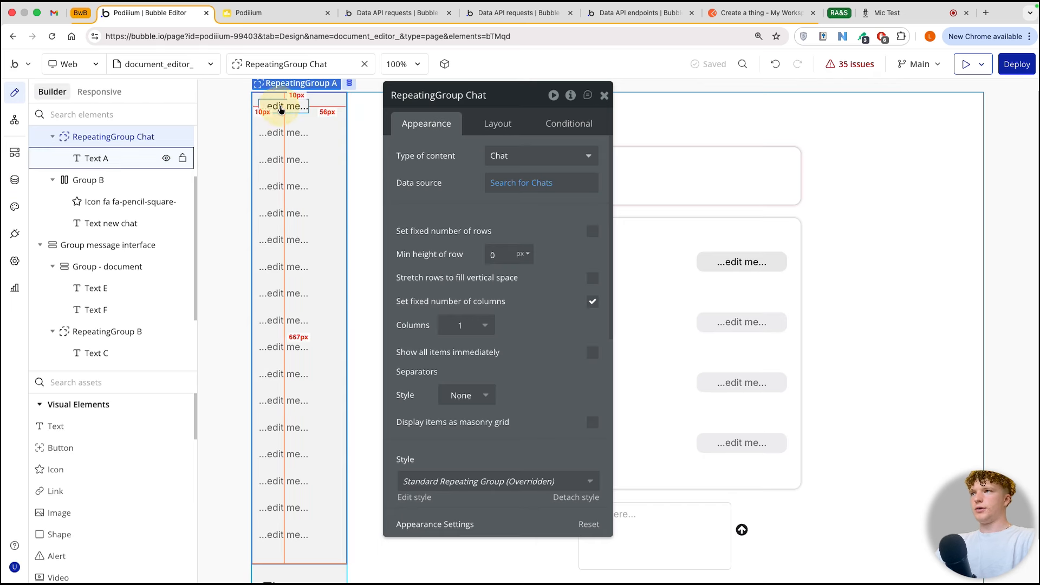
left_click(281, 109)
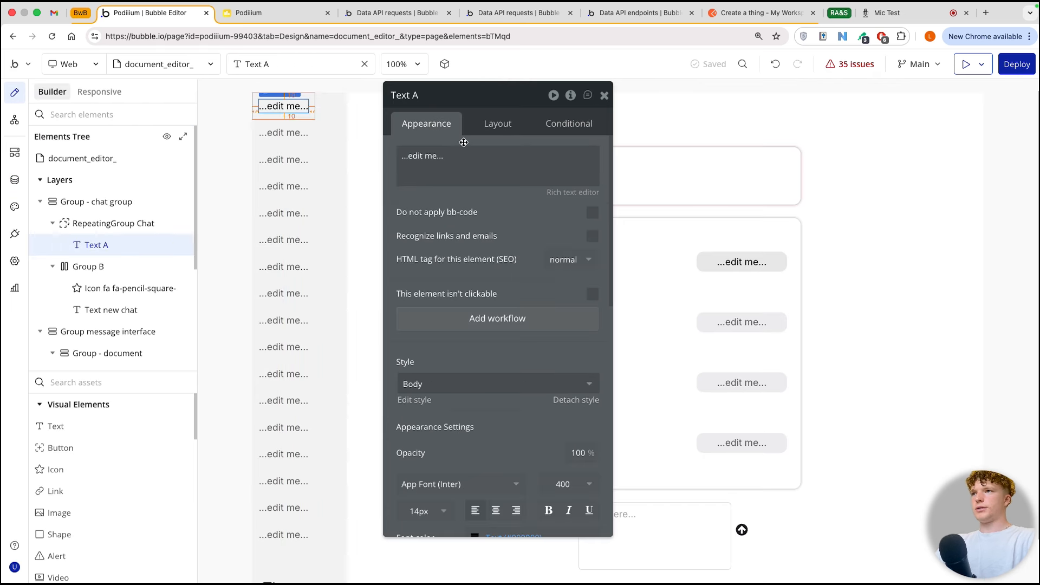
triple_click(448, 158)
left_click(608, 161)
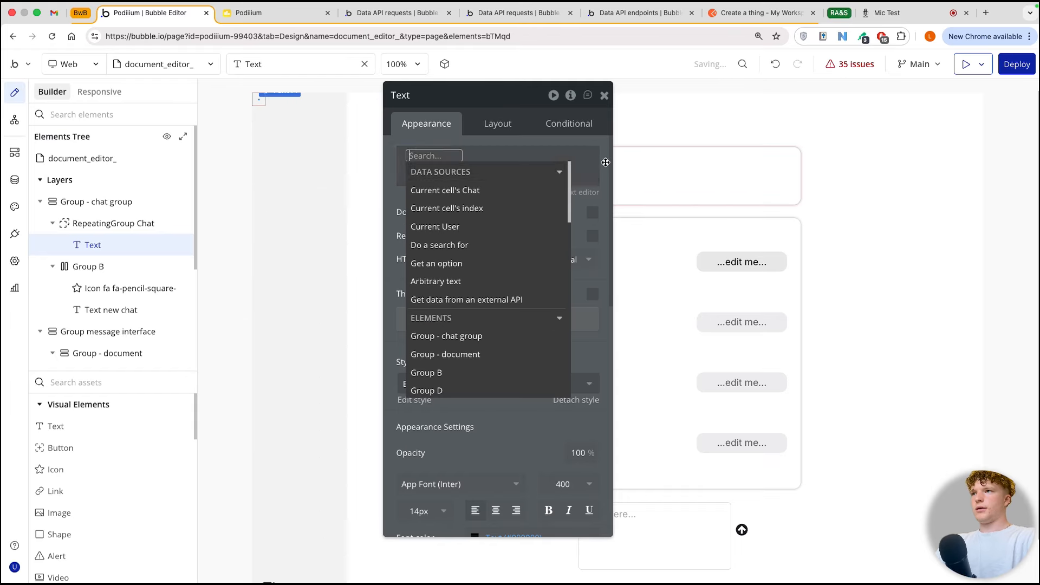
left_click(506, 190)
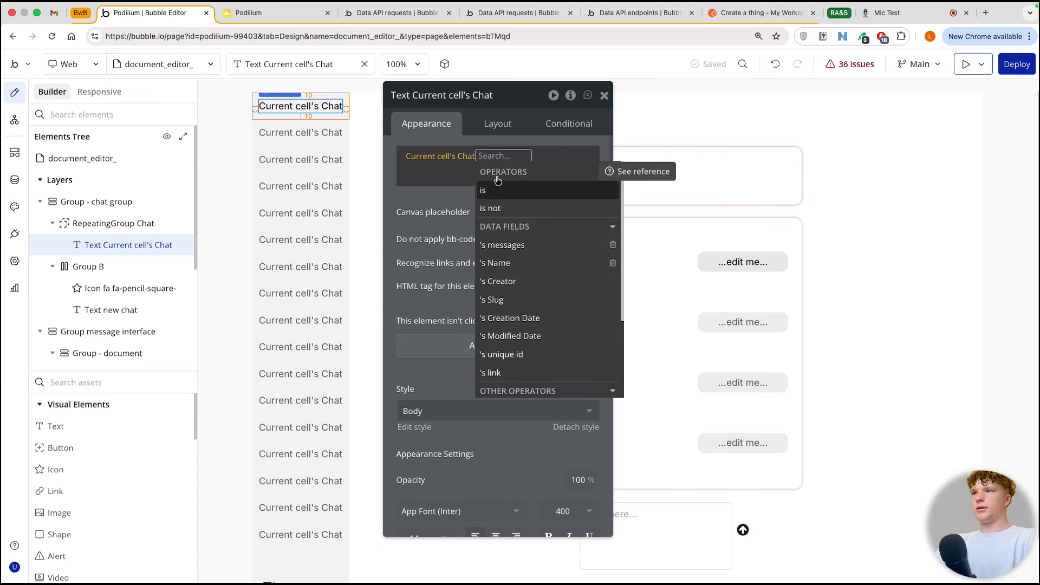
left_click(506, 263)
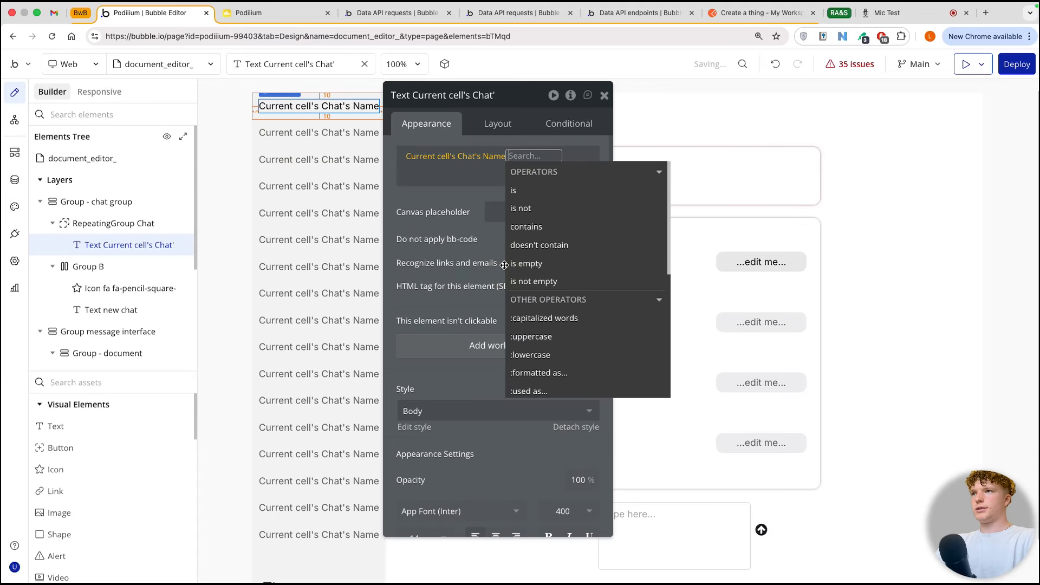
left_click(452, 220)
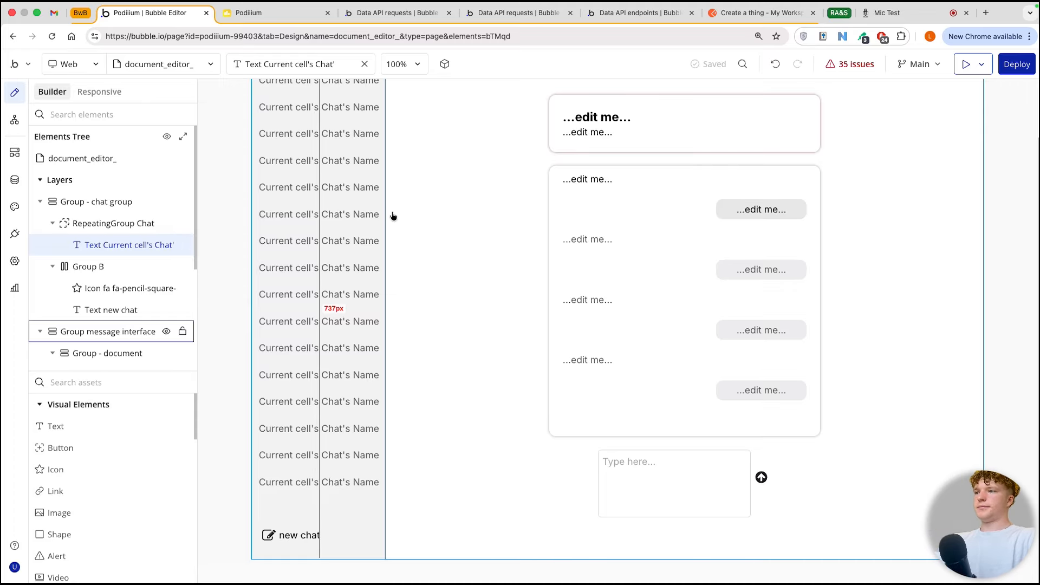
Step: Set the type of content of RepeatingGroup B in the message interface to message
double_click(655, 306)
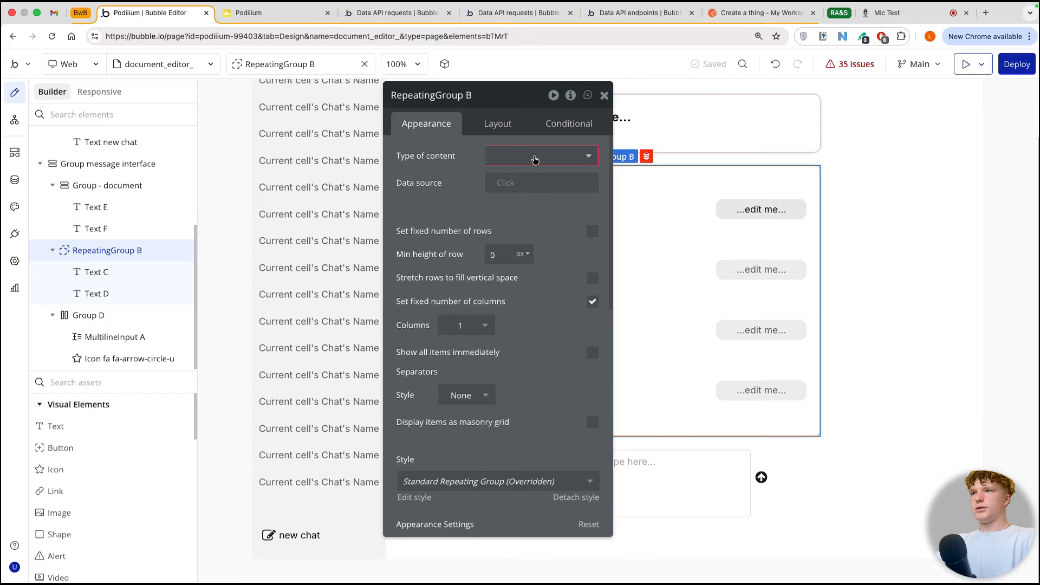
left_click(533, 156)
left_click(519, 265)
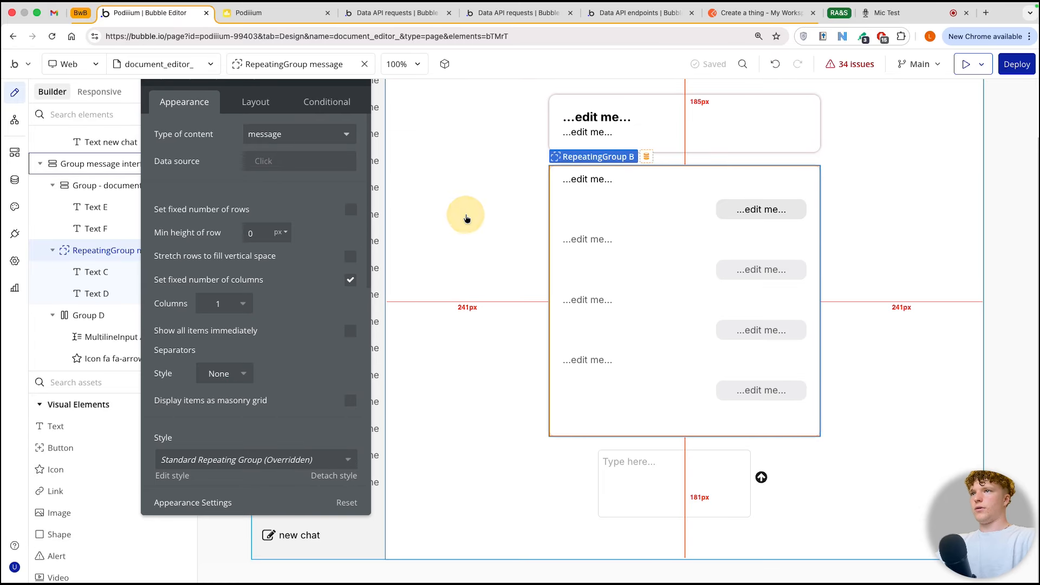
Step: Create a custom state named Chat with the state type Chat on the Group message interface element
left_click(465, 215)
scroll(471, 231, "up", 1)
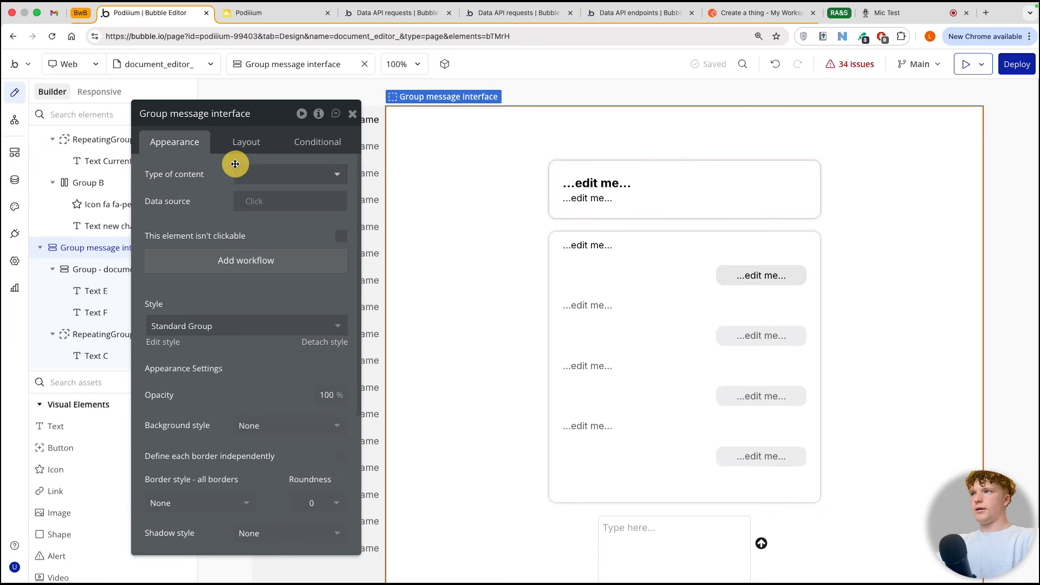
left_click(317, 115)
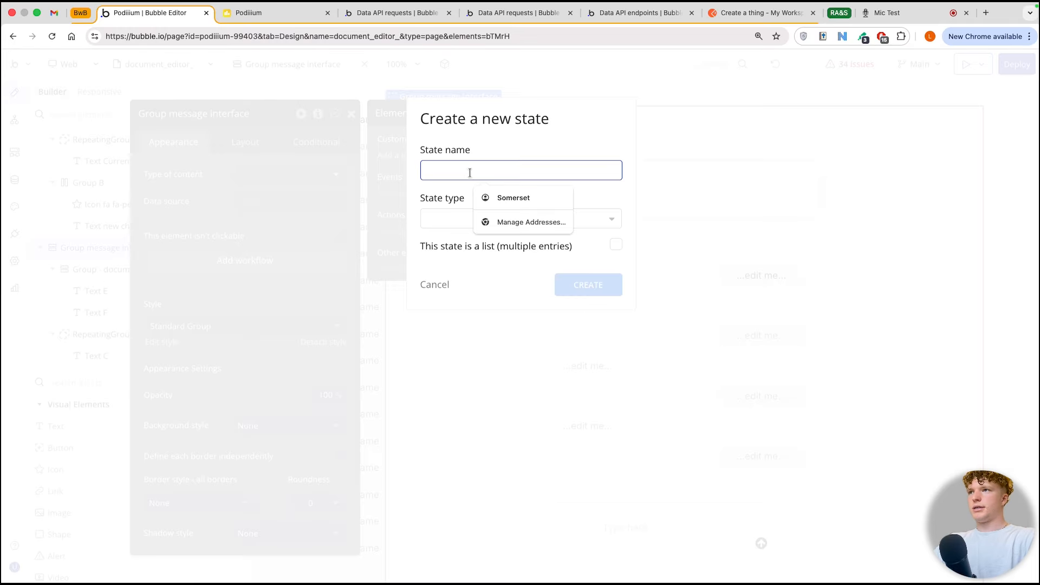
type("Chat")
left_click(493, 215)
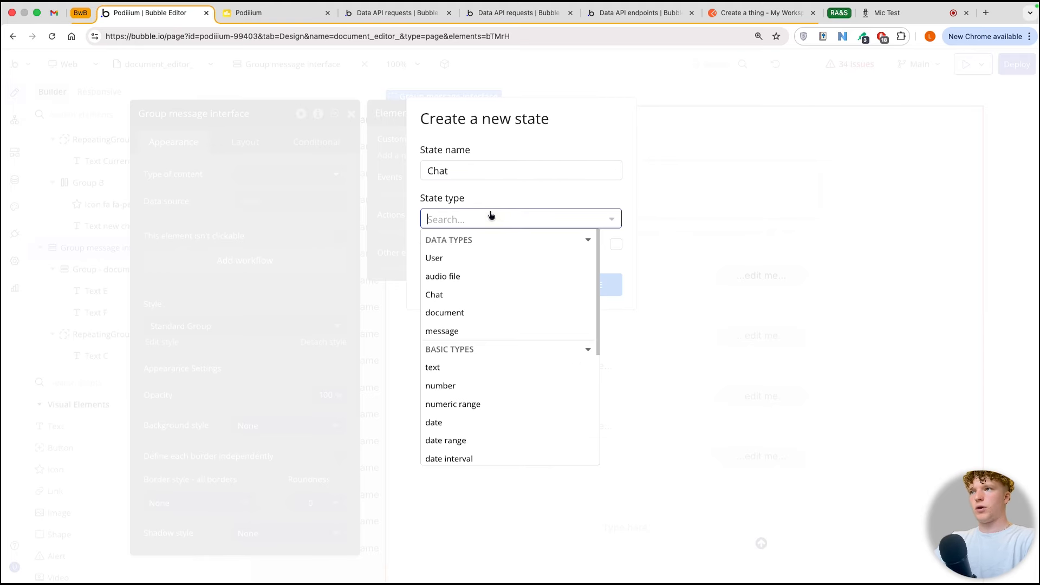
left_click(479, 292)
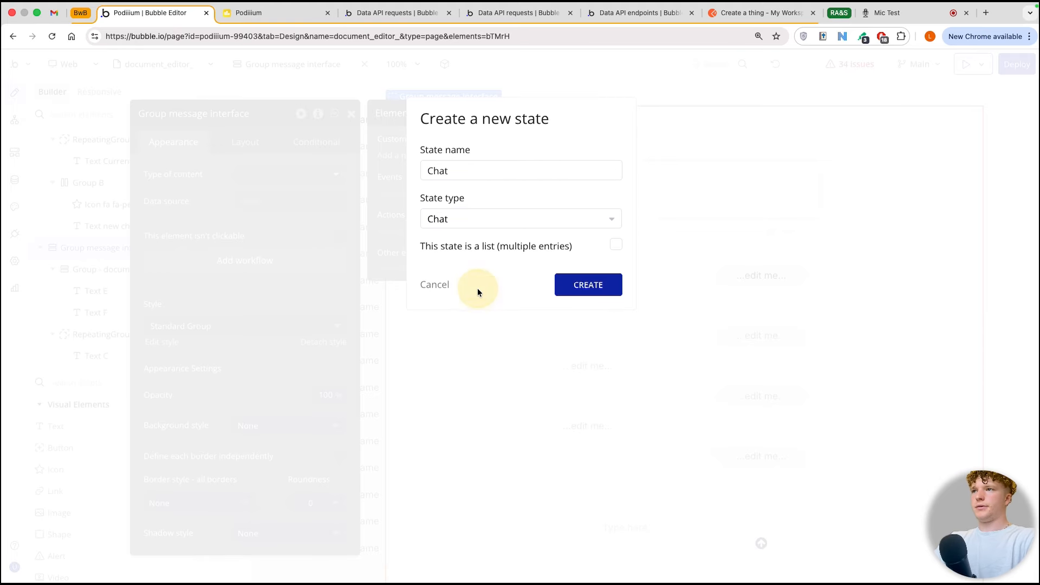
left_click(563, 281)
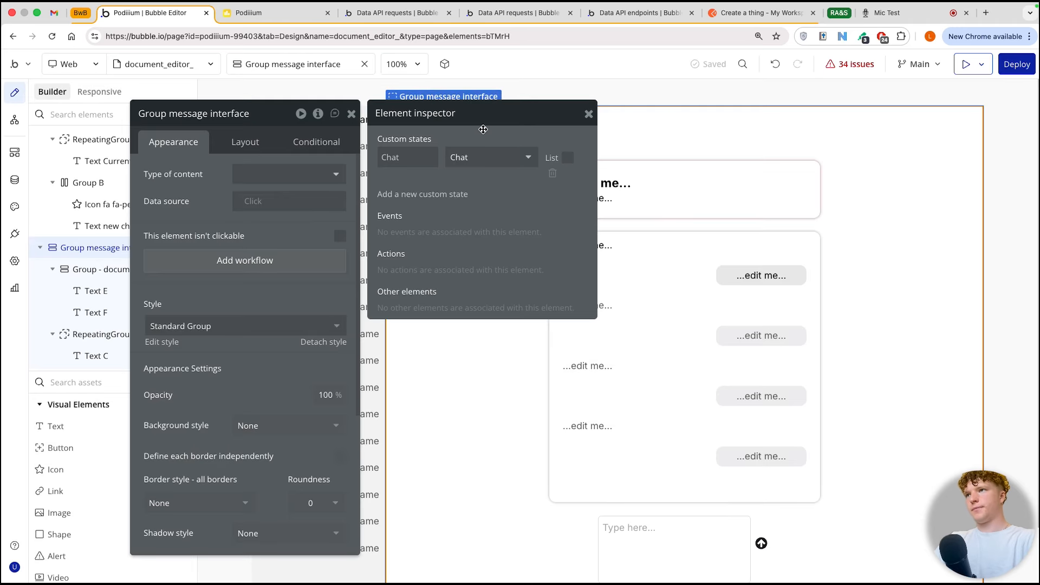
left_click(588, 114)
Step: Set the message repeating group's data source to Group message interface's Chat's messages
left_click(610, 288)
left_click(253, 200)
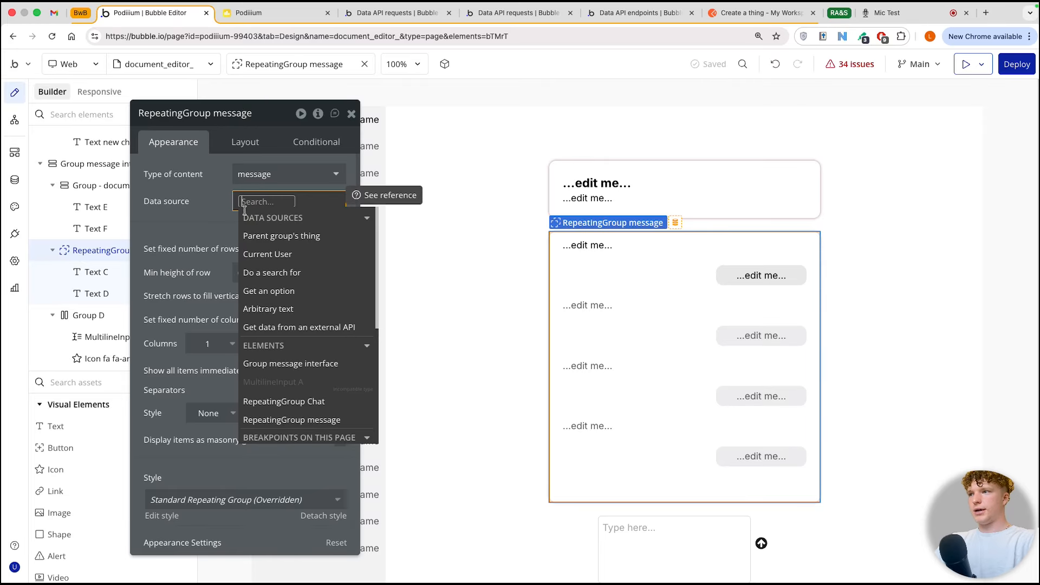
left_click(279, 363)
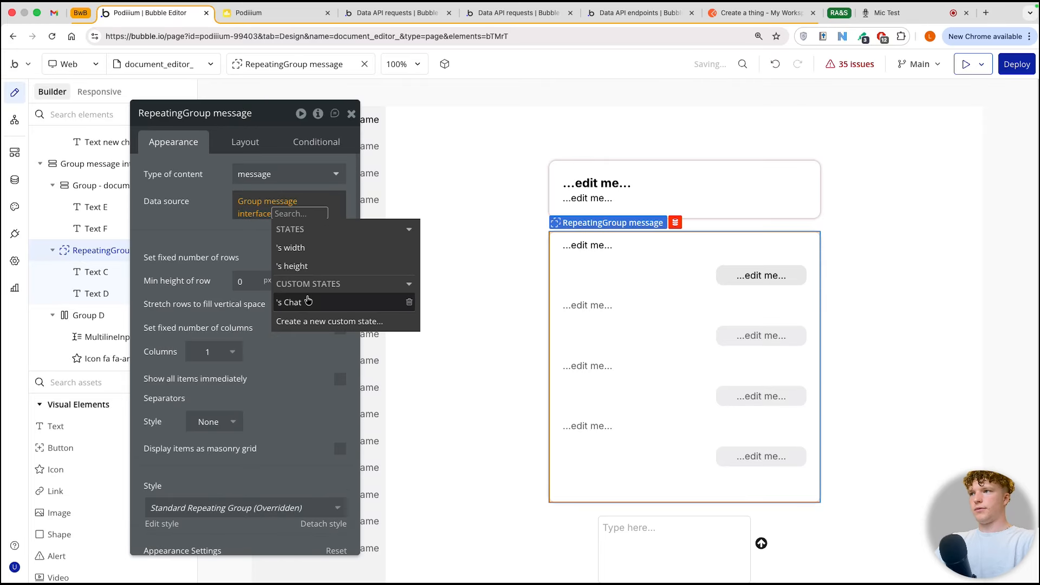
left_click(307, 301)
left_click(248, 217)
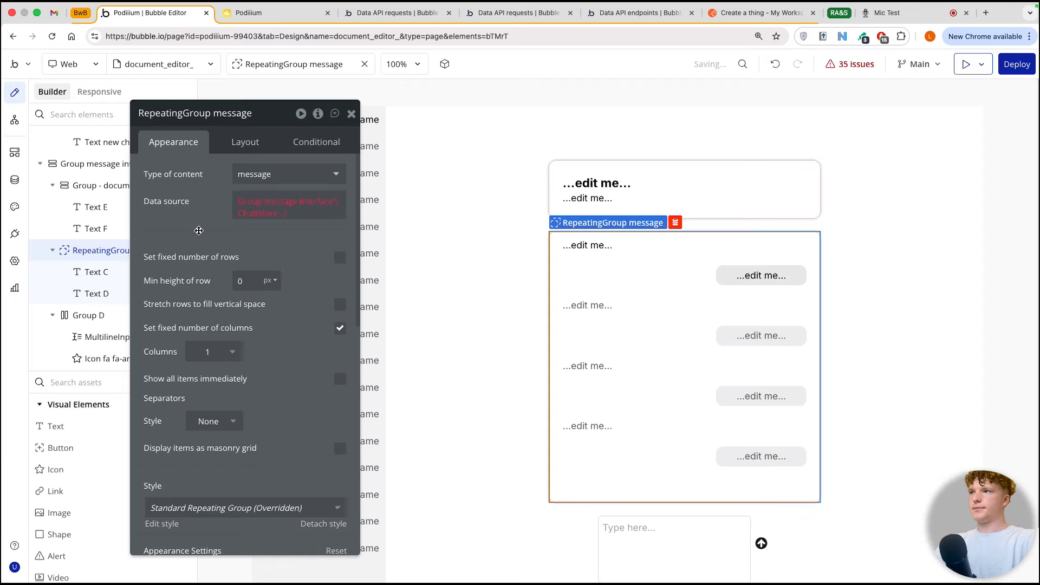
left_click(248, 217)
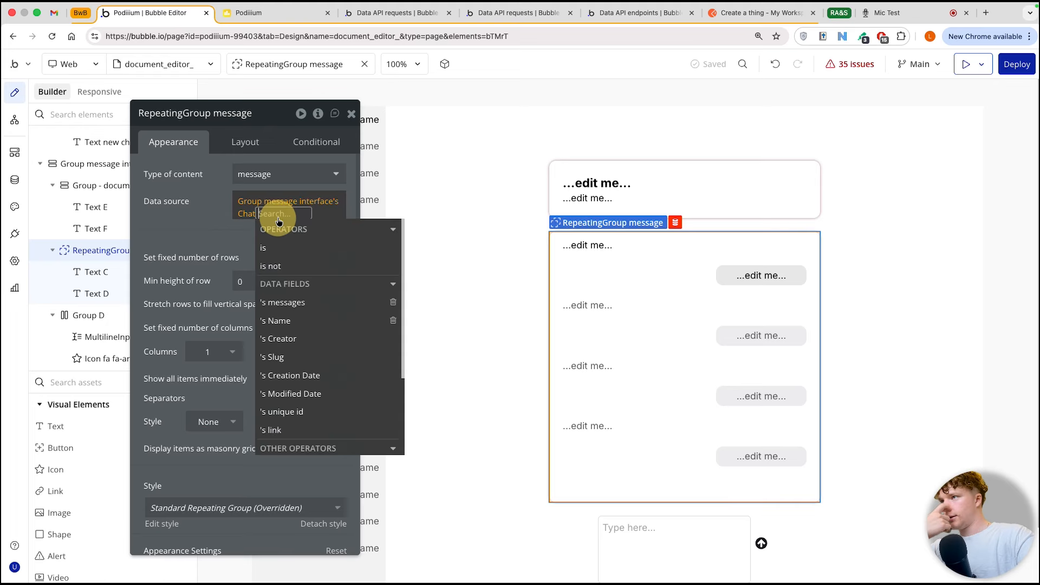
left_click(294, 302)
left_click(529, 197)
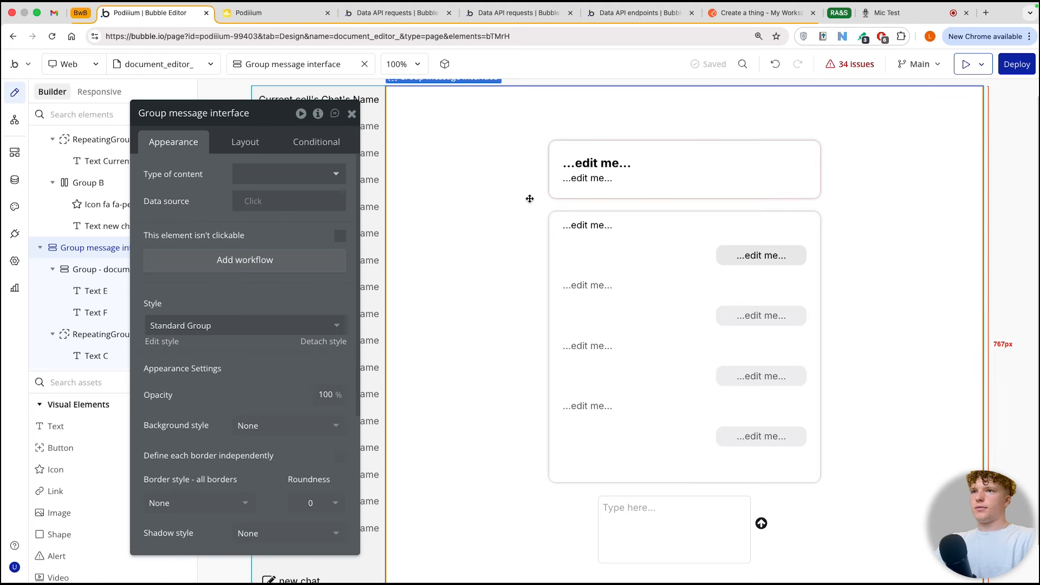
Step: Replace the placeholder of the left-aligned text in the message repeating group with the dynamic expression Current cell's message's content
left_click(591, 234)
left_click(621, 255)
left_click(588, 228)
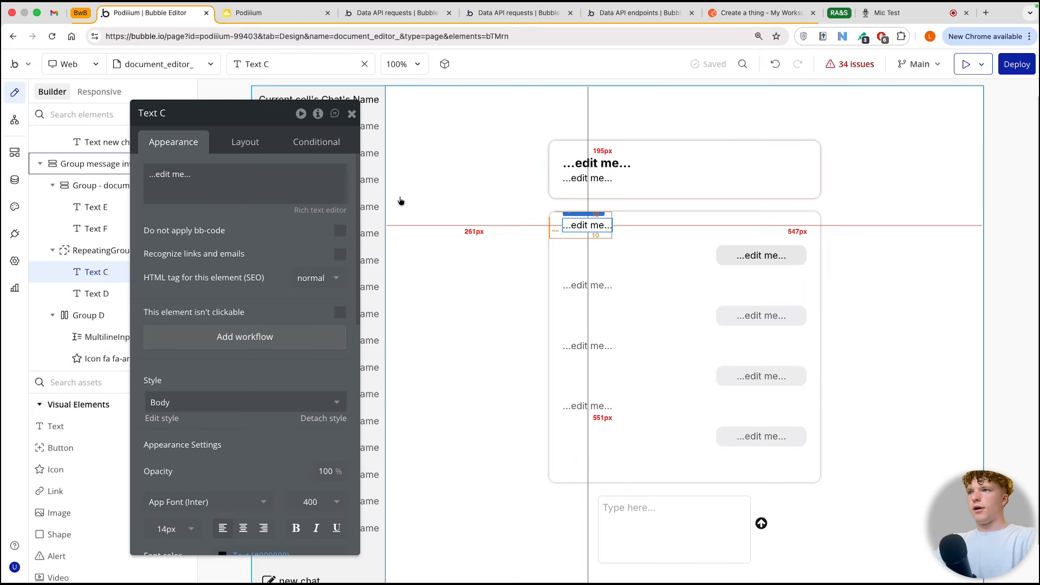
triple_click(221, 189)
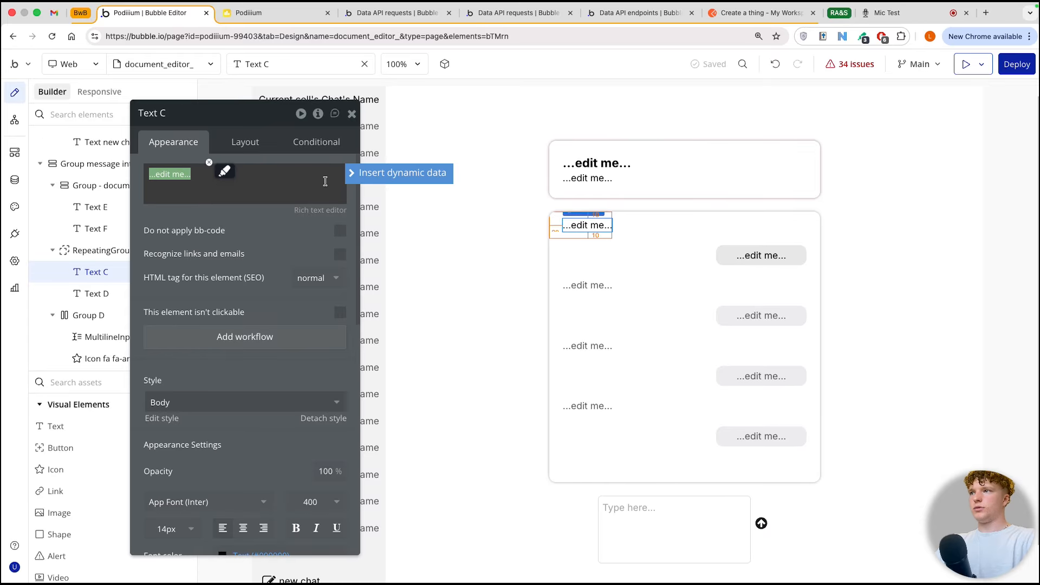
left_click(351, 172)
left_click(259, 214)
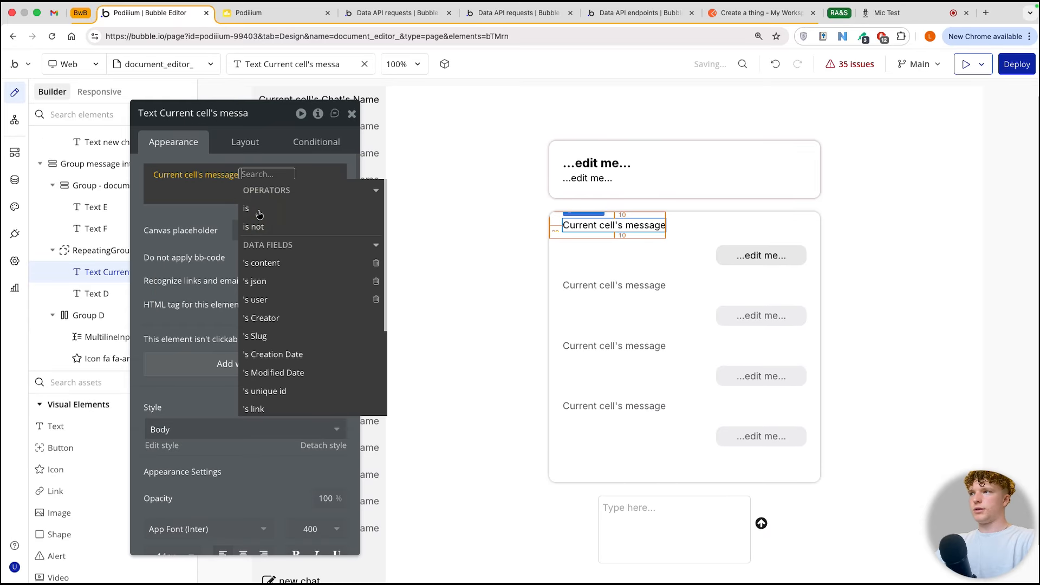
left_click(280, 268)
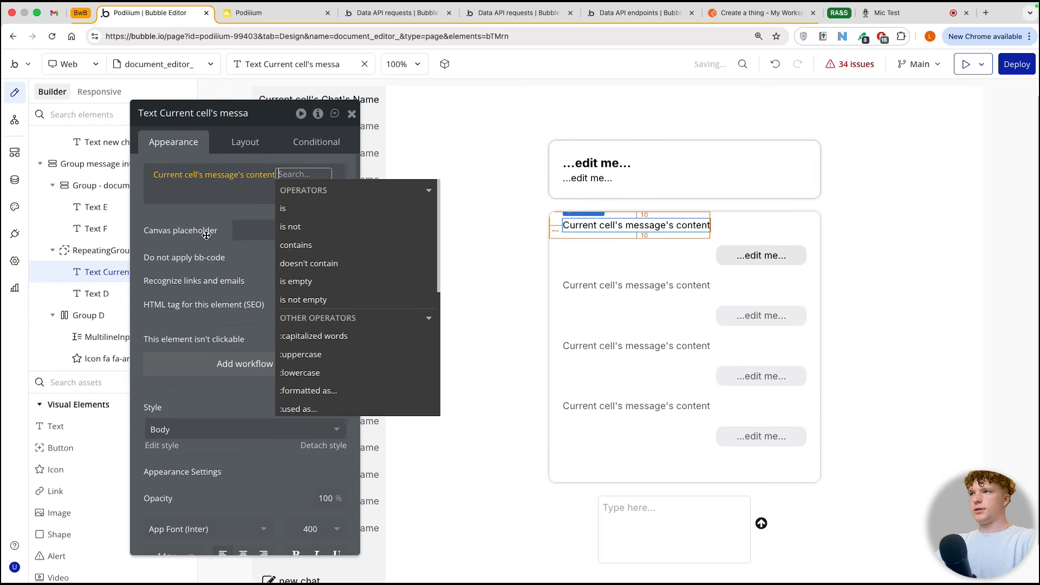
Step: Replace the placeholder of the grey, right-aligned message bubble text with the dynamic expression Current cell's message's content
left_click(760, 255)
triple_click(168, 174)
left_click(358, 174)
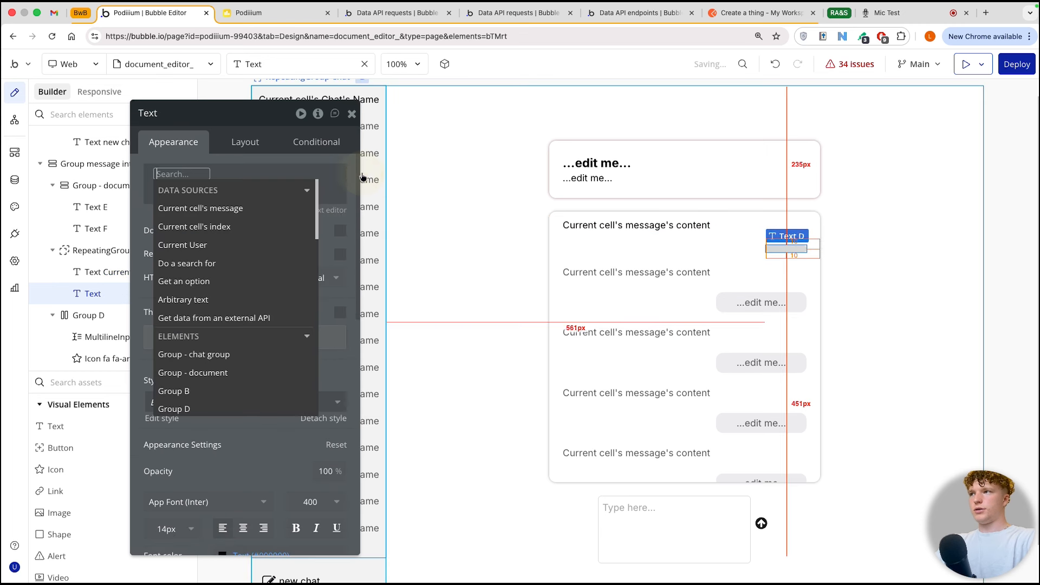
left_click(259, 210)
left_click(281, 262)
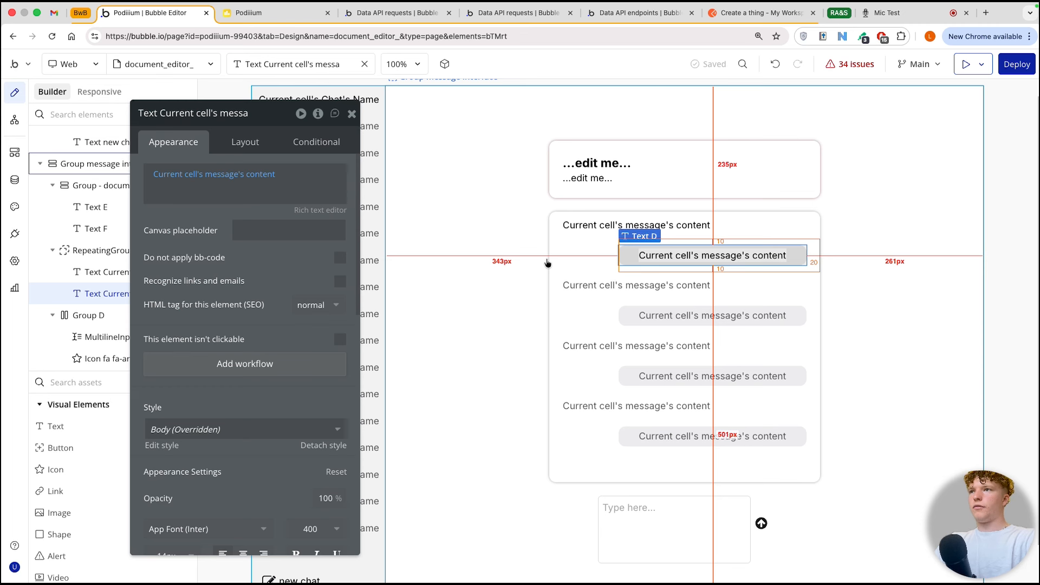
Step: Make the left-aligned message text not visible on page load
left_click(578, 226)
left_click(256, 141)
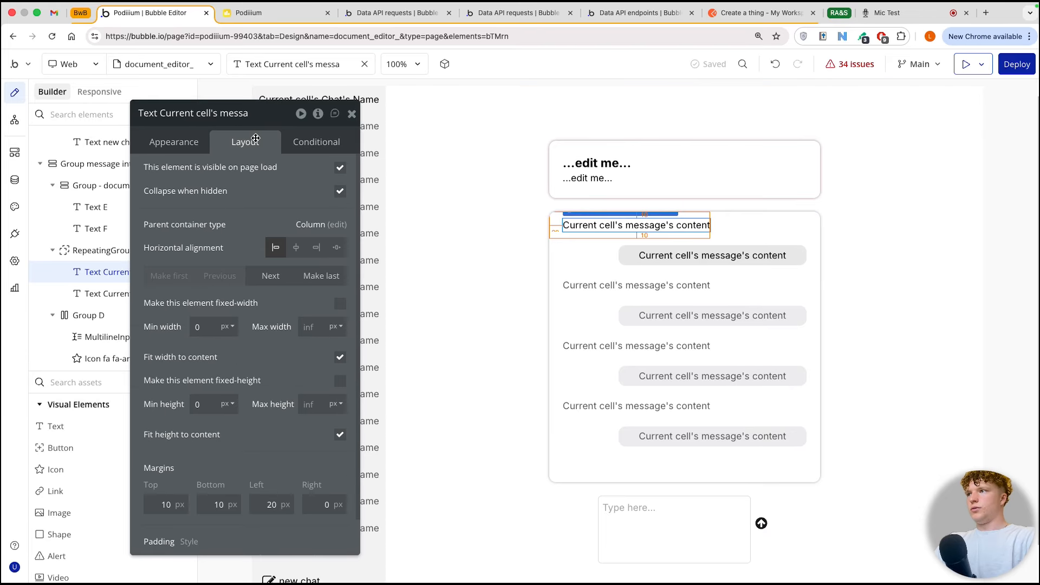
left_click(339, 169)
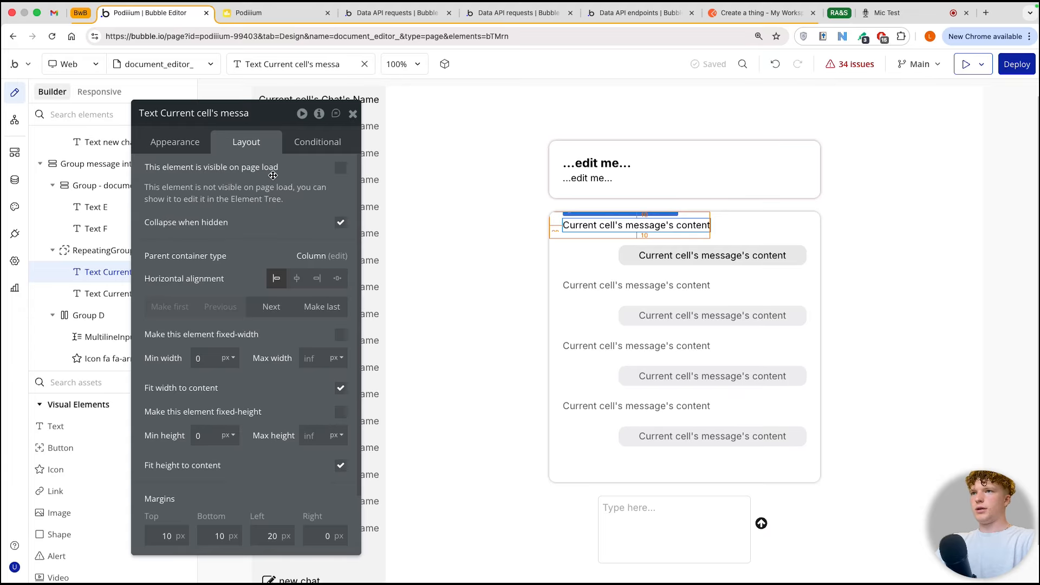
Step: Add a condition to the left-aligned message text that makes it visible when Current cell's message's user is empty
left_click(317, 141)
left_click(244, 176)
left_click(195, 180)
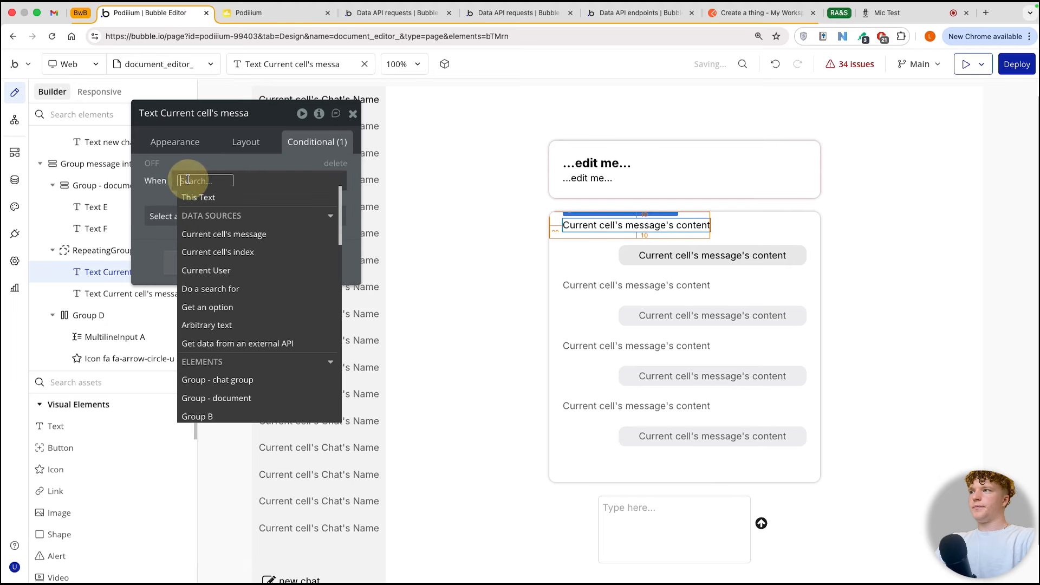
left_click(255, 236)
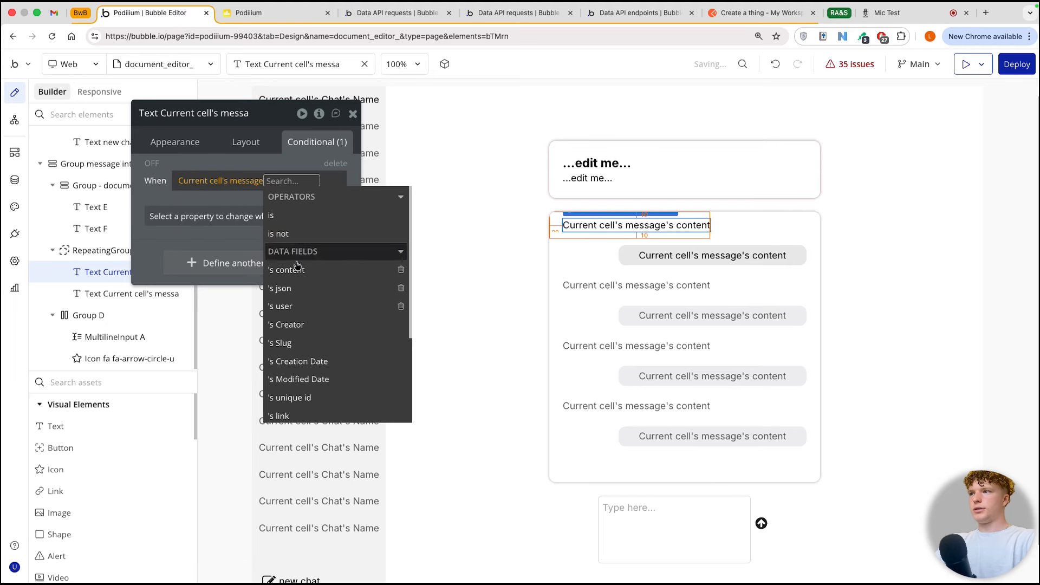
left_click(298, 302)
type("is")
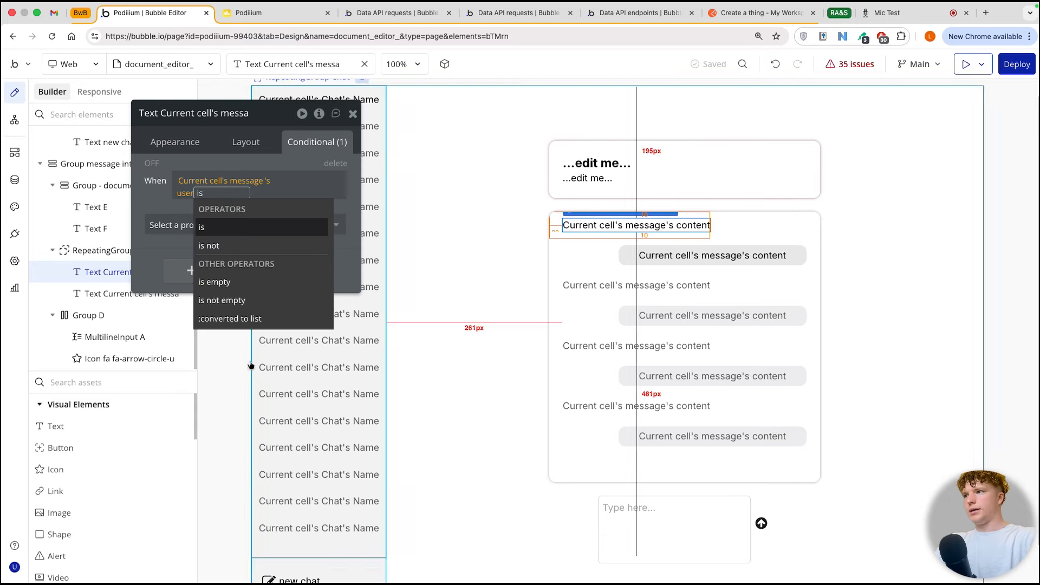
left_click(213, 282)
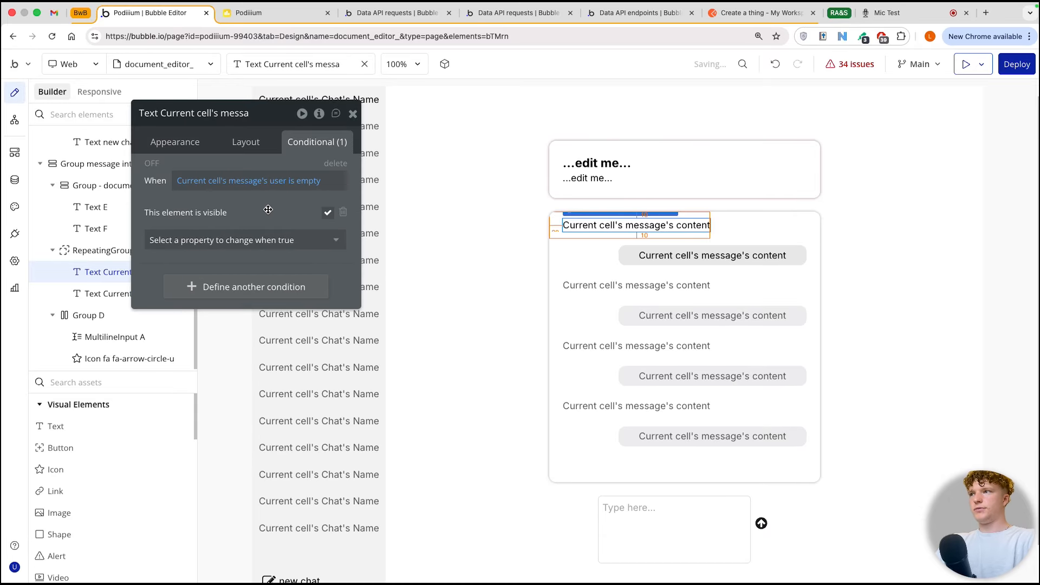
Step: Make the grey, right-aligned message bubble text not visible on page load
left_click(712, 255)
left_click(245, 141)
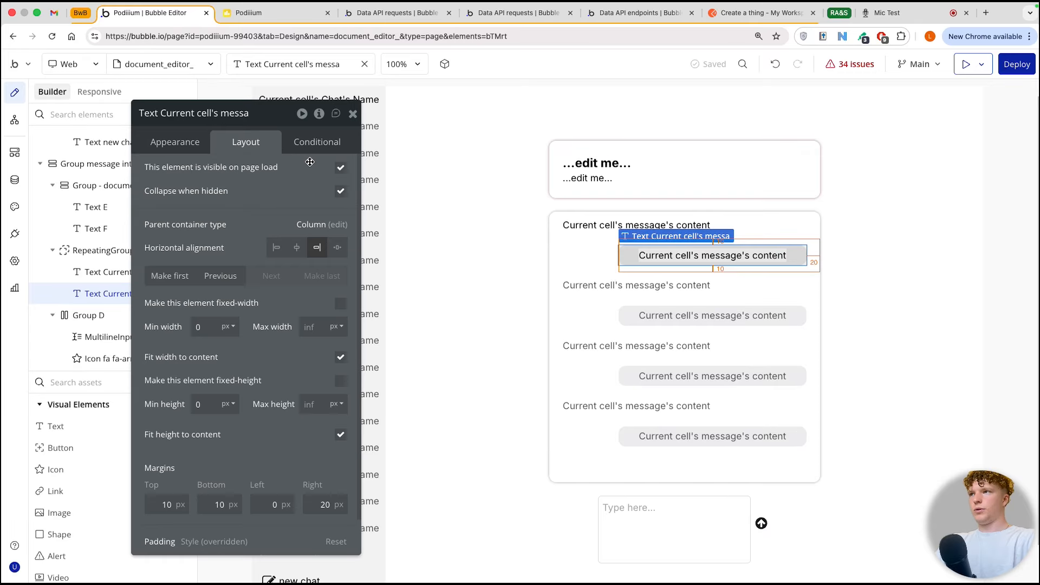
left_click(340, 168)
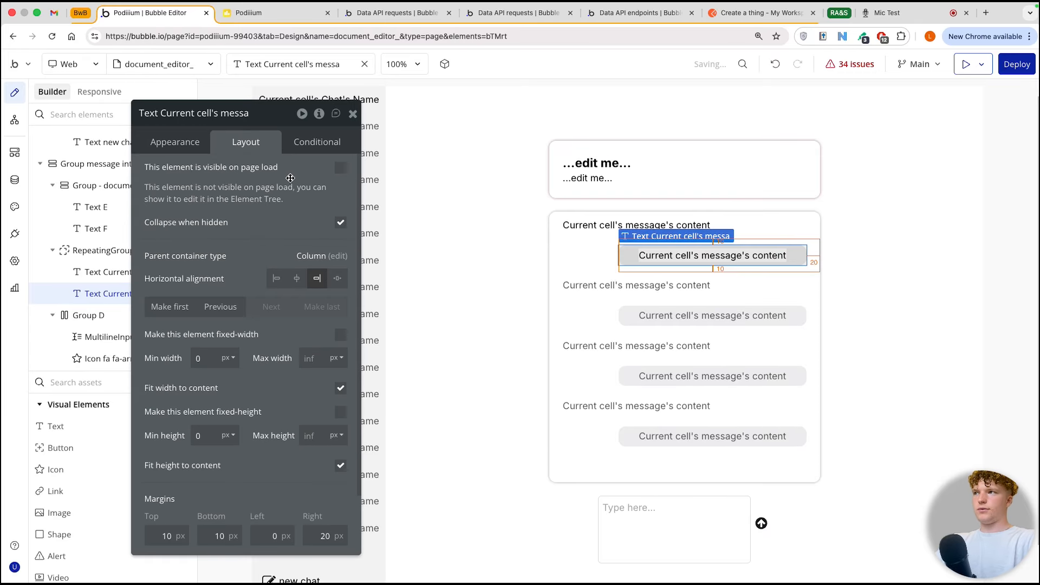
Step: Add a condition to the grey message bubble that makes it visible when Current cell's message's user is Current User
left_click(317, 141)
left_click(205, 178)
left_click(243, 233)
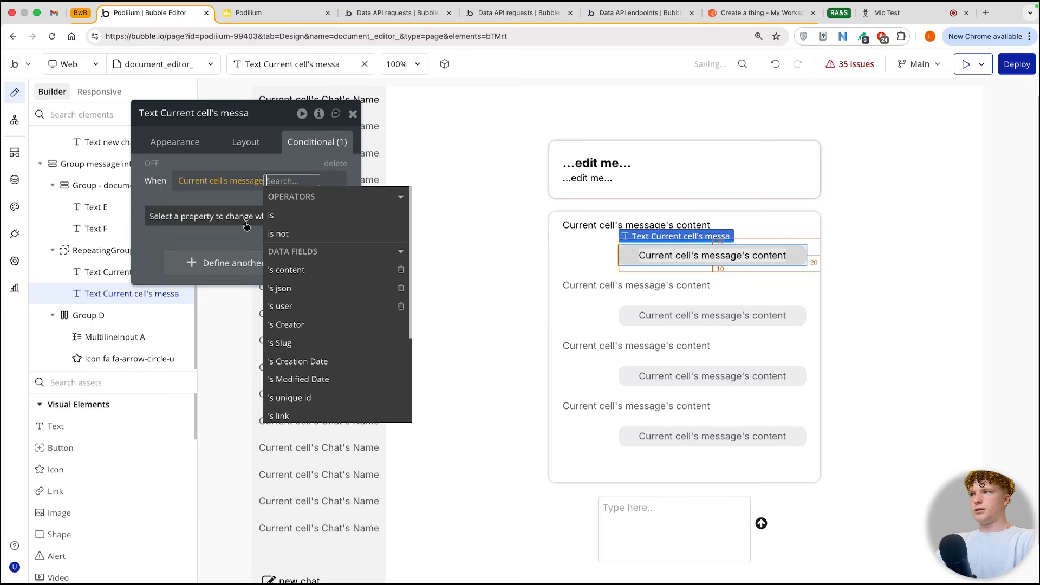
left_click(293, 306)
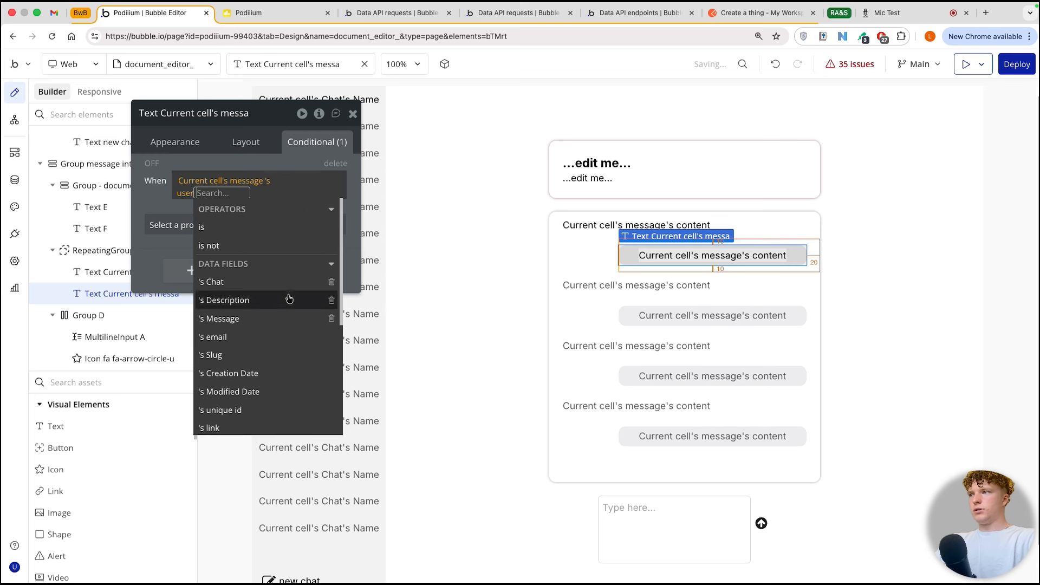
left_click(225, 227)
left_click(224, 282)
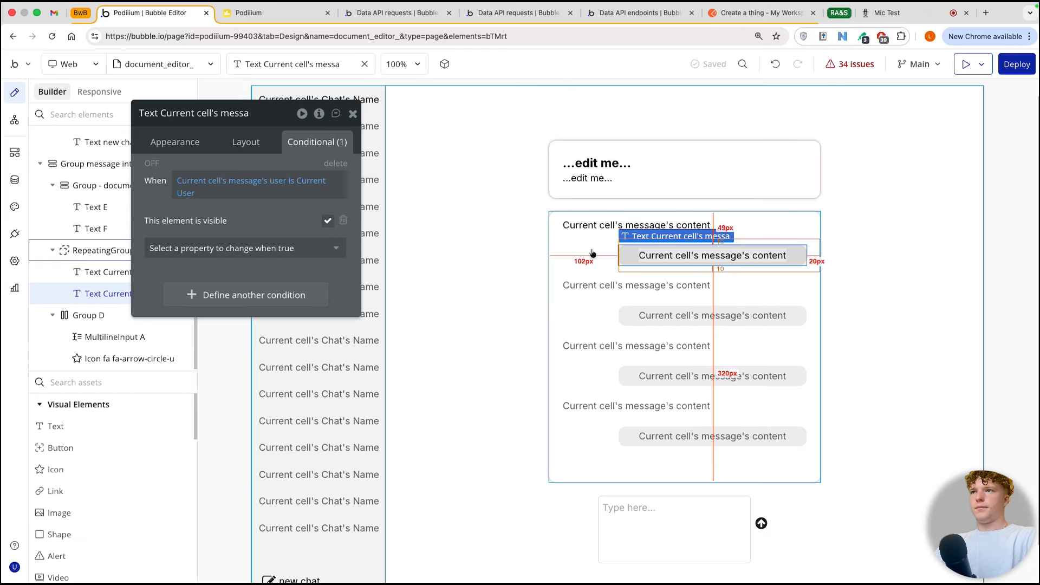
Step: Rename the text field of the Document data type in the database as body
left_click(650, 179)
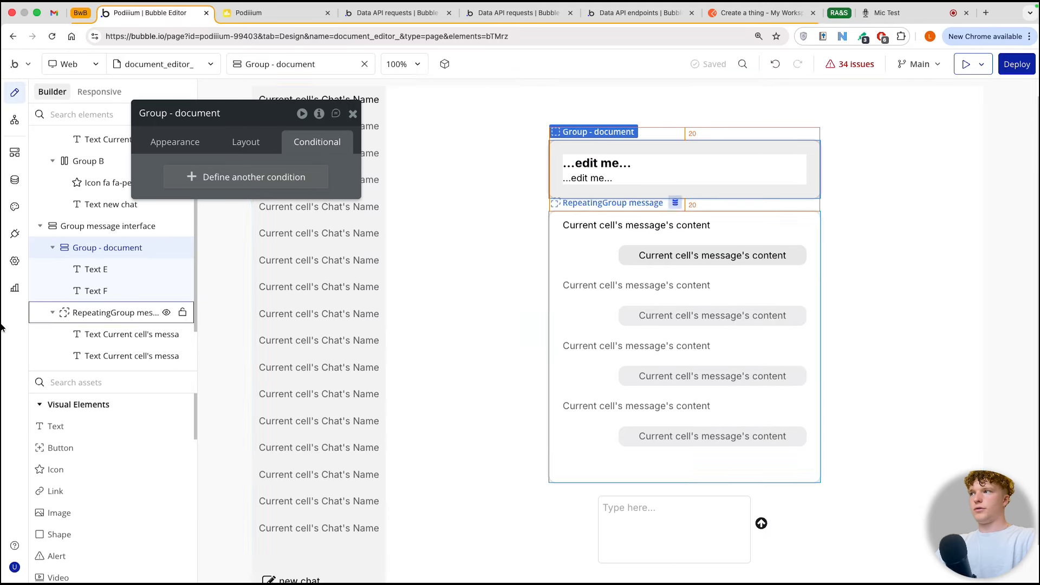
left_click(22, 184)
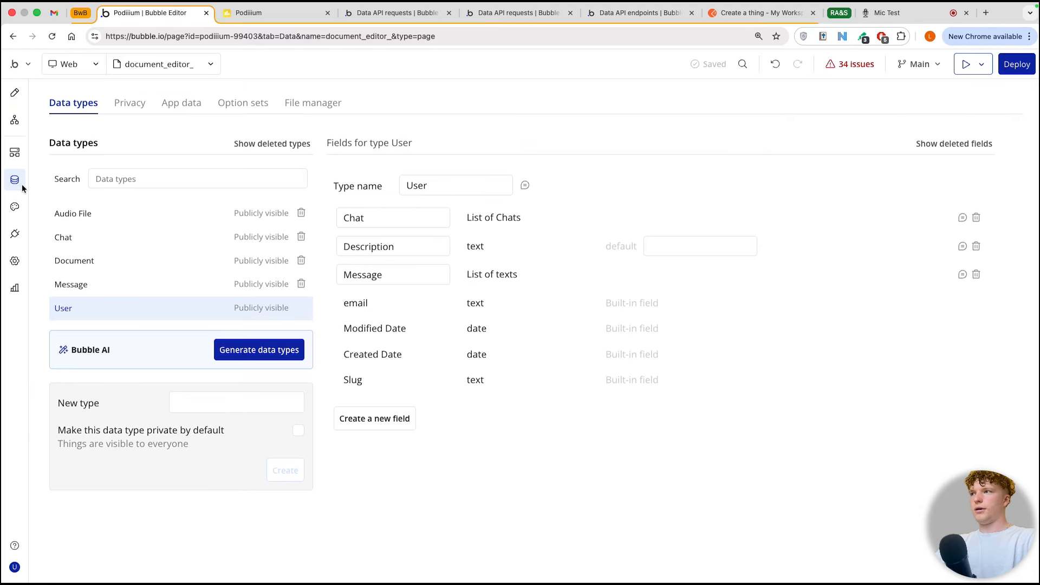
left_click(136, 269)
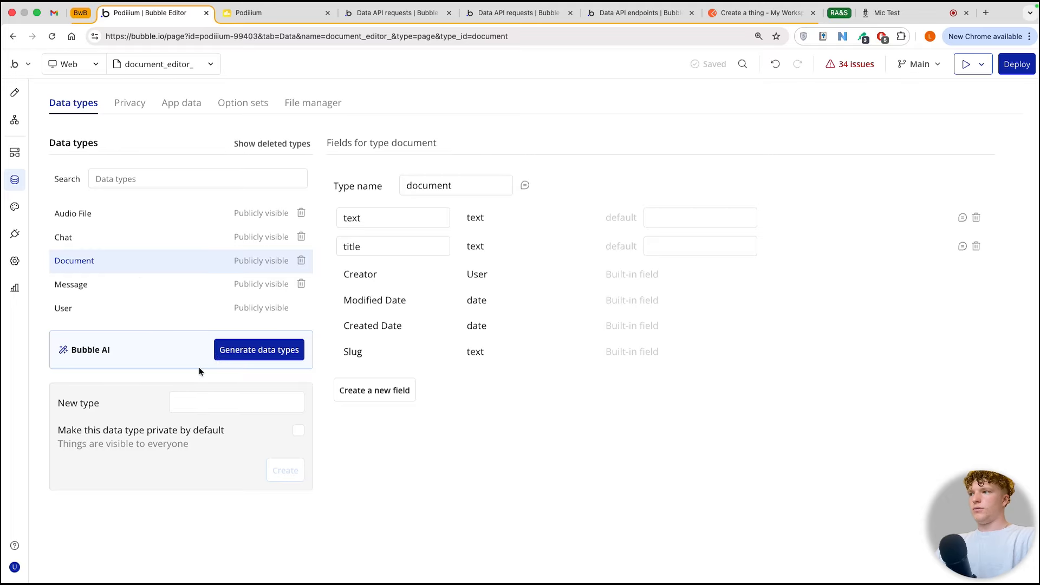
left_click(192, 400)
left_click(418, 221)
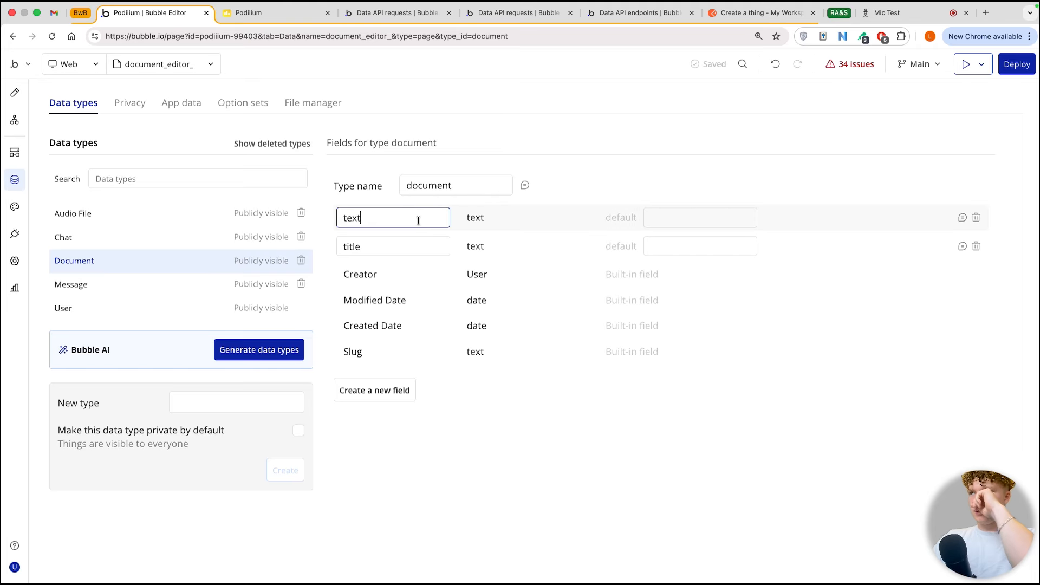
left_click(476, 220)
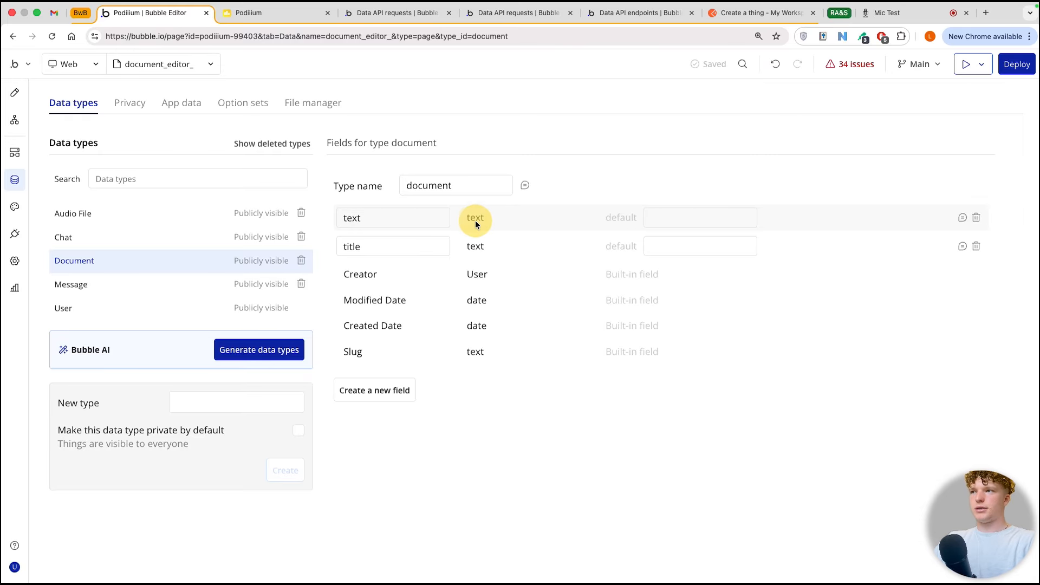
left_click(393, 216)
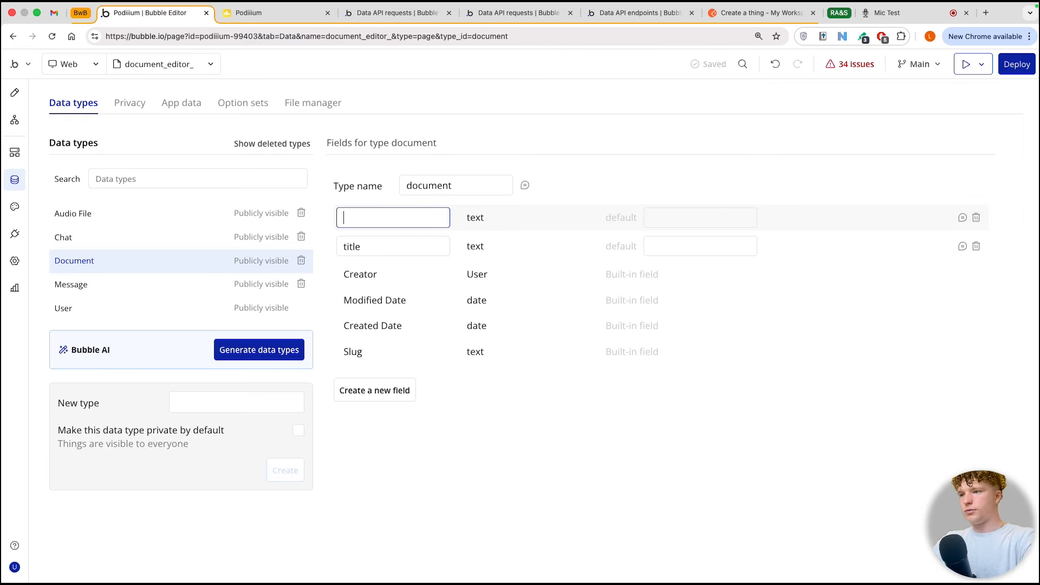
type("body")
left_click(398, 247)
double_click(389, 248)
left_click(486, 276)
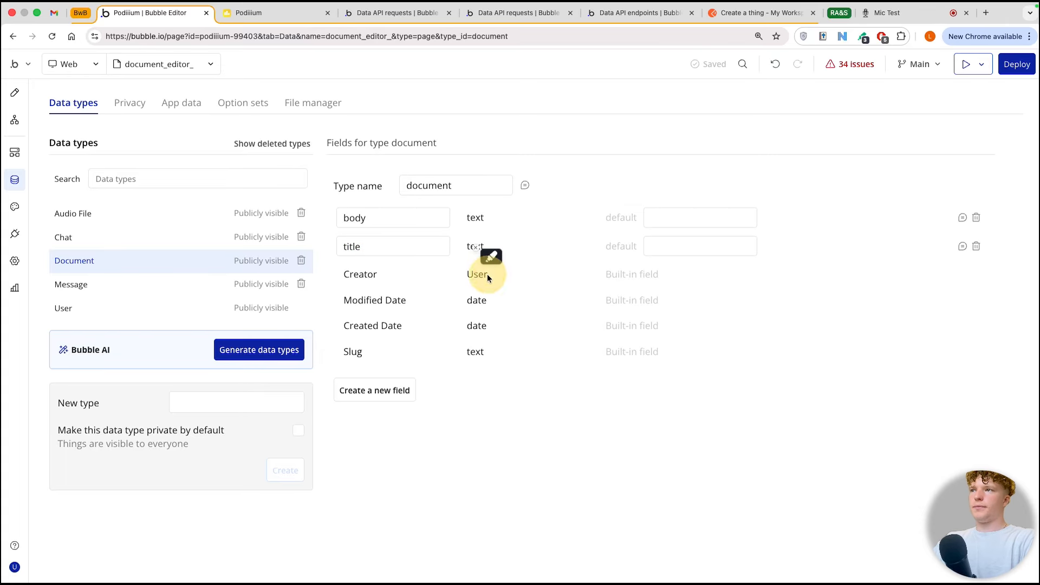
left_click(432, 293)
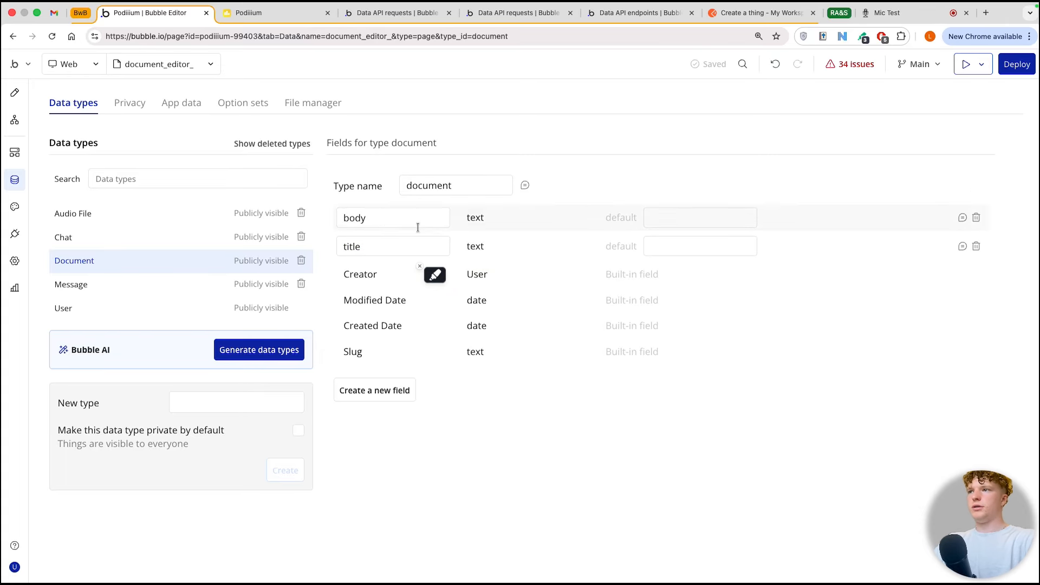
Step: Set the content type of Group - document in the page design to document
key("super+Tab")
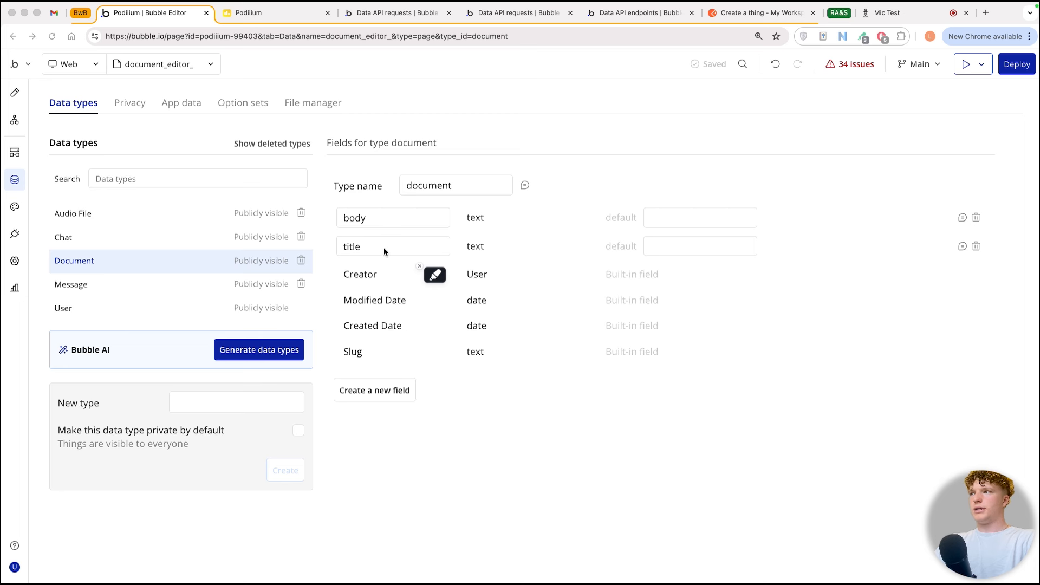
left_click(15, 92)
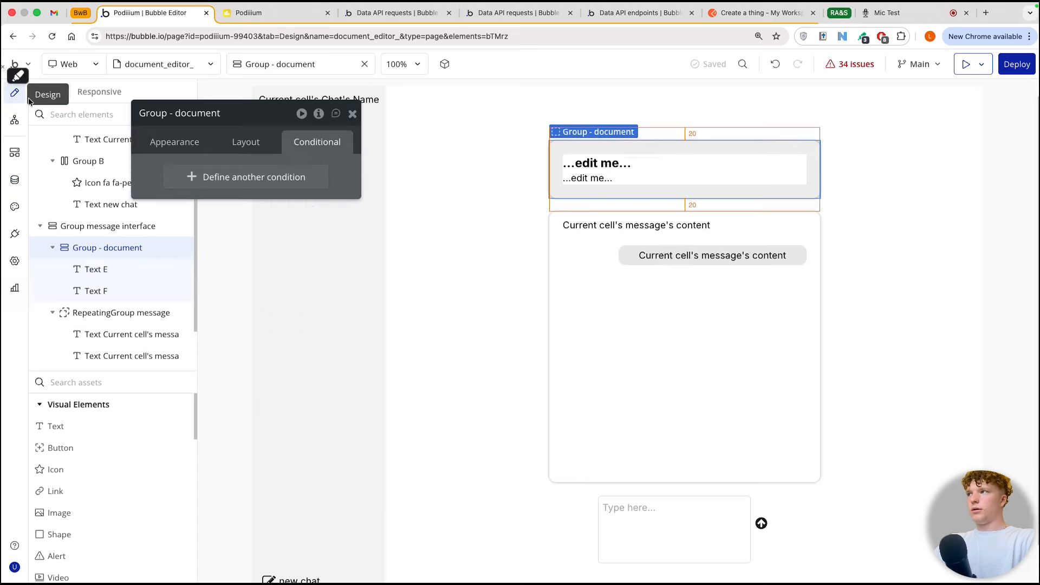
left_click(184, 147)
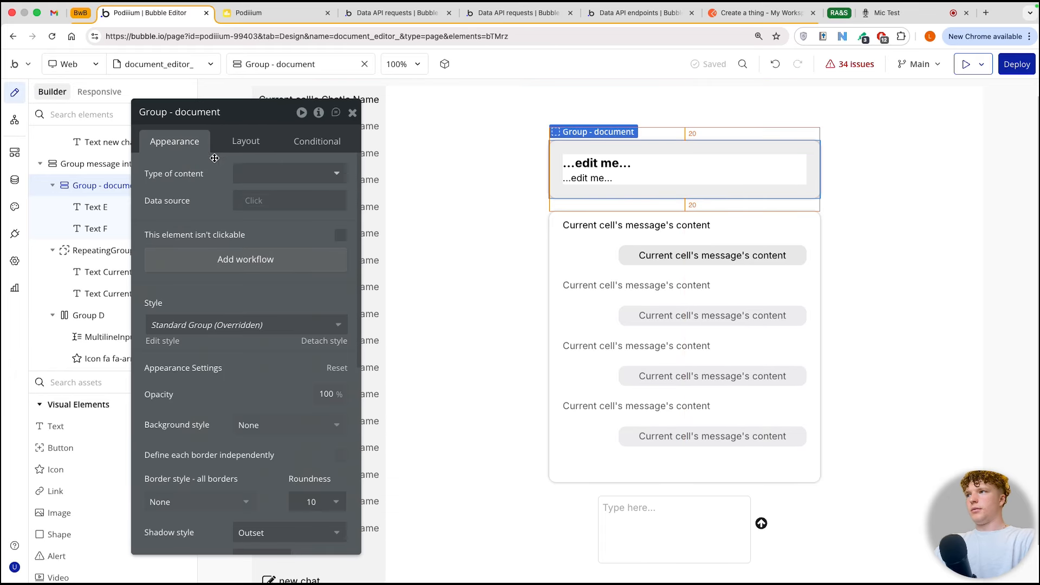
left_click(268, 172)
left_click(265, 266)
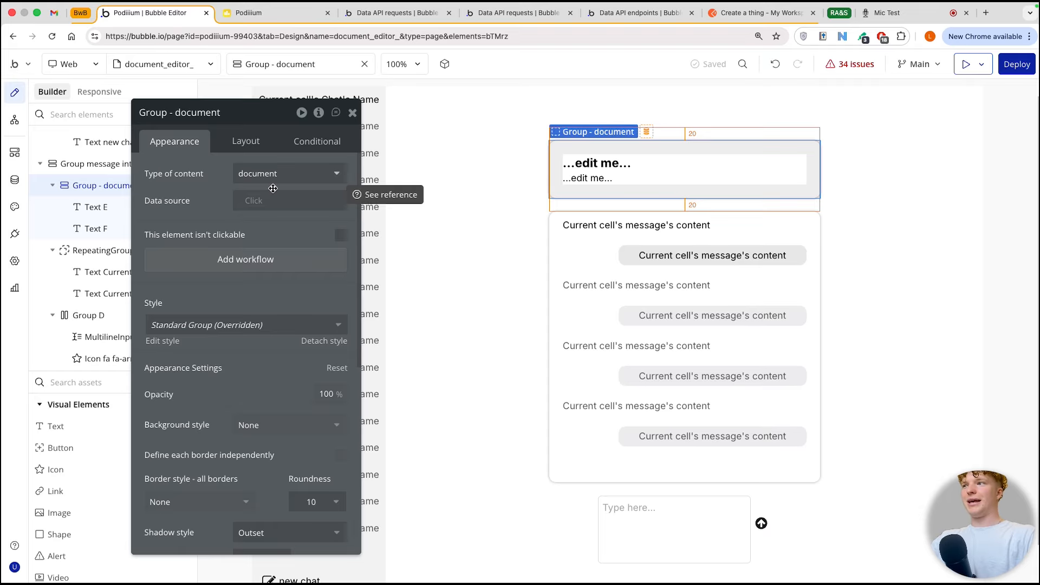
Step: Add a custom state named document, of type document, to Group message interface
left_click(418, 187)
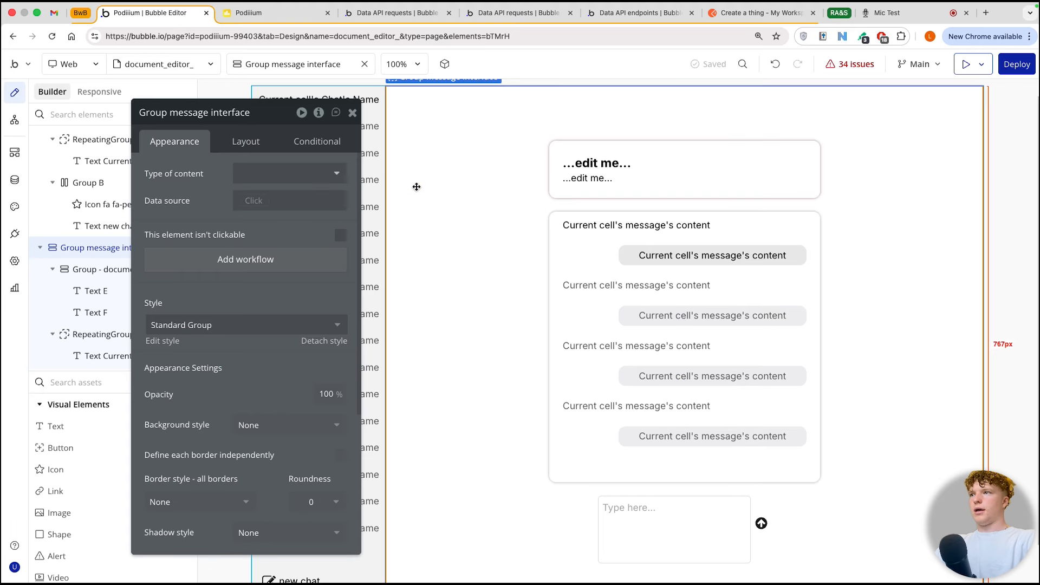
left_click(318, 113)
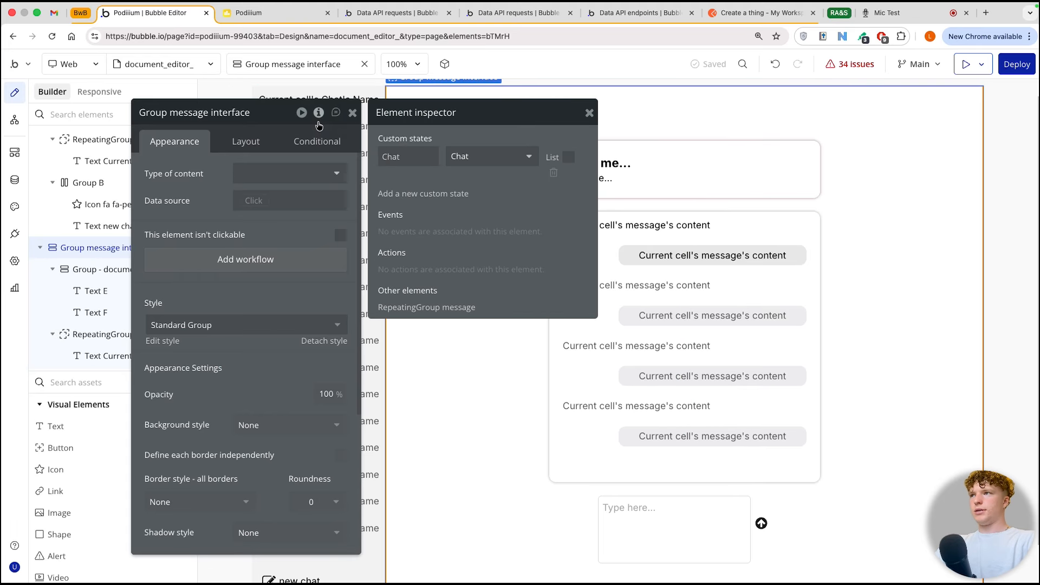
left_click(420, 195)
left_click(444, 173)
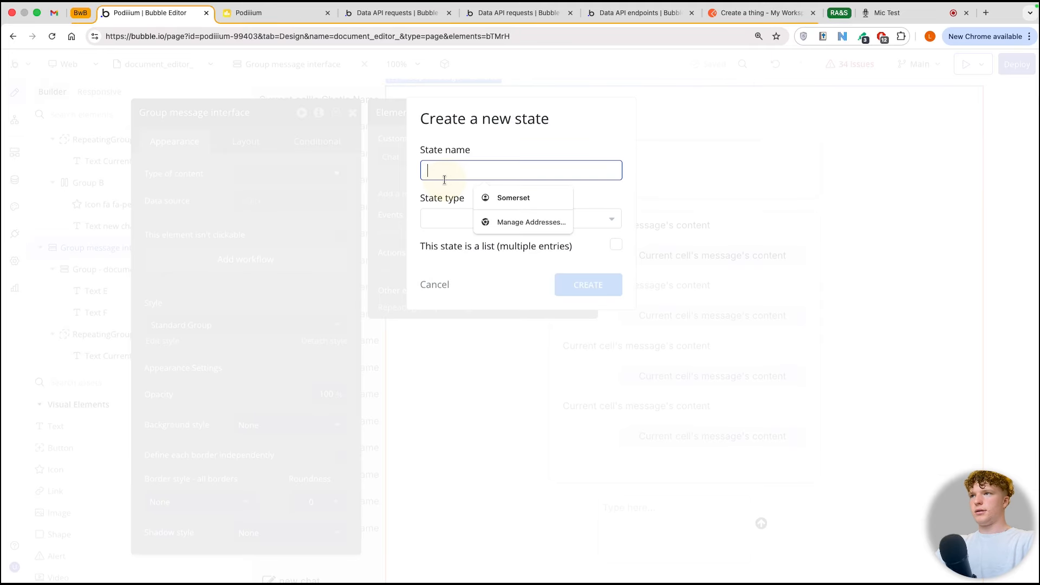
type("doc")
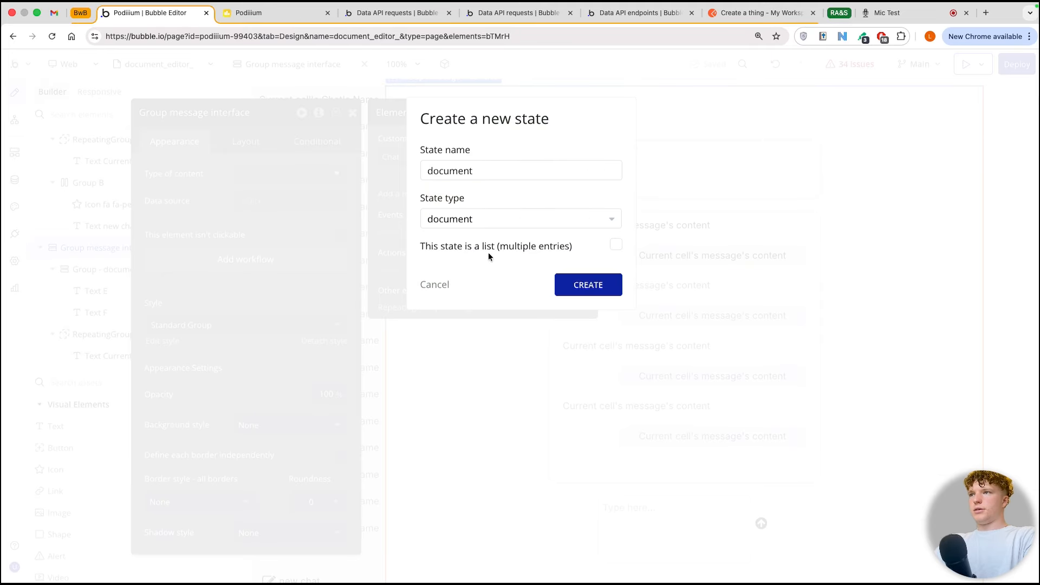
left_click(578, 283)
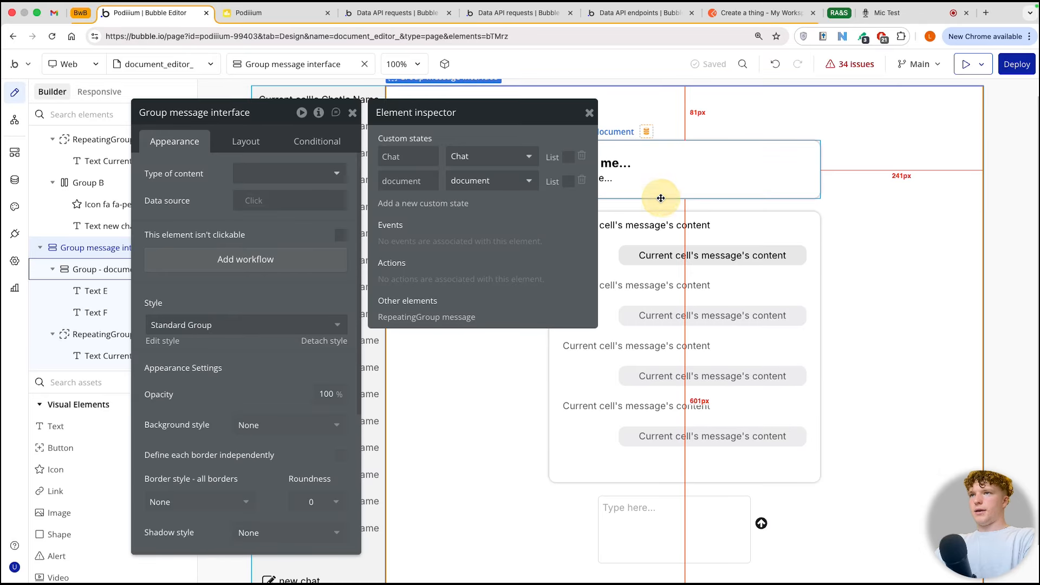
Step: Set the data source of Group - document to Group message interface's document
left_click(663, 186)
left_click(264, 202)
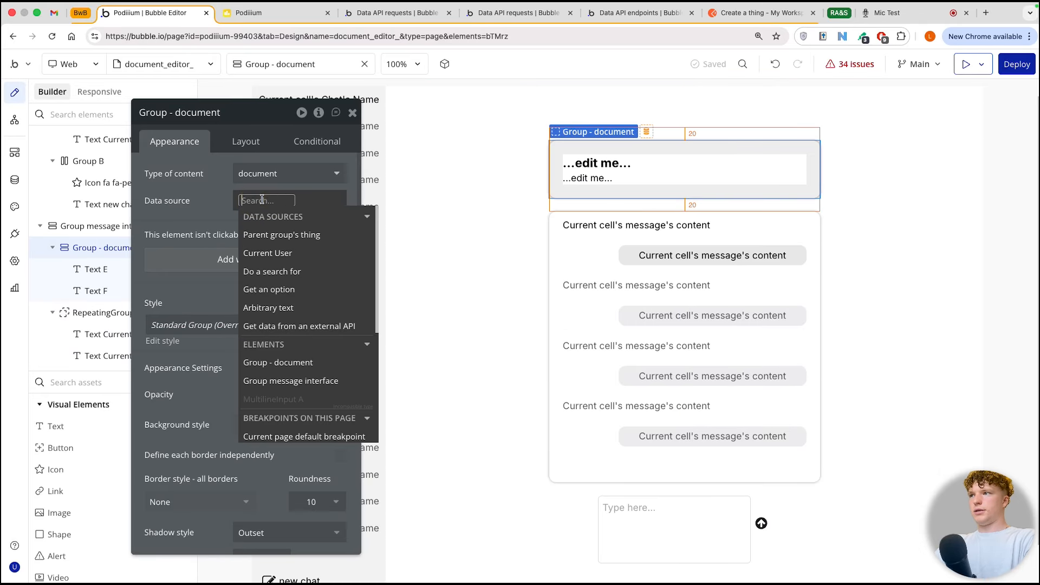
left_click(303, 378)
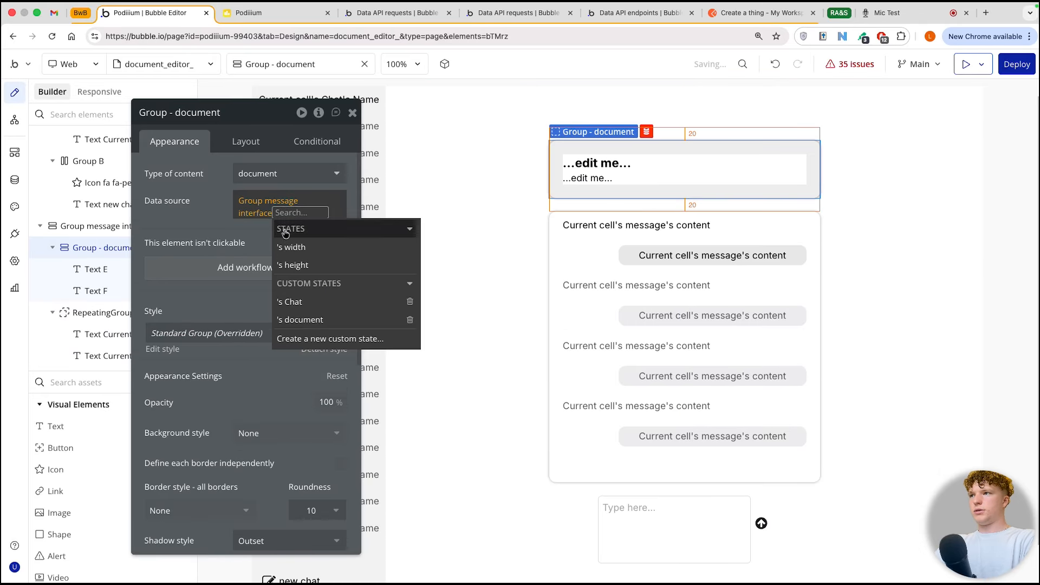
left_click(306, 318)
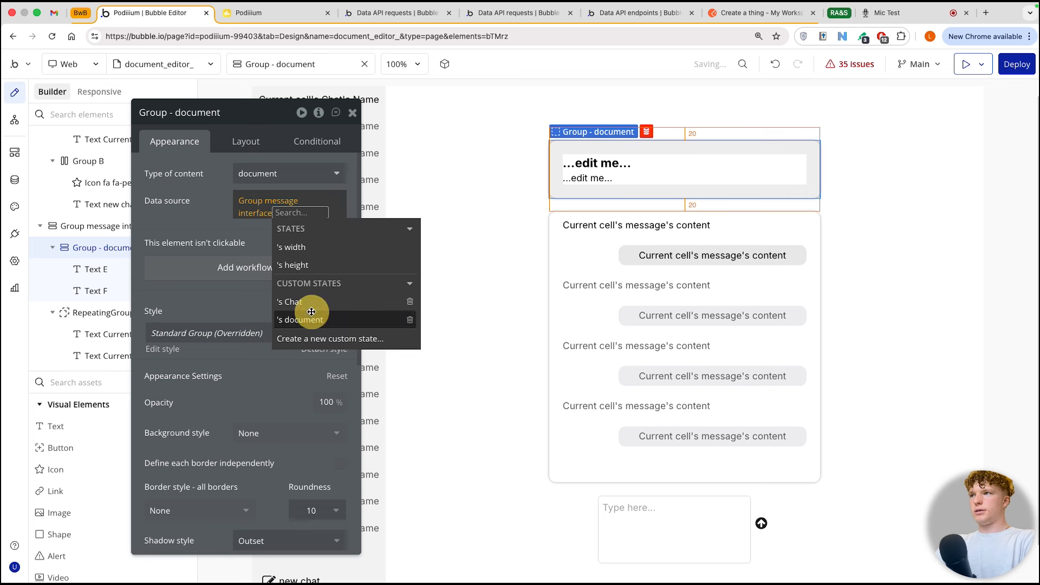
left_click(181, 188)
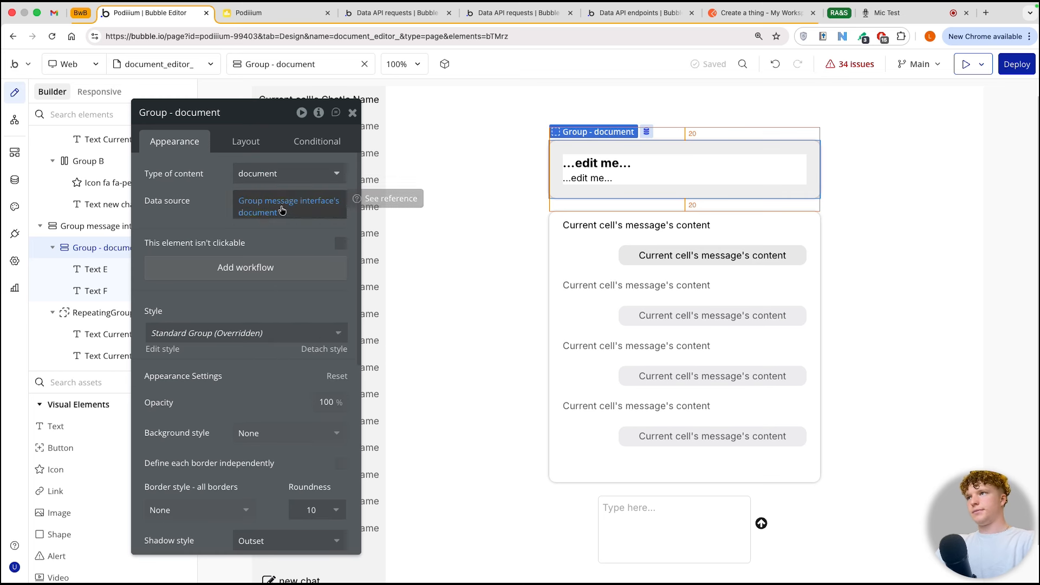
Step: Make Group - document not visible on page load and animate its collapse with the Slide Up/Down style
left_click(256, 148)
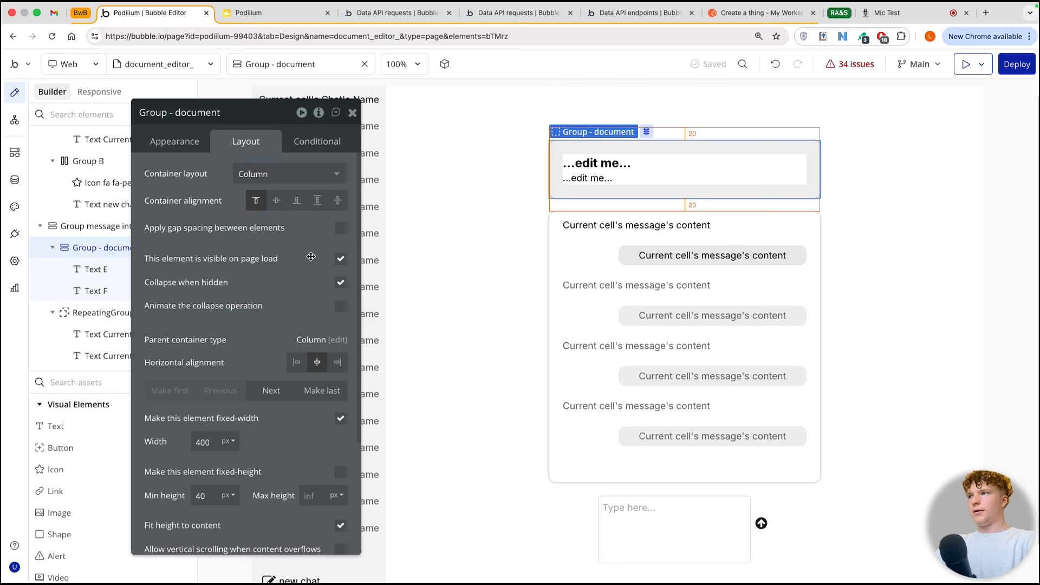
left_click(340, 262)
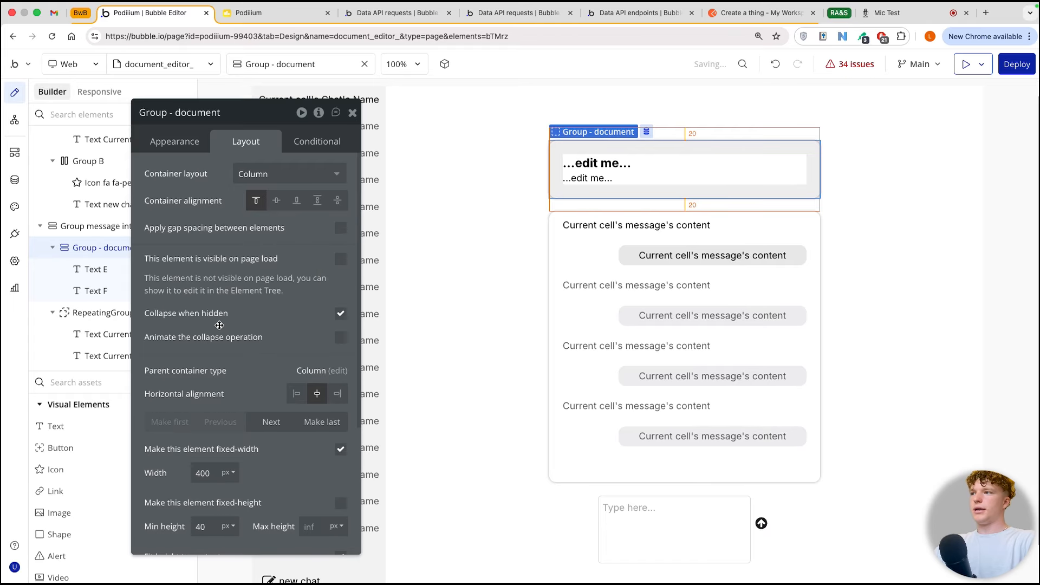
left_click(340, 336)
left_click(278, 362)
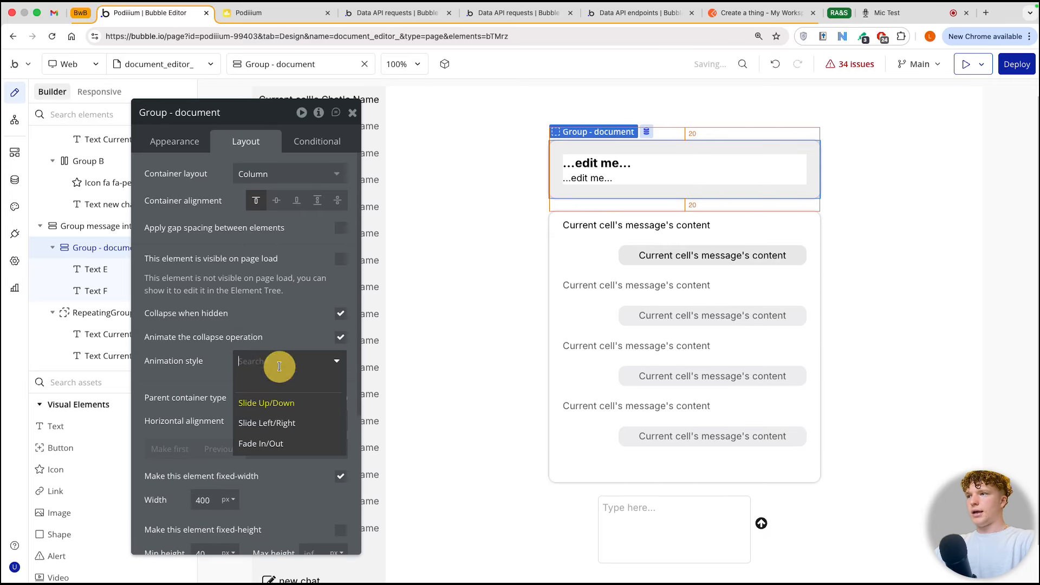
left_click(281, 329)
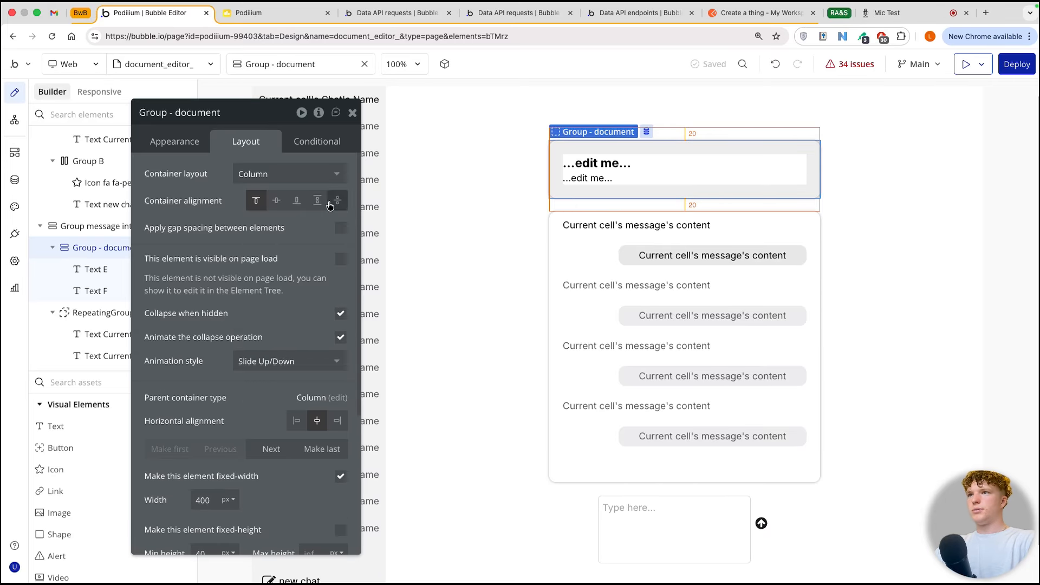
left_click(351, 111)
double_click(438, 186)
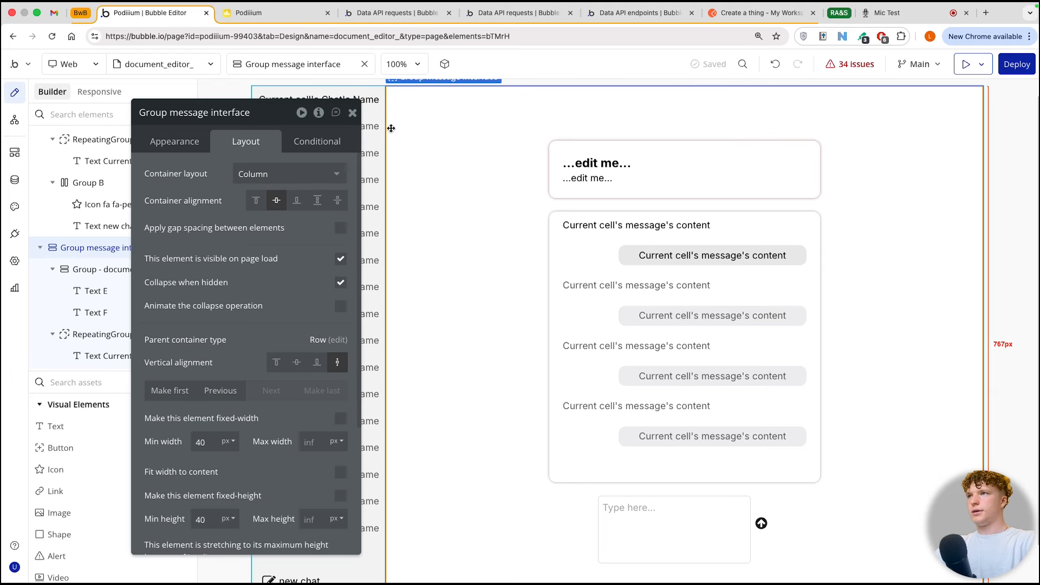
left_click(352, 112)
scroll(444, 147, "down", 1)
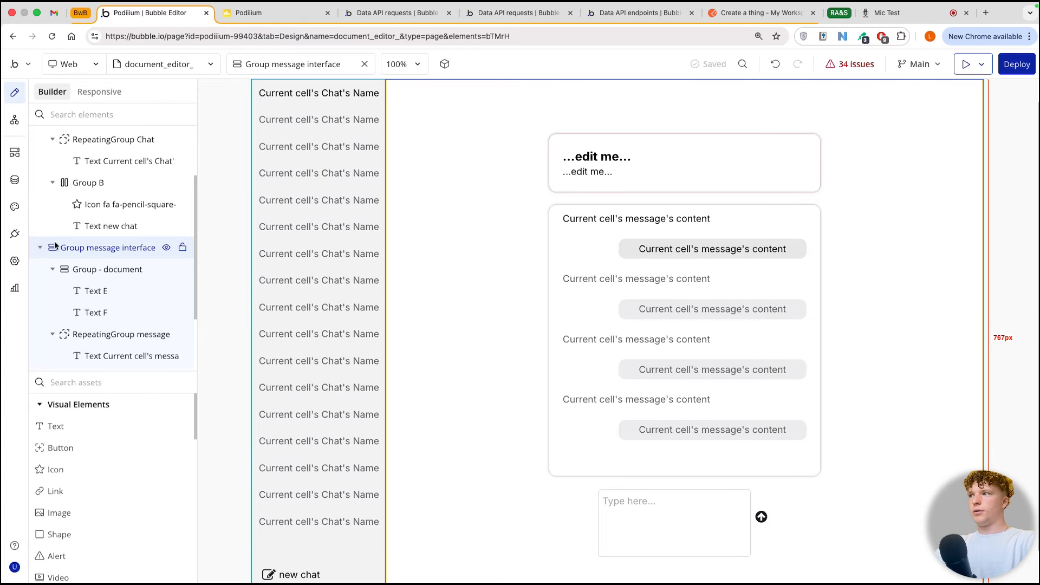
Step: Add another API to the API Connector plugin and name it Open ai tutorial
left_click(15, 235)
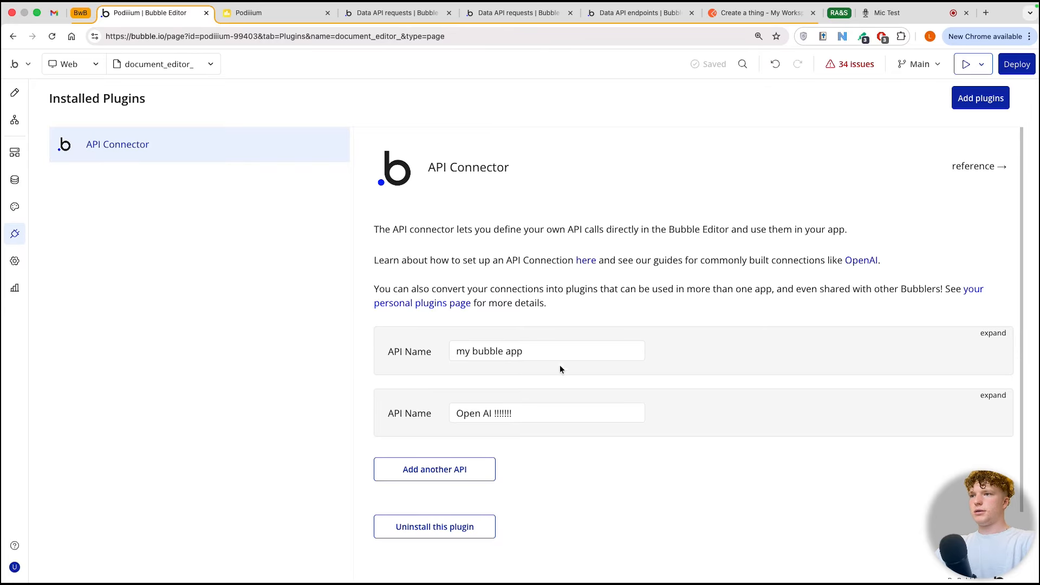
scroll(488, 390, "down", 2)
left_click(448, 391)
scroll(490, 396, "down", 4)
left_click(488, 190)
key("ctrl+a")
key("BackSpace")
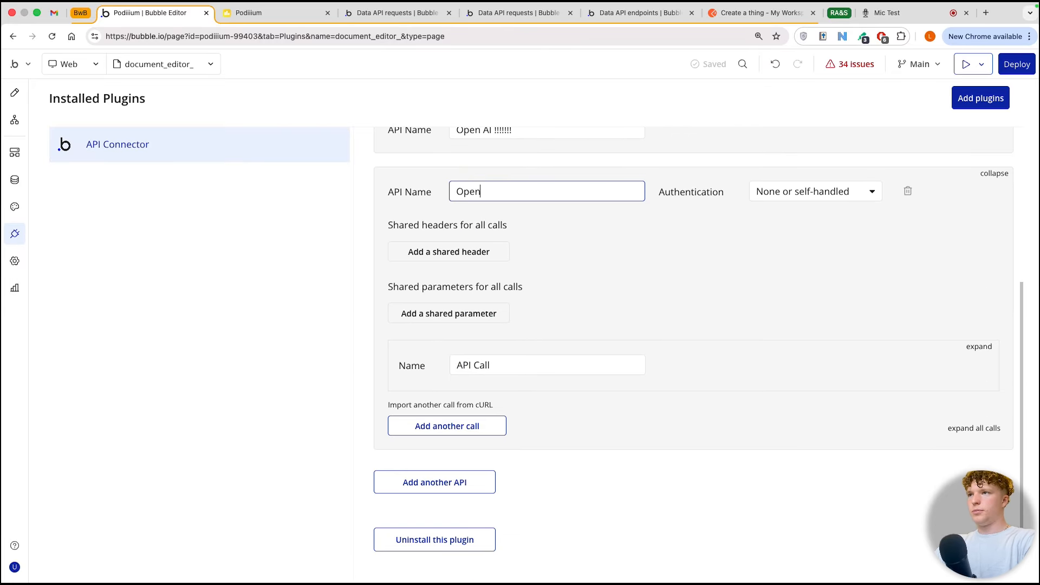
type("Open ai tutorial")
Step: Set the authentication of the Open ai tutorial API to Private key in header
left_click(815, 191)
left_click(796, 252)
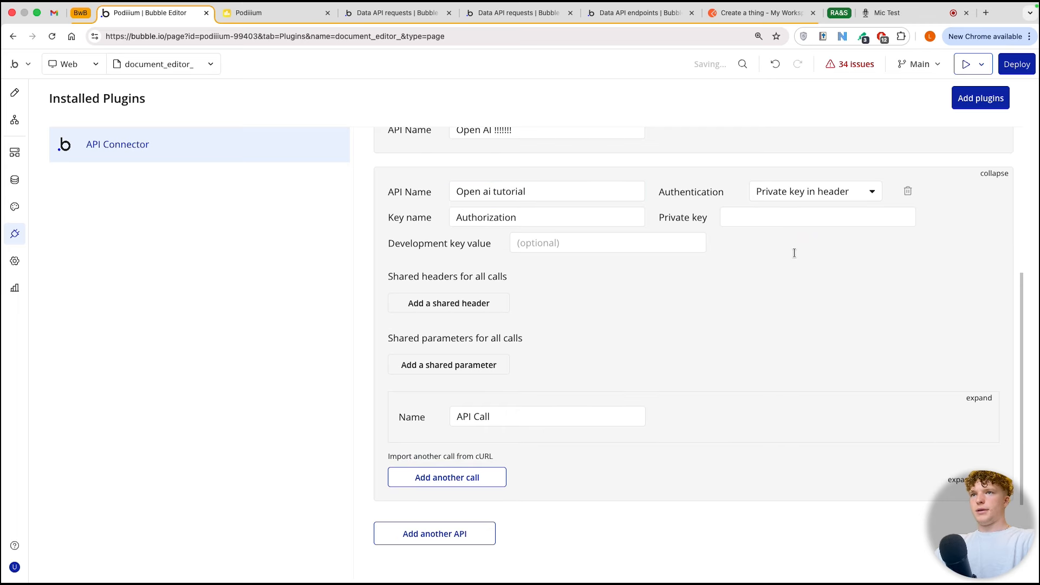
left_click(780, 218)
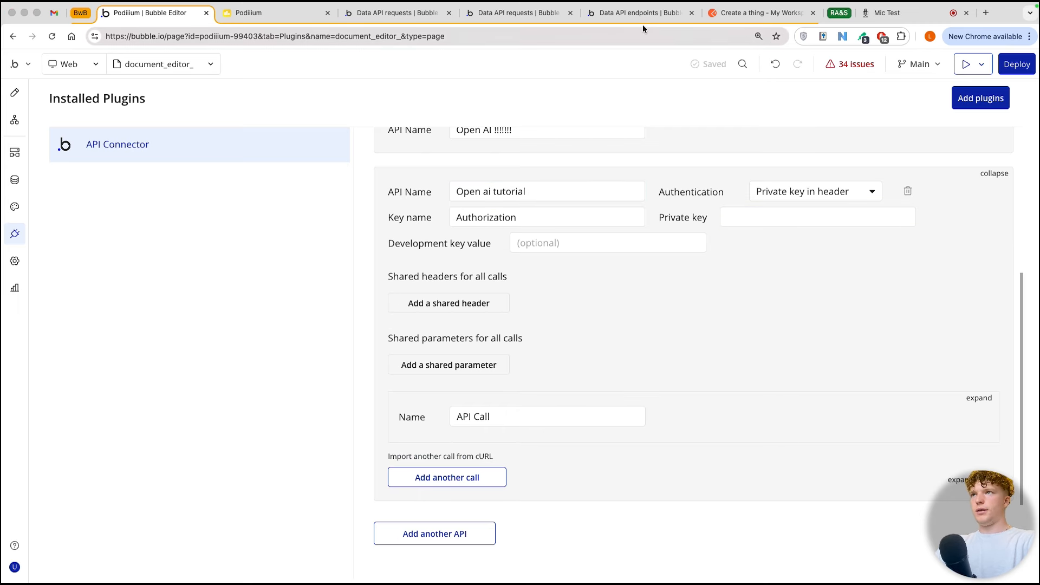
Step: Open the OpenAI Platform in a new browser tab and go to its dashboard's API keys page
key("super+Tab")
left_click(987, 15)
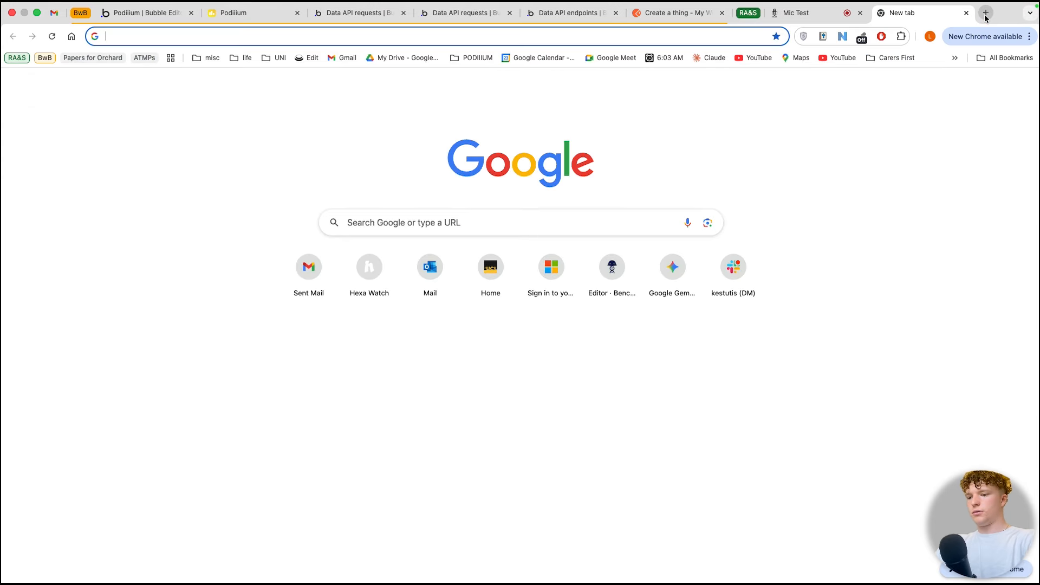
type("open")
key("Return")
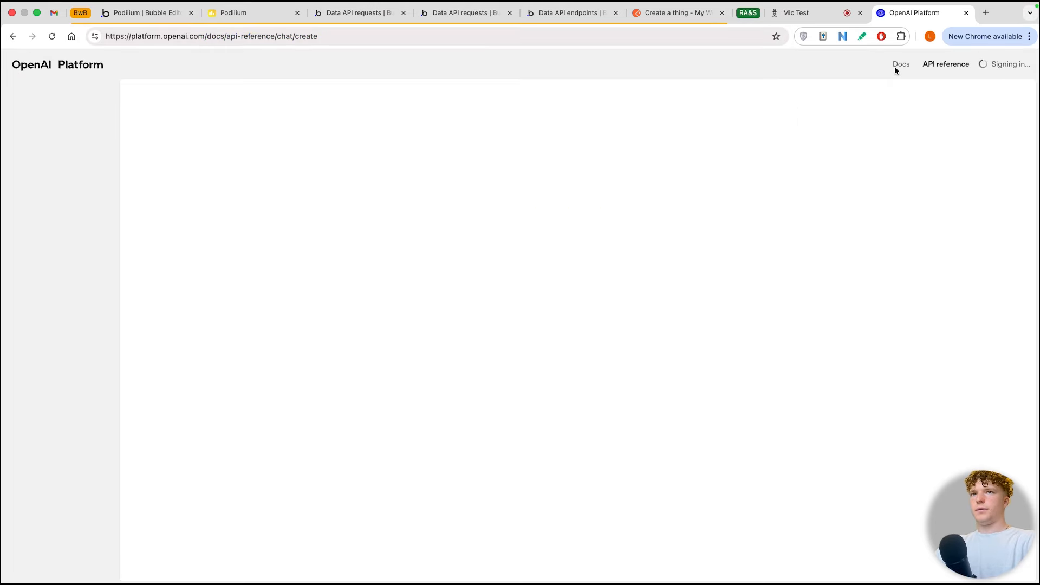
left_click(880, 66)
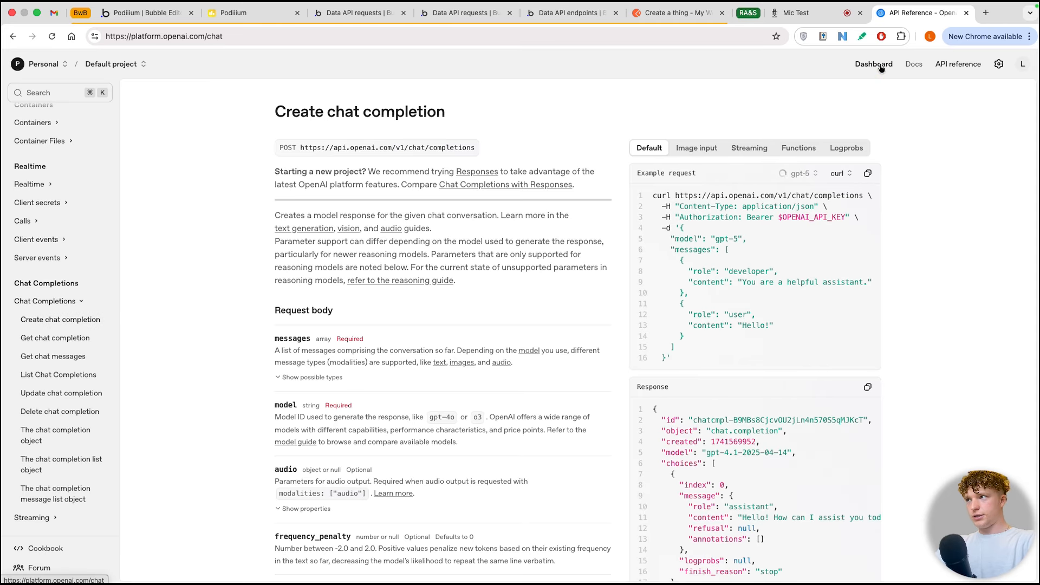
left_click(41, 225)
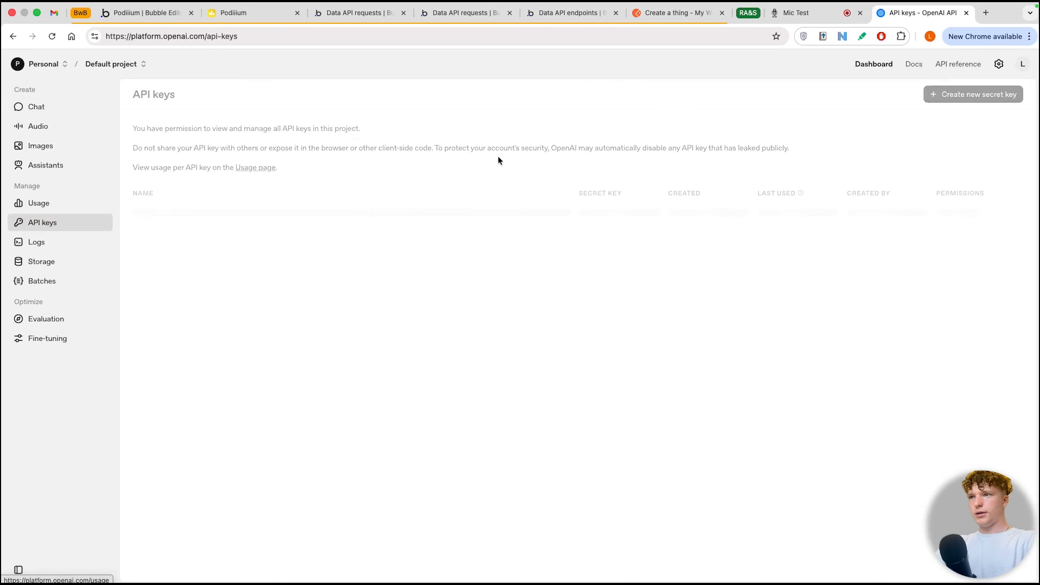
Step: Create a new secret key named document in the Default project and copy it
left_click(974, 94)
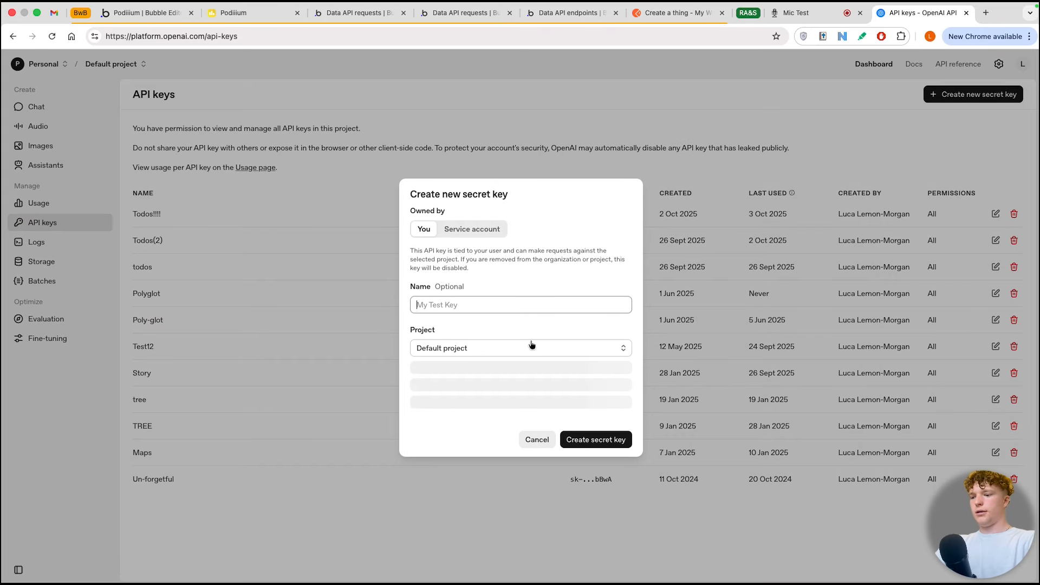
type("document")
left_click(595, 439)
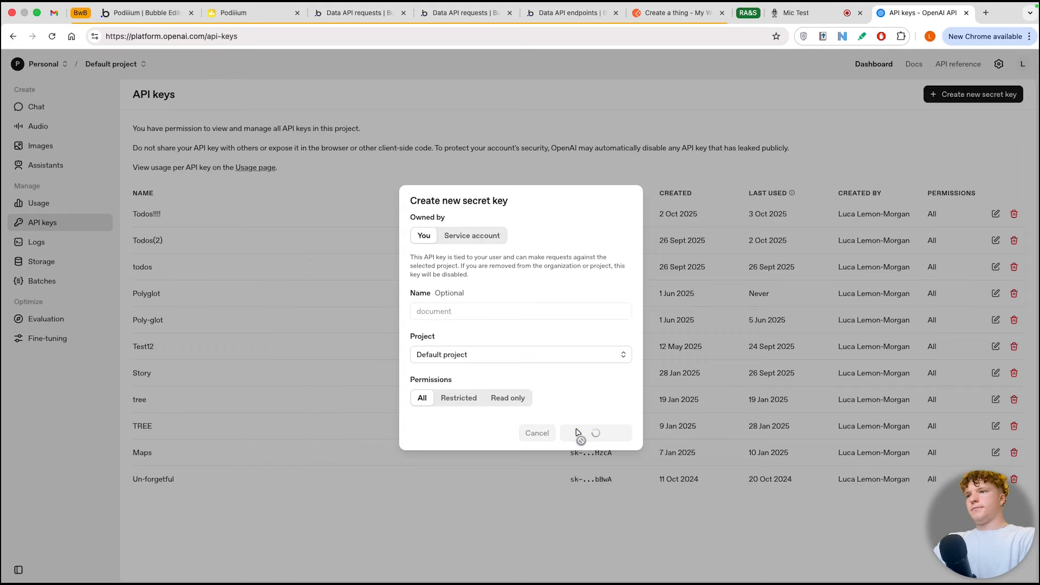
left_click(596, 329)
Step: Switch back to the Bubble editor and enter bearer followed by the copied API key as the API's private key
left_click(161, 20)
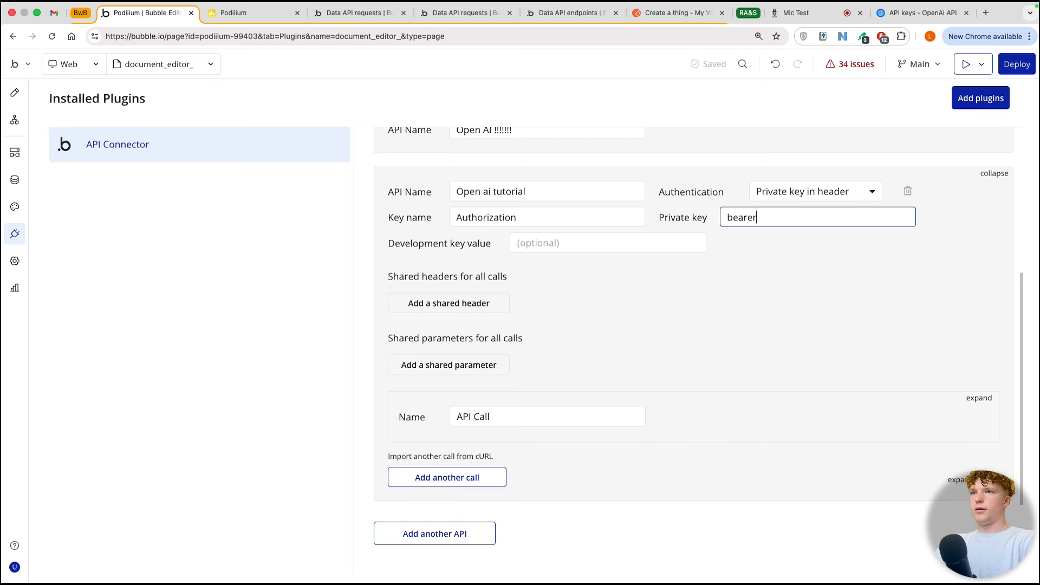
key("super+v")
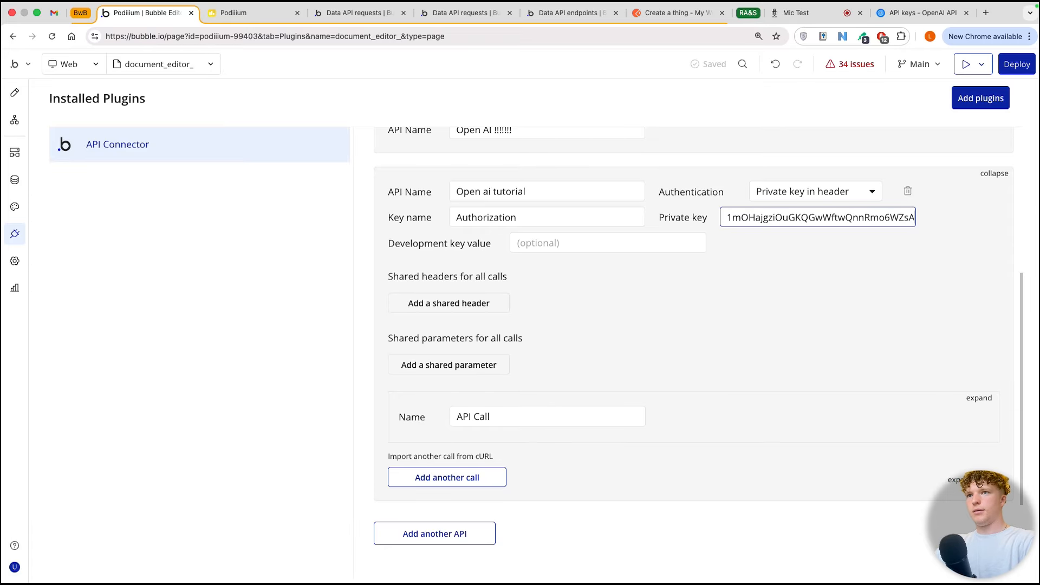
left_click(496, 299)
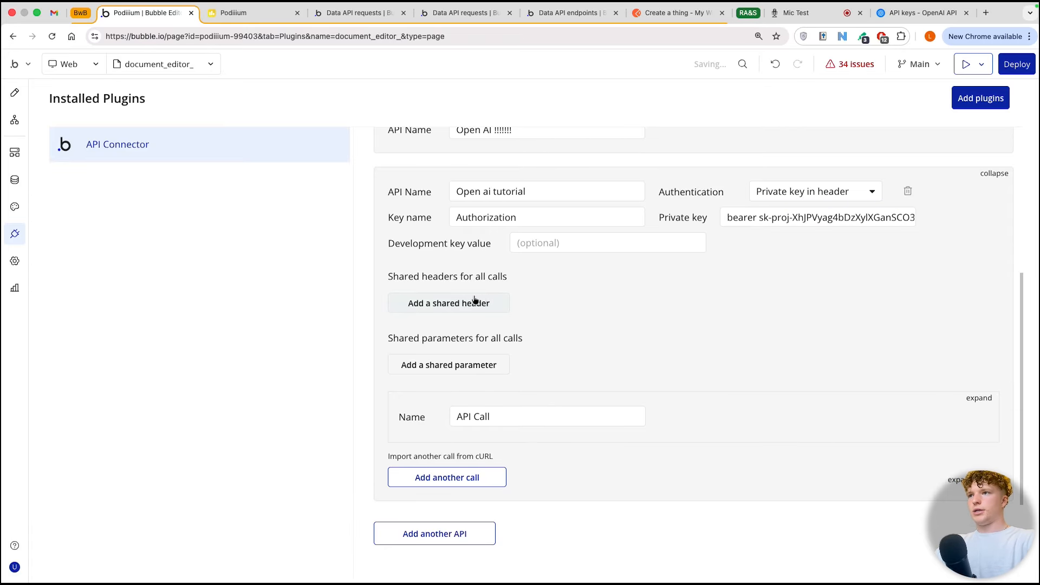
Step: Add a shared header to the Open ai tutorial API with key content-type and value application/json
left_click(475, 302)
left_click(473, 298)
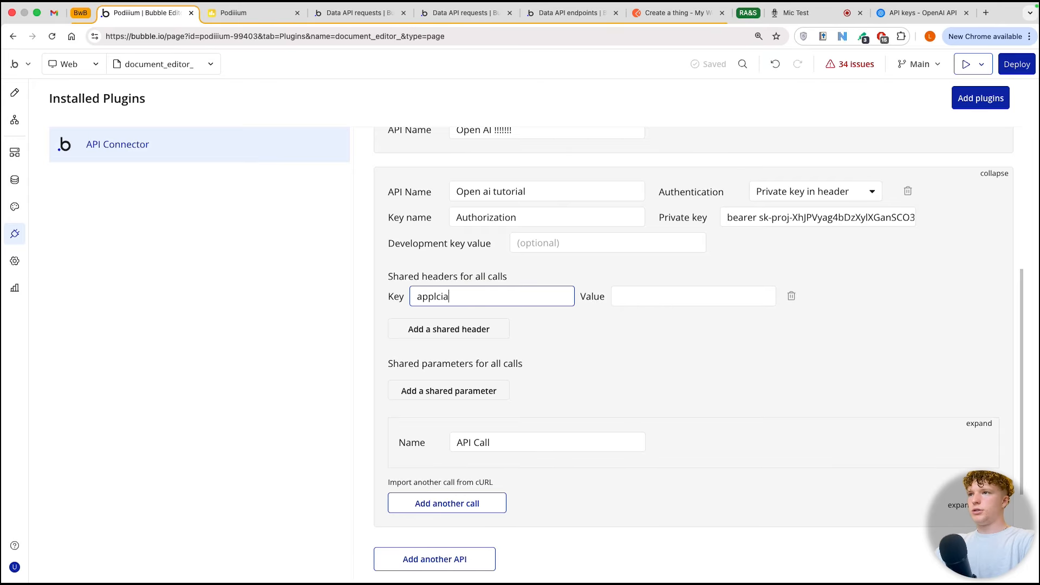
key("super+a")
key("BackSpace")
type("content-type")
left_click(614, 297)
type("a")
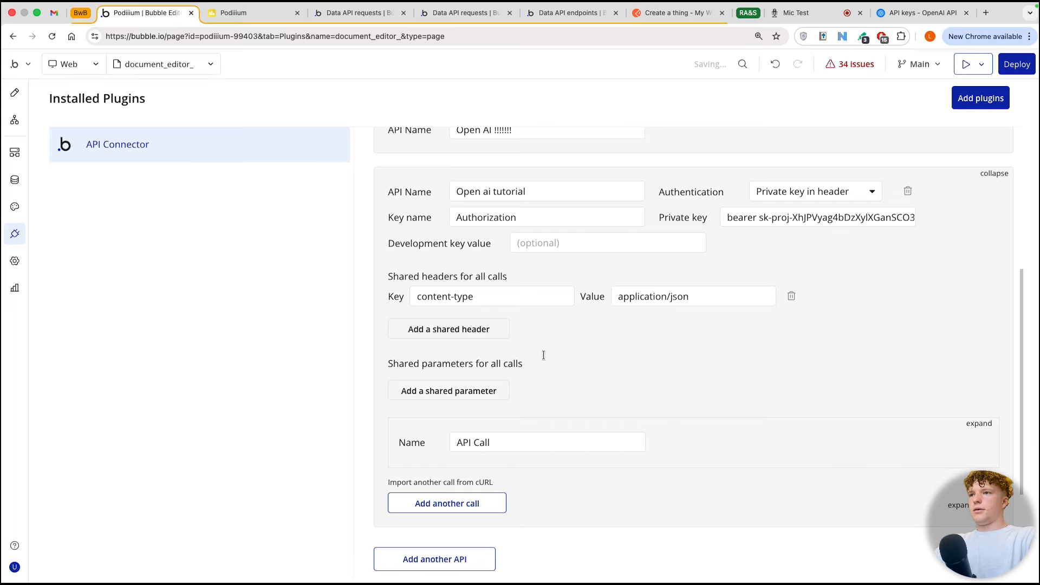
scroll(543, 355, "down", 1)
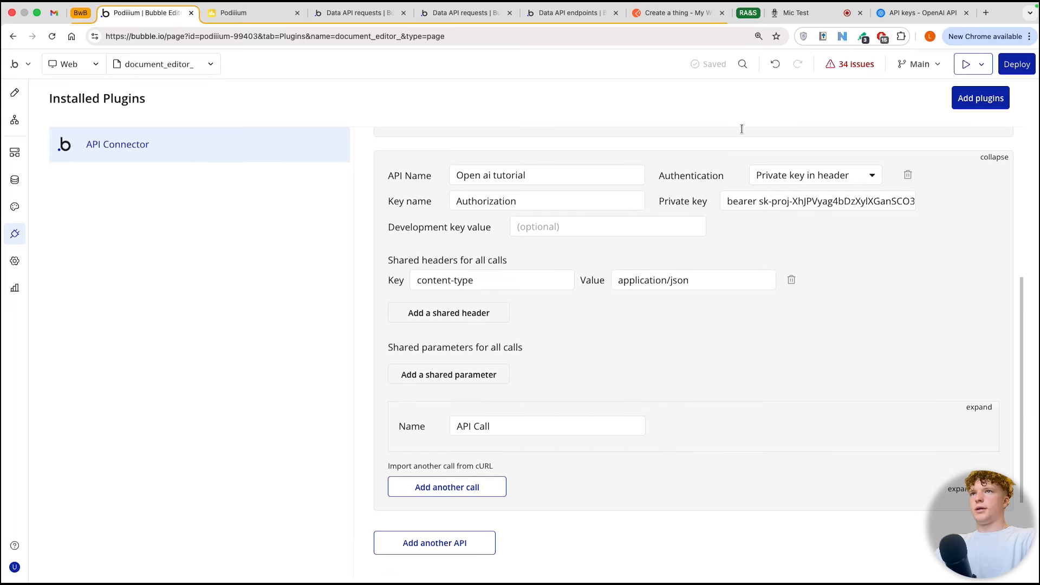
Step: Switch to the OpenAI Platform, dismiss the saved key dialog, and open the API reference page for Create chat completion
left_click(916, 13)
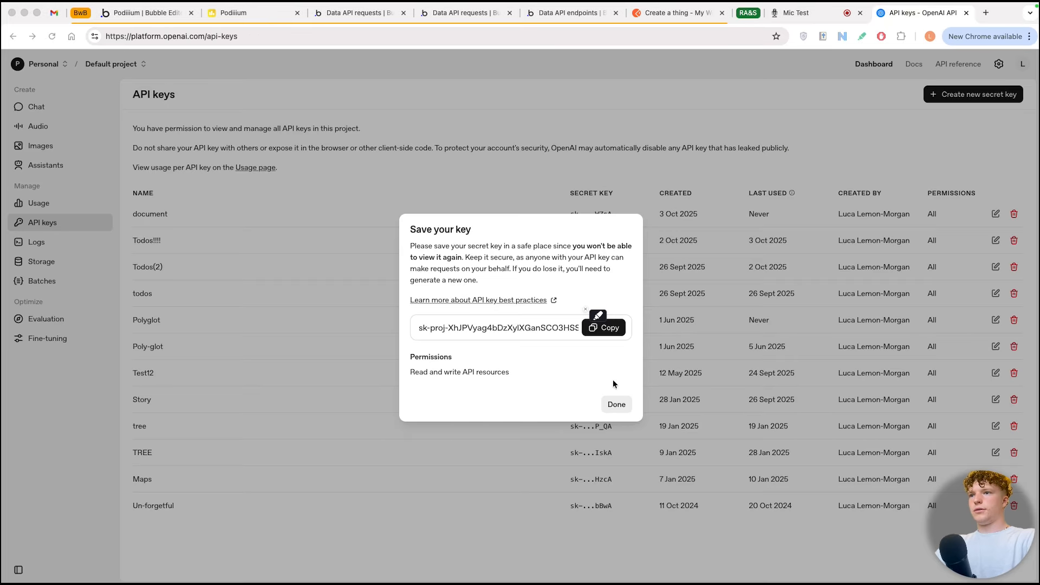
left_click(616, 404)
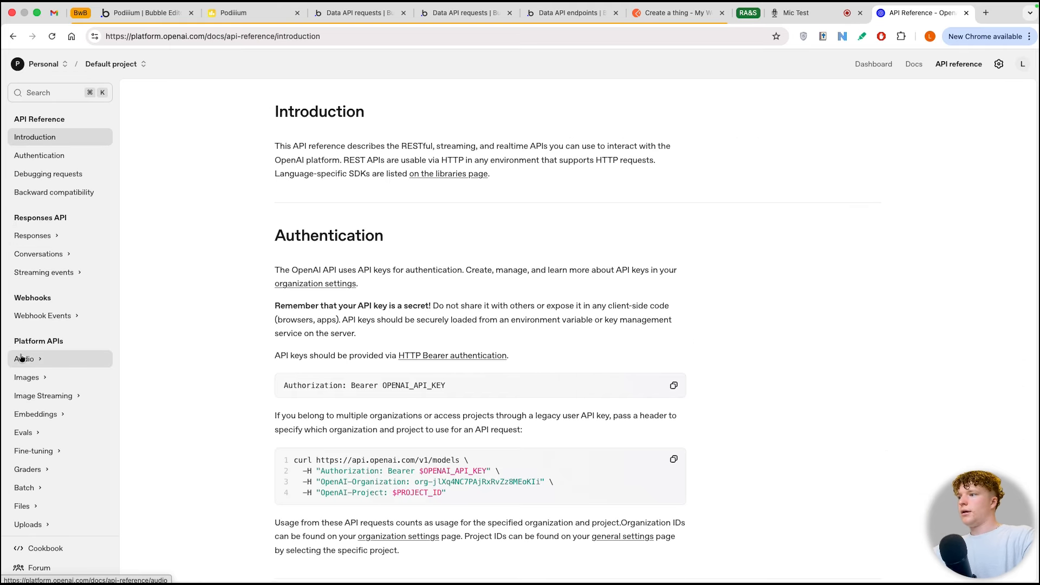
scroll(36, 368, "down", 5)
scroll(35, 372, "down", 3)
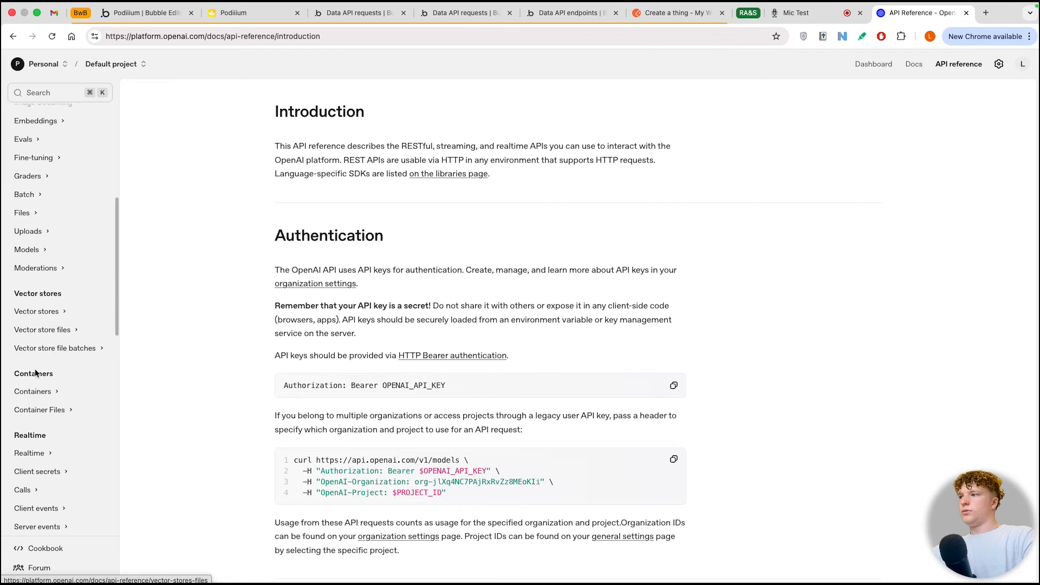
left_click(52, 483)
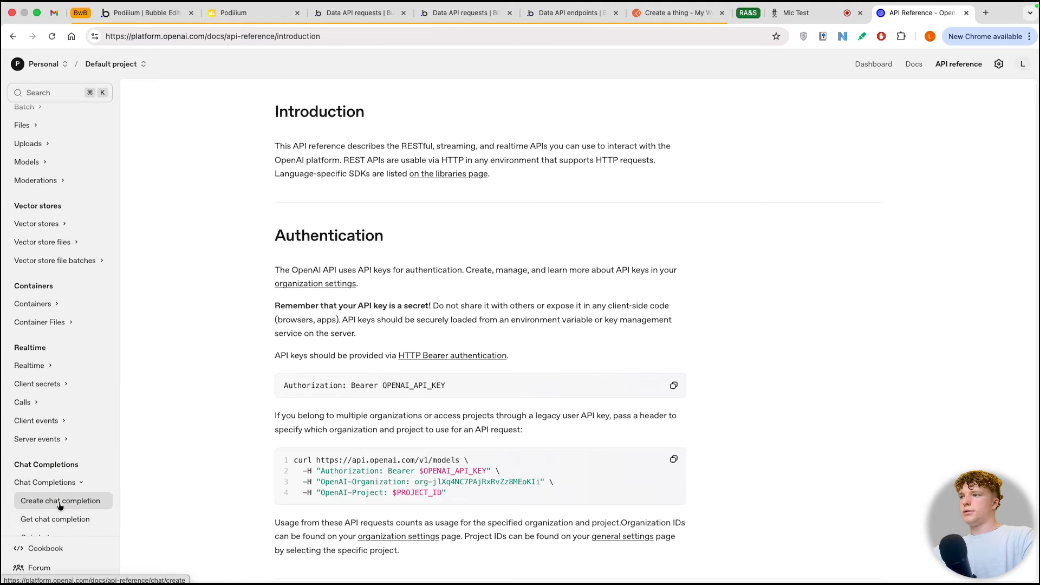
left_click(61, 501)
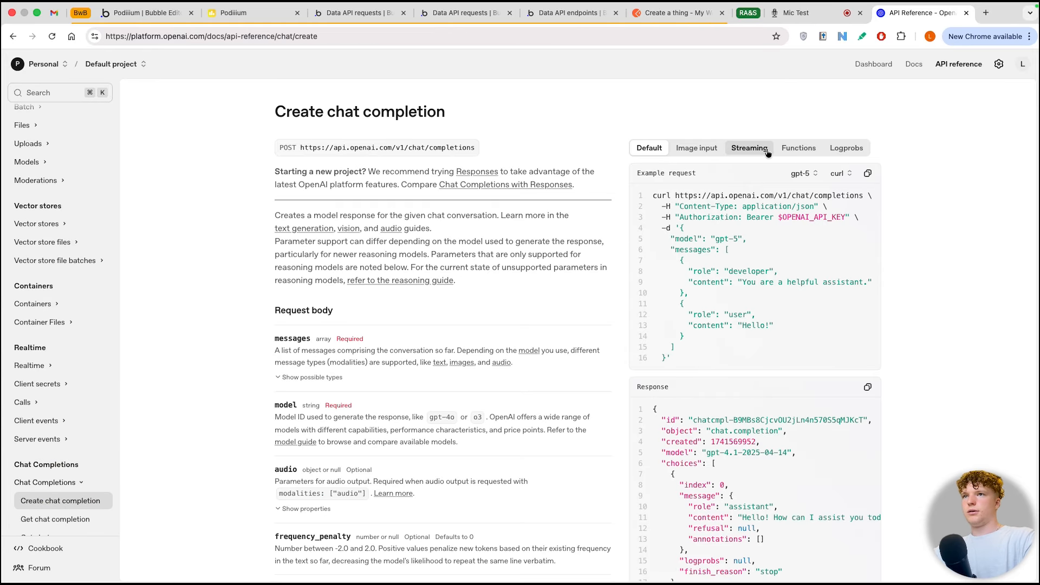
Step: Copy the Functions example cURL request and import it as another call of the Open ai tutorial API in the Bubble editor
left_click(789, 150)
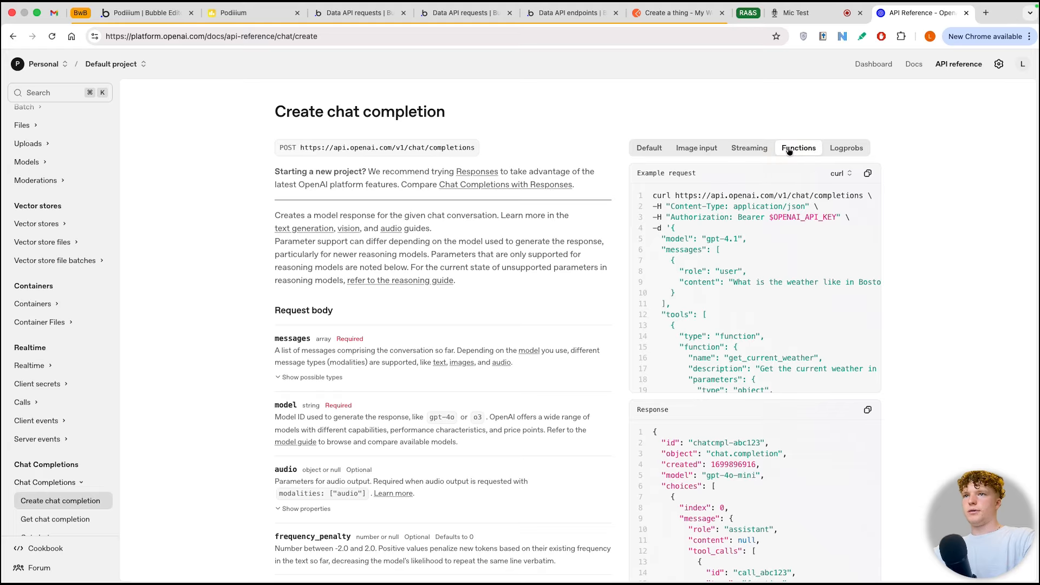
left_click(867, 174)
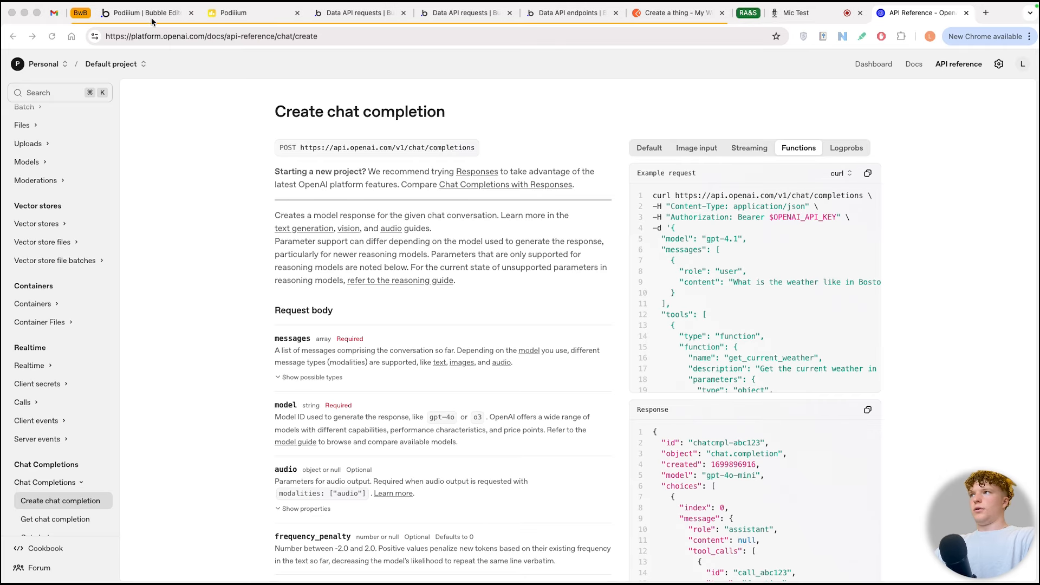
left_click(138, 11)
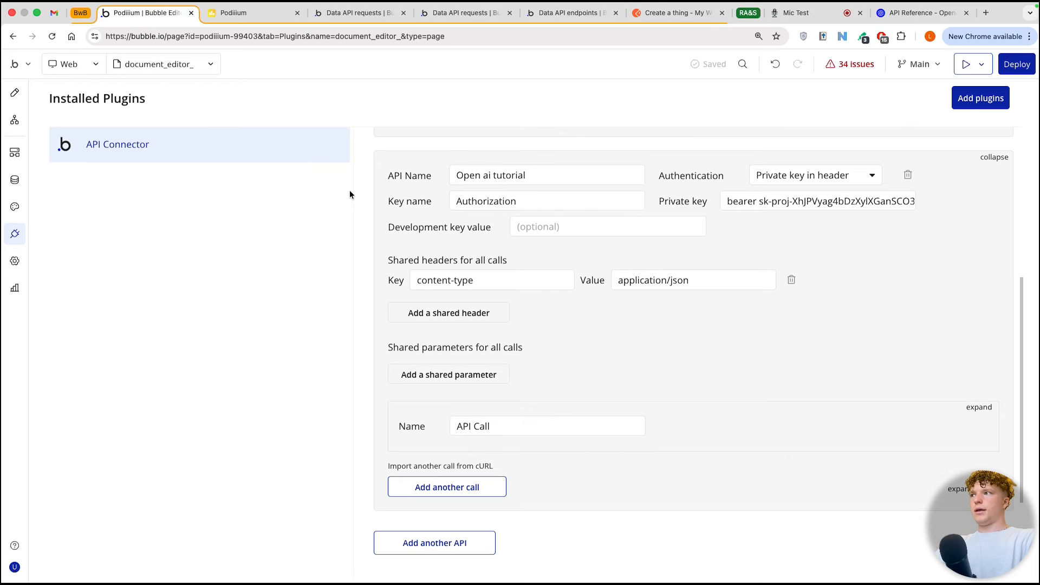
left_click(440, 465)
key("super+v")
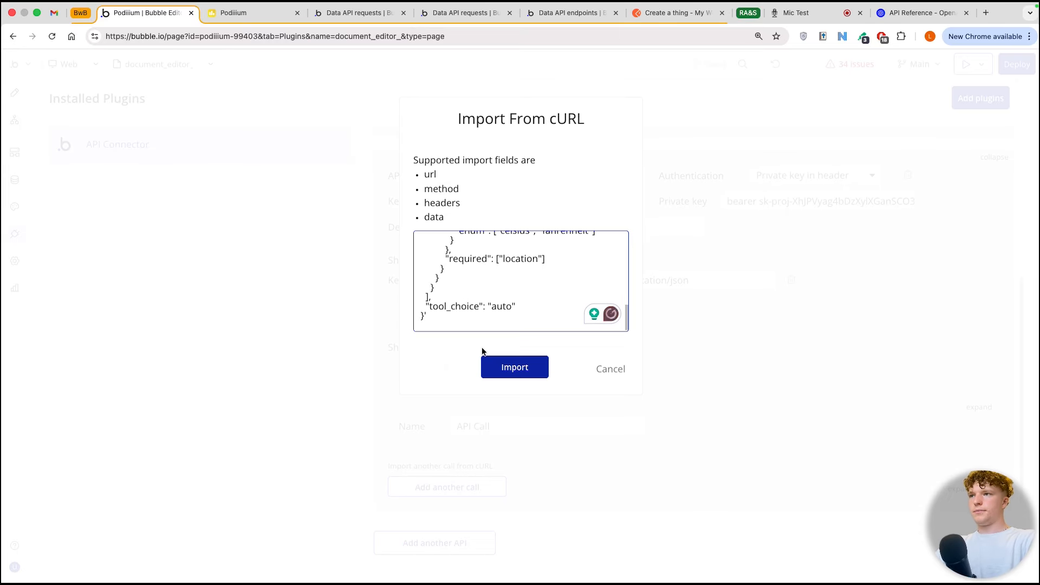
left_click(544, 367)
scroll(545, 368, "down", 3)
scroll(545, 369, "up", 4)
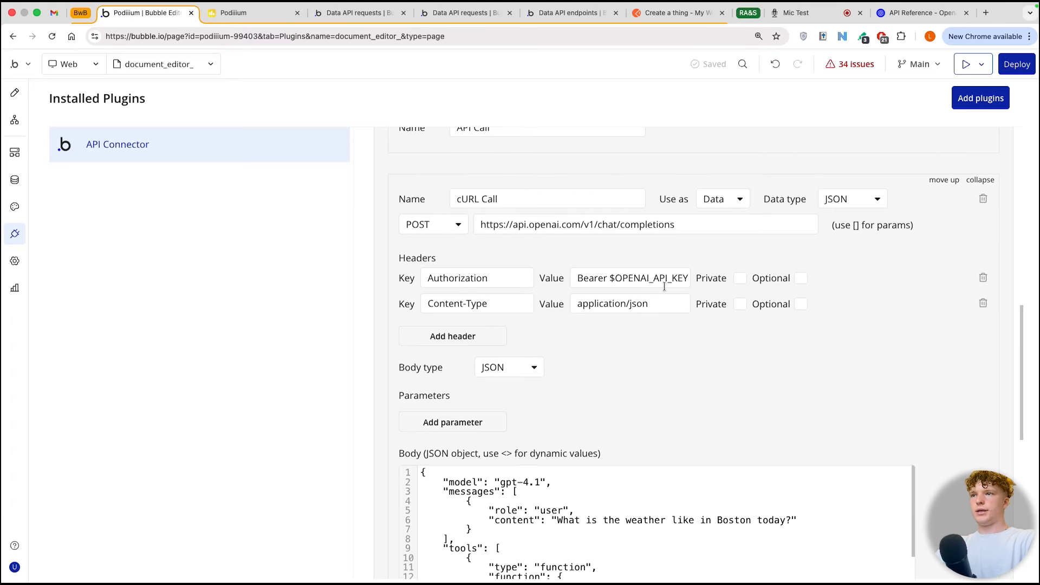
Step: Delete the Authorization and Content-Type headers from the imported cURL call
left_click(982, 278)
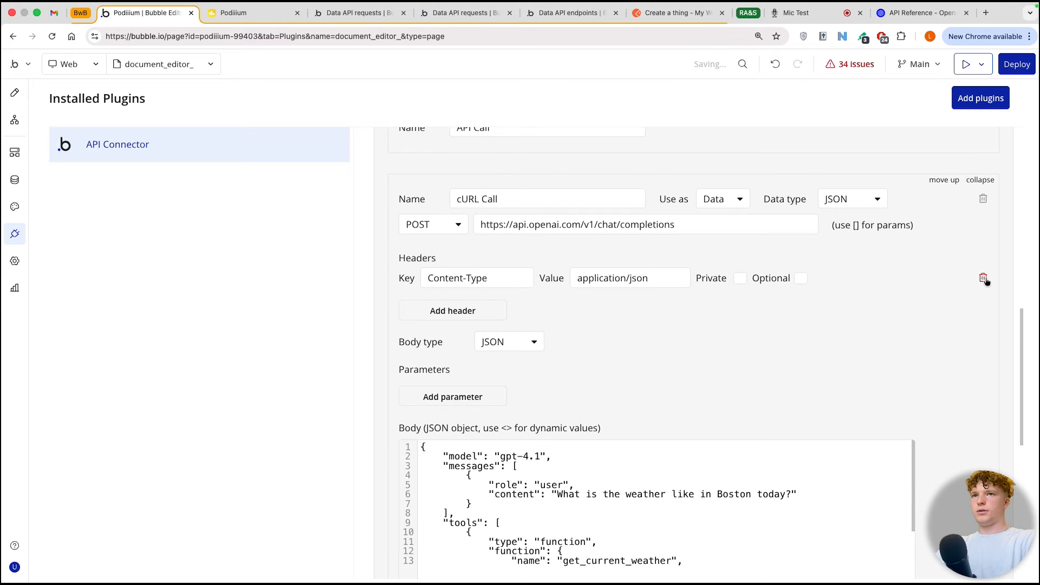
left_click(981, 279)
scroll(643, 298, "up", 1)
left_click_drag(480, 268, 684, 271)
left_click(655, 295)
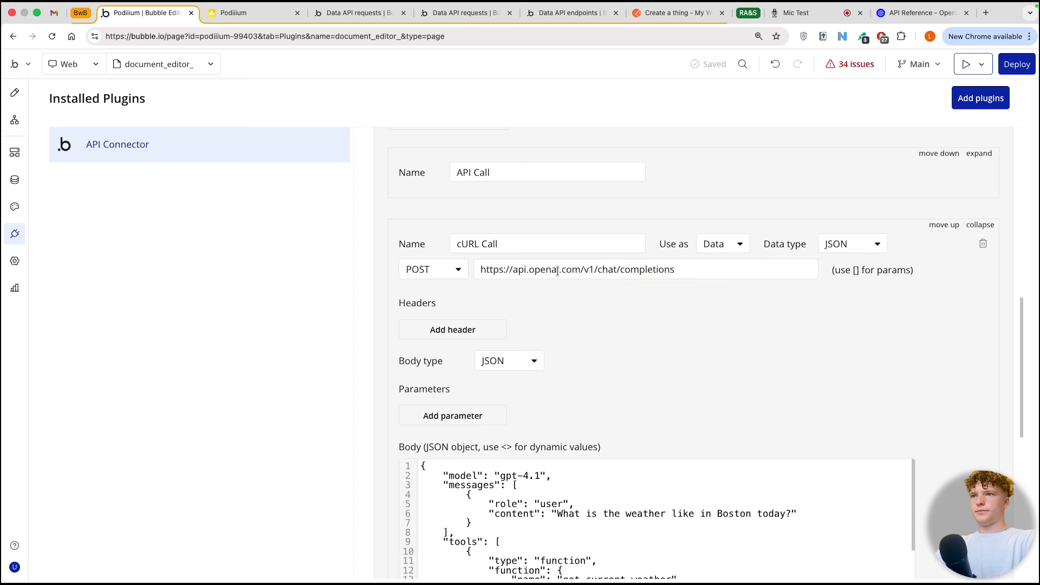
Step: Keep the imported call's method as POST and set it to be used as an Action
left_click(431, 270)
left_click(437, 270)
left_click(724, 245)
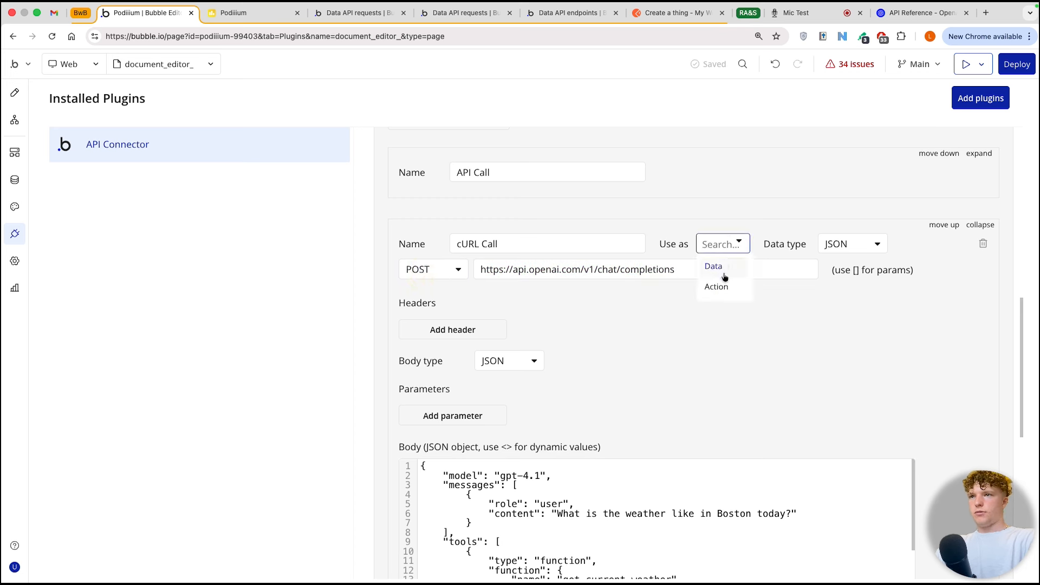
left_click(720, 287)
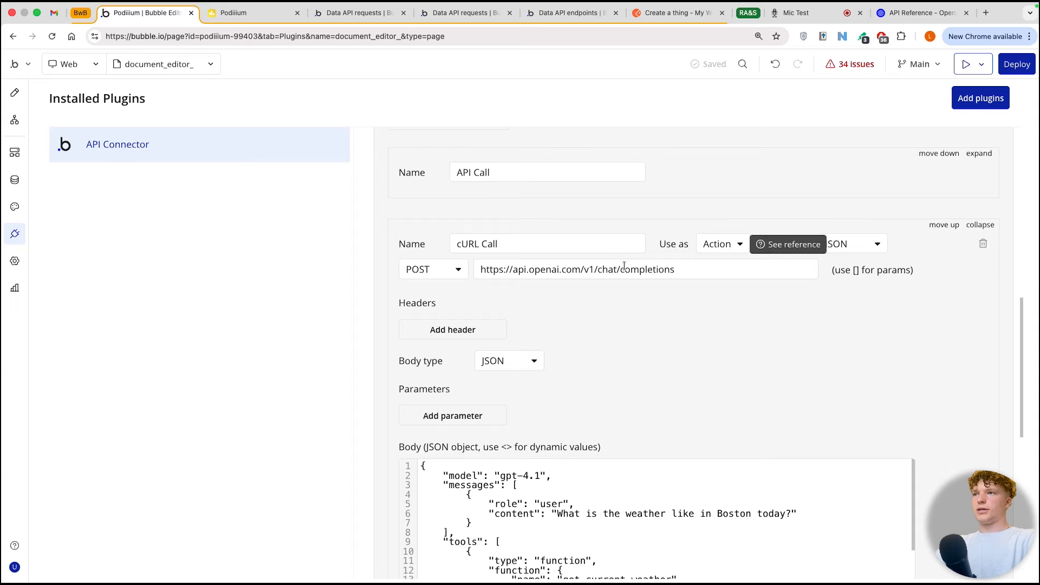
Step: Rename the imported cURL call as functions api call
left_click(539, 240)
key("super+a")
key("BackSpace")
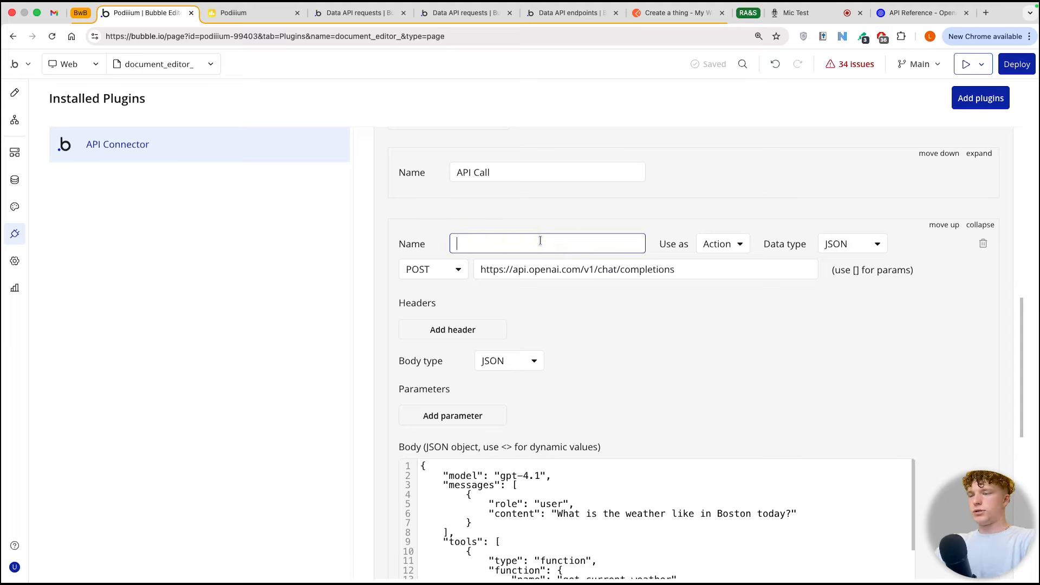
type("fucn")
key("BackSpace")
key("BackSpace")
type("nctions api call")
left_click(564, 305)
Step: Examine the function definition in the call's JSON body, including its name, description, parameters and properties
scroll(563, 304, "down", 5)
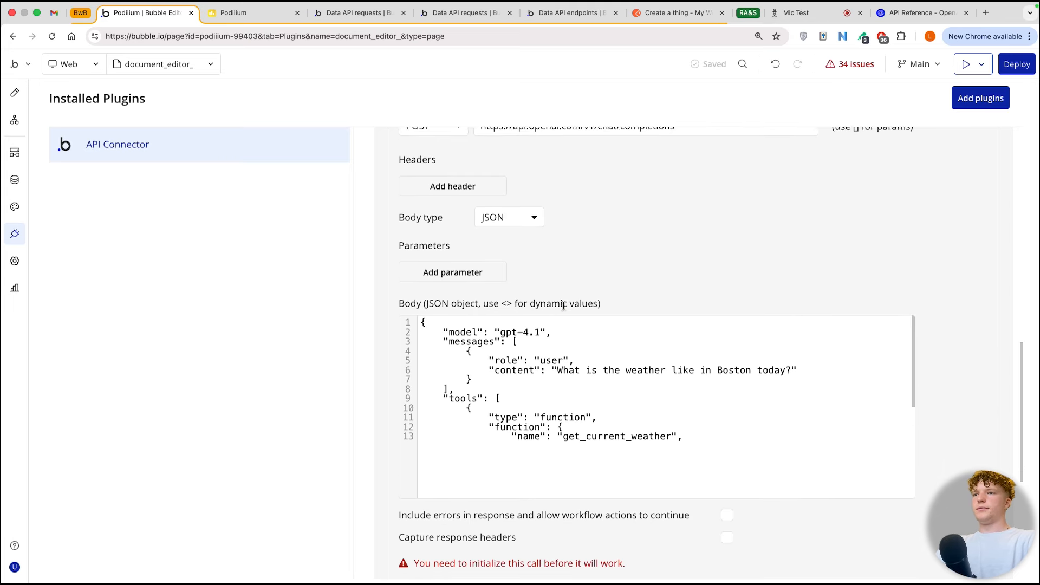
left_click(532, 379)
scroll(532, 379, "down", 3)
left_click(530, 360)
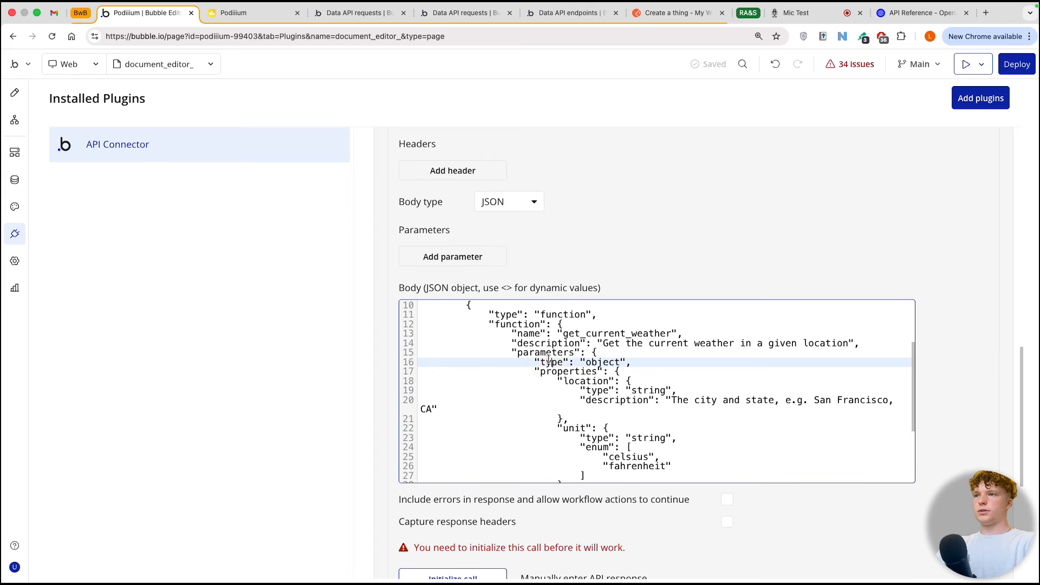
left_click_drag(489, 331, 616, 388)
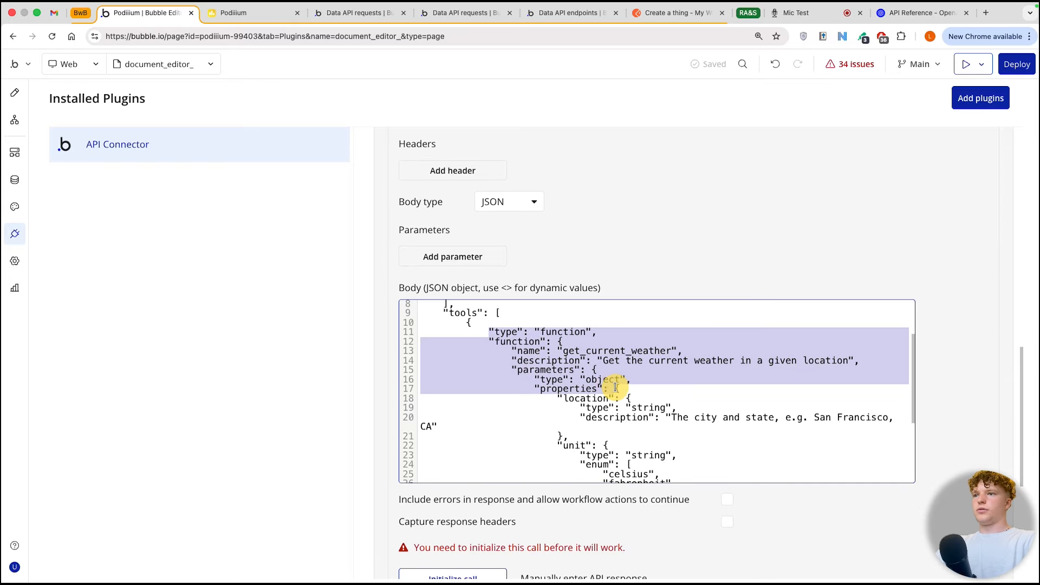
left_click(570, 370)
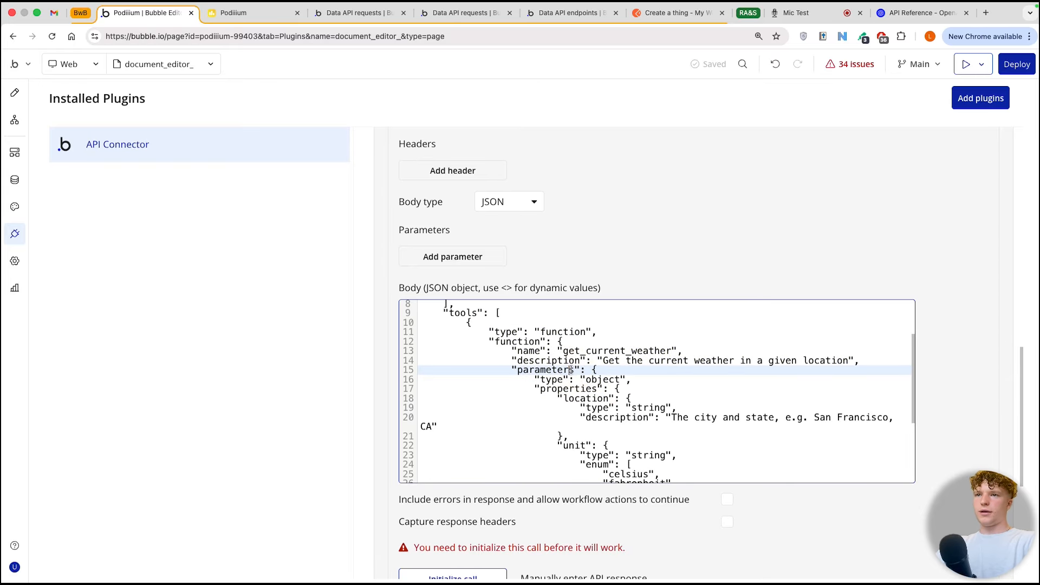
left_click(551, 400)
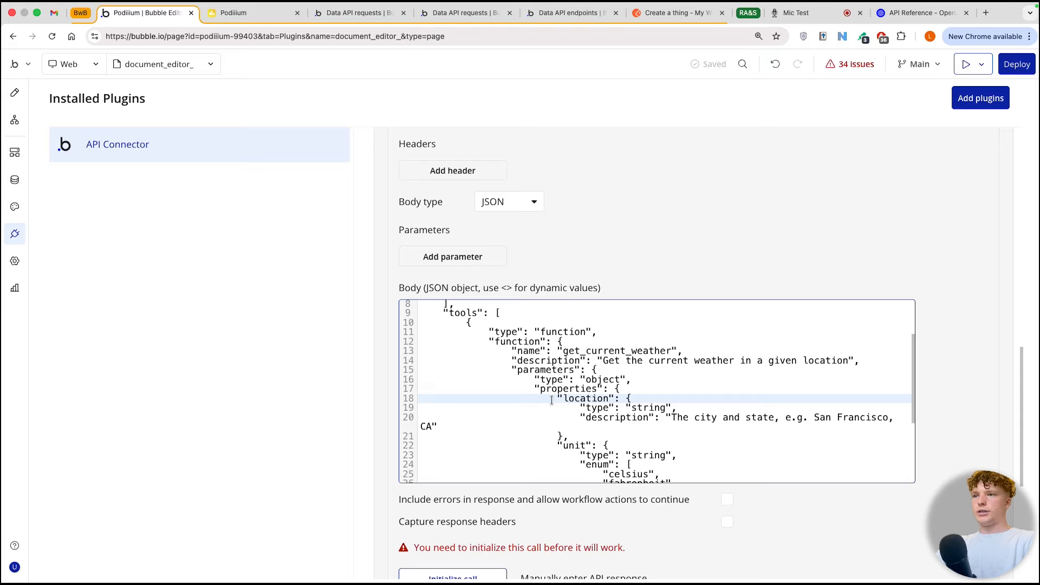
scroll(551, 399, "down", 3)
scroll(551, 400, "up", 2)
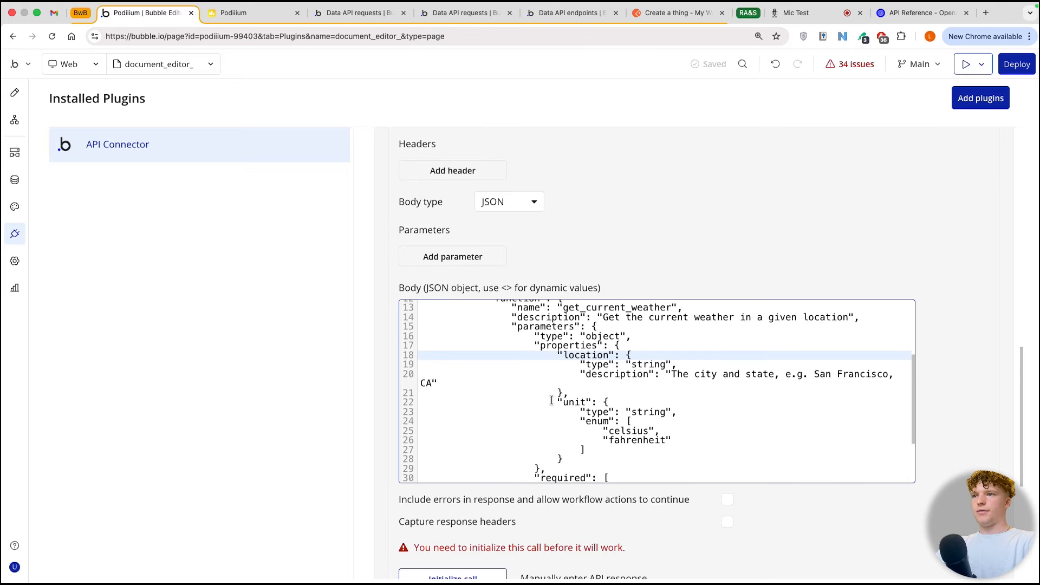
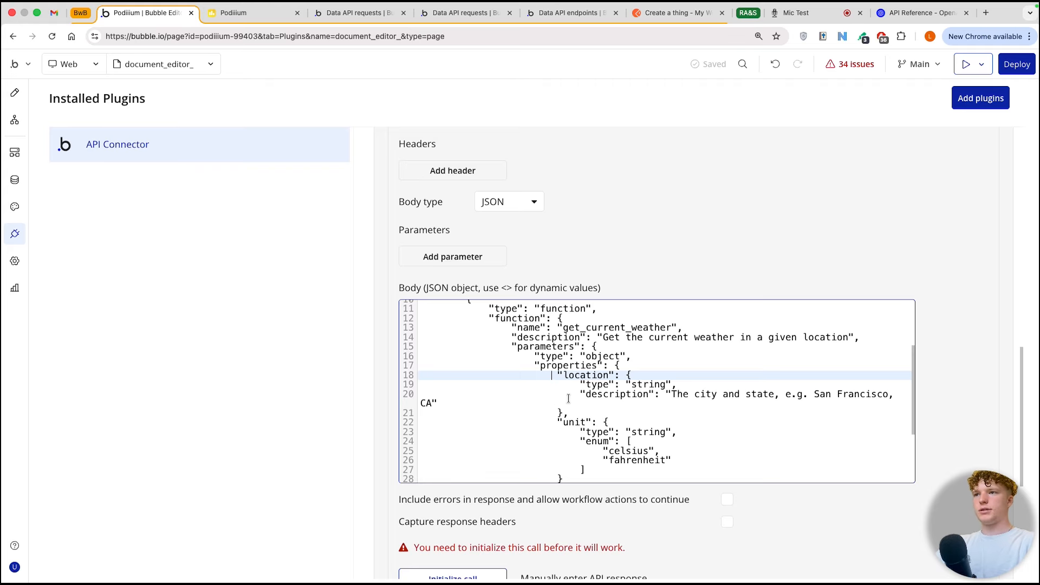
Step: Rename the get_current_weather function in the JSON body as "create document"
left_click(568, 398)
scroll(553, 382, "up", 2)
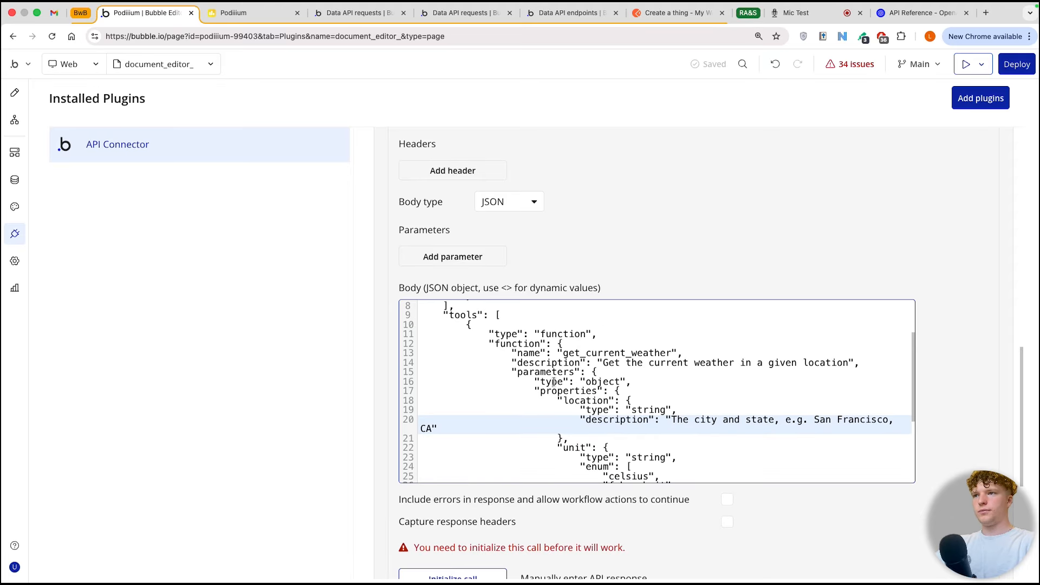
left_click(564, 372)
left_click_drag(563, 353, 674, 352)
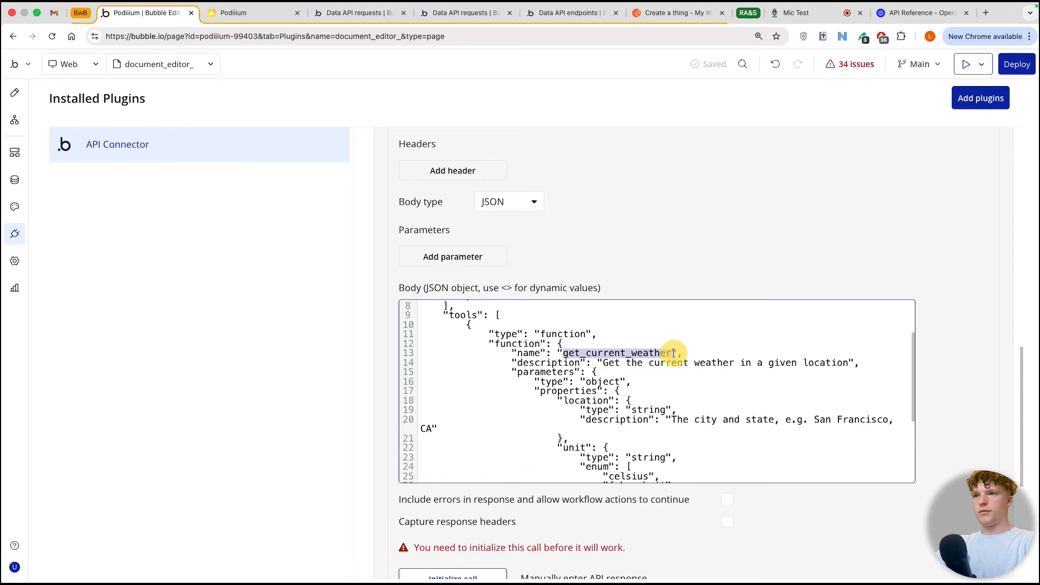
key("BackSpace")
type("create")
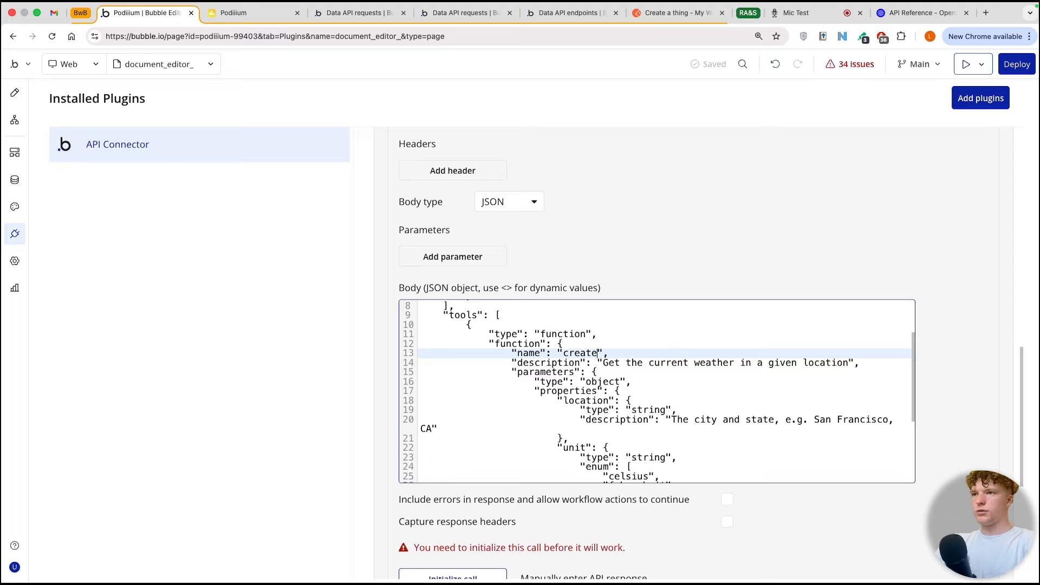
type(" document")
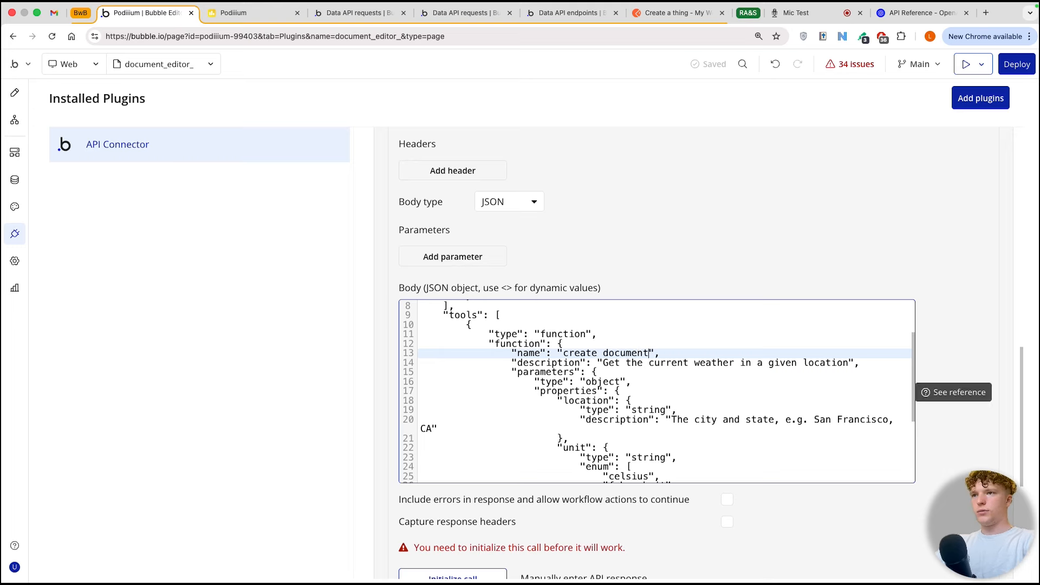
Step: Set the function's description to "when the user asks, create a document that is a json object that contains a title and document body"
left_click_drag(608, 363, 848, 363)
key("BackSpace")
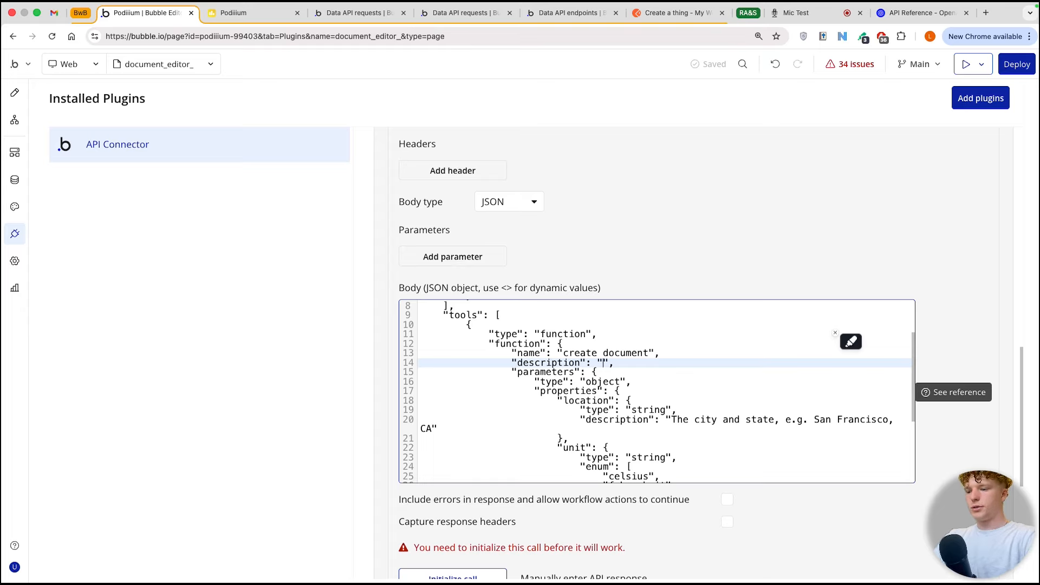
type("when the user a")
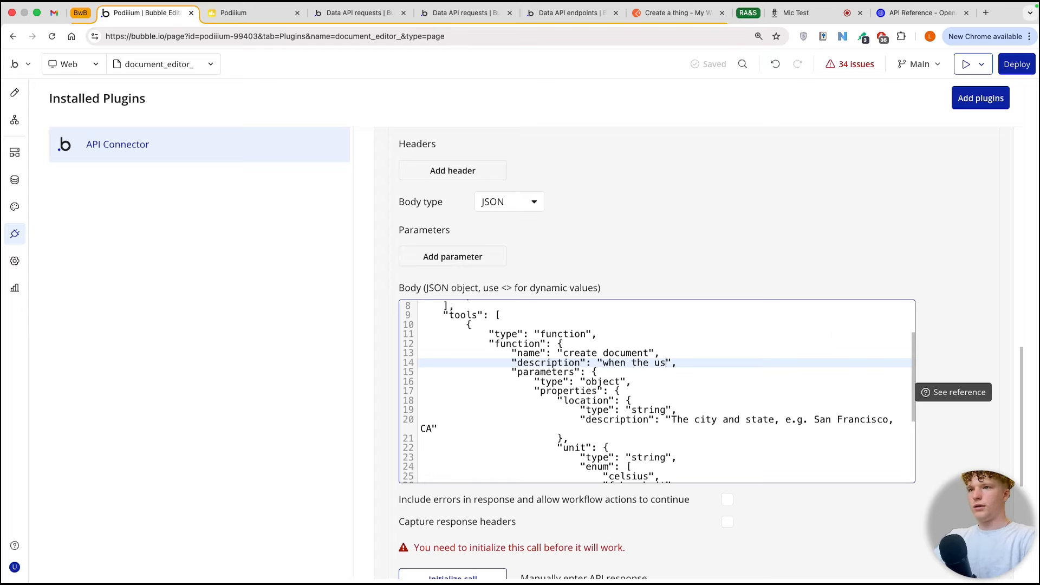
type("sks, create a ")
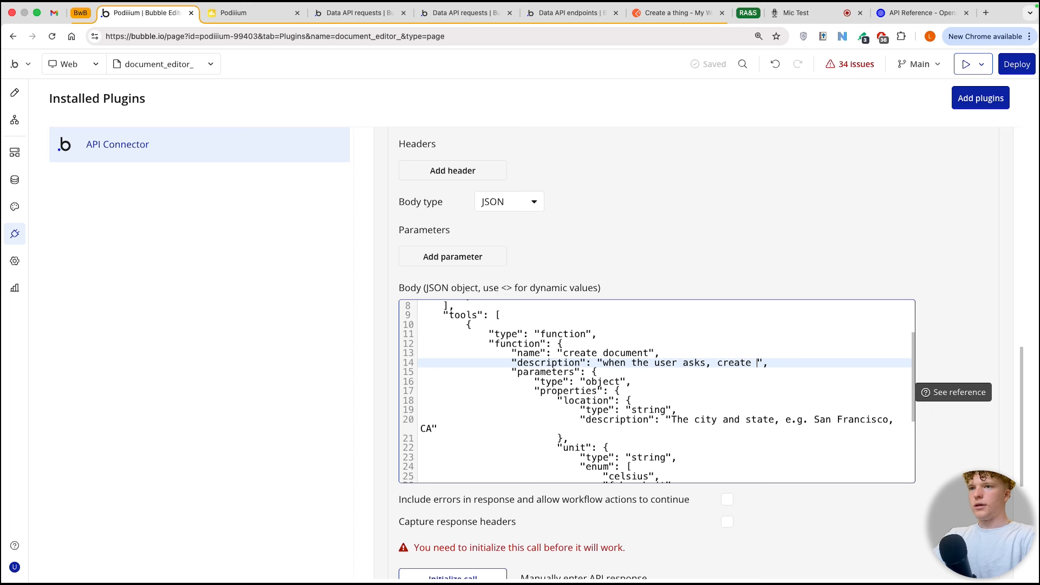
type("document ")
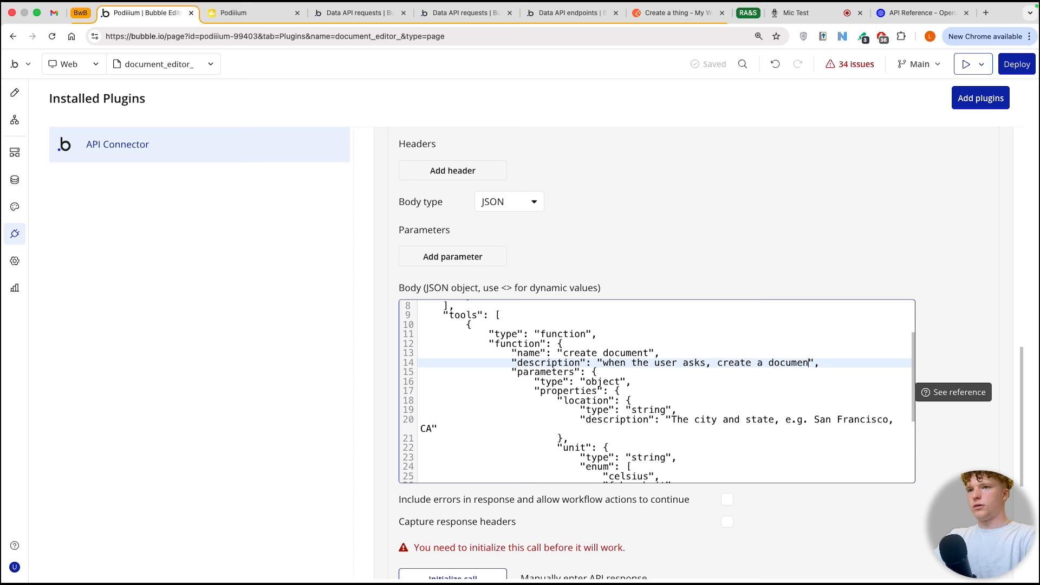
type("that is for")
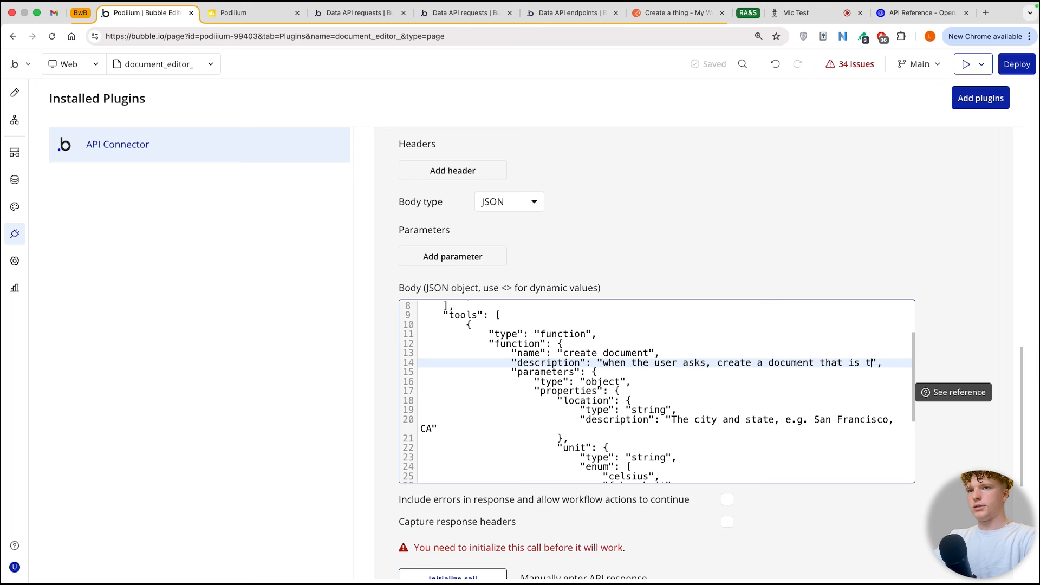
key("BackSpace")
key("BackSpace")
key("BackSpace")
key("BackSpace")
key("BackSpace")
key("BackSpace")
key("BackSpace")
key("BackSpace")
key("BackSpace")
key("BackSpace")
key("BackSpace")
type("that is a json ob")
type("ject that contains a")
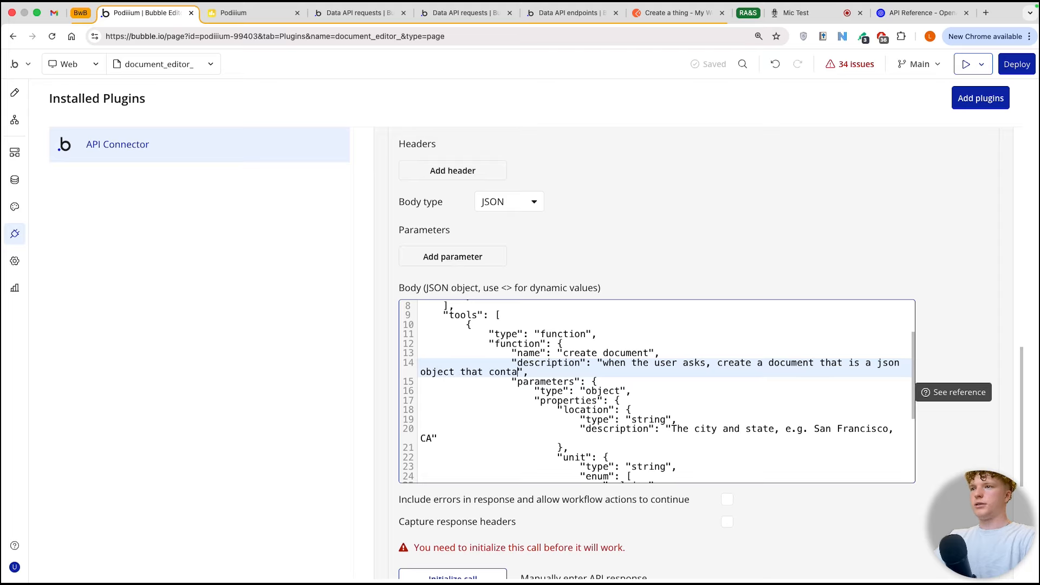
type(" title and")
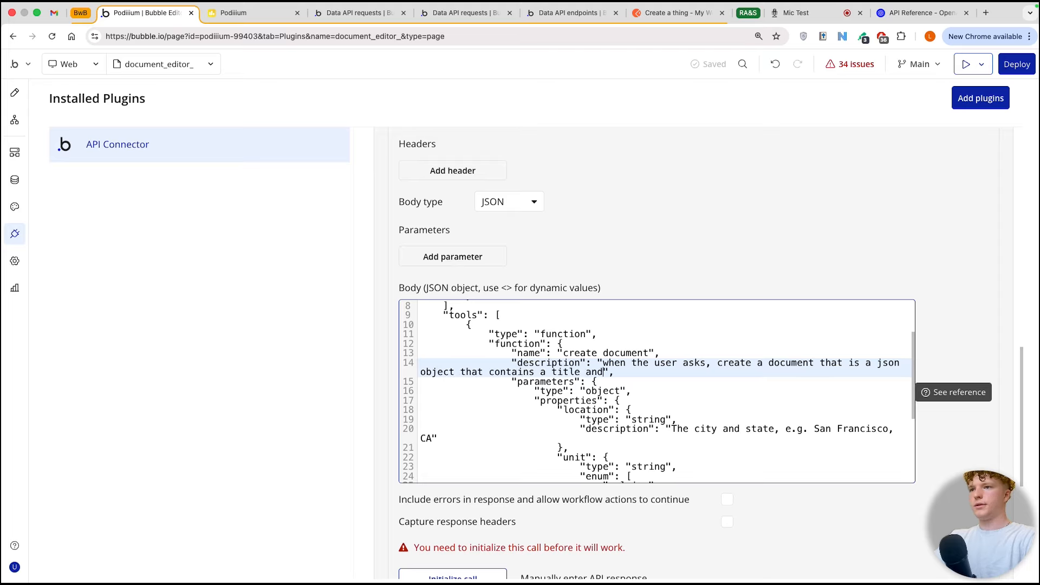
type(" document bodt")
key("BackSpace")
key("BackSpace")
type("y")
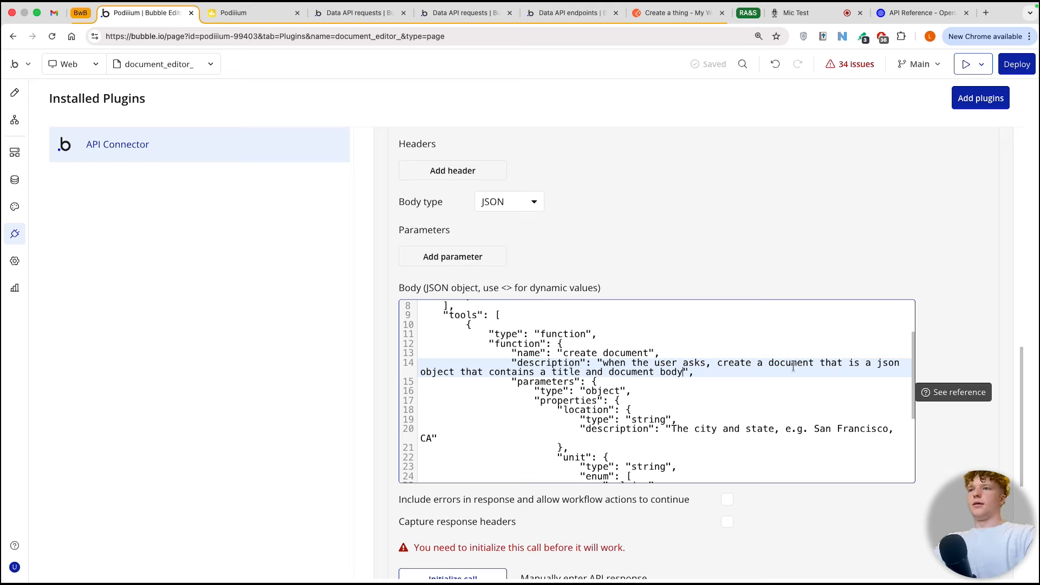
Step: Rename the location property in the function's parameters as title
left_click(566, 383)
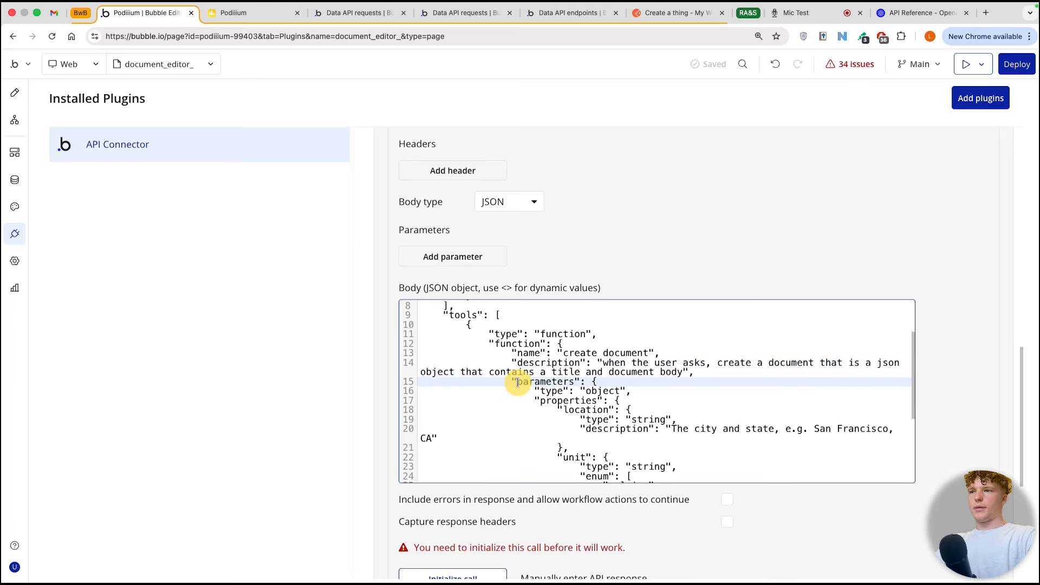
left_click_drag(512, 381, 686, 473)
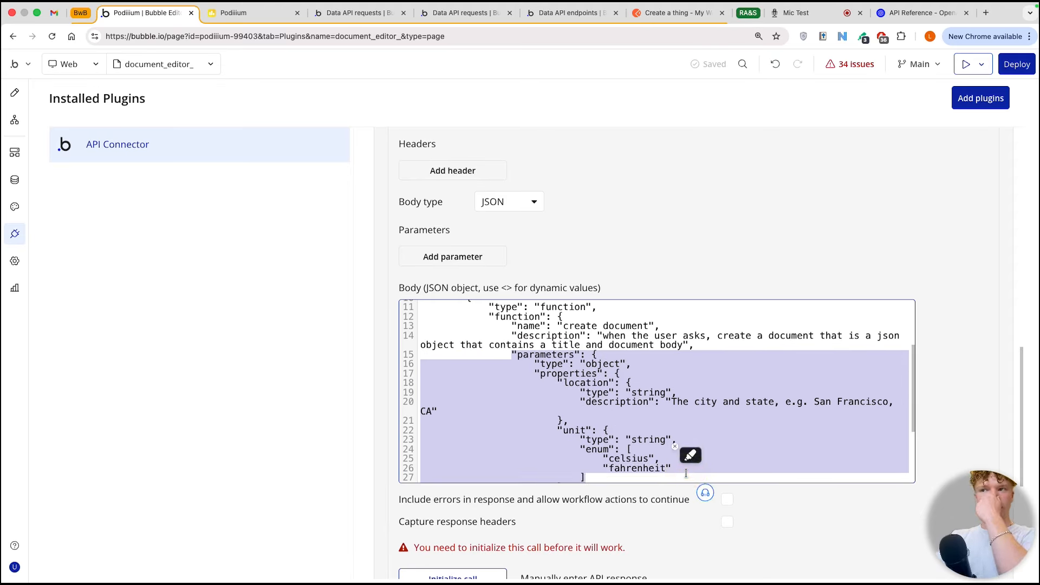
left_click(625, 401)
left_click(562, 372)
left_click(606, 371)
left_click(589, 380)
left_click(614, 380)
key("BackSpace")
key("BackSpace")
key("BackSpace")
key("BackSpace")
key("BackSpace")
key("BackSpace")
key("BackSpace")
key("BackSpace")
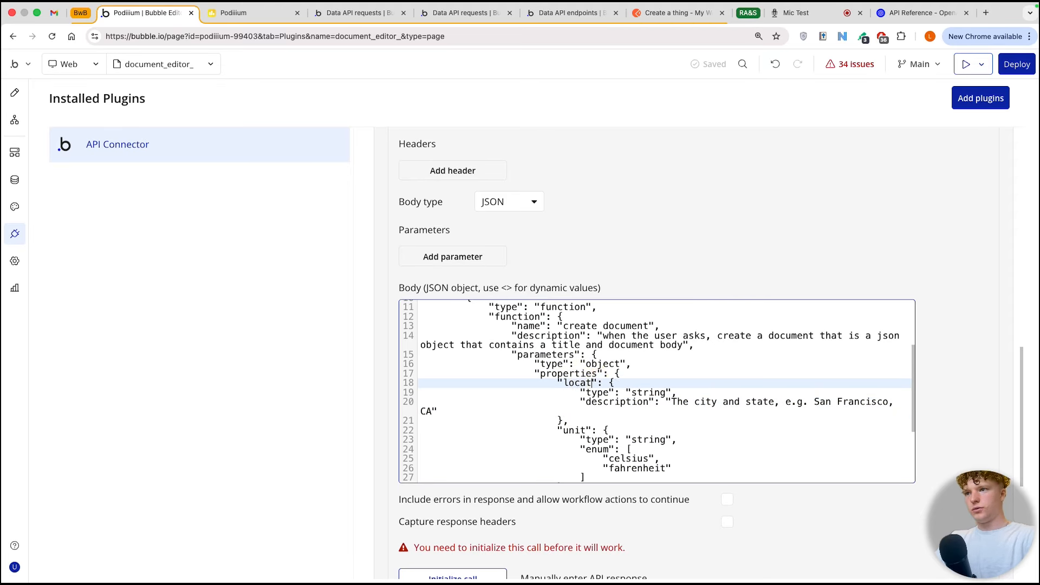
type("title")
Step: Set the title property's description to "the title of the document get creative"
left_click(642, 394)
left_click(646, 402)
left_click_drag(672, 402, 431, 411)
type("the title of the document ")
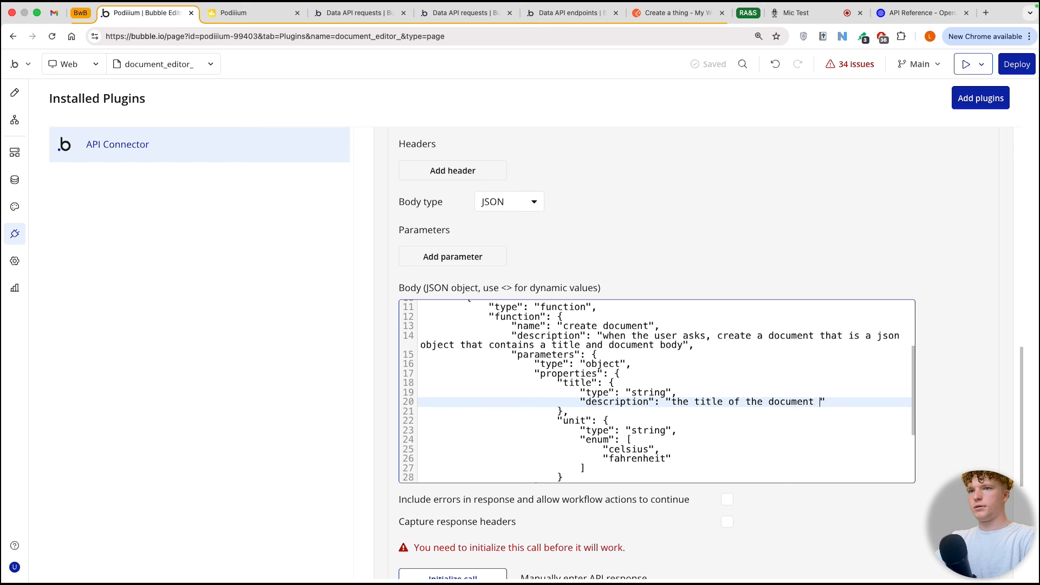
type("get creative")
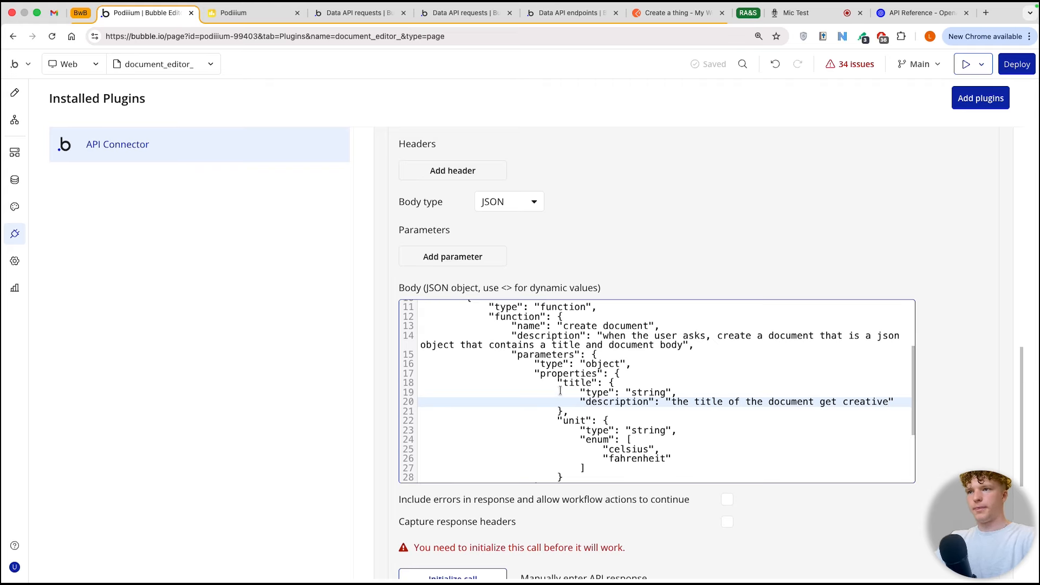
Step: Replace the unit property's name, type and enum values with a copy of the title property named body
scroll(563, 390, "down", 2)
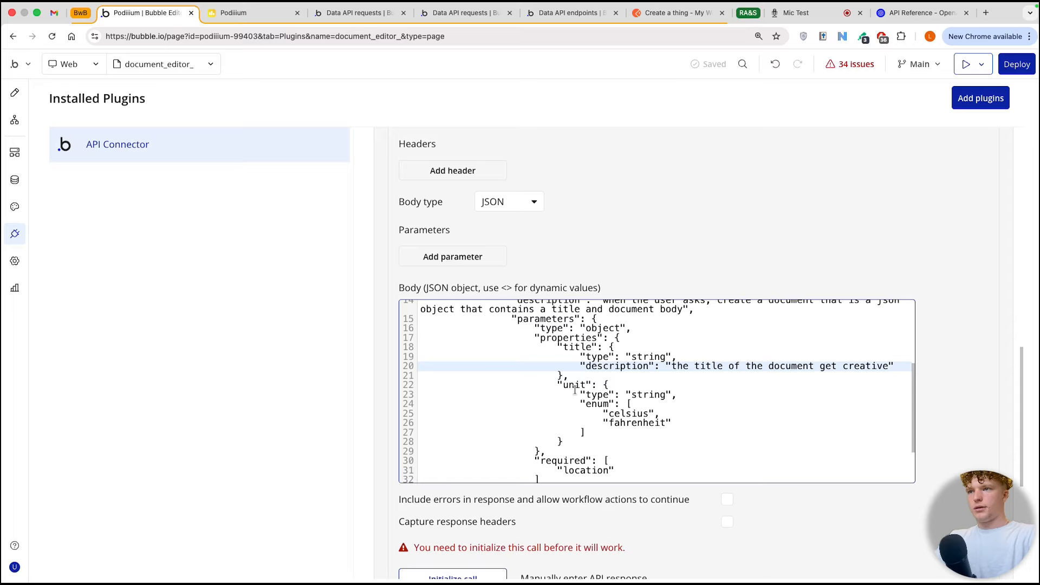
left_click_drag(559, 385, 680, 421)
key("BackSpace")
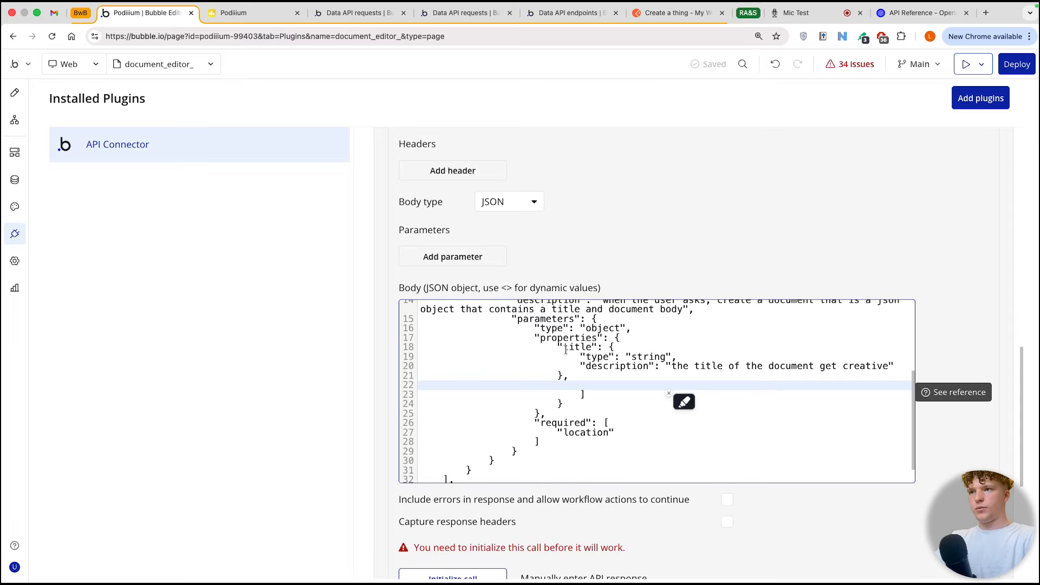
left_click_drag(559, 347, 563, 375)
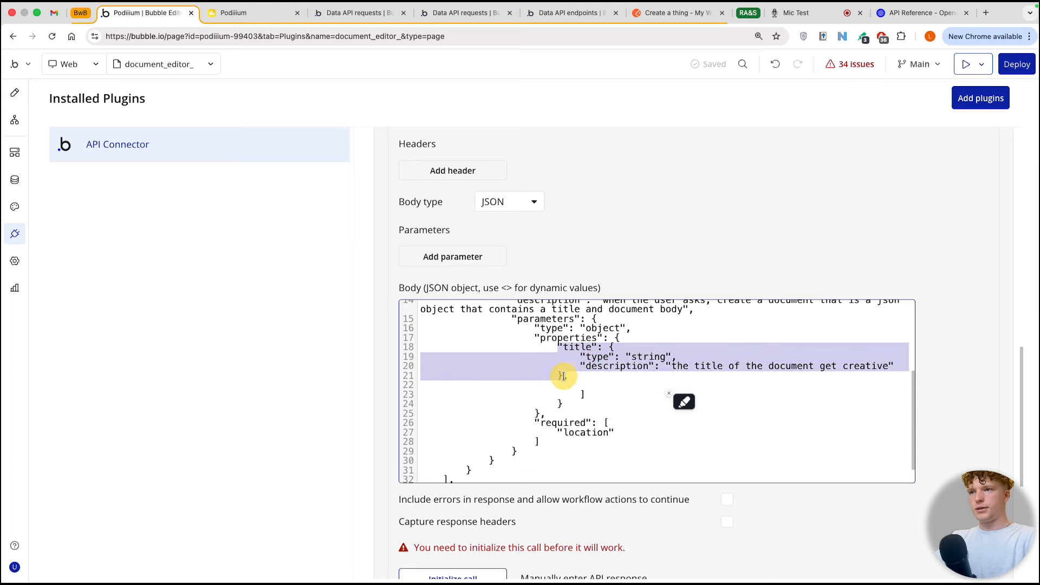
key("ctrl+c")
left_click(564, 384)
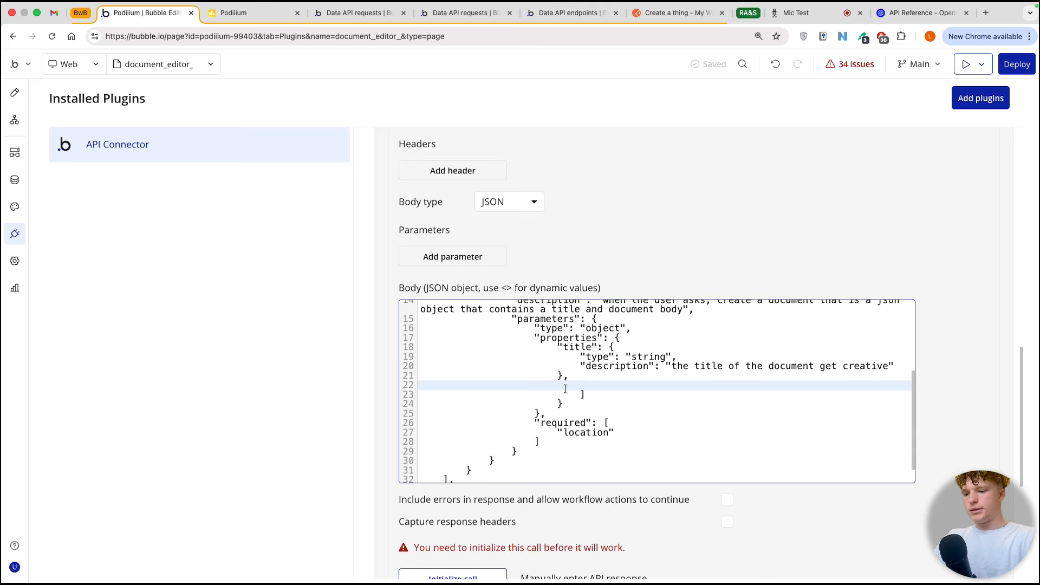
key("ctrl+v")
double_click(565, 386)
key("BackSpace")
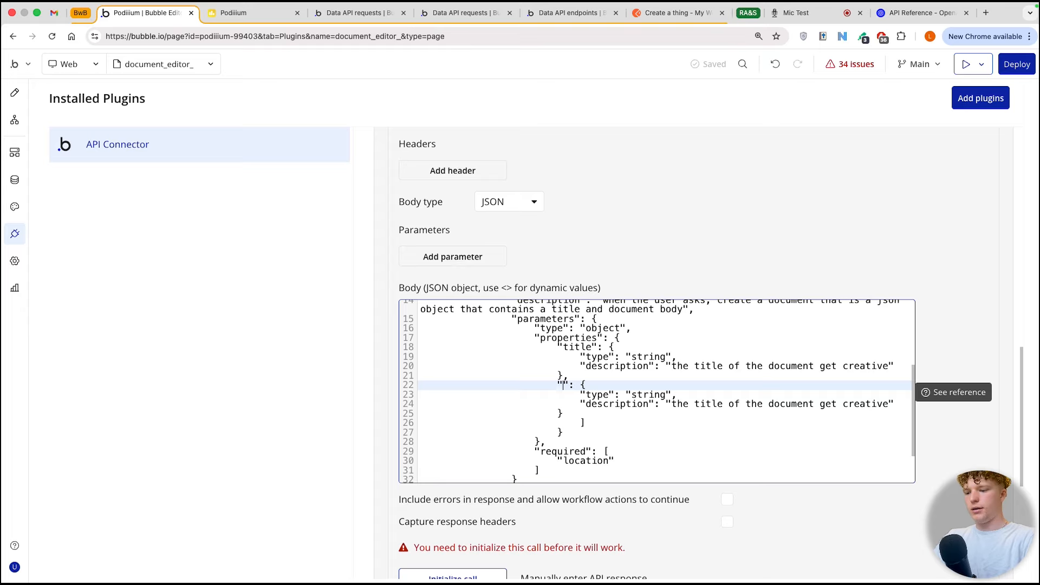
type("body")
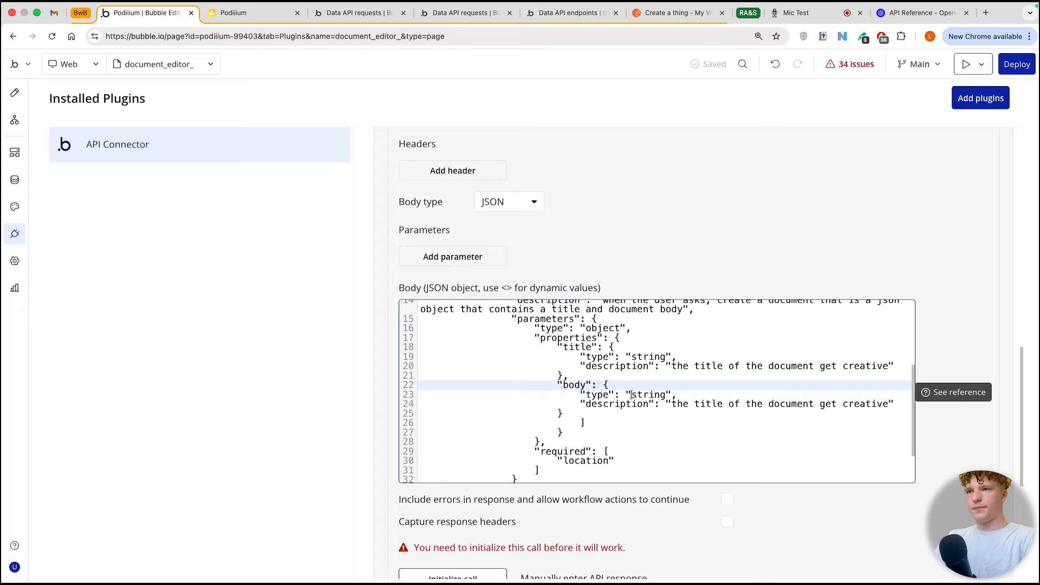
Step: Set the body property's description to "the body where all the main information fo the document should be"
left_click_drag(673, 404, 854, 401)
type("the body where")
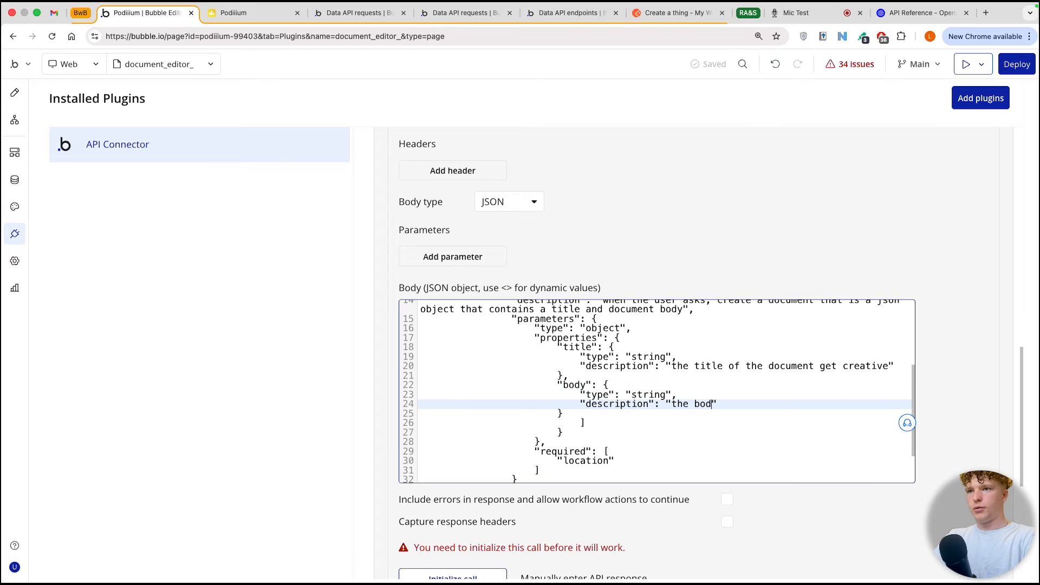
type(" all the main ")
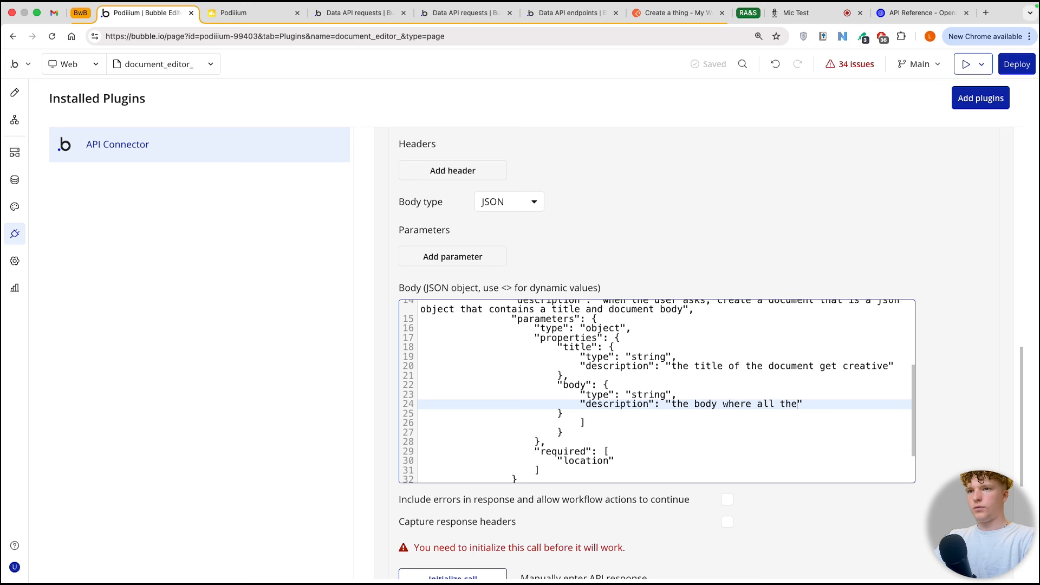
type("information fo t")
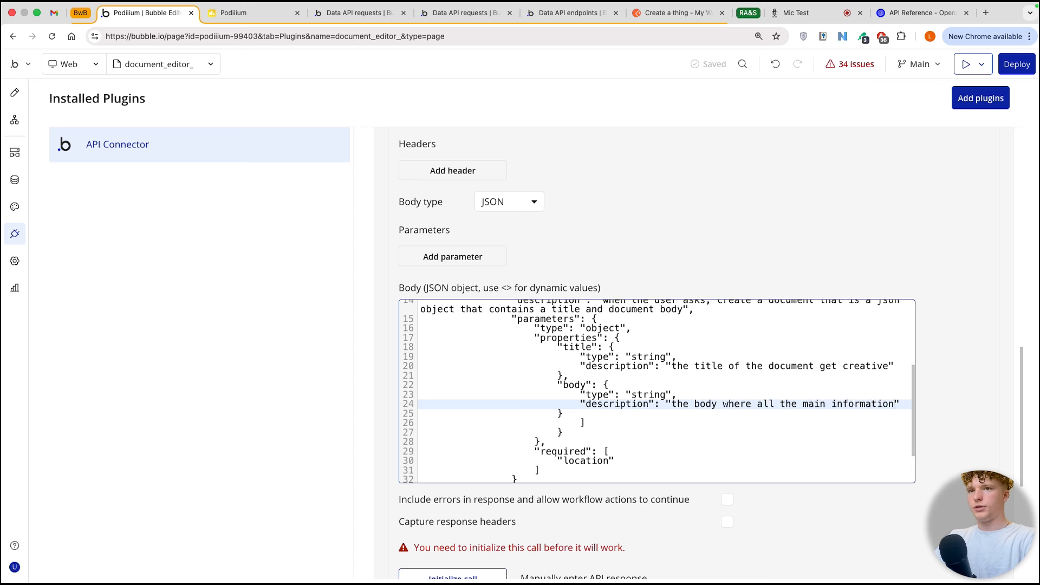
type("he document shouild bne")
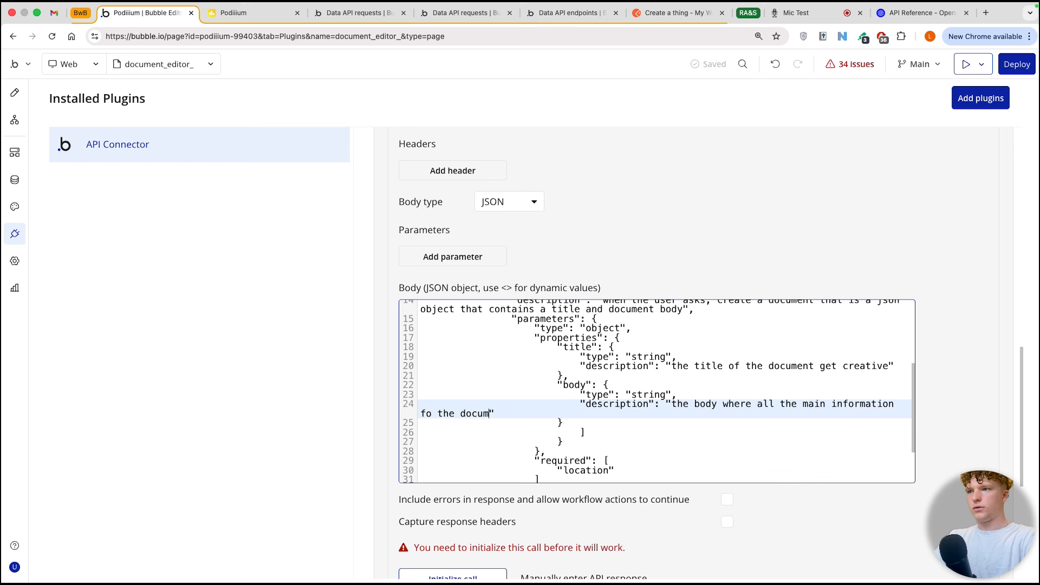
key("BackSpace")
key("BackSpace")
key("BackSpace")
key("BackSpace")
key("BackSpace")
key("BackSpace")
type("ld be")
Step: Replace location in the function's required list with "title" and "body"
scroll(605, 400, "down", 2)
left_click(605, 399)
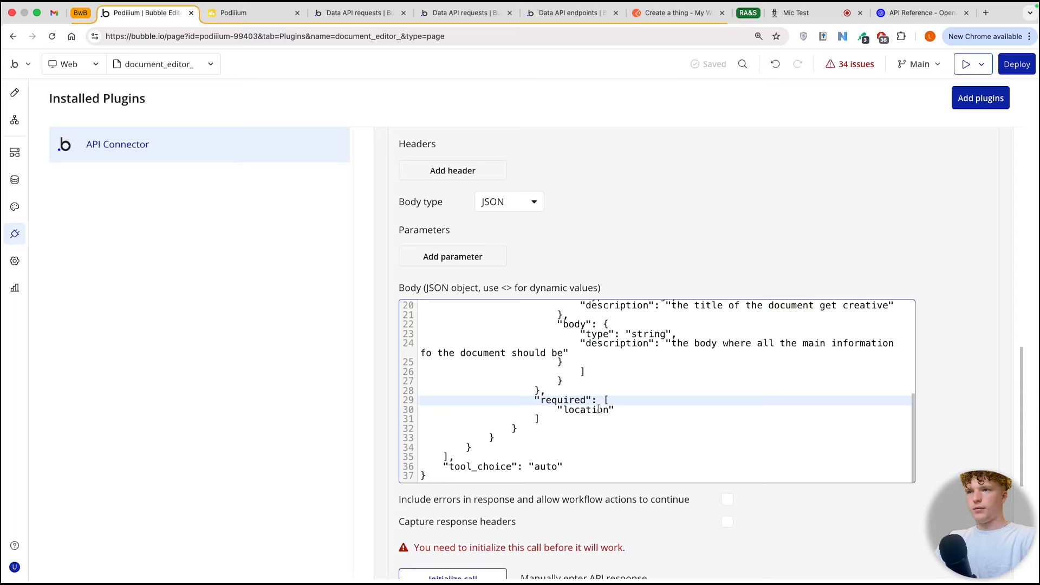
scroll(599, 410, "up", 2)
left_click(582, 360)
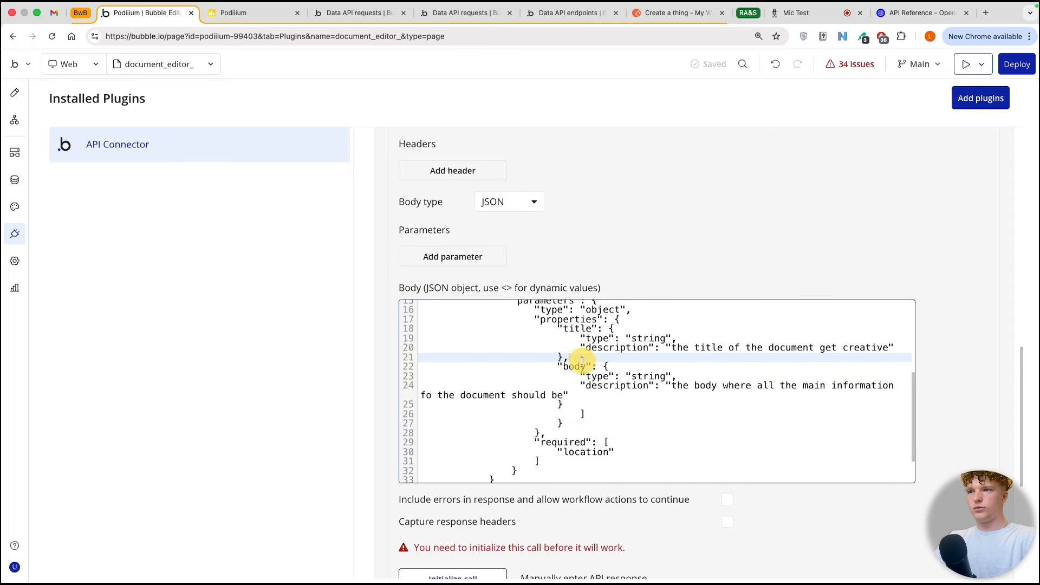
scroll(582, 417, "down", 2)
left_click(569, 412)
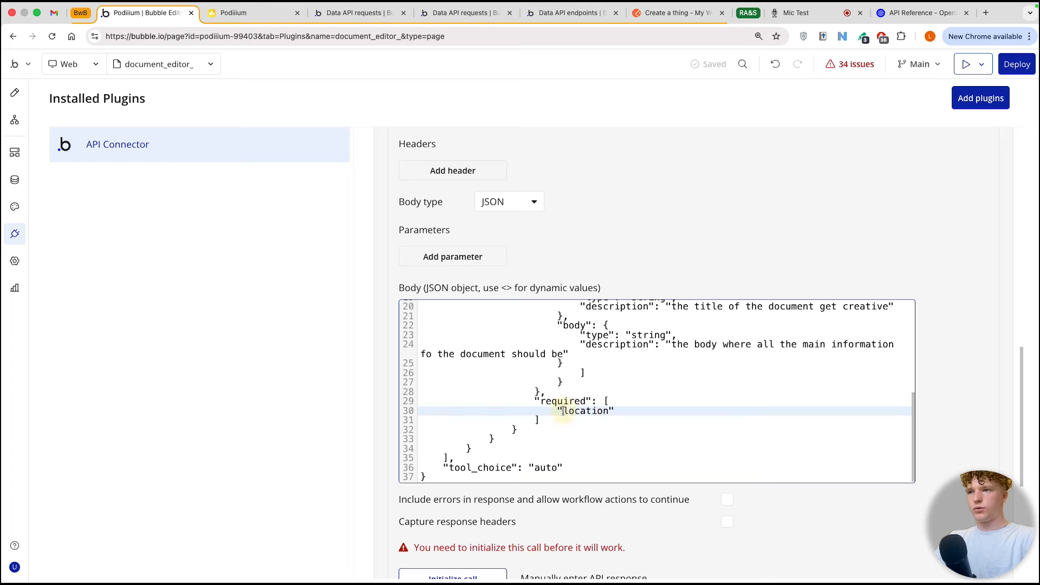
double_click(599, 413)
type("title")
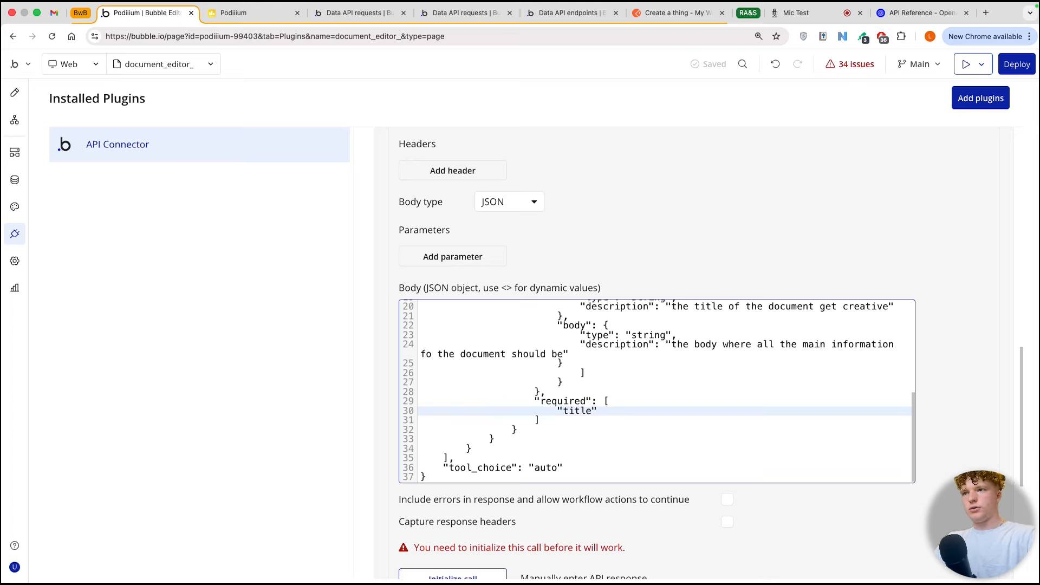
scroll(602, 431, "up", 2)
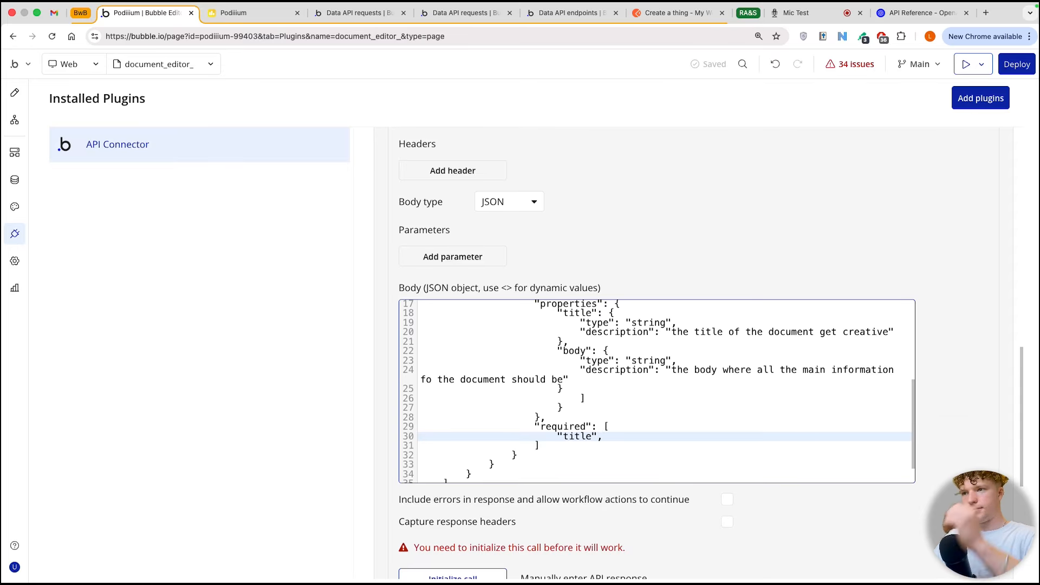
type("\", \"body")
type("\"")
Step: Undo the title and body property edits and the required list change in the JSON body
left_click(491, 463)
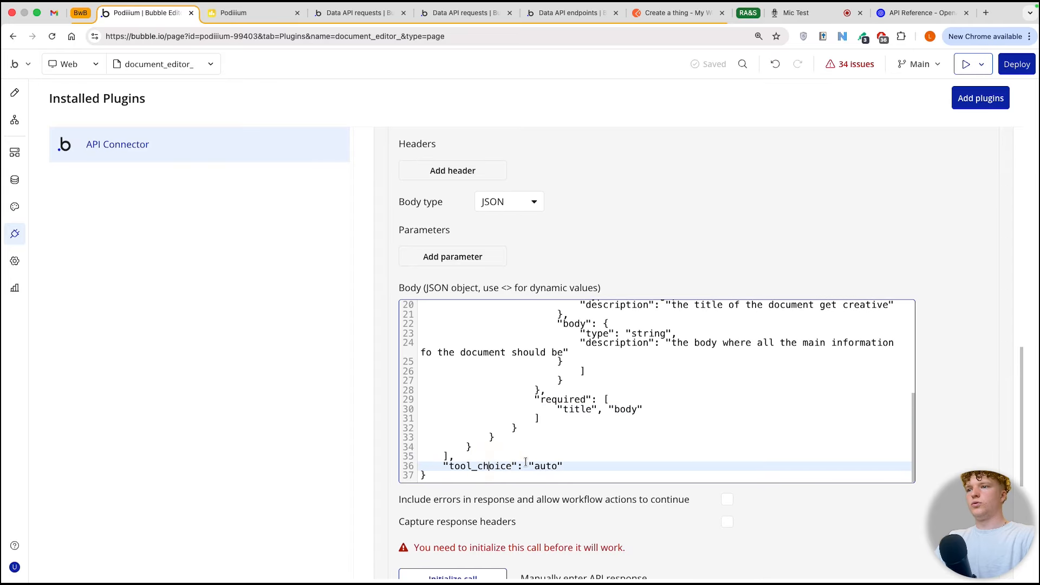
left_click(550, 464)
scroll(655, 410, "up", 5)
scroll(654, 410, "up", 1)
scroll(653, 413, "down", 1)
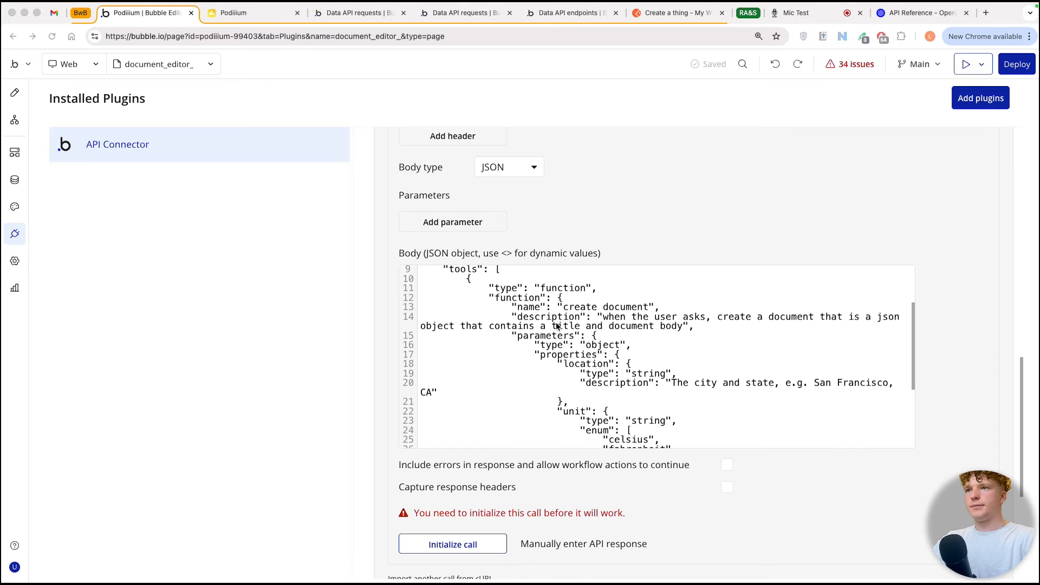
left_click(556, 330)
left_click_drag(511, 337, 628, 339)
left_click(581, 357)
left_click(592, 361)
left_click(566, 356)
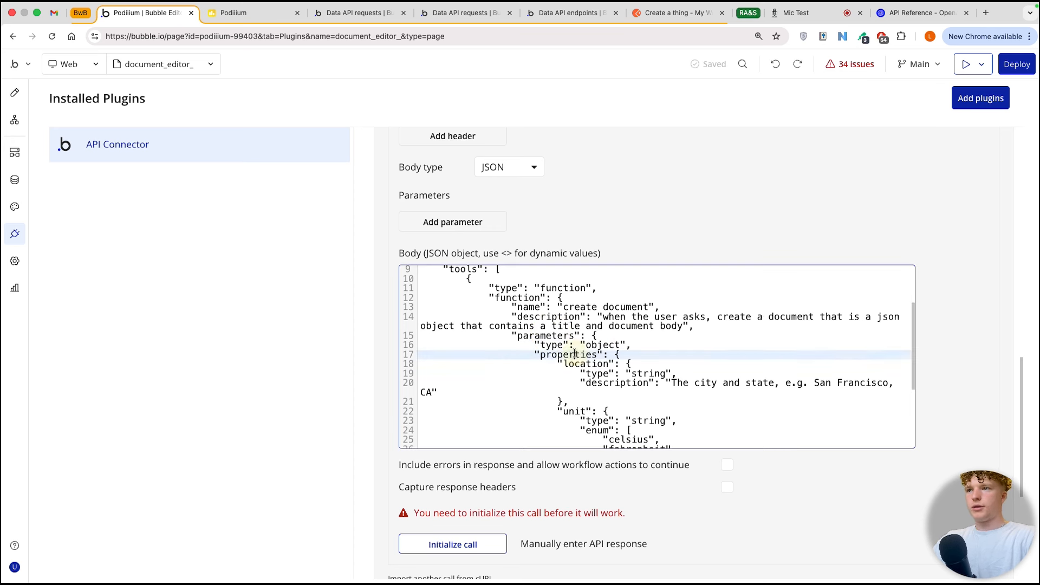
Step: Rename the function's location property to title and set its description to "title of the docuemnt"
left_click(578, 365)
double_click(563, 363)
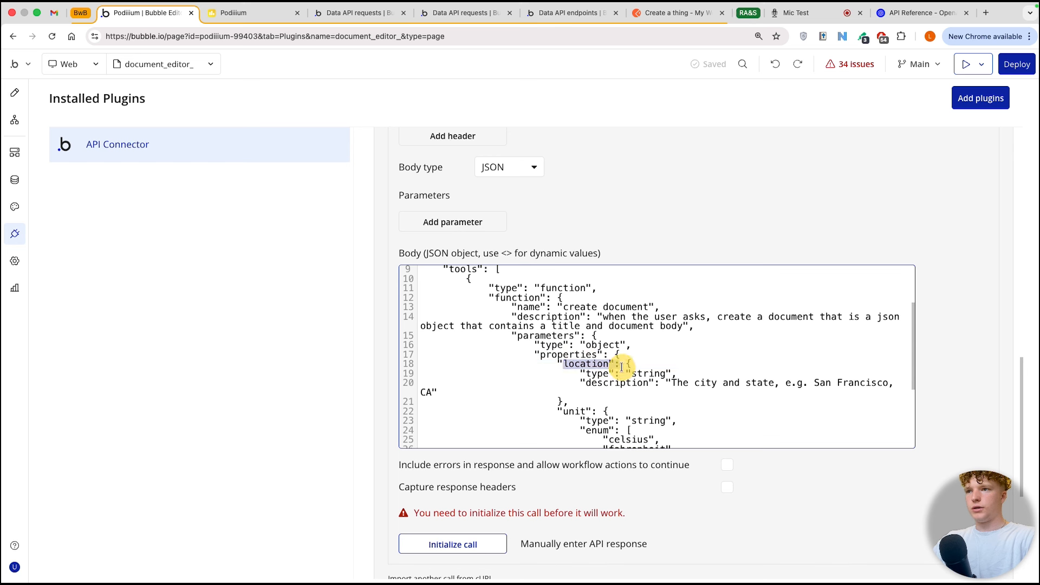
key("BackSpace")
type("title")
left_click_drag(670, 383, 434, 392)
type("title of the docuemnt")
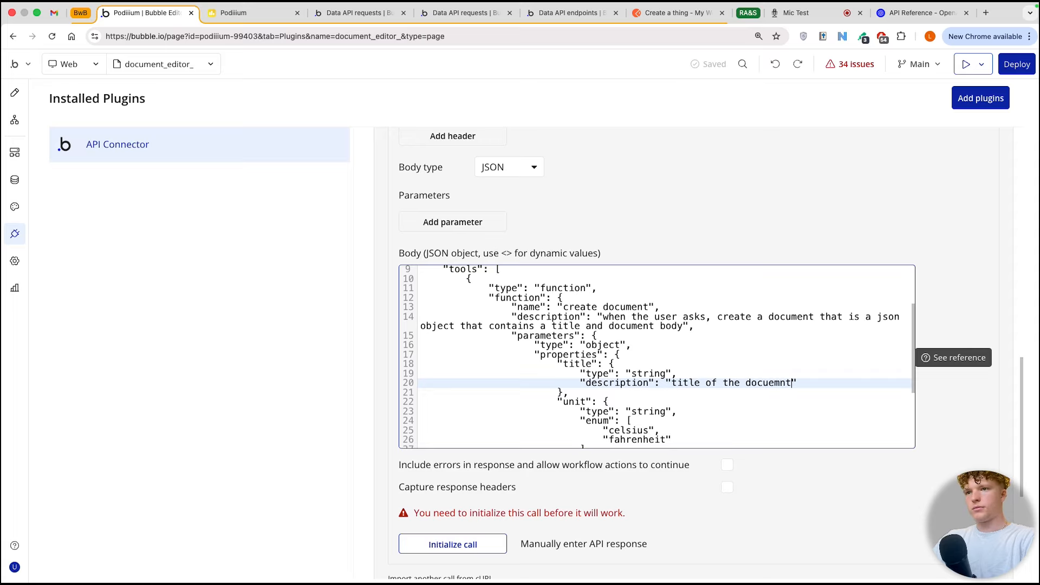
Step: Rename the function's unit property to body
scroll(596, 357, "down", 1)
left_click(586, 373)
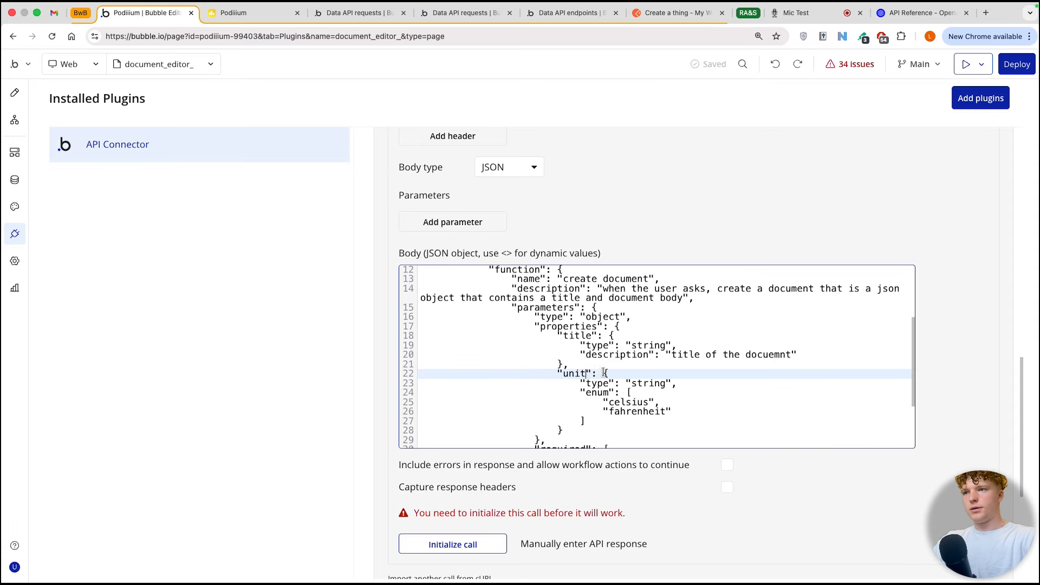
key("BackSpace")
key("BackSpace")
key("BackSpace")
type("body")
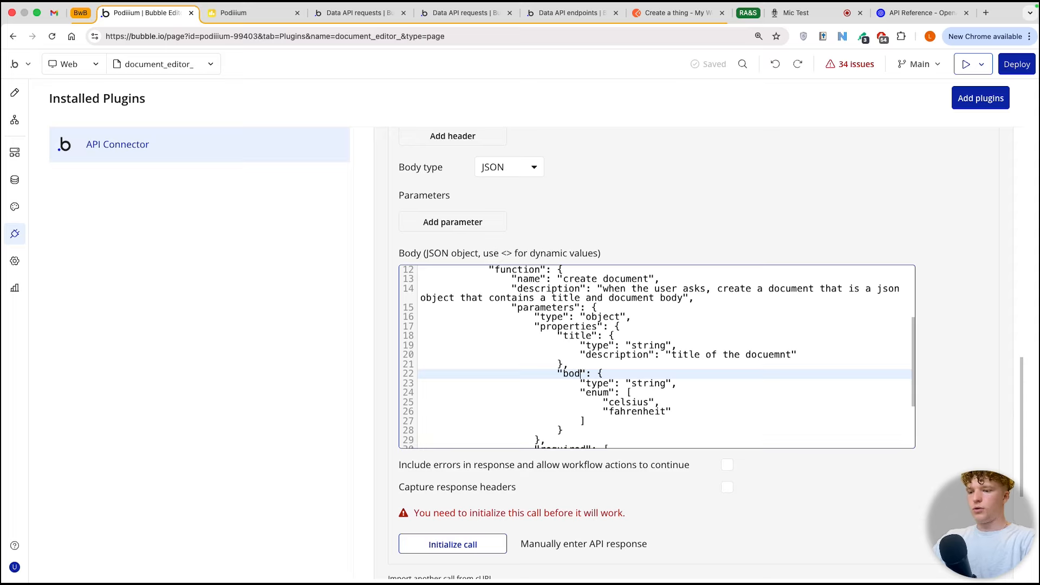
Step: Replace the body property's enum list with a description reading " the main text of the document"
left_click(606, 391)
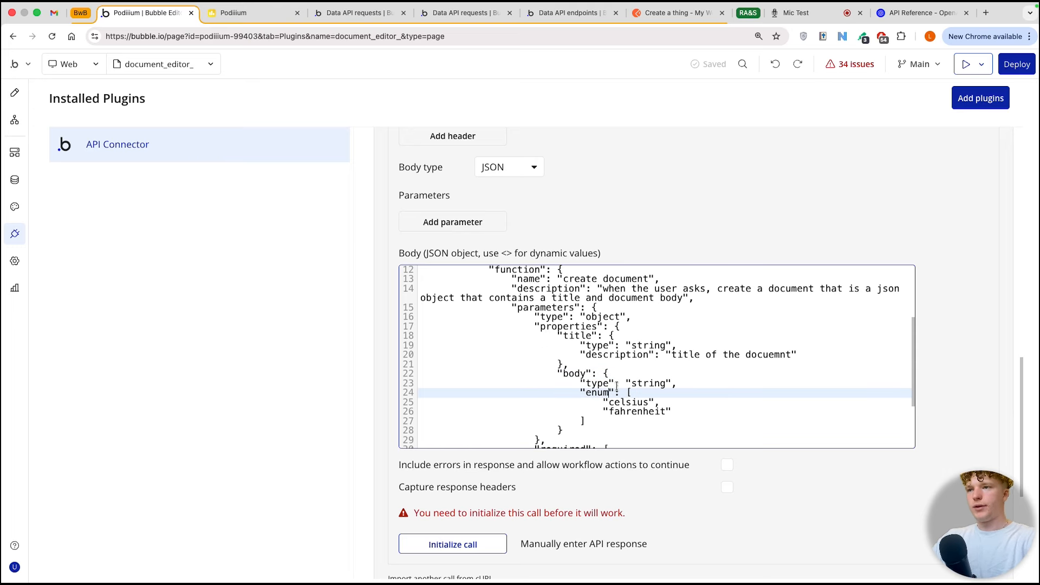
key("BackSpace")
key("BackSpace")
key("BackSpace")
key("BackSpace")
type("description")
left_click(657, 353)
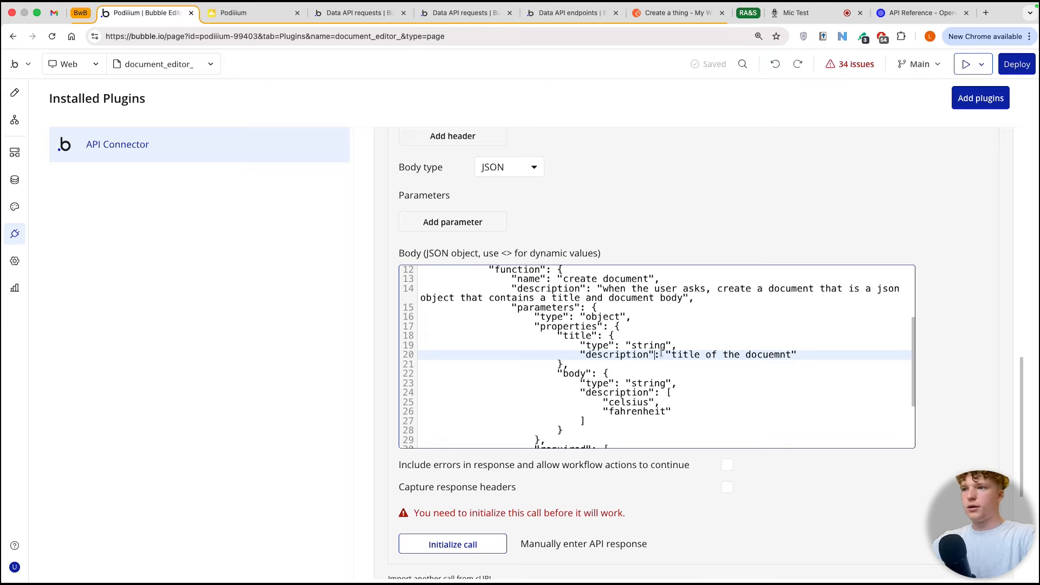
left_click_drag(584, 421, 664, 392)
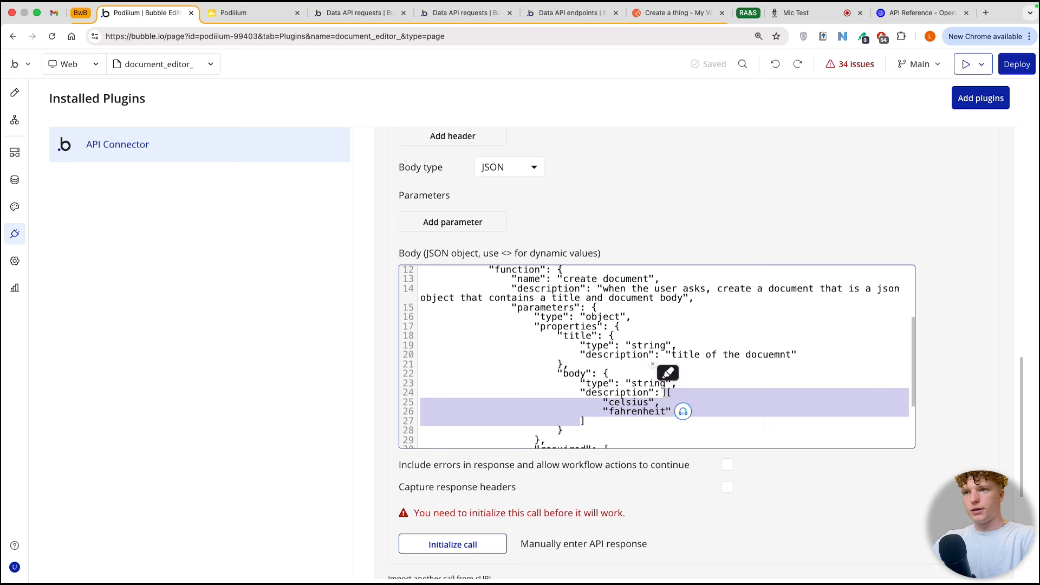
type("\"")
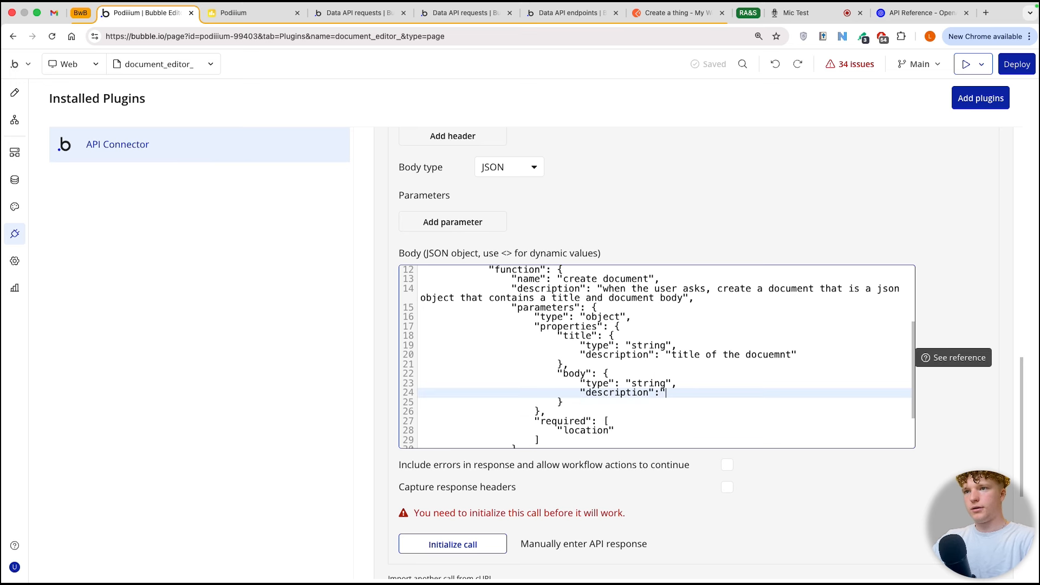
type(" the main text of the document\"")
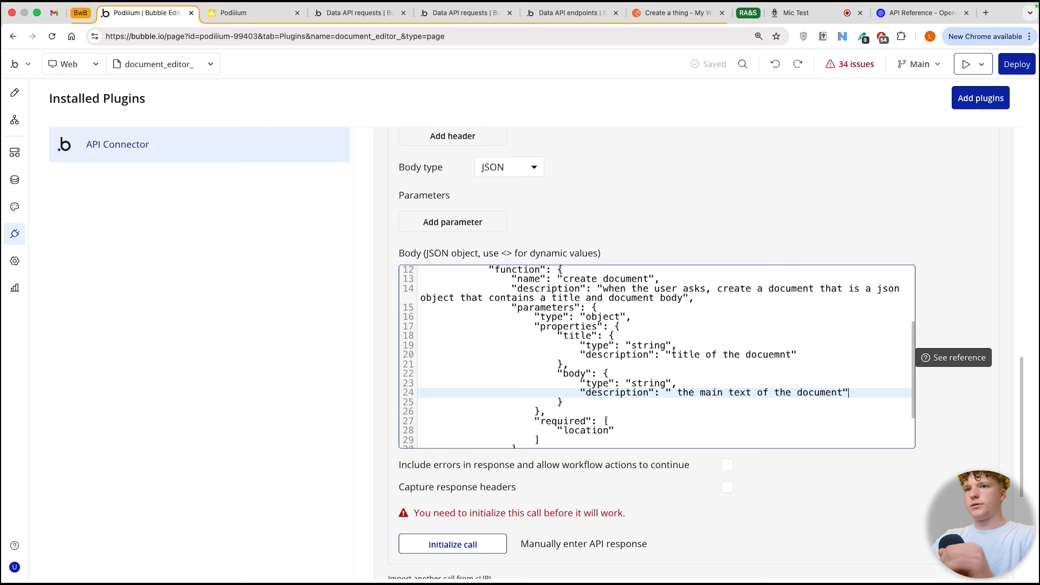
Step: Change the function's name to create_document, with an underscore instead of the space
left_click(602, 278)
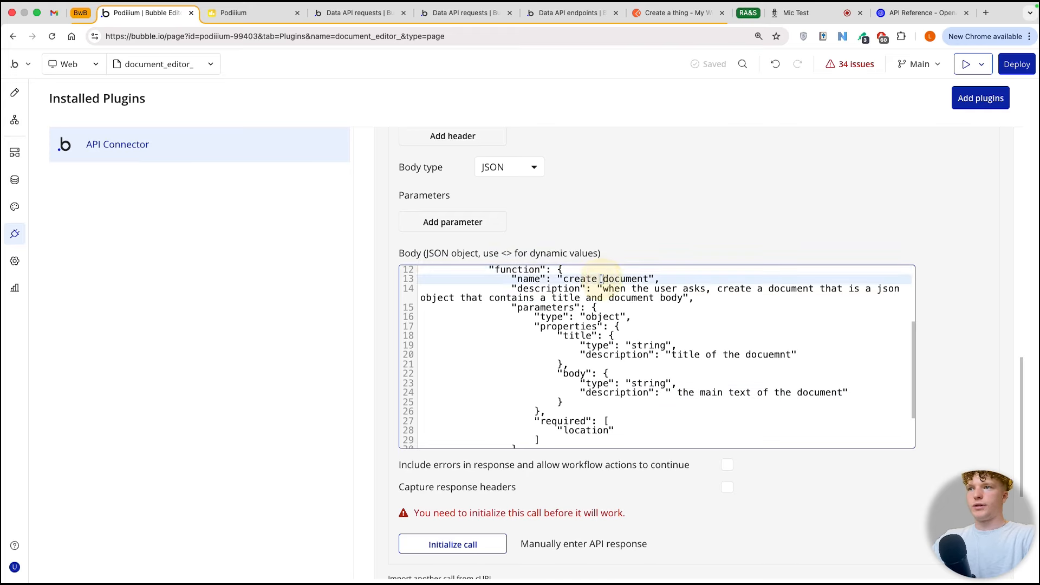
key("BackSpace")
type("_")
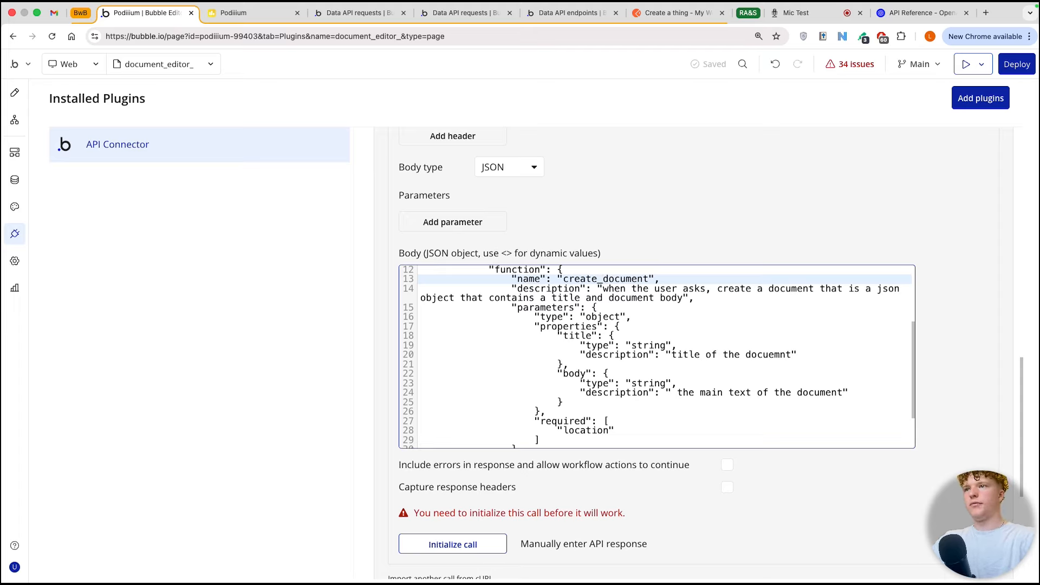
left_click_drag(598, 279, 632, 278)
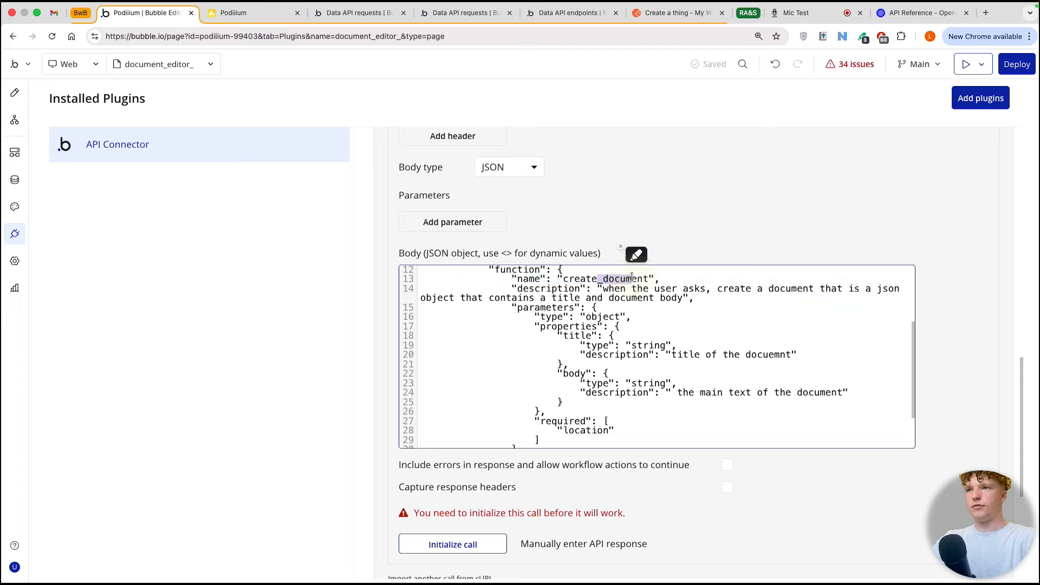
left_click_drag(564, 278, 649, 279)
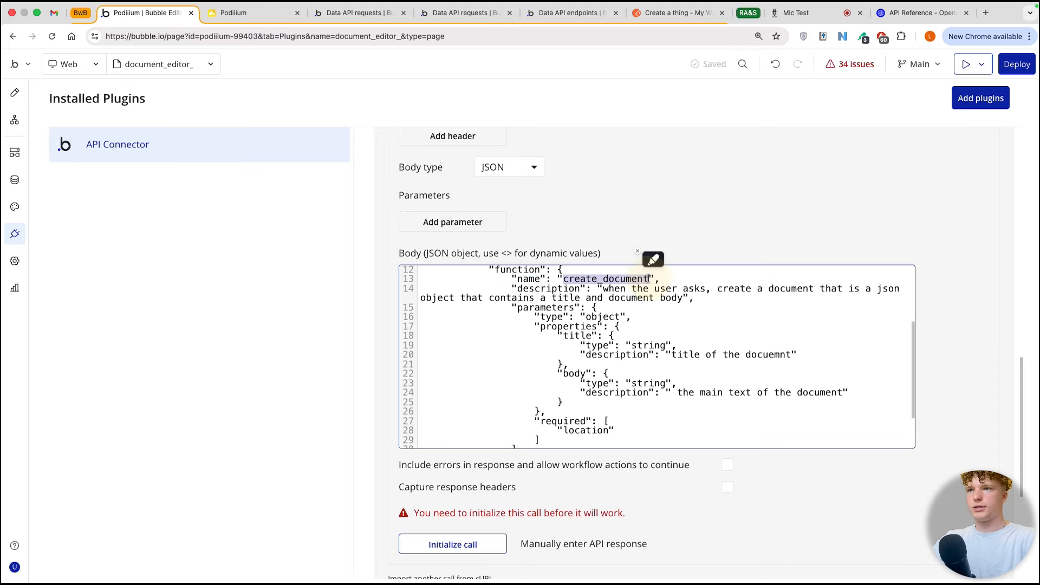
left_click(641, 325)
Step: Initialize the functions API call and save its returned values
left_click(465, 547)
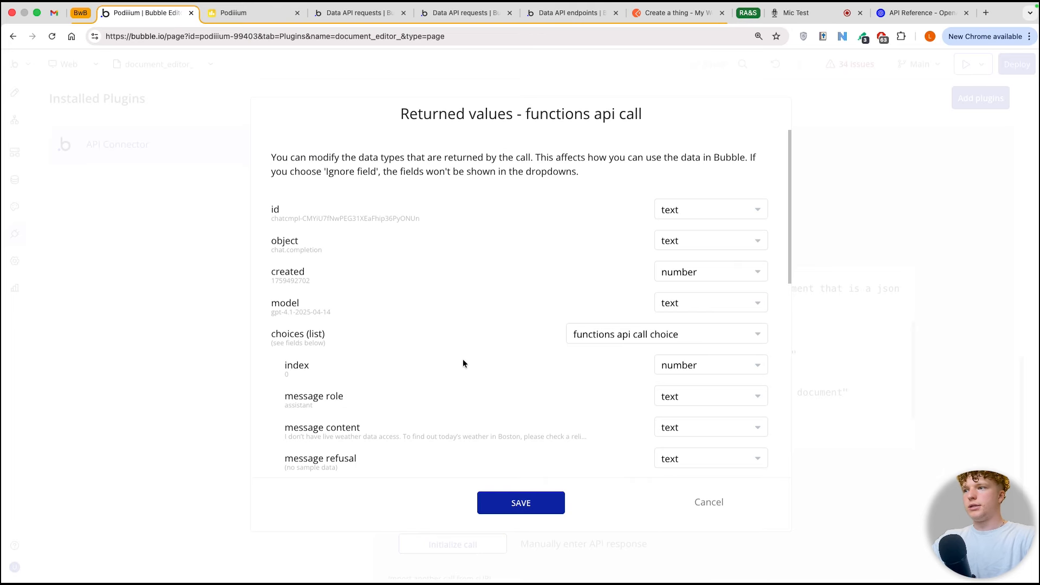
left_click(148, 248)
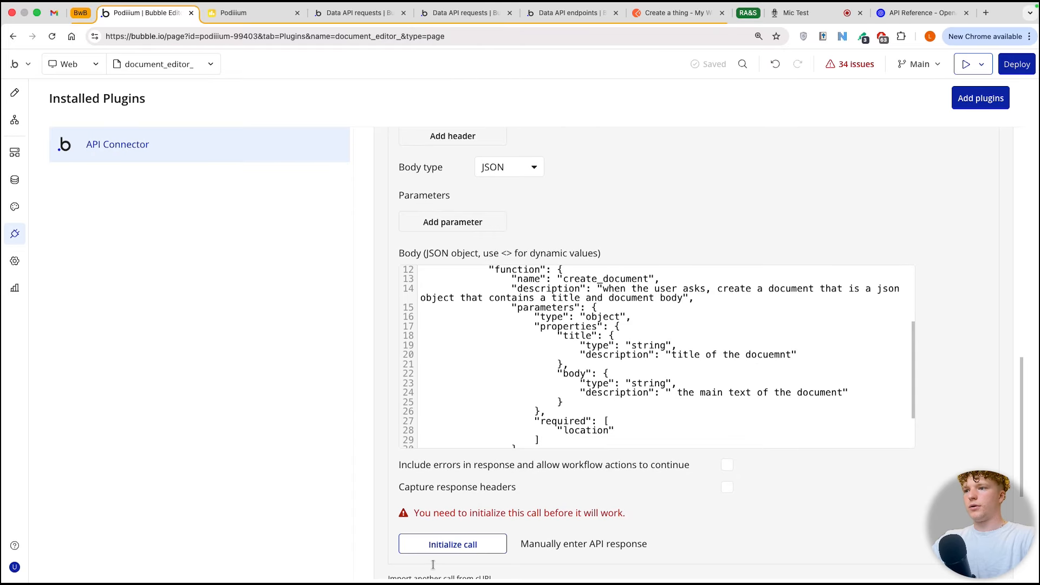
left_click(444, 550)
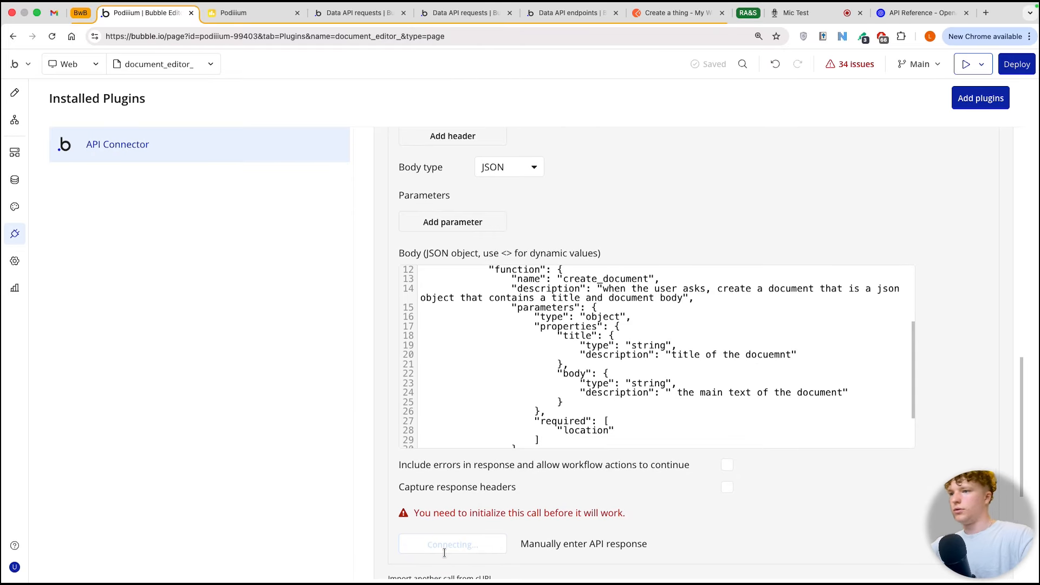
left_click(519, 506)
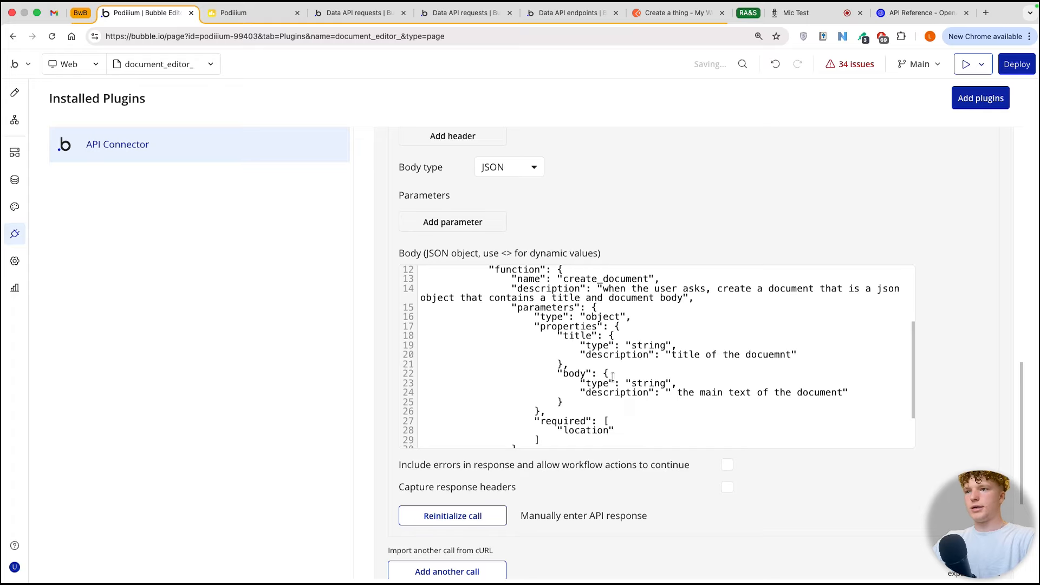
Step: Replace the user message's content with the dynamic value <user_content> and set its test value to "create docuemnt on life"
scroll(613, 375, "down", 2)
scroll(609, 366, "up", 6)
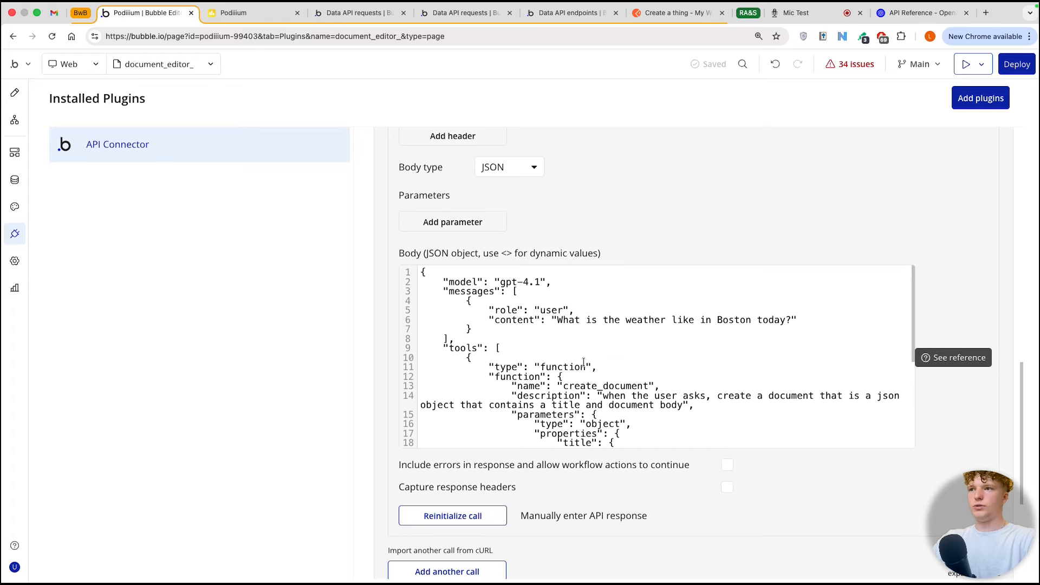
left_click(503, 321)
left_click(479, 312)
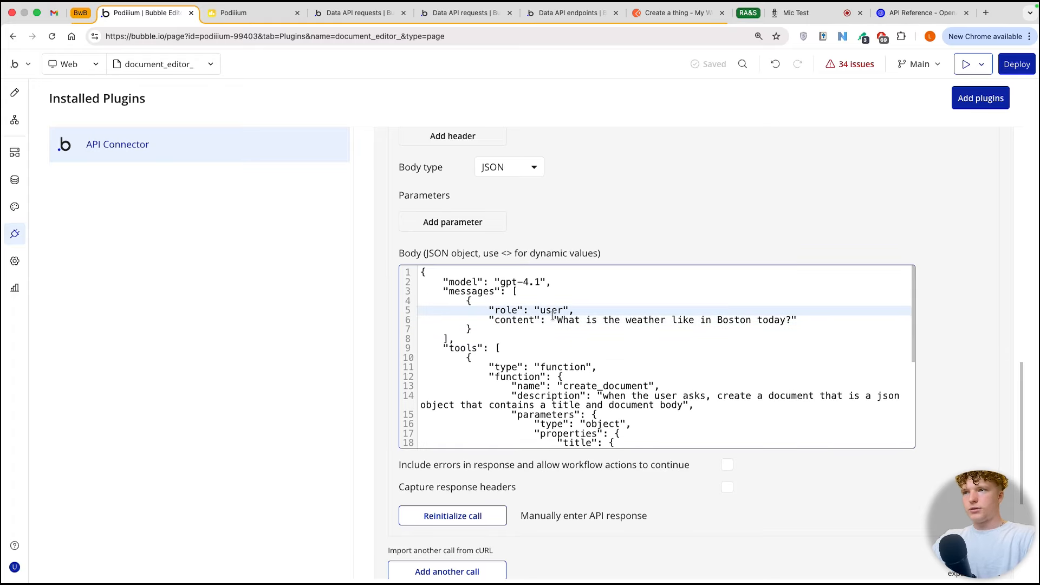
left_click_drag(557, 320, 789, 319)
key("BackSpace")
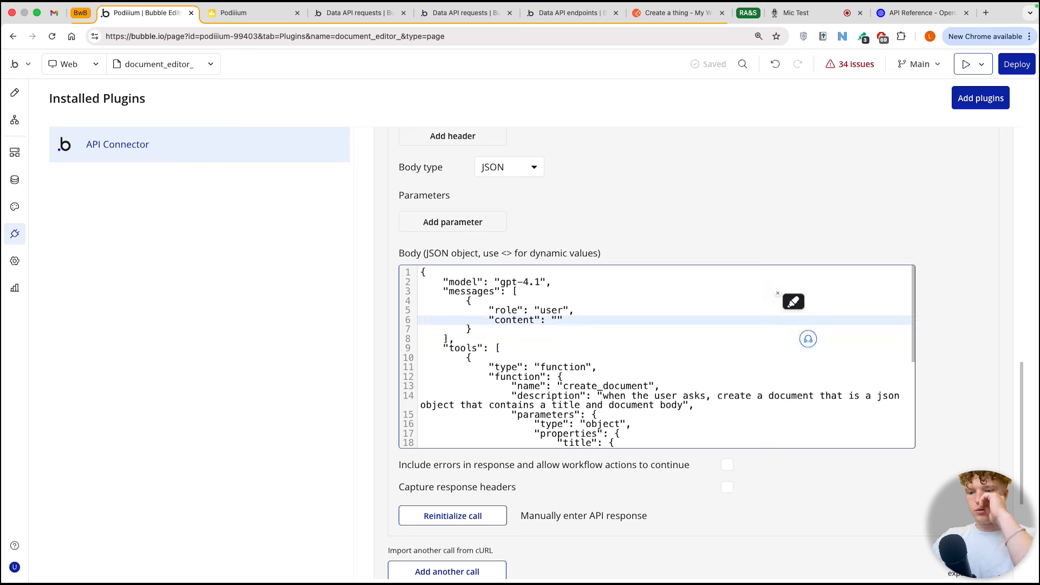
type("<>")
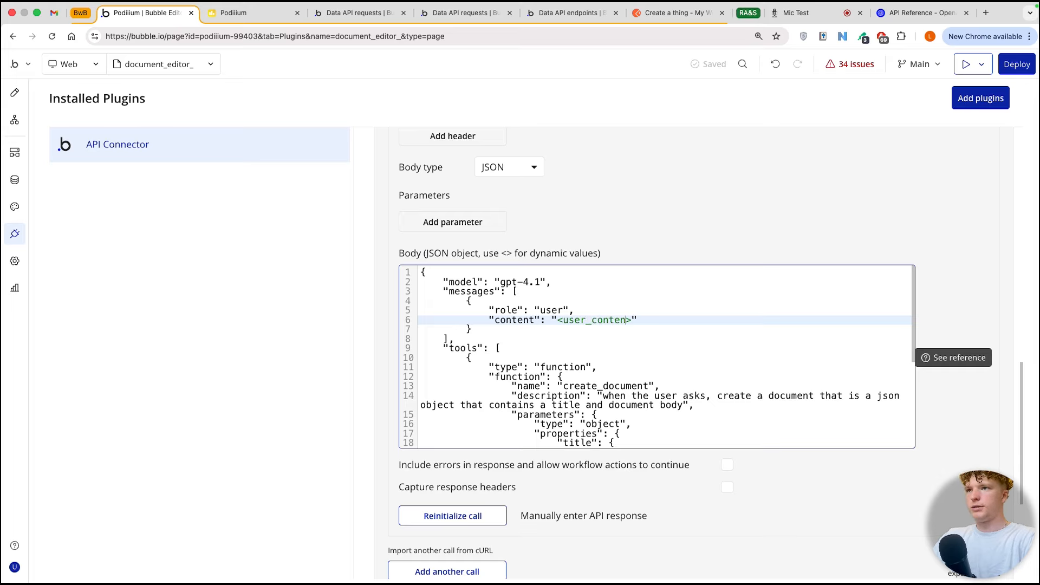
left_click(729, 451)
left_click(639, 464)
type("create docuemnt on life")
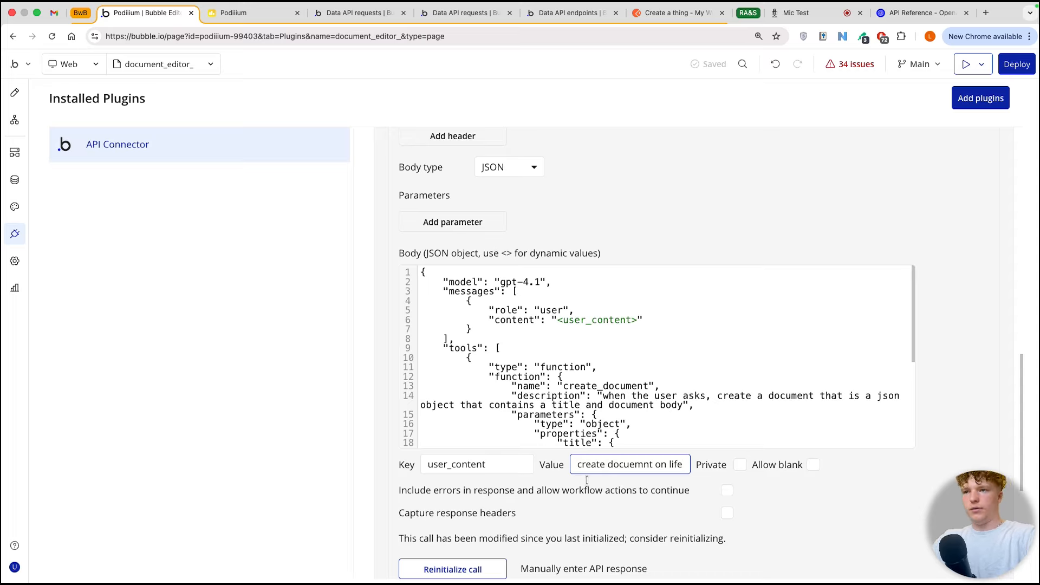
Step: Reinitialize the functions API call, check the returned function arguments, and save the returned values
left_click(481, 569)
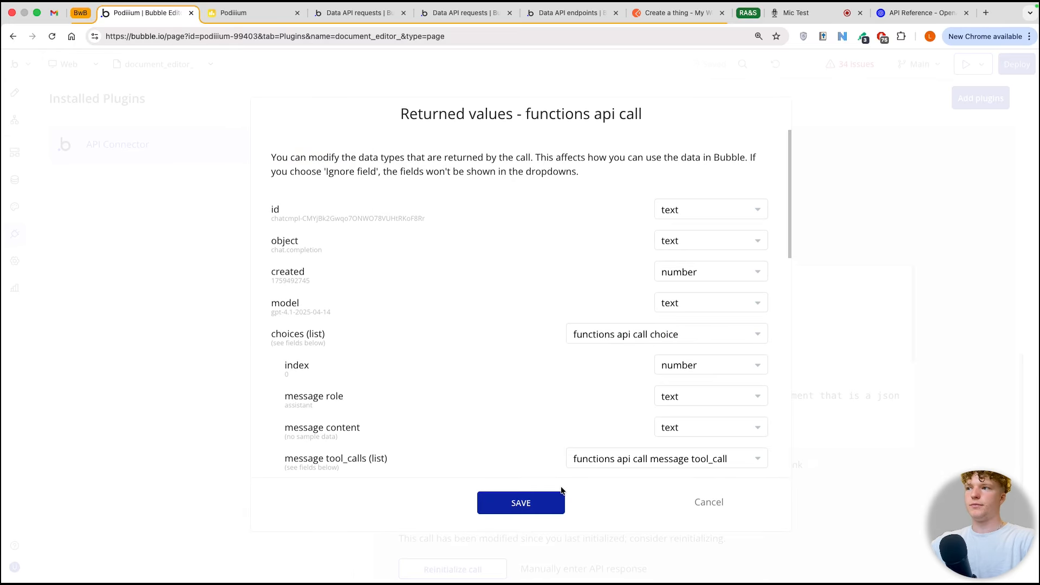
scroll(443, 332, "down", 3)
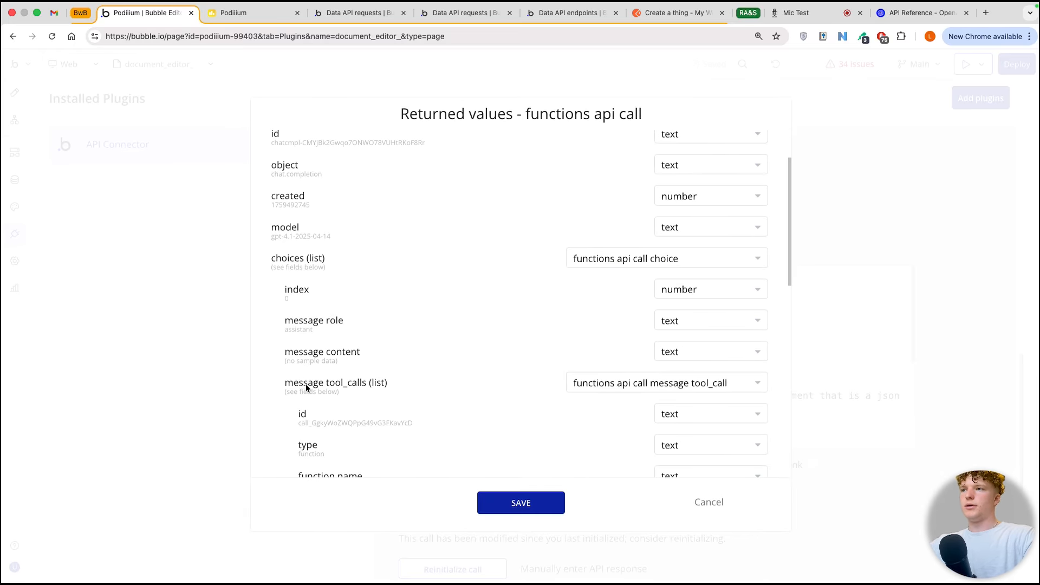
scroll(370, 374, "down", 10)
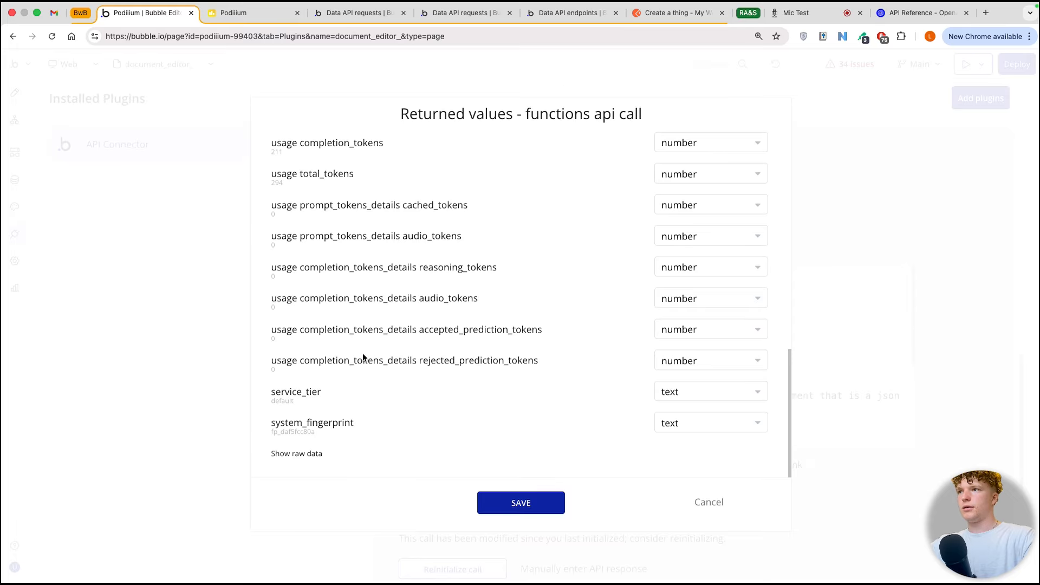
scroll(361, 320, "up", 10)
mouse_move(302, 276)
left_mouse_down()
mouse_move(499, 274)
mouse_move(604, 287)
left_mouse_up()
left_click(529, 503)
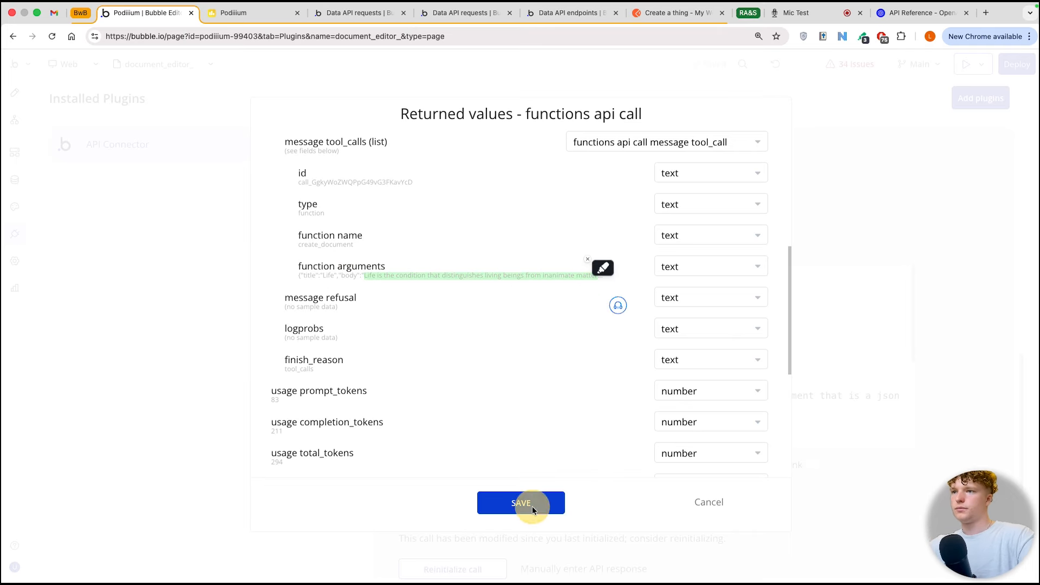
Step: Insert the dynamic value <history> followed by a comma before the user message and make the history parameter non-private
left_click(473, 313)
left_click(478, 299)
key("Return")
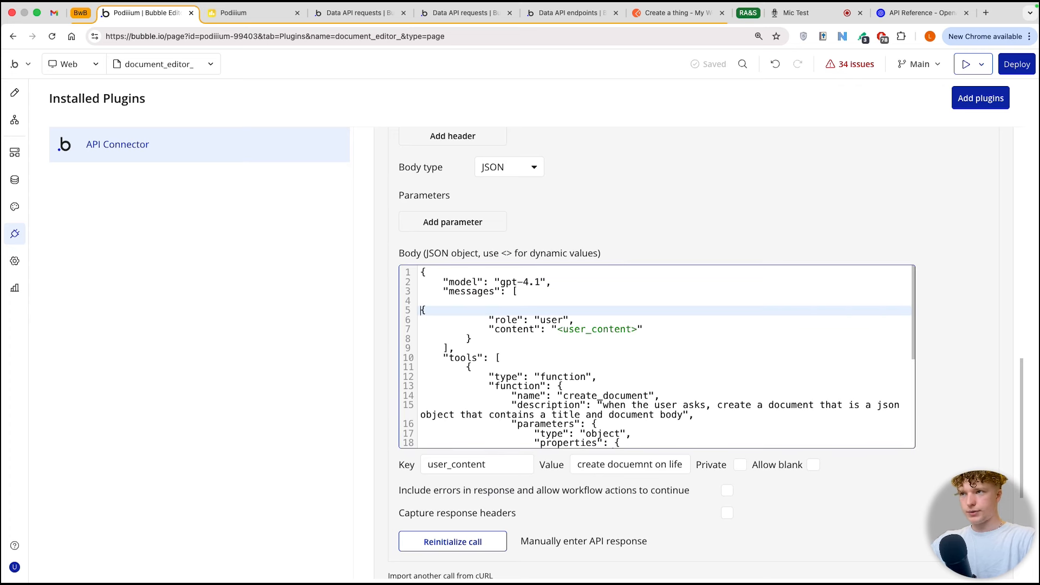
left_click(478, 297)
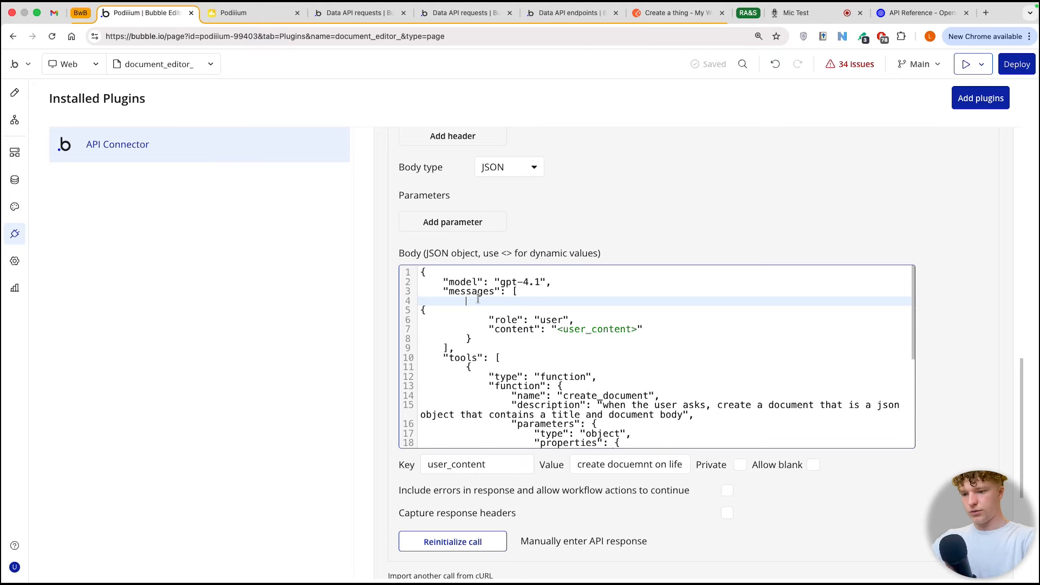
type("<history")
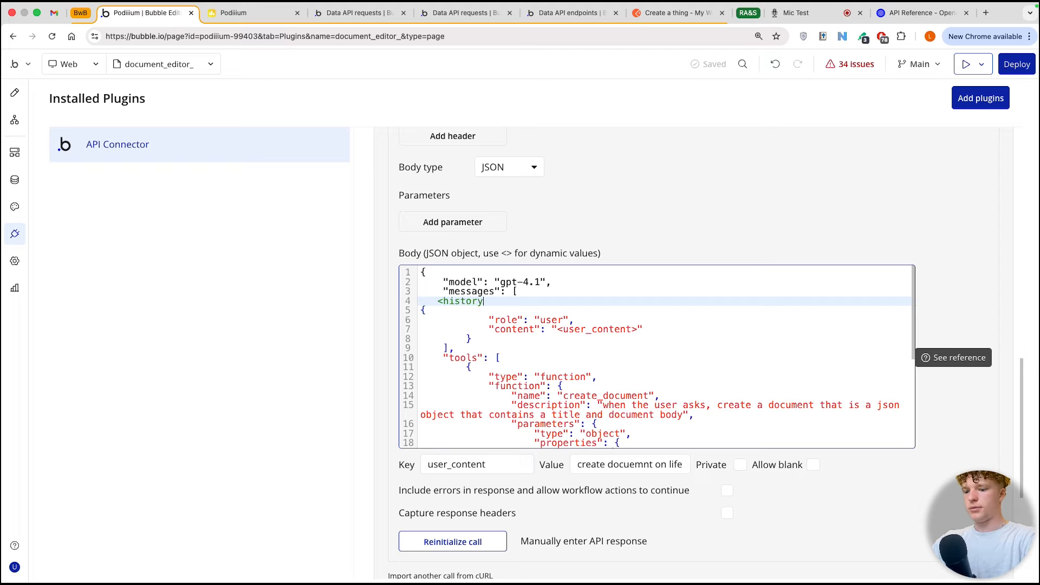
type(">,")
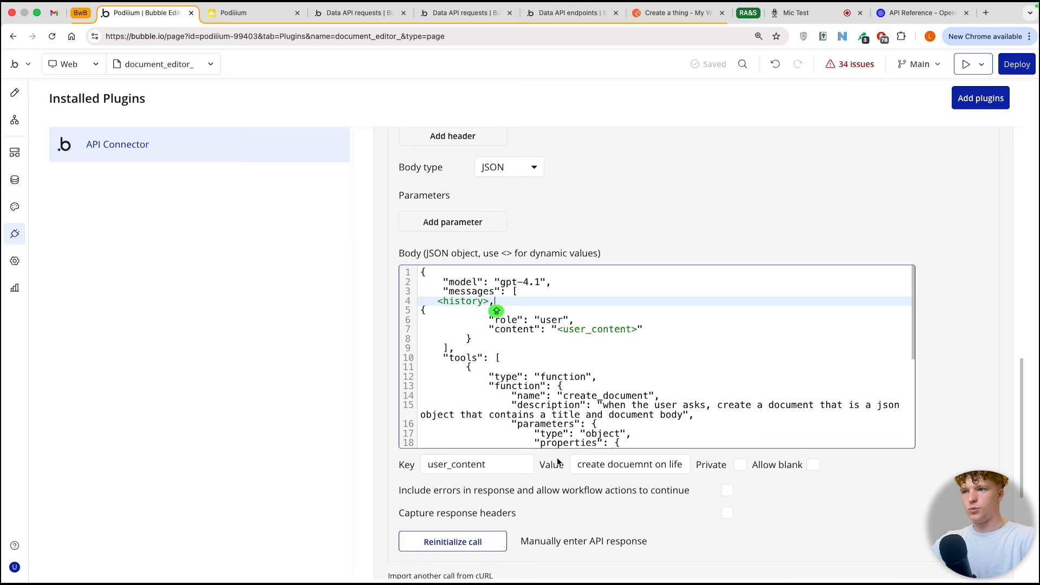
left_click(607, 482)
left_click(607, 483)
left_click(739, 490)
scroll(627, 486, "down", 1)
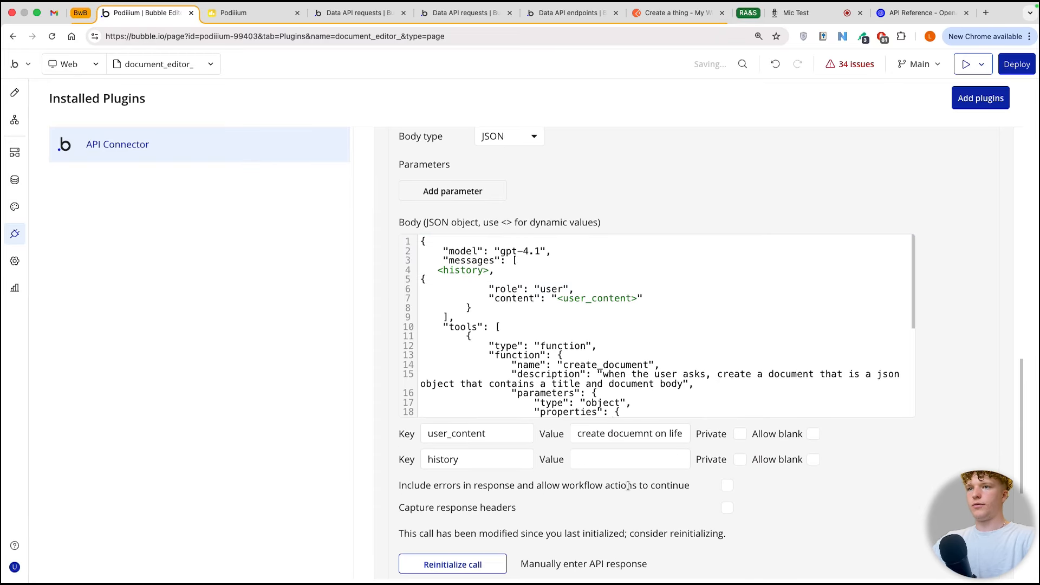
Step: Switch to the OpenAI API reference and examine the message objects in the default chat completion example
left_click(897, 14)
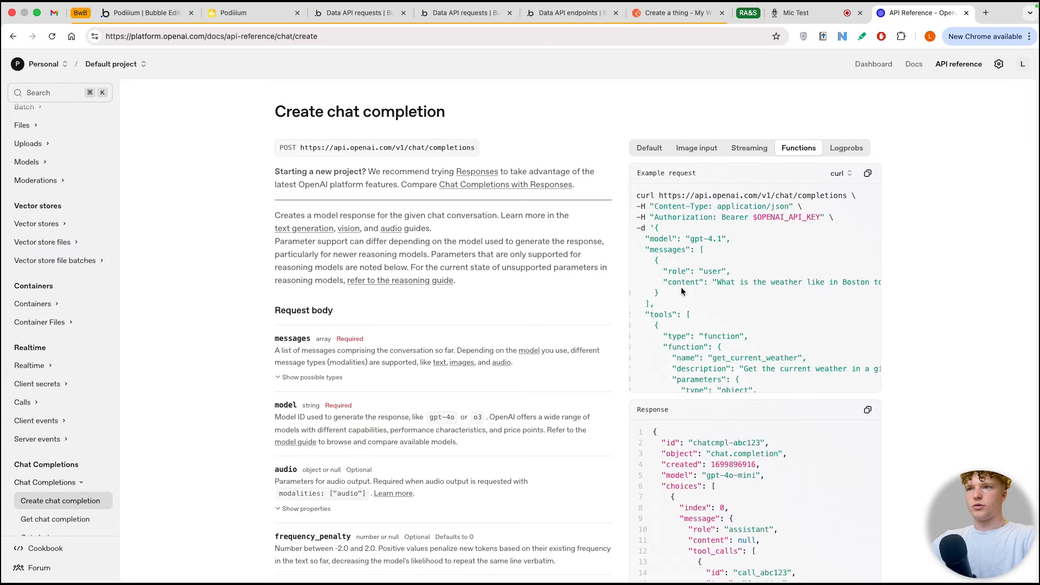
left_click_drag(676, 259, 734, 331)
left_click(707, 293)
left_click_drag(675, 258, 735, 345)
key("super+c")
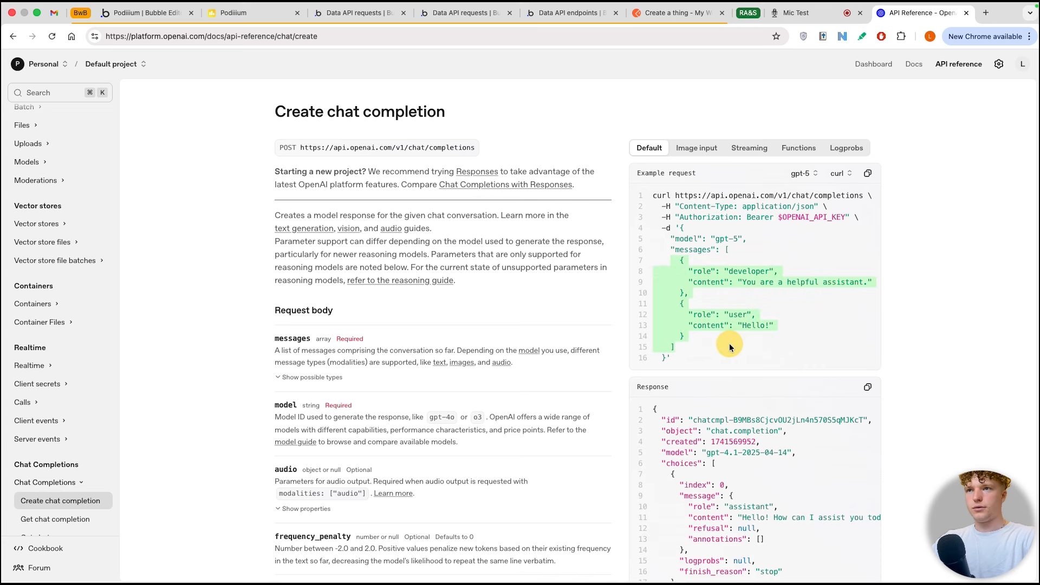
Step: Return to the Bubble editor, paste the copied example messages as the history test value, and reinitialize the call, saving its returned values
left_click(139, 19)
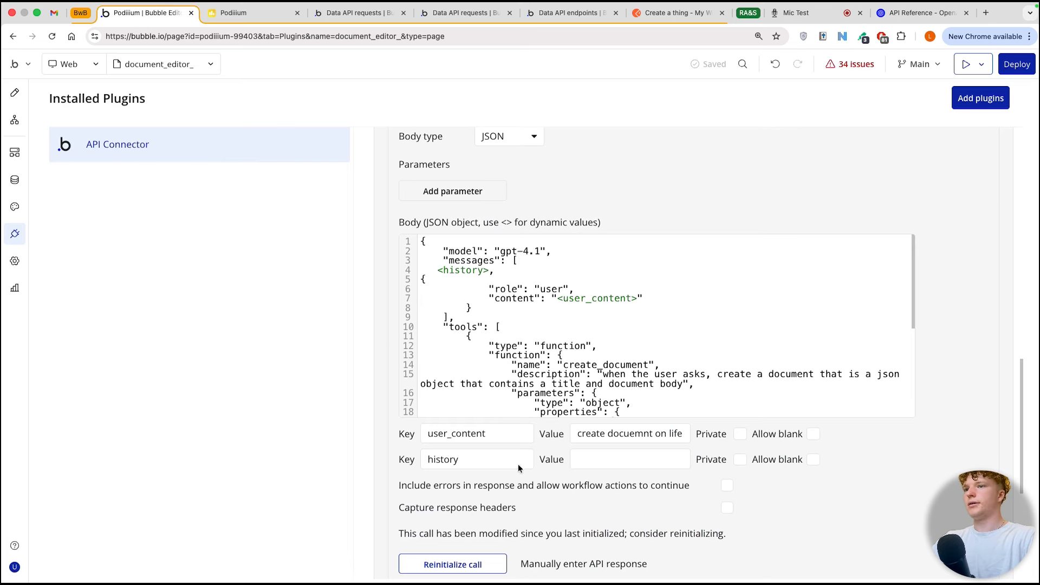
left_click(587, 458)
key("super+v")
left_click(469, 563)
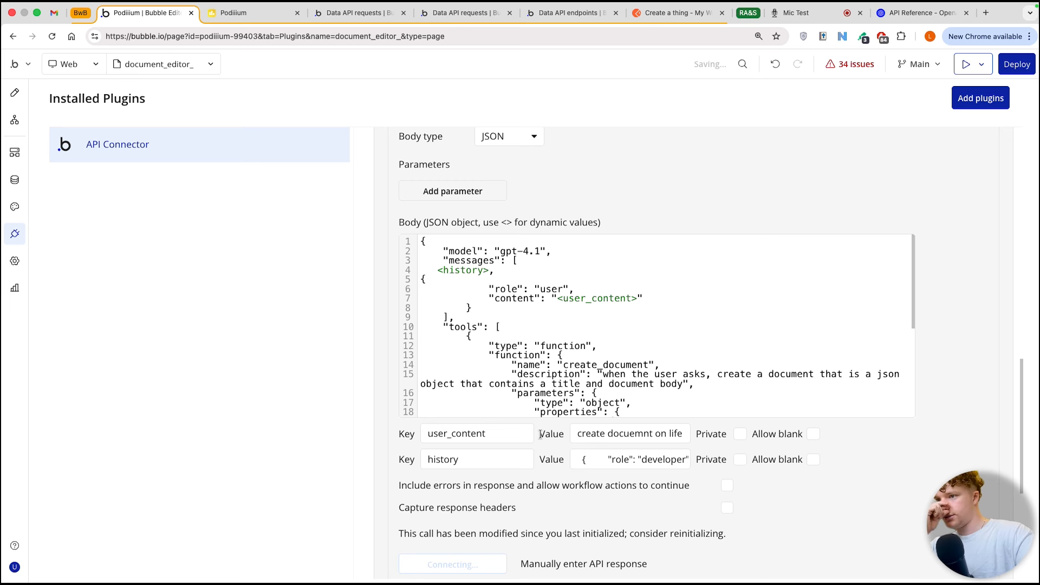
scroll(388, 356, "down", 2)
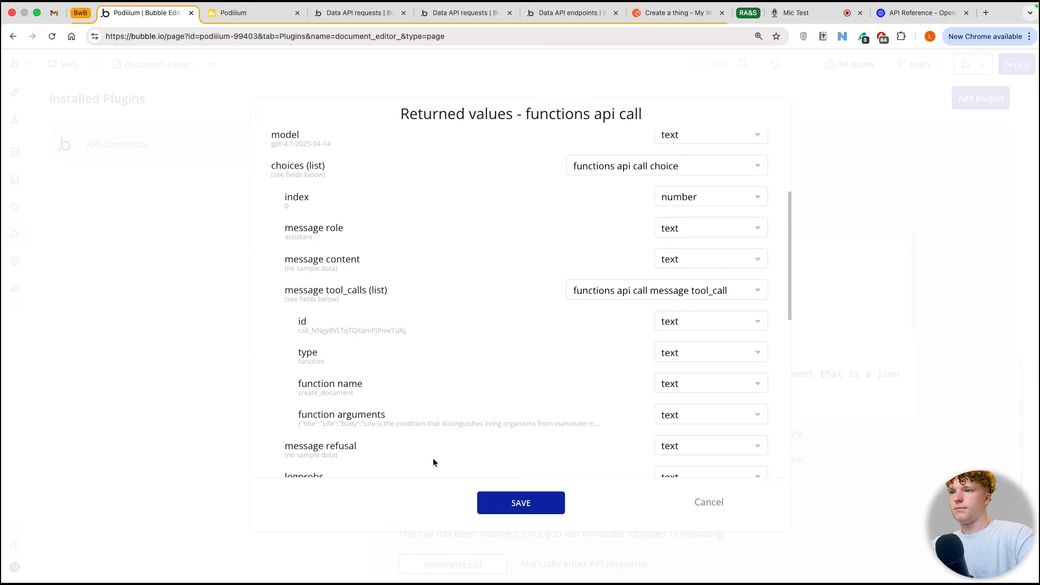
left_click(521, 502)
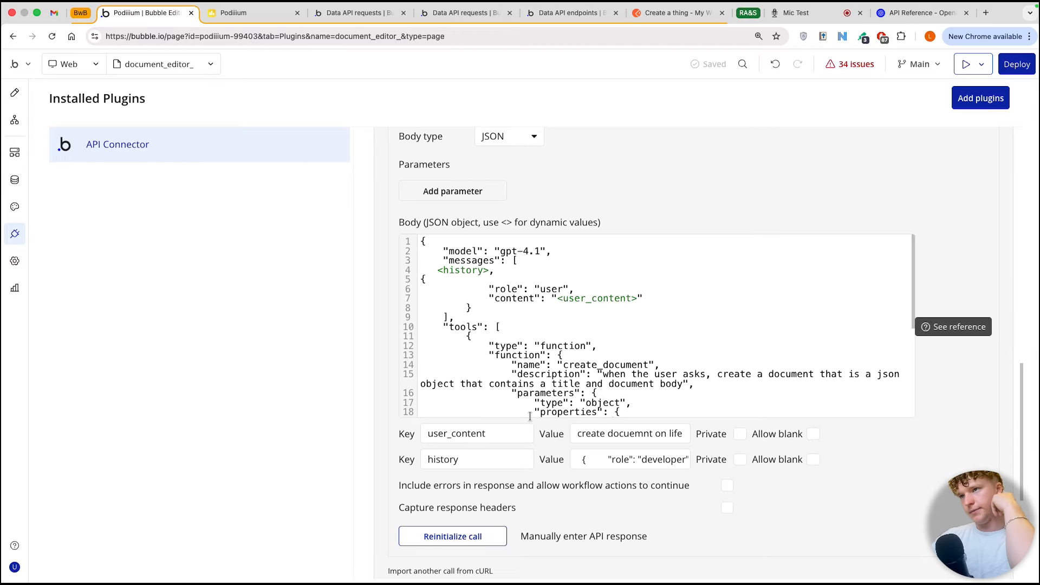
Step: Go to the page design and create a click workflow for the arrow icon beside the multiline input
scroll(621, 215, "up", 2)
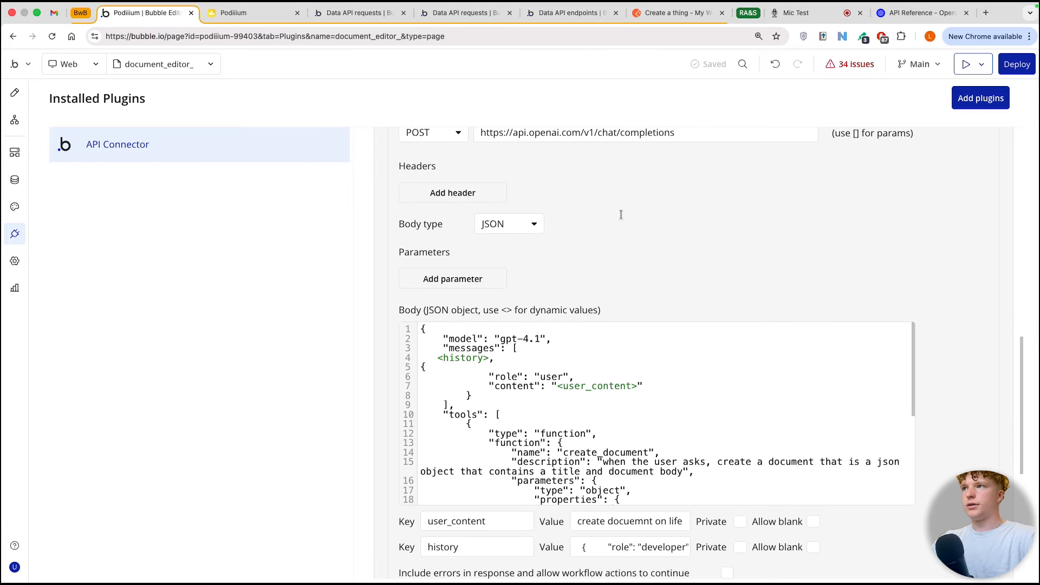
left_click(15, 92)
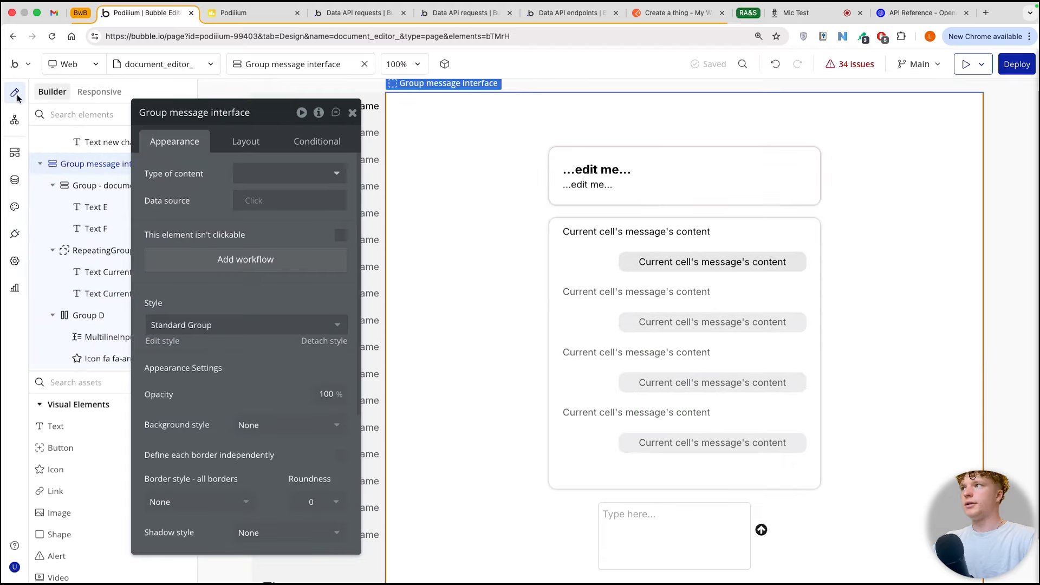
left_click(352, 113)
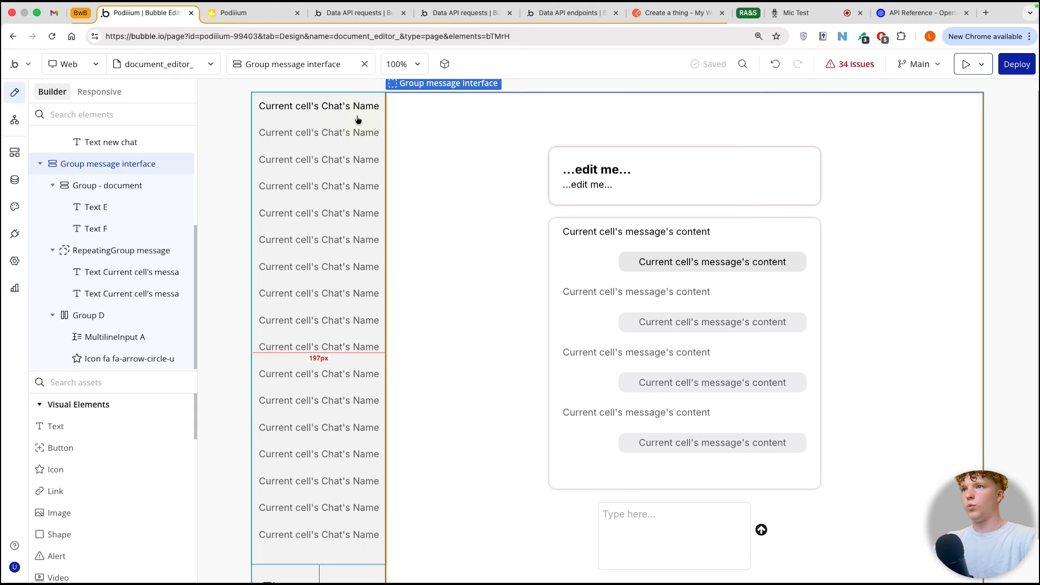
left_click(761, 529)
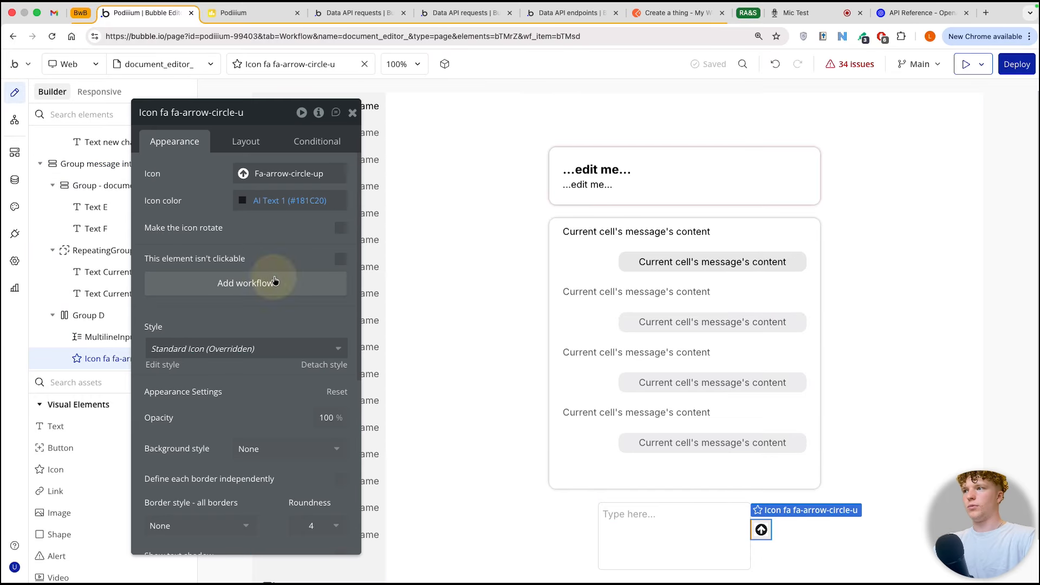
left_click(274, 281)
Step: Add a Create a new thing action to the icon's workflow with the type message
left_click(623, 178)
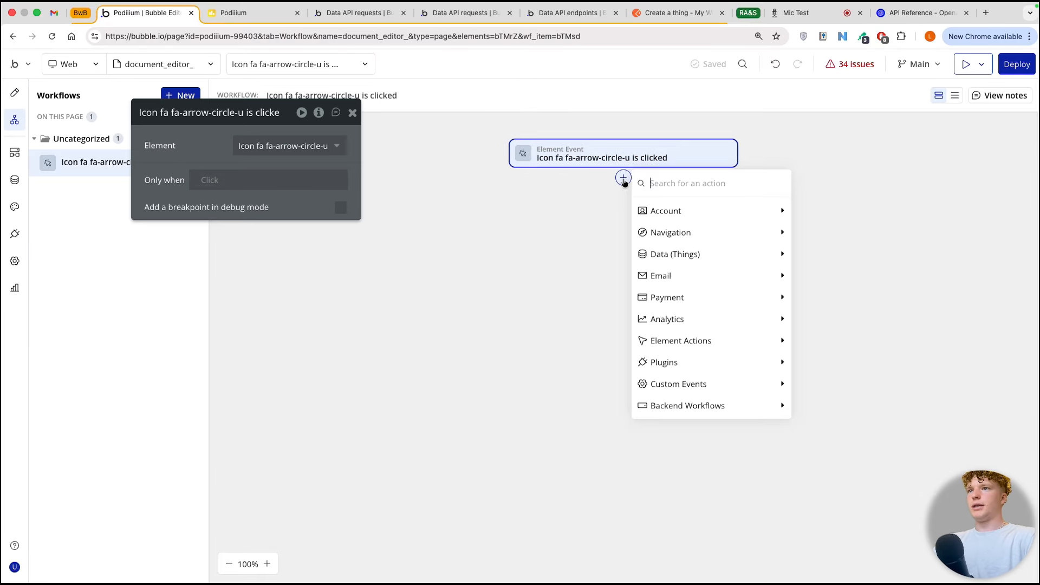
type("create")
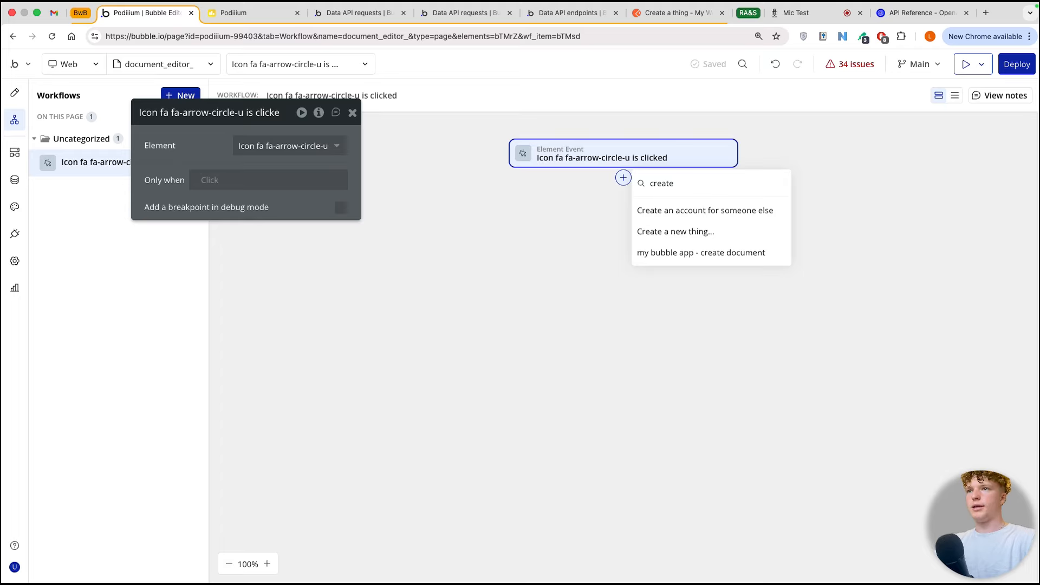
left_click(681, 229)
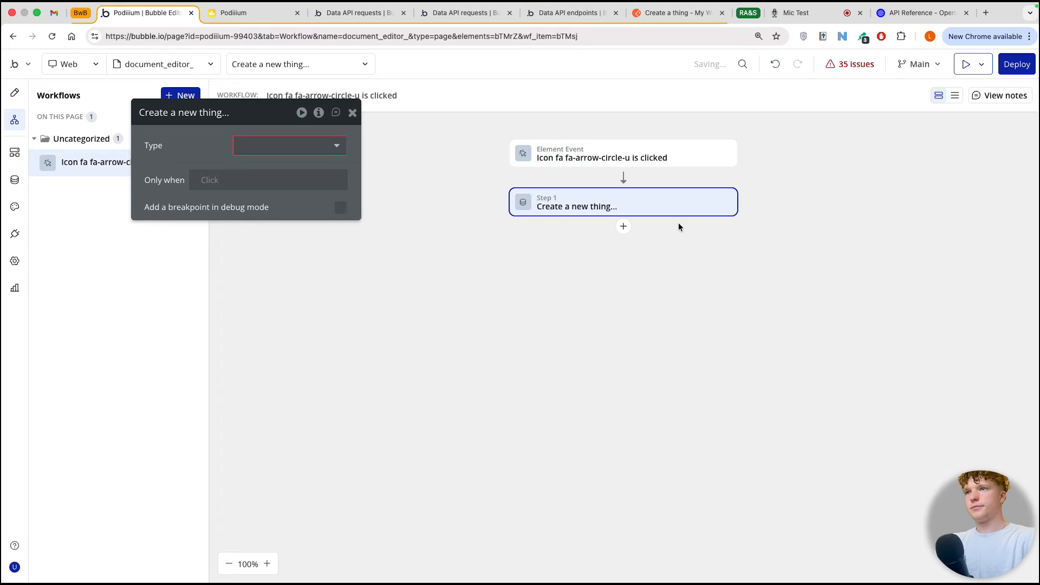
left_click(261, 156)
left_click(255, 236)
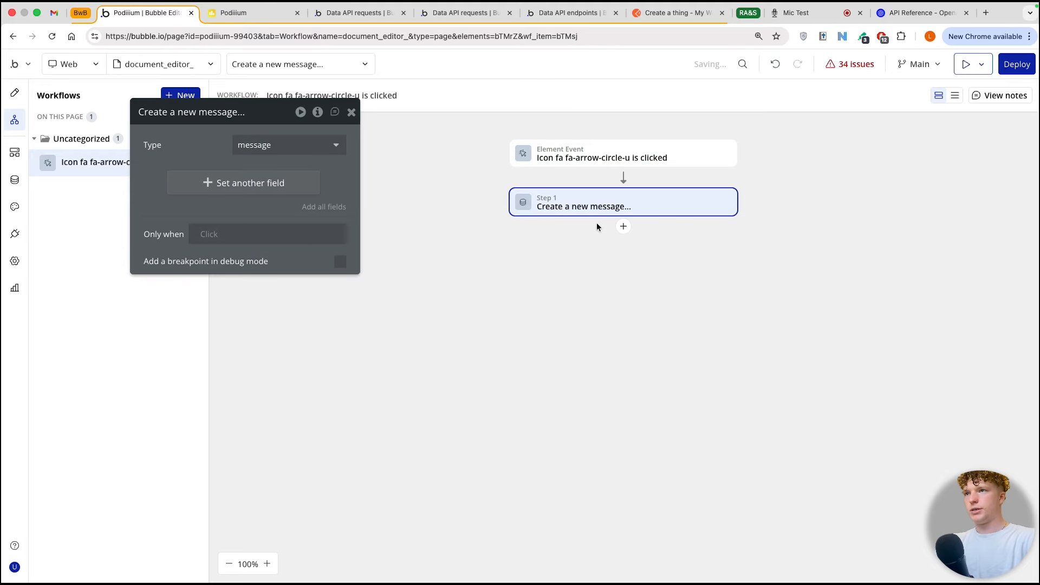
Step: Add the content, json and user fields to the new message action and set user to Current User
left_click(205, 214)
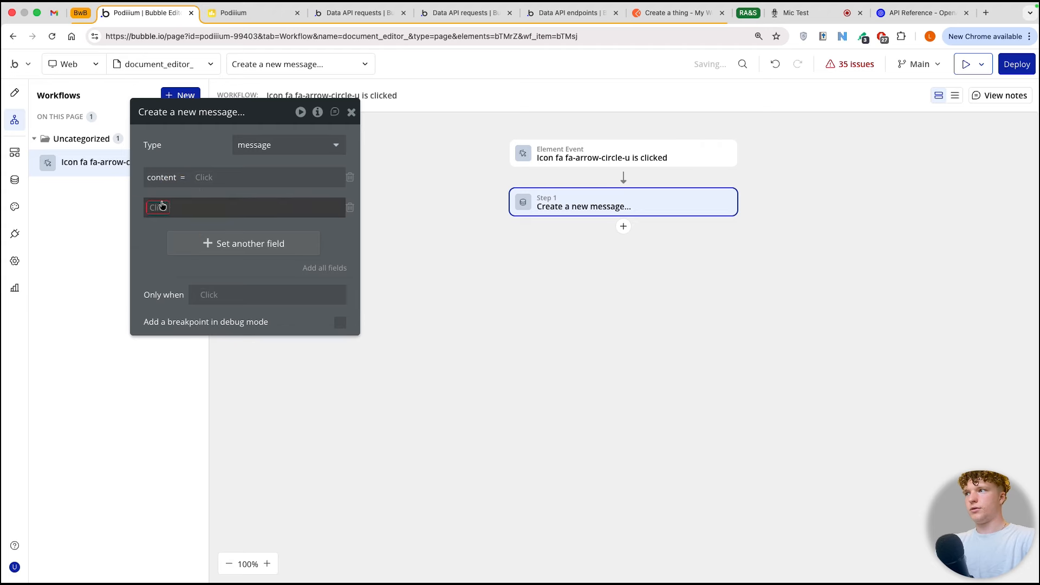
left_click(163, 207)
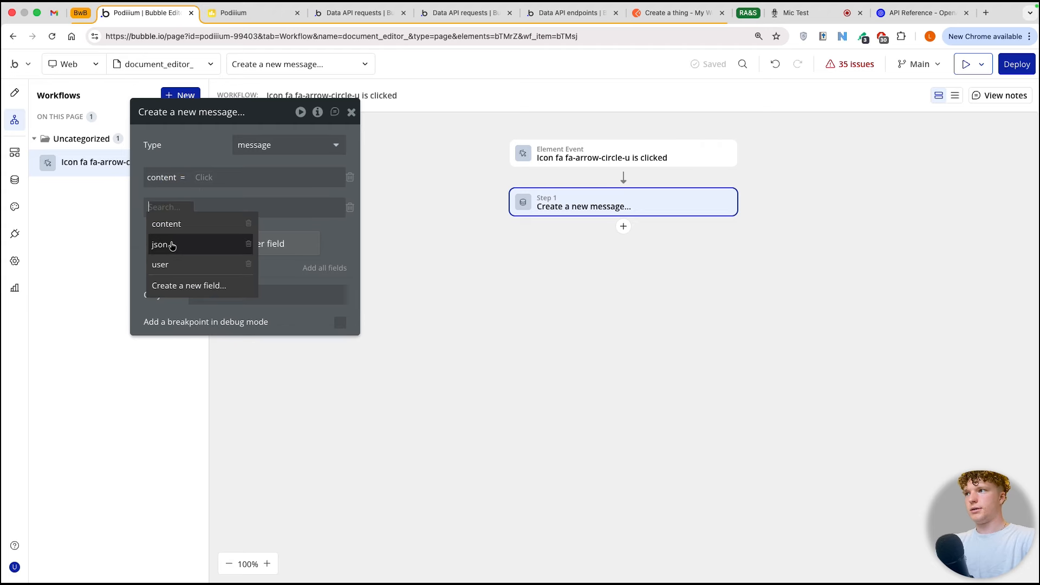
left_click(170, 247)
left_click(217, 250)
left_click(160, 235)
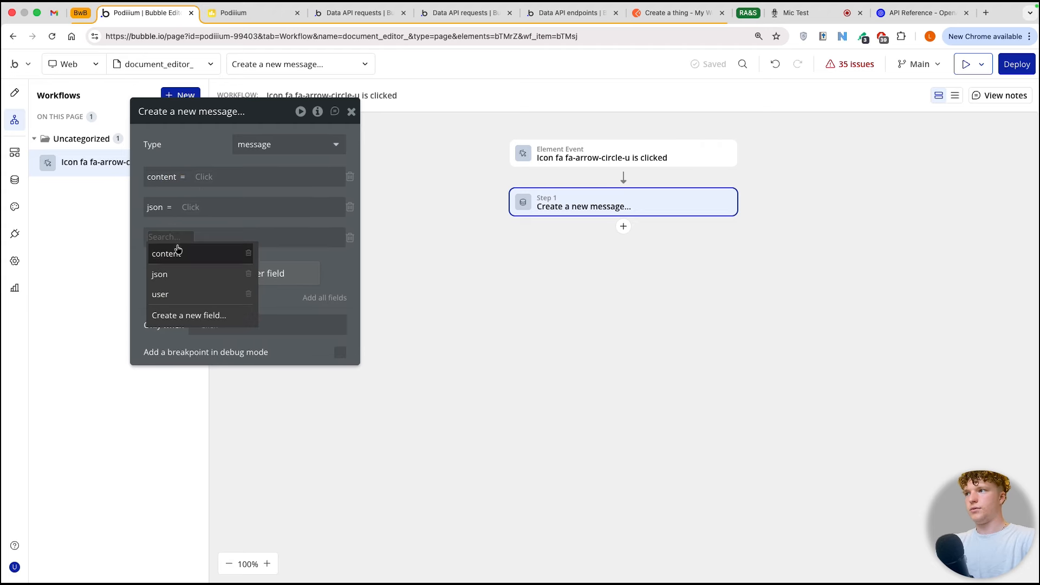
left_click(180, 291)
left_click(214, 307)
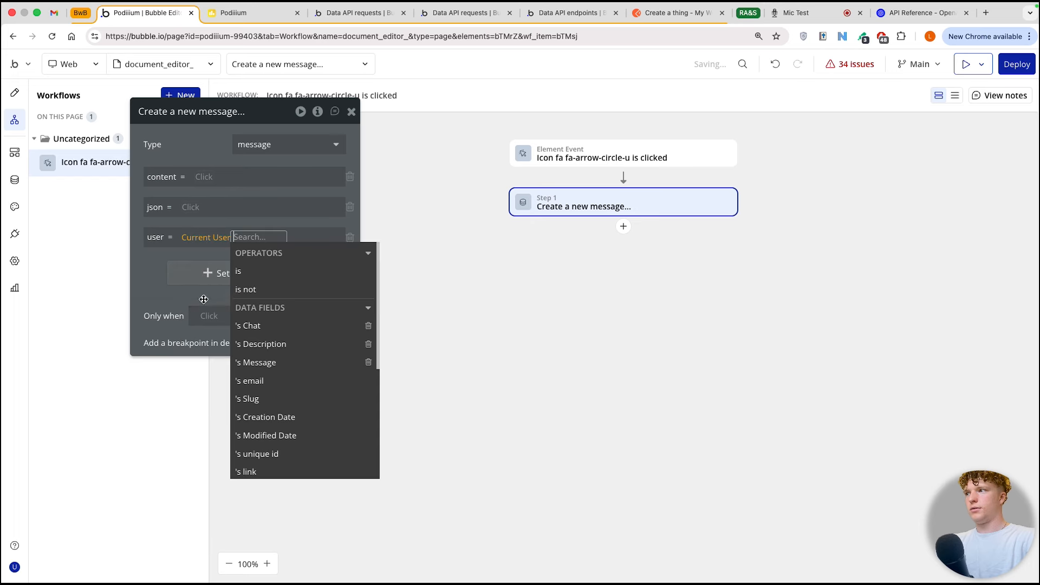
left_click(161, 273)
Step: Switch to the OpenAI API reference and copy the user message object from the default example request
left_click(918, 12)
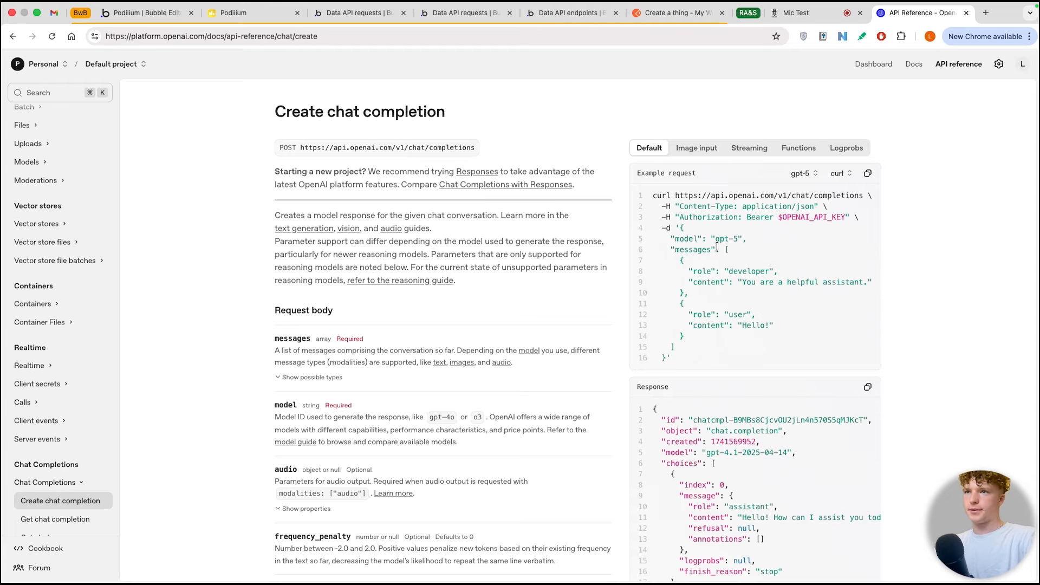
left_click(680, 304)
left_click_drag(690, 314, 690, 331)
left_click(678, 299)
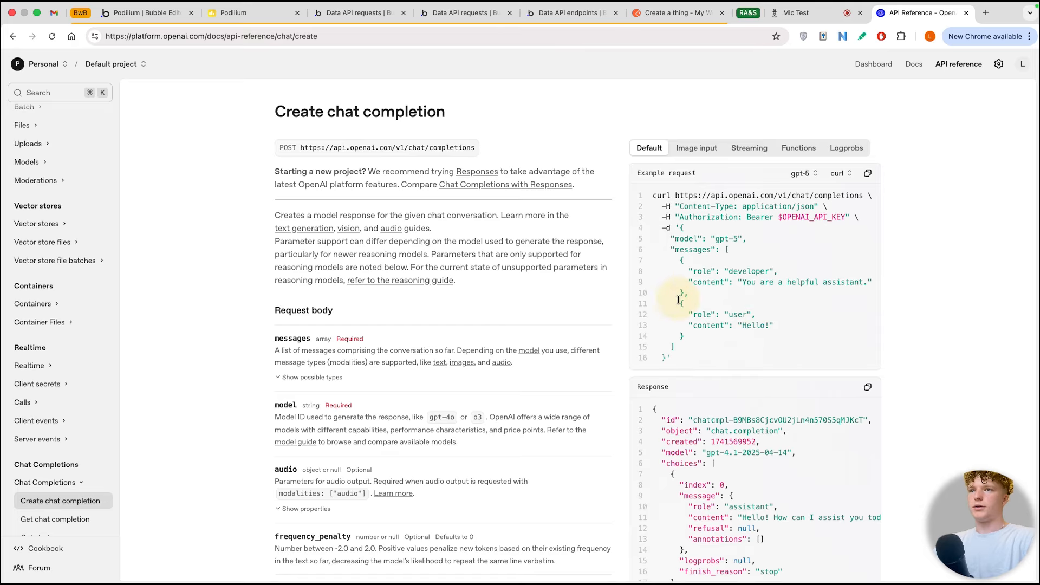
left_click_drag(684, 309, 775, 326)
left_click(687, 338)
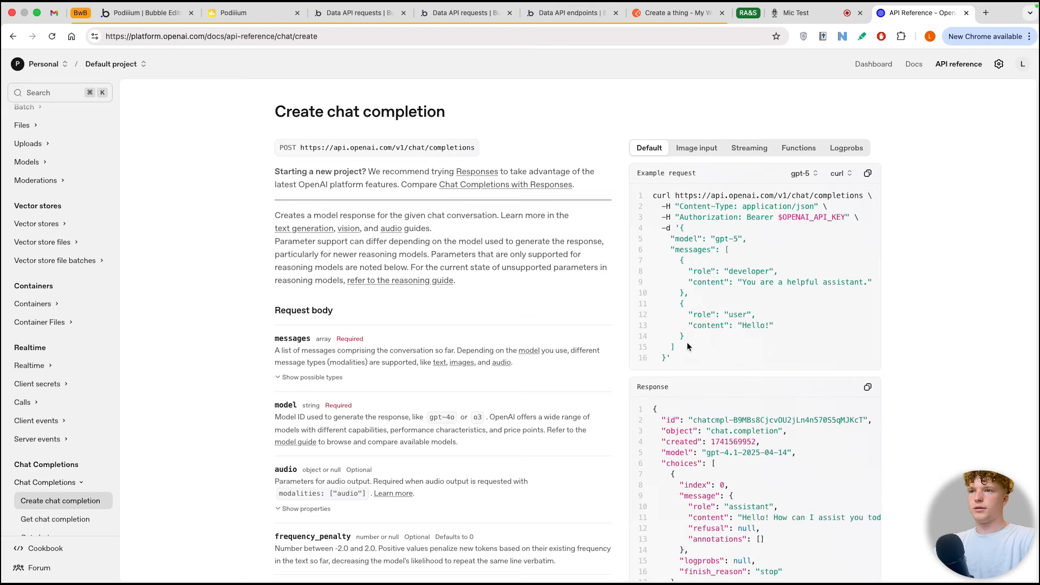
left_click_drag(687, 339, 679, 304)
key("super+c")
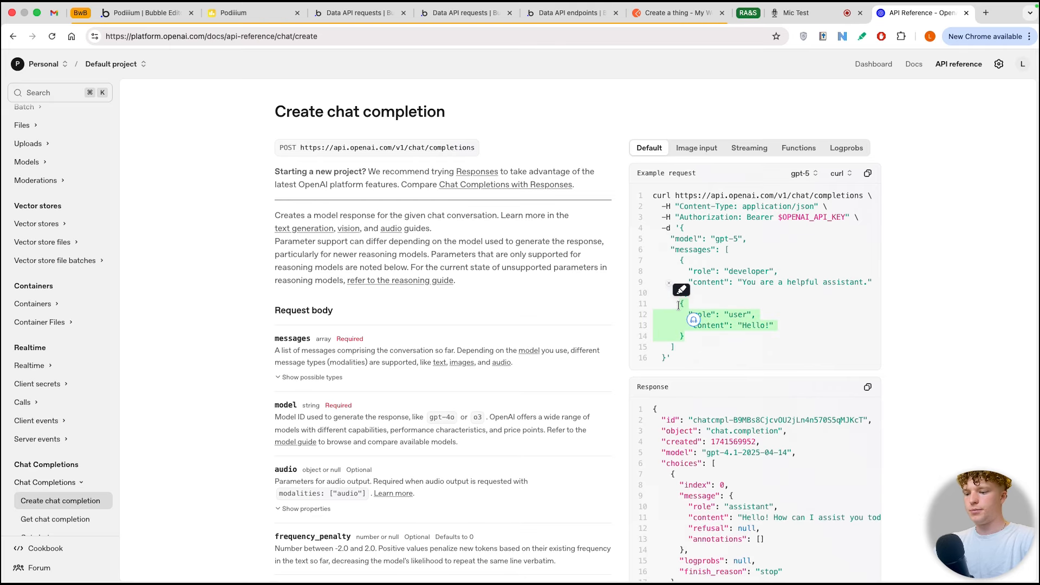
Step: Back in the Bubble workflow, paste the user message object into the json field and replace "Hello!" with MultilineInput A's value
left_click(163, 12)
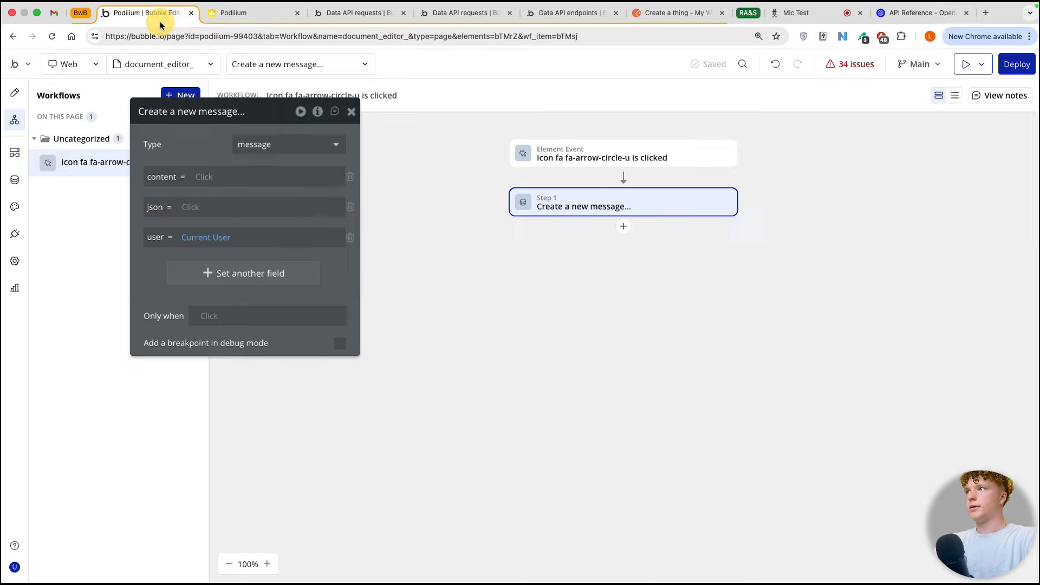
left_click(181, 209)
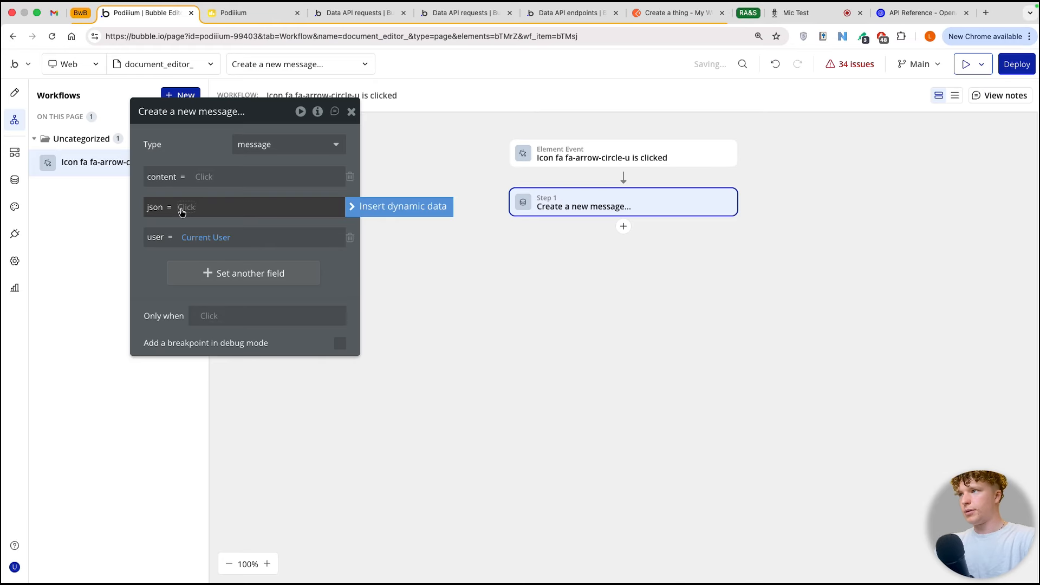
key("super+v")
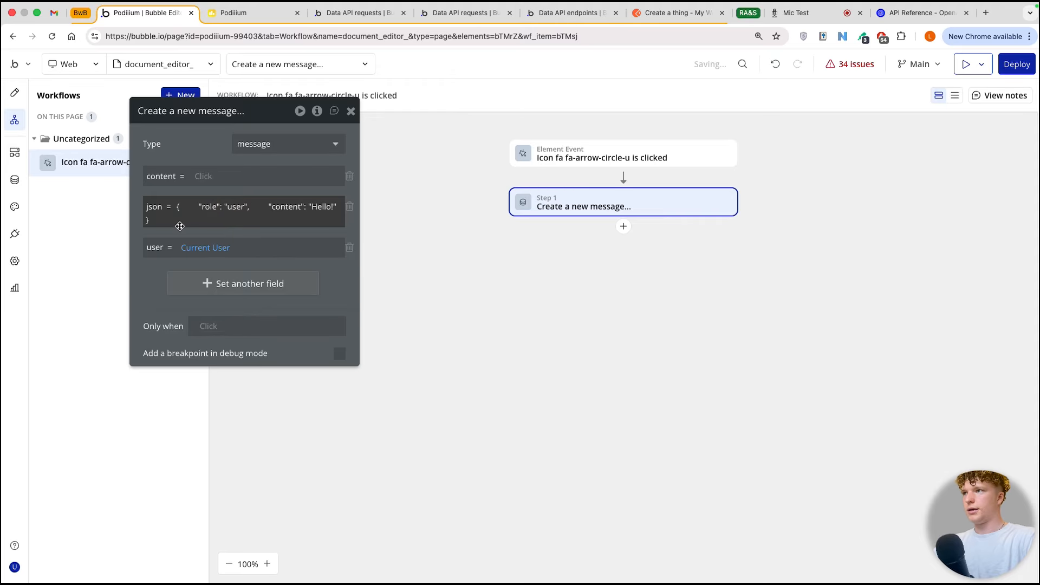
left_click(310, 209)
left_click(306, 218)
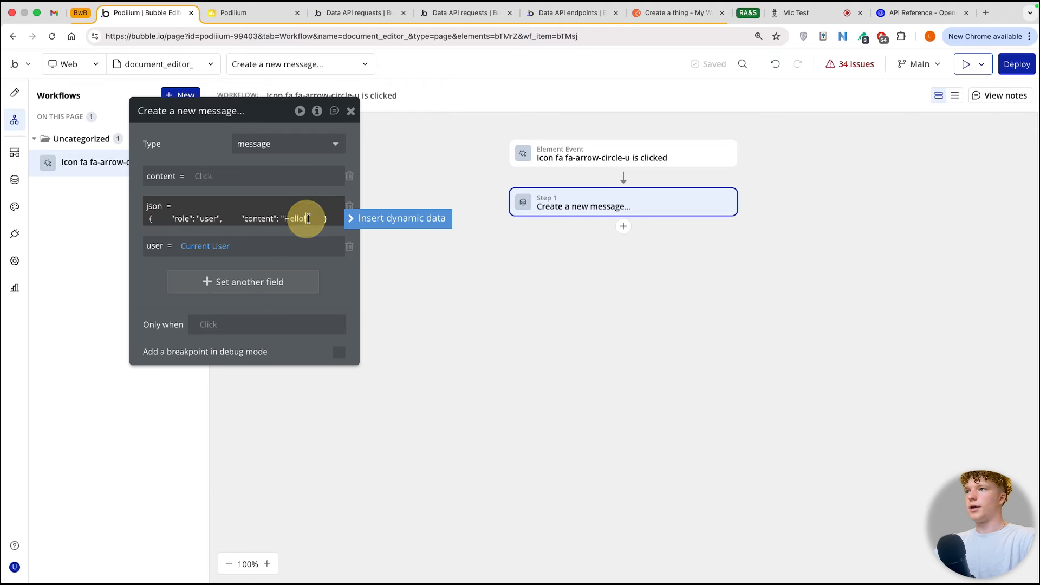
key("BackSpace")
key("BackSpace")
key("BackSpace")
key("BackSpace")
left_click(356, 218)
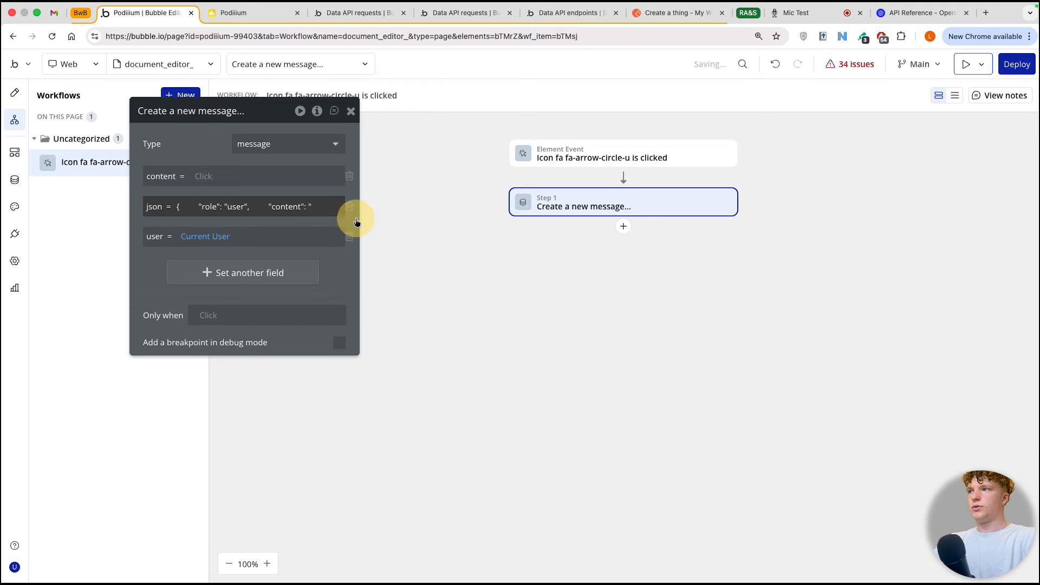
type("mul")
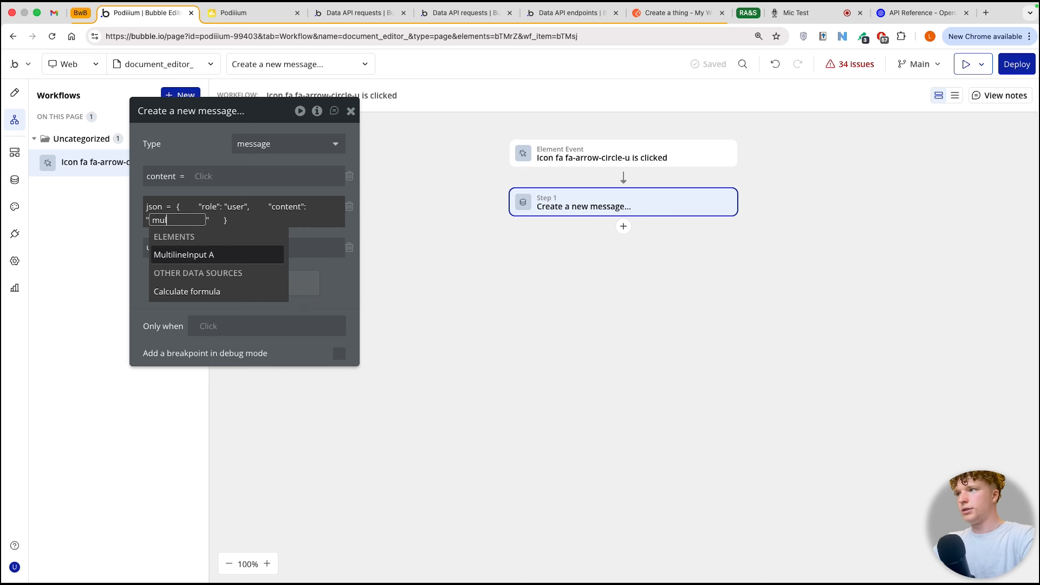
left_click(202, 253)
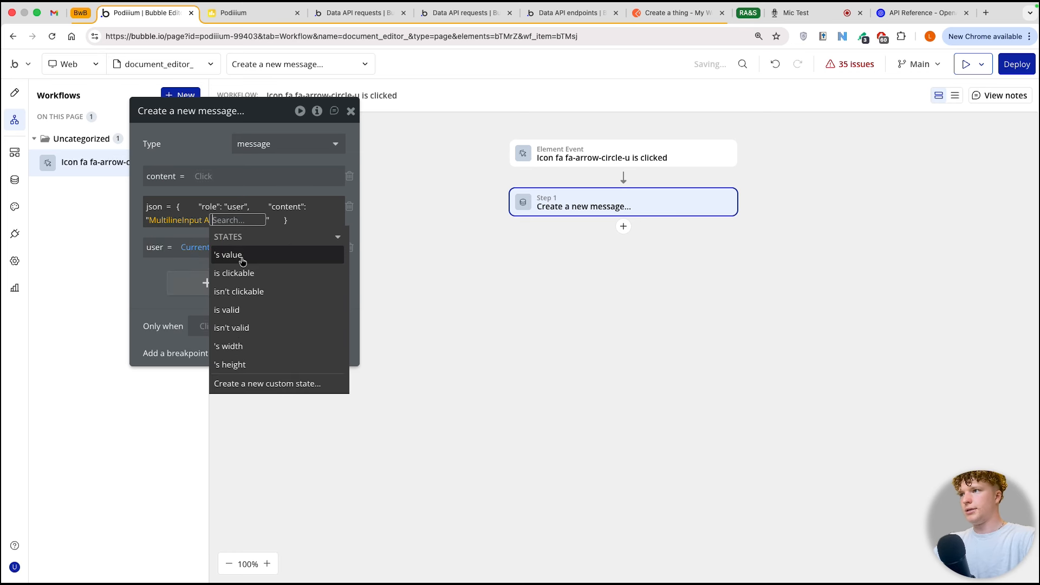
Step: Set the new message's content field to MultilineInput A's value
left_click(204, 176)
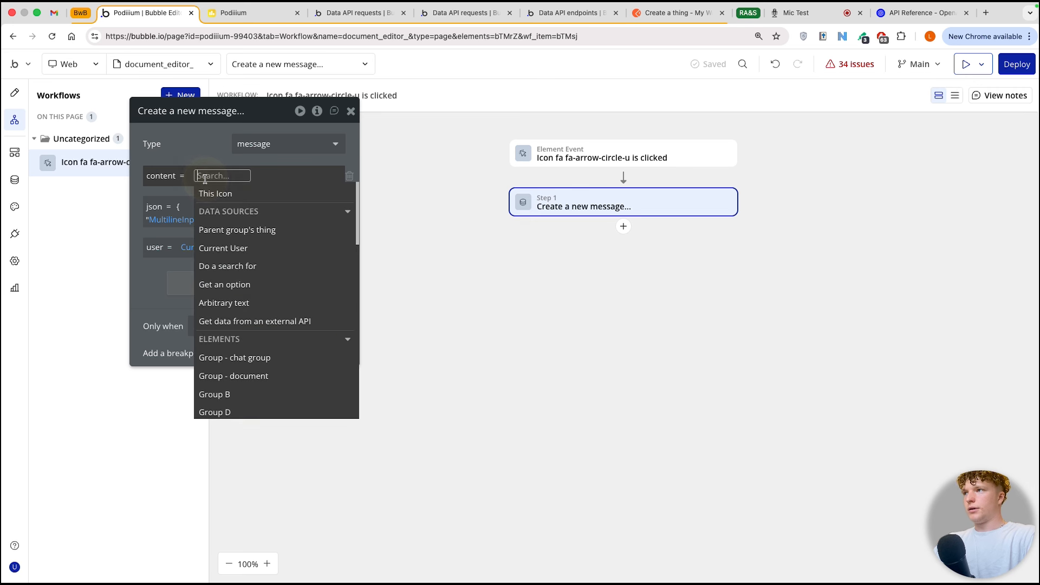
type("mul")
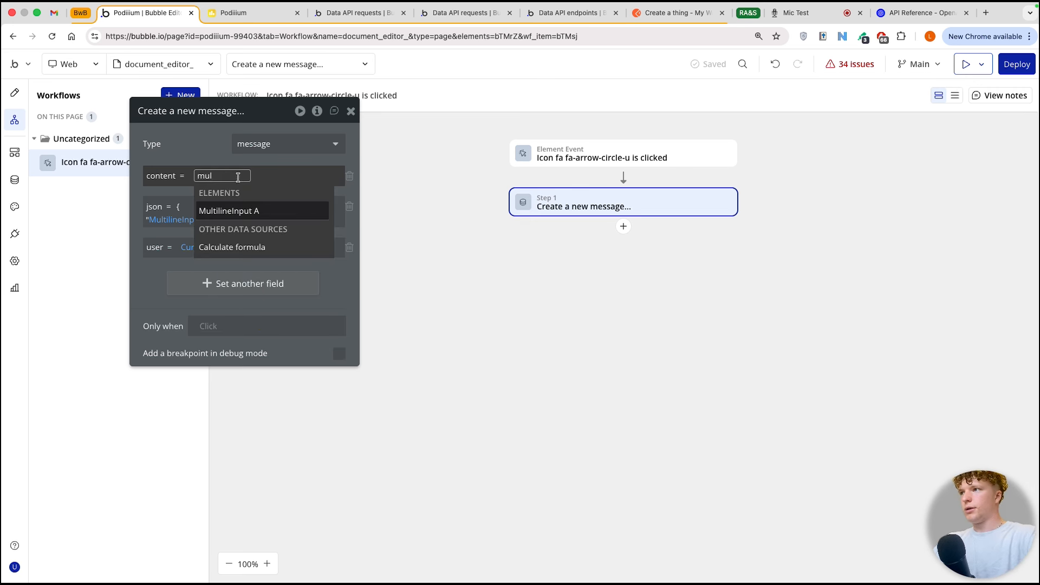
left_click(241, 211)
left_click(212, 150)
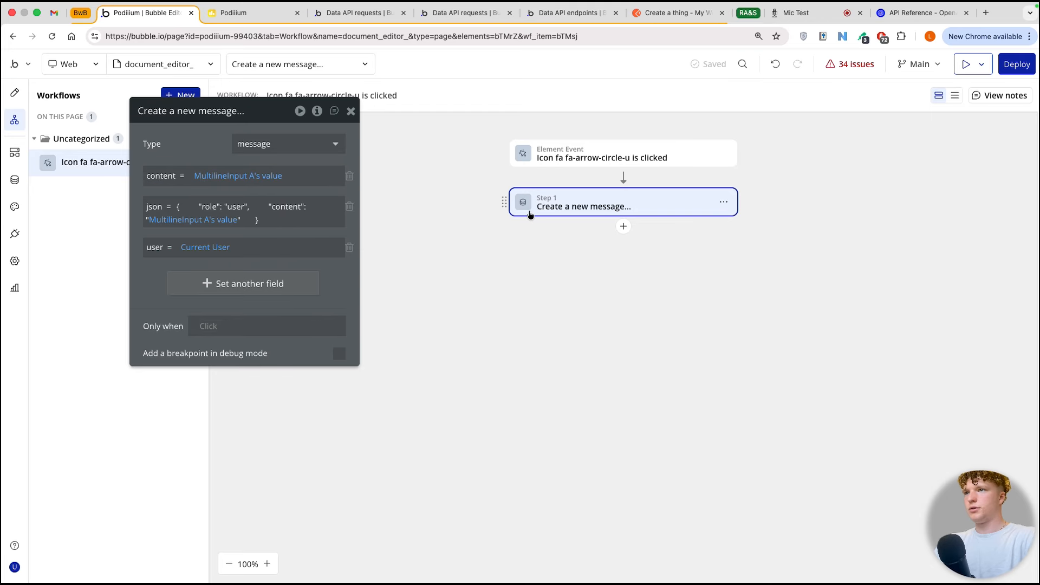
Step: Add a Make changes to thing action after the message creation, targeting Group message interface's Chat
left_click(623, 227)
type("make")
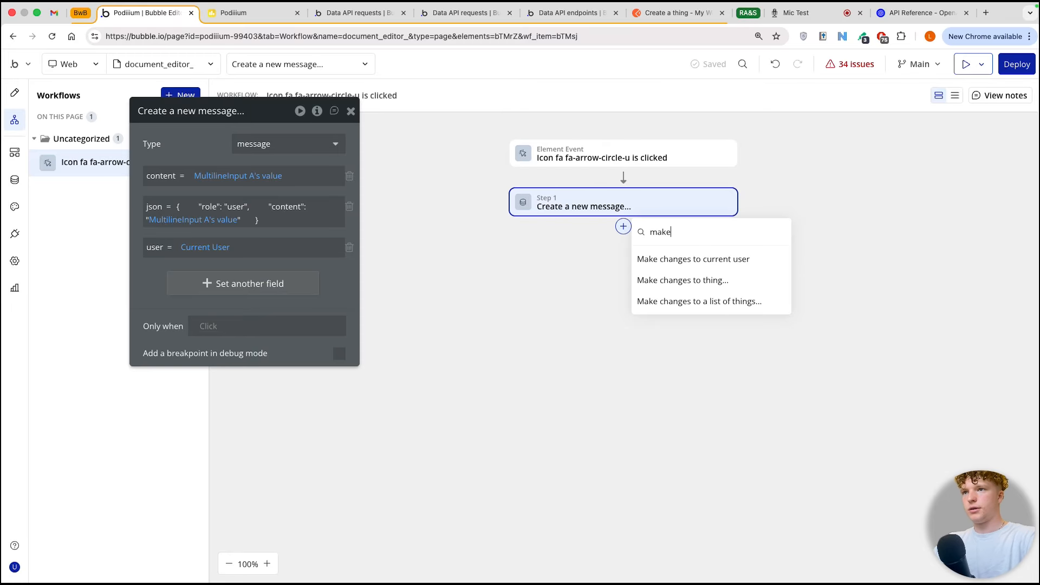
left_click(683, 280)
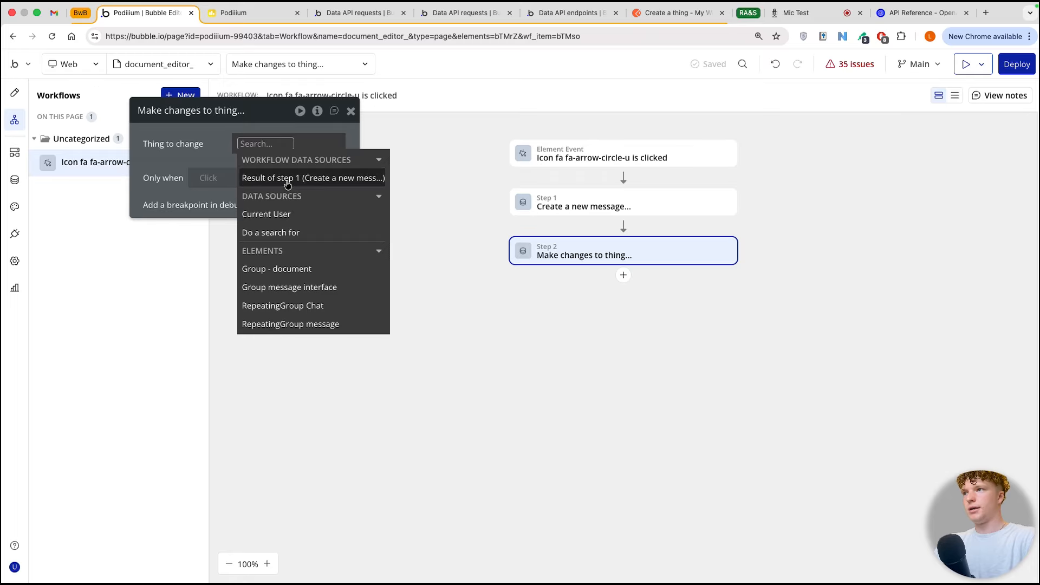
left_click(313, 288)
left_click(317, 252)
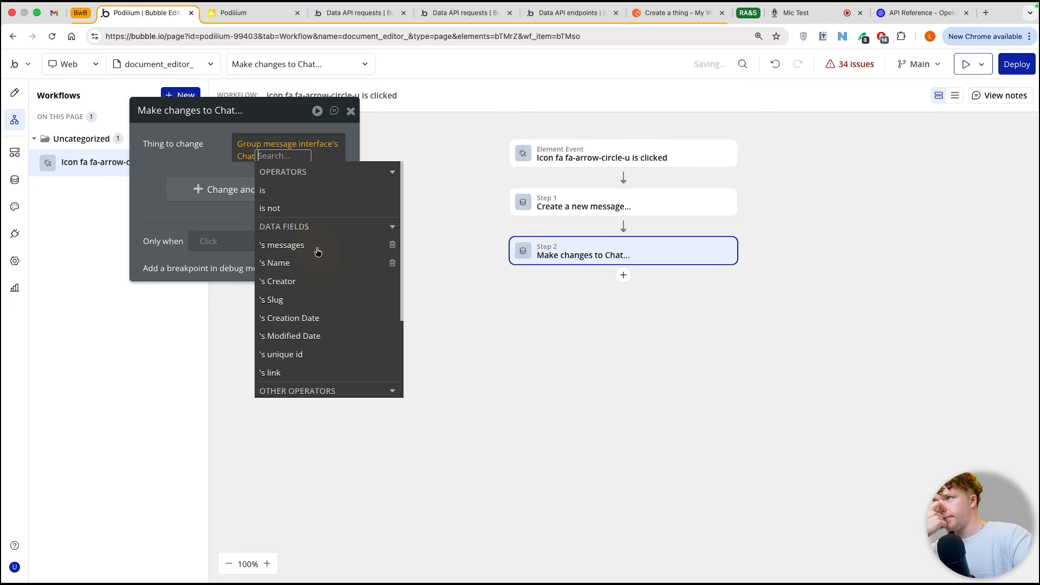
Step: Set the chat change to add the result of step 1 to the messages list
left_click(203, 189)
left_click(158, 183)
left_click(173, 204)
left_click(198, 185)
left_click(199, 200)
left_click(214, 182)
left_click(242, 250)
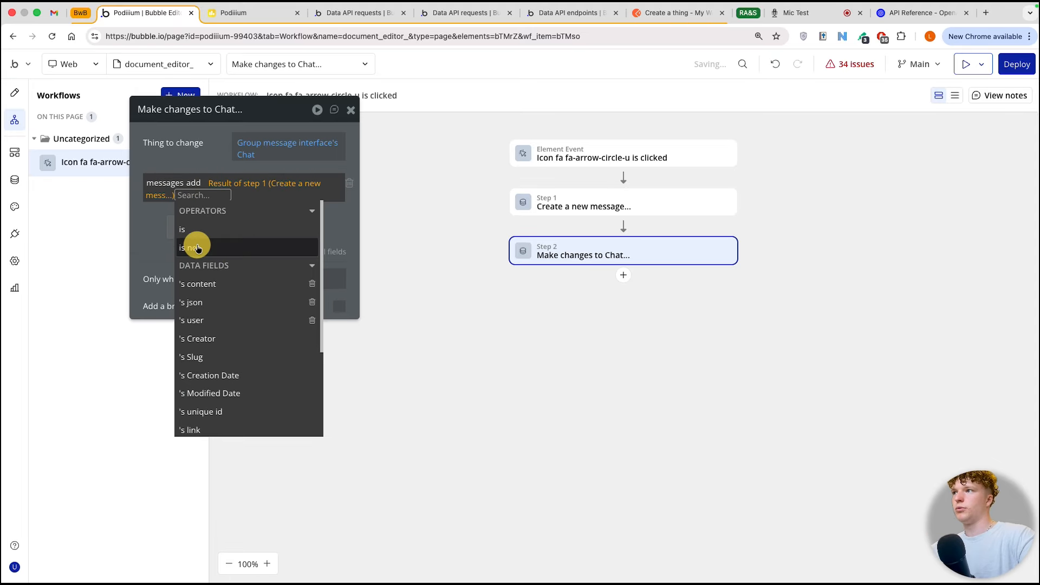
left_click(156, 230)
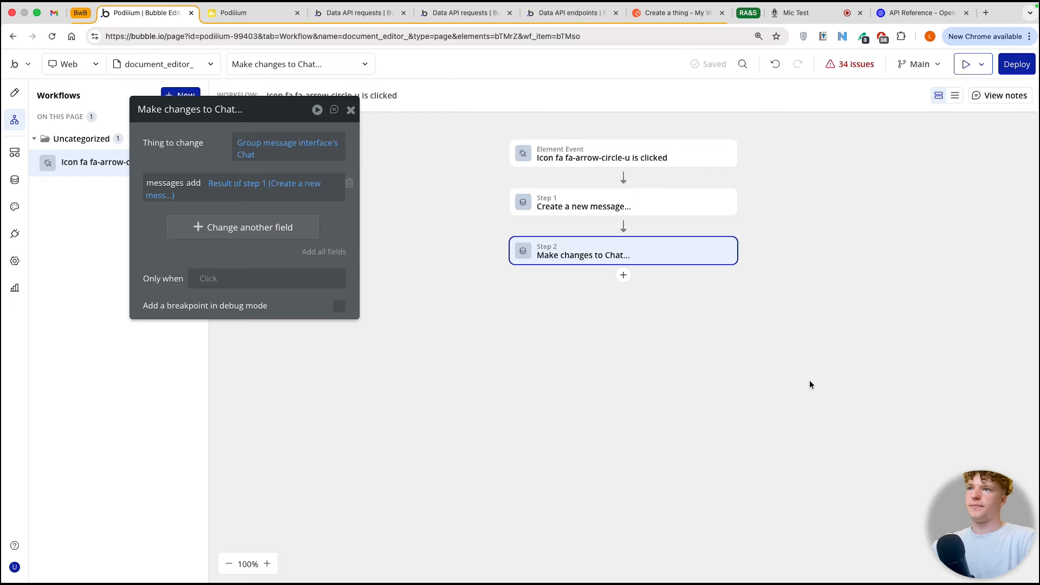
Step: Add a Reset relevant inputs action after the Make changes to Chat action
left_click(623, 275)
type("re")
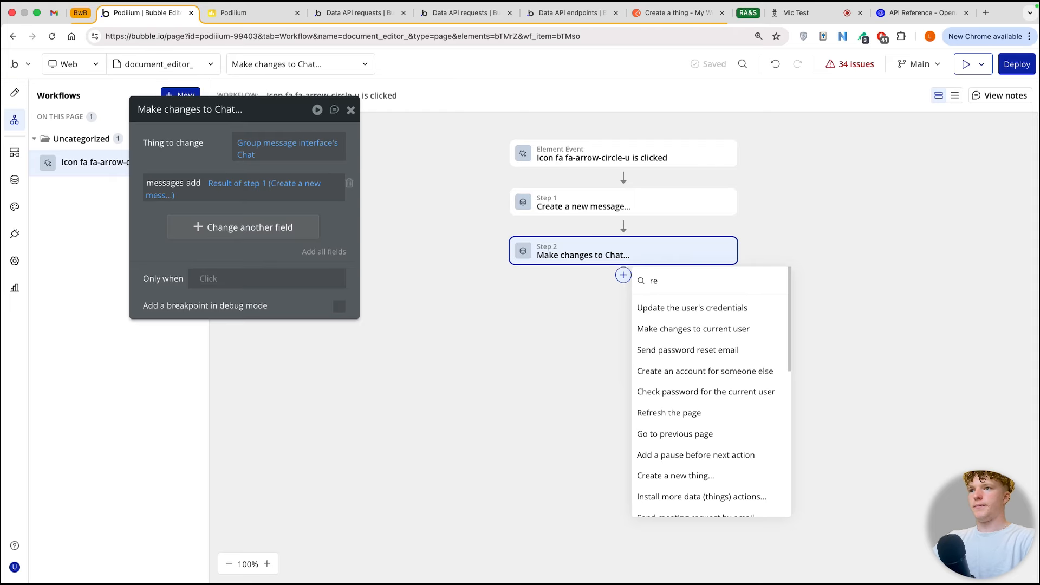
type("s")
left_click(703, 342)
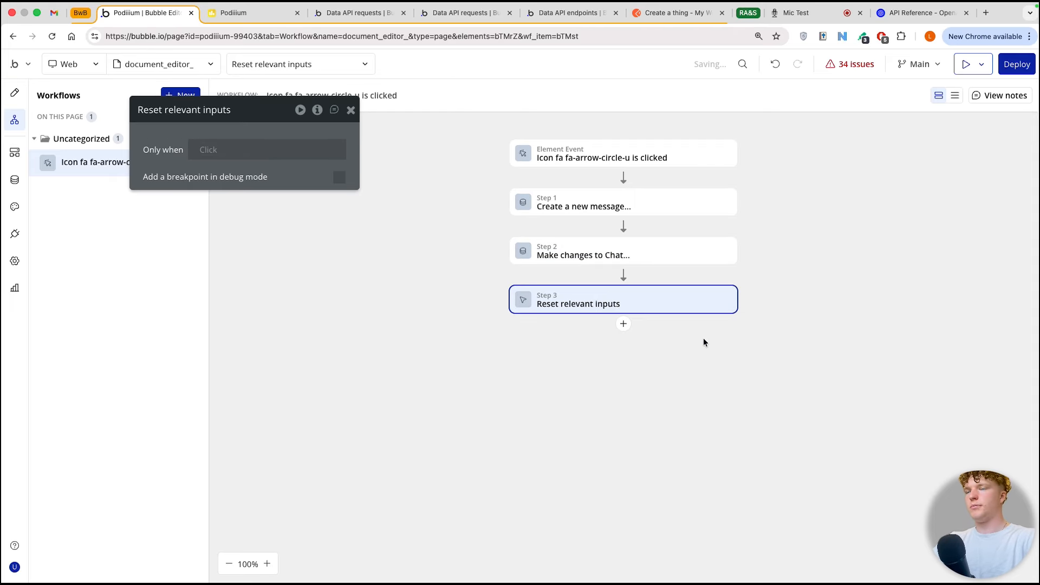
Step: Add the "Open ai tutorial - functions api call" plugin action at the end of the workflow
left_click(624, 323)
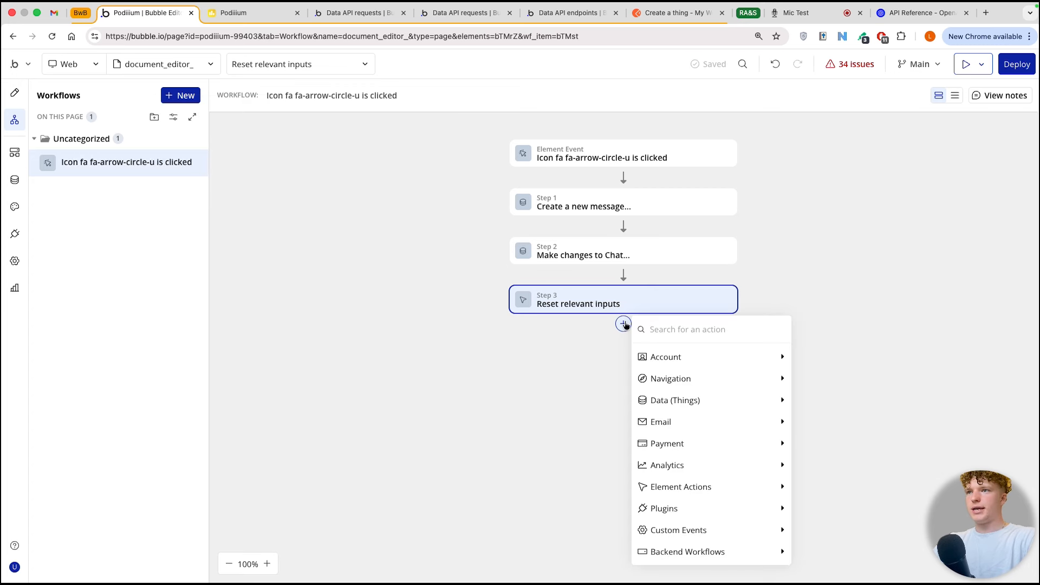
mouse_move(731, 506)
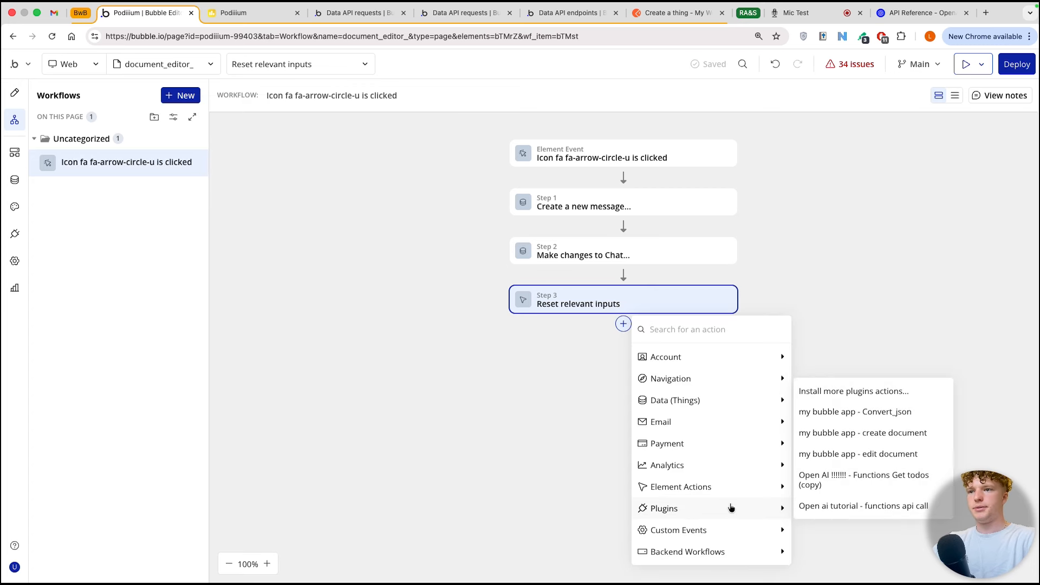
left_click(864, 507)
Step: Replace the API call's user_content value with the content of the message created in step 1
left_click(295, 145)
left_click(354, 147)
left_click(353, 146)
left_click(244, 144)
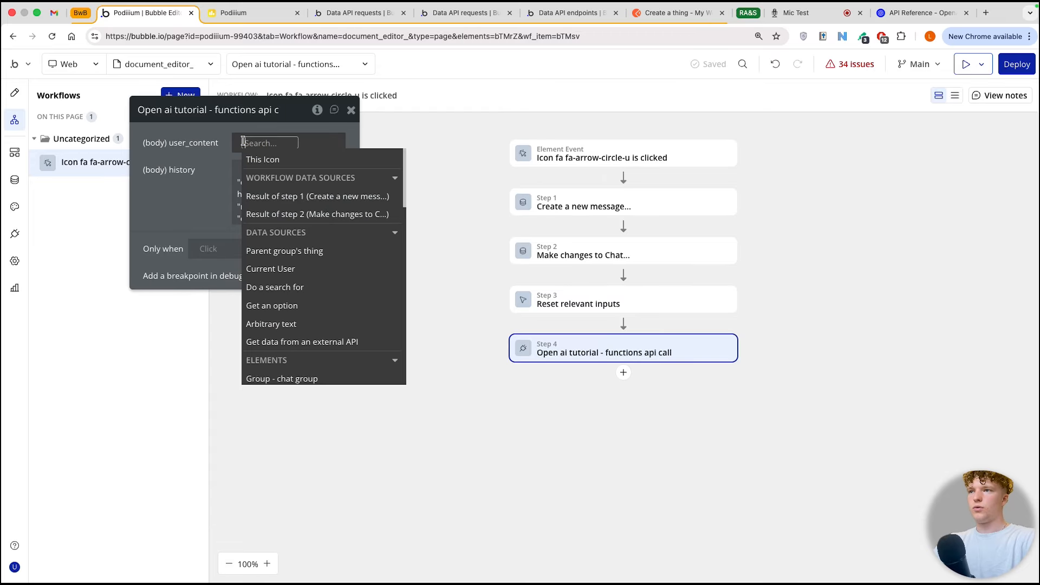
left_click(271, 196)
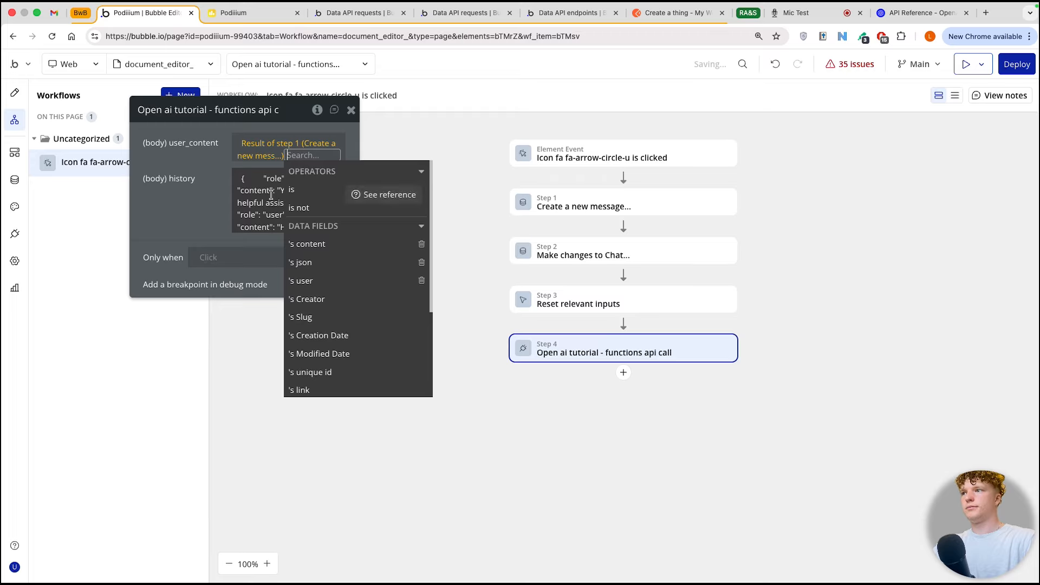
left_click(306, 262)
Step: Replace the API call's history value with Group message interface's Chat's messages:each item's json
left_click(354, 181)
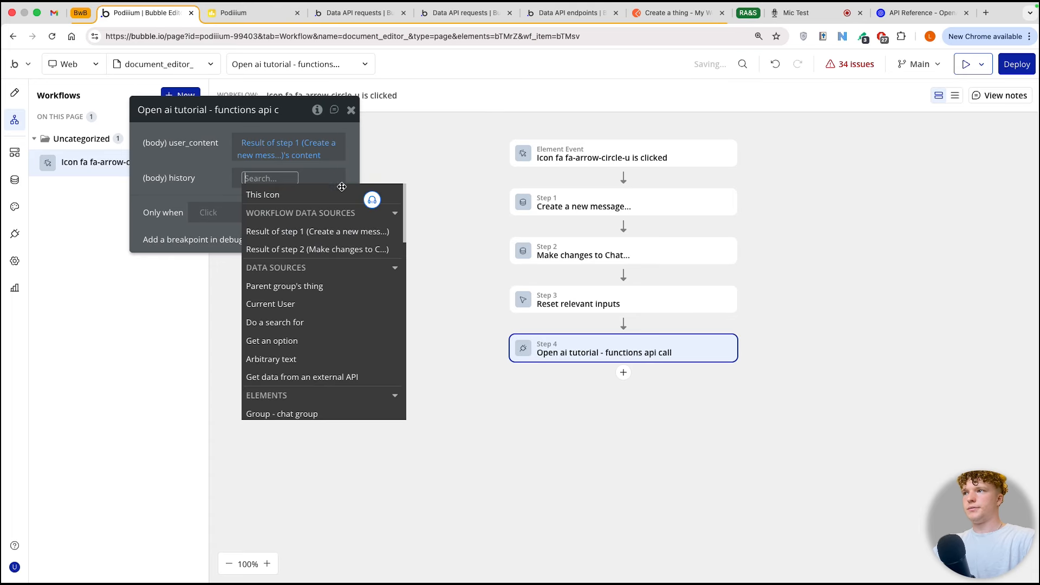
scroll(323, 340, "down", 2)
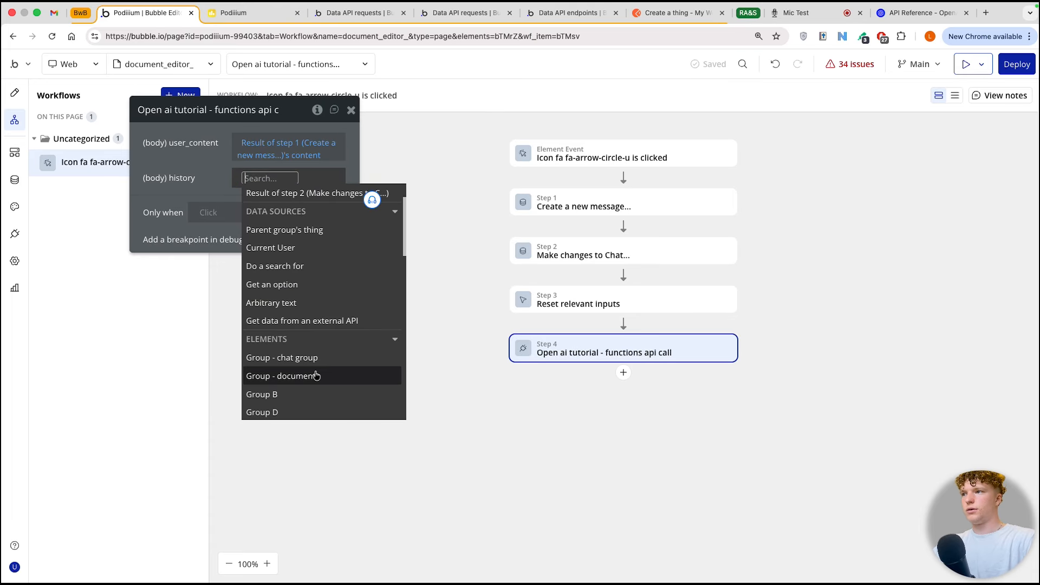
left_click(317, 377)
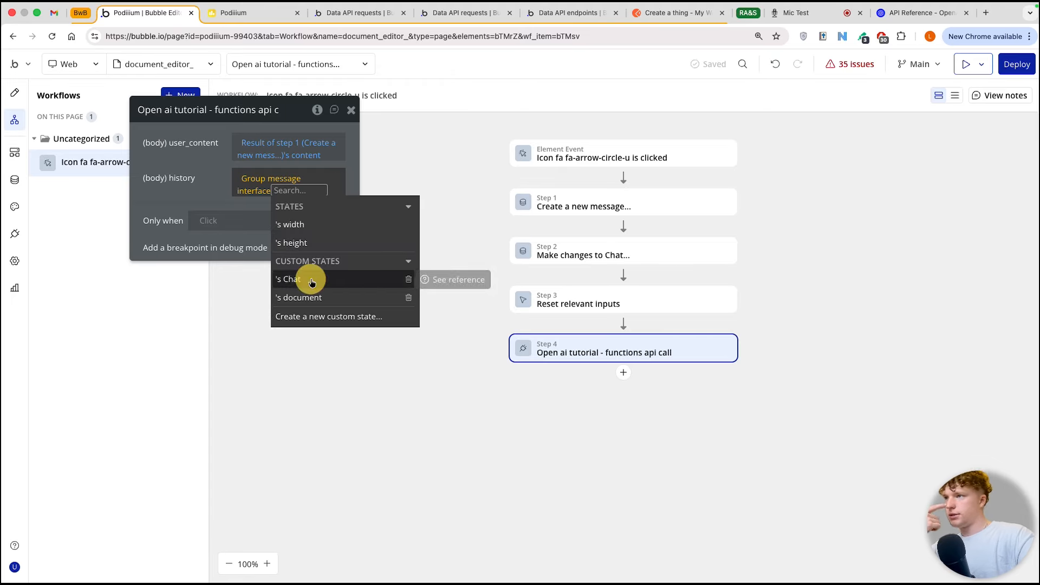
left_click(311, 281)
left_click(310, 279)
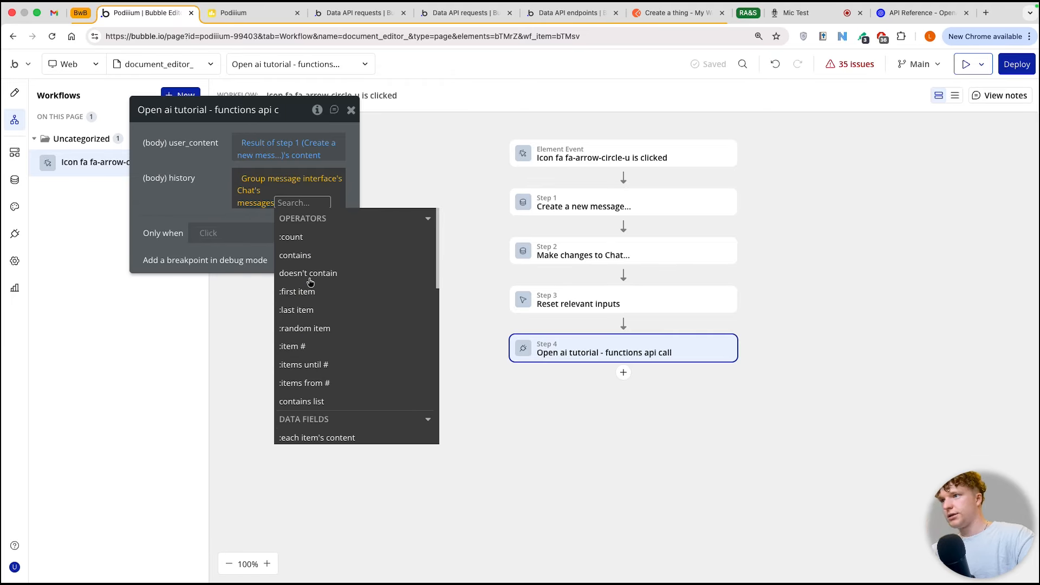
scroll(343, 277, "down", 3)
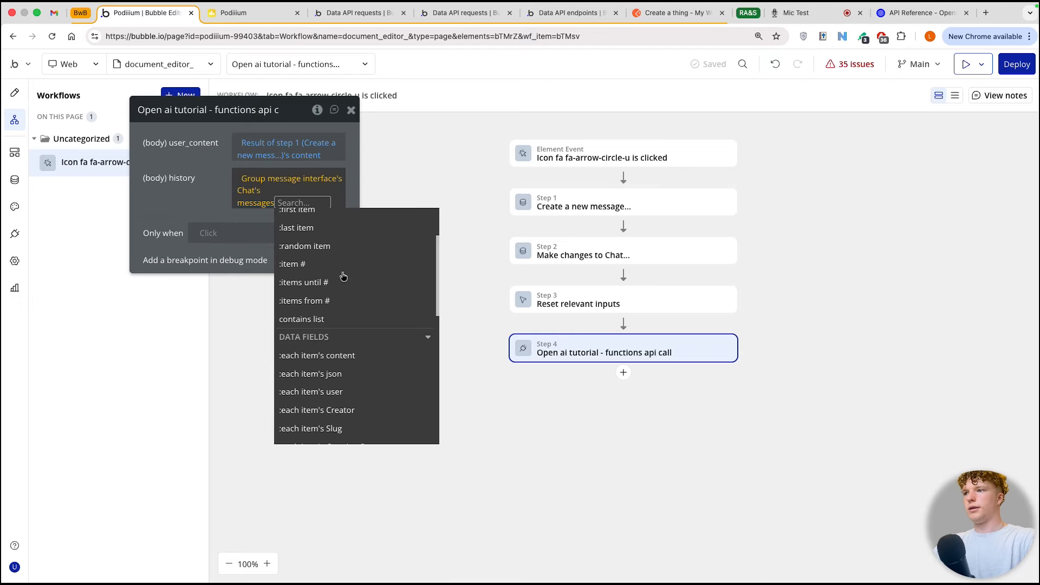
left_click(311, 375)
left_click(175, 184)
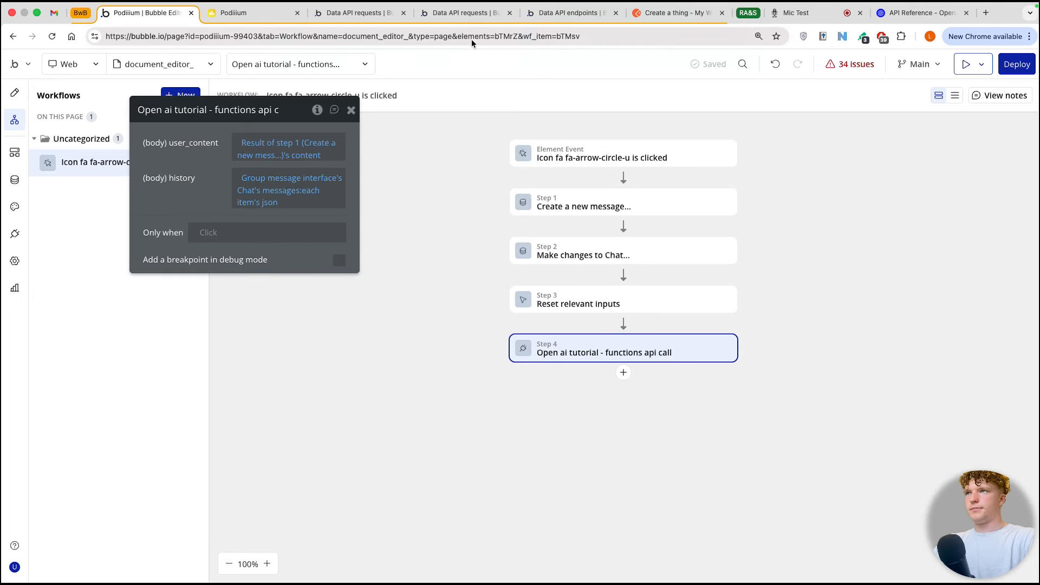
Step: Switch to the Notion project page and tick off chat interface, message interface, CHAT GPT set-up and Functions call set up
key("ctrl+Right")
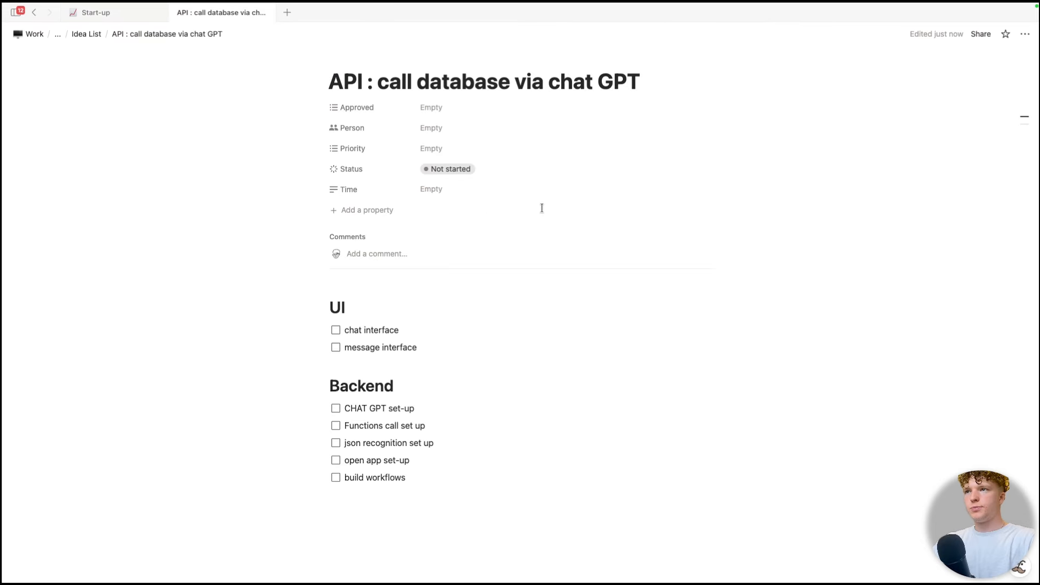
left_click(336, 331)
left_click(336, 348)
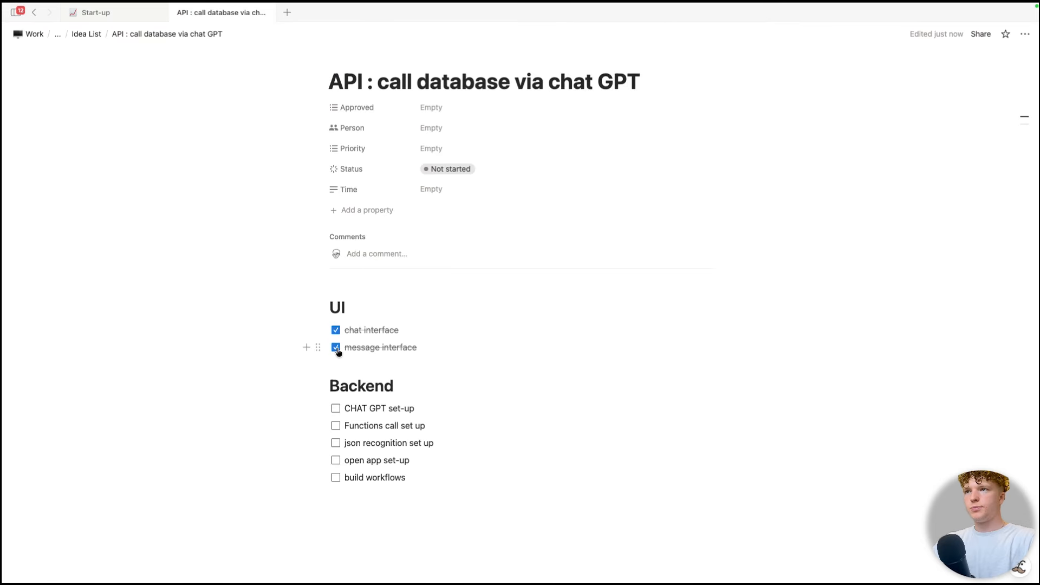
left_click(336, 409)
left_click(337, 426)
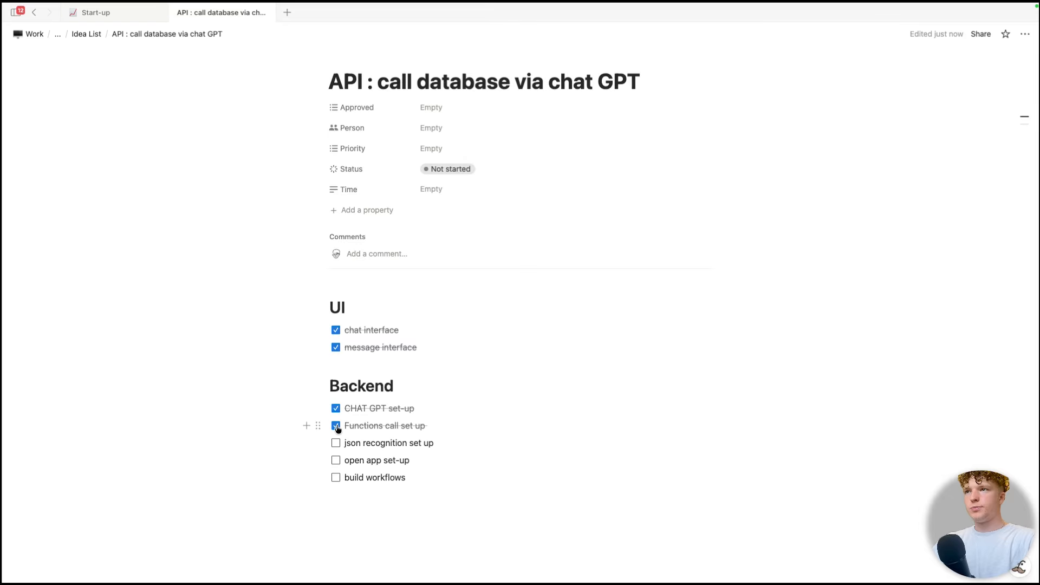
left_click_drag(344, 444, 432, 445)
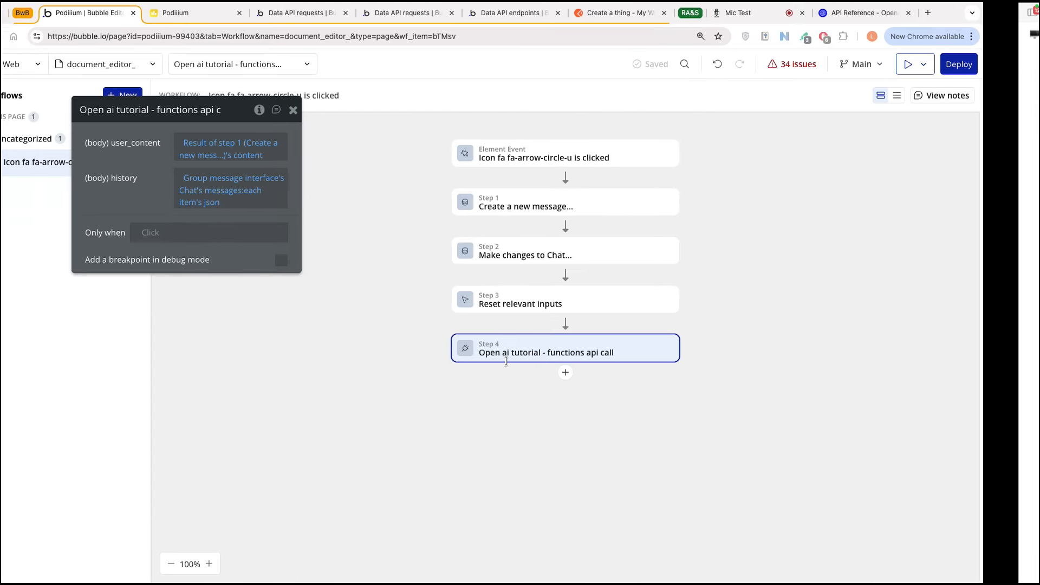
Step: Back in Bubble, examine the API Connector's returned values for the functions api call, especially the function arguments, and save them
left_click(14, 233)
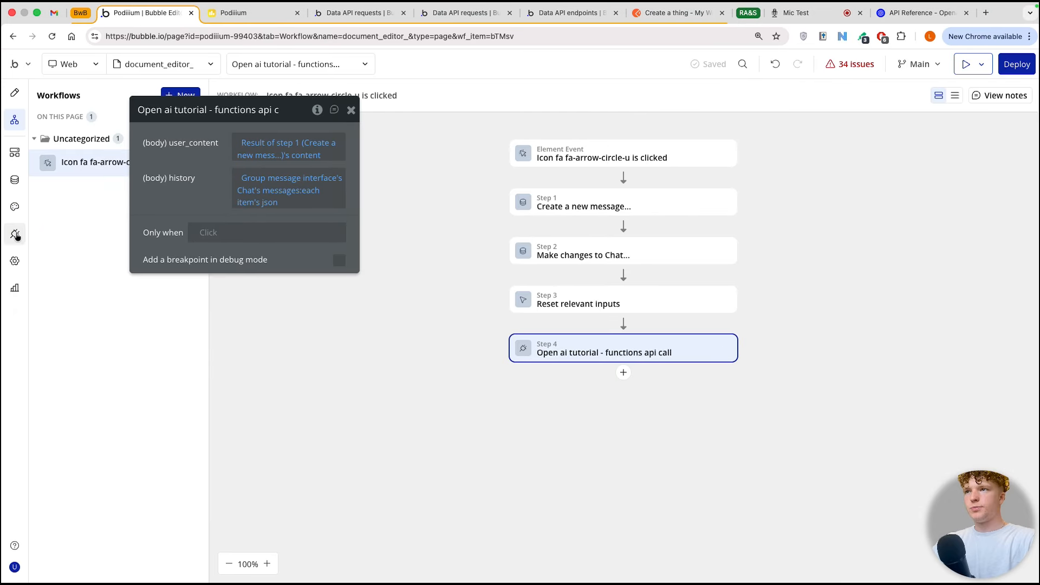
left_click(16, 234)
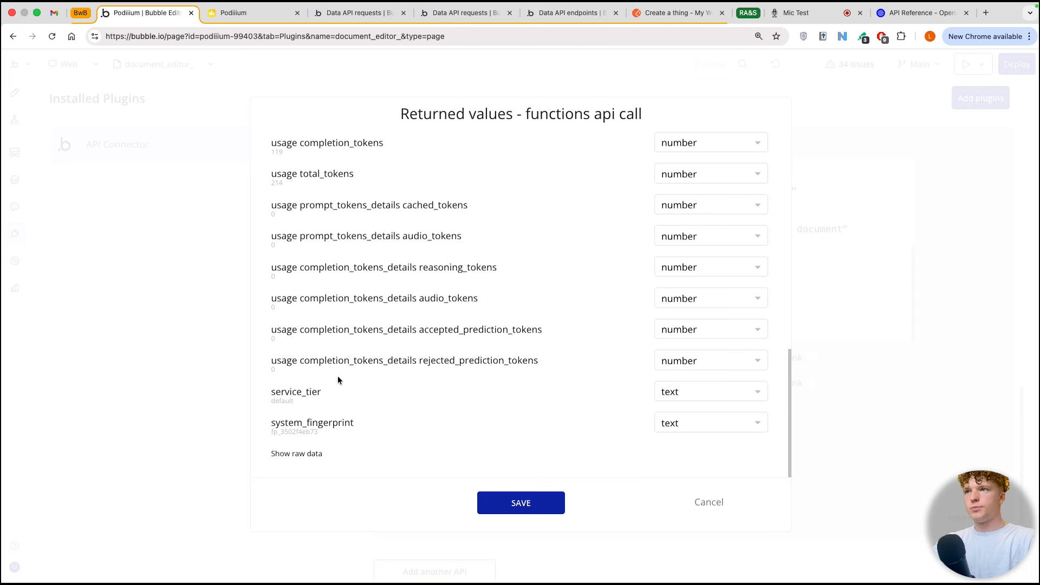
scroll(348, 367, "up", 3)
scroll(348, 367, "up", 8)
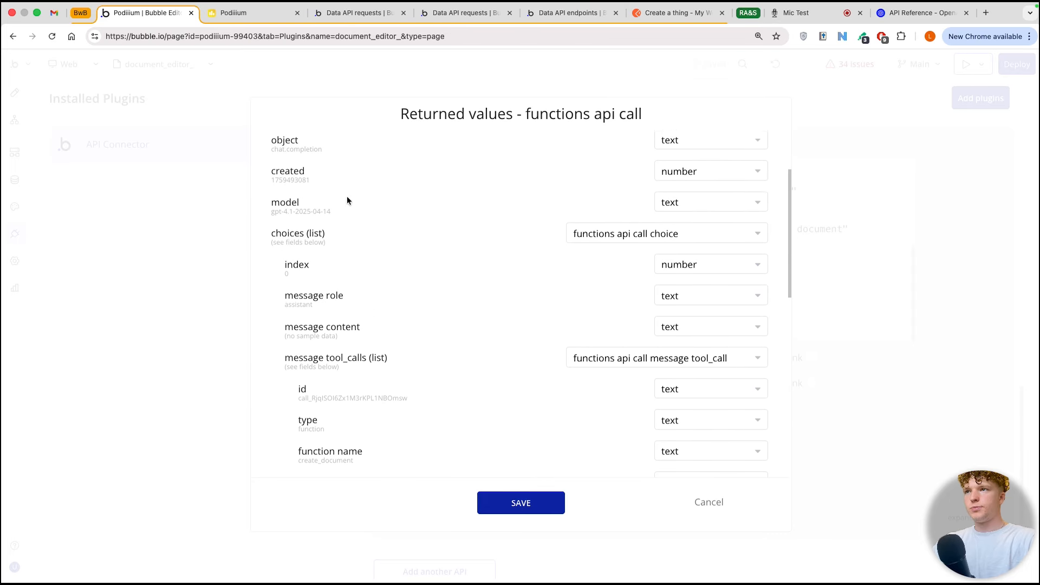
scroll(347, 201, "up", 3)
left_click(692, 210)
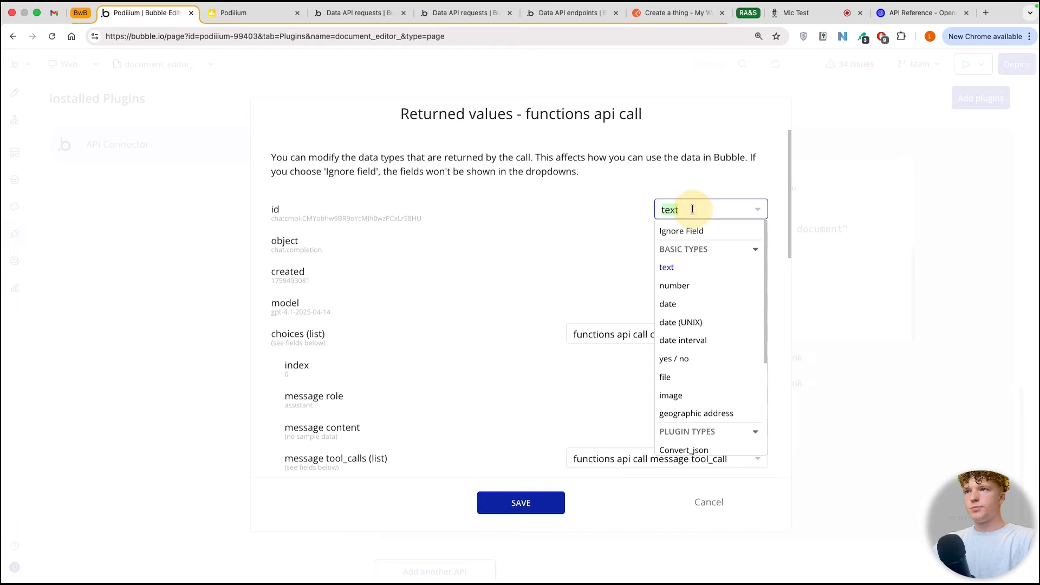
left_click(703, 205)
left_click(619, 210)
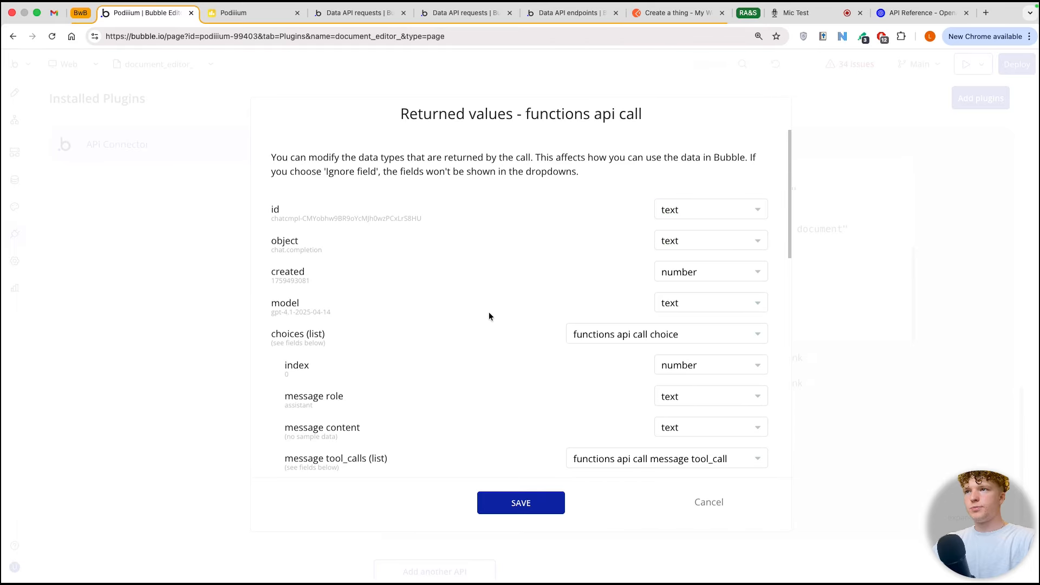
scroll(489, 316, "down", 5)
mouse_move(298, 347)
left_mouse_down()
mouse_move(548, 366)
mouse_move(596, 346)
mouse_move(283, 348)
mouse_move(303, 347)
left_mouse_up()
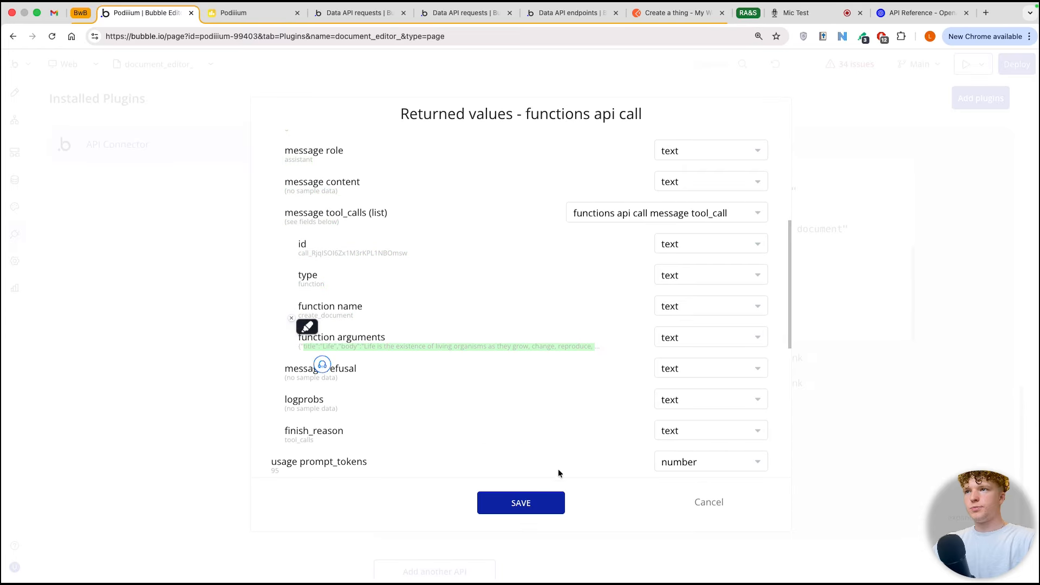
left_click(521, 503)
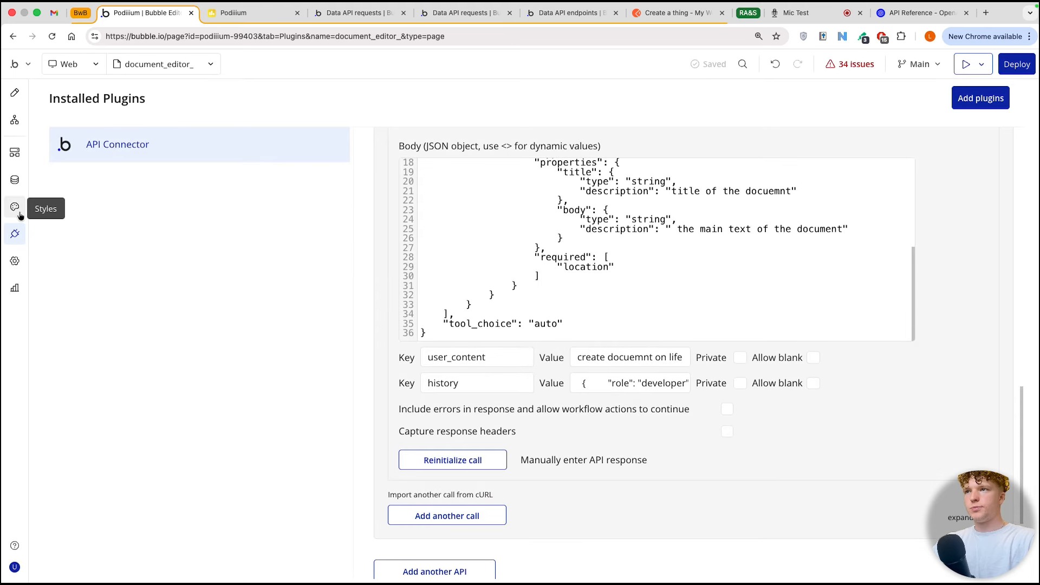
Step: Create a new API workflow among the app's backend workflows
left_click(15, 155)
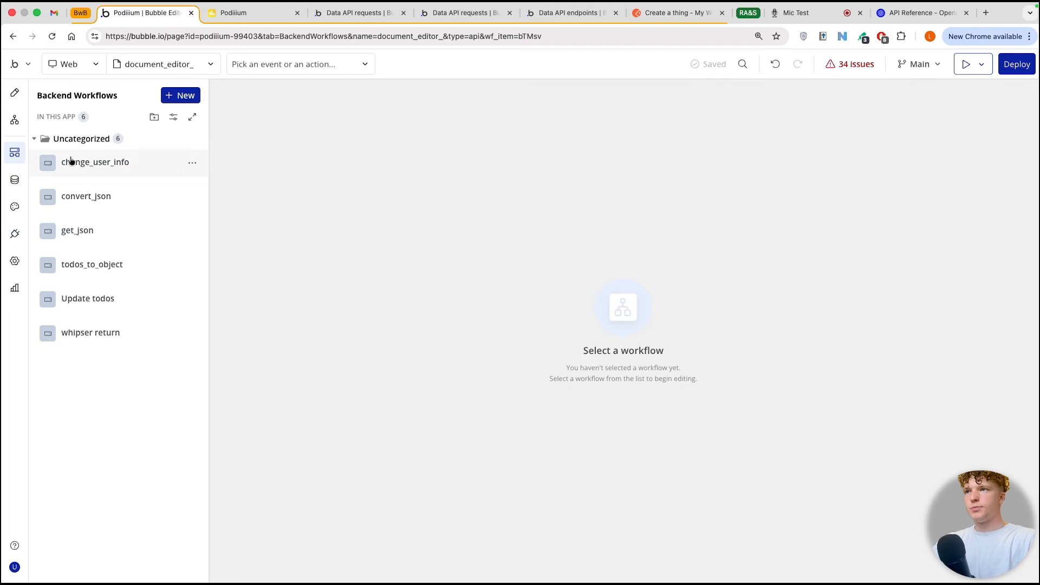
left_click(183, 95)
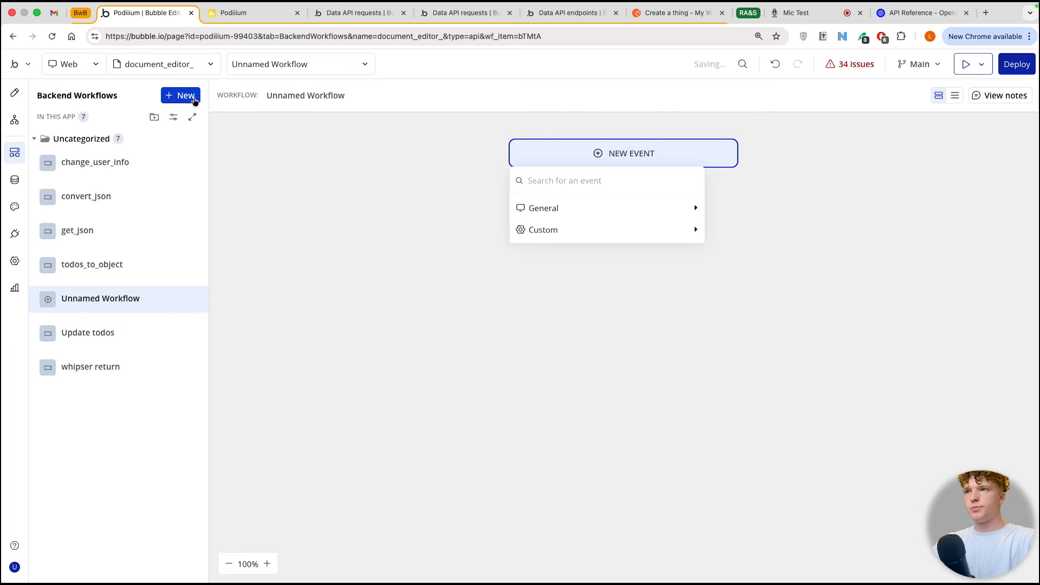
mouse_move(603, 213)
left_click(746, 210)
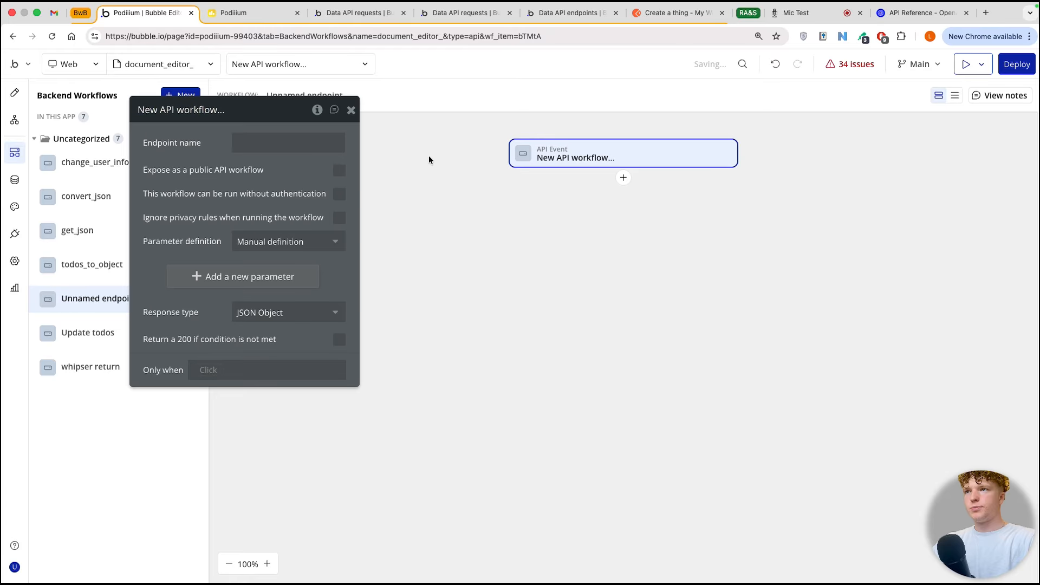
Step: Name the endpoint document_json, expose it publicly, allow running without authentication and ignore privacy rules
left_click(339, 170)
left_click(339, 194)
left_click(295, 142)
type("document_json")
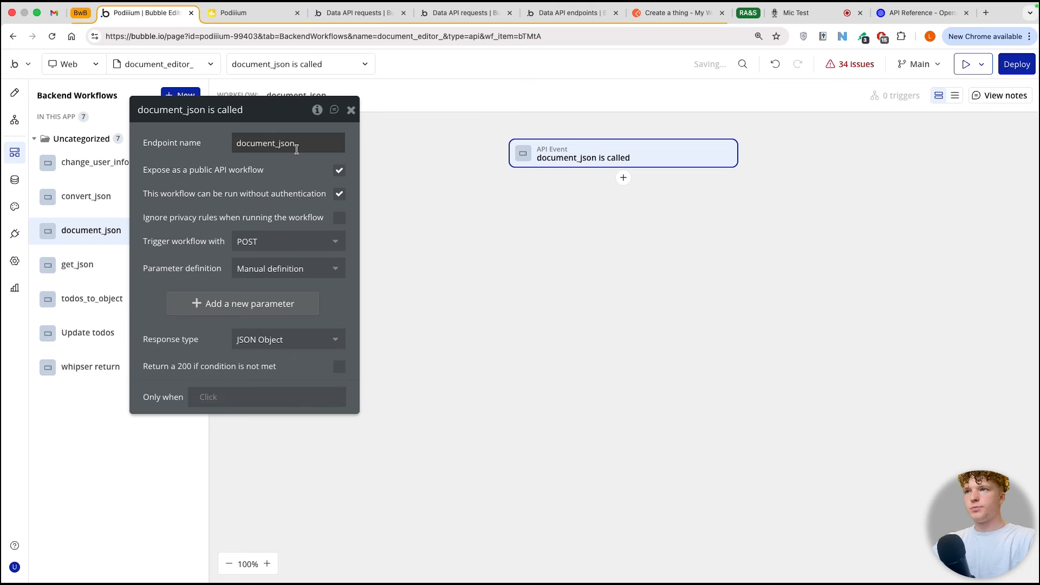
left_click(955, 249)
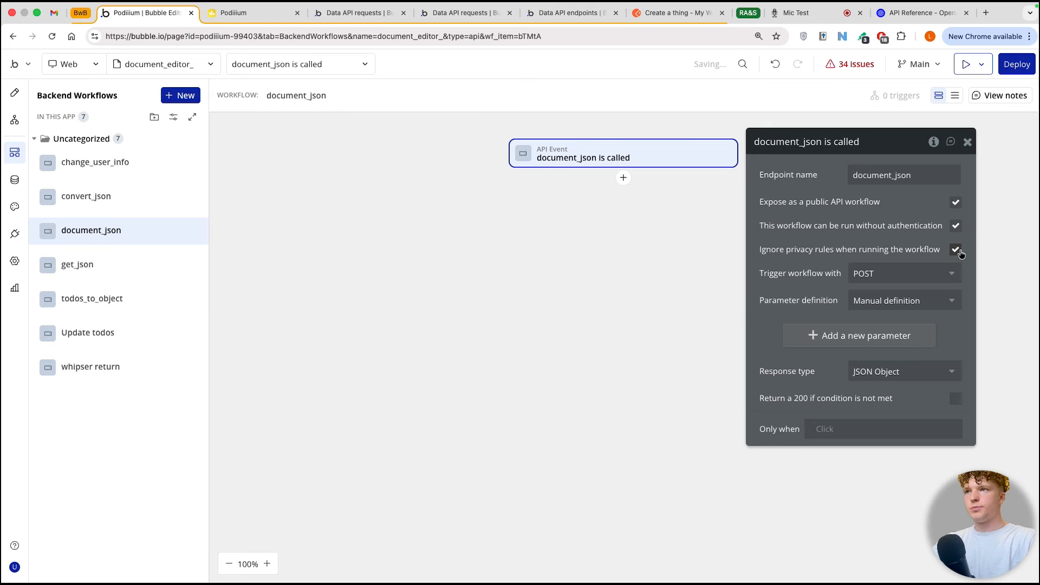
Step: Add a Return data from API action to document_json with Other content-type and custom type application/json
left_click(623, 178)
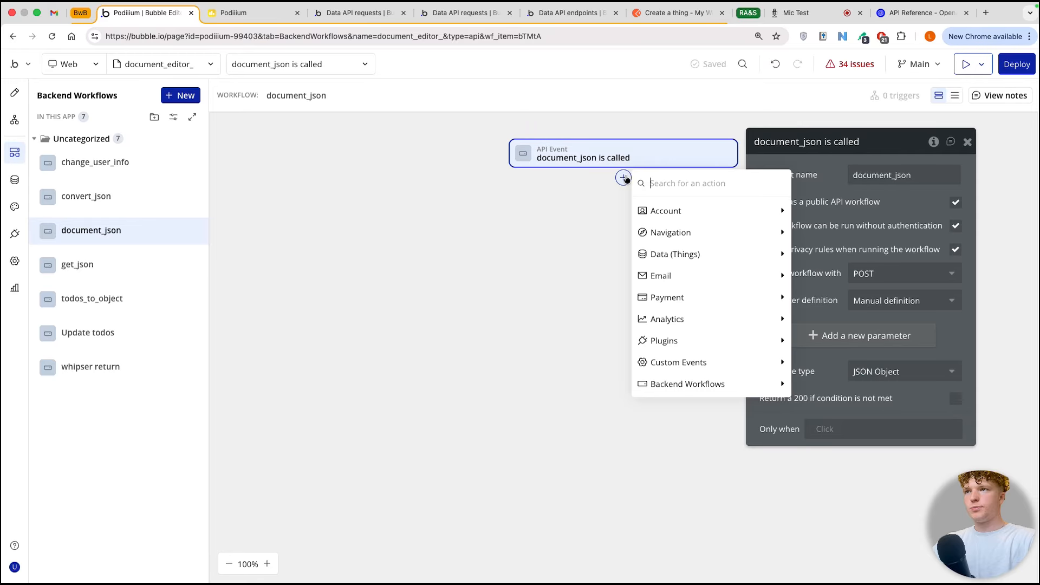
type("retu")
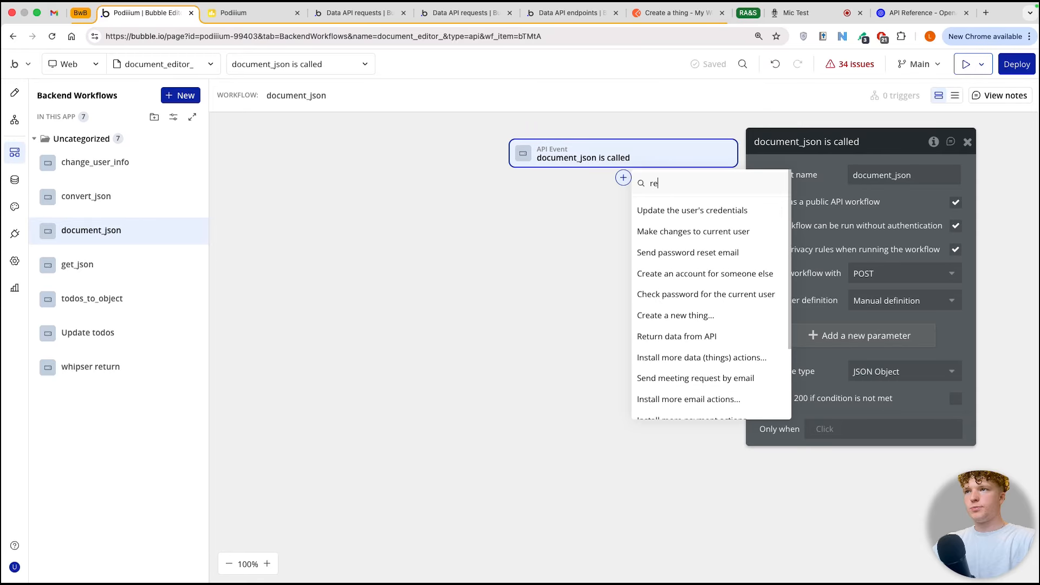
left_click(671, 209)
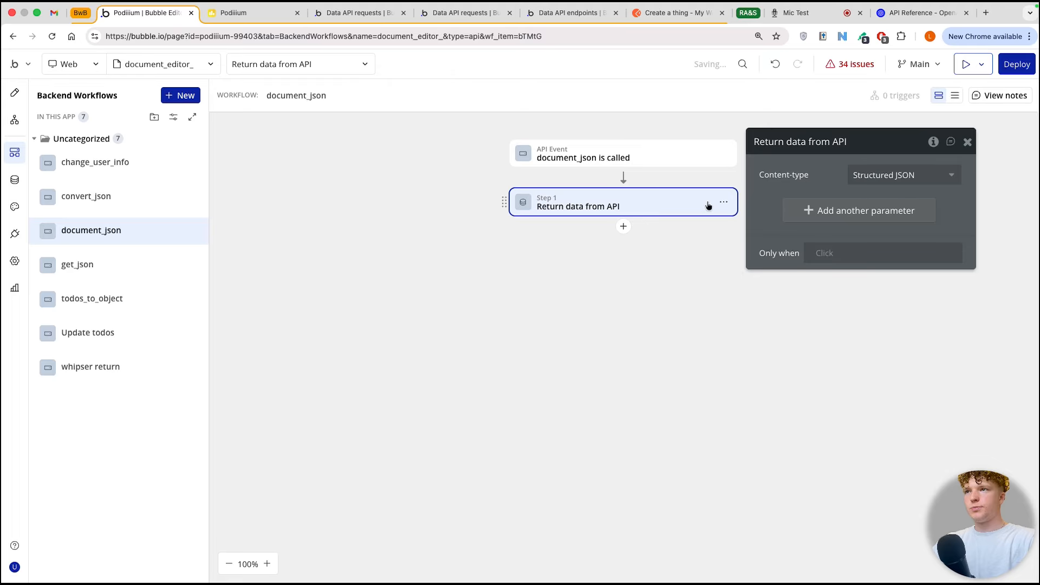
left_click(902, 173)
left_click(872, 249)
left_click(864, 203)
type("application/json")
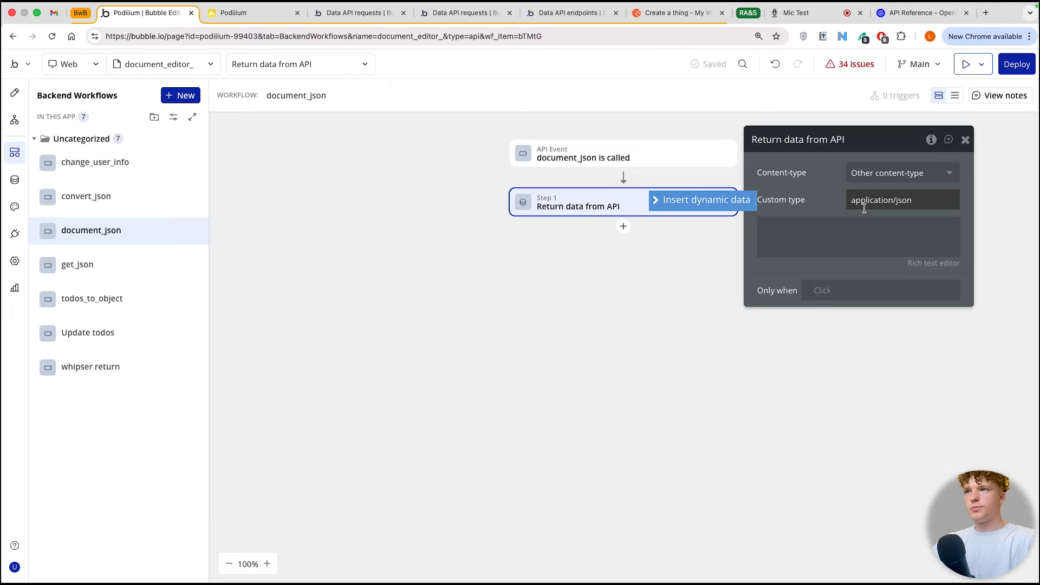
Step: Add a parameter with the key json to the document_json API event
left_click(684, 162)
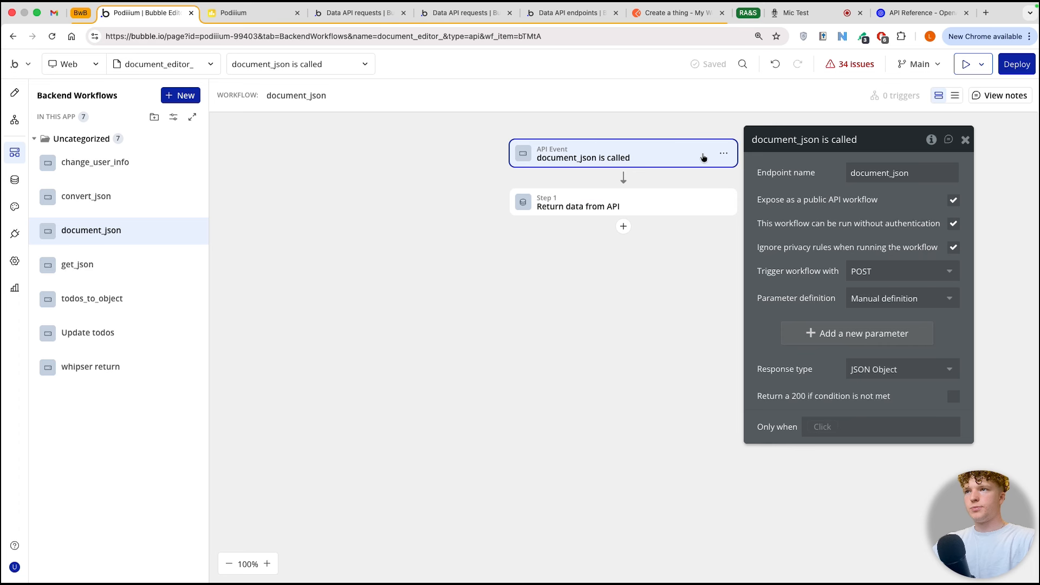
left_click(796, 325)
left_click(806, 338)
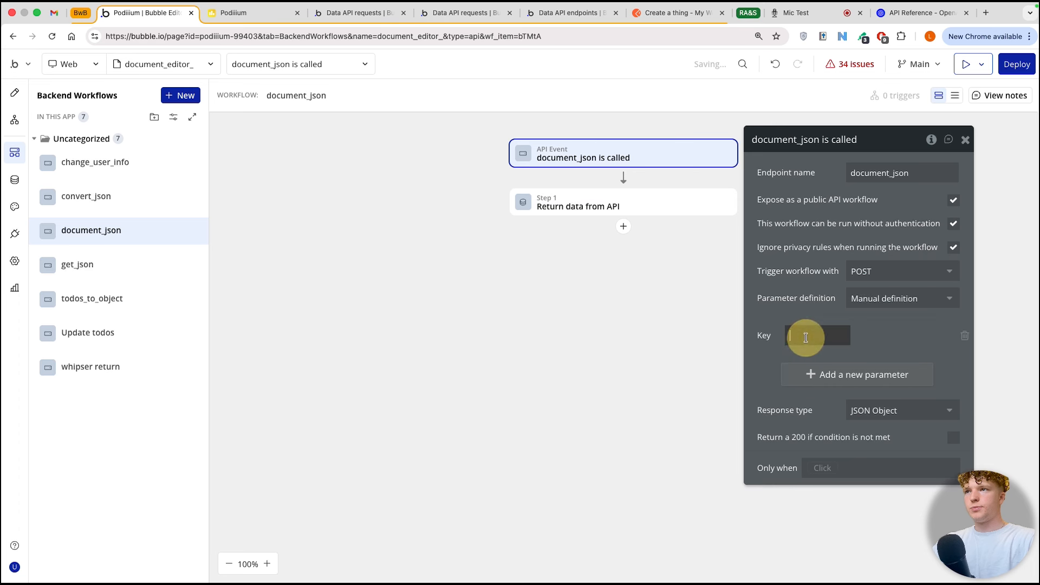
type("json")
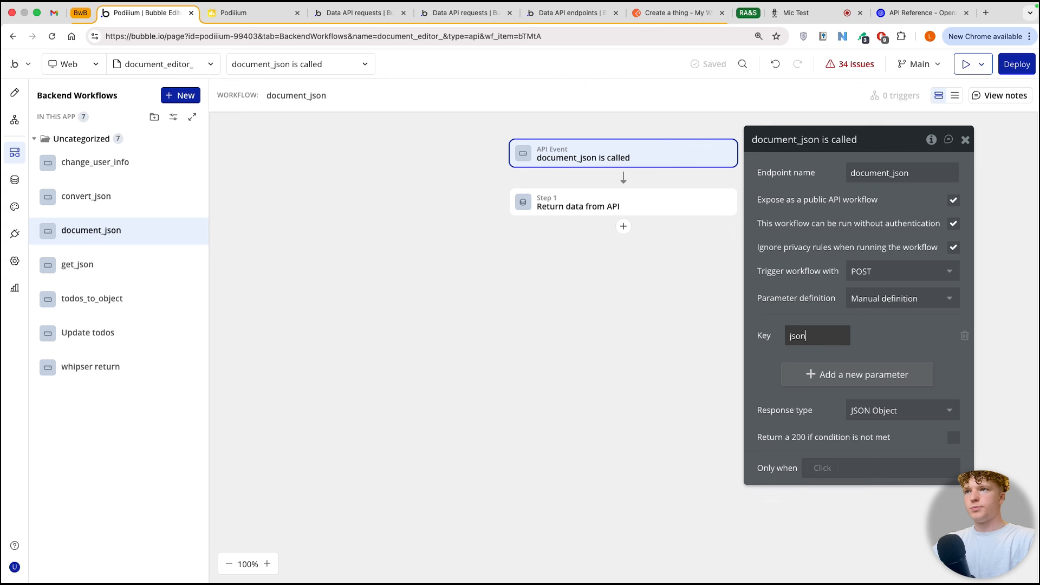
Step: Make the Return data from API step of document_json return the json parameter as its content
left_click(670, 200)
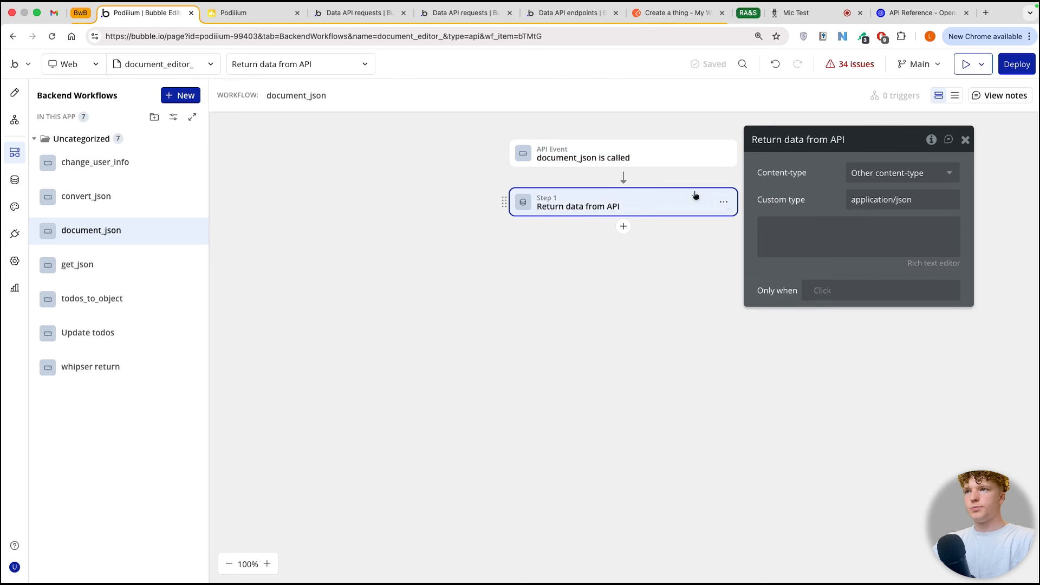
left_click(769, 221)
left_click(733, 222)
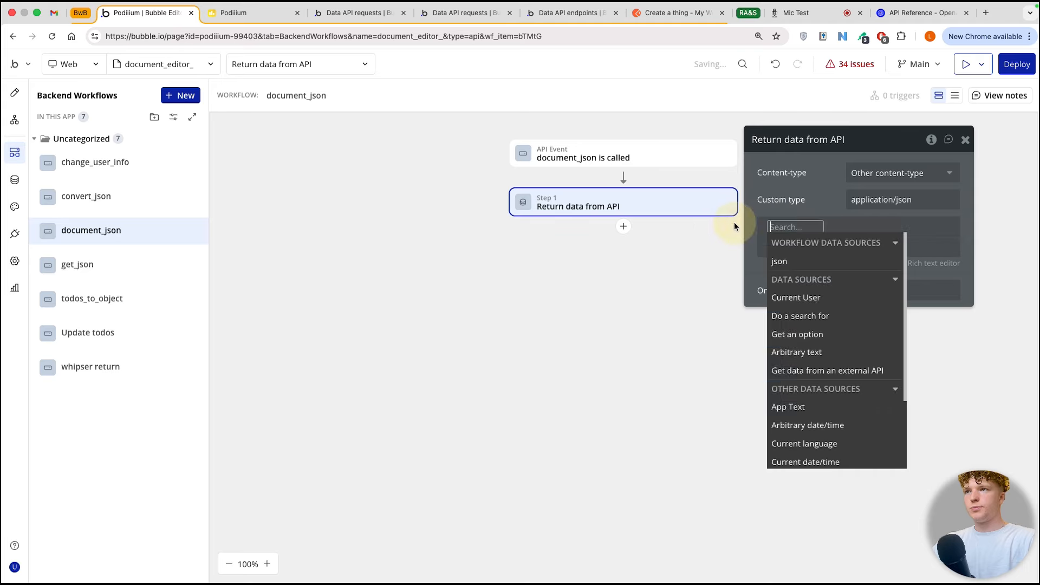
left_click(799, 262)
left_click(823, 203)
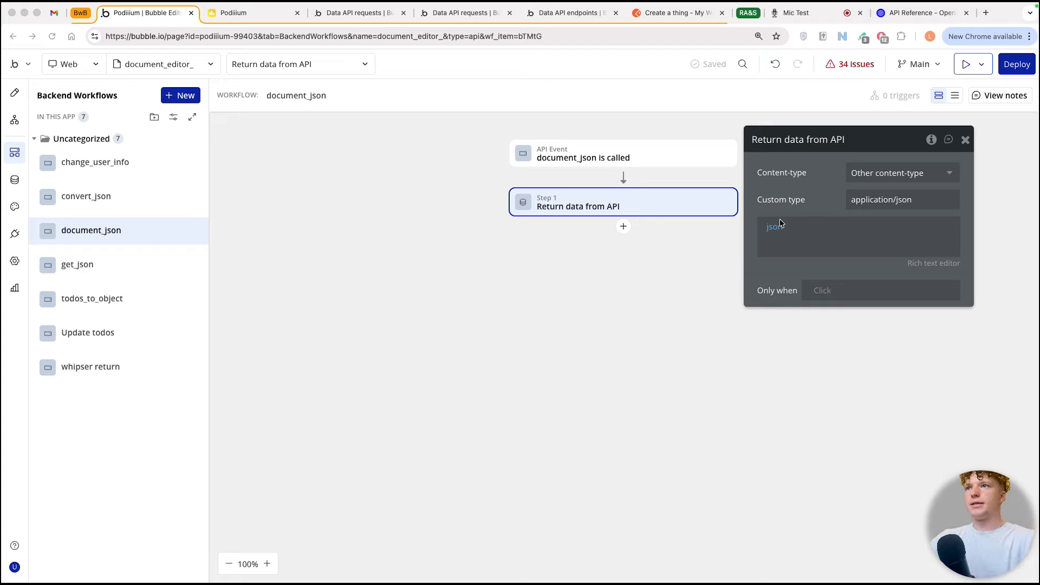
left_click(861, 206)
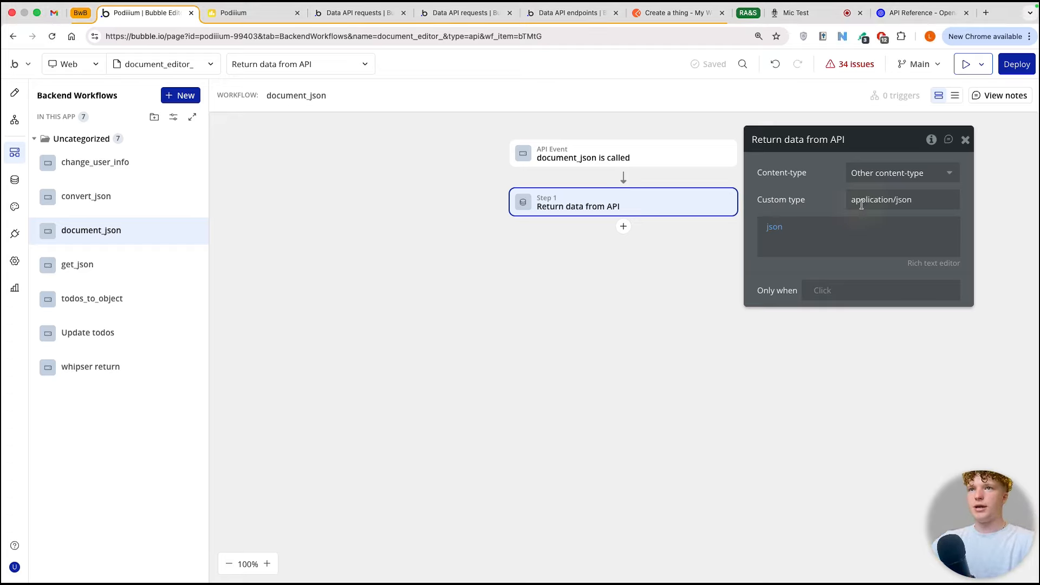
triple_click(858, 203)
left_click(829, 204)
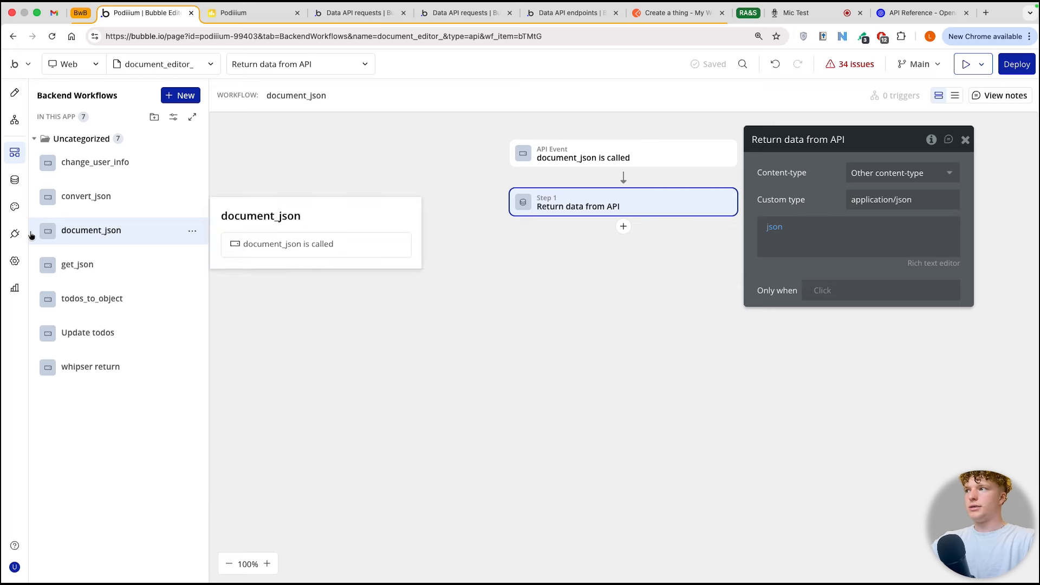
Step: In the API Connector, name the newest API below the existing calls "our bubble app"
left_click(15, 233)
scroll(752, 298, "up", 10)
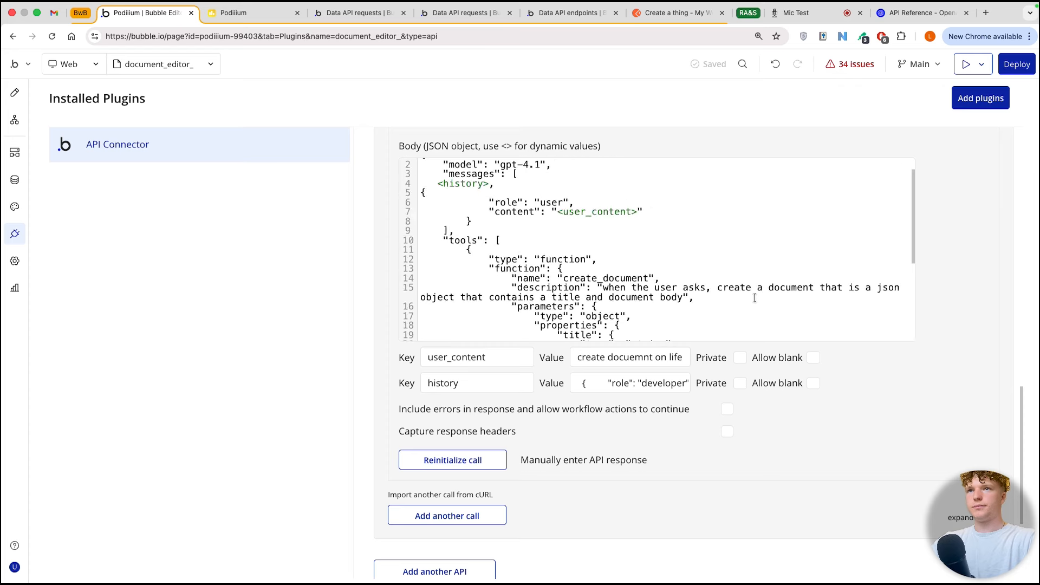
scroll(954, 245, "down", 15)
scroll(464, 398, "up", 3)
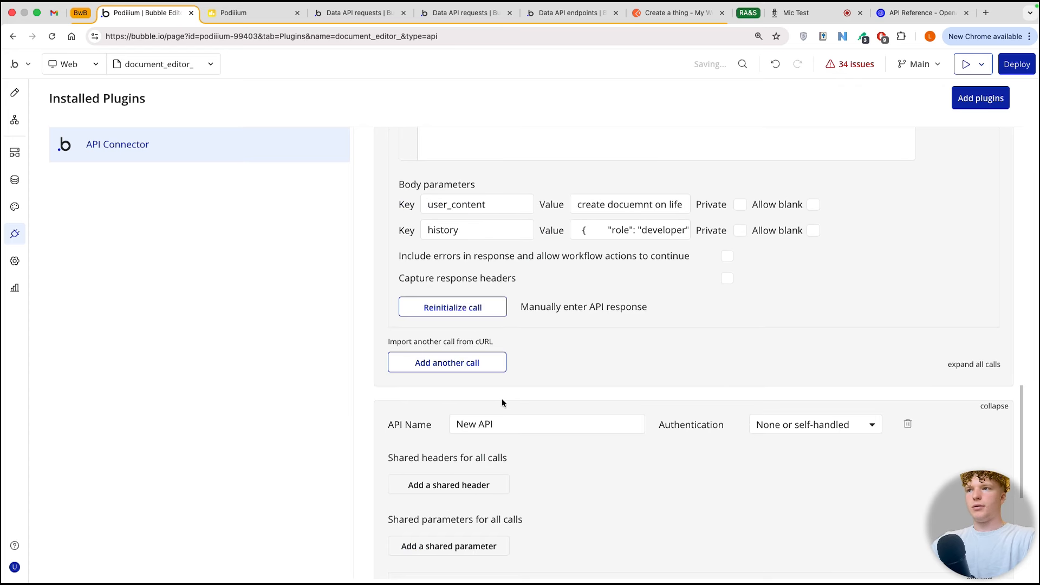
left_click(521, 422)
key("super+a")
type("our b")
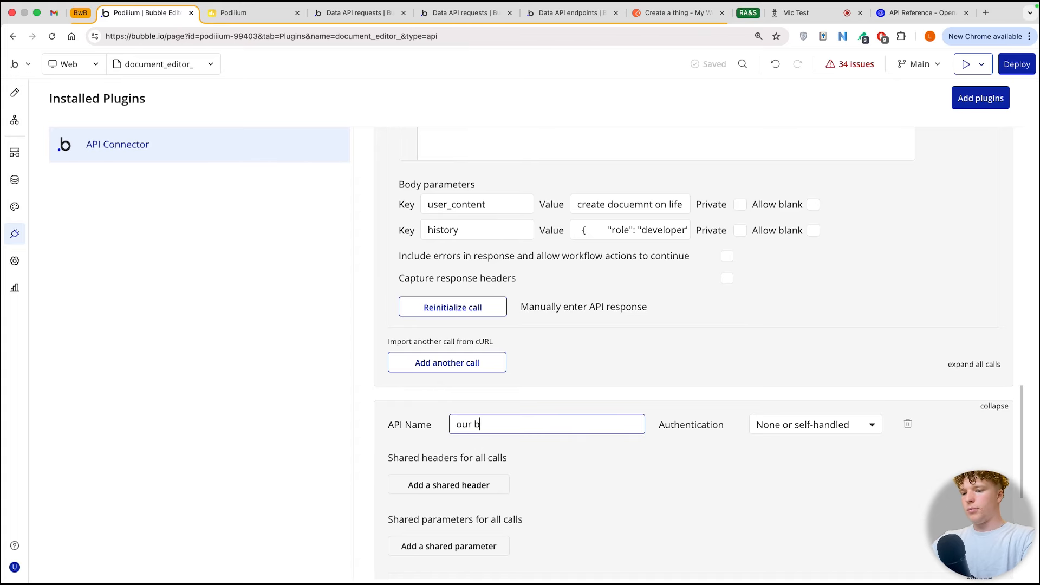
type("ubble app")
Step: Set the authentication of our bubble app to Private key in header and start its private key with "bearer"
scroll(611, 521, "down", 2)
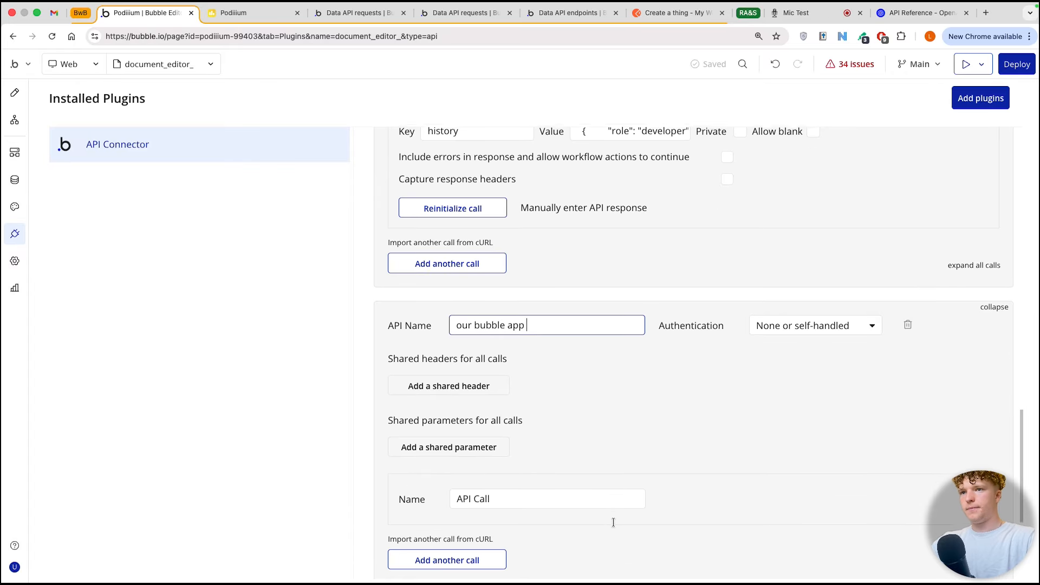
left_click(776, 325)
left_click(794, 388)
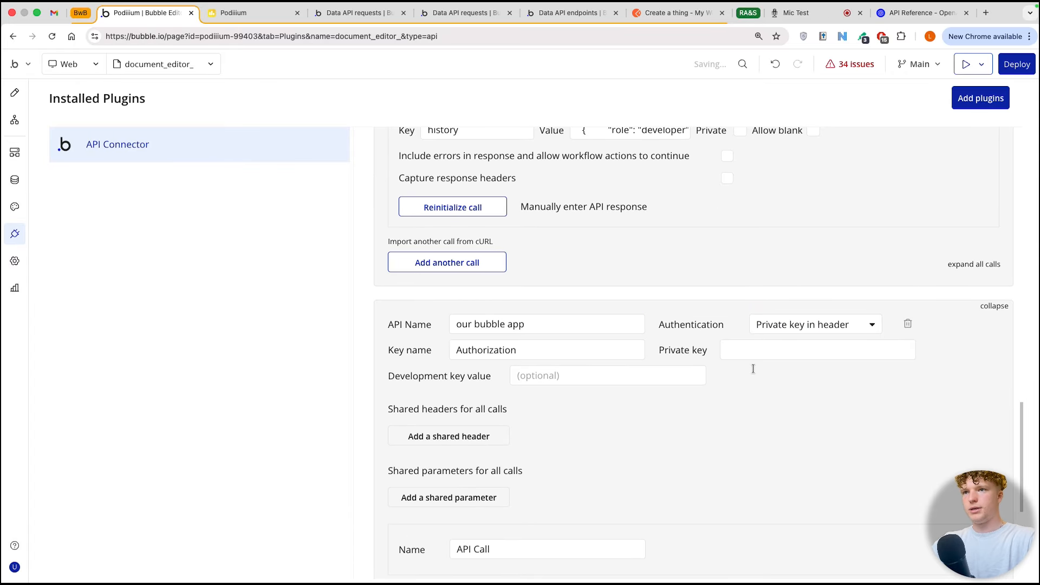
left_click(743, 354)
type("bearer")
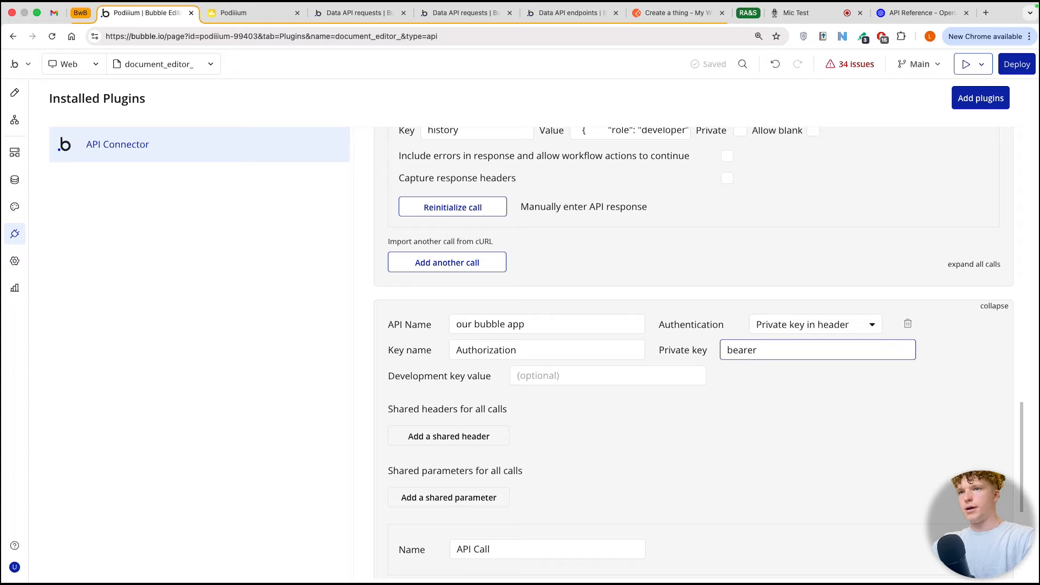
Step: Copy the API token's private key from the app's API settings and paste it after "bearer" in the private key field
left_click(14, 260)
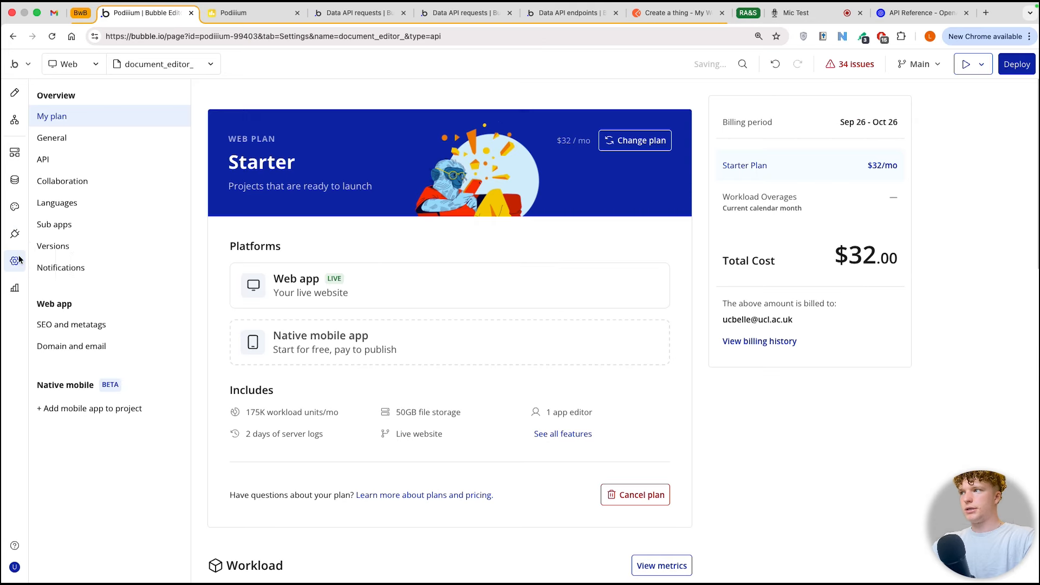
left_click(43, 160)
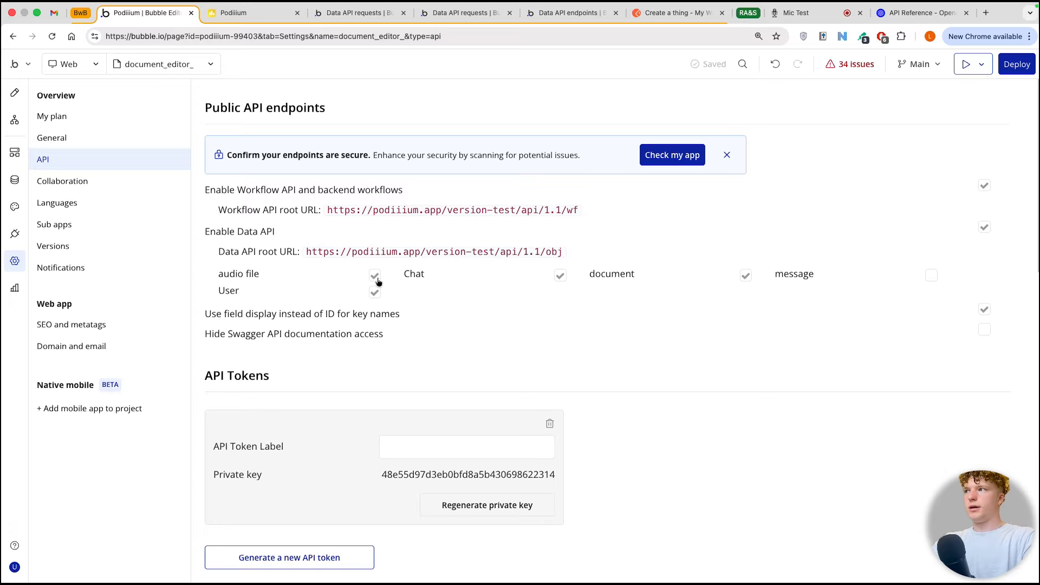
scroll(339, 395, "down", 1)
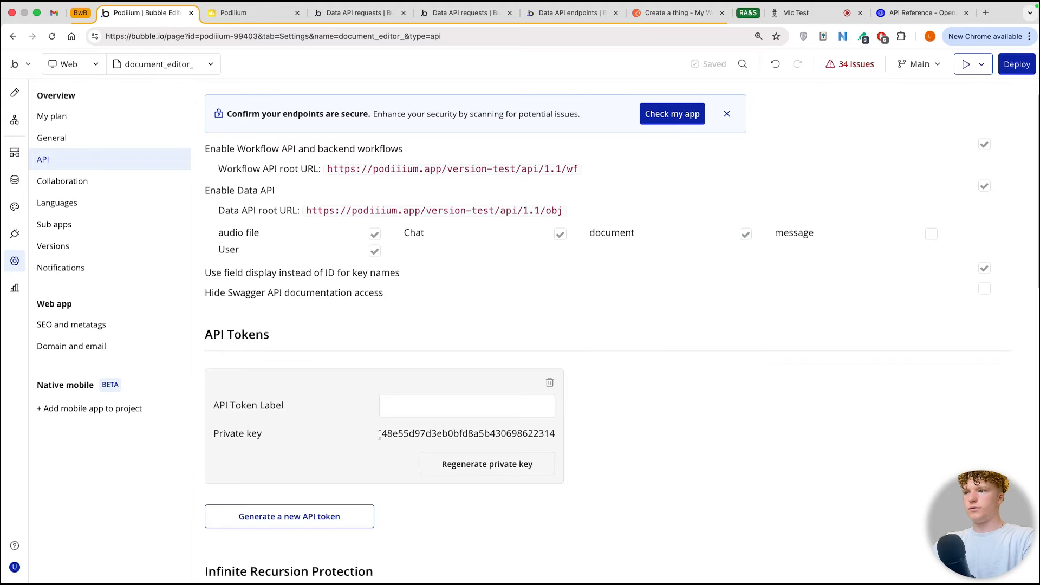
double_click(555, 436)
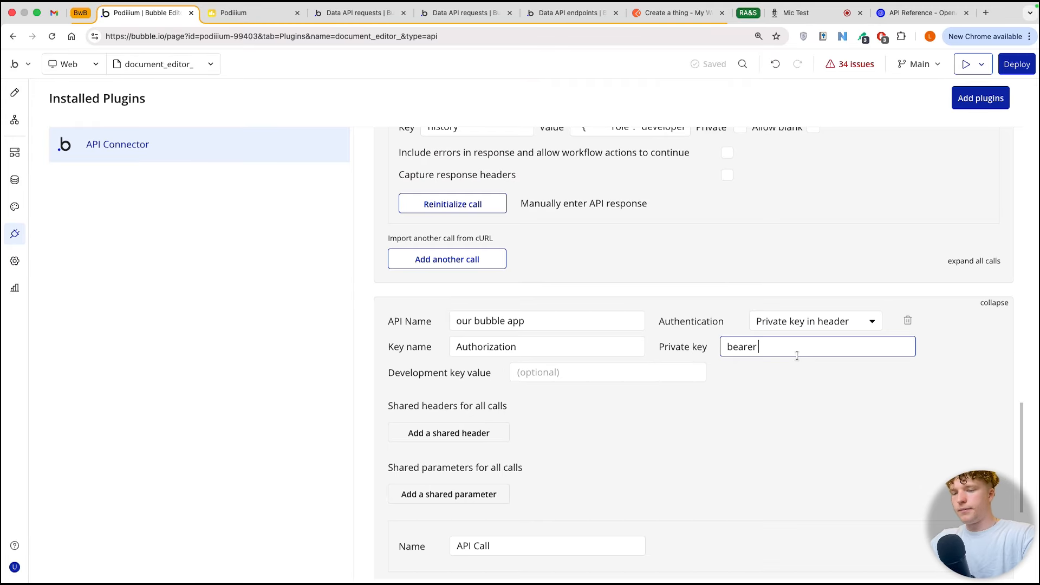
key("ctrl+v")
Step: Add a shared header to our bubble app with key content-type and value application/json
left_click(479, 433)
left_click(504, 425)
type("conte")
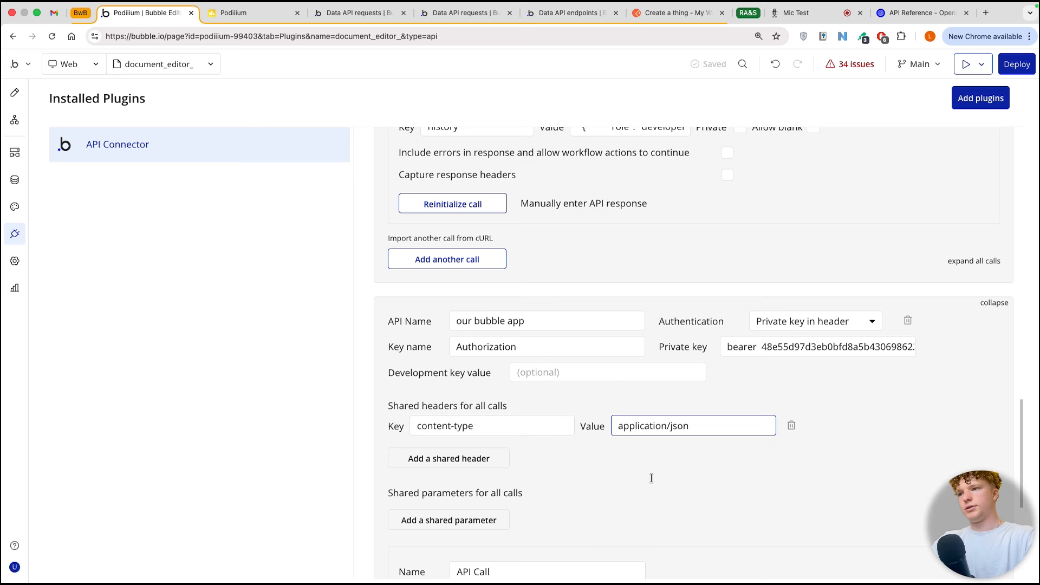
scroll(650, 478, "down", 2)
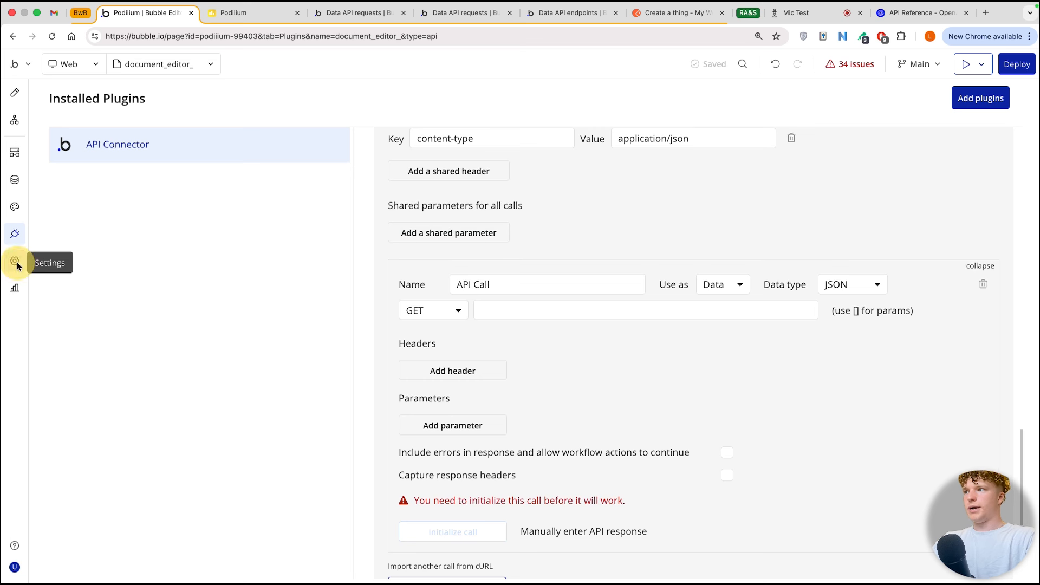
left_click(15, 261)
left_click_drag(328, 169, 545, 173)
left_click(12, 241)
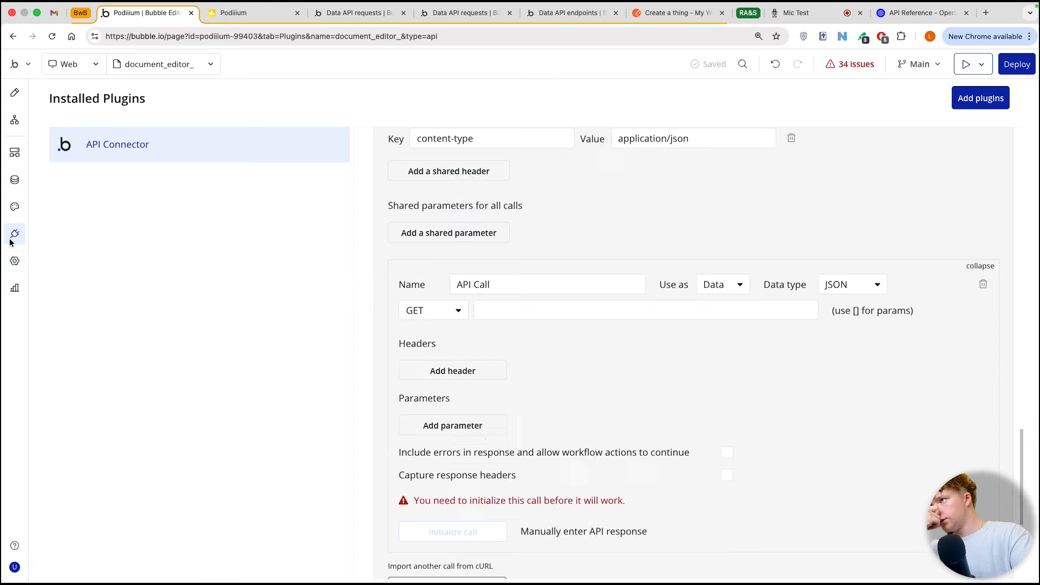
left_click(580, 309)
type("https://podiium.app/version-test/api/1.1/wf")
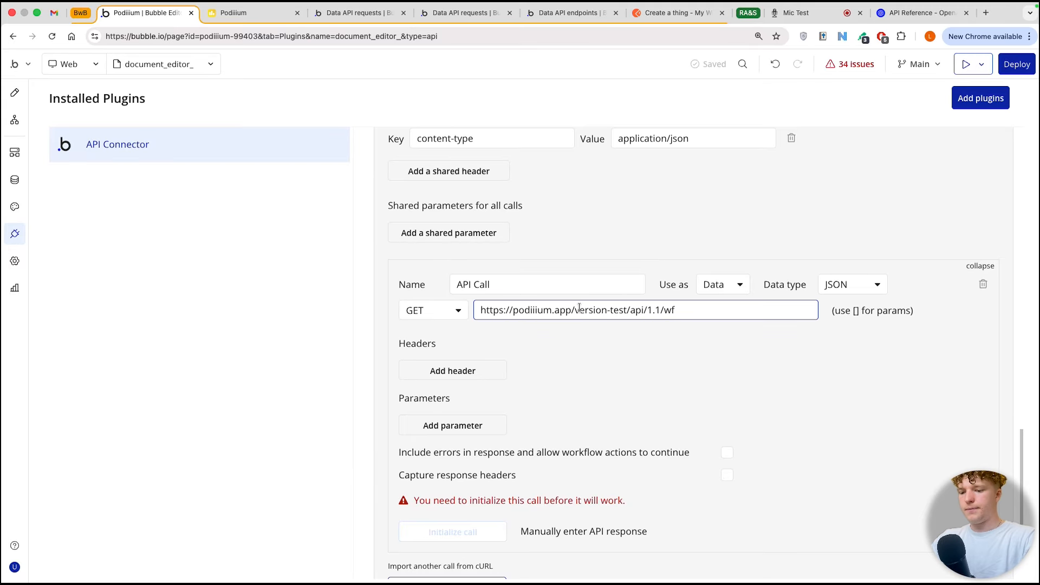
Step: Rename the new API call under our bubble app to "document json"
left_click(549, 291)
key("super+a")
key("BackSpace")
type("docuemnt")
type(" json")
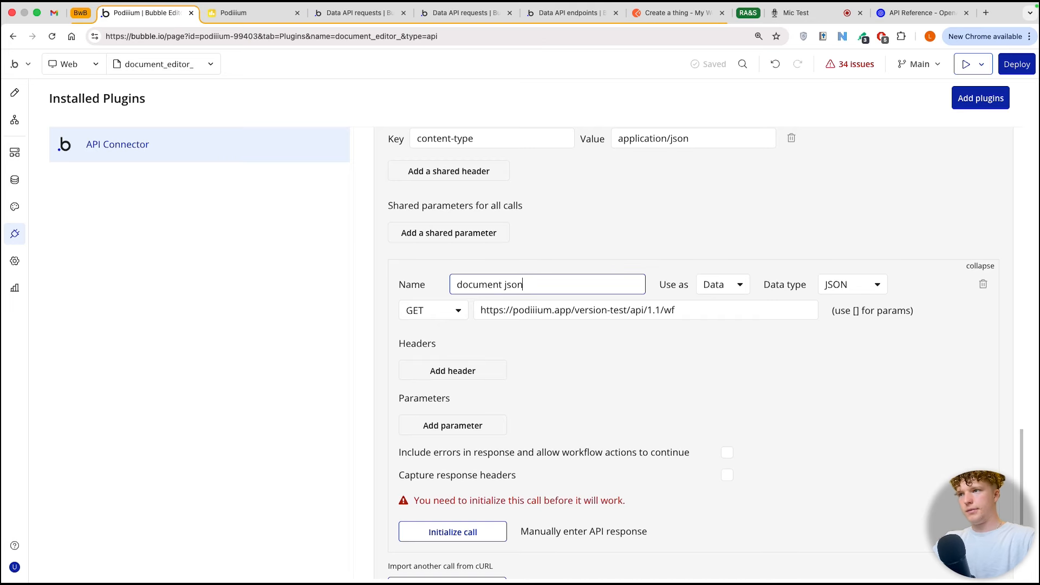
Step: Set the document json call's method to PUT and its use to Action
left_click(442, 314)
left_click(433, 369)
left_click(708, 286)
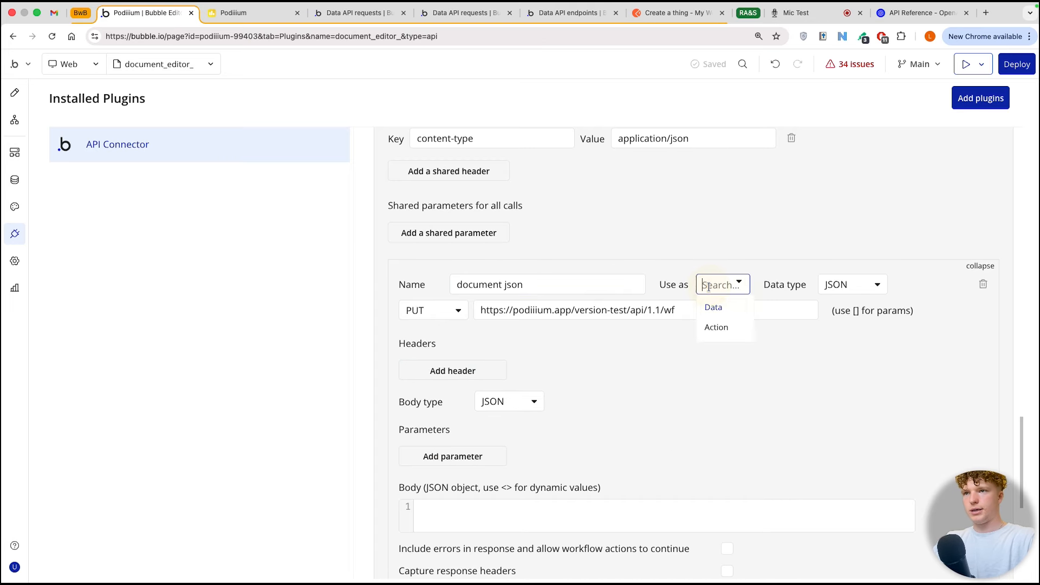
left_click(715, 327)
Step: Complete the document json call's URL with /document_json, copying the endpoint name from the backend workflow
left_click(690, 310)
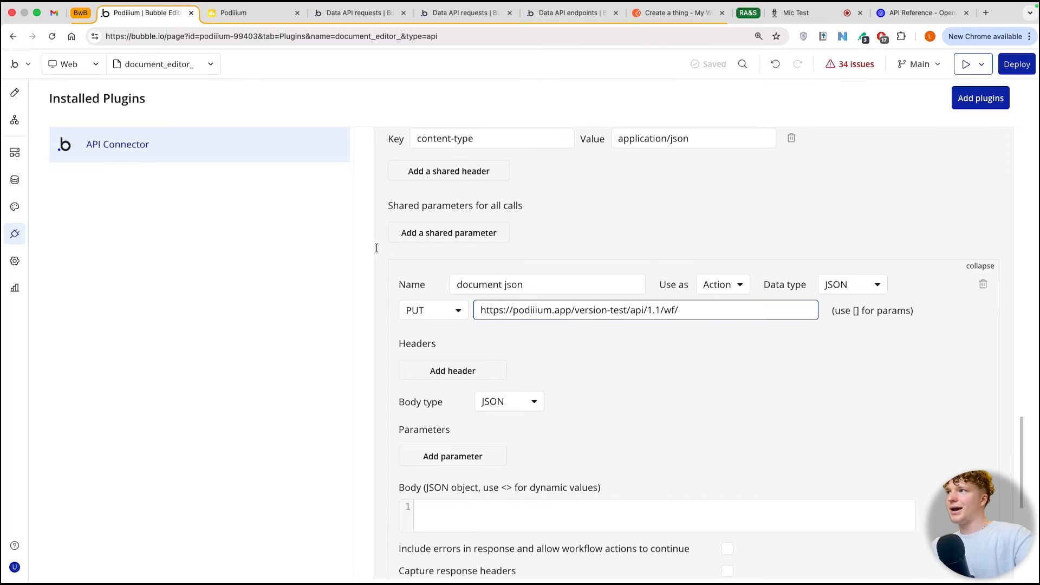
left_click(15, 151)
left_click(604, 148)
left_click(885, 180)
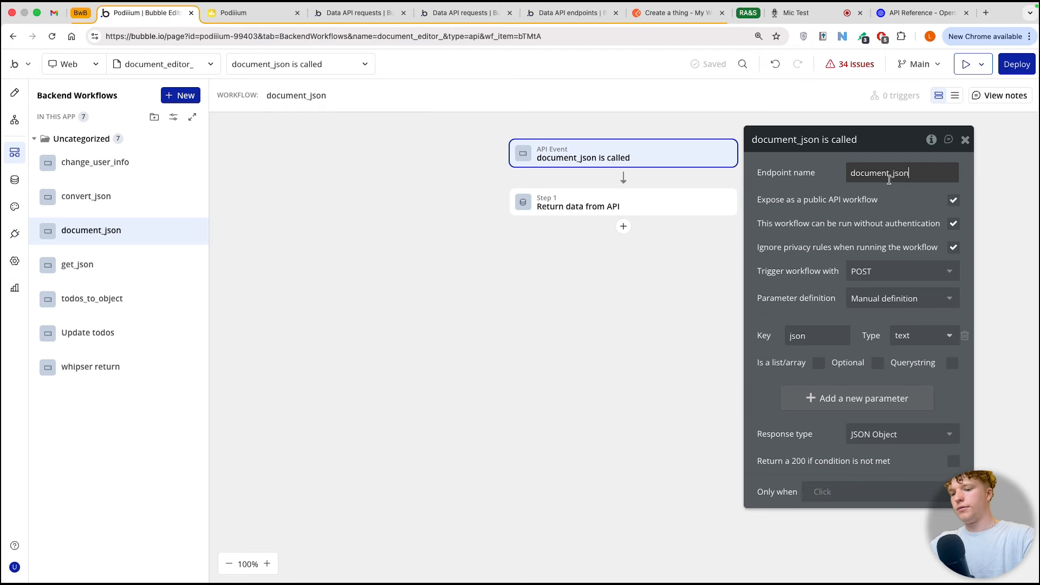
double_click(889, 181)
key("ctrl+c")
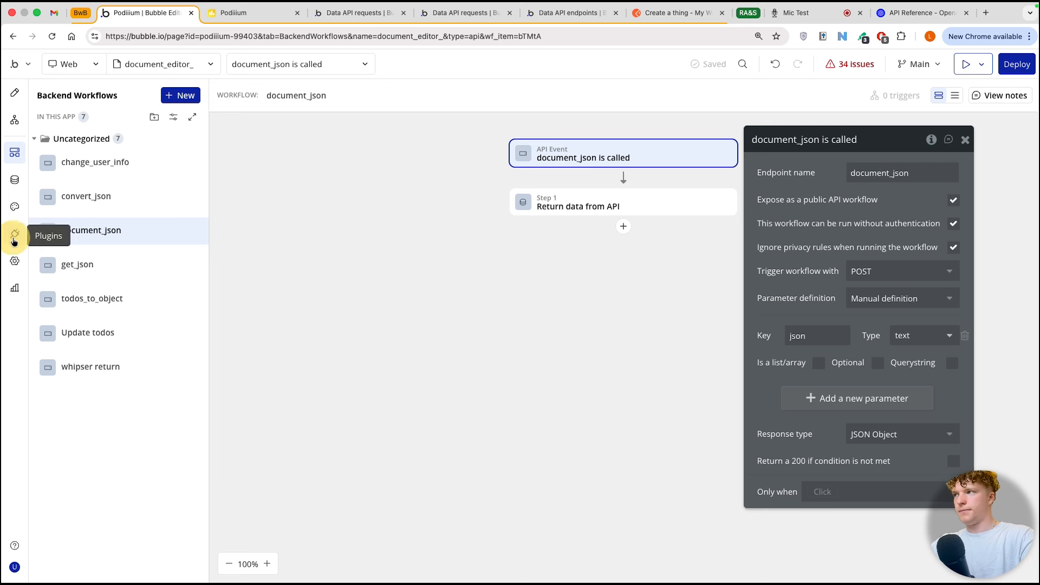
left_click(14, 233)
left_click(694, 306)
key("ctrl+v")
Step: Check the backend workflow's parameter key and write the document json call's body as { "json": "json" }
scroll(678, 339, "down", 2)
left_click(578, 388)
left_click(473, 459)
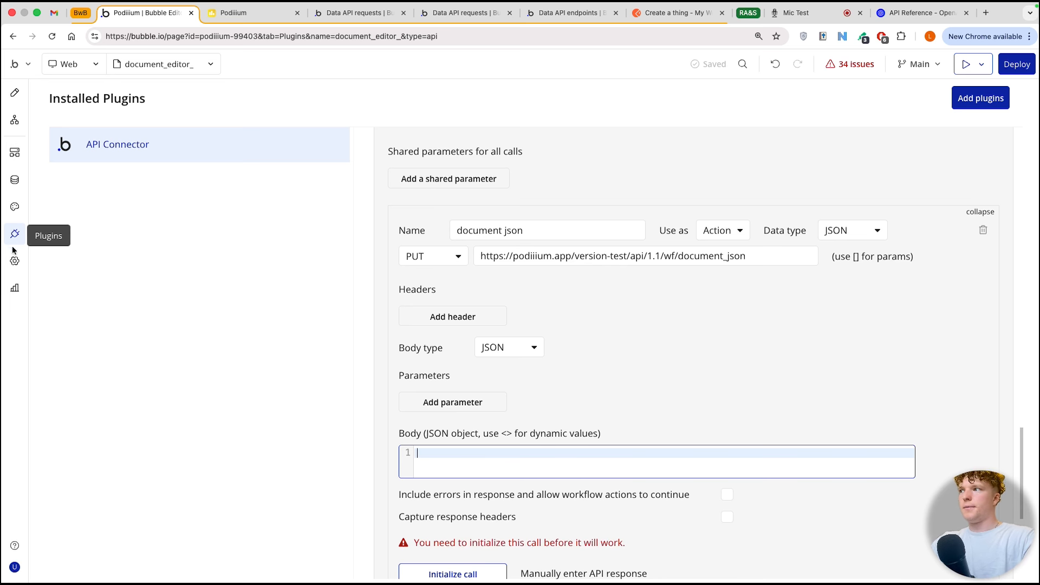
left_click(14, 152)
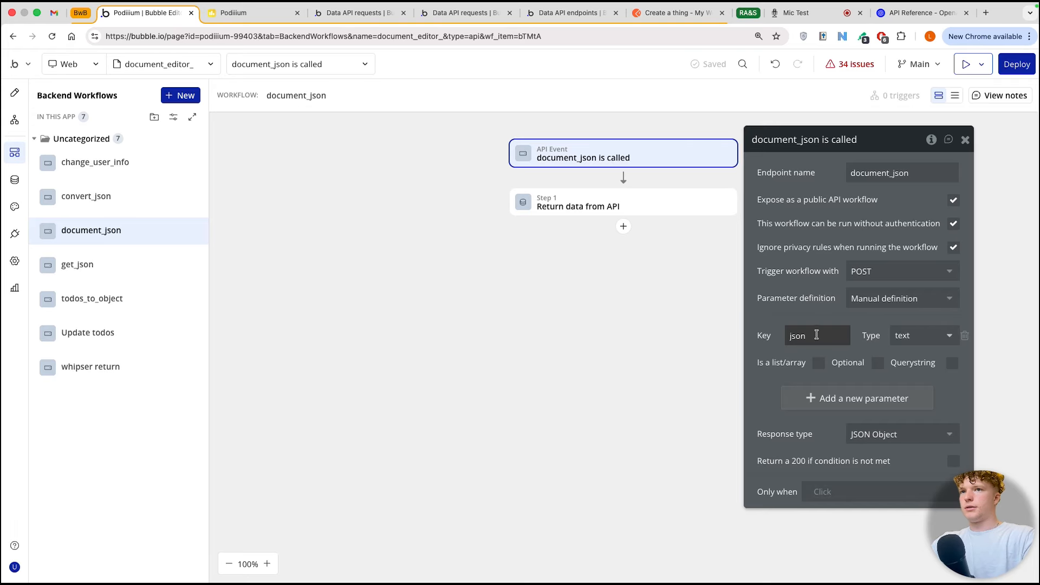
left_click(10, 242)
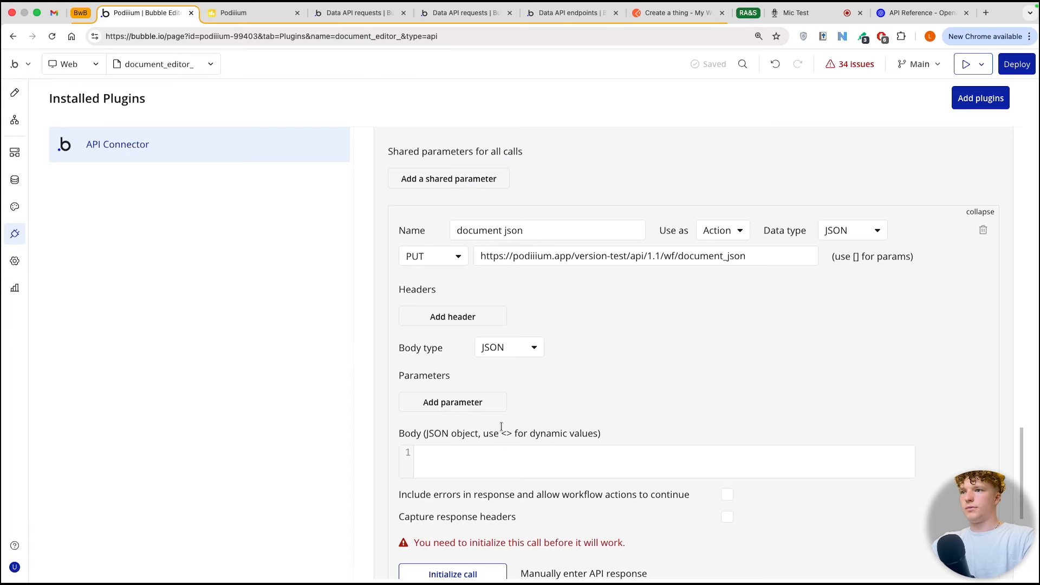
left_click(500, 450)
type("{")
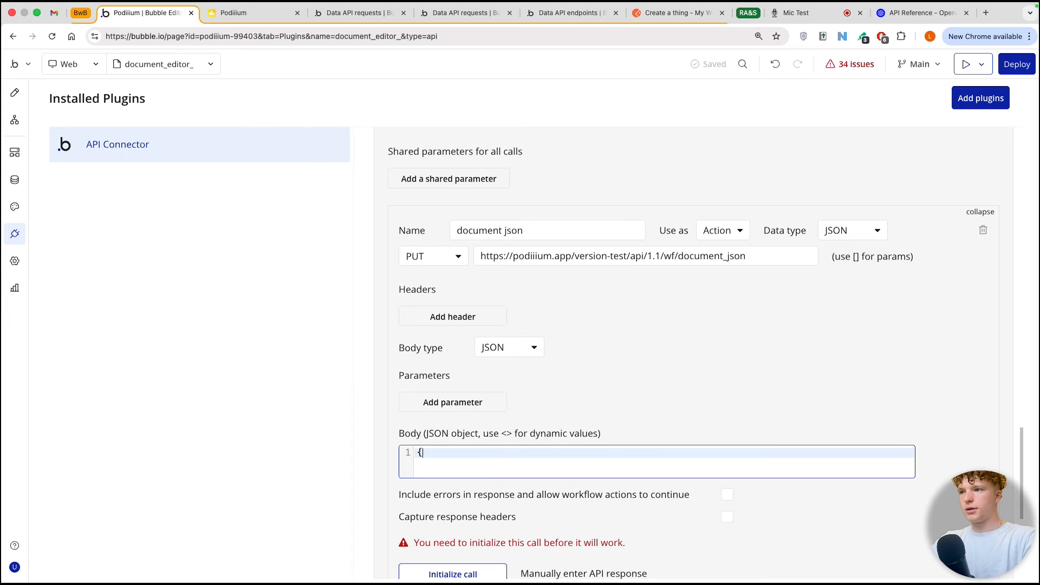
type(" \"json\":")
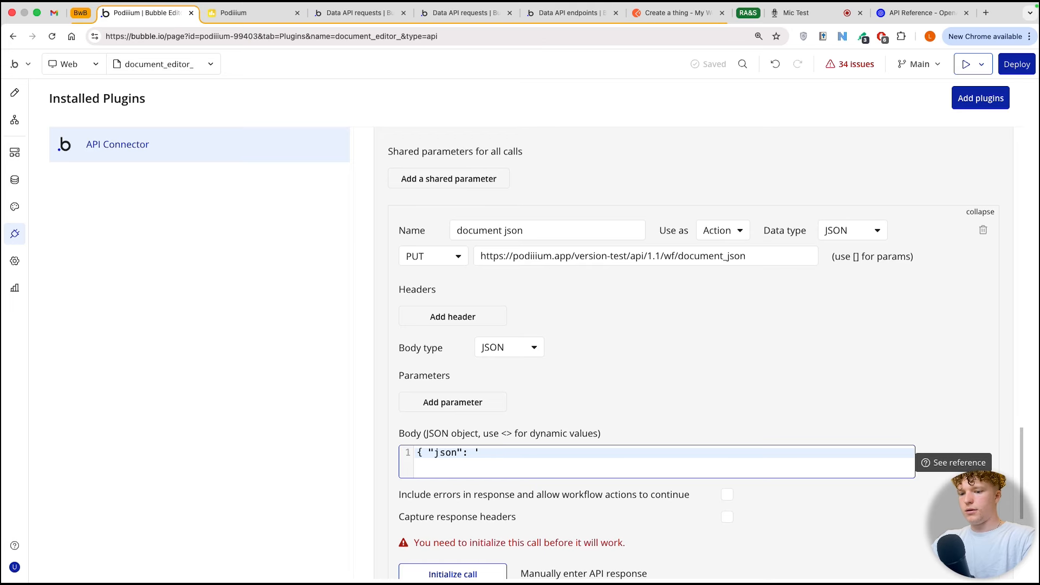
type(" \"json\" }")
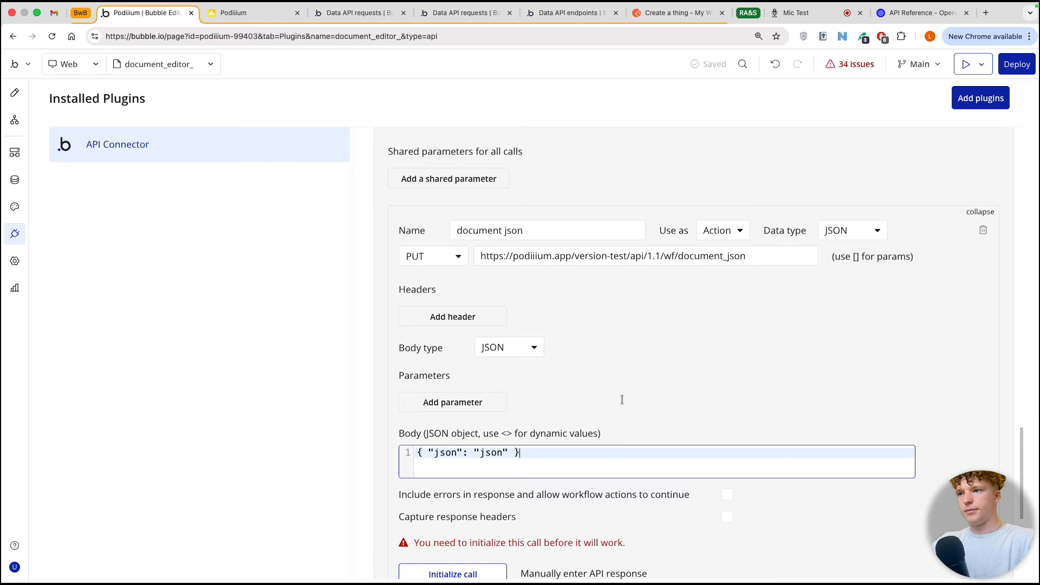
Step: Turn the json value in the call body into the dynamic value <json>
left_click(480, 452)
type("<")
left_click(506, 452)
type(">")
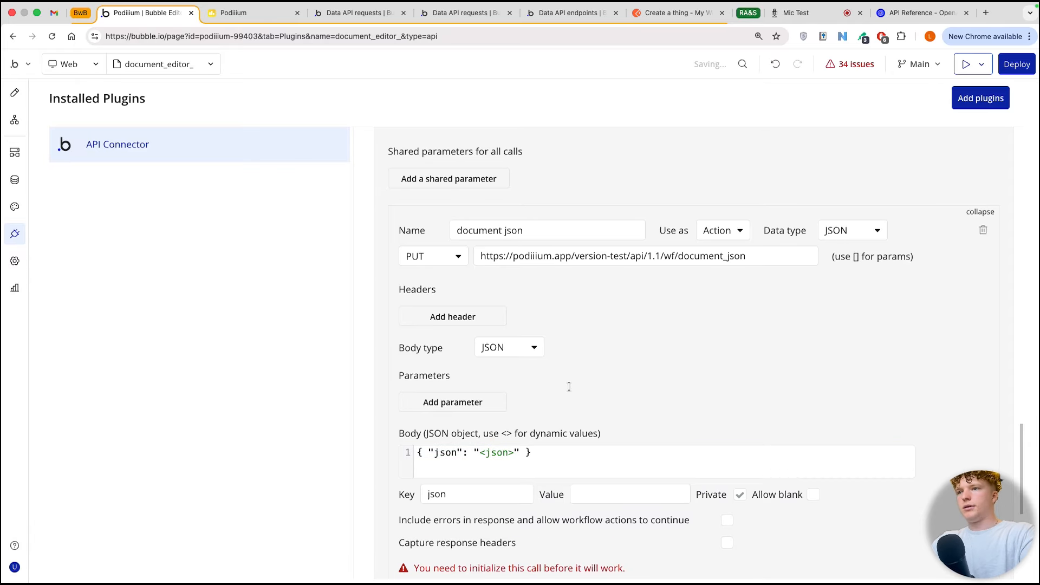
scroll(546, 385, "down", 4)
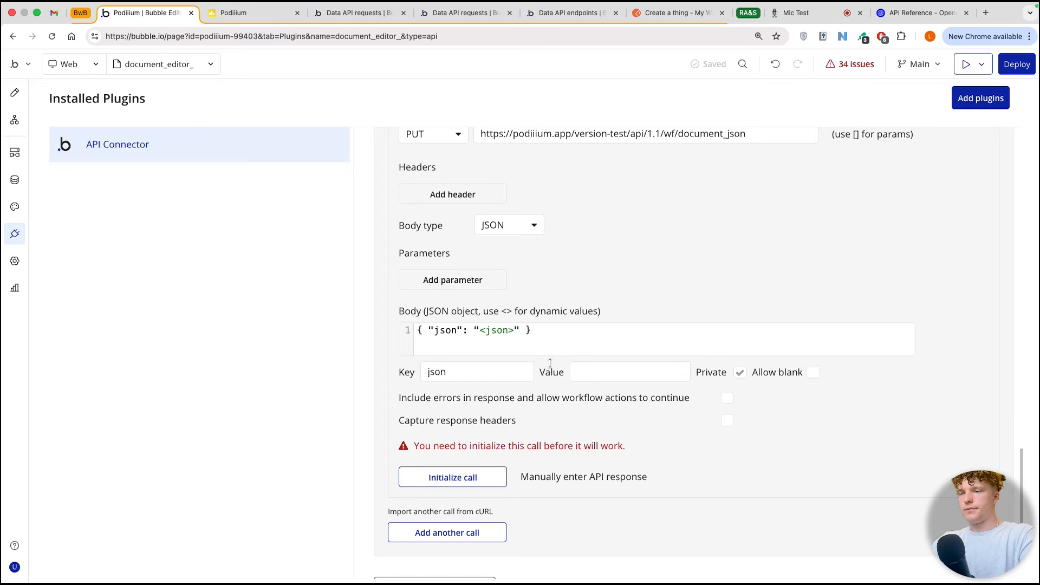
Step: Remove the quotation marks around <json> in the document json call's body and make the json parameter non-private
left_click(477, 330)
key("BackSpace")
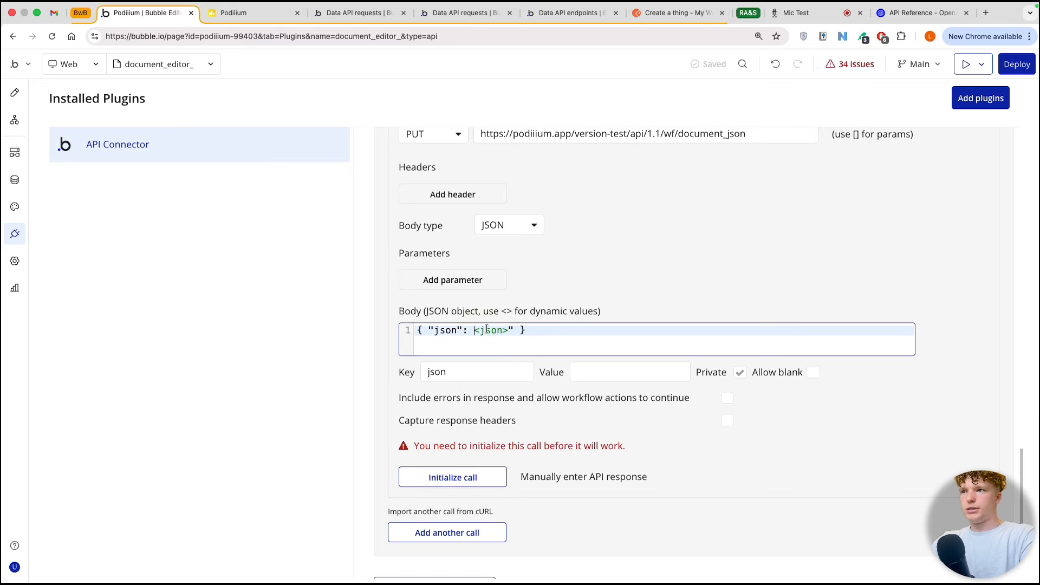
left_click(511, 330)
key("BackSpace")
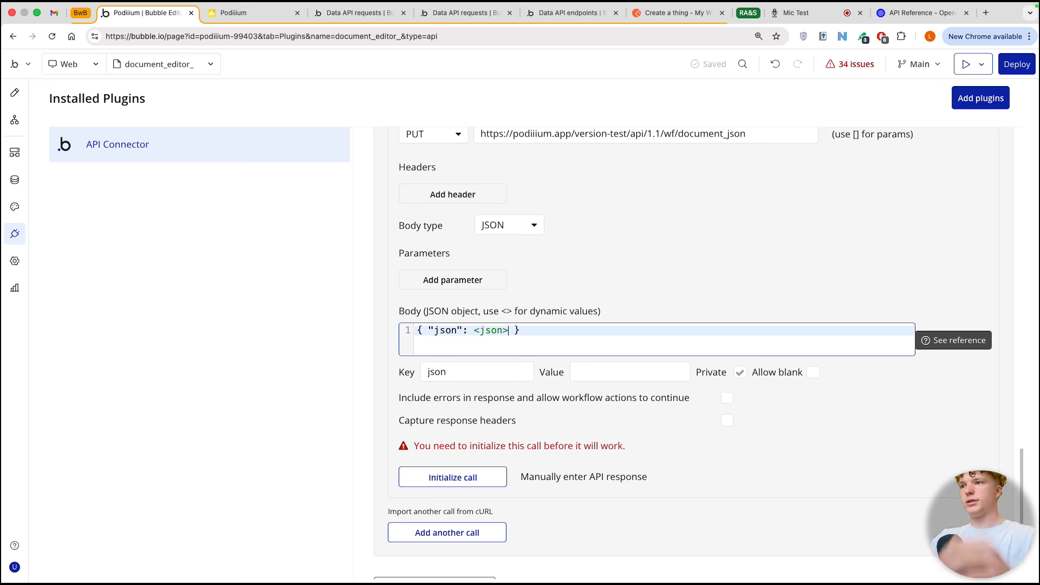
left_click(741, 373)
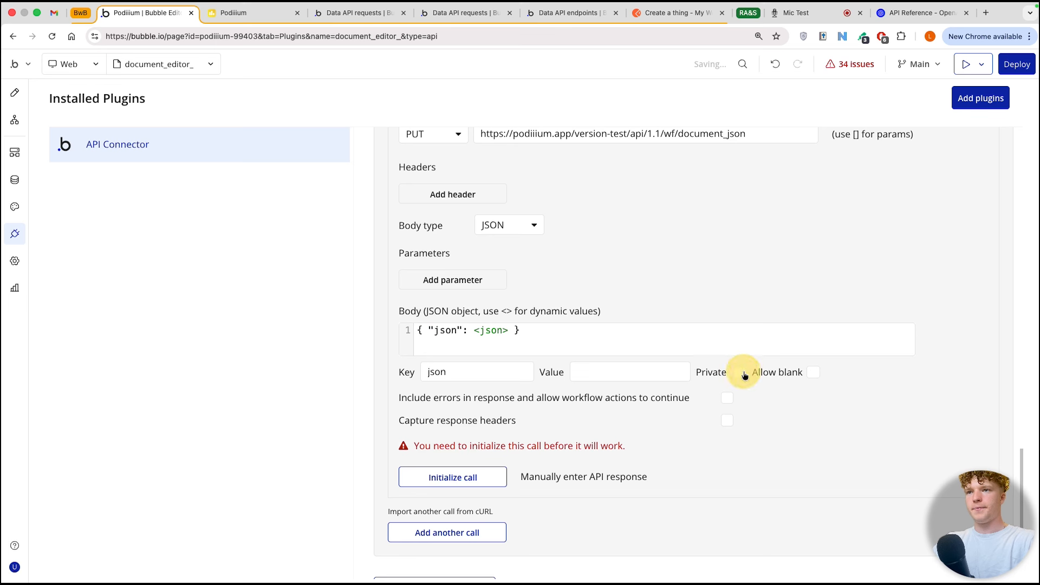
Step: Reinitialize the functions api call, copy the whole arguments string from its raw response, and save the returned values
scroll(625, 276, "up", 8)
scroll(624, 276, "up", 3)
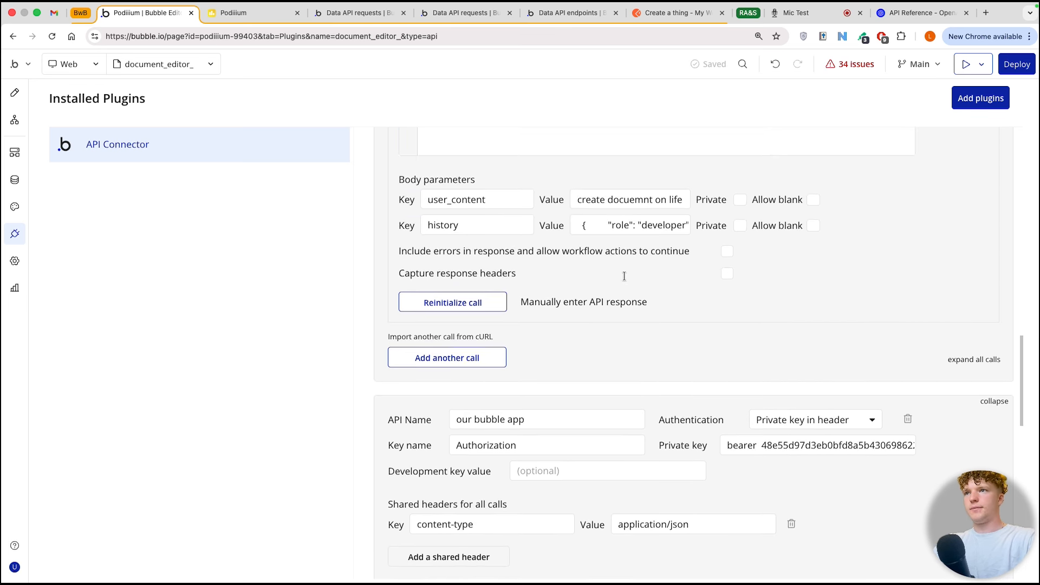
left_click(474, 307)
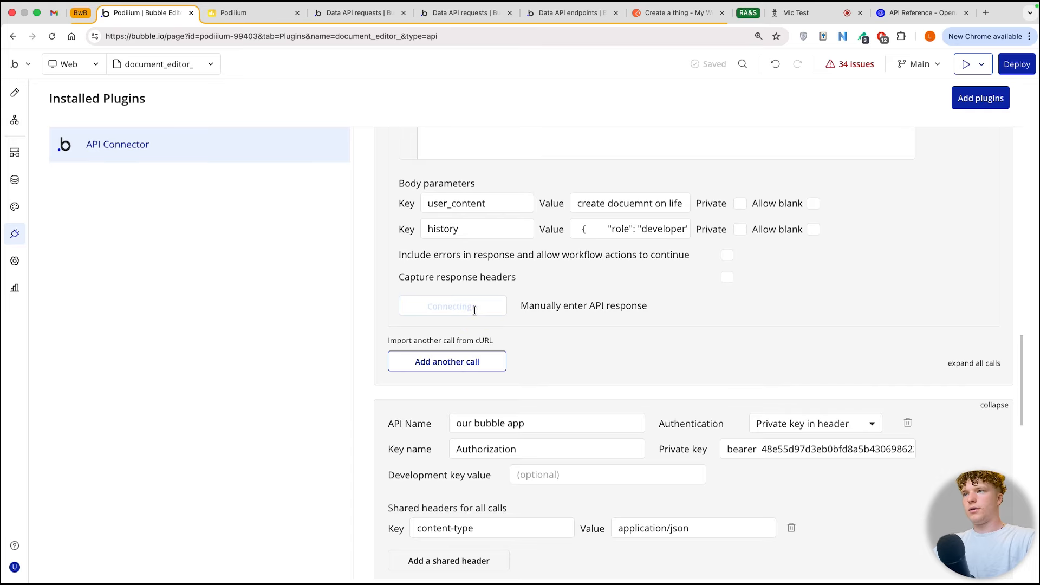
scroll(412, 337, "down", 3)
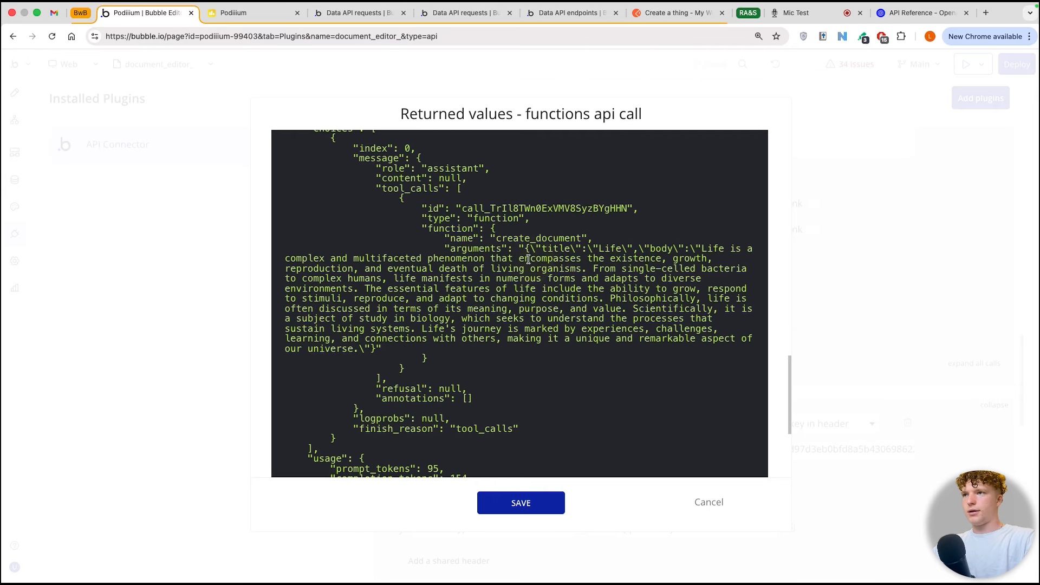
left_click_drag(519, 247, 389, 347)
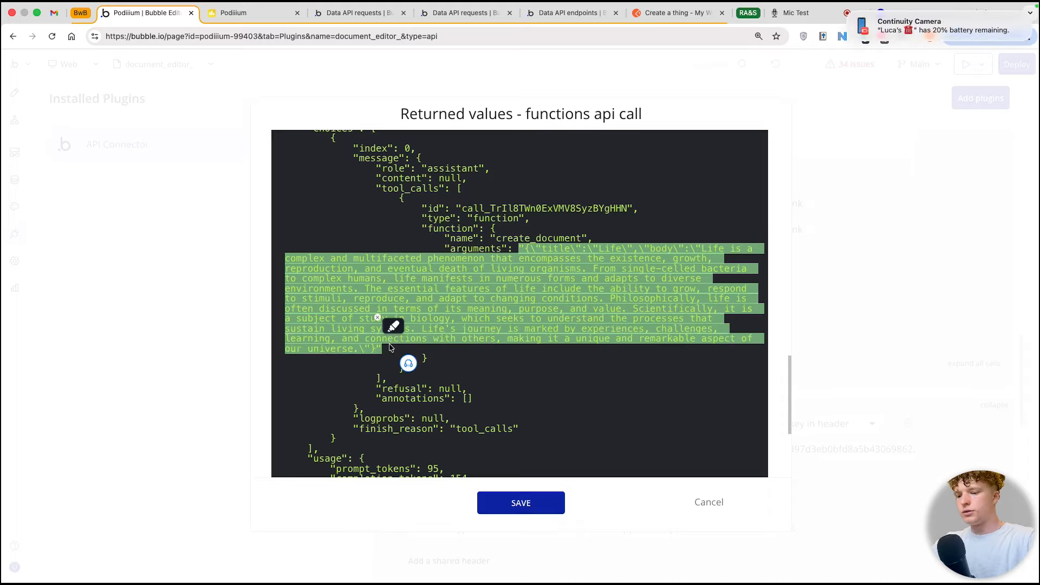
left_click(532, 509)
Step: Paste the copied arguments string as the json parameter's value and try to initialize the document json call
scroll(620, 417, "up", 2)
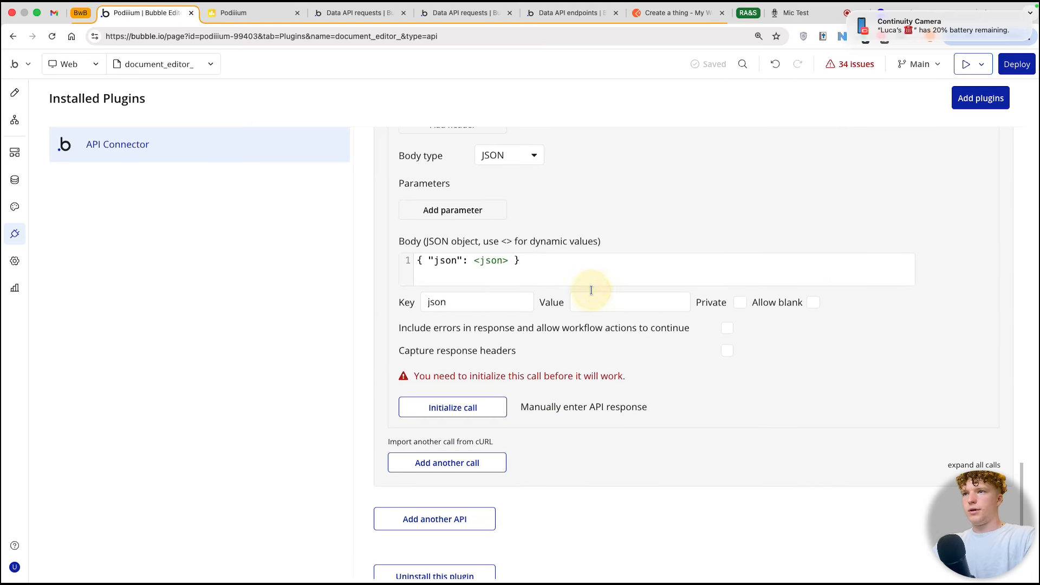
left_click(590, 297)
key("super+v")
left_click(484, 407)
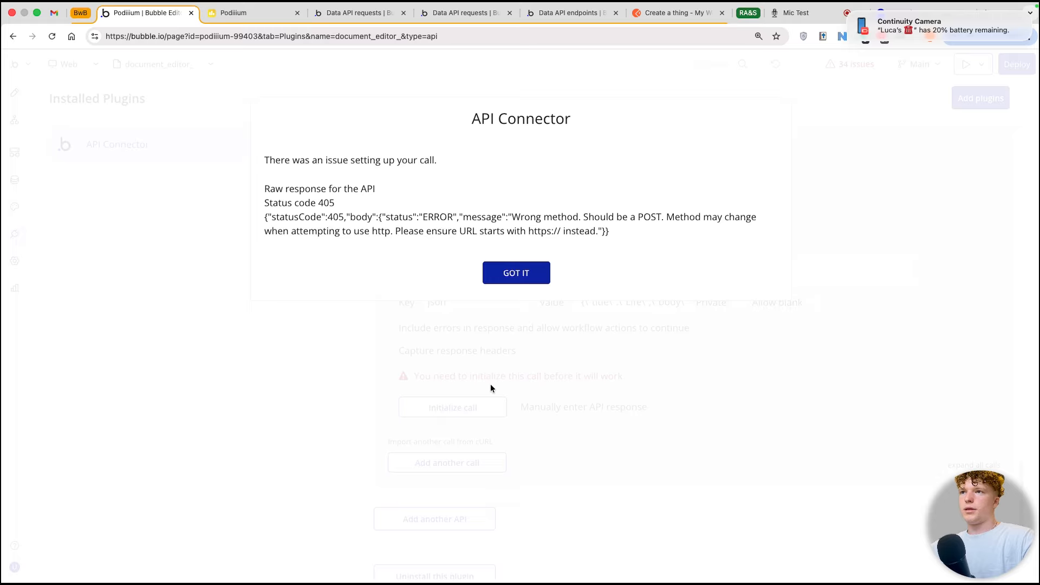
left_click(515, 263)
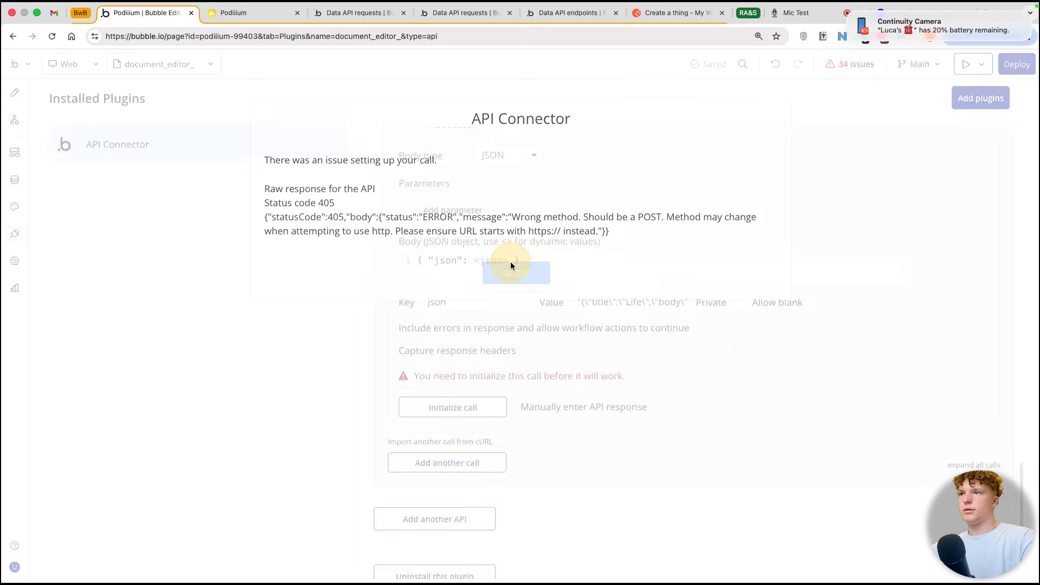
Step: Set the document json call's method to POST, initialize it, and save the returned title and body as text
scroll(455, 184, "up", 2)
scroll(455, 184, "up", 1)
left_click(455, 184)
left_click(441, 222)
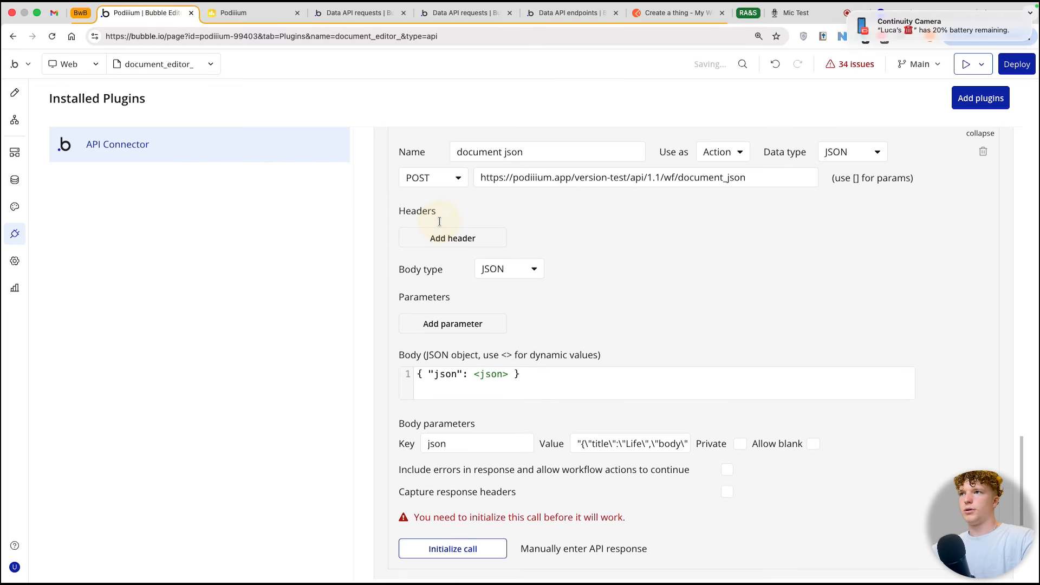
scroll(466, 455, "down", 2)
left_click(482, 465)
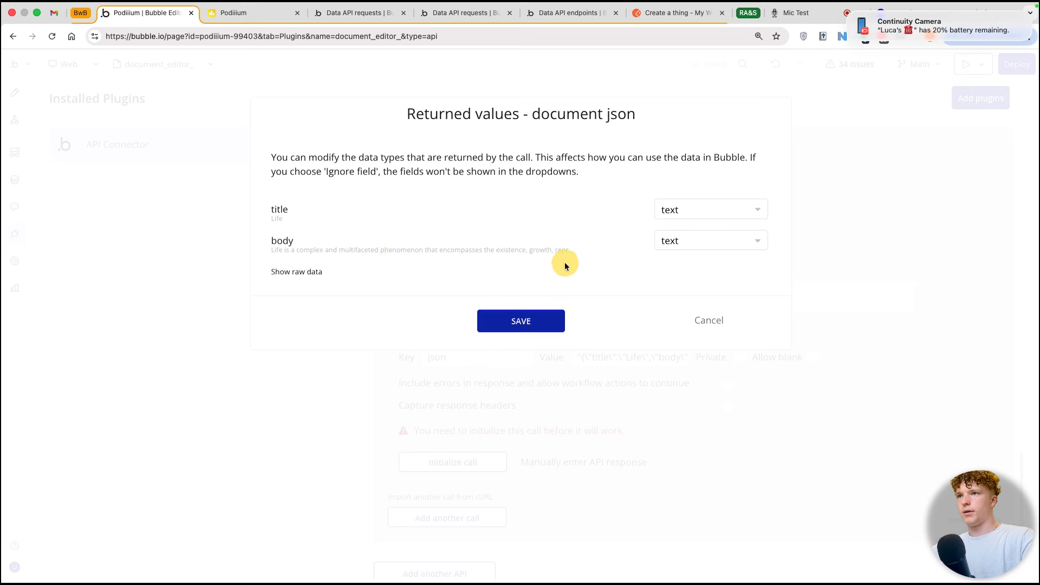
left_click(539, 320)
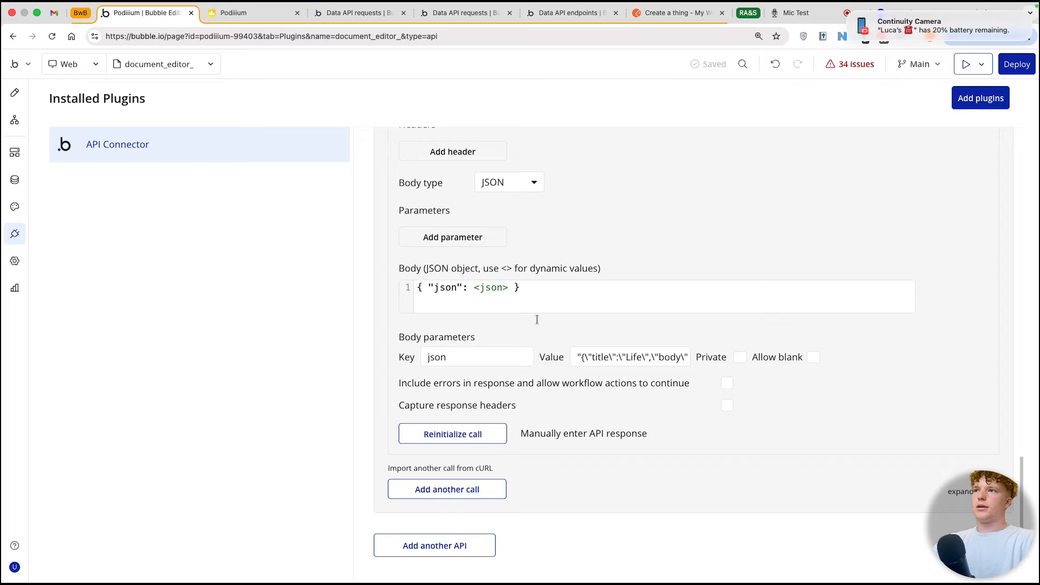
Step: Look through the Data API requests reference in the Bubble Docs for the request that creates a thing
scroll(537, 319, "up", 2)
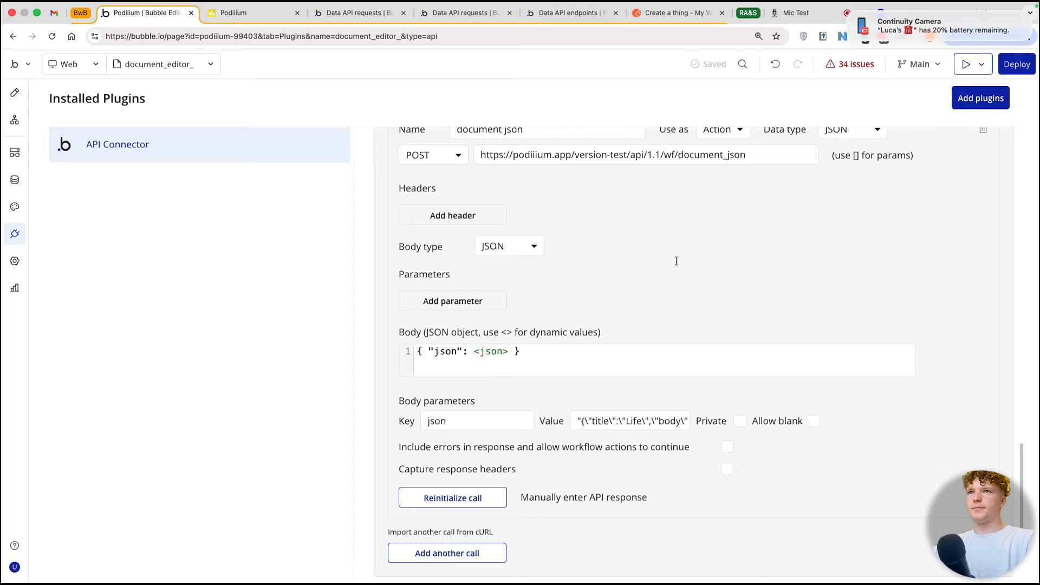
scroll(676, 261, "up", 3)
scroll(777, 194, "down", 2)
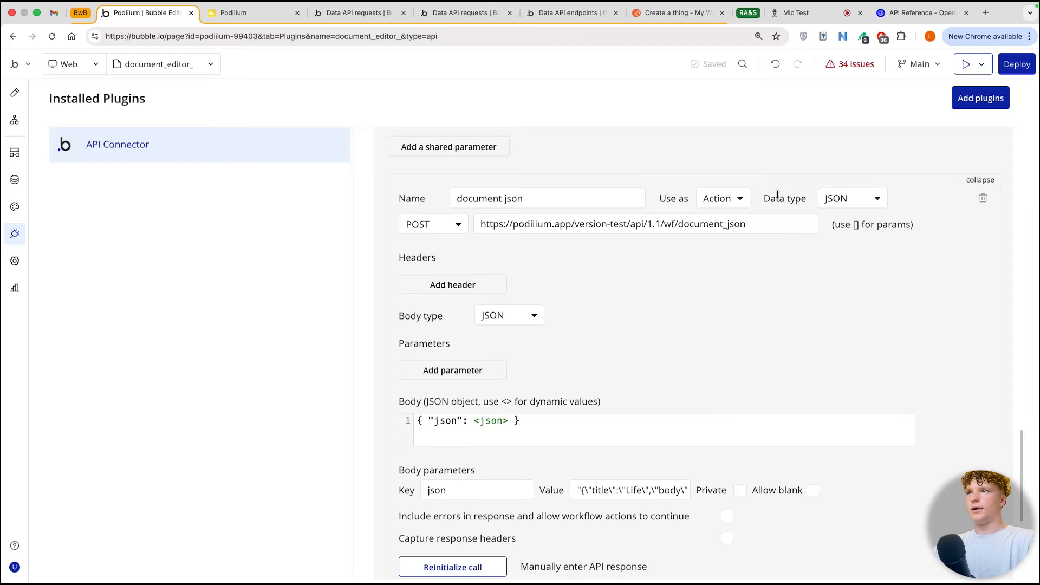
left_click(368, 13)
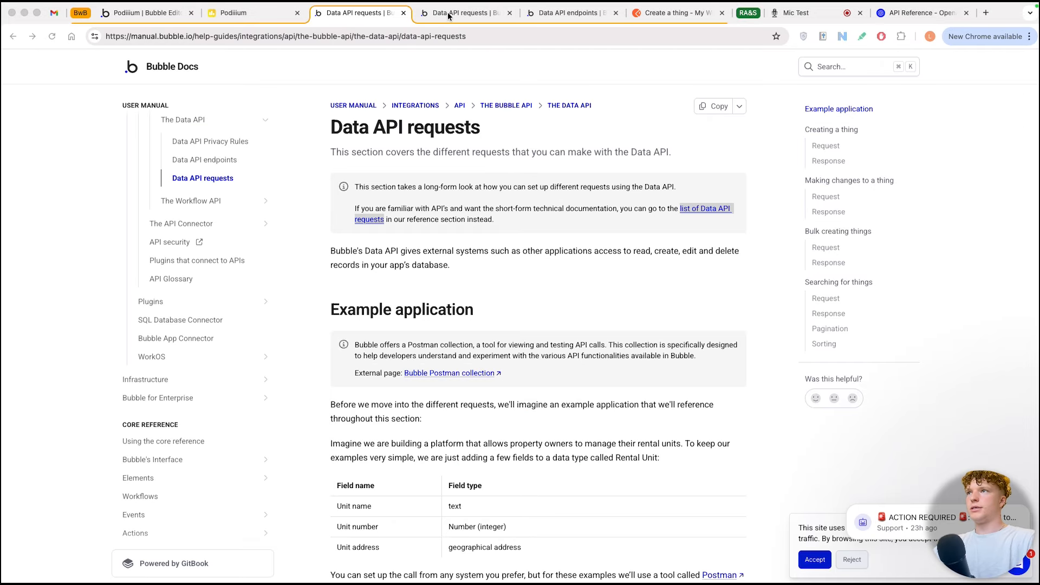
left_click(449, 15)
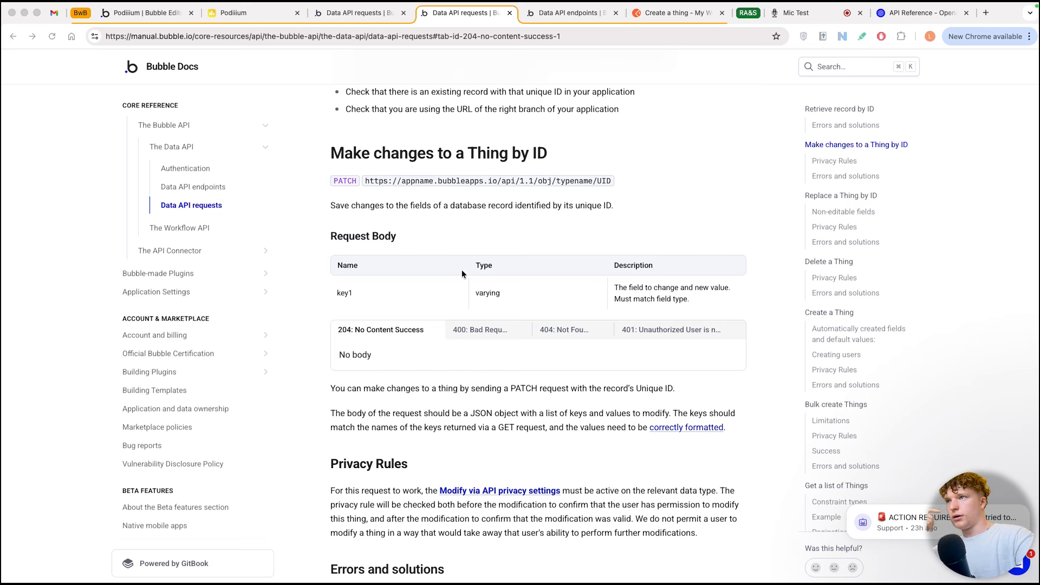
scroll(462, 273, "up", 15)
scroll(461, 273, "down", 3)
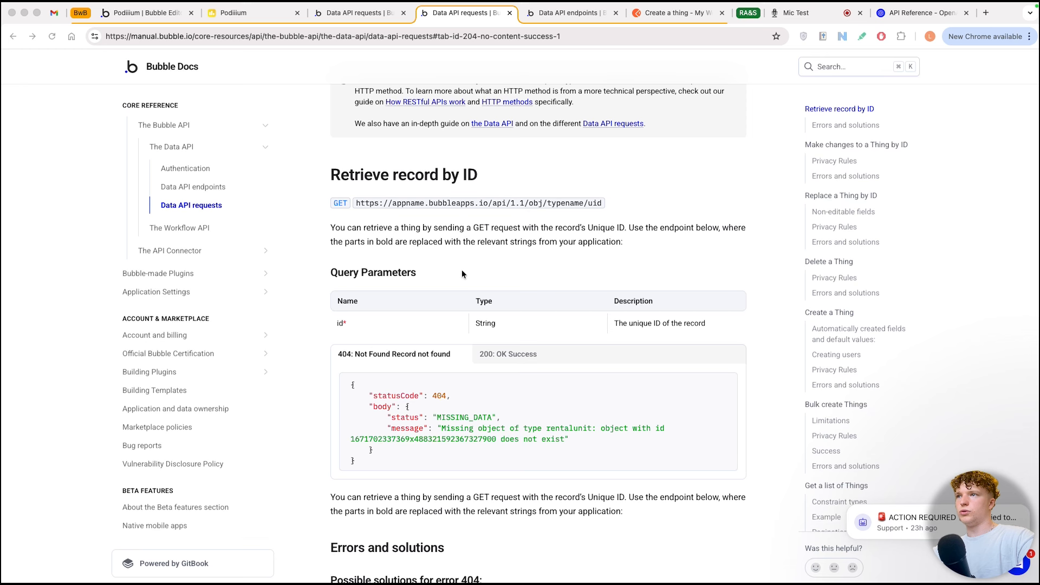
scroll(461, 273, "down", 2)
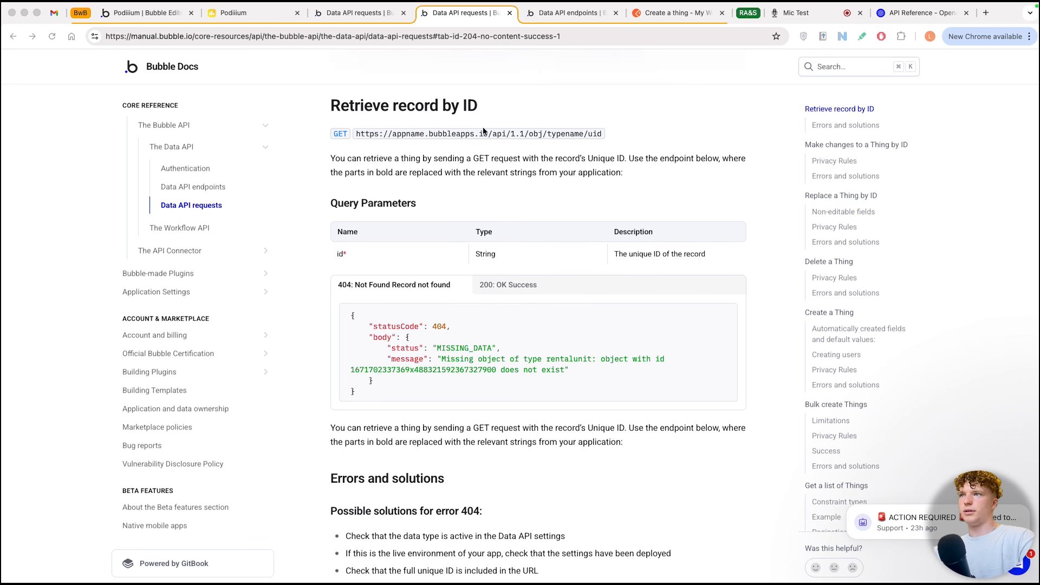
scroll(509, 190, "down", 8)
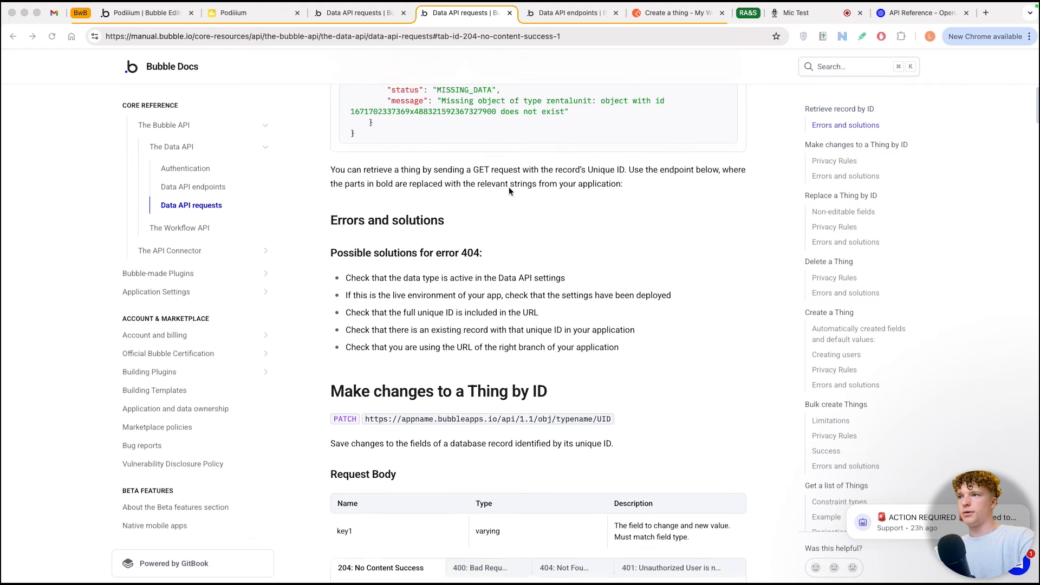
scroll(509, 190, "down", 2)
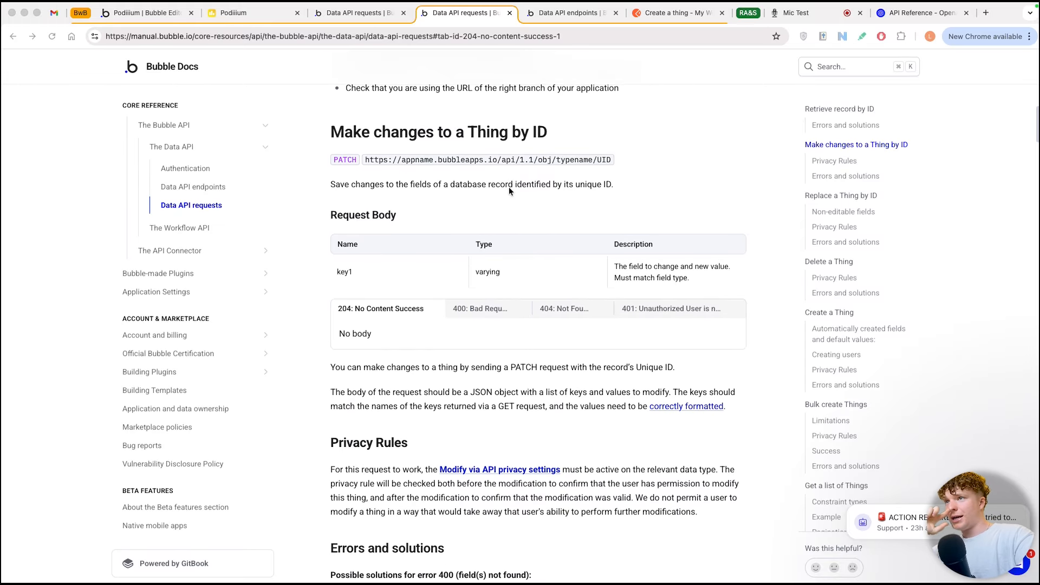
scroll(508, 190, "down", 2)
scroll(509, 191, "down", 9)
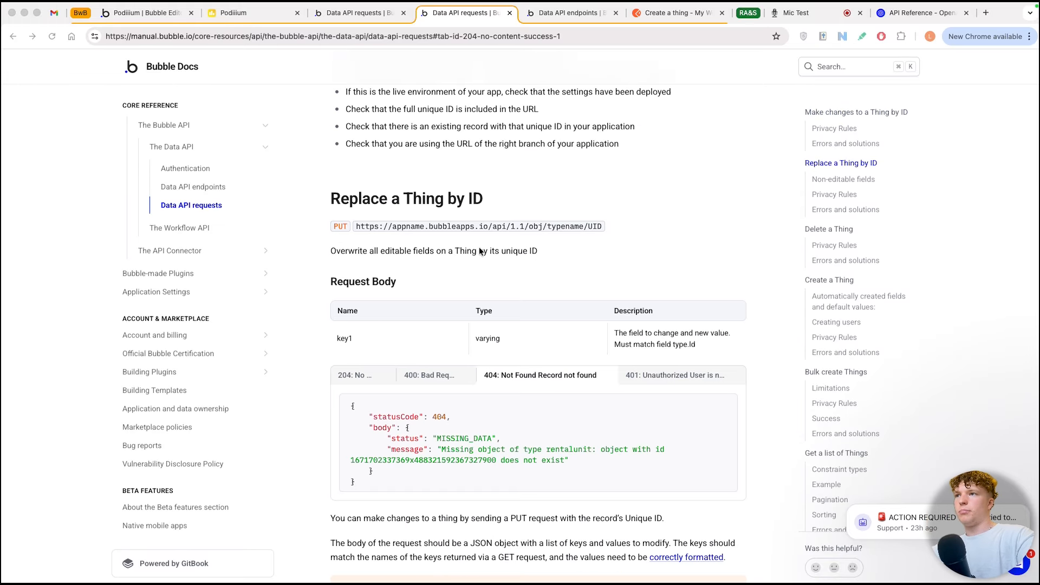
scroll(479, 251, "down", 9)
scroll(479, 251, "down", 9)
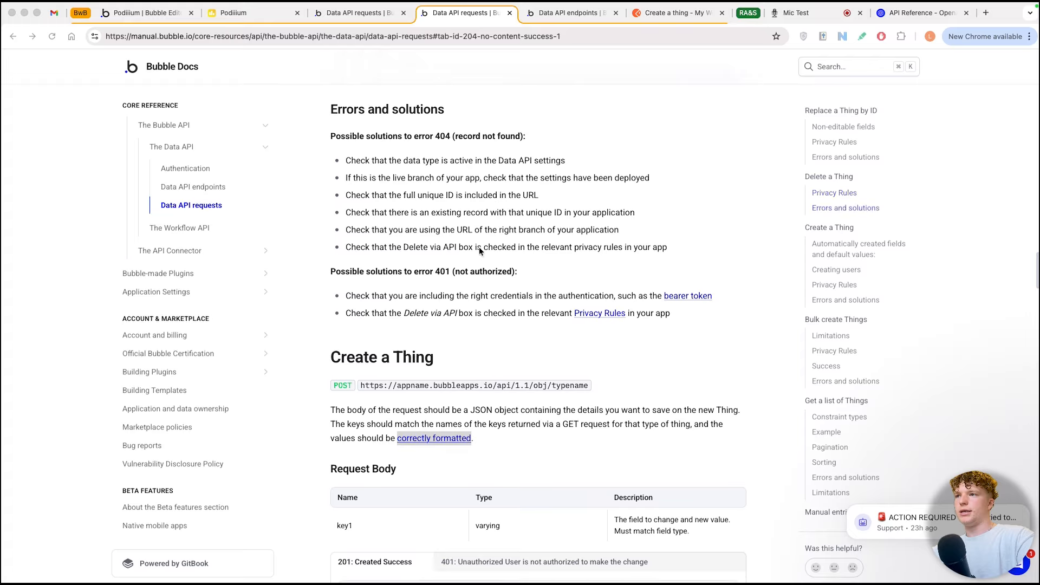
scroll(478, 247, "down", 3)
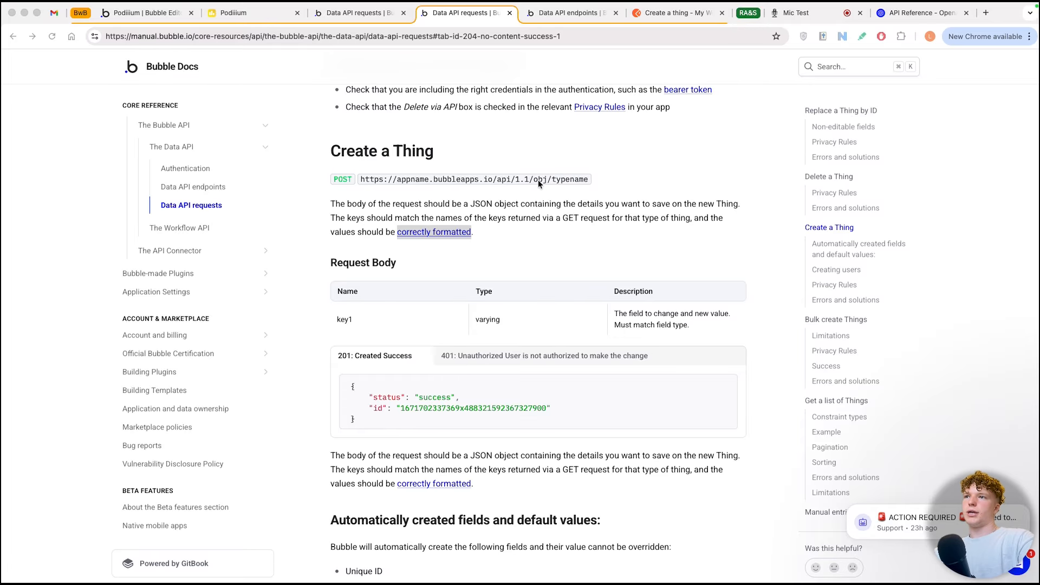
Step: Examine the typename part of the Create a Thing endpoint and check the Document data type in the Bubble editor
left_click_drag(552, 180, 592, 181)
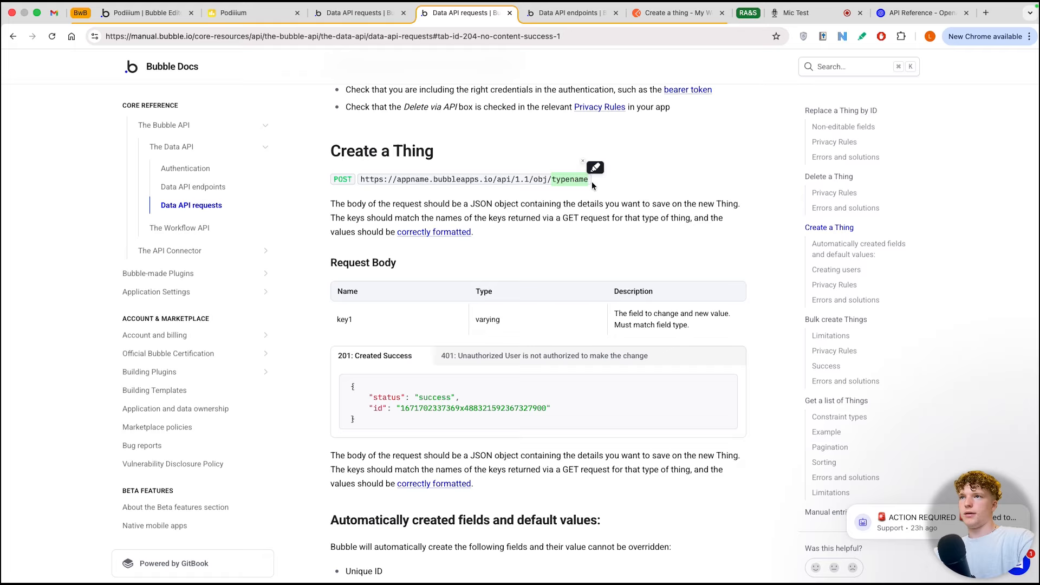
left_click(564, 181)
left_click_drag(569, 181, 552, 181)
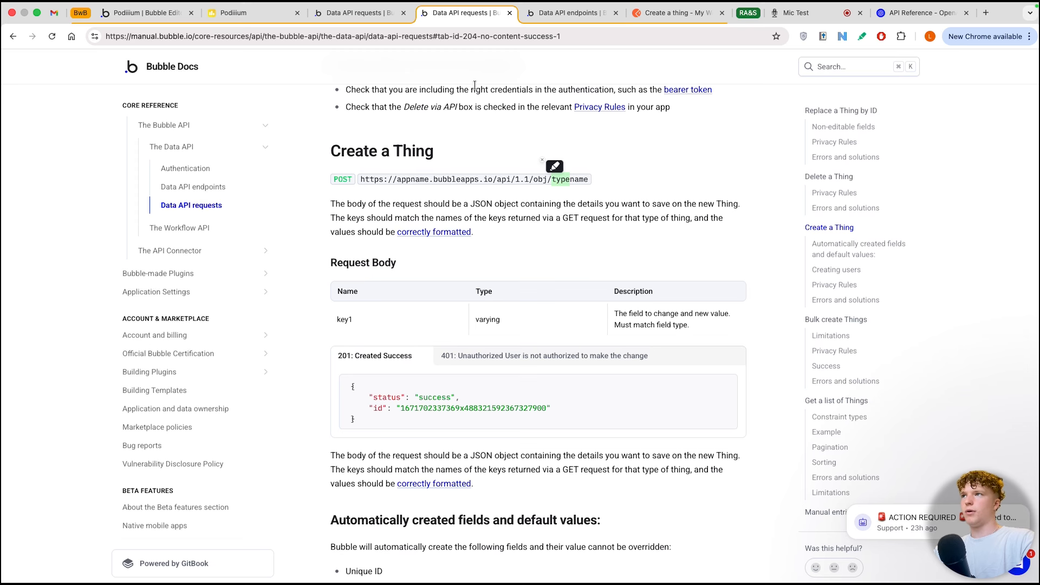
left_click(149, 13)
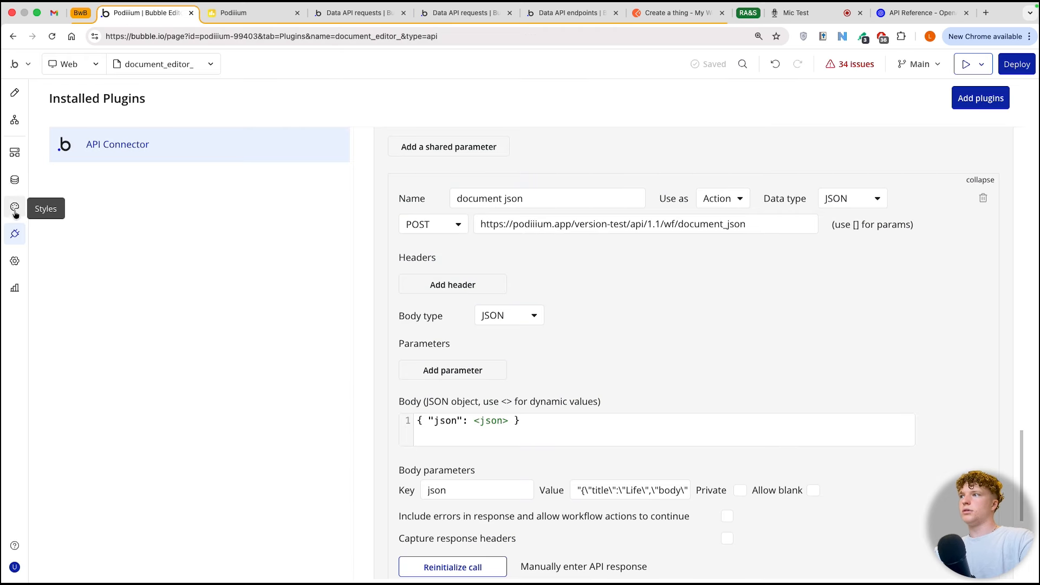
left_click(15, 179)
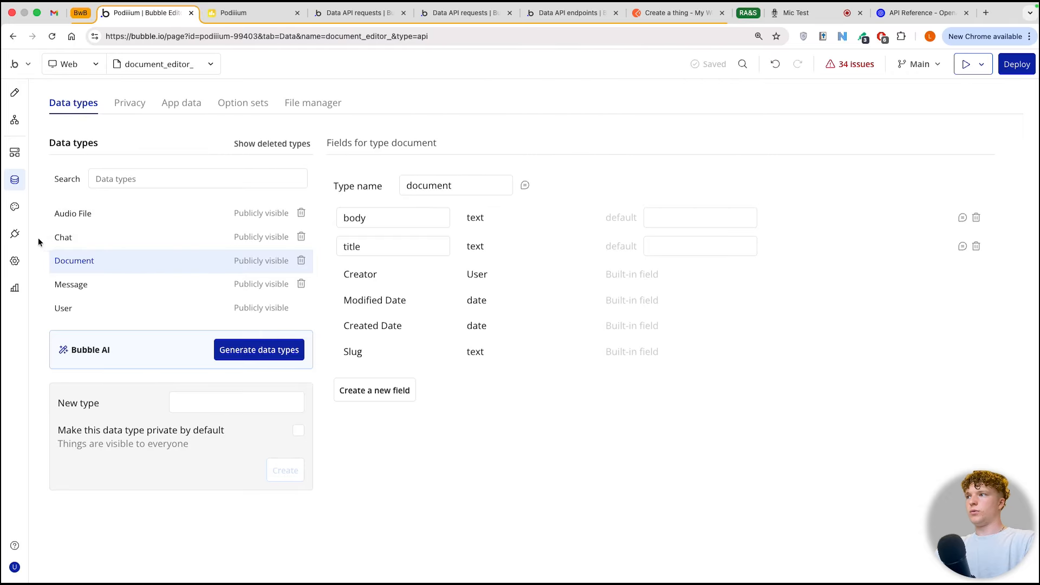
Step: Add another call to the our bubble app API and name it create document
left_click(14, 233)
scroll(574, 255, "down", 3)
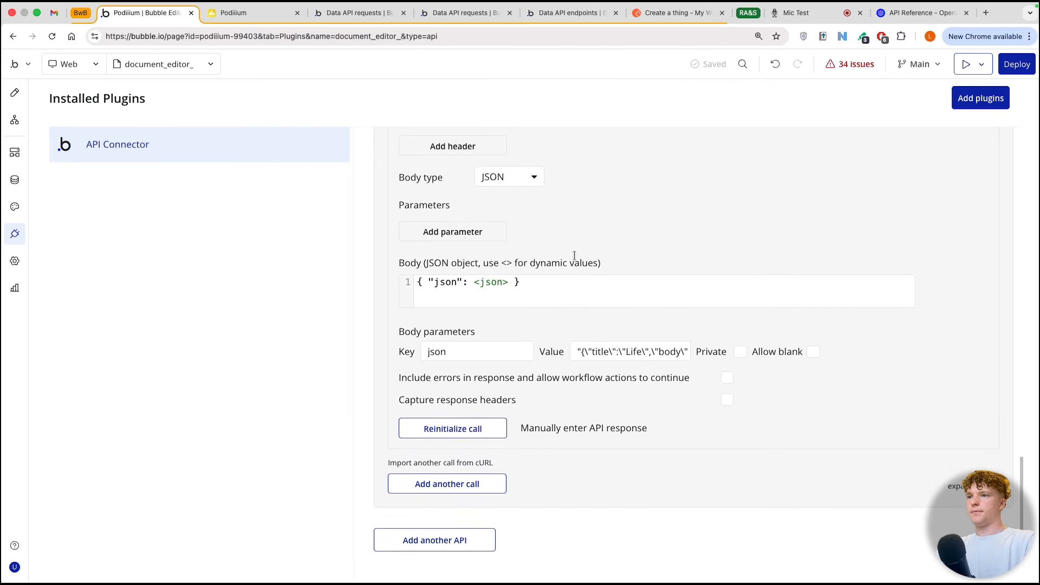
scroll(574, 255, "down", 2)
left_click(476, 406)
scroll(468, 254, "down", 4)
triple_click(468, 252)
type("create document")
Step: Set the create document call's method to POST and its use to Action
left_click(433, 271)
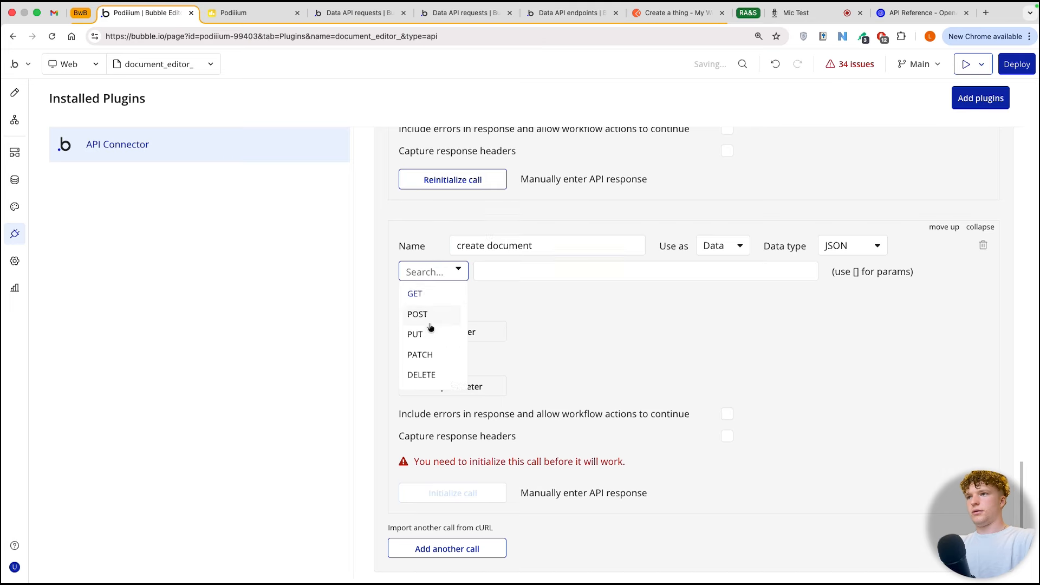
left_click(433, 315)
left_click(729, 245)
left_click(716, 288)
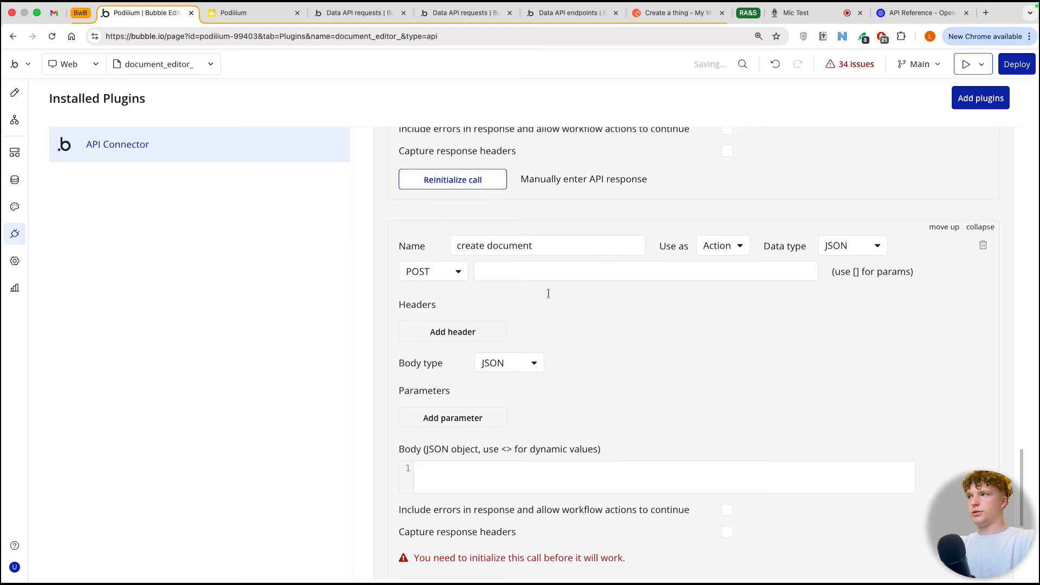
Step: Examine the Data API root URL in the app's API settings and check the privacy rules for the Document type
left_click(15, 263)
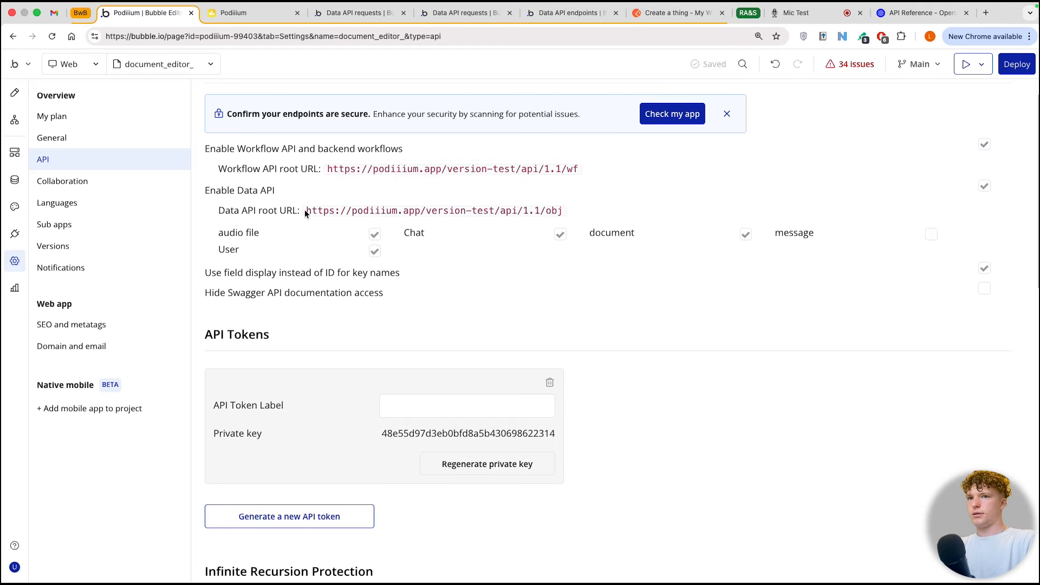
left_click_drag(306, 214, 563, 214)
key("super+c")
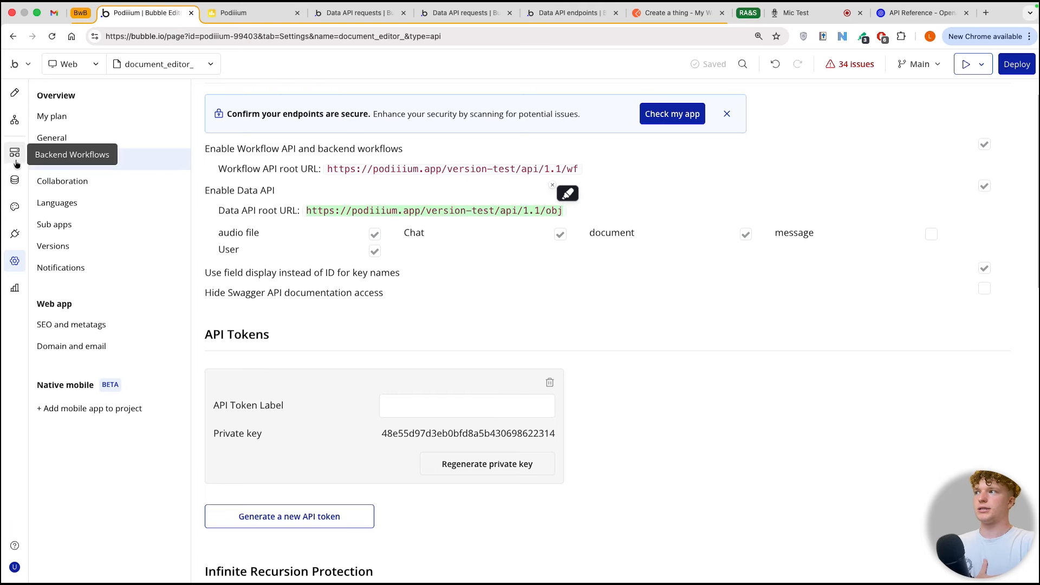
left_click(14, 178)
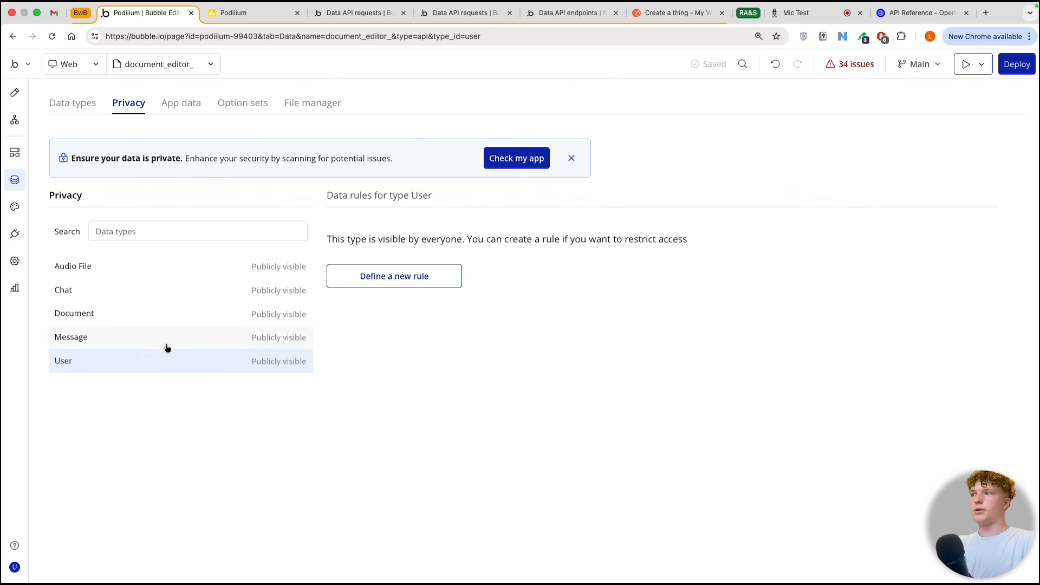
left_click(155, 318)
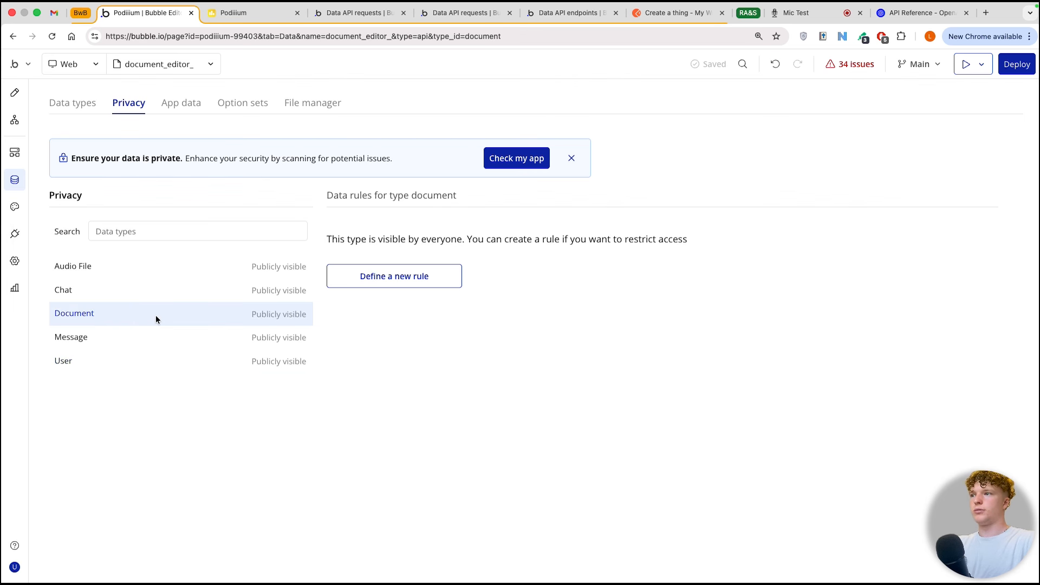
left_click(366, 277)
left_click(547, 144)
type("uss")
key("BackSpace")
type("er")
left_click(537, 188)
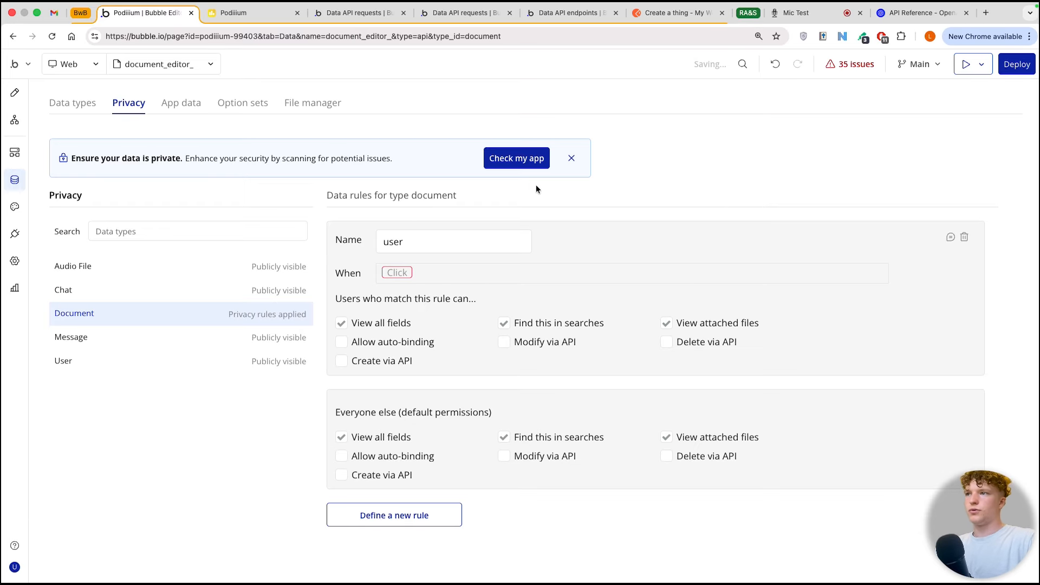
left_click(343, 363)
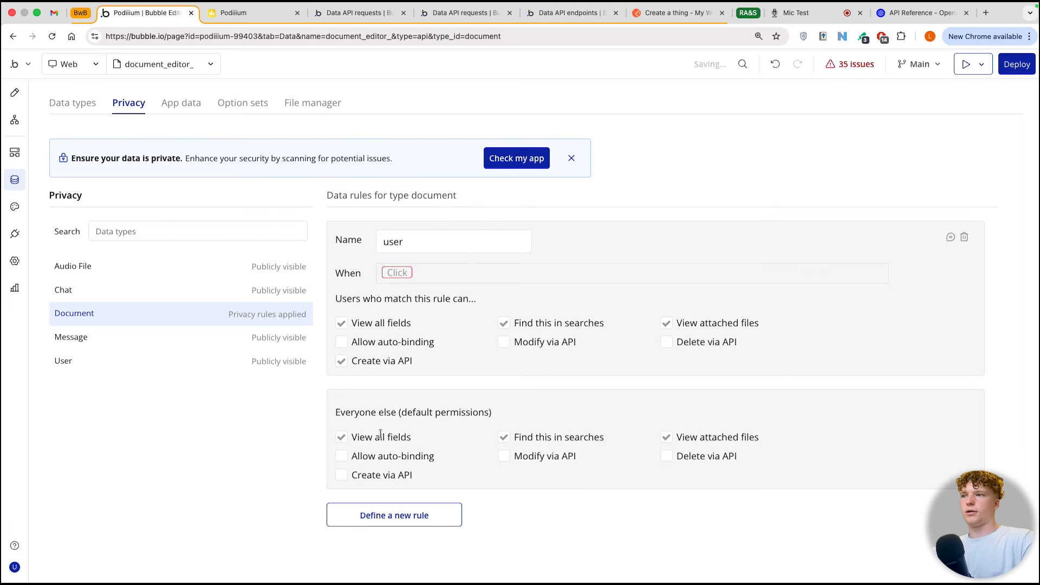
left_click(341, 475)
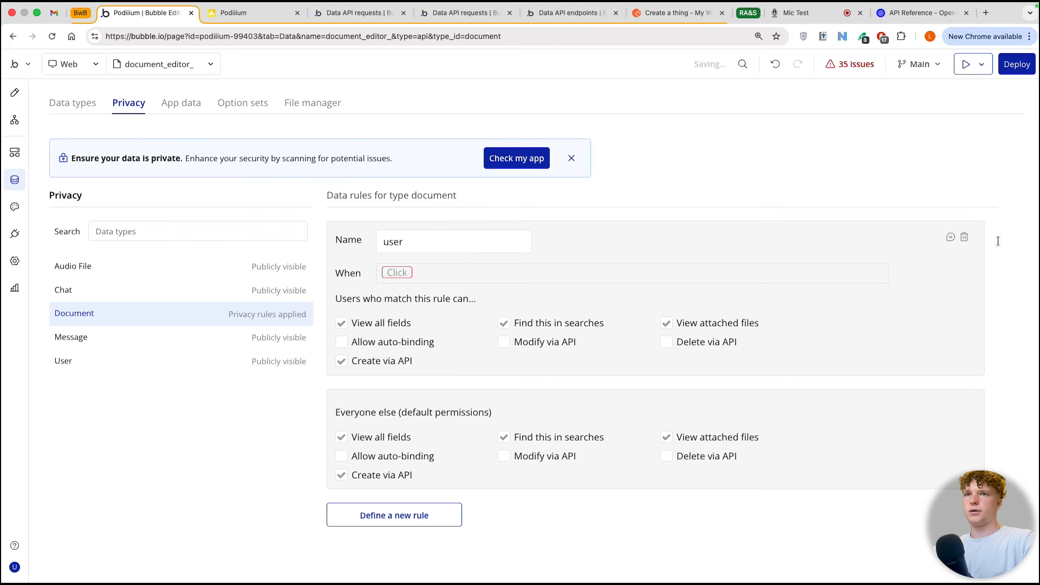
left_click(965, 237)
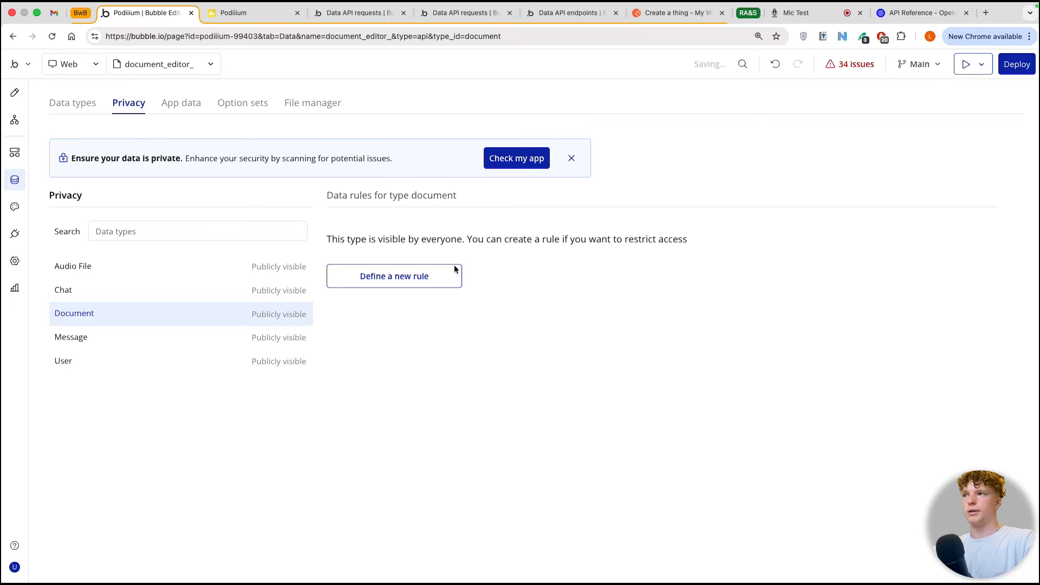
left_click(15, 234)
left_click(509, 270)
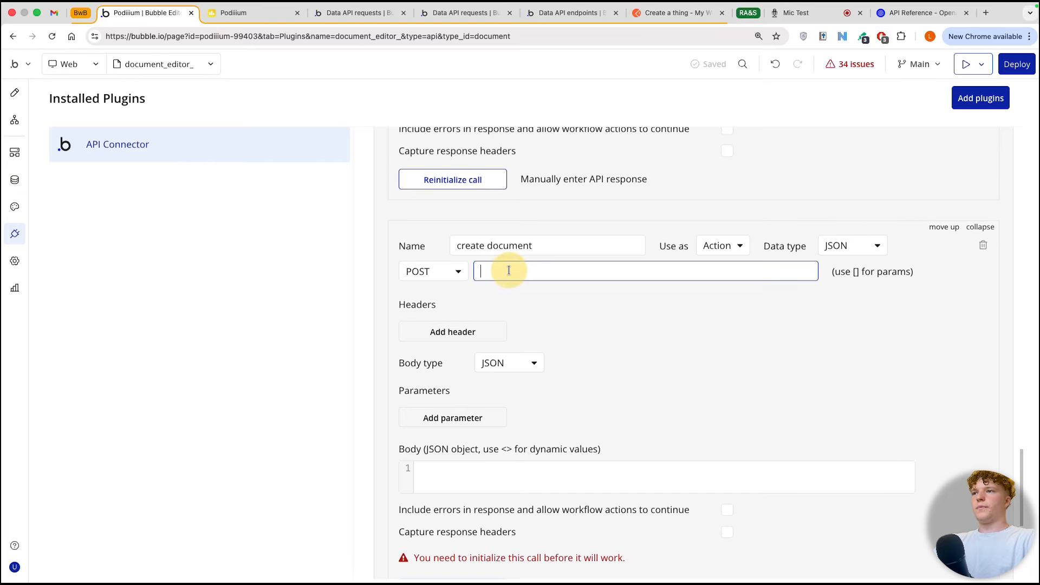
key("super+v")
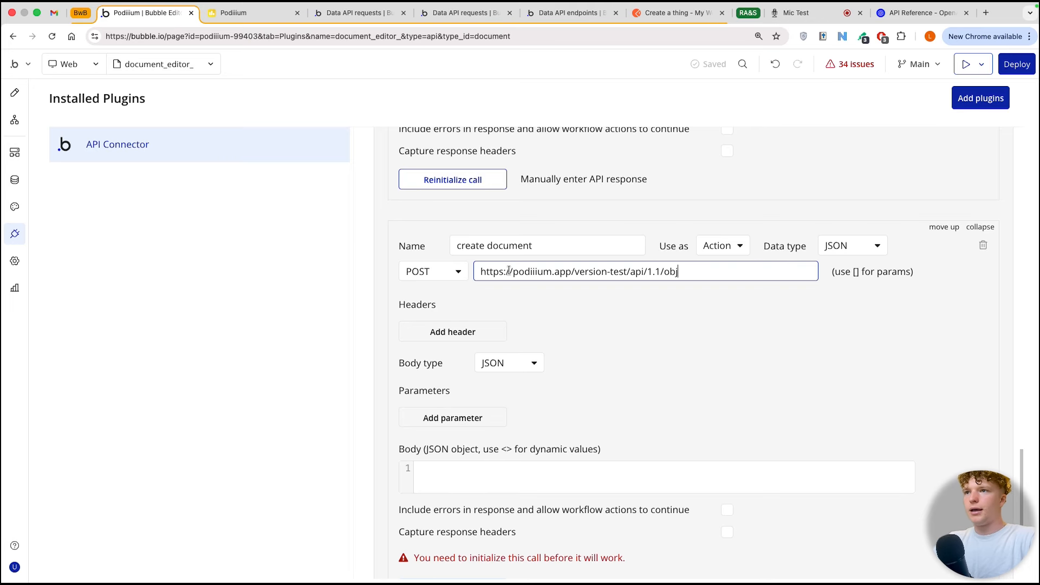
type("/")
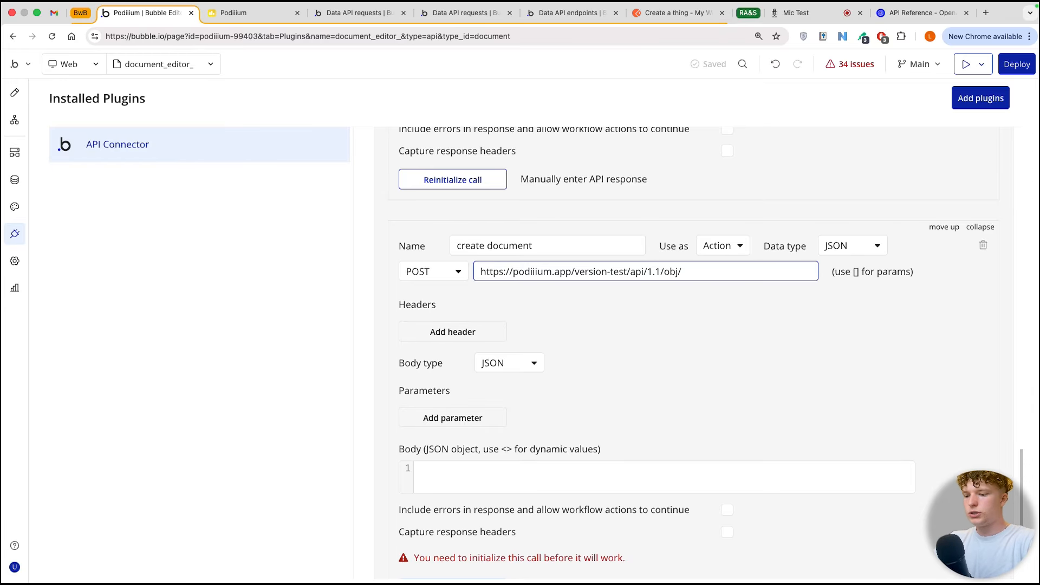
type("document")
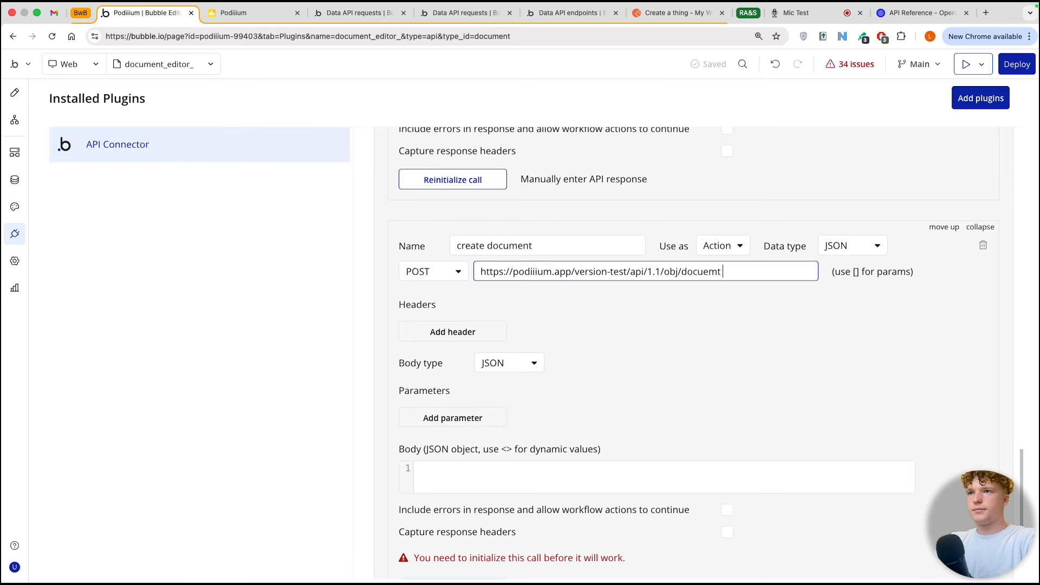
Step: Start the call's JSON body with an opening brace and check the Document type's field names in the database
scroll(552, 313, "down", 2)
left_click(507, 425)
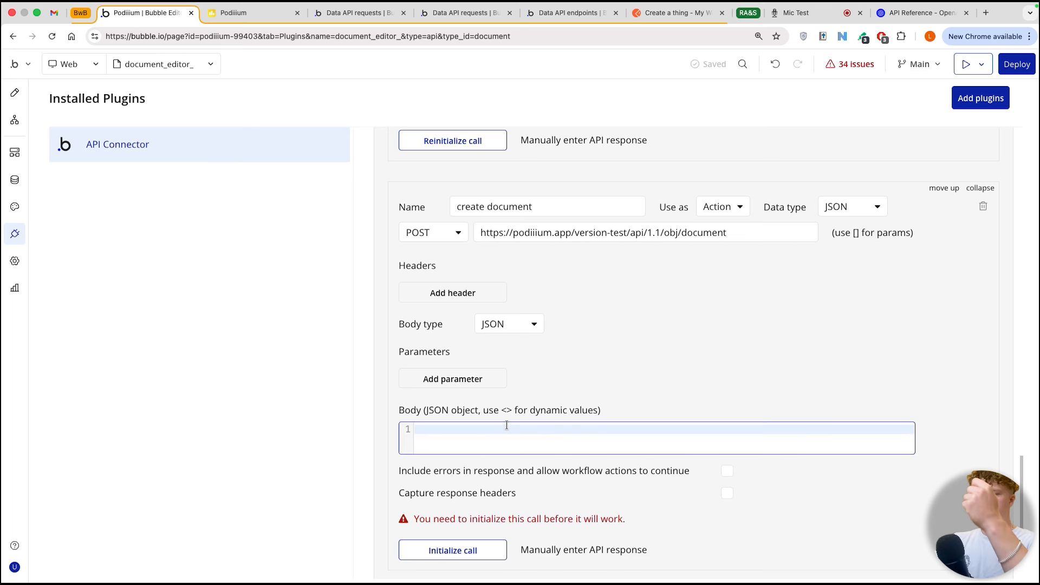
type("{")
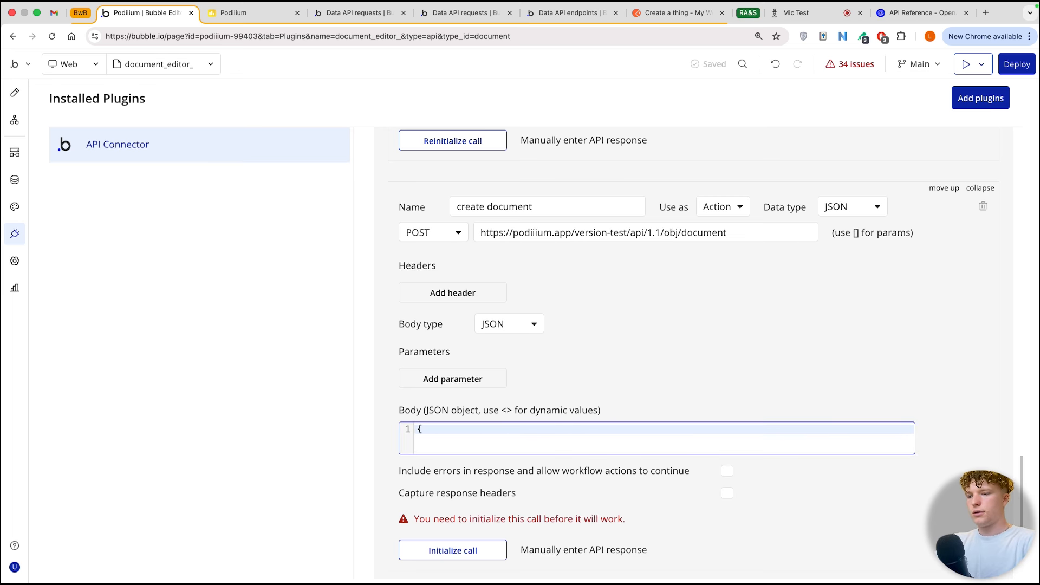
left_click(14, 180)
left_click(80, 104)
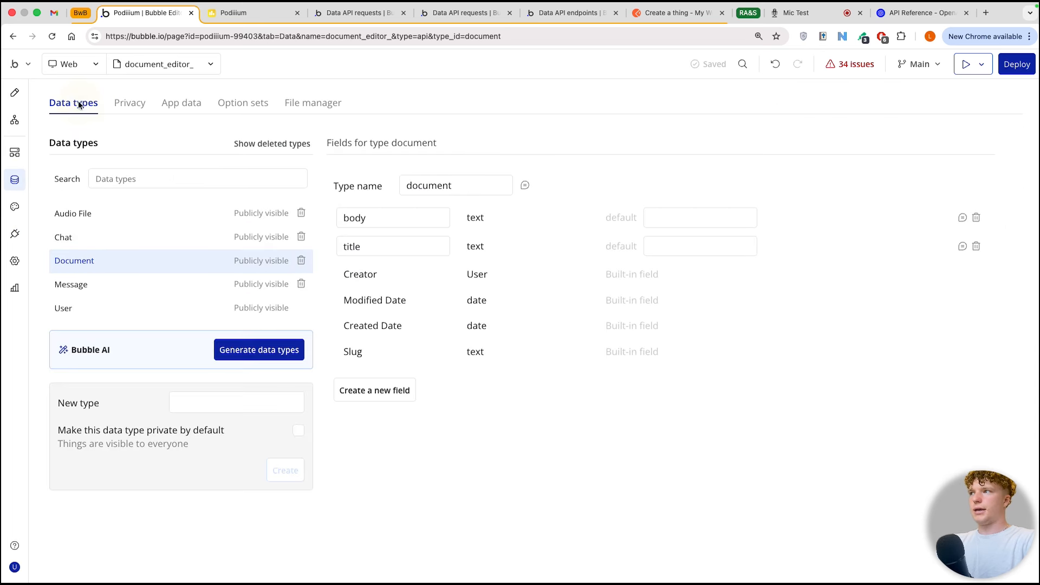
left_click(368, 216)
left_click(367, 245)
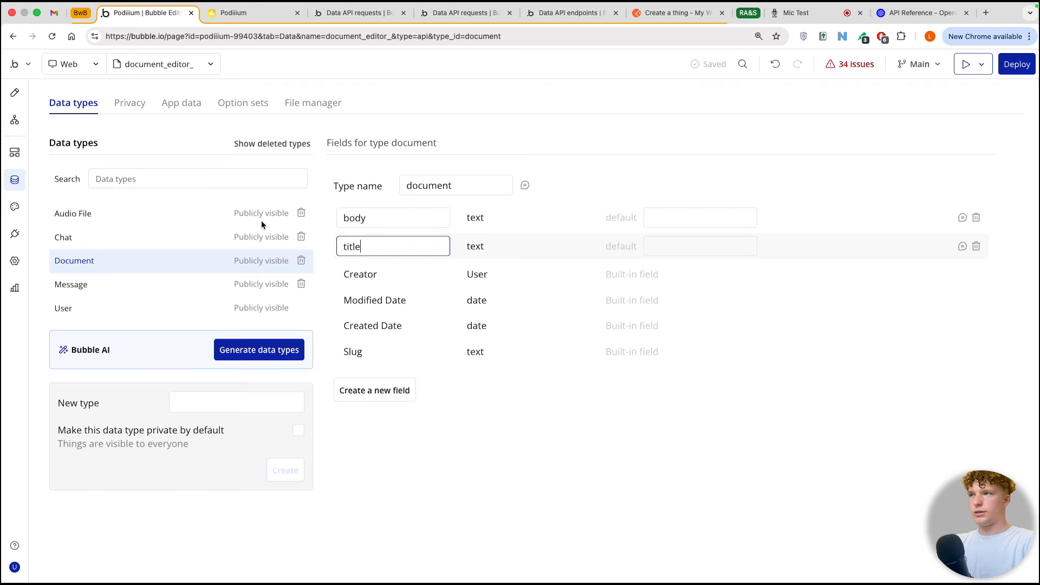
left_click(24, 234)
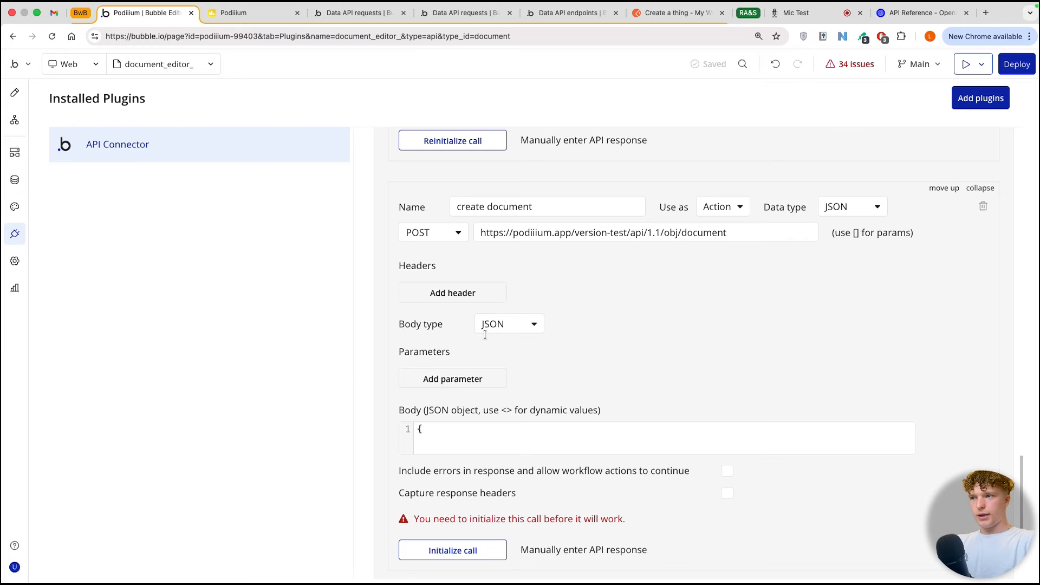
Step: Complete the create document call's JSON body as { "title": "<title>", "body": "<body>" }
left_click(485, 430)
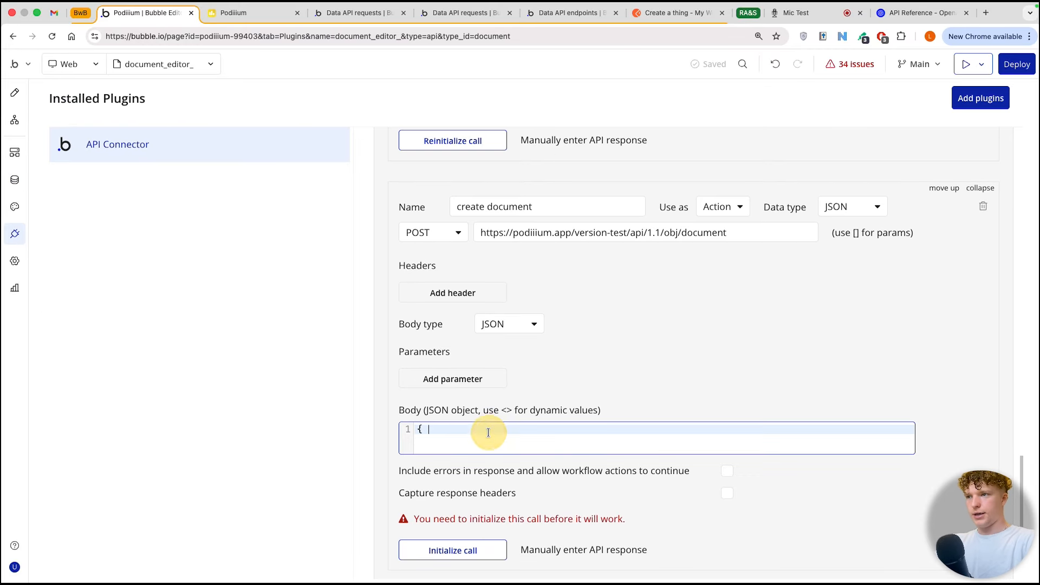
type("{ \"")
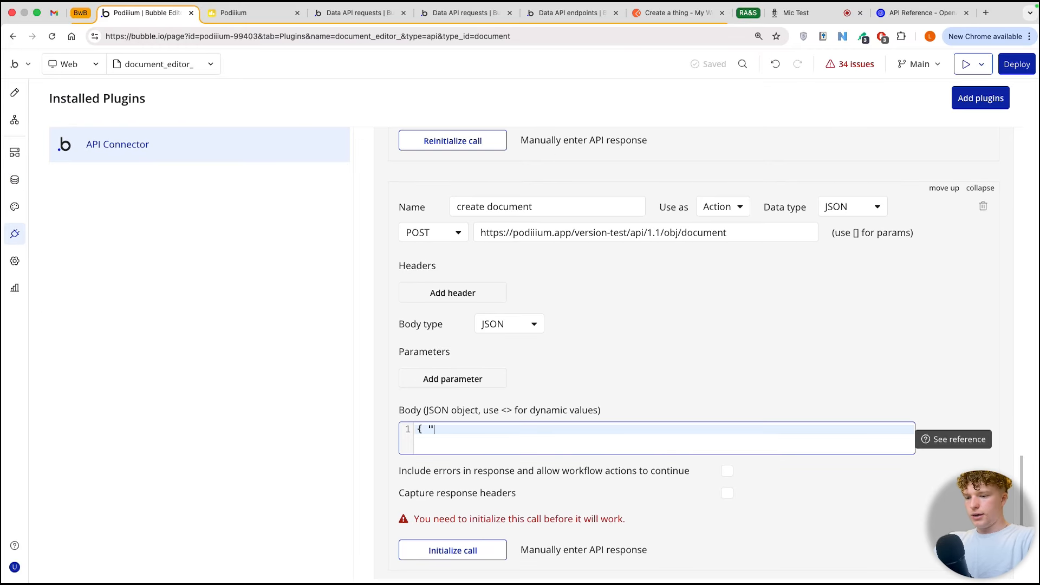
type("title\": \"<title>\"")
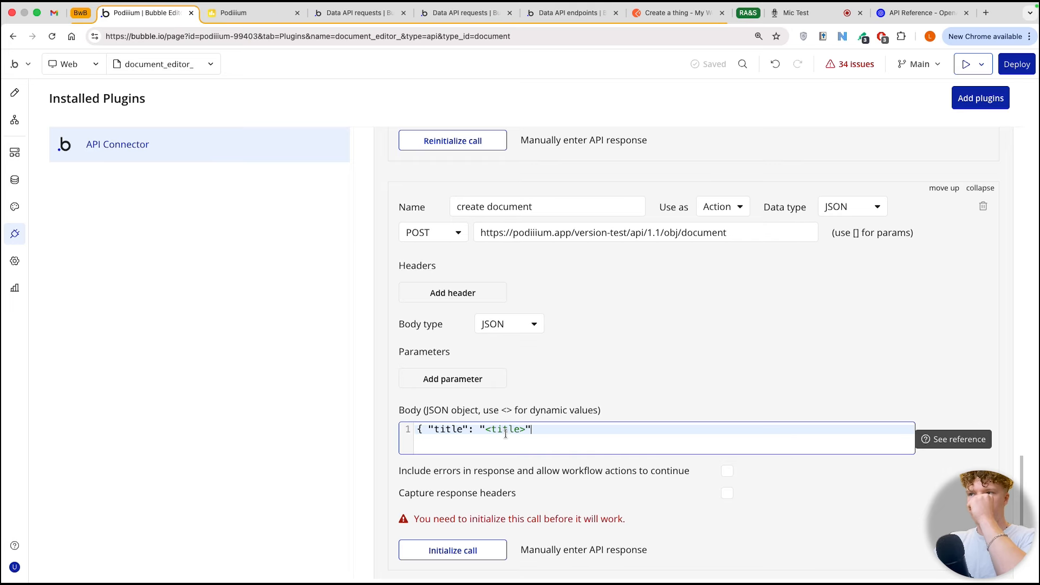
type(", \"")
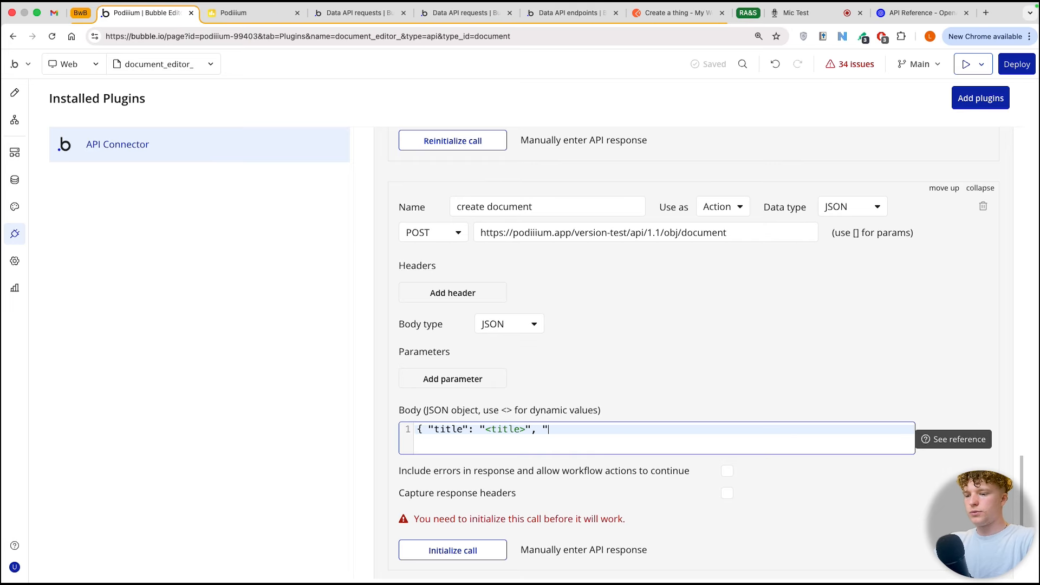
type("body\": \"body\" }")
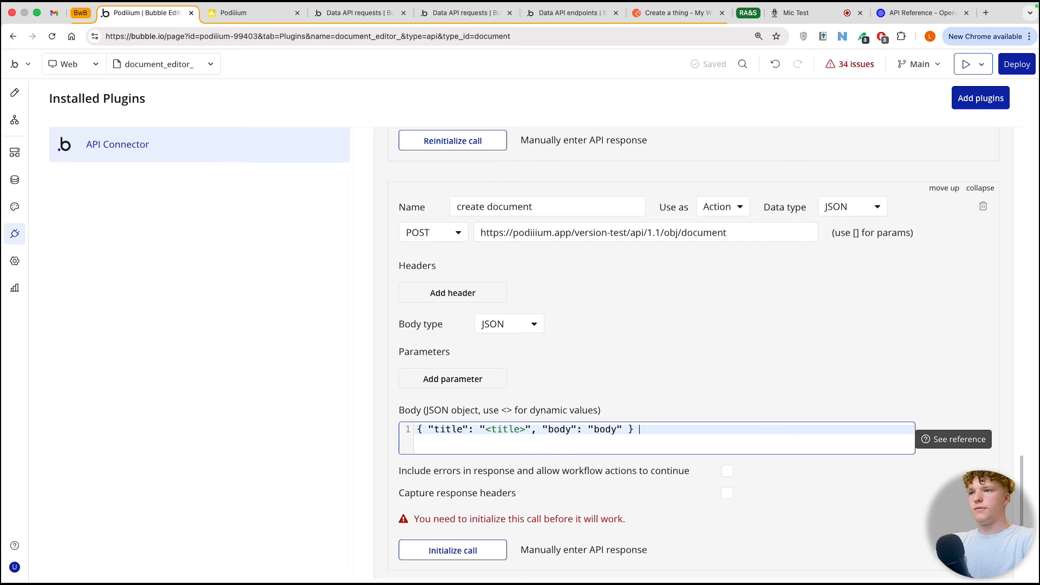
left_click(592, 429)
type("<")
left_click(623, 430)
type(">")
Step: Make the title and body parameters of the create document call non-private
scroll(733, 411, "down", 2)
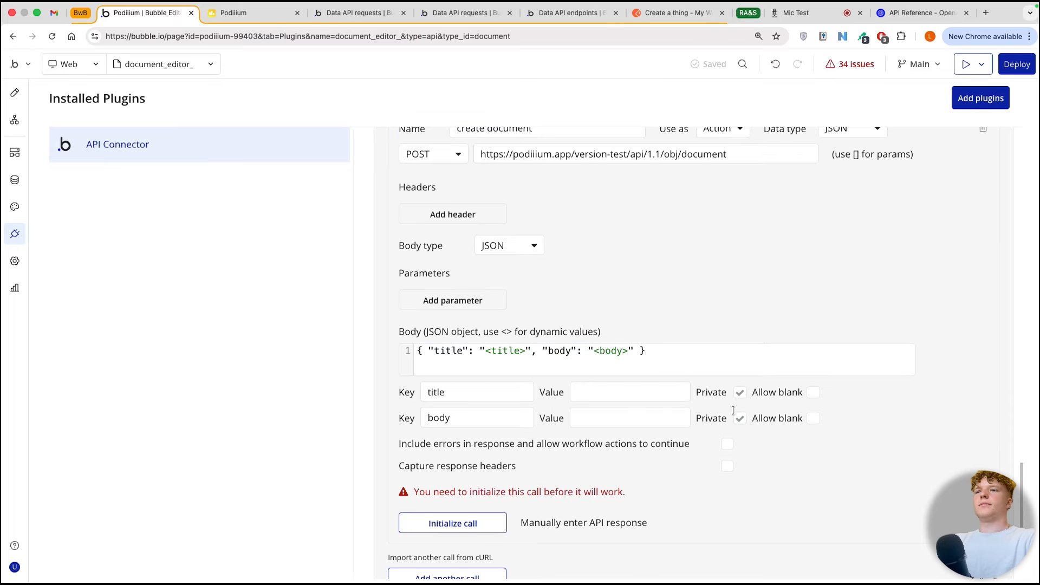
left_click(738, 392)
left_click(743, 418)
Step: Set the title test value to Fish and the body test value to I love fish, and try to initialize the call
left_click(631, 392)
type("about")
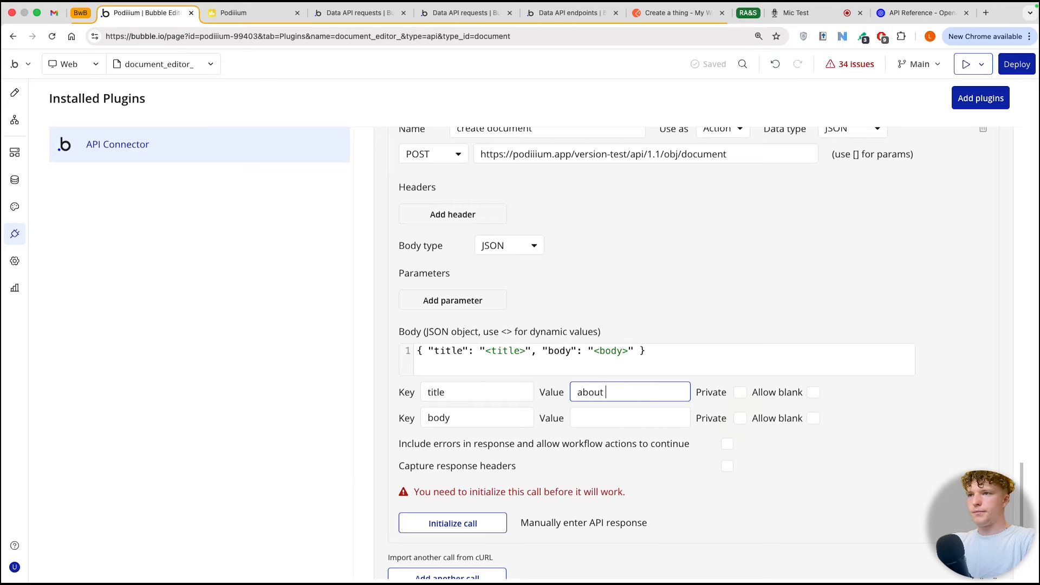
key("BackSpace")
key("BackSpace")
key("BackSpace")
key("BackSpace")
key("BackSpace")
key("BackSpace")
type("Fish")
left_click(630, 417)
type("I love fish")
left_click(483, 523)
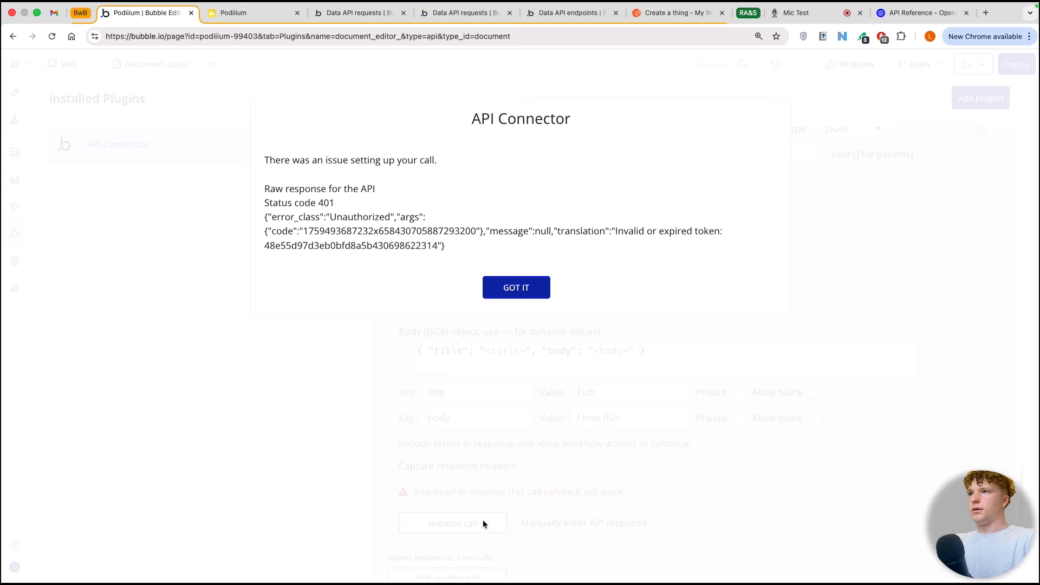
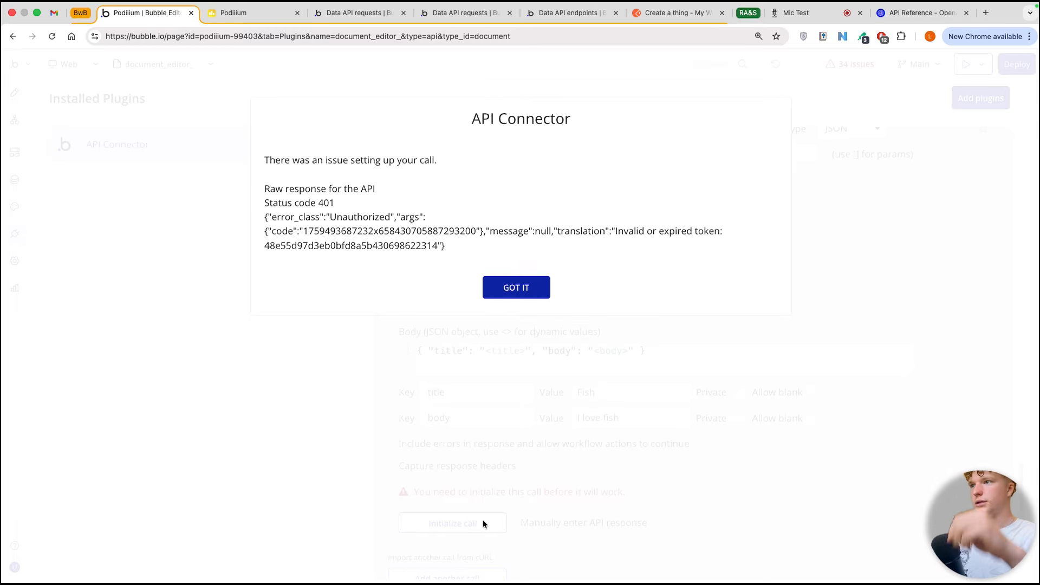
Step: Remove the stray character after "bearer" in the private key of the our bubble app API
left_click(530, 290)
scroll(669, 246, "up", 1)
scroll(668, 246, "up", 4)
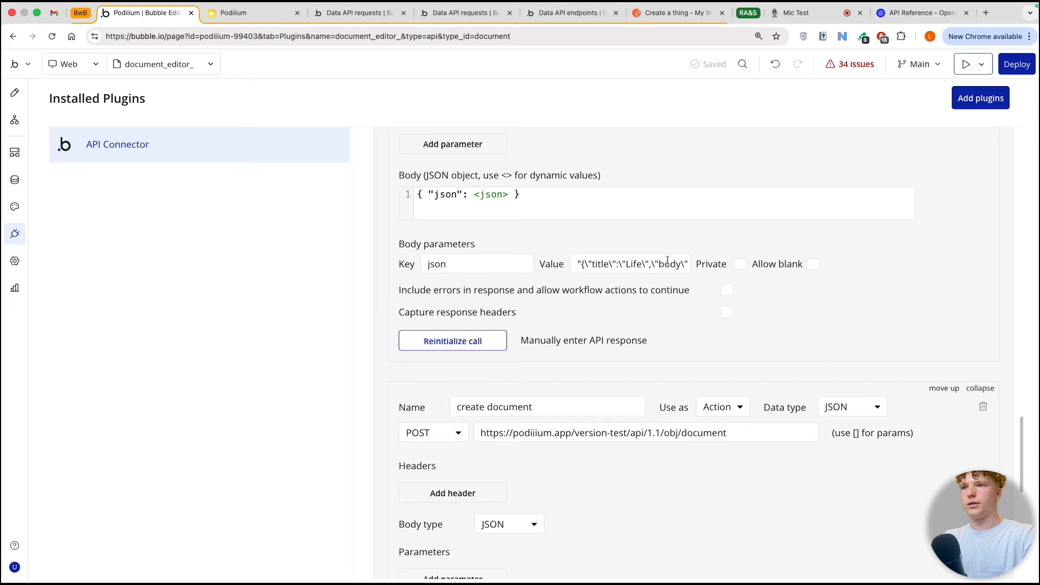
scroll(667, 261, "down", 6)
scroll(726, 404, "up", 10)
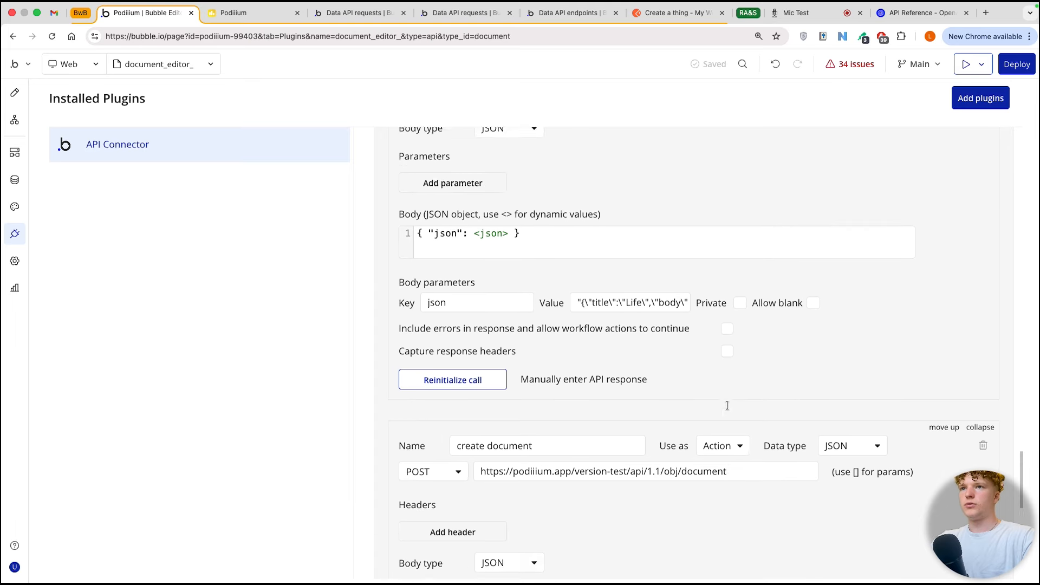
scroll(726, 405, "up", 7)
left_click(760, 326)
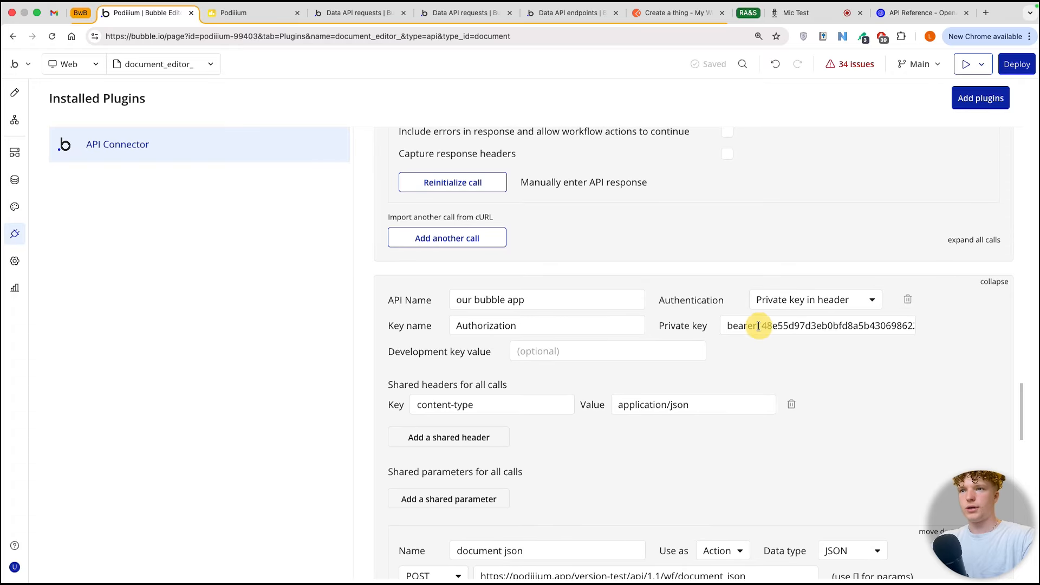
key("BackSpace")
left_click(761, 343)
Step: Try again to initialize the create document call
scroll(760, 344, "down", 7)
scroll(760, 344, "down", 10)
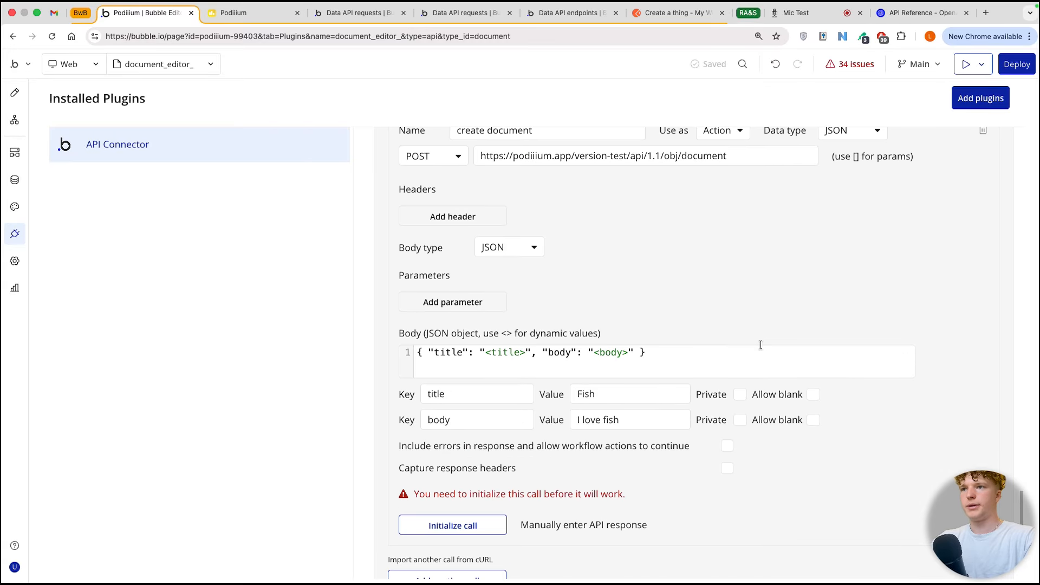
scroll(761, 345, "down", 1)
left_click(482, 479)
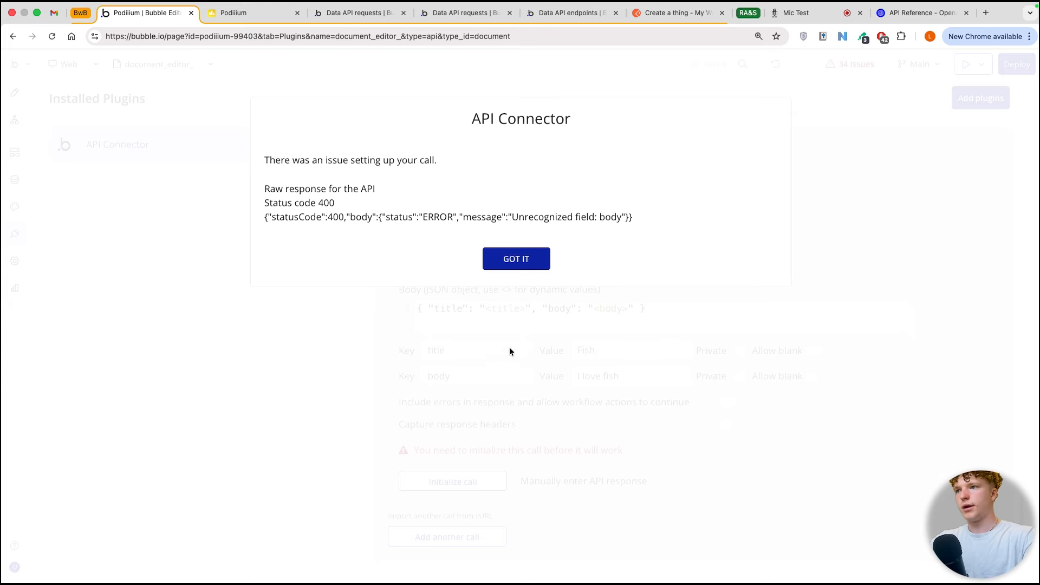
left_click(517, 260)
Step: Recheck the Document data type's body and title field names against the keys in the call's JSON body
left_click(566, 308)
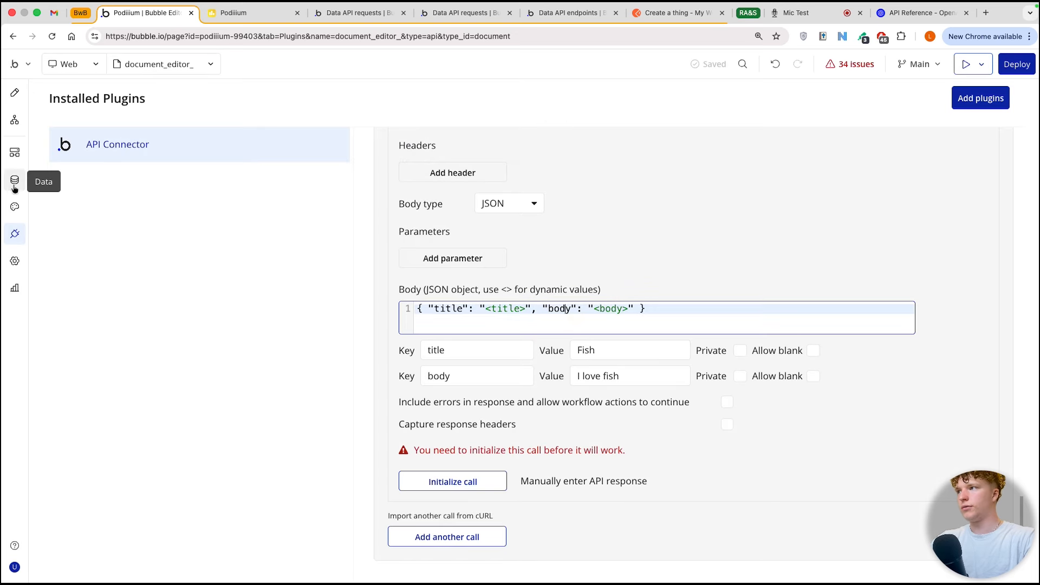
left_click(14, 185)
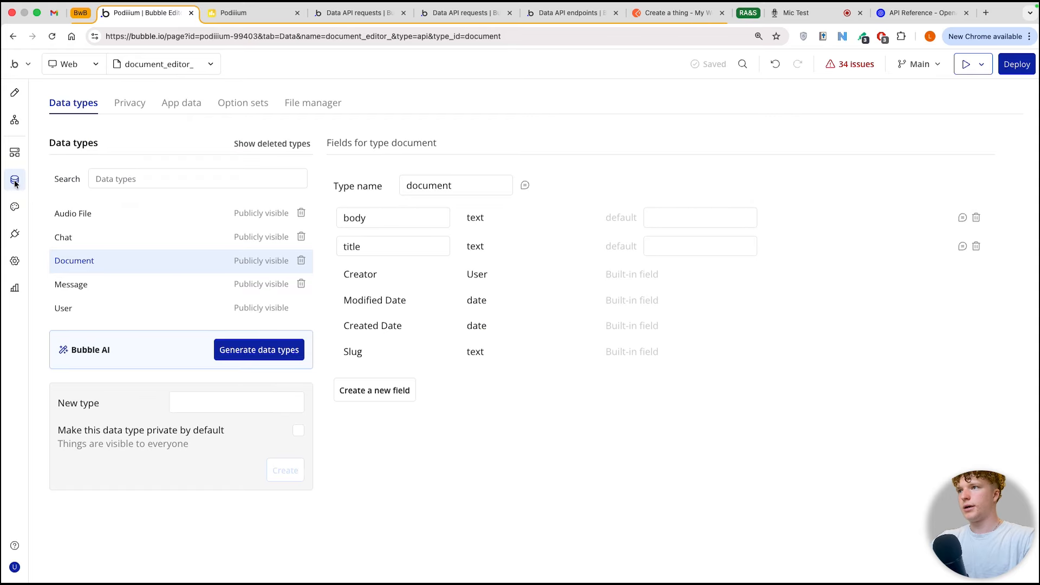
left_click(390, 216)
left_click(372, 245)
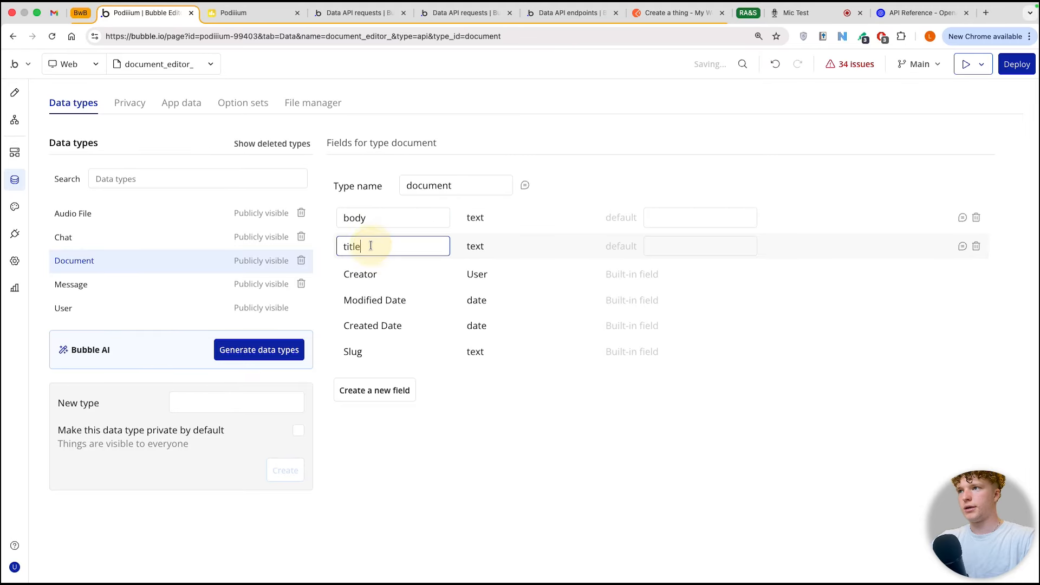
left_click(15, 234)
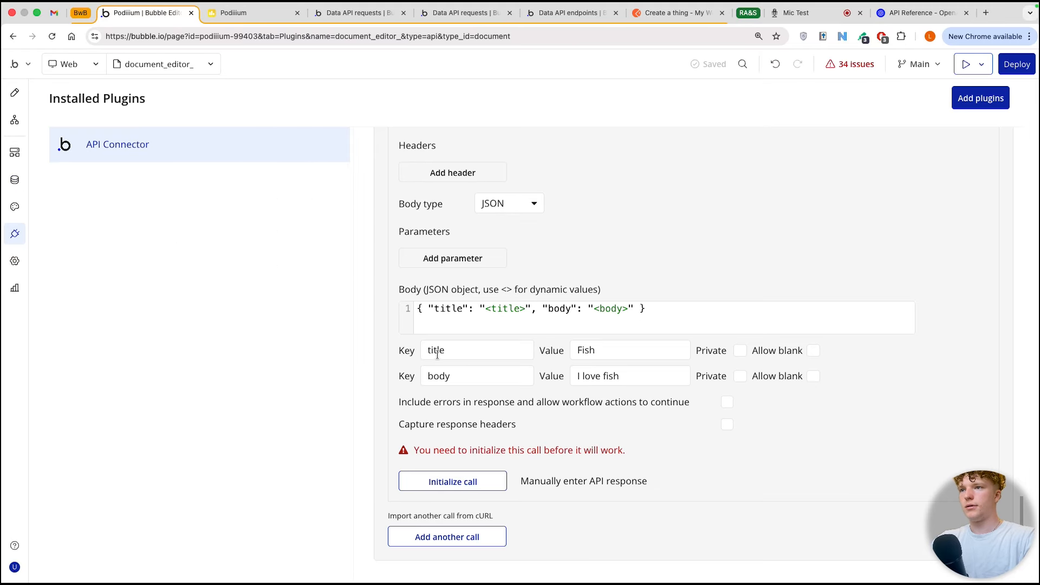
Step: Initialize the create document call, inspect the raw response data and save the returned values as text
left_click(469, 481)
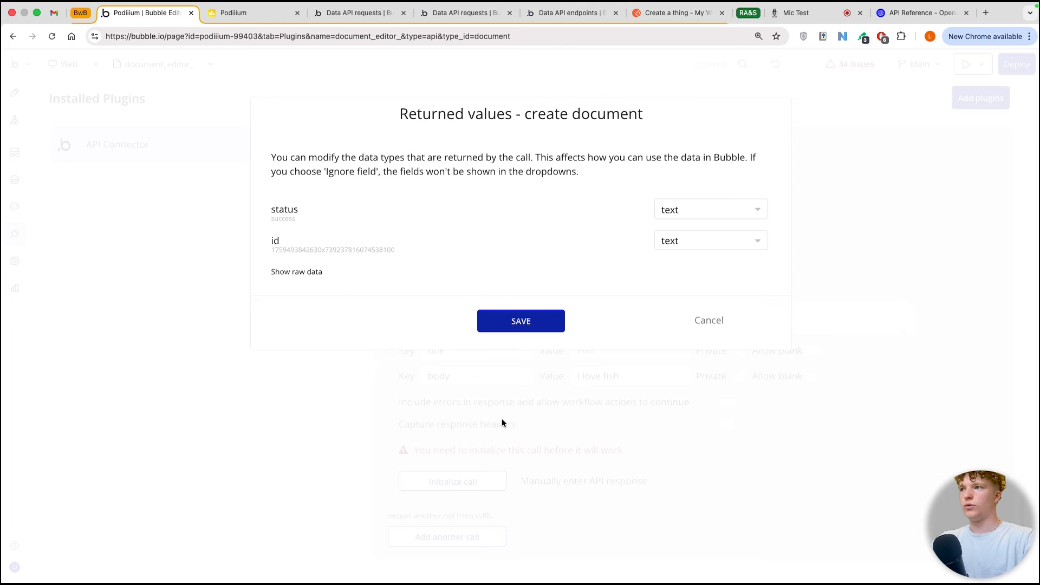
left_click(315, 274)
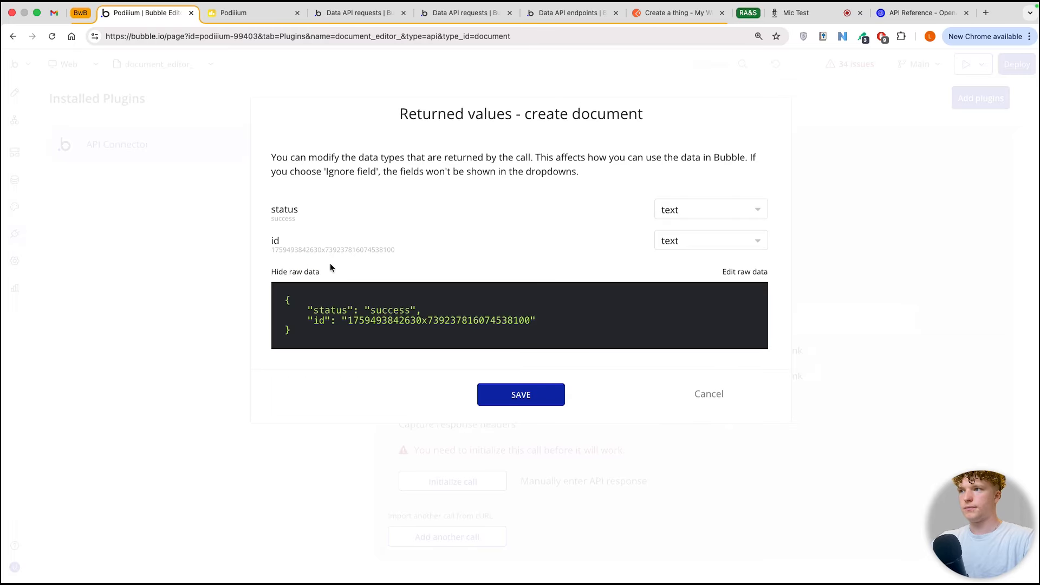
left_click_drag(313, 304, 465, 336)
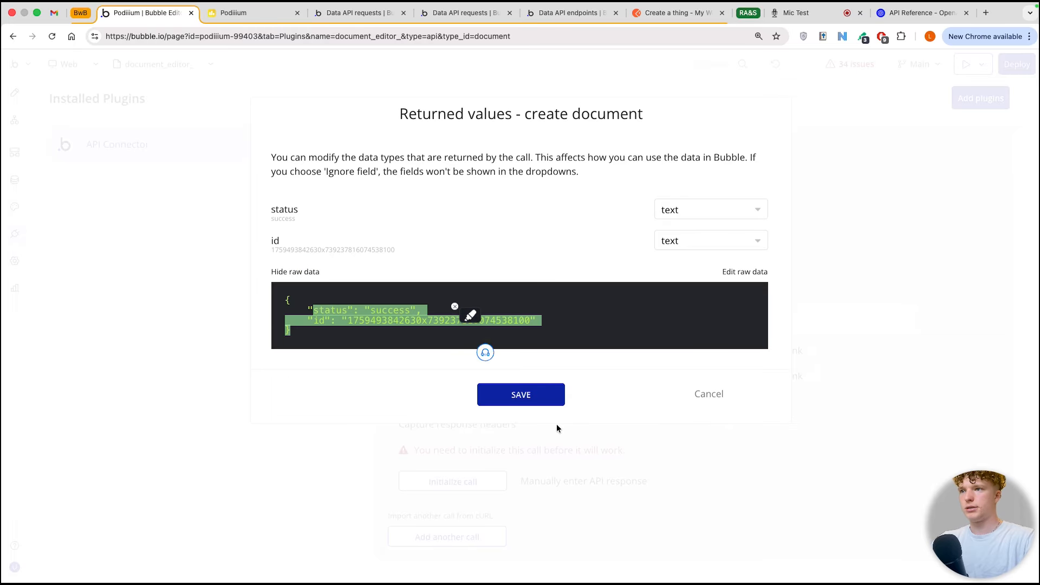
left_click(529, 394)
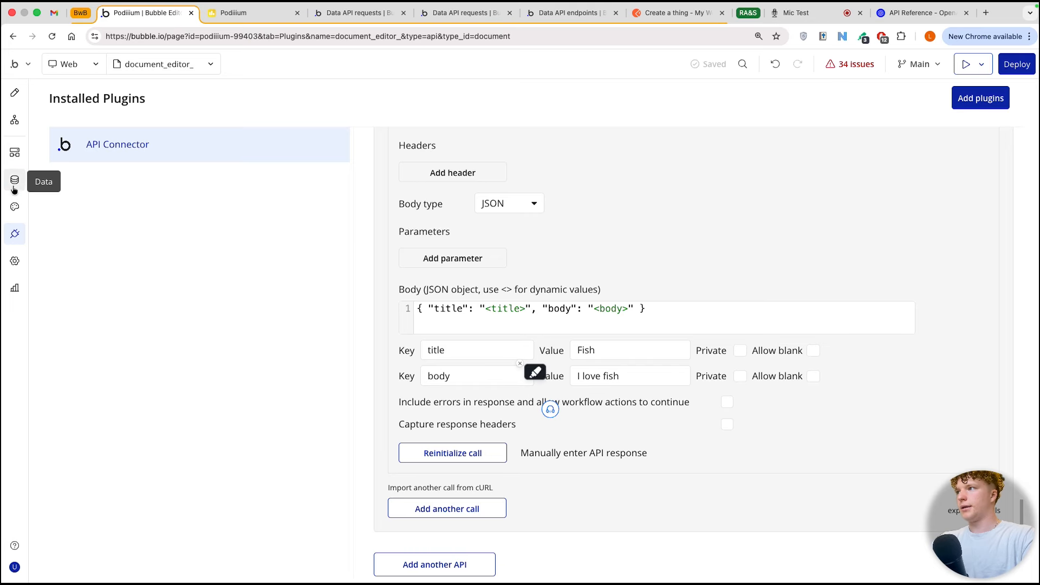
Step: View the app data entries for all documents to check for the document created by the call
left_click(14, 178)
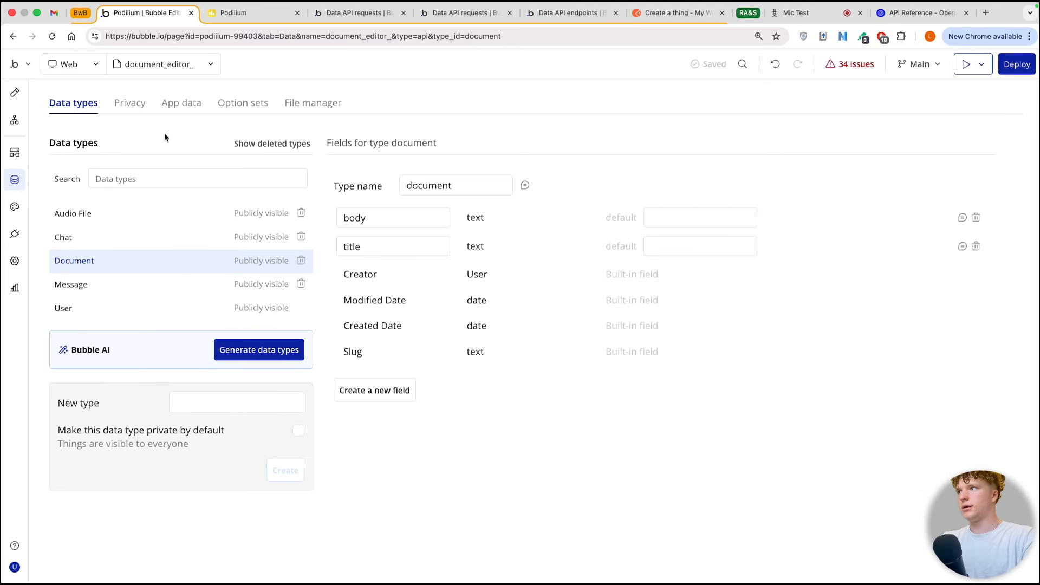
left_click(179, 103)
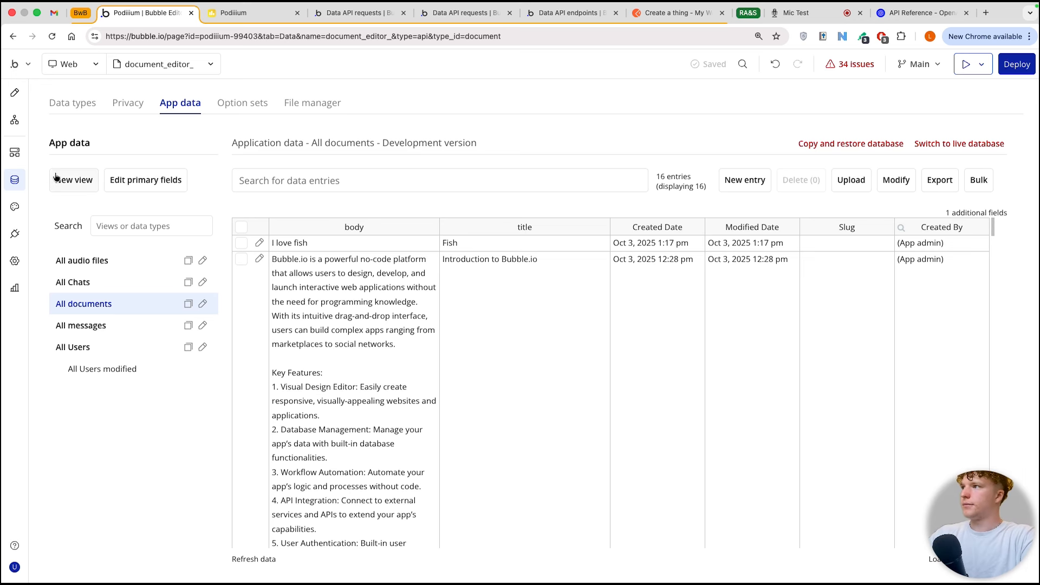
Step: Open the workflow of the arrow-circle-up icon beside the message input
left_click(18, 156)
left_click(15, 120)
left_click(14, 93)
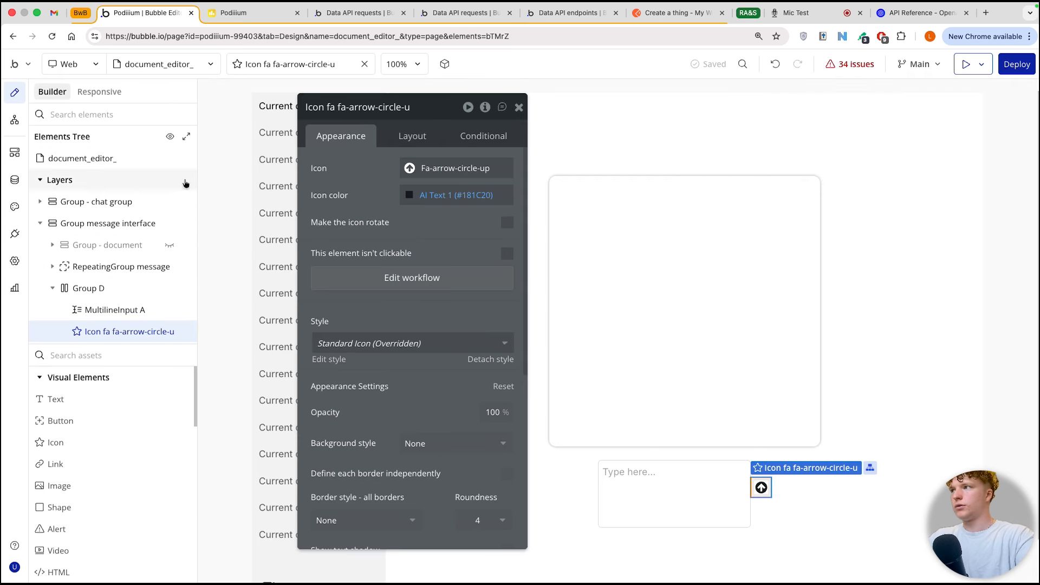
left_click(435, 287)
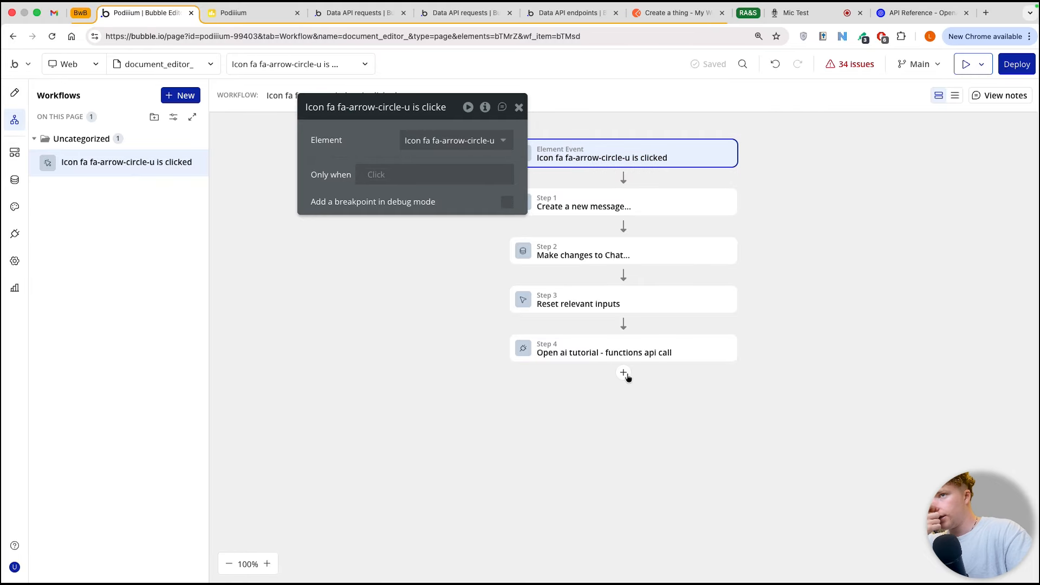
left_click(623, 374)
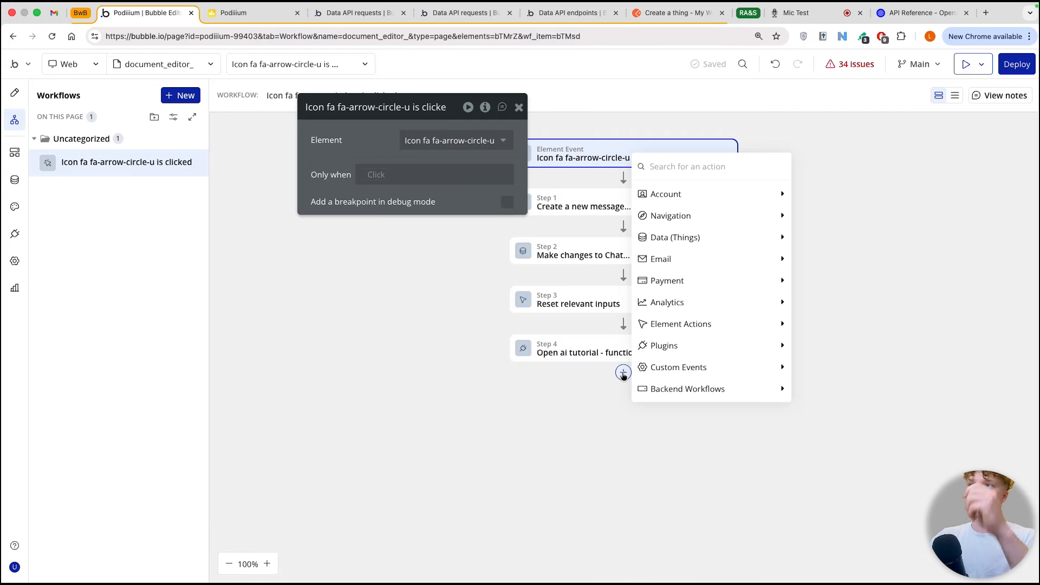
left_click(519, 107)
left_click(518, 107)
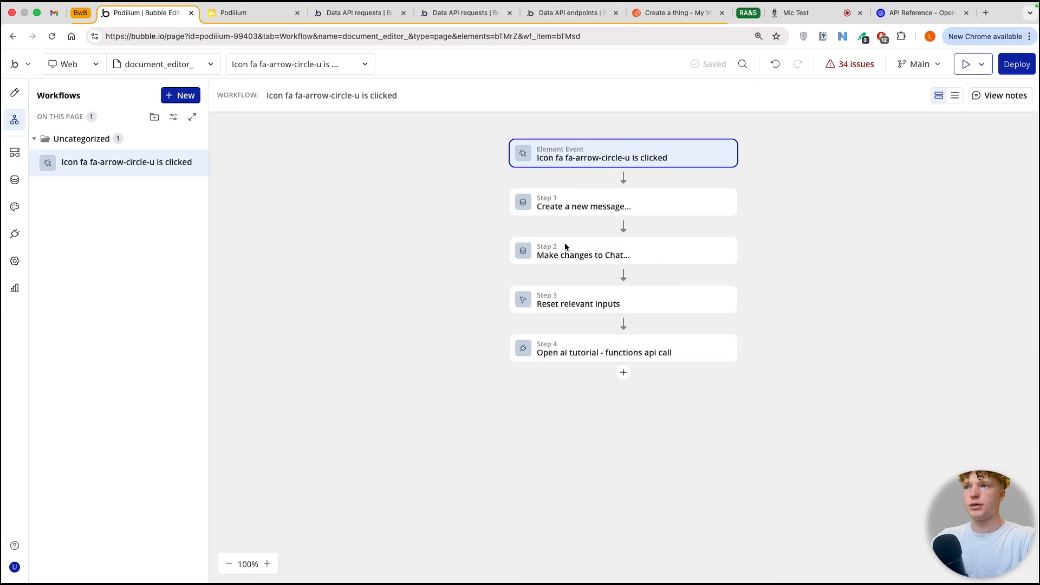
Step: Add a Create a new thing action of type message after the OpenAI functions API call
left_click(620, 372)
mouse_move(707, 236)
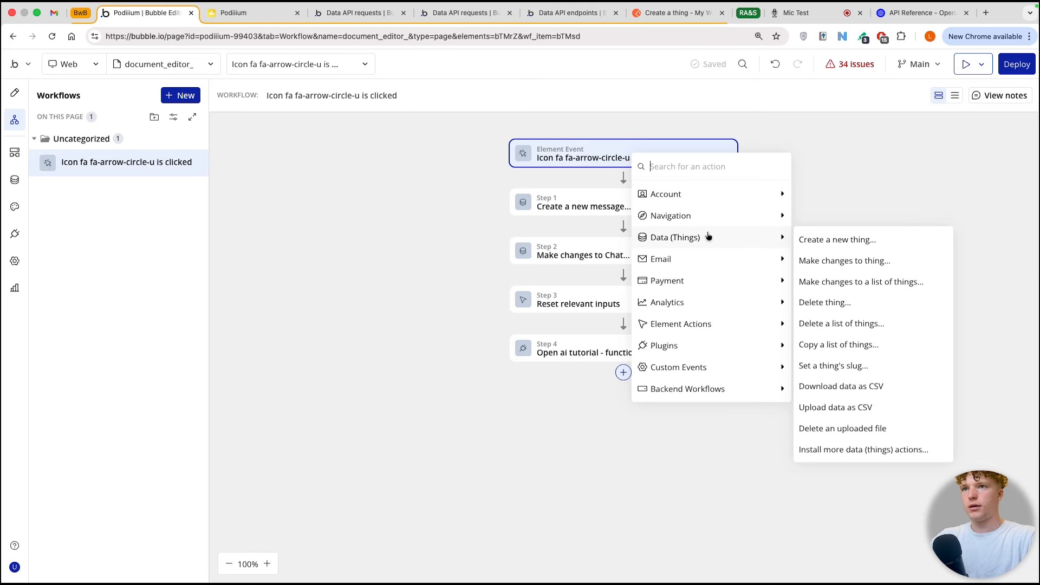
mouse_move(709, 281)
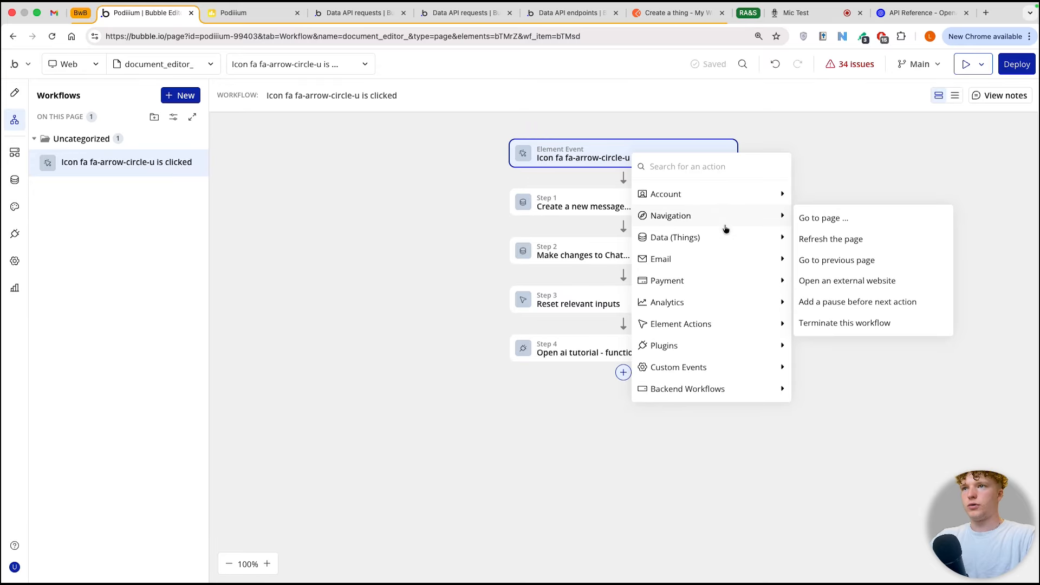
type("crea")
left_click(699, 216)
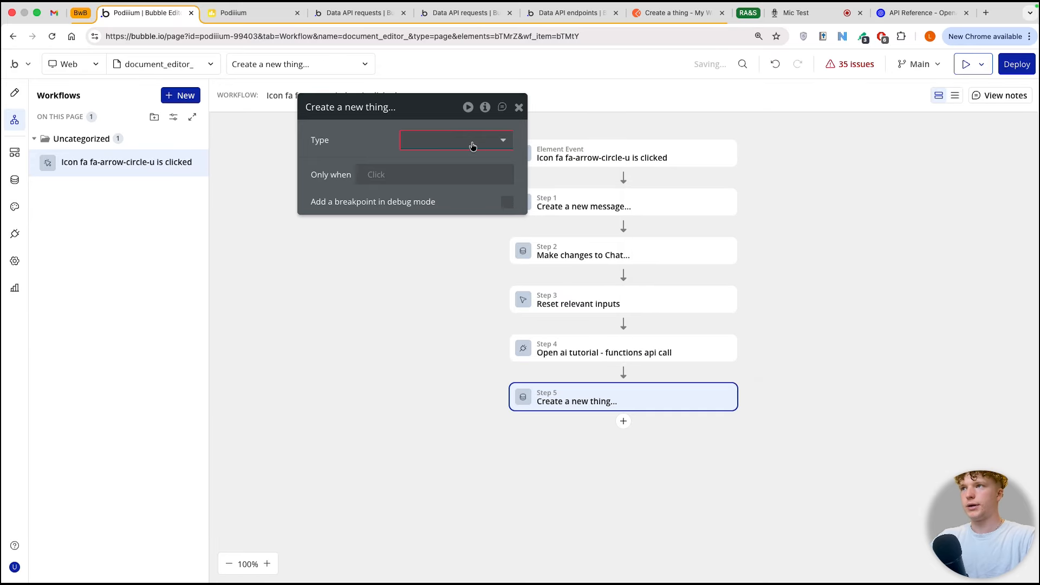
left_click(462, 139)
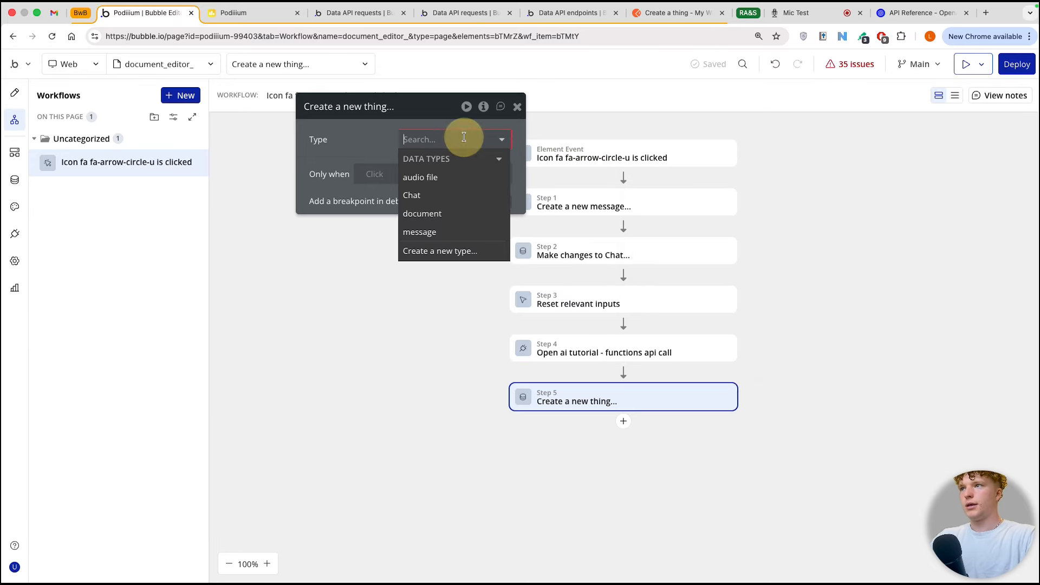
left_click(425, 232)
Step: Add the json and user fields below content in the new message action
left_click(359, 207)
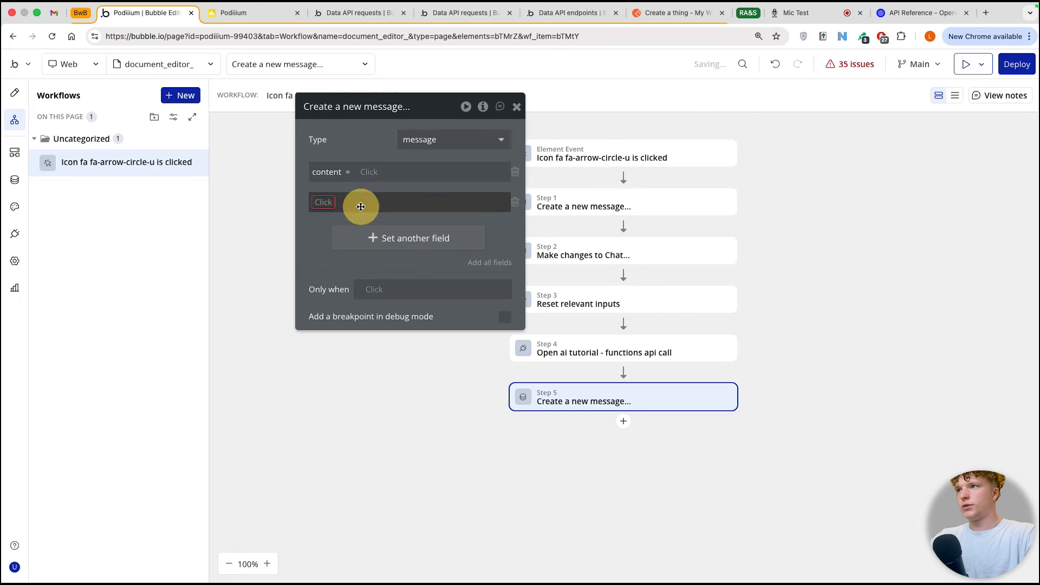
left_click(326, 202)
left_click(332, 237)
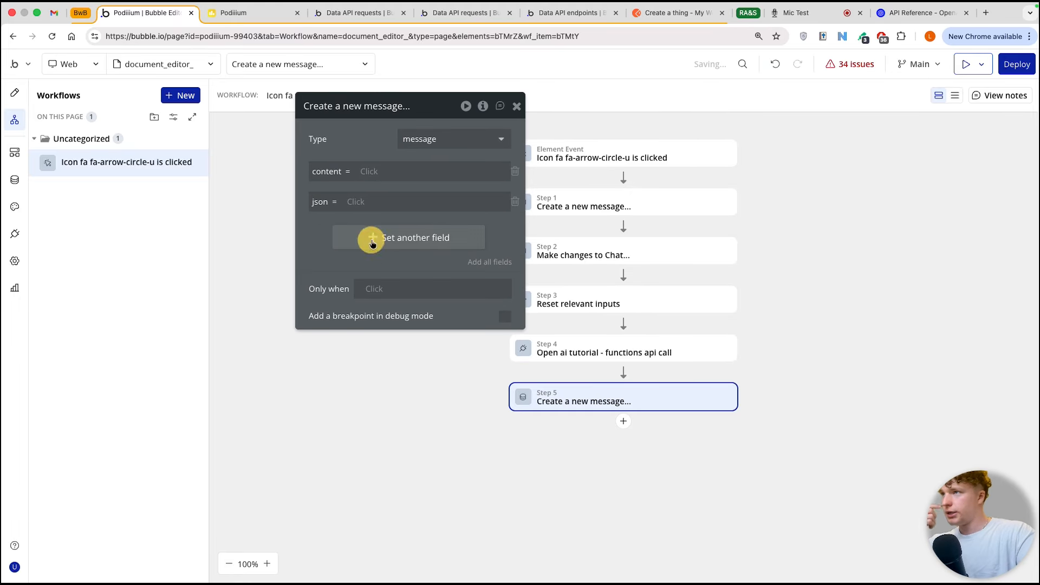
left_click(368, 247)
left_click(333, 231)
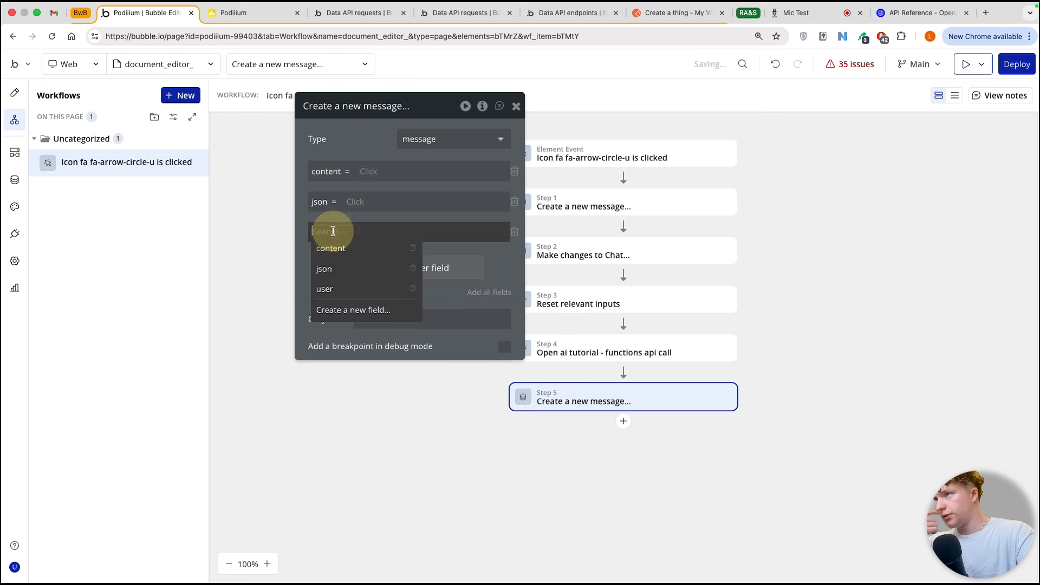
left_click(330, 288)
Step: Set the new message's content to the result of step 4's choices:each item's message content
left_click(373, 175)
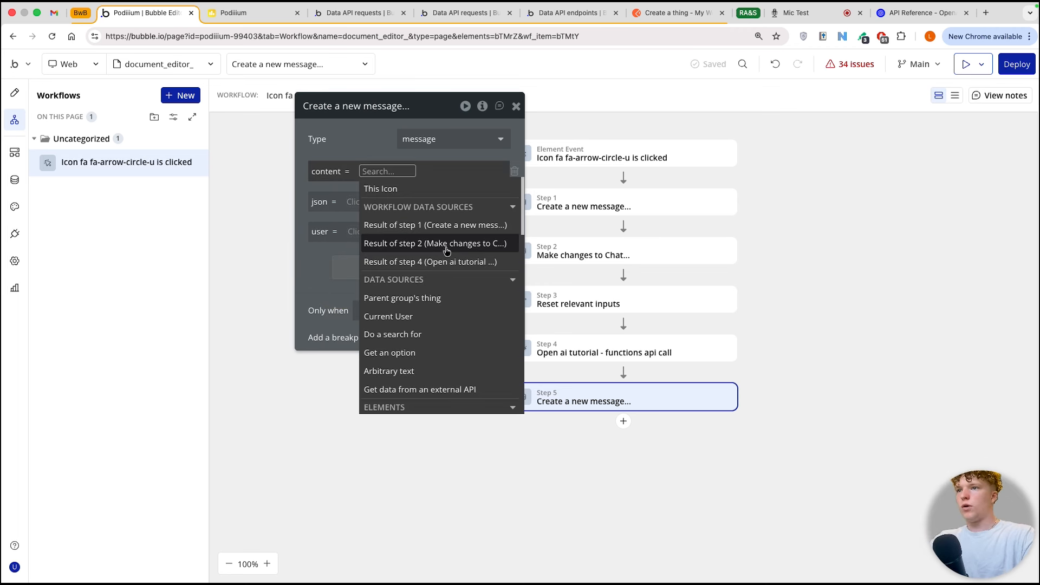
left_click(445, 262)
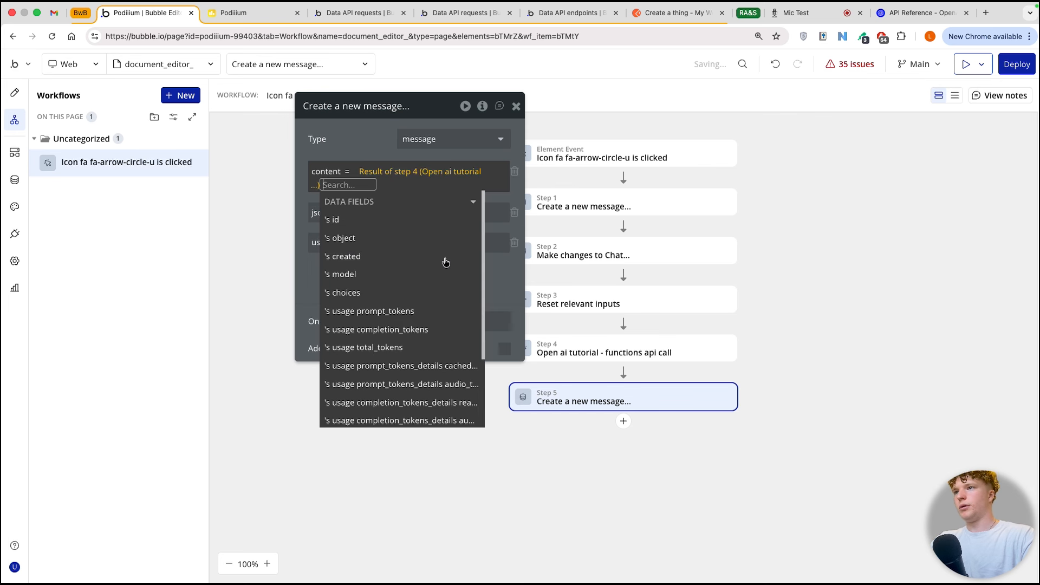
left_click(399, 295)
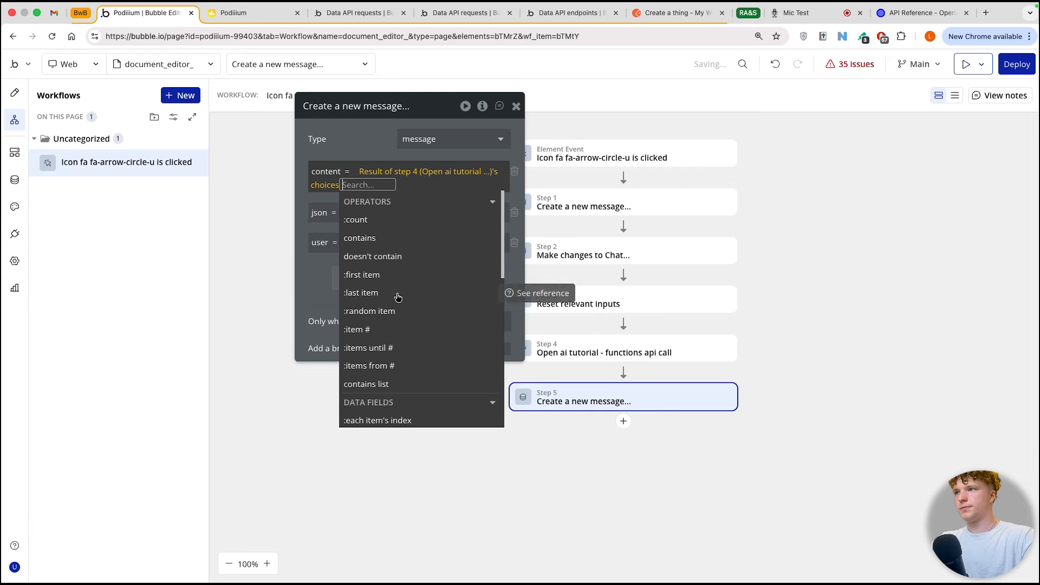
scroll(398, 297, "down", 5)
left_click(409, 351)
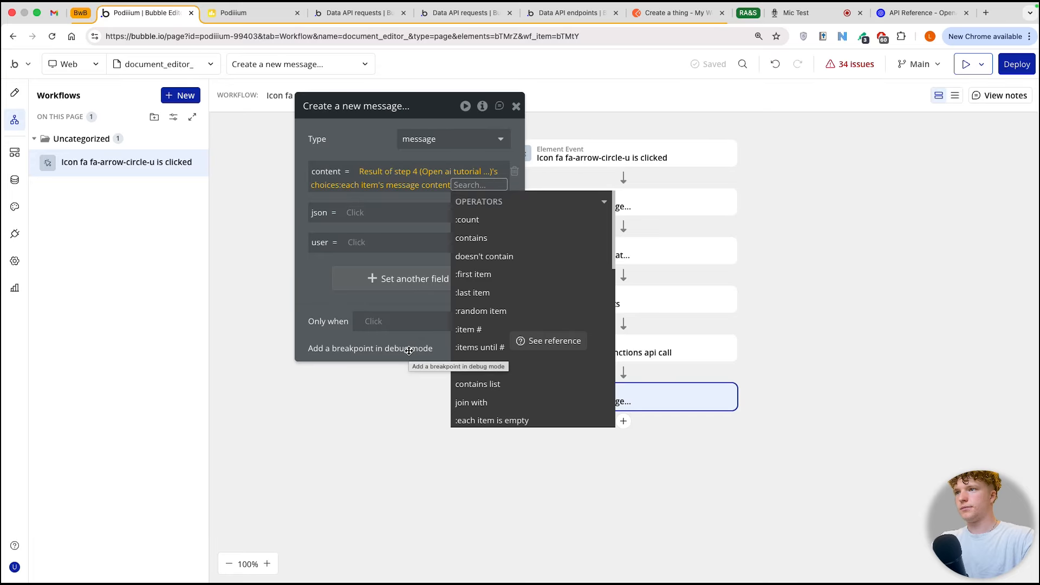
left_click(377, 332)
Step: Copy the json value from step 1's new message action and reopen the step 5 new message action
left_click(353, 212)
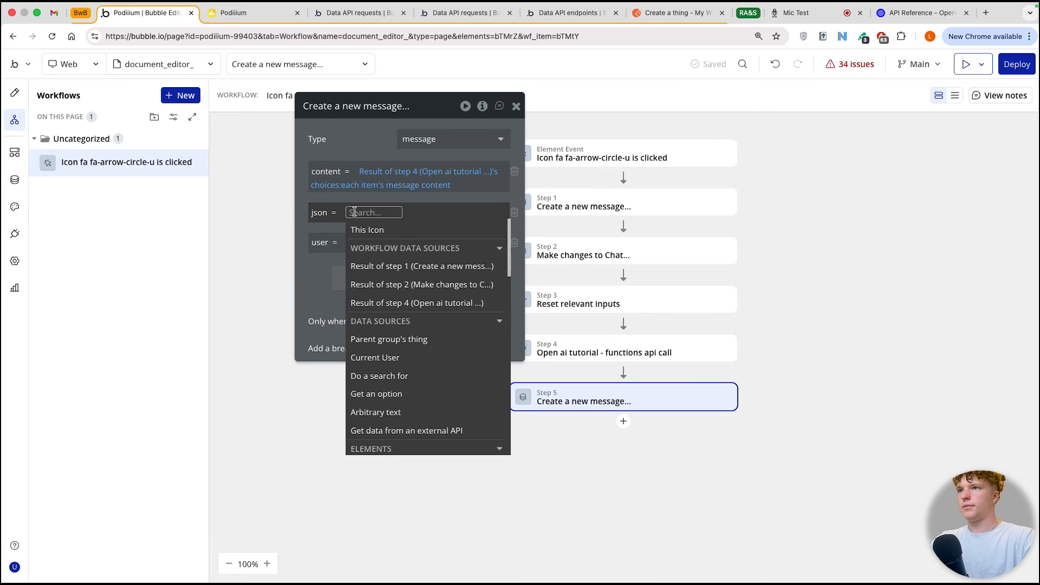
left_click(547, 204)
right_click(434, 209)
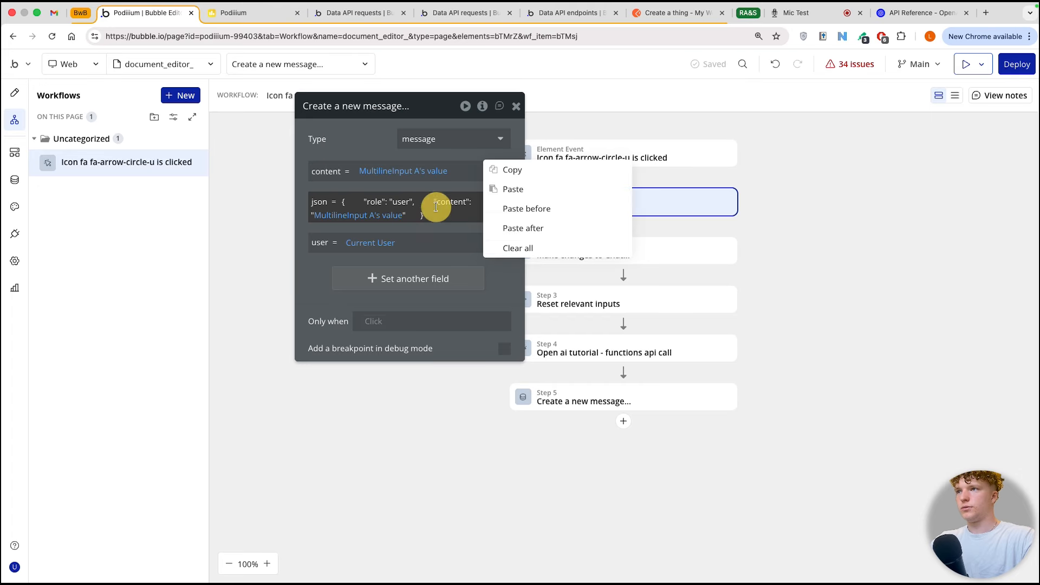
left_click(510, 172)
left_click(565, 394)
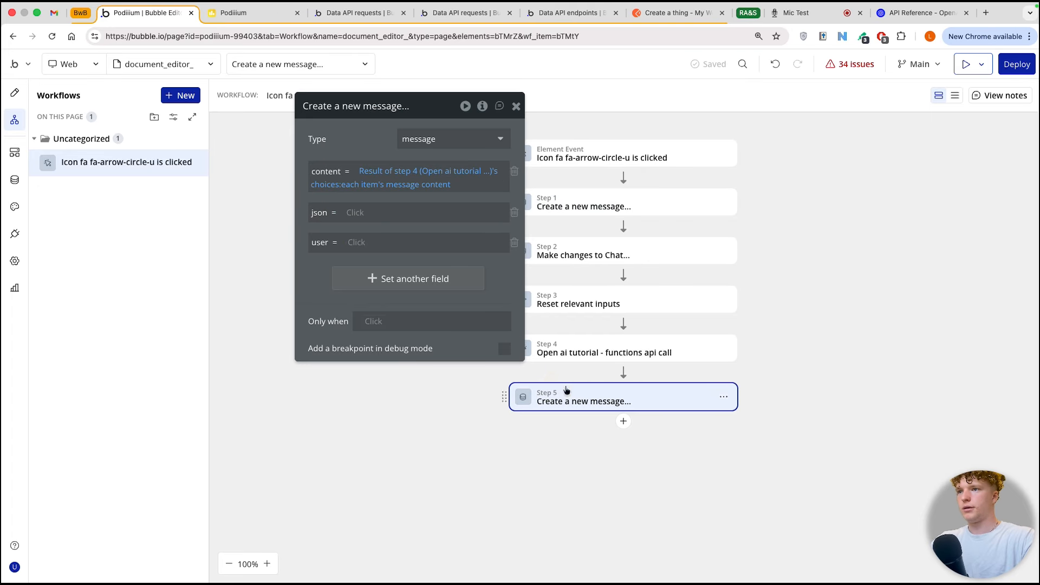
Step: Paste the copied JSON with its role and content keys into the json field of the step 5 message
right_click(355, 215)
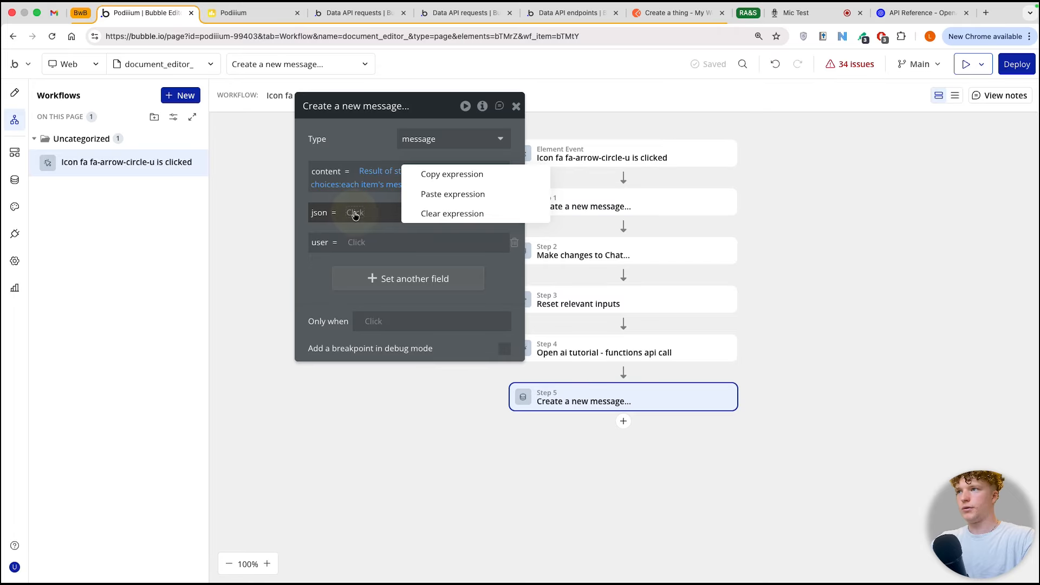
left_click(436, 196)
right_click(365, 219)
left_click(446, 218)
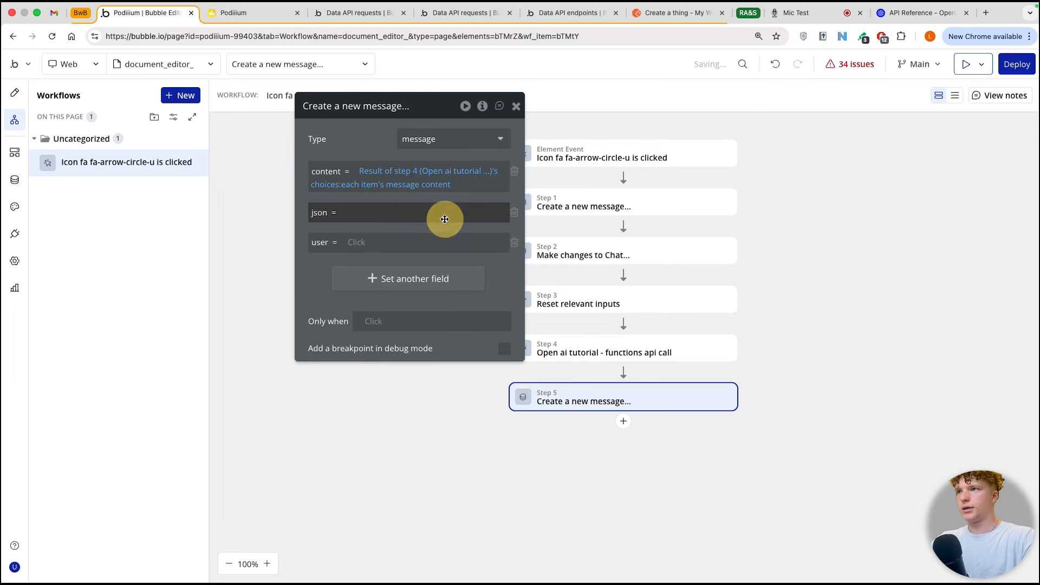
left_click(351, 212)
right_click(358, 212)
right_click(351, 212)
left_click(343, 212)
left_click(343, 211)
key("super+v")
Step: Set the role in the step 5 message's json to "assitant"
left_click(399, 227)
key("BackSpace")
key("BackSpace")
key("BackSpace")
key("BackSpace")
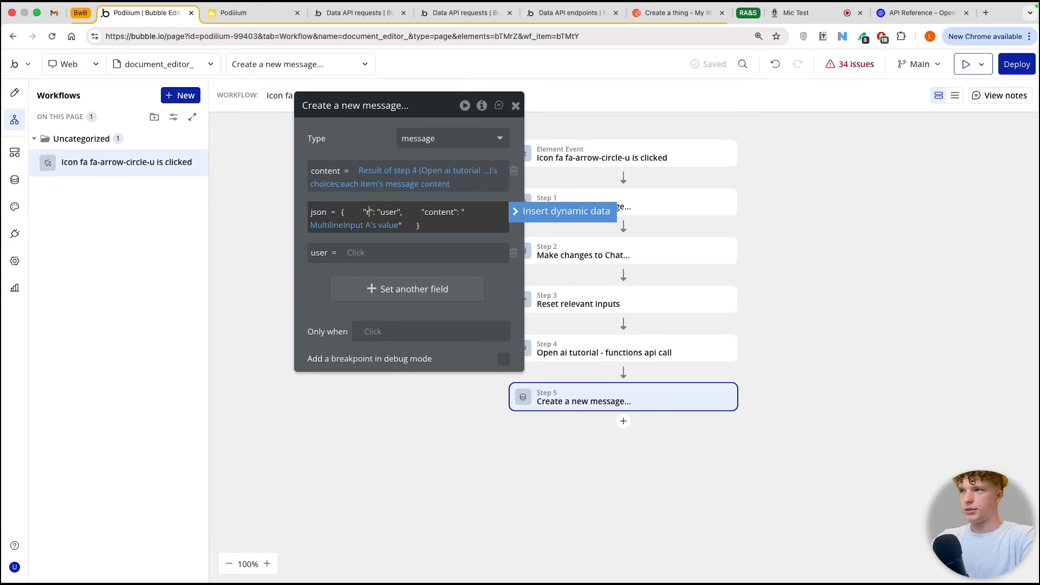
type("as")
key("BackSpace")
key("BackSpace")
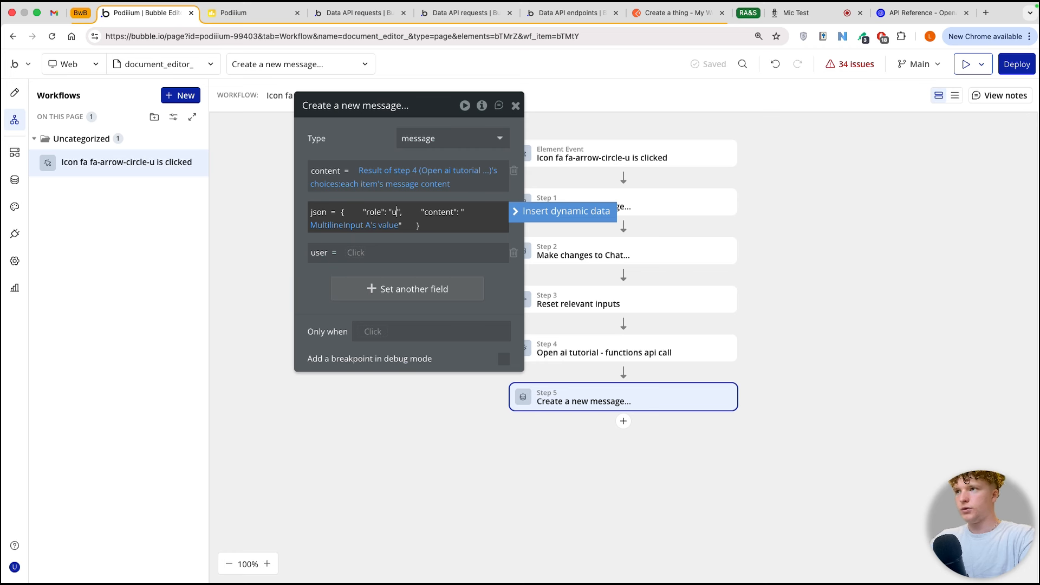
type("assitant")
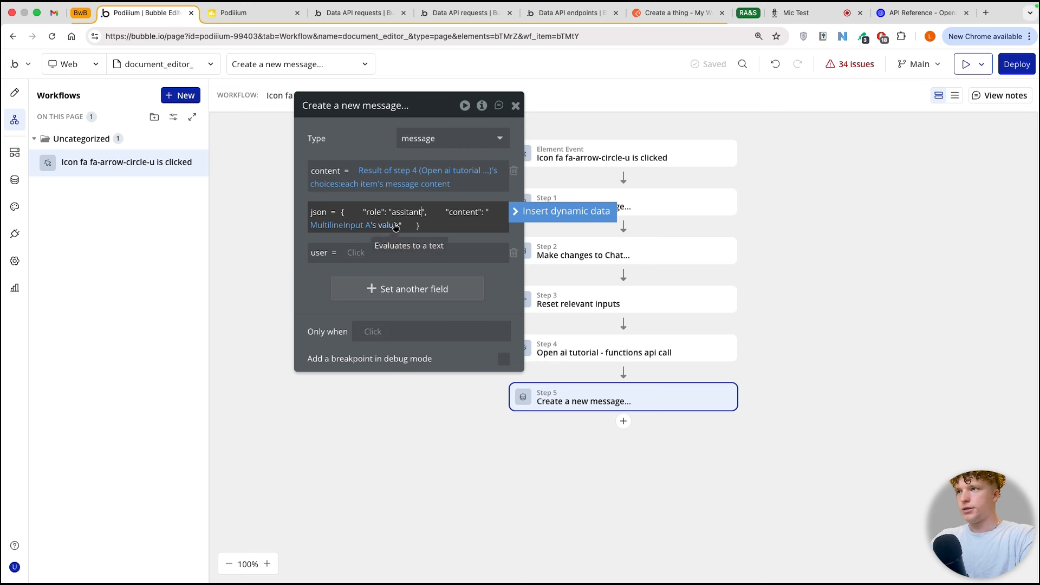
Step: Replace the MultilineInput value in the json's content key with a copy of the content field's step 4 message content expression
left_click(320, 227)
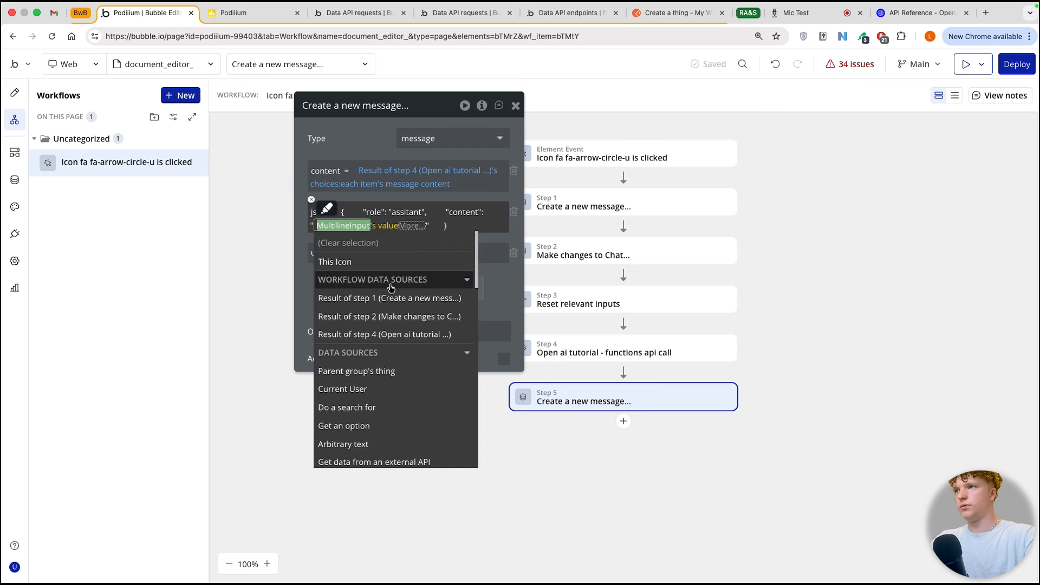
left_click(400, 172)
left_click(350, 145)
right_click(387, 170)
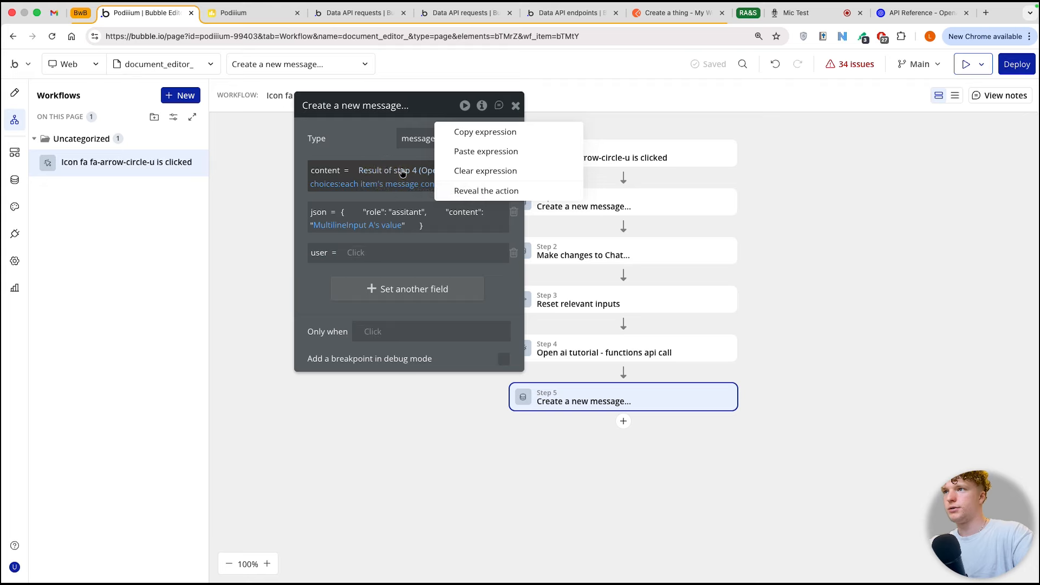
left_click(469, 134)
left_click(347, 224)
right_click(358, 224)
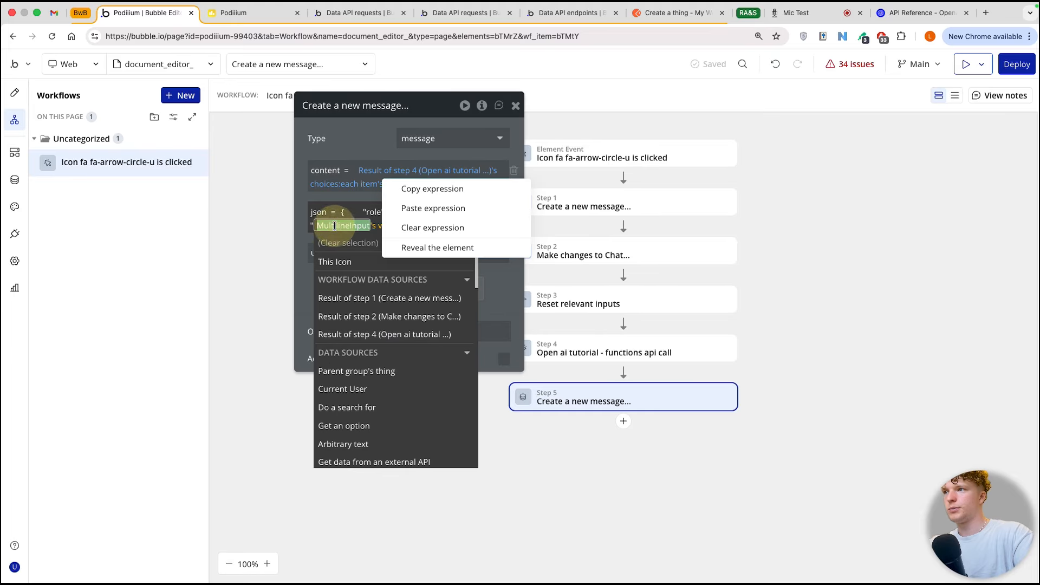
left_click(416, 205)
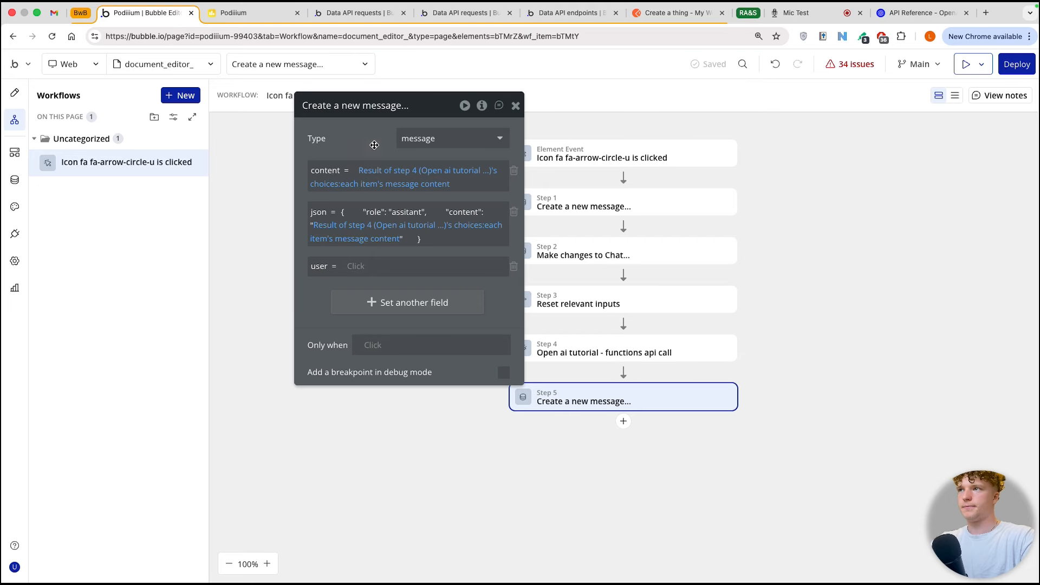
Step: Duplicate step 2's Make changes to Chat action to the end of the workflow as step 6
left_click(580, 254)
right_click(583, 254)
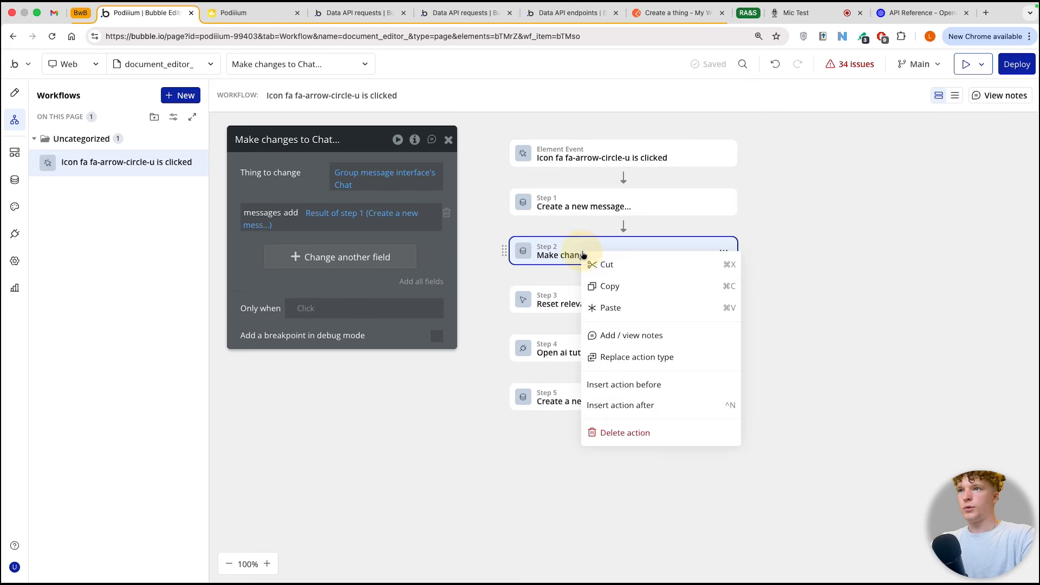
left_click(606, 282)
key("ctrl+v")
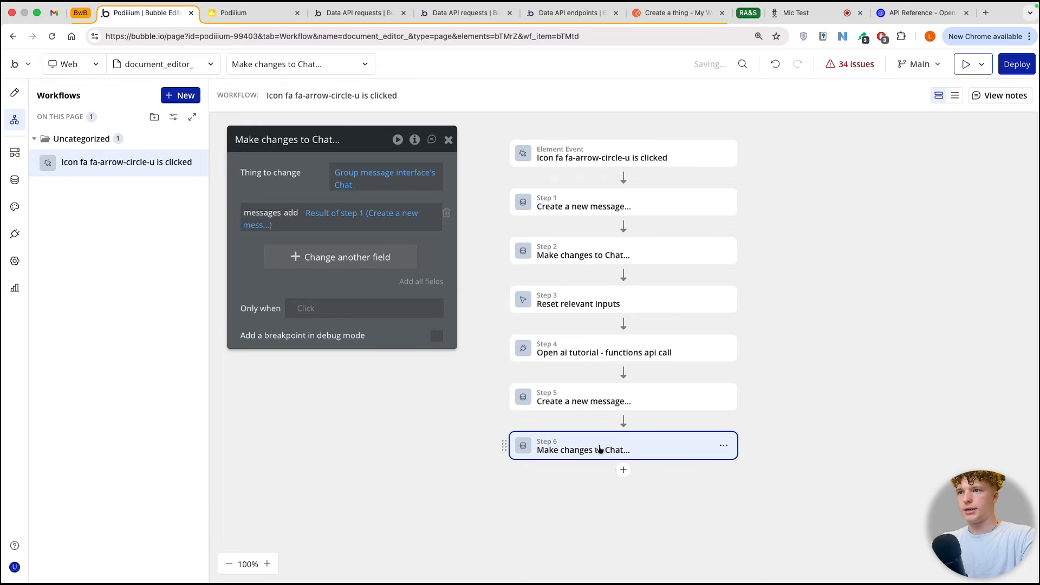
Step: Set the messages add value in step 6 to the result of step 5's new message
left_click(341, 215)
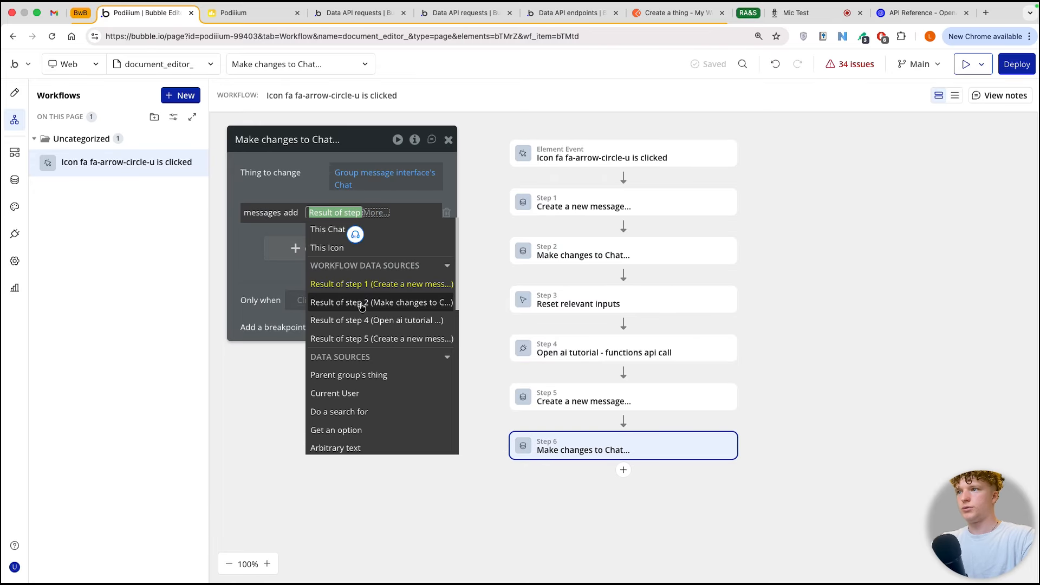
left_click(363, 338)
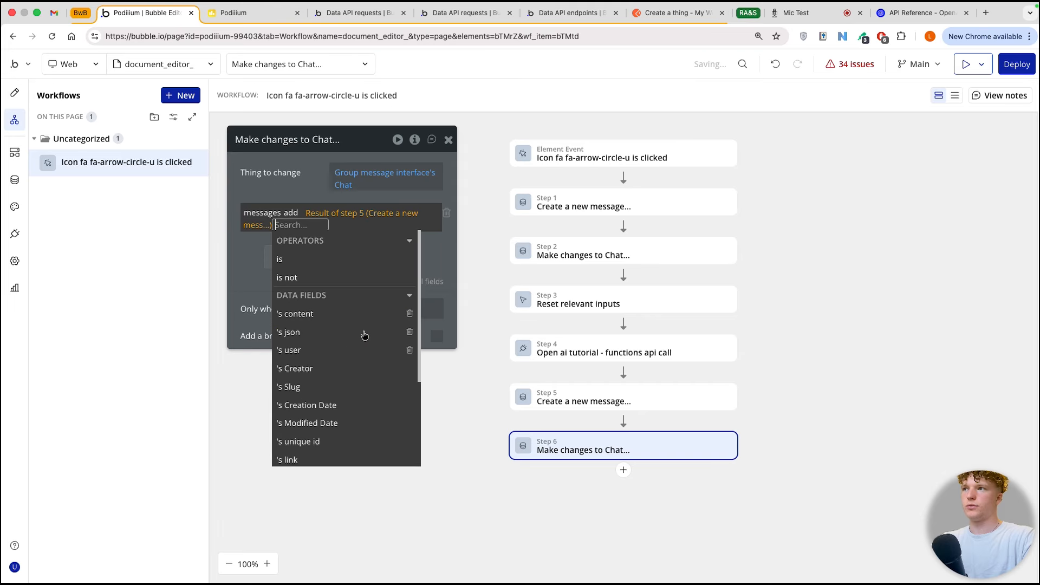
left_click(244, 253)
left_click_drag(246, 251, 339, 191)
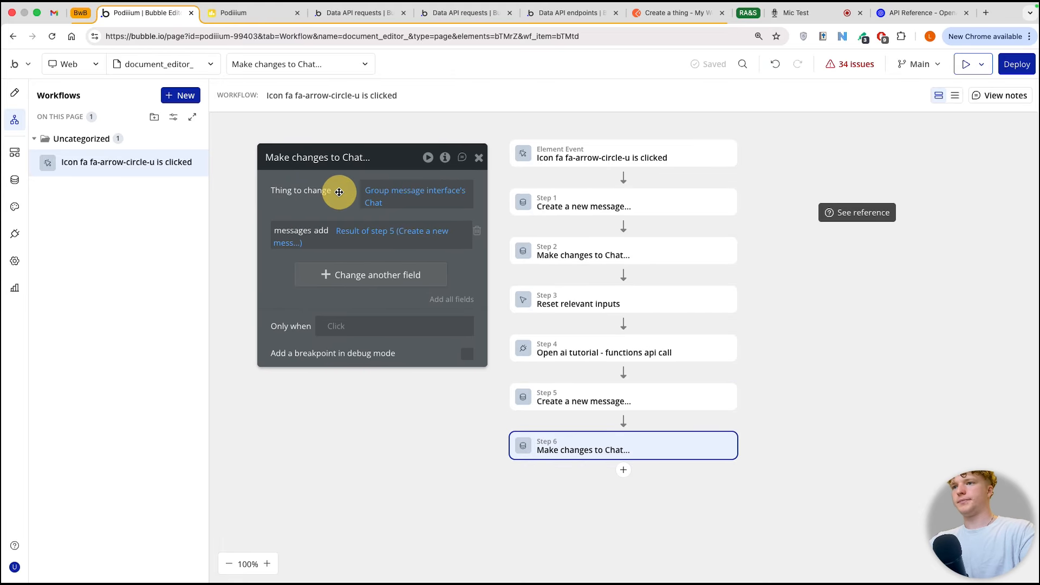
left_click(564, 406)
left_click(581, 446)
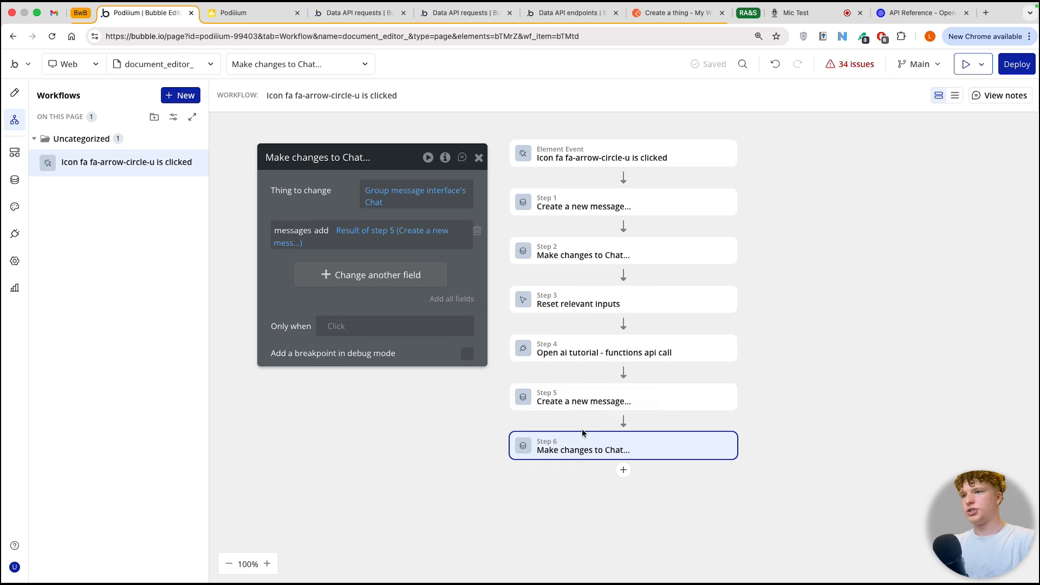
left_click(586, 408)
left_click(585, 449)
left_click(583, 401)
left_click(581, 446)
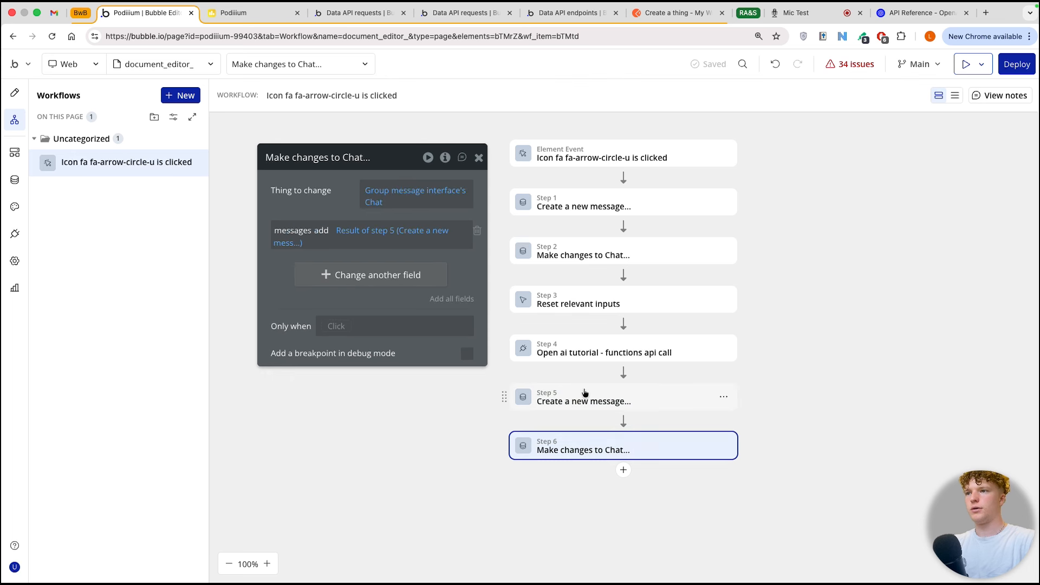
Step: Start step 5's Only when condition with the result of step 4's choices:each item's message tool_calls
left_click(583, 399)
left_click(327, 396)
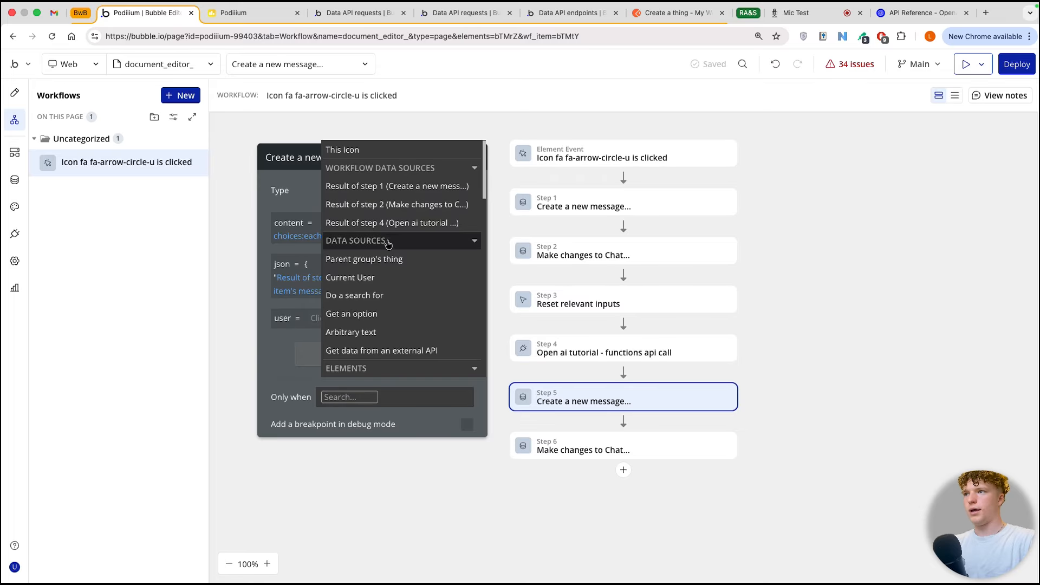
mouse_move(394, 228)
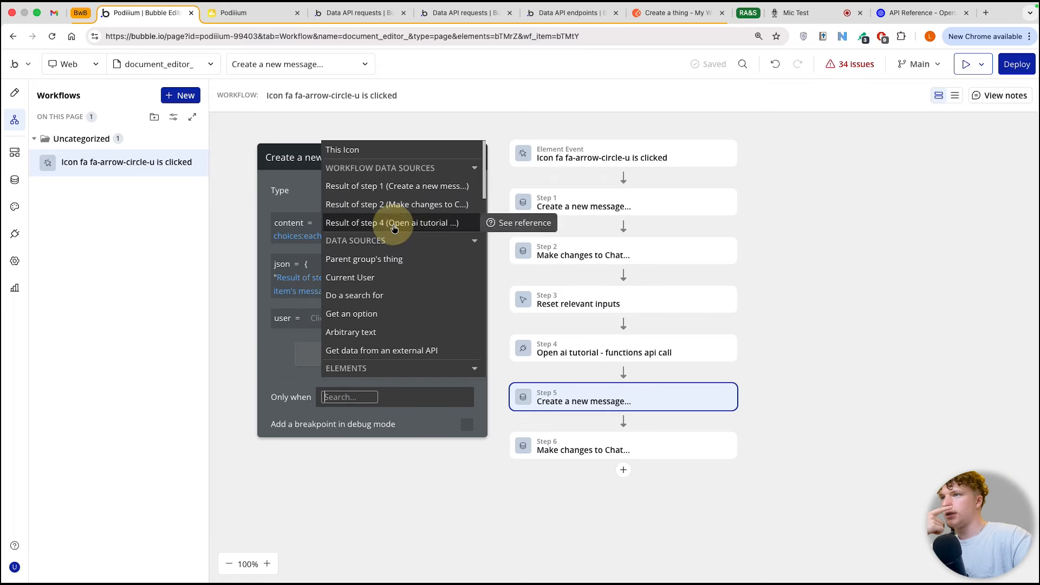
left_click(393, 225)
left_click(390, 256)
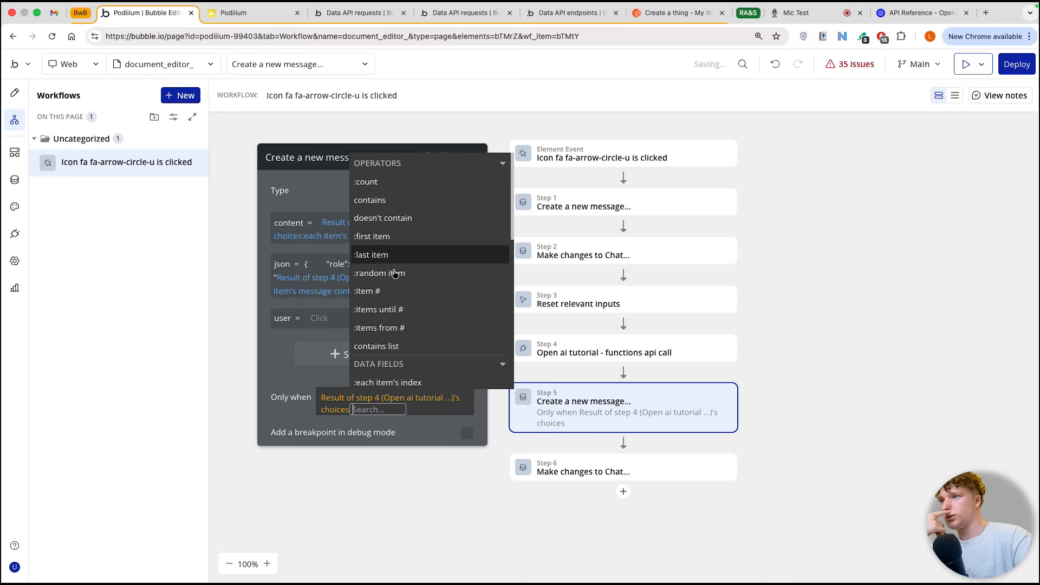
scroll(412, 335, "down", 3)
left_click(430, 353)
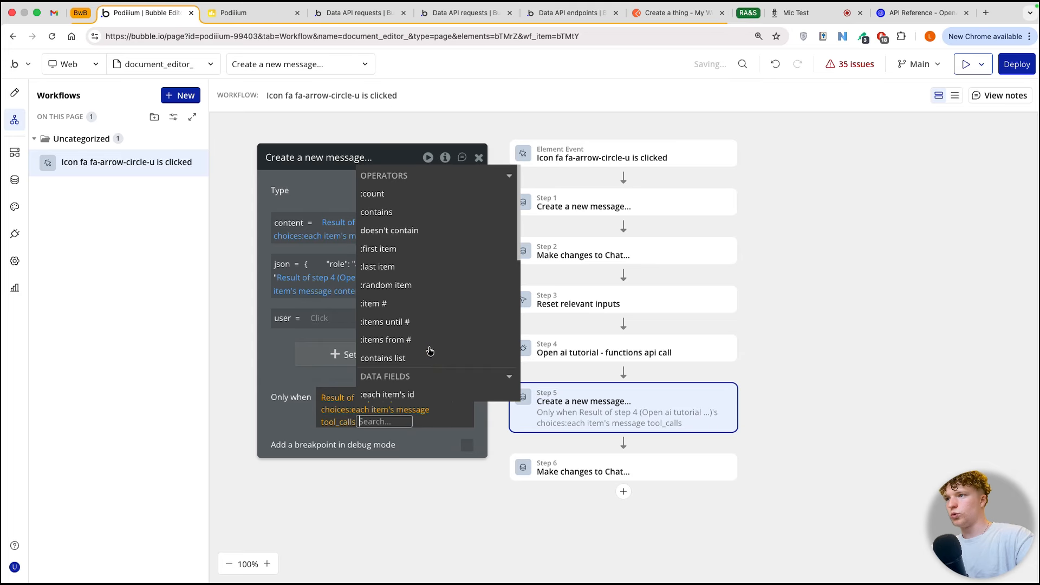
Step: Complete step 5's condition so that it checks the tool_calls's function arguments with is empty:first item
left_click(399, 247)
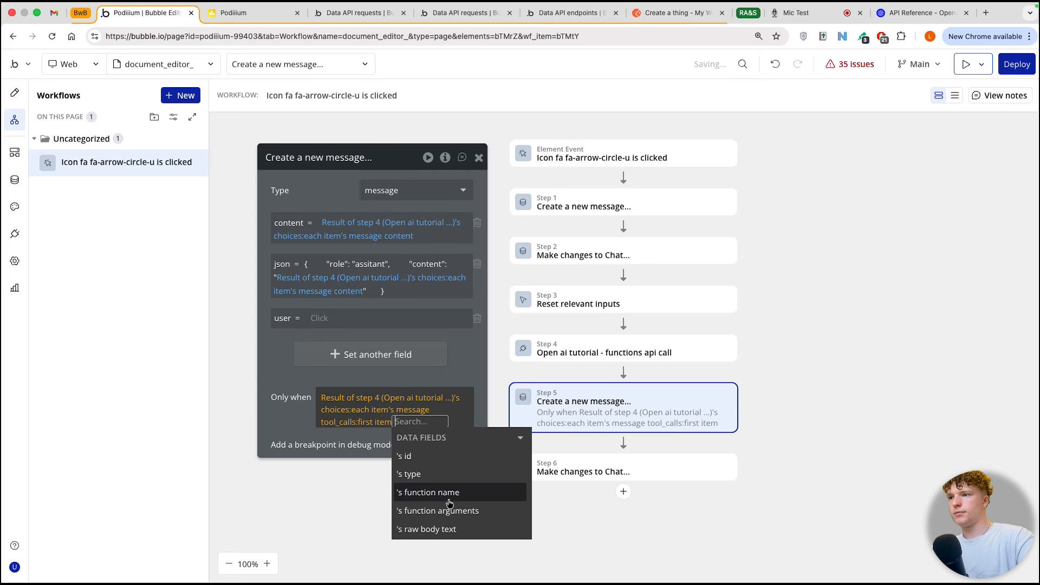
left_click(379, 421)
scroll(408, 326, "down", 5)
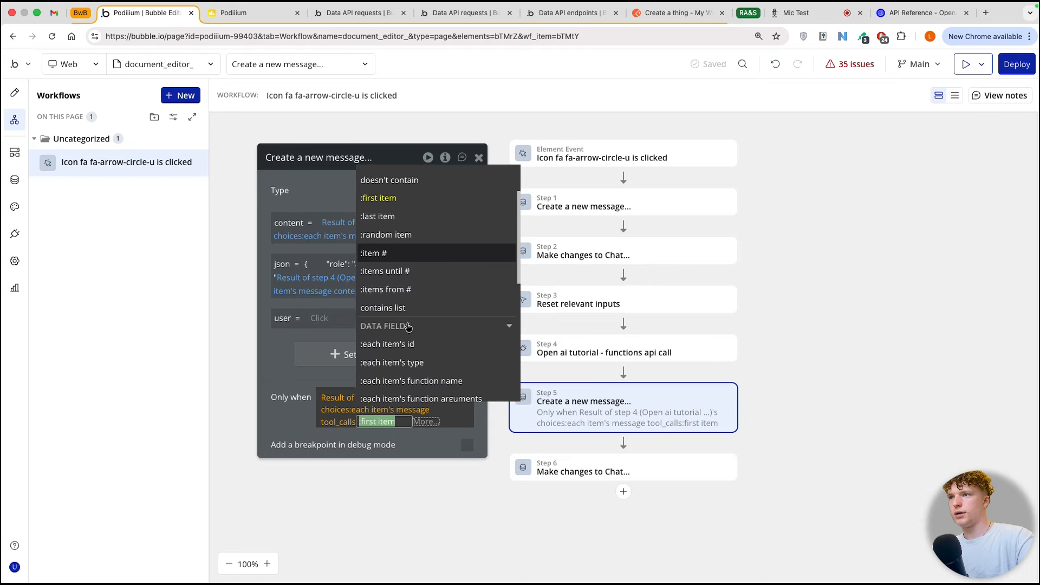
left_click(408, 327)
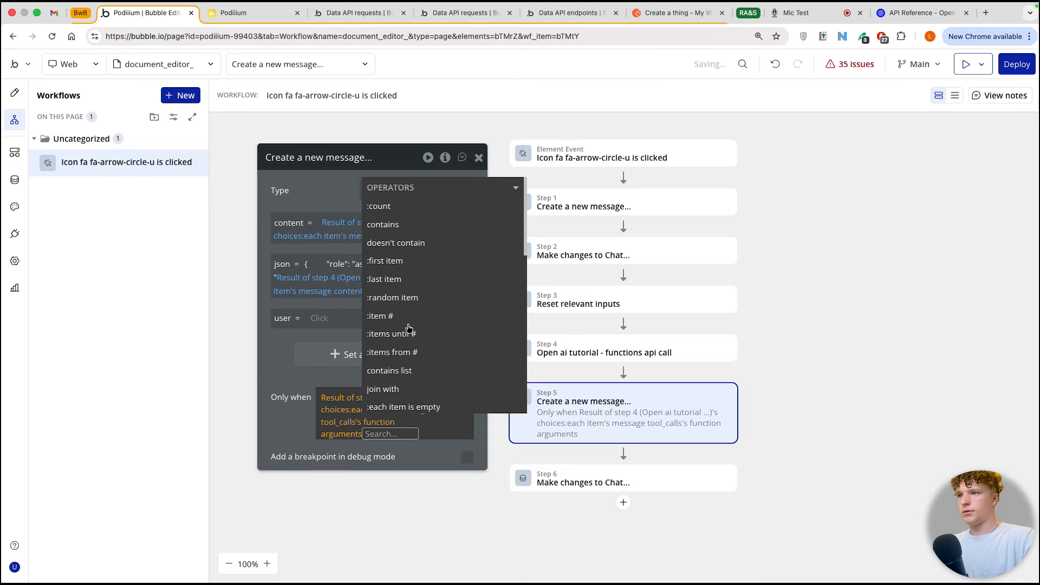
scroll(427, 268, "down", 1)
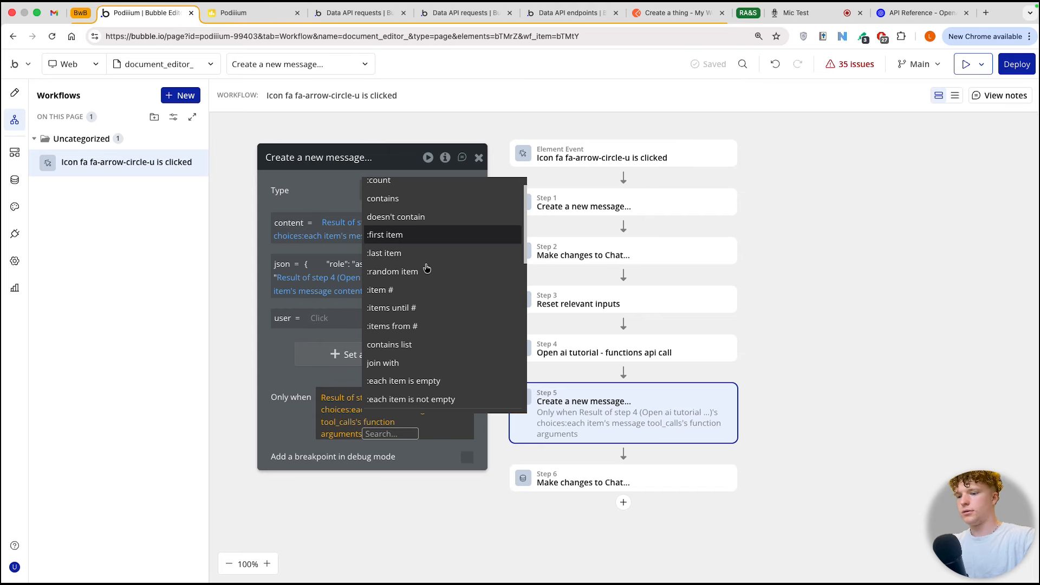
type("is")
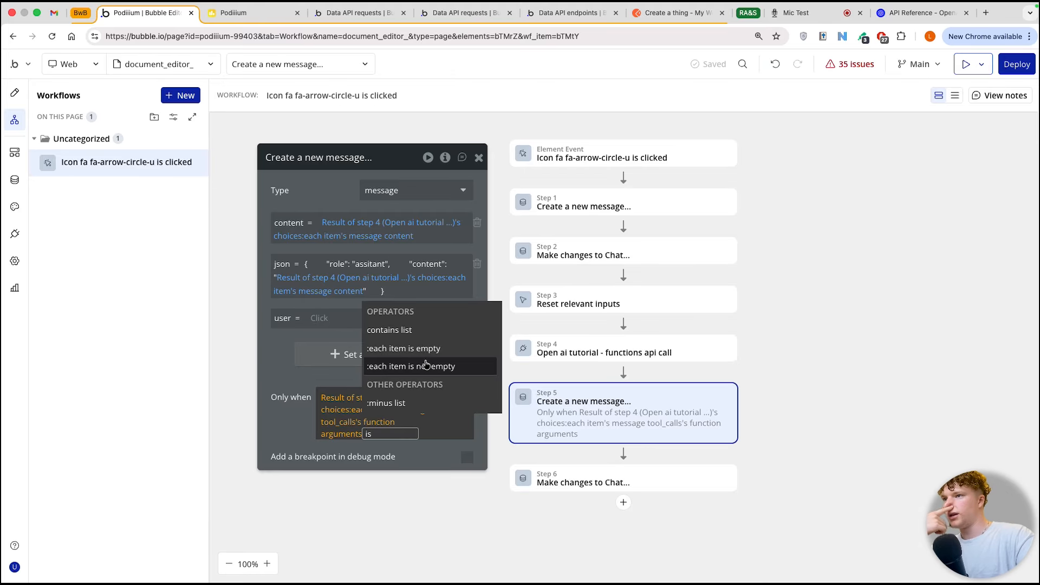
left_click(426, 366)
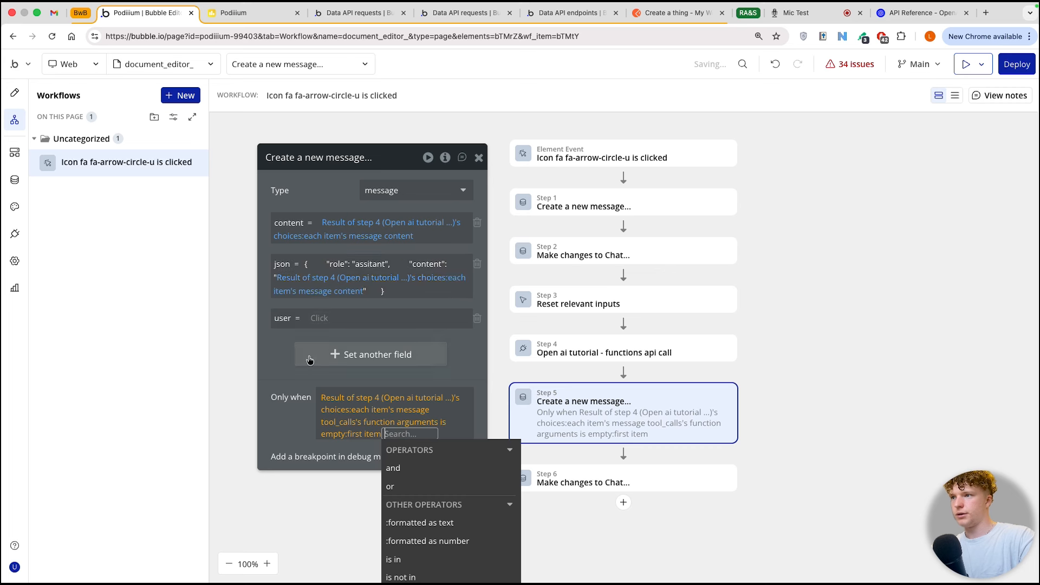
left_click(299, 374)
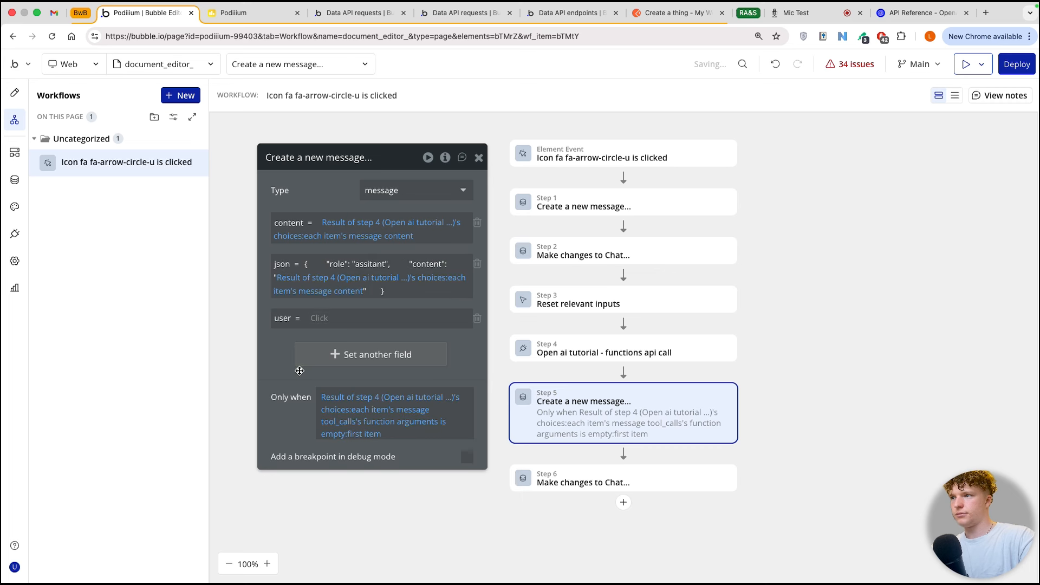
Step: Apply step 5's Only when condition, function arguments is empty:first item, to the step 6 Make changes to Chat action
left_click(578, 487)
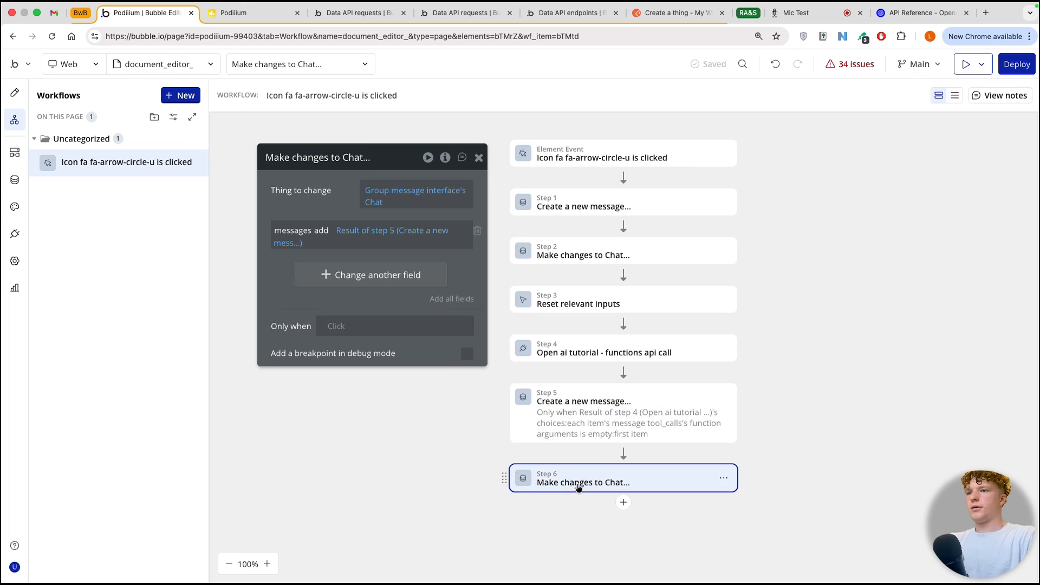
right_click(346, 325)
left_click(401, 307)
left_click_drag(304, 302, 297, 281)
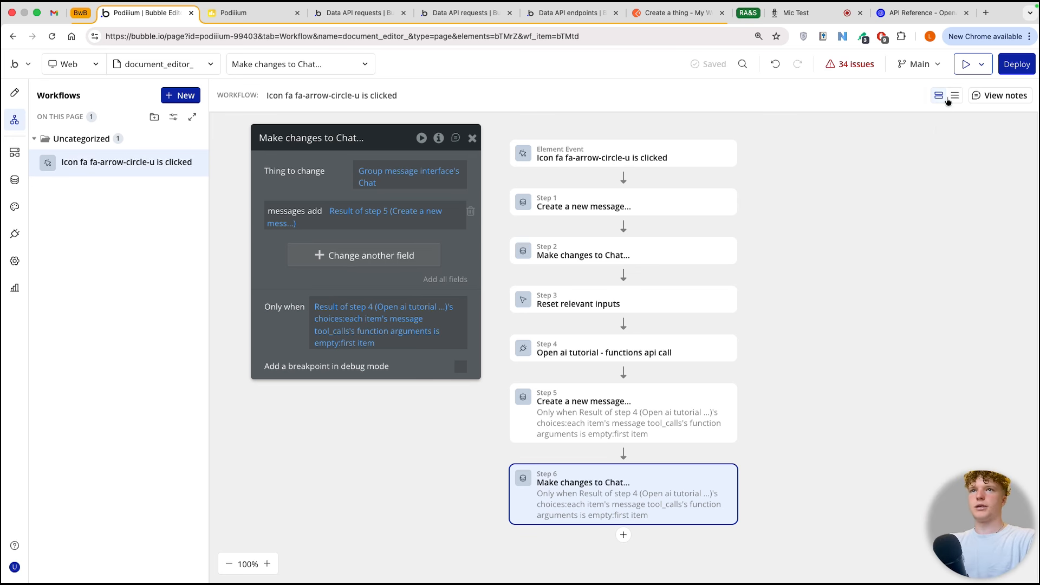
Step: Preview the document_editor_ page, try starting a new chat, and return to the Bubble editor
left_click(964, 64)
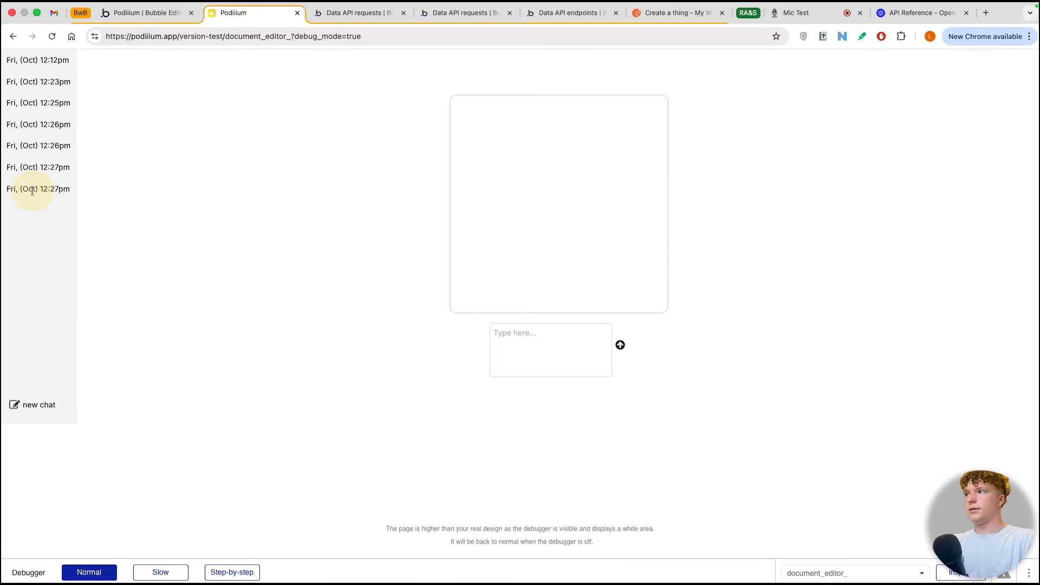
left_click(34, 405)
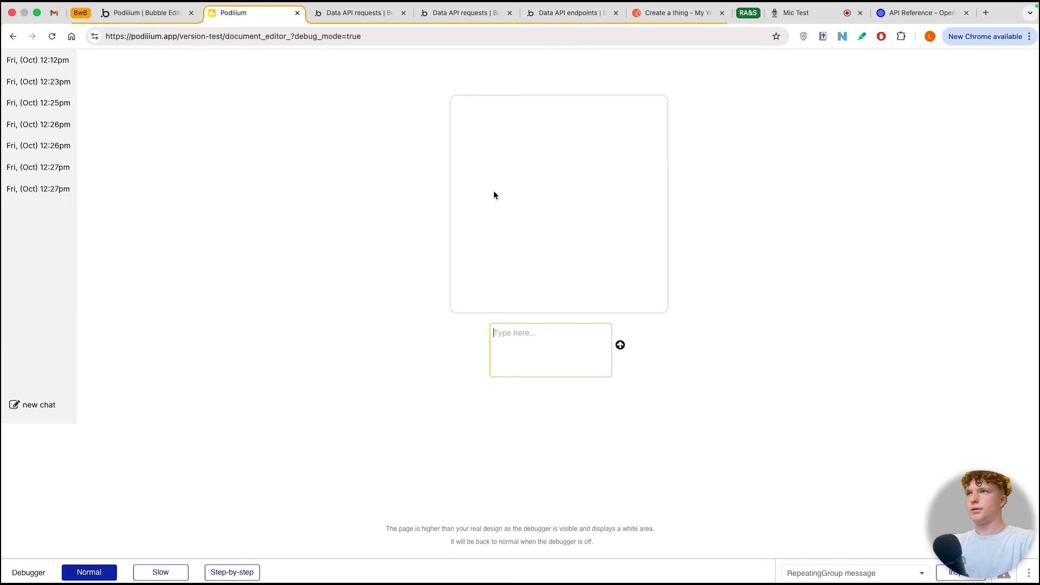
key("ctrl+shift+Tab")
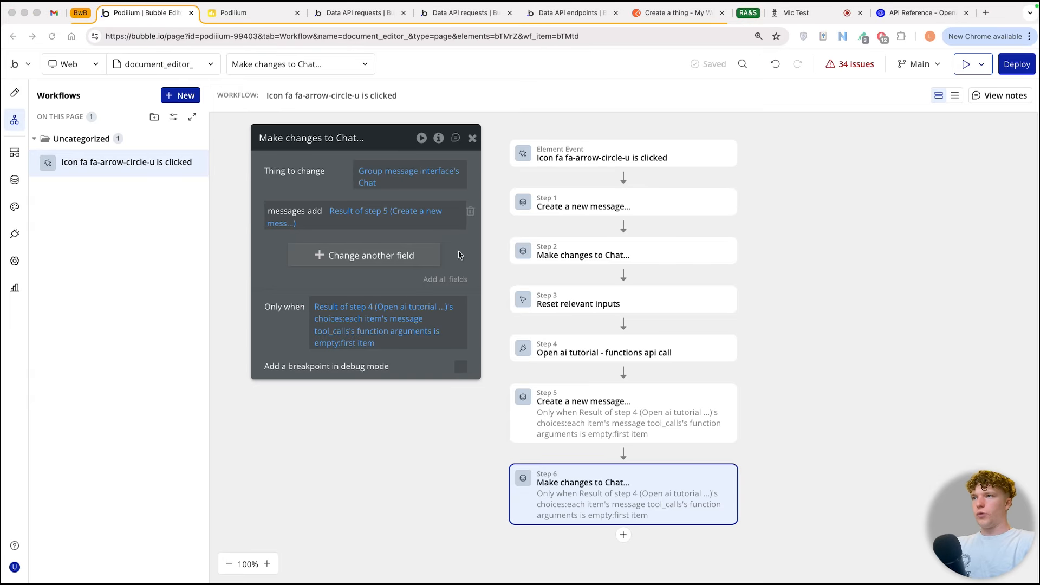
Step: Return to the page design and start a new condition on the chat name text inside RepeatingGroup Chat
left_click(16, 95)
left_click(471, 138)
left_click(471, 139)
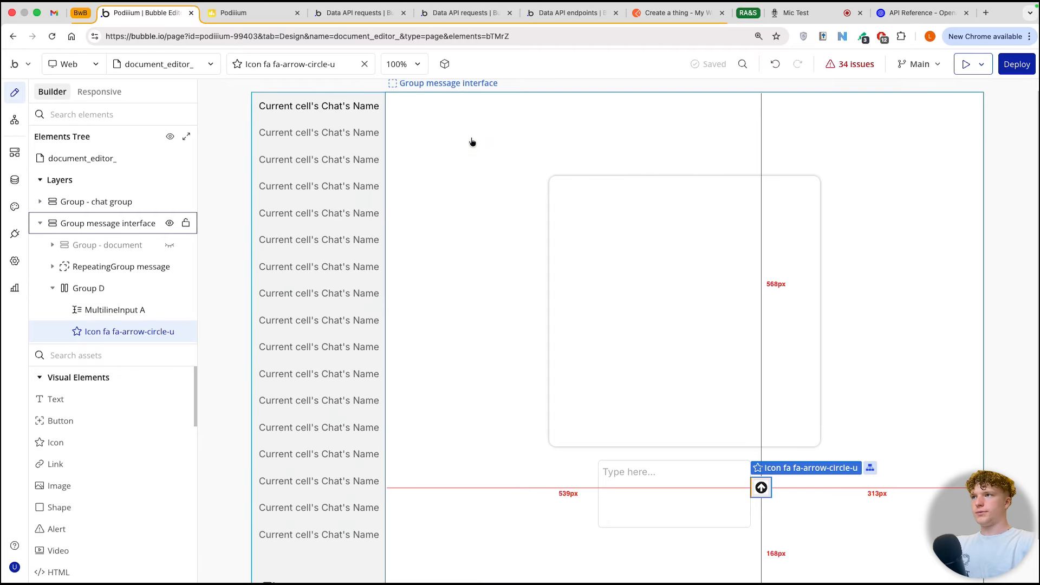
double_click(307, 126)
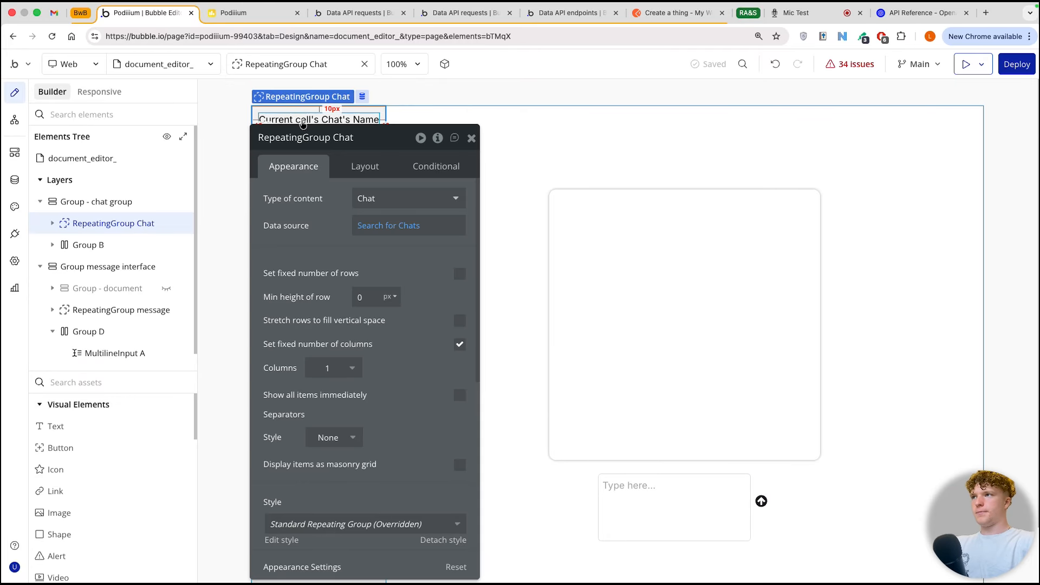
left_click(306, 120)
left_click(309, 203)
left_click(303, 208)
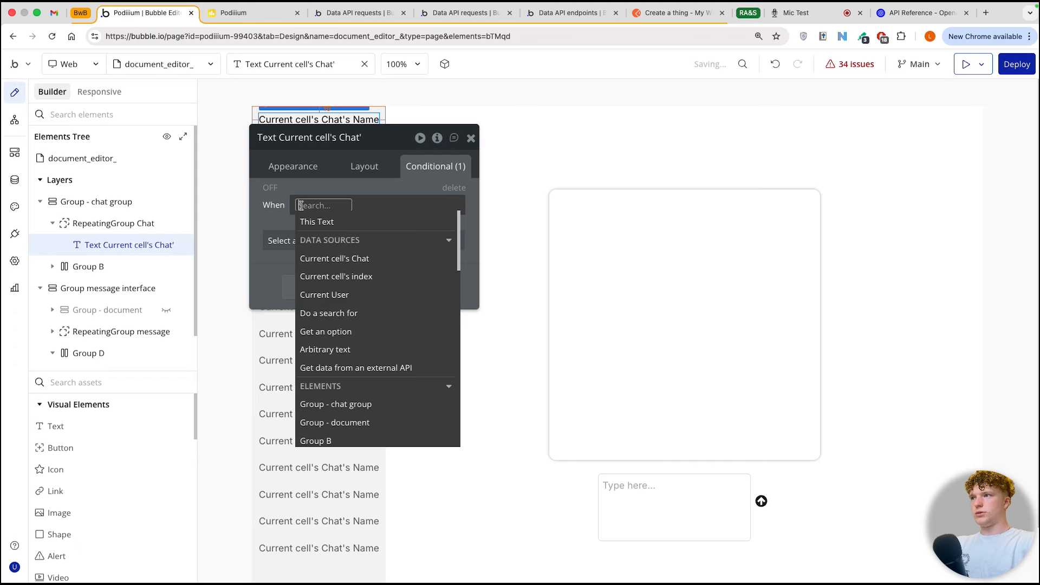
Step: Define the text's condition as Group message interface's Chat is Current cell's Chat
left_click(317, 221)
left_click(314, 205)
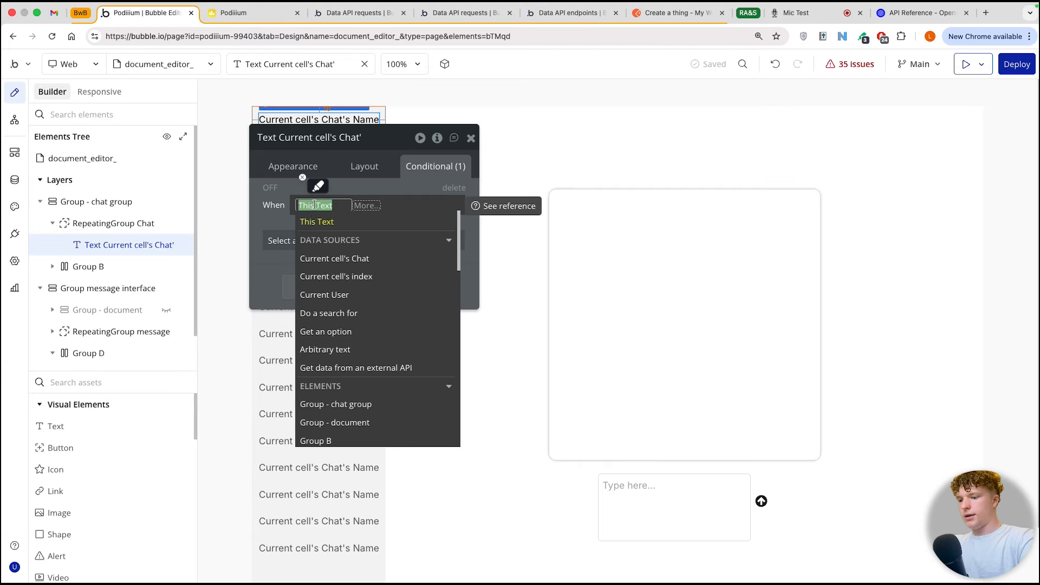
left_click(439, 267)
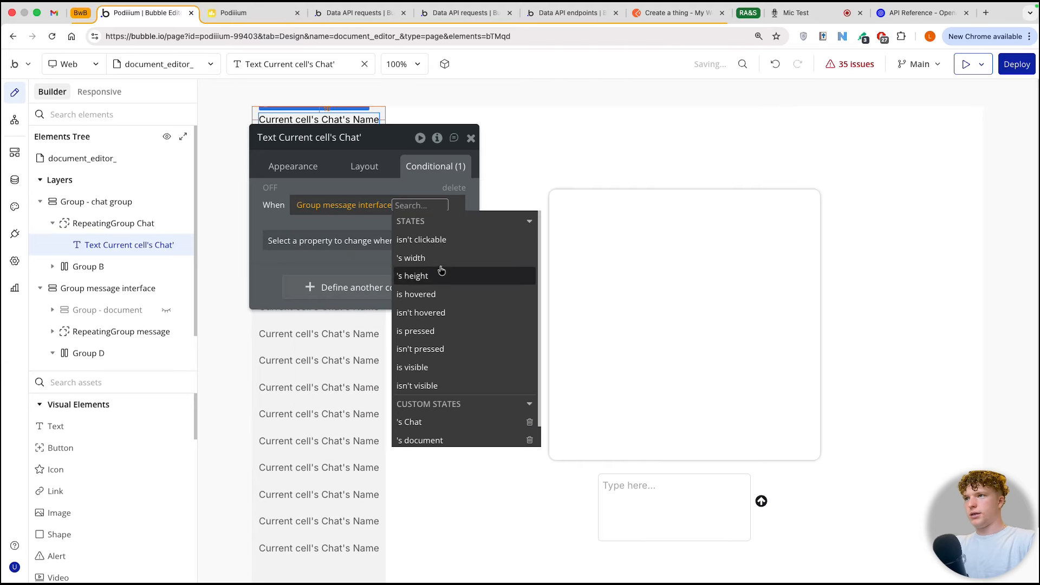
left_click(443, 432)
scroll(443, 431, "down", 2)
left_click(411, 206)
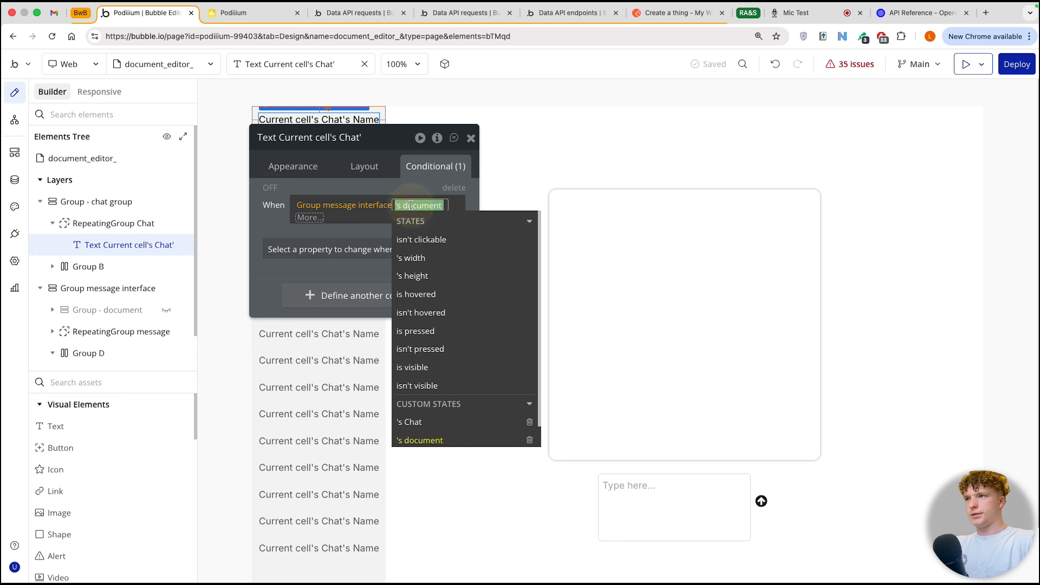
left_click(487, 422)
left_click(336, 271)
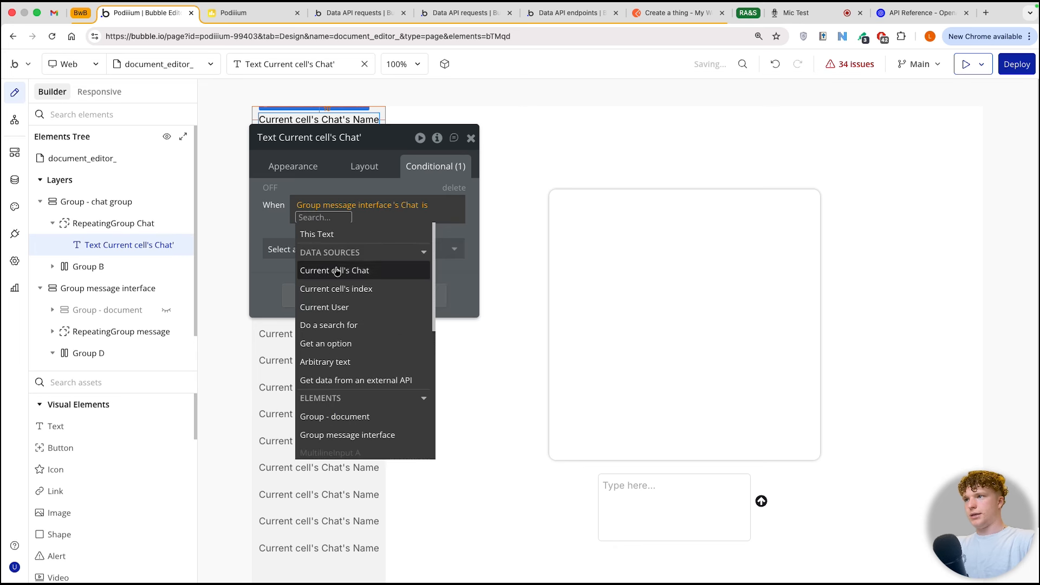
left_click(337, 271)
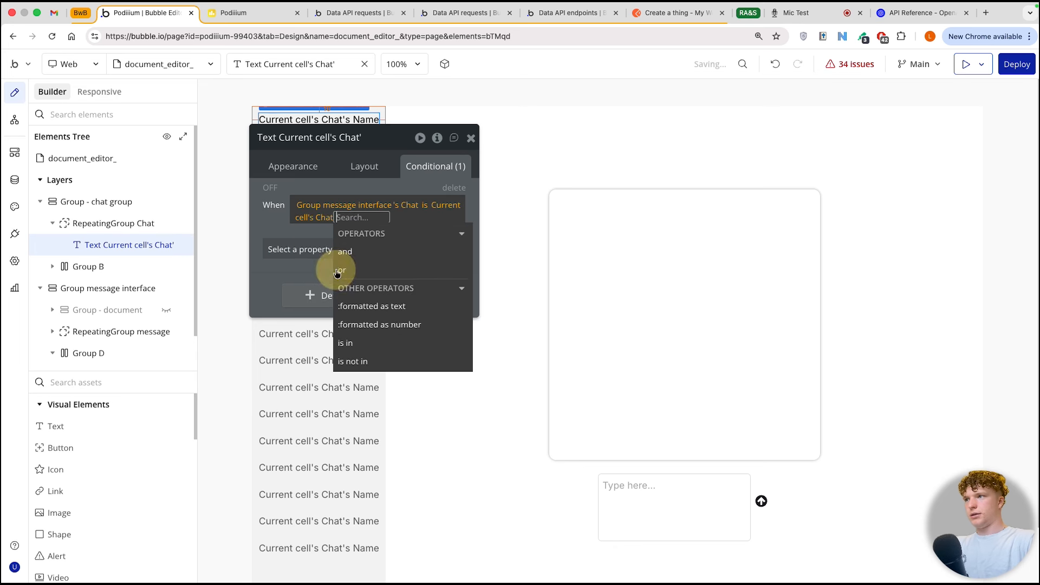
Step: Make the chat name text bold when the condition is true, without any visibility property
left_click(311, 249)
left_click(297, 295)
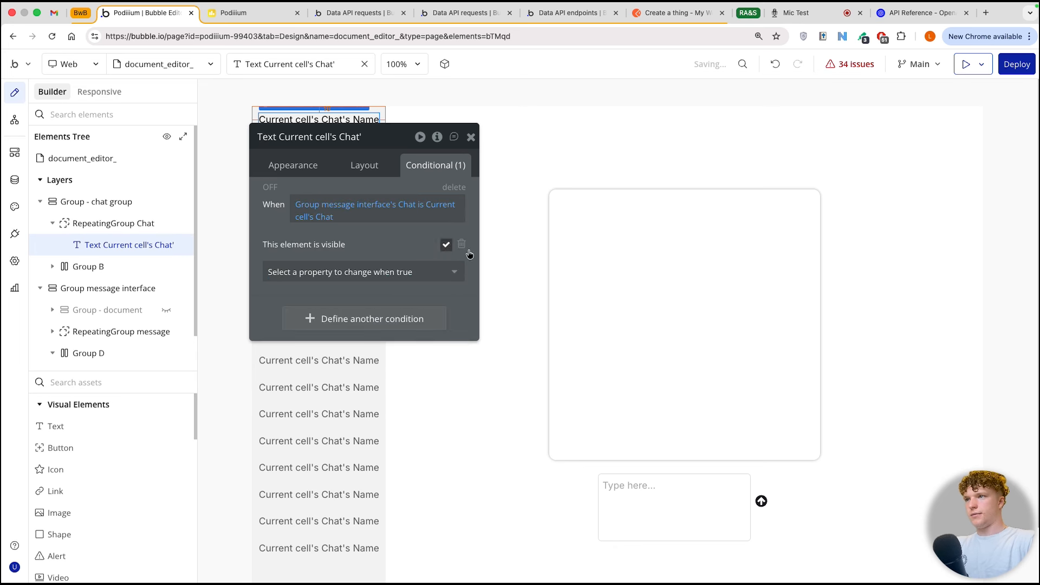
left_click(462, 245)
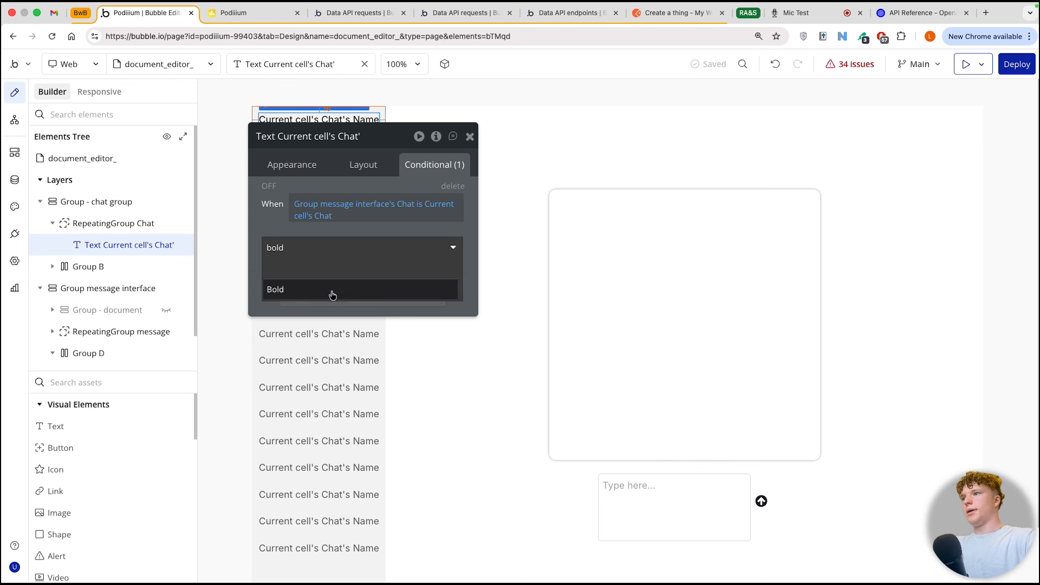
left_click(331, 291)
left_click(443, 244)
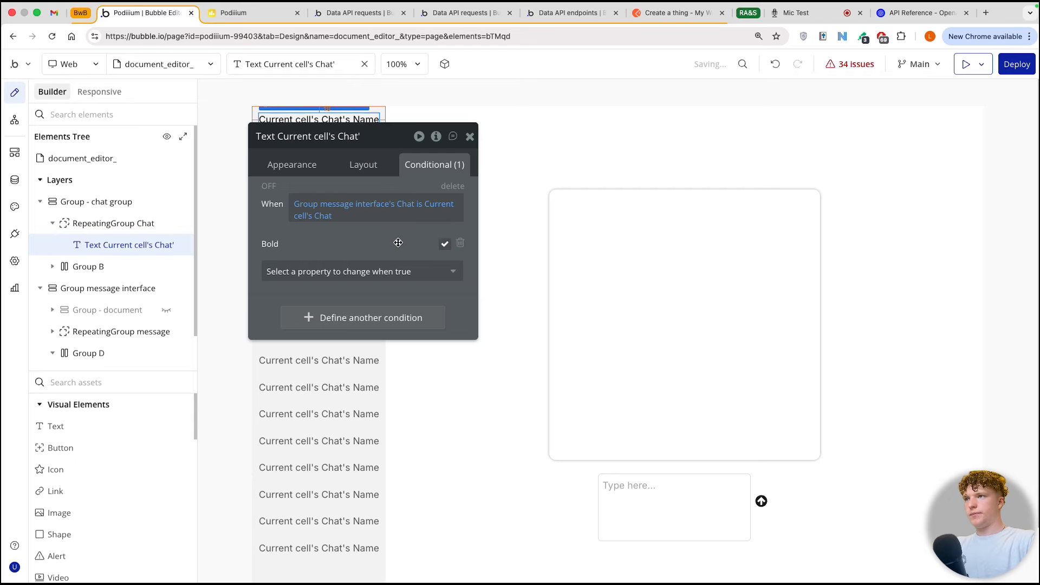
Step: Create a click workflow for the chat name text with a Set state action targeting Group message interface
left_click(502, 149)
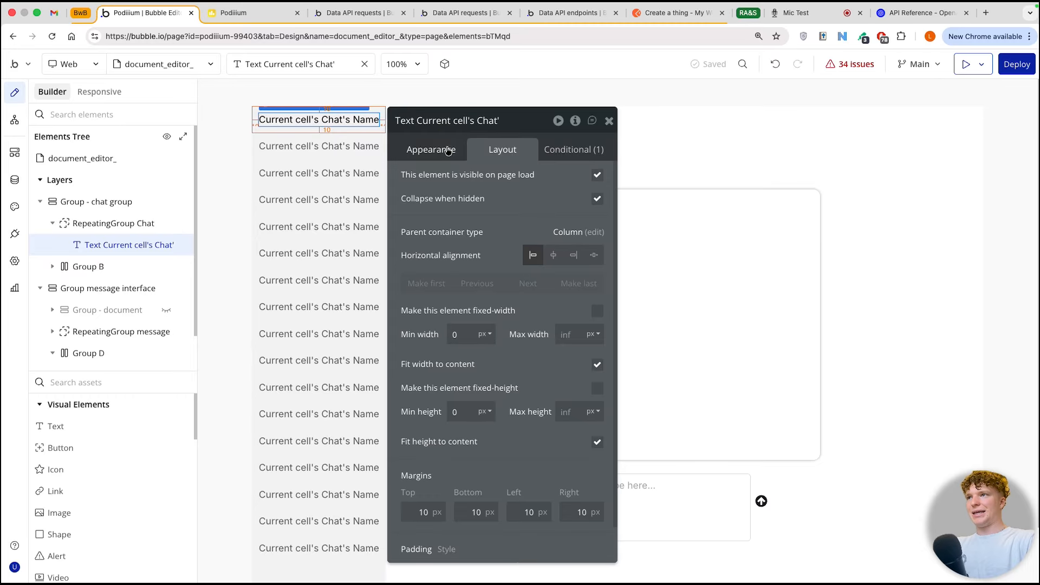
left_click(448, 150)
left_click(493, 371)
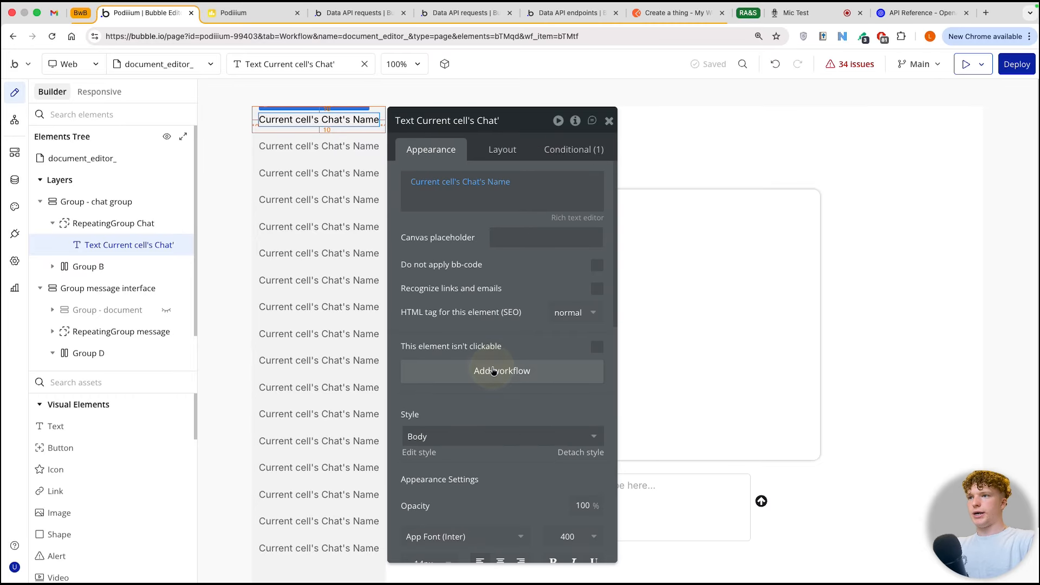
left_click_drag(539, 127, 381, 122)
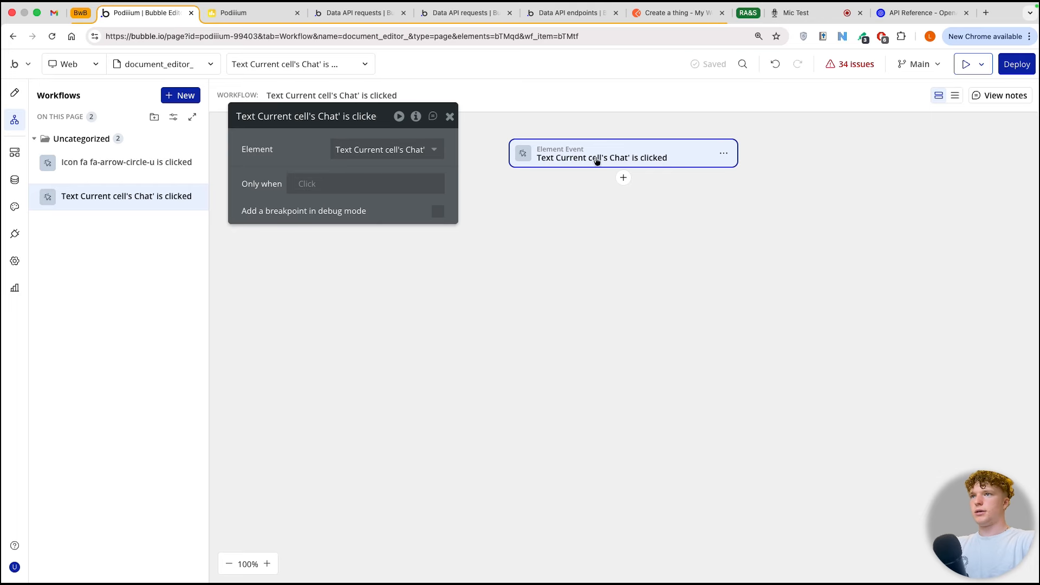
left_click(623, 178)
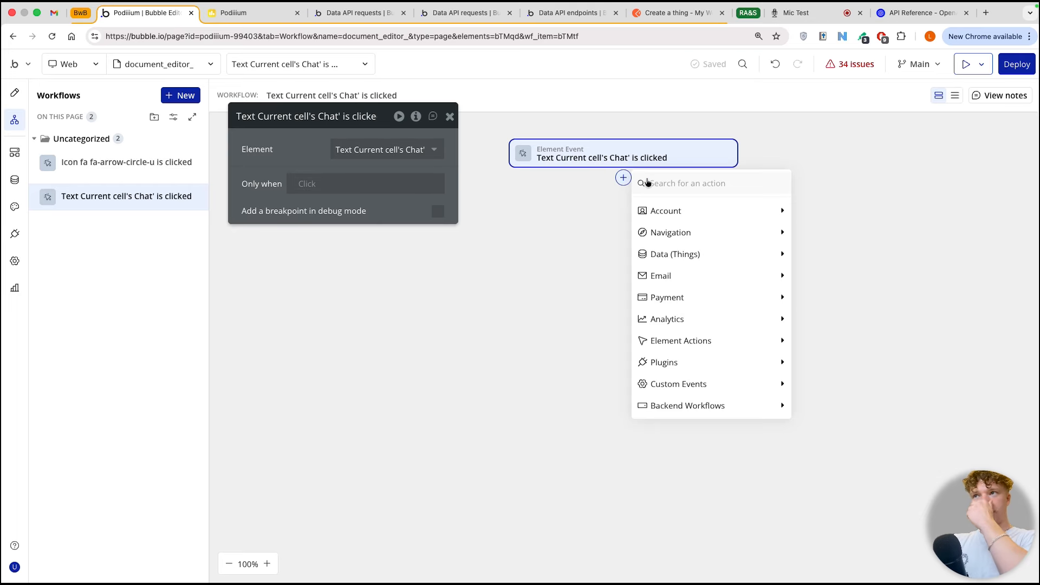
type("set")
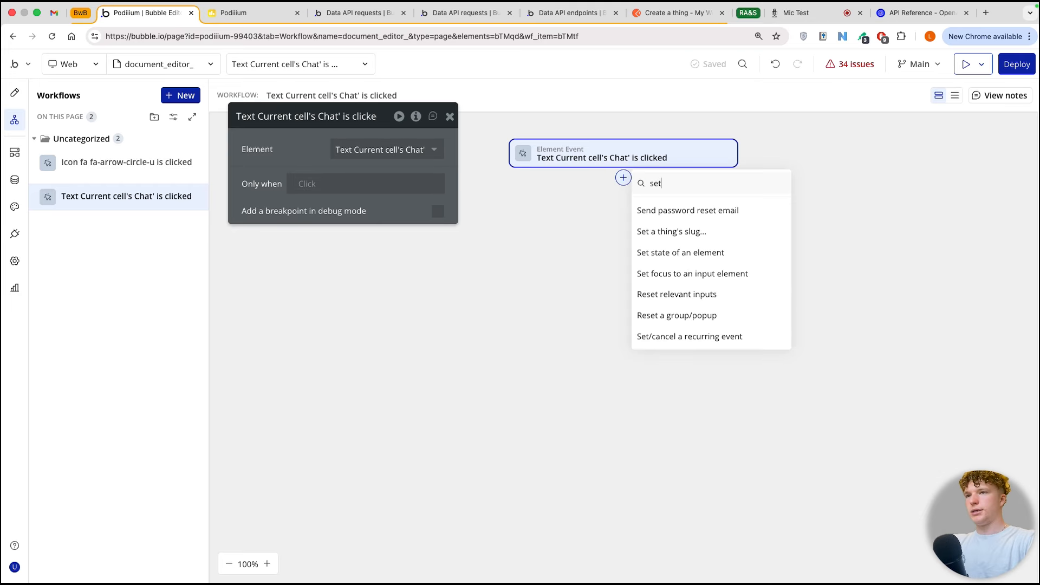
left_click(706, 253)
left_click(386, 150)
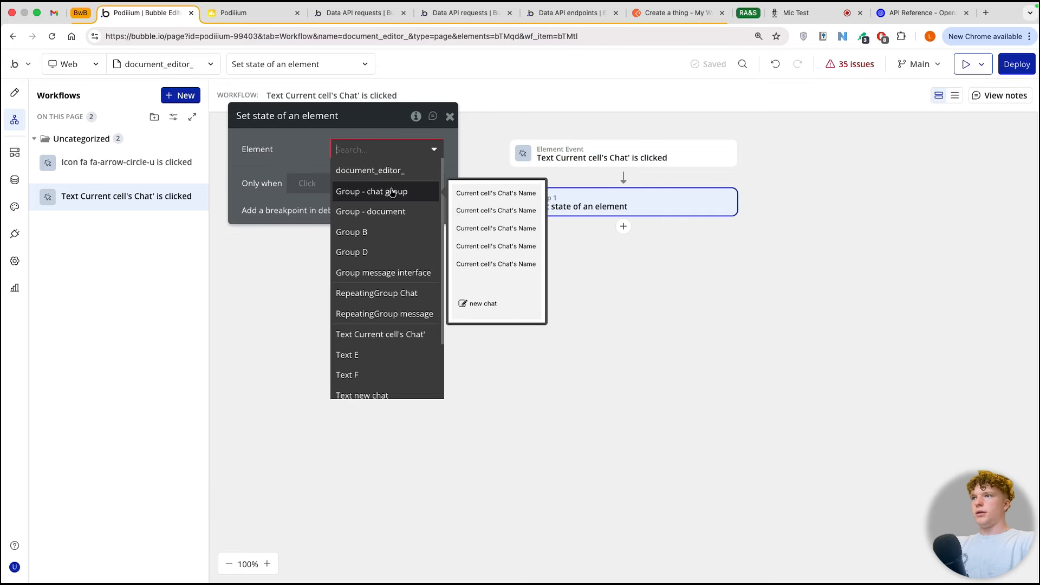
left_click(383, 272)
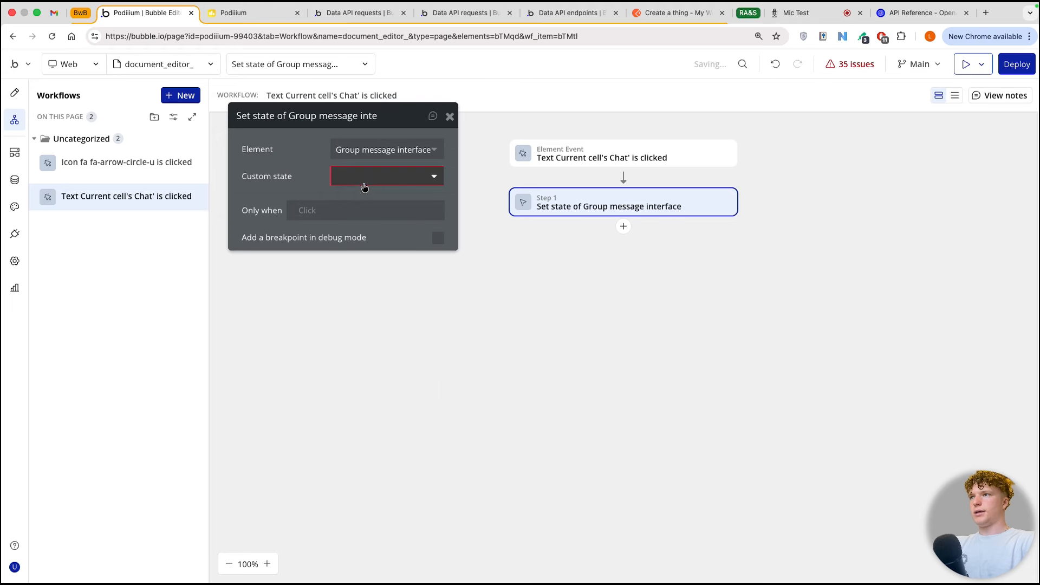
Step: Set the action's custom state Chat to Current cell's Chat
left_click(379, 175)
left_click(358, 194)
left_click(370, 204)
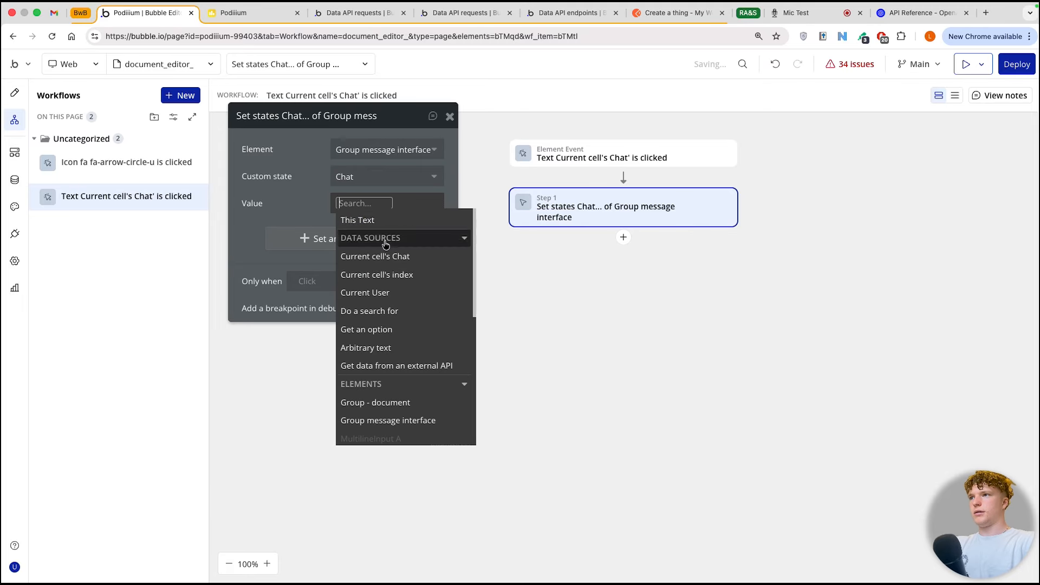
left_click(385, 254)
left_click(301, 197)
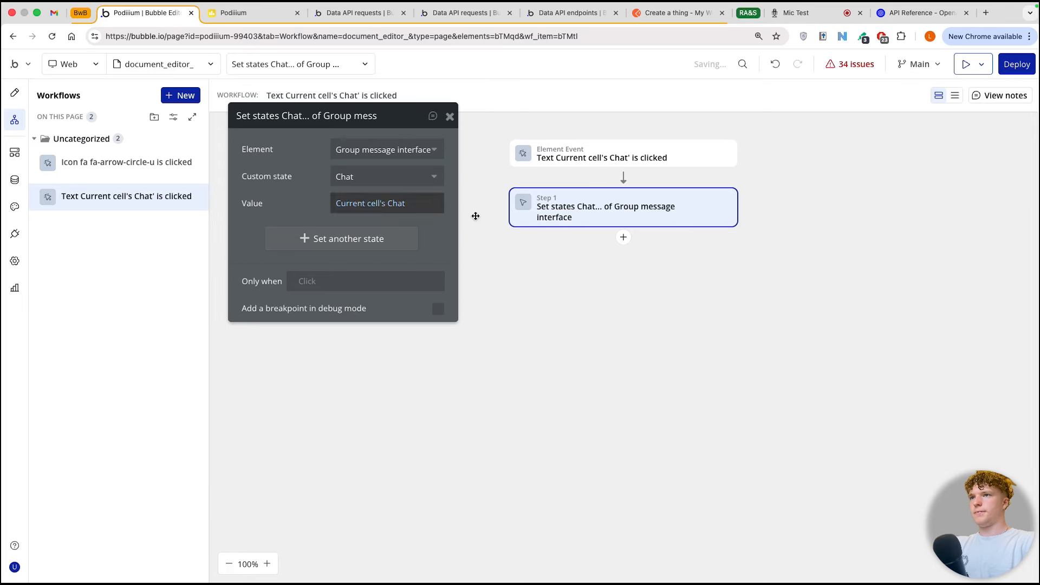
Step: Create a click workflow for the new chat group, Group B, with an action that creates a new Chat
key("alt+1")
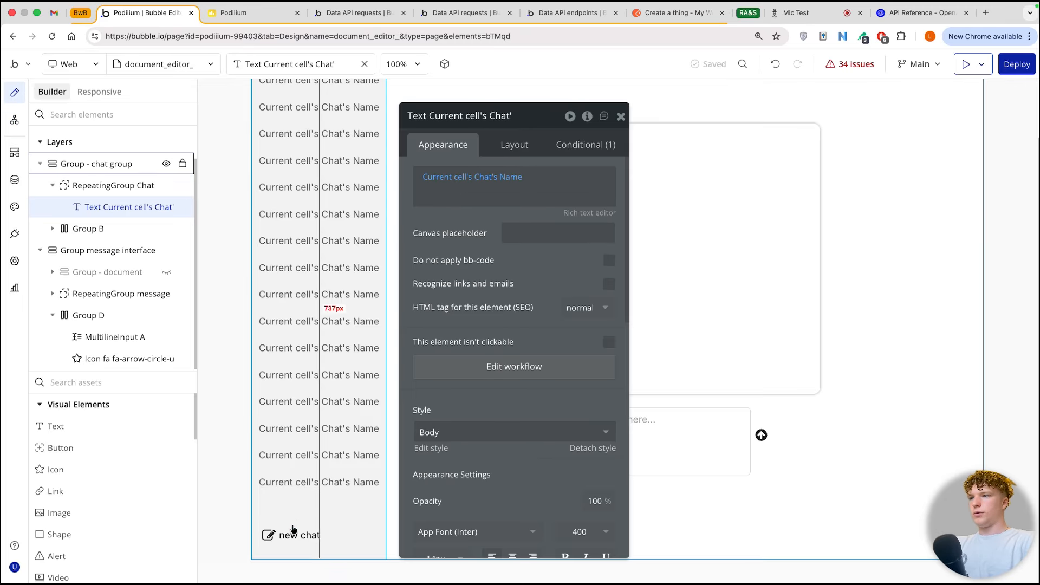
left_click(356, 530)
left_click(506, 262)
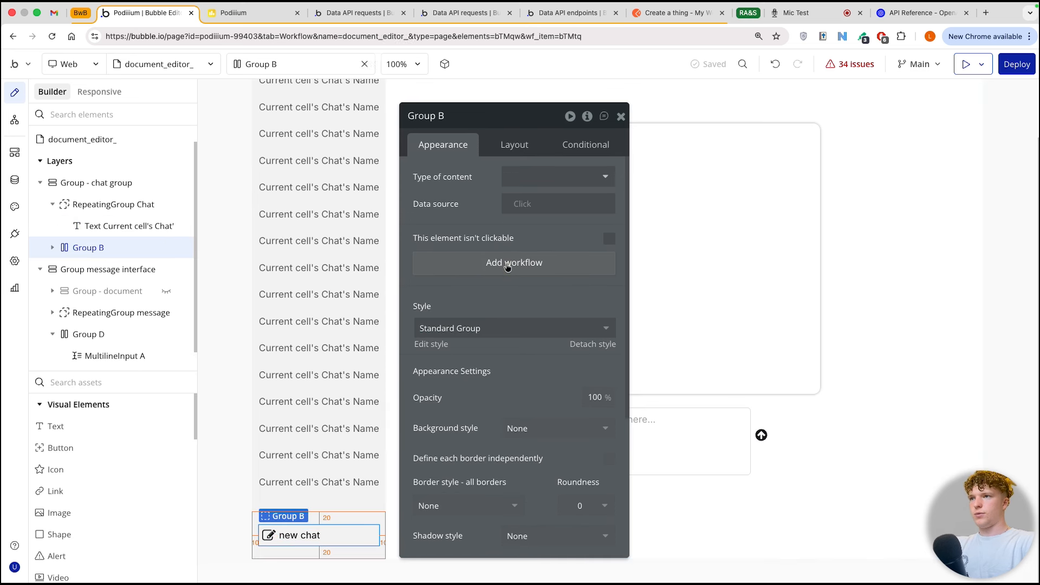
left_click_drag(524, 116, 361, 138)
left_click(622, 177)
type("creat")
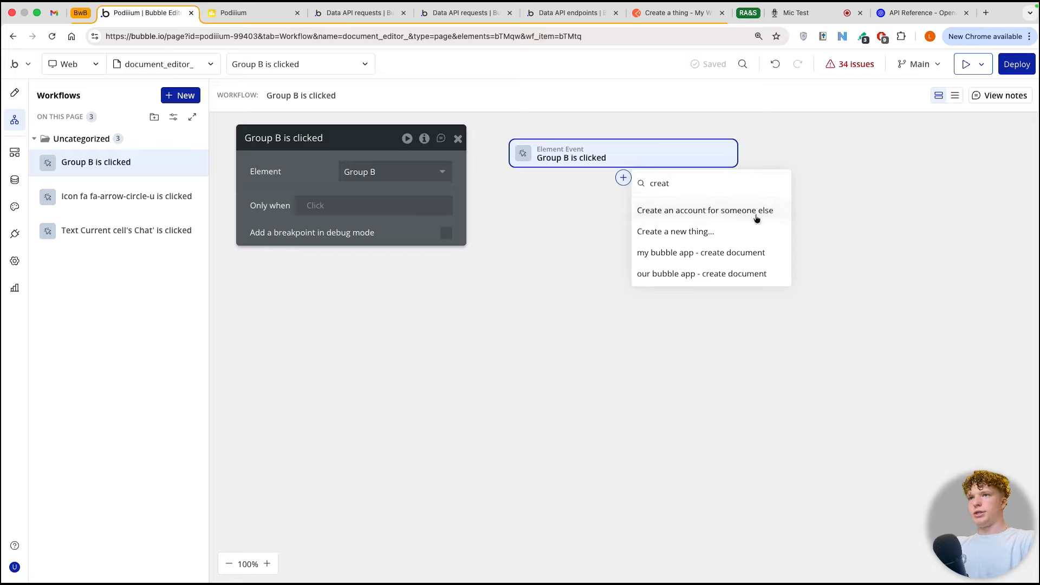
left_click(725, 232)
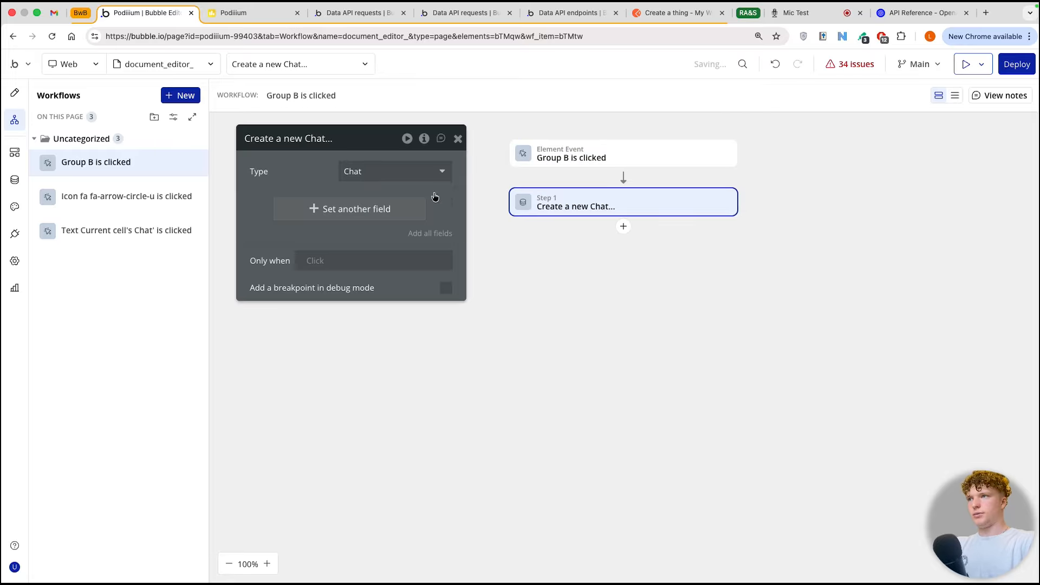
Step: Set the new Chat's Name field to Current date/time formatted as text
left_click(378, 211)
left_click(283, 239)
left_click(309, 205)
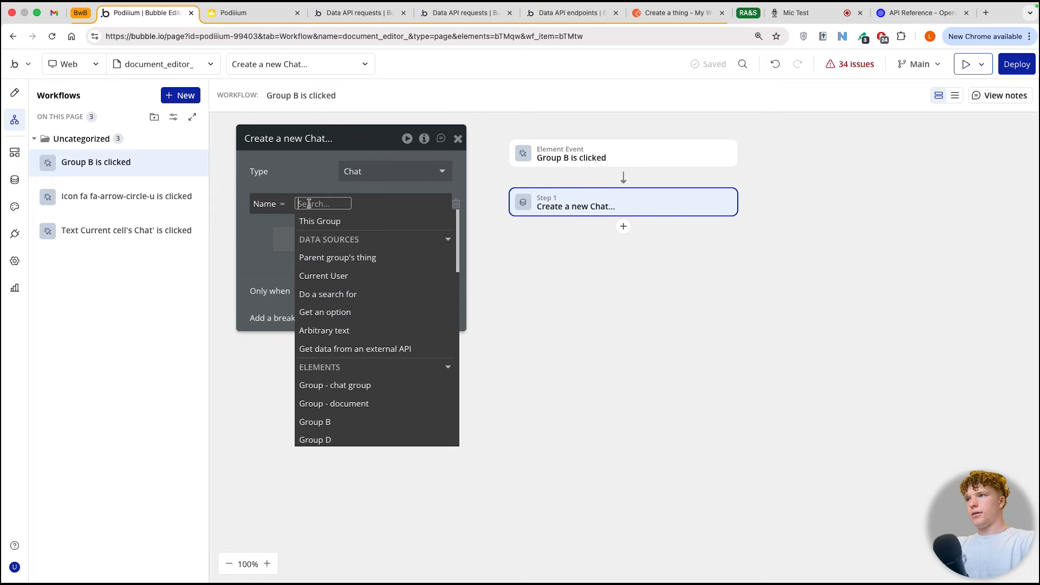
type("cur")
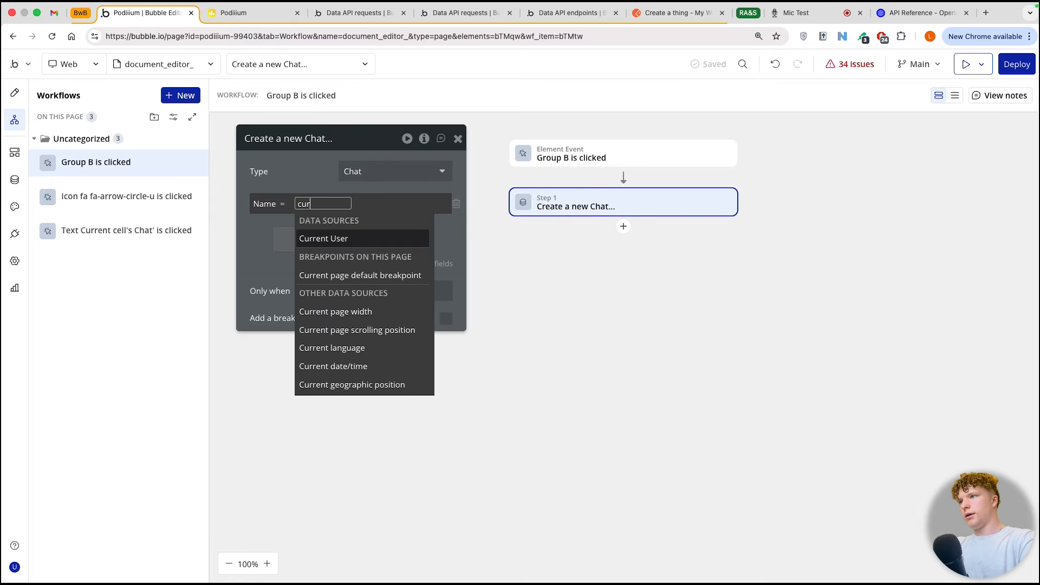
left_click(341, 367)
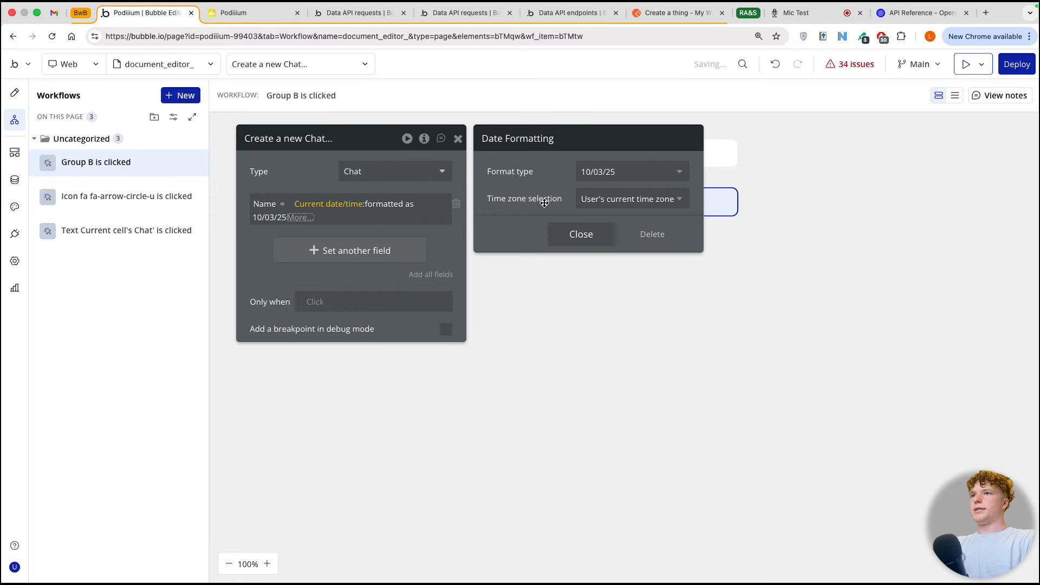
Step: Format the Name's date with the custom format ddd, mmm (mmm) h:MM tt
left_click(602, 178)
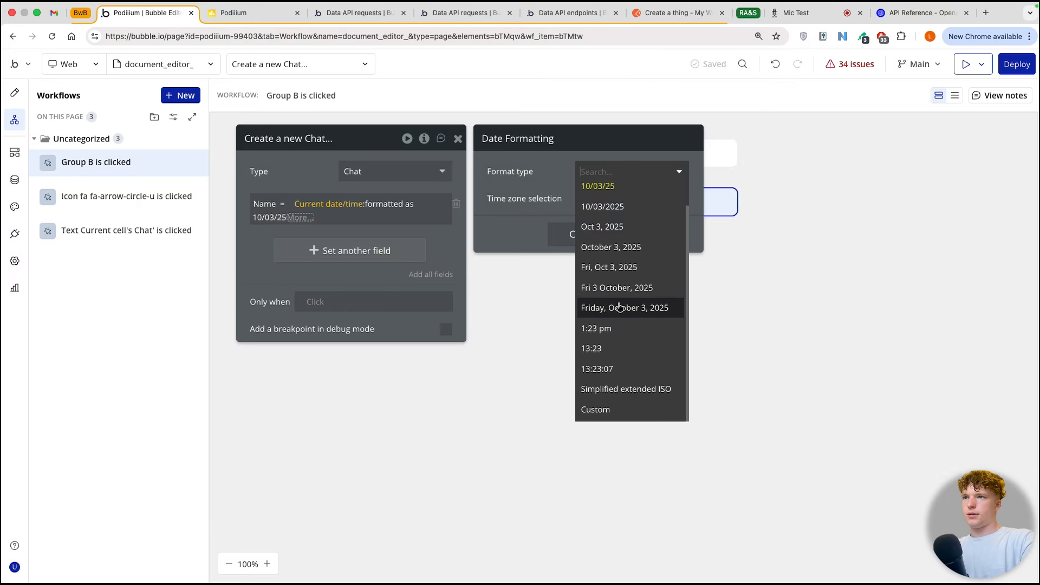
left_click(607, 411)
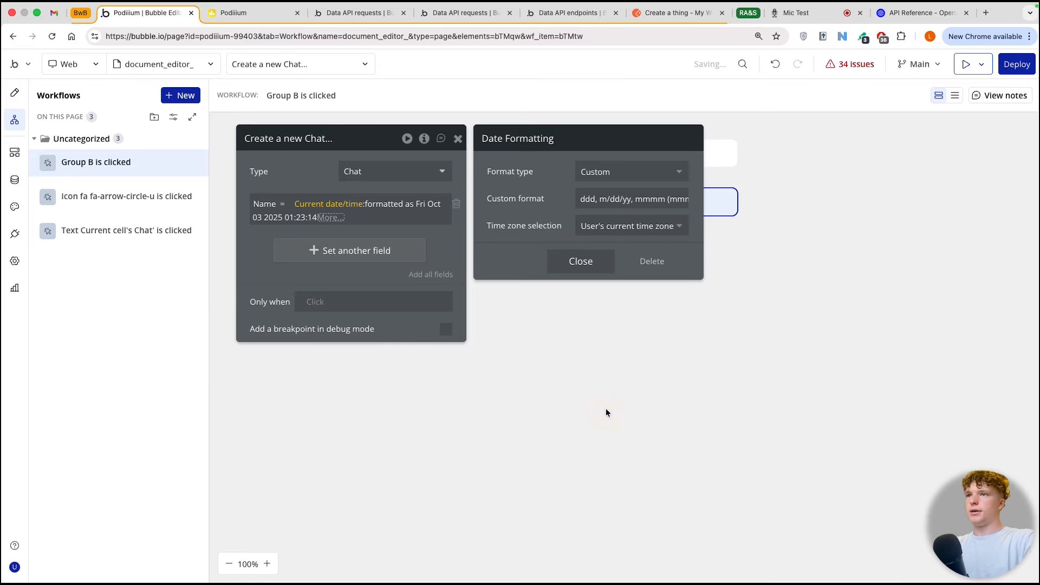
left_click_drag(598, 199, 646, 199)
key("BackSpace")
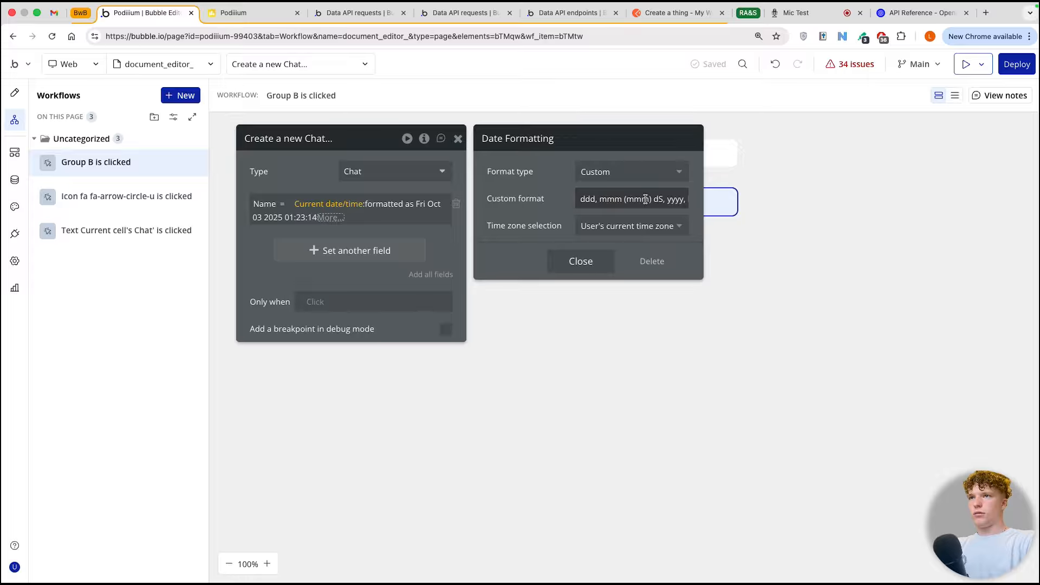
double_click(667, 199)
key("BackSpace")
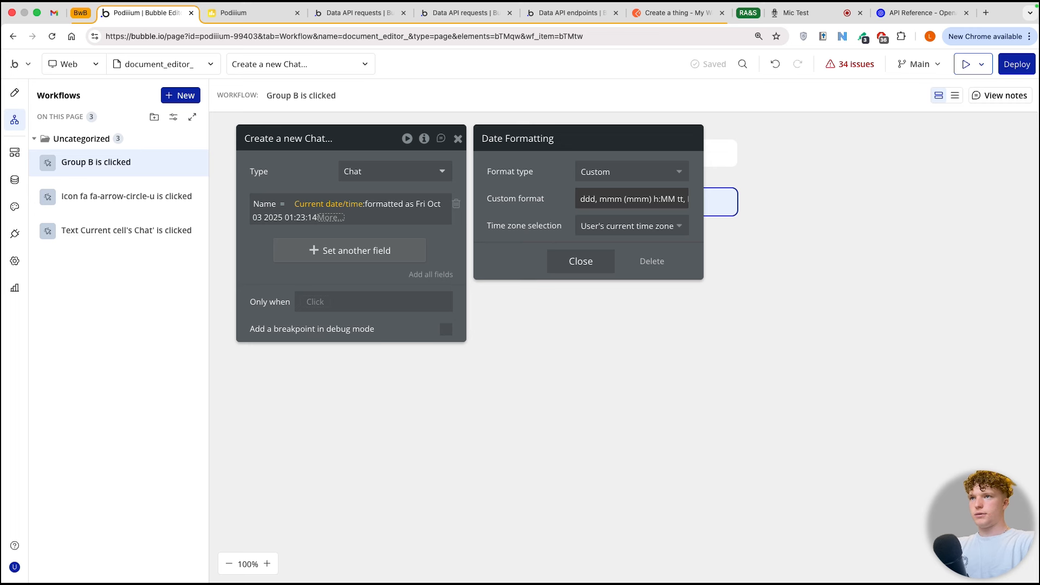
left_click_drag(641, 199, 716, 202)
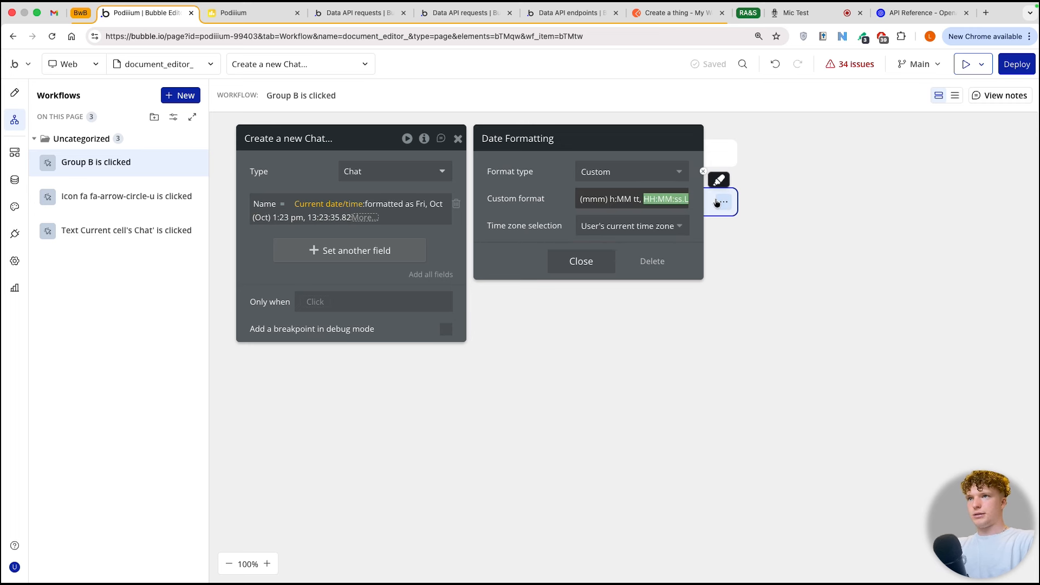
key("BackSpace")
left_click(433, 236)
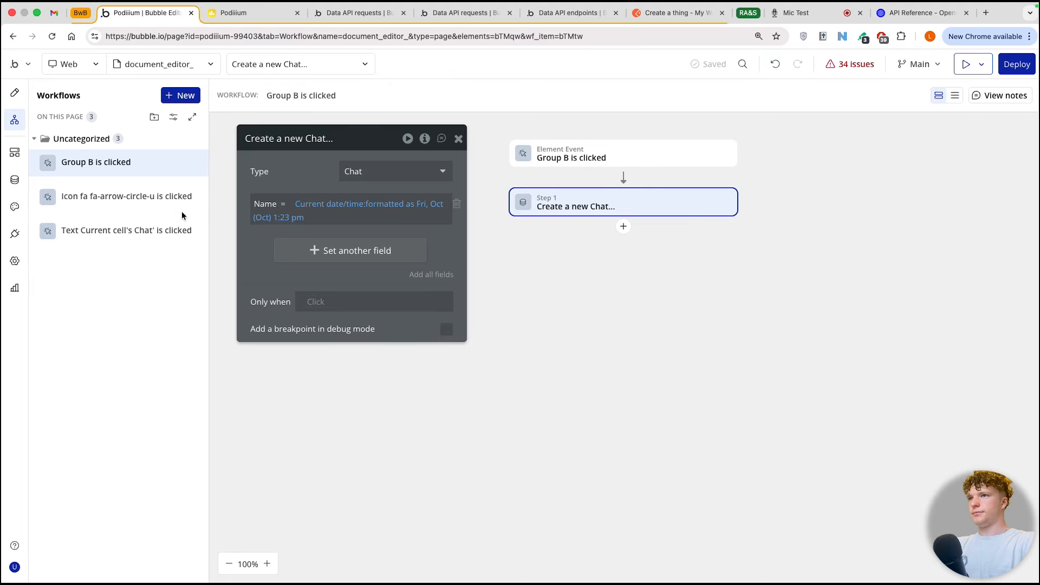
Step: Copy the set state action from the chat text's click workflow and paste it after Create a new Chat in the Group B workflow
left_click(624, 227)
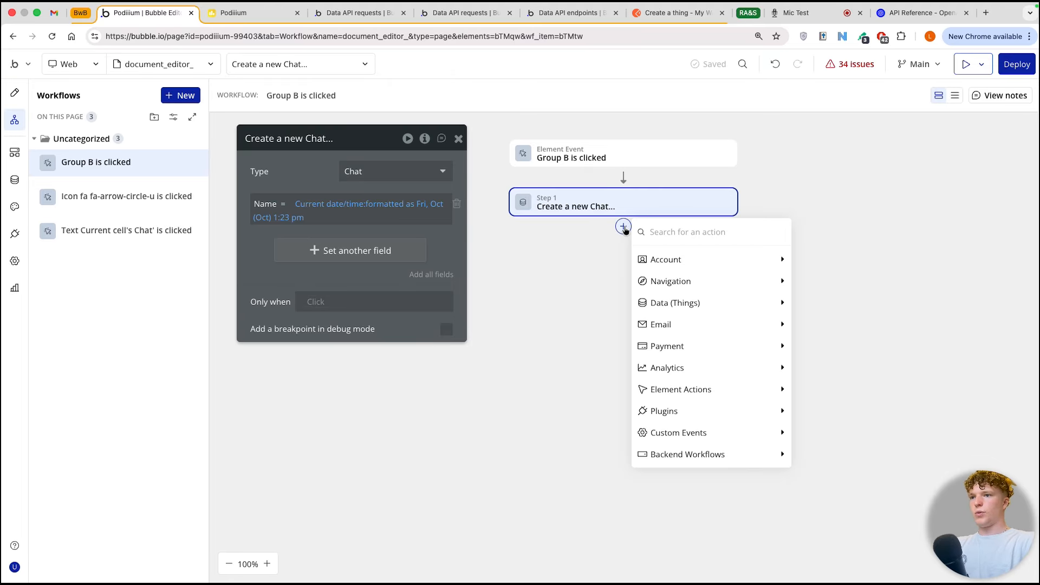
left_click(138, 230)
right_click(556, 203)
left_click(587, 234)
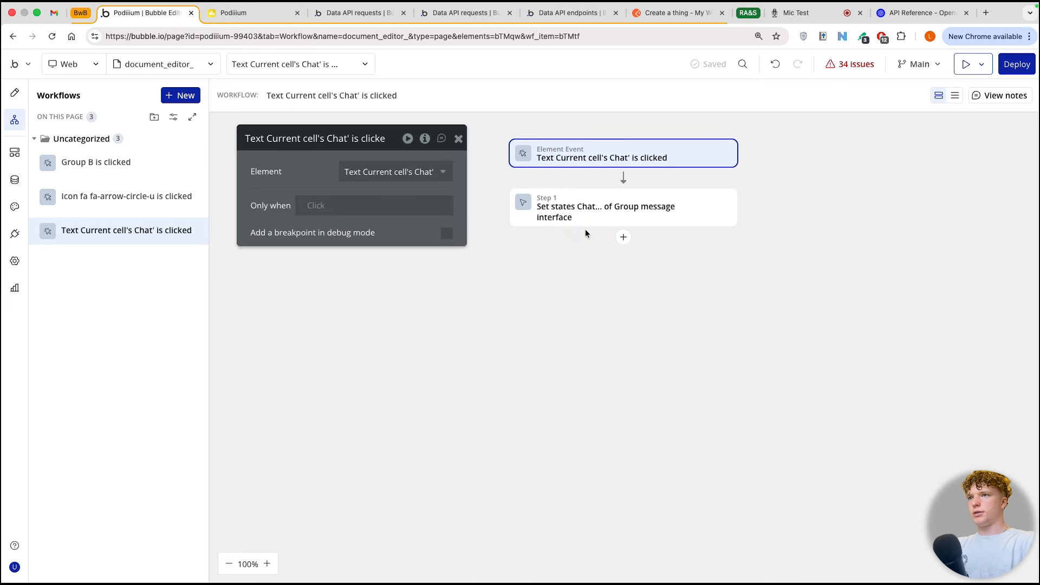
left_click(130, 163)
right_click(623, 226)
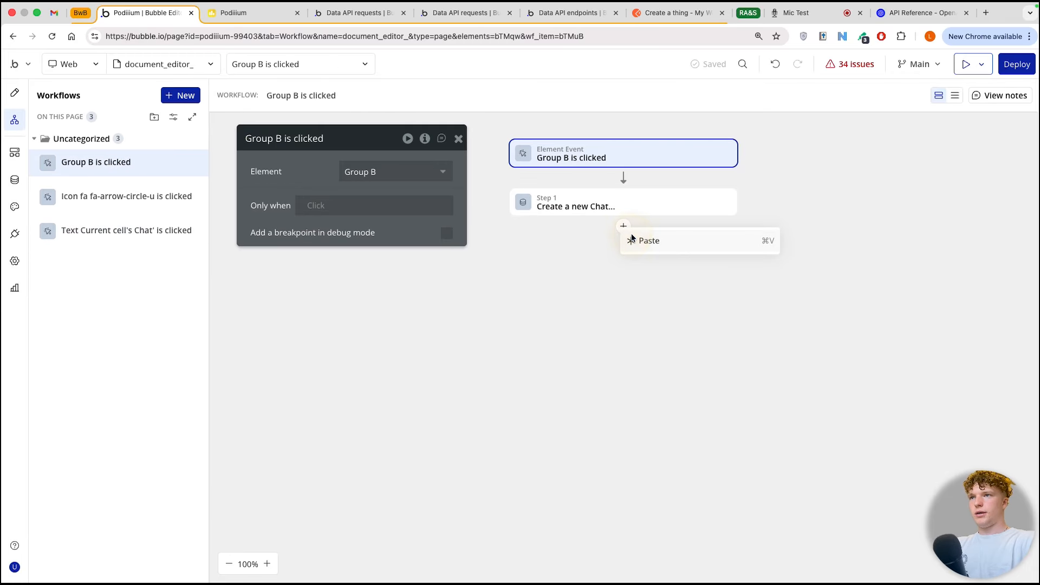
left_click(647, 241)
Step: Set the pasted action's Chat state value to Result of step 1 (Create a new Chat...)
left_click(373, 226)
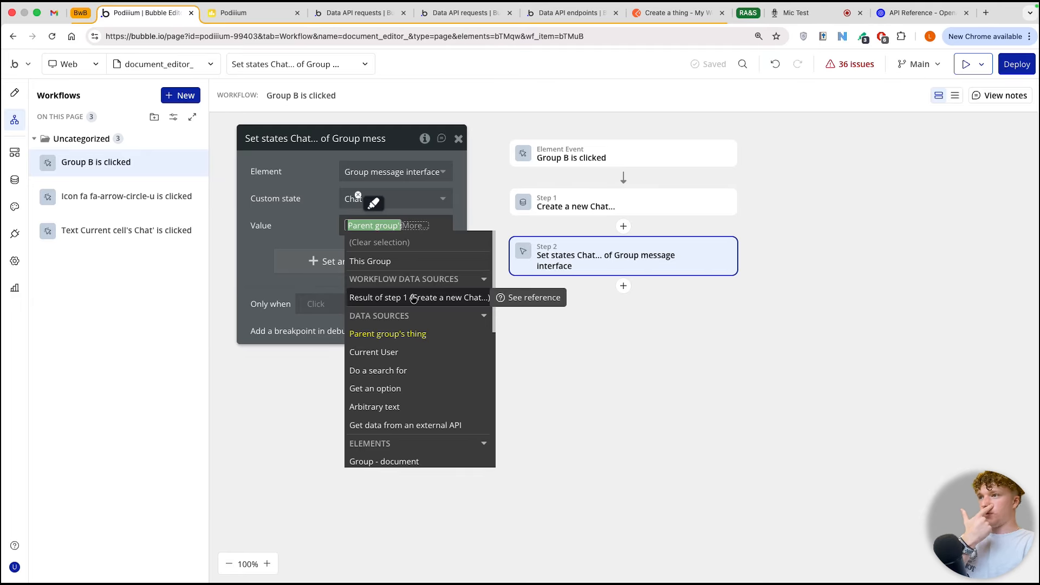
left_click(413, 298)
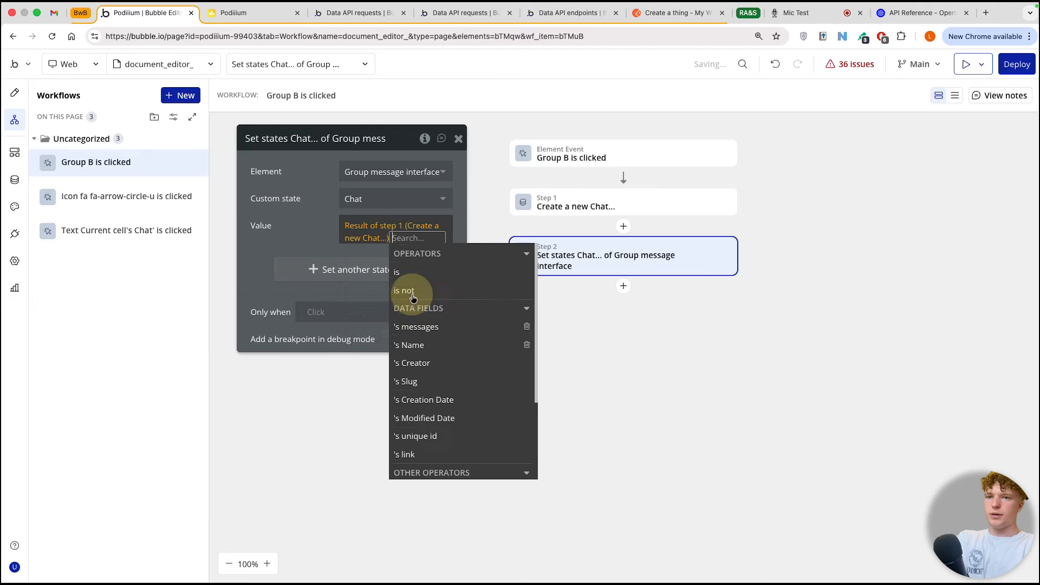
left_click(304, 216)
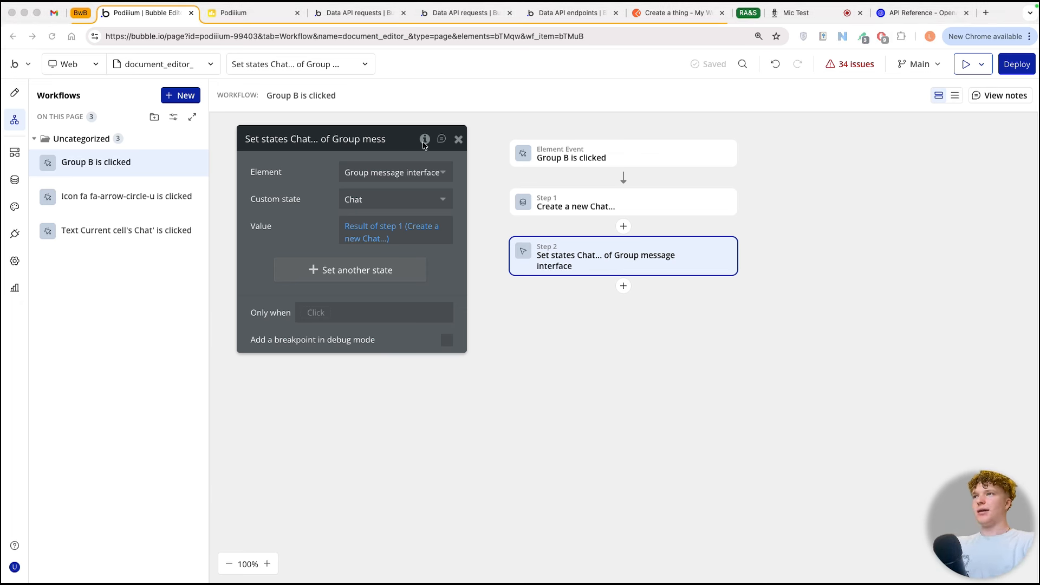
left_click(353, 139)
mouse_move(395, 145)
left_mouse_down()
mouse_move(320, 144)
mouse_move(366, 134)
mouse_move(391, 145)
mouse_move(383, 143)
left_mouse_up()
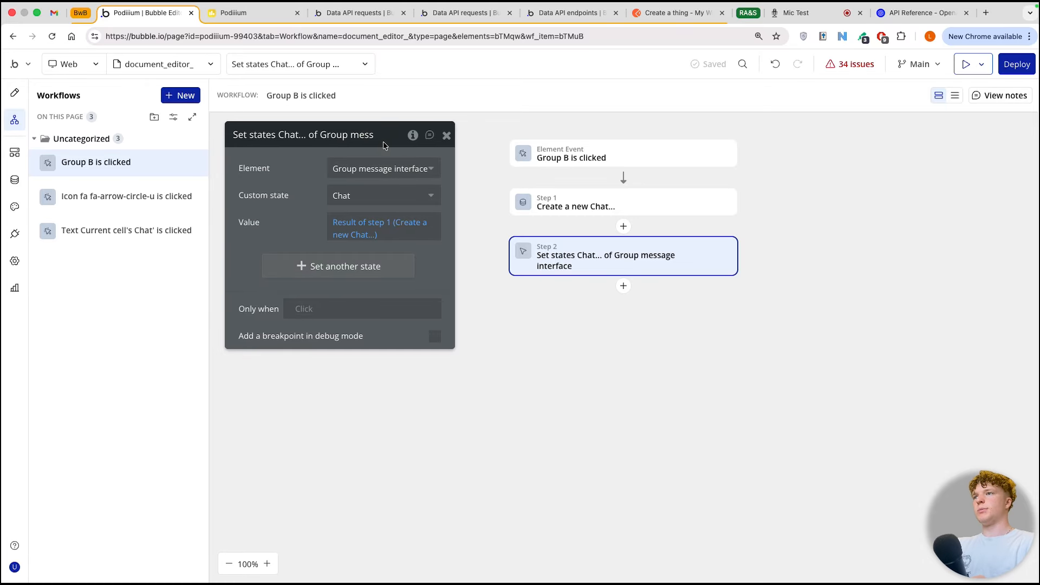
Step: Switch to the OpenAI API reference and copy the developer role message object from the chat completion example request
left_click(899, 15)
left_click(723, 274)
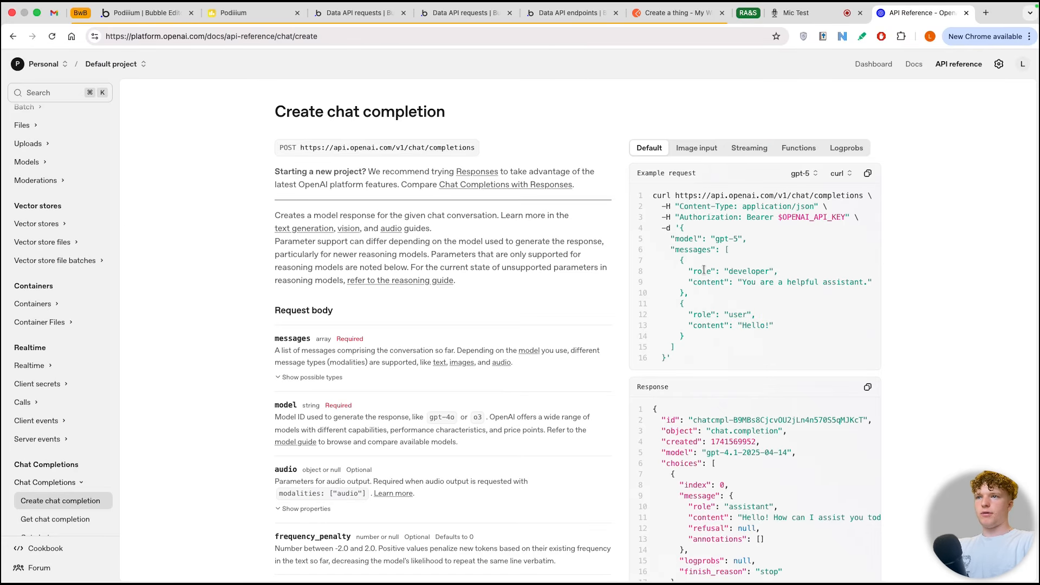
left_click_drag(679, 260, 682, 292)
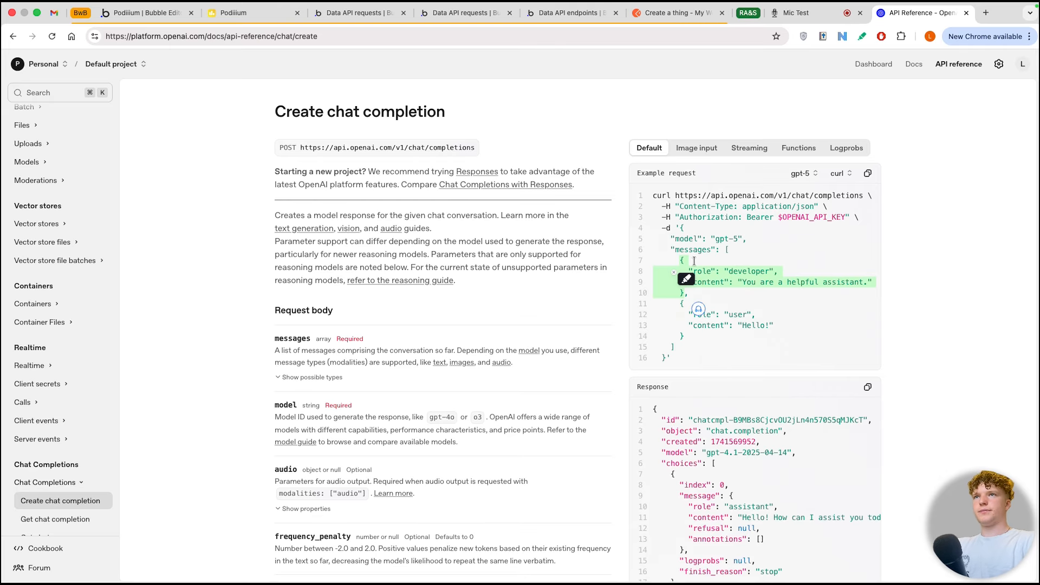
key("super+Tab")
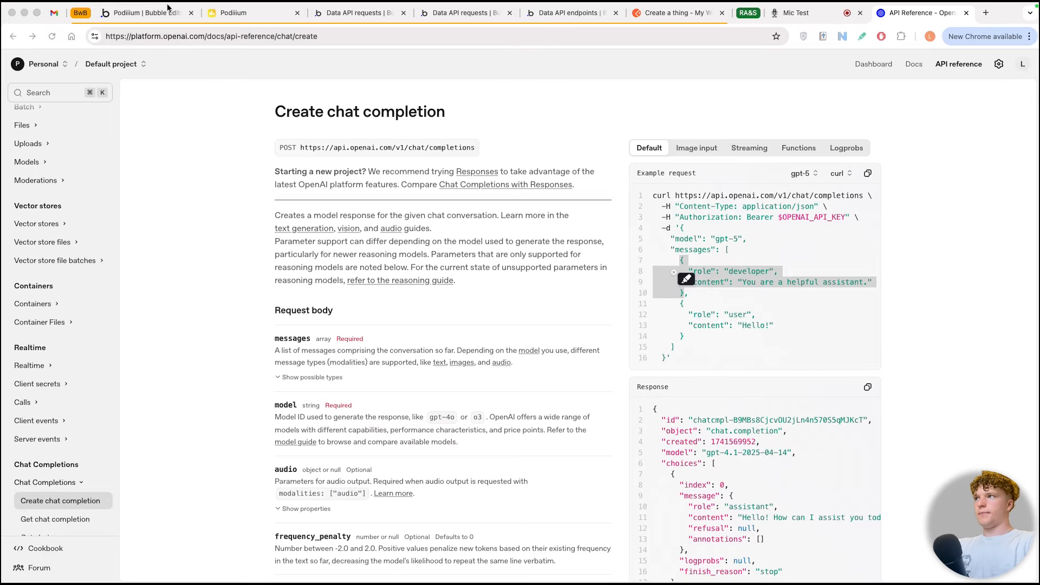
Step: Back in the Bubble editor, insert an action creating a new message before Create a new Chat in the Group B workflow
left_click(146, 13)
type("cr")
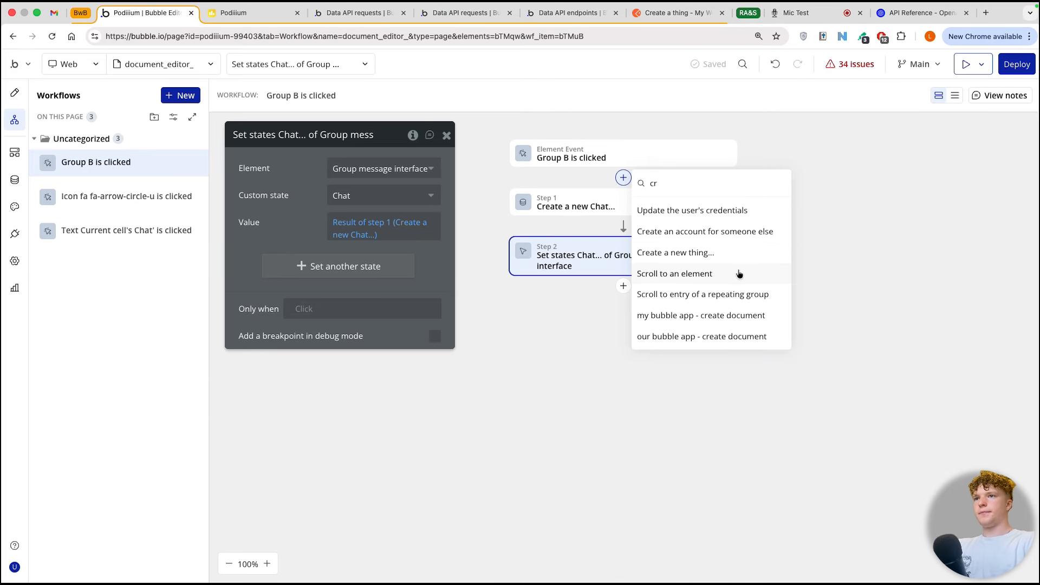
left_click(704, 251)
left_click(366, 260)
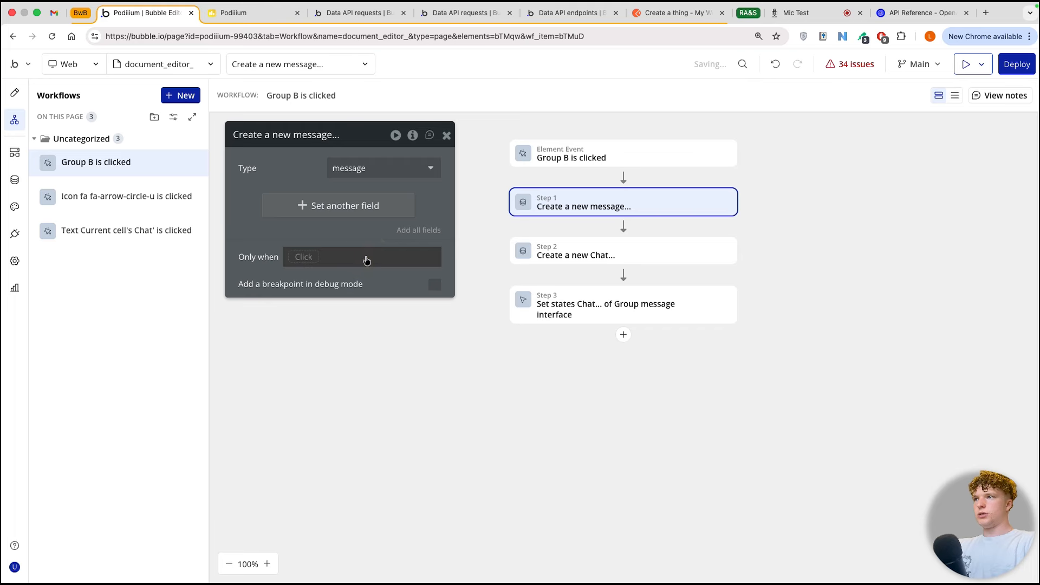
Step: Set the new message's json field to the copied developer role object
left_click(332, 204)
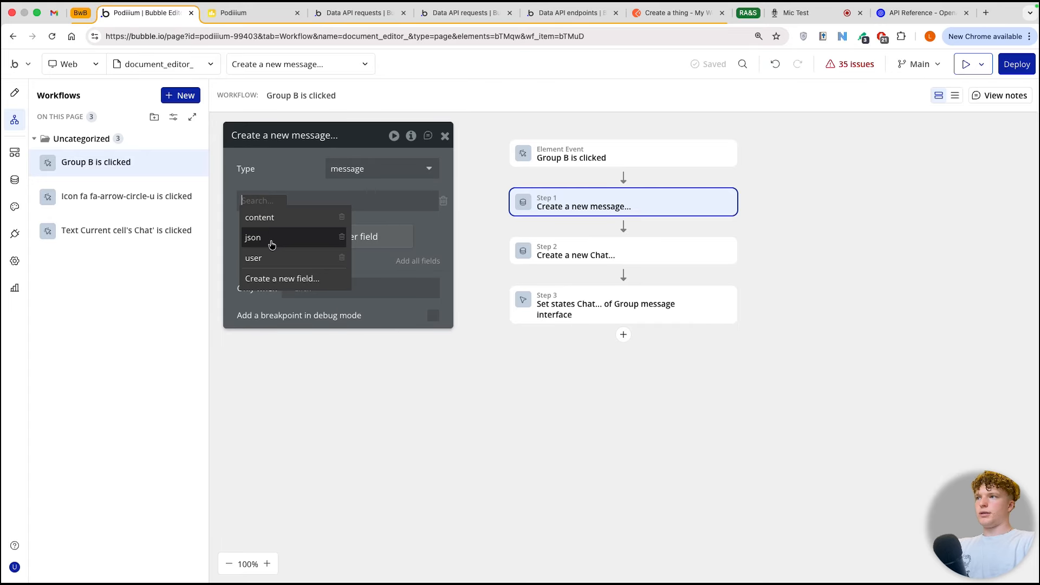
left_click(272, 245)
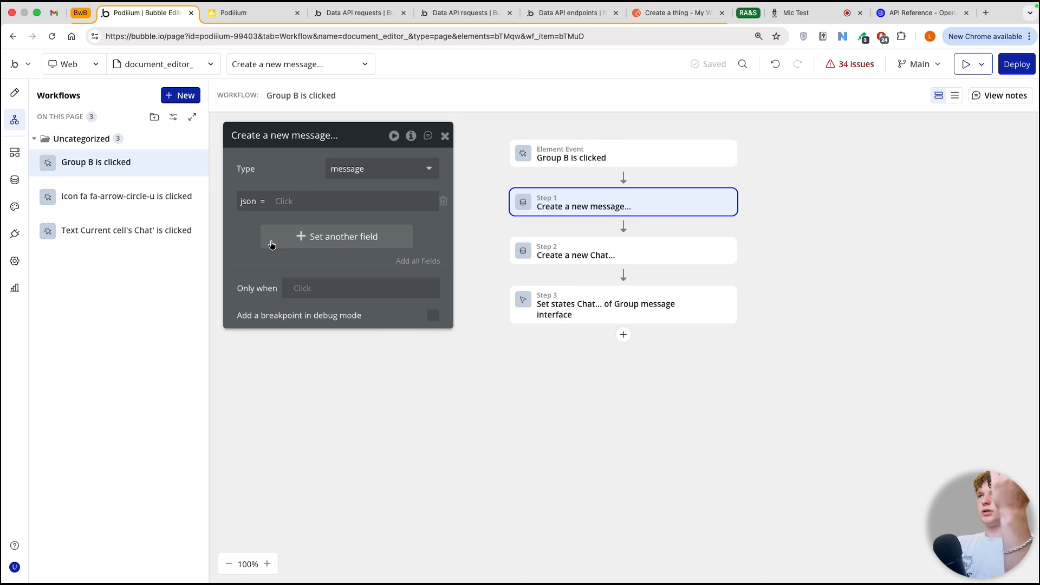
left_click(273, 201)
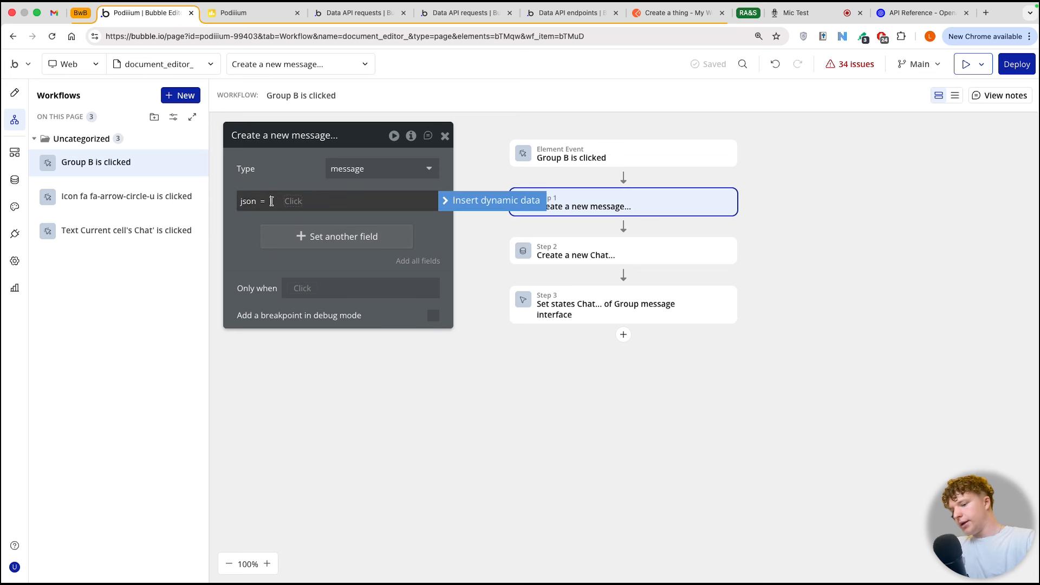
key("super+v")
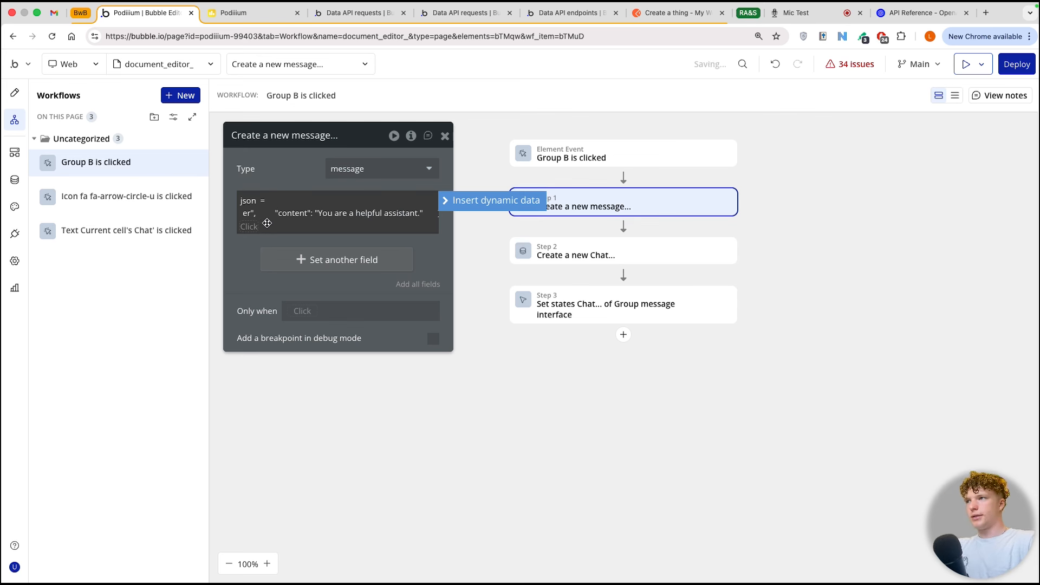
left_click(267, 224)
Step: Change the json content to "You are a helpful assistant your role is to be a funny guy but above all help the user make documents"
right_click(378, 214)
left_click(450, 219)
left_click_drag(381, 211, 378, 212)
left_click(325, 213)
left_click(288, 215)
left_click(328, 214)
left_click_drag(315, 215, 399, 215)
left_click(401, 214)
left_click(414, 215)
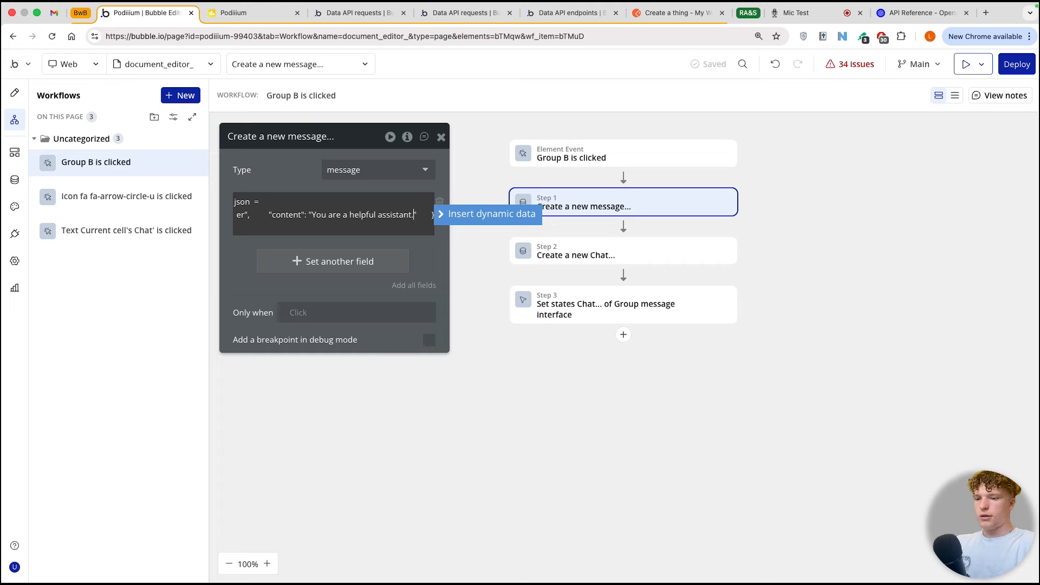
type("your role i")
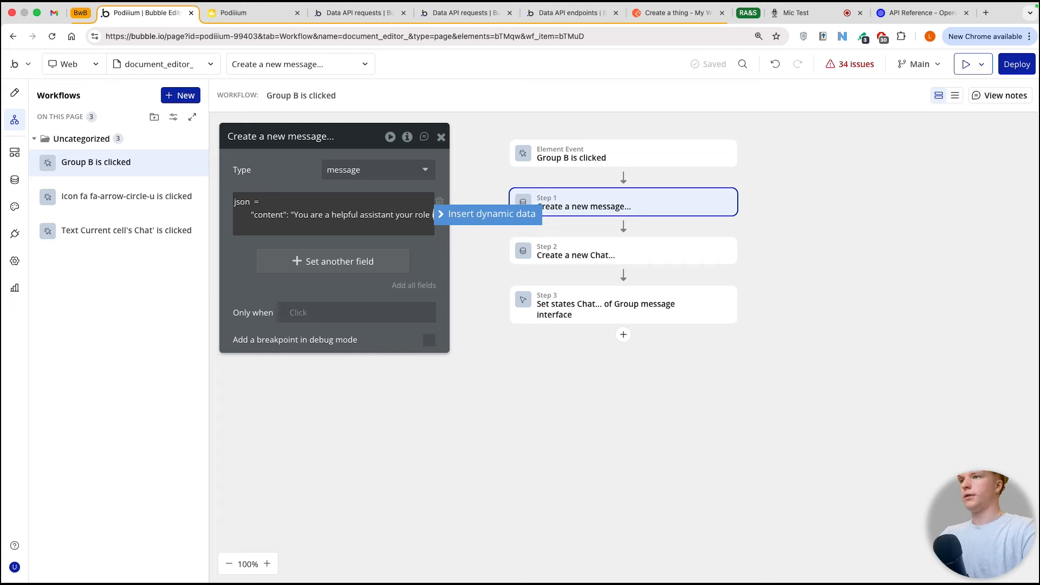
type("s to be a funny guy an")
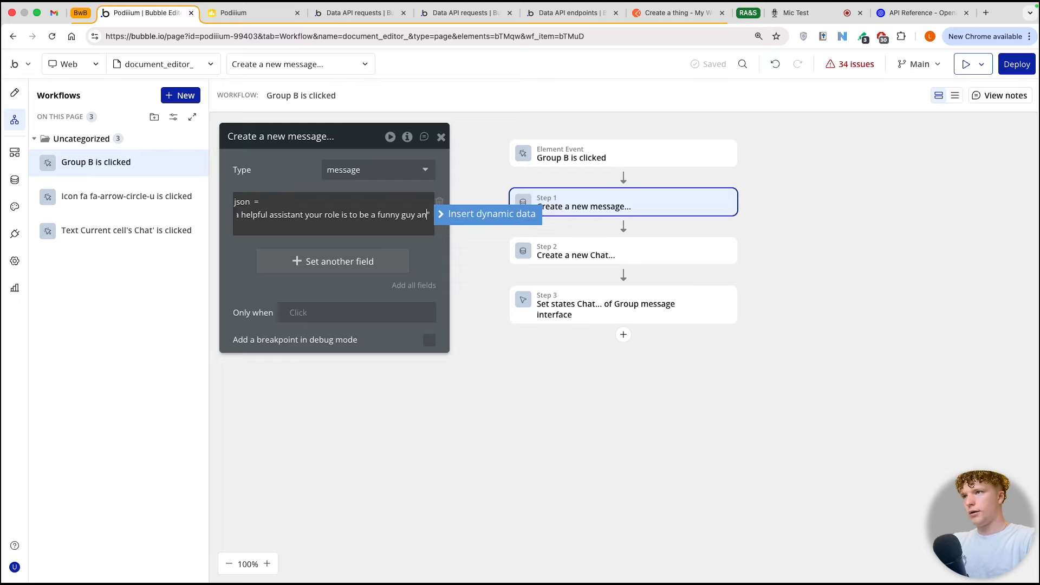
type("t above")
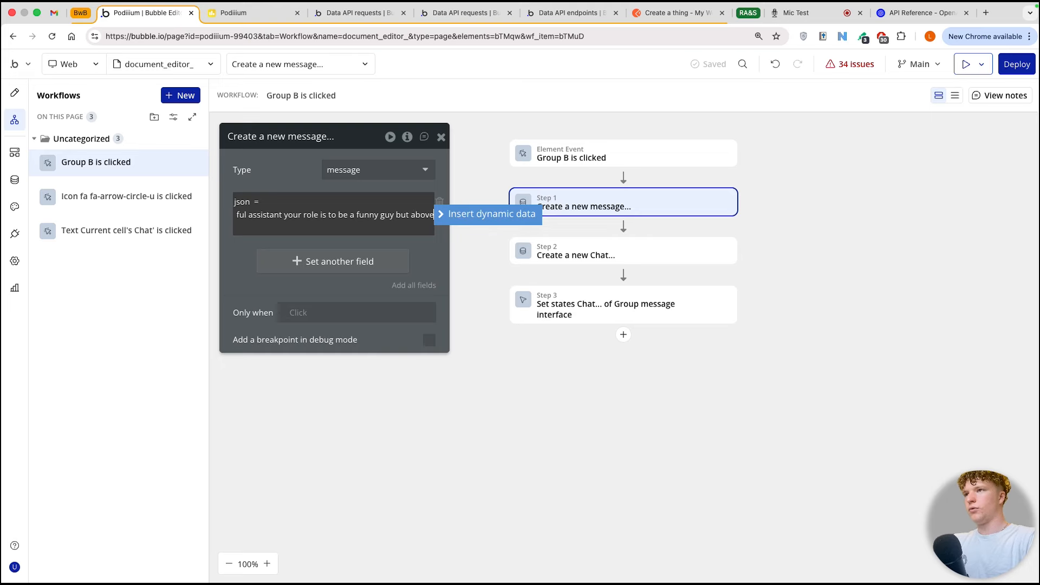
type("al all help the user")
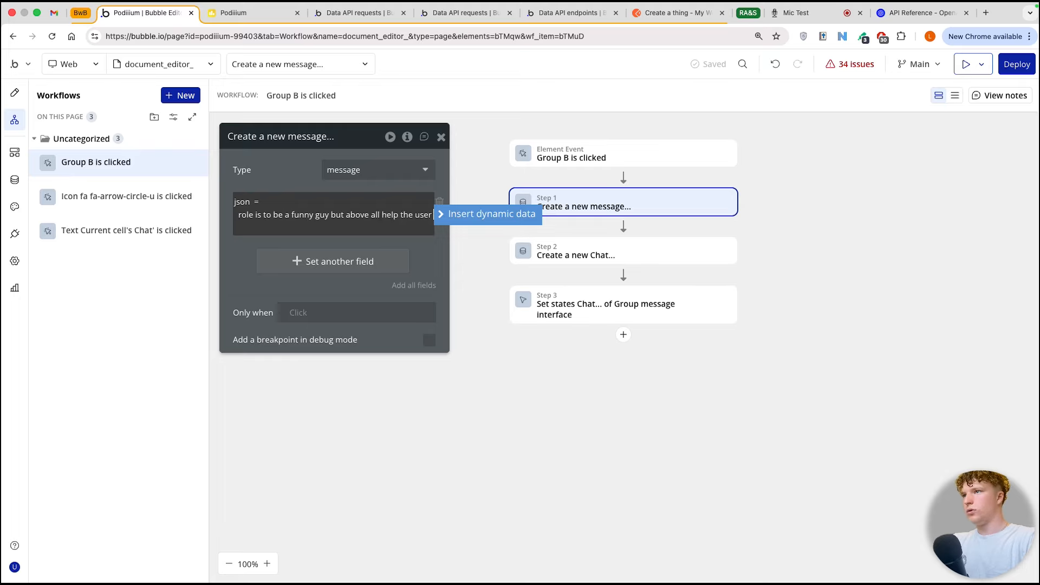
type(" make documents")
left_click(538, 205)
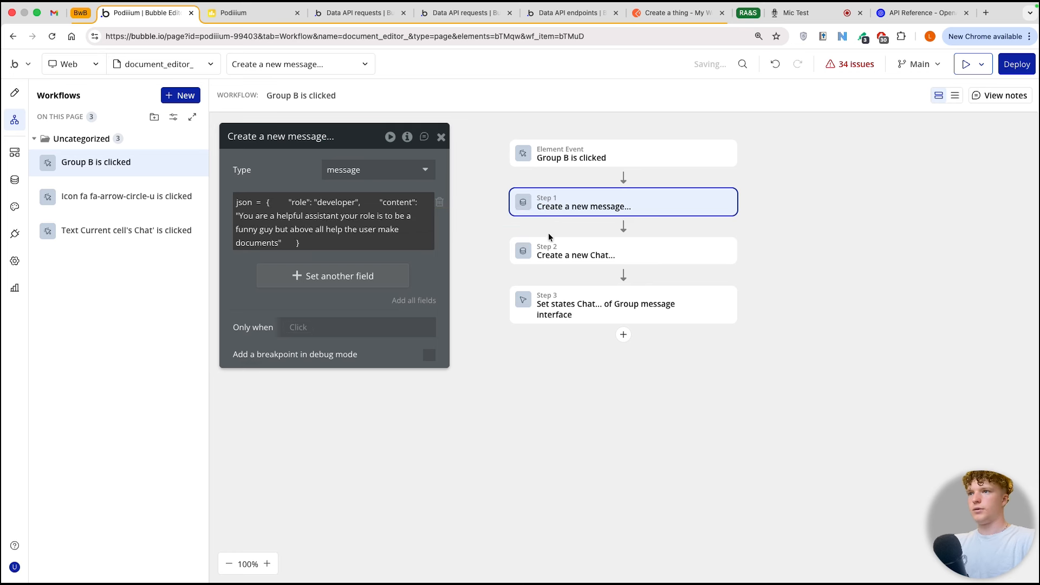
Step: Add Result of step 1 (Create a new message...) to the messages field in the Create a new Chat action
left_click(589, 249)
left_click(344, 253)
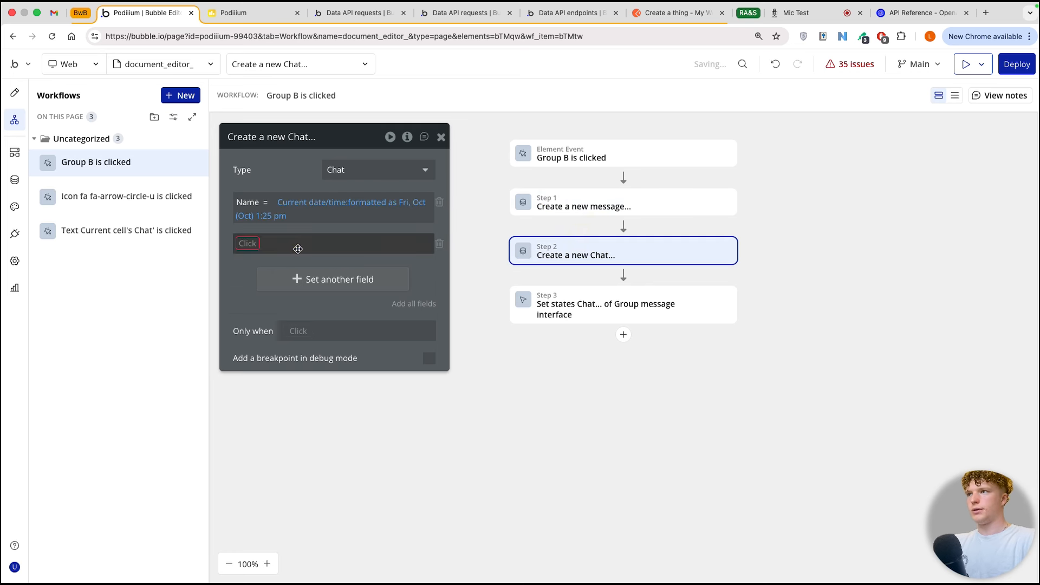
left_click(268, 262)
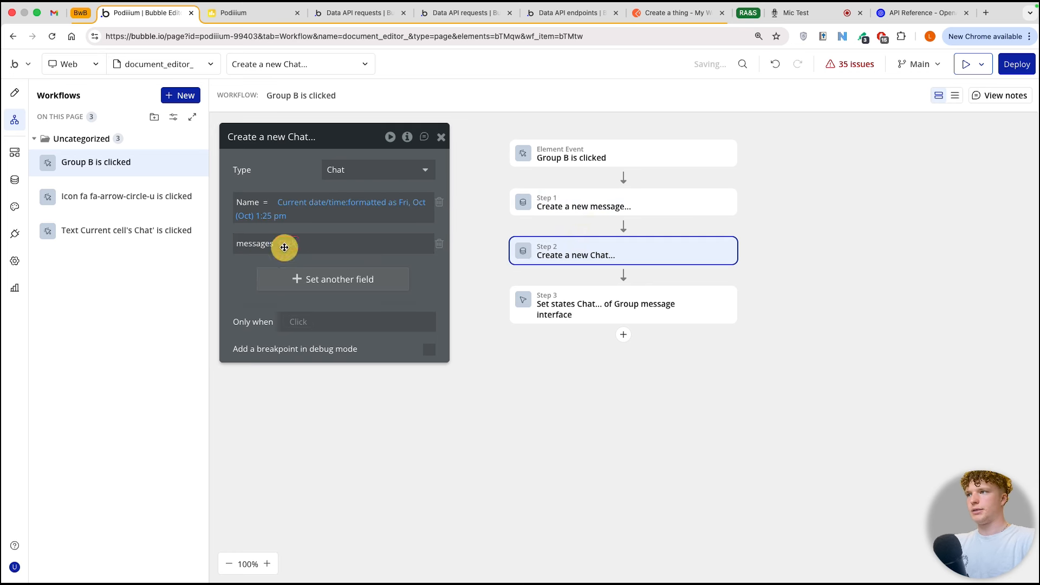
left_click(286, 243)
left_click(289, 259)
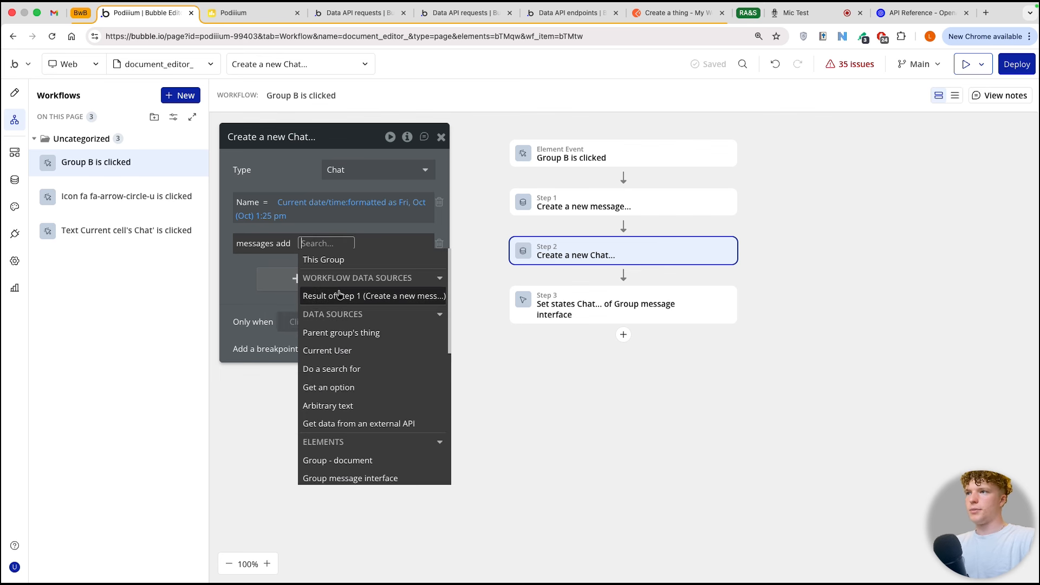
mouse_move(340, 294)
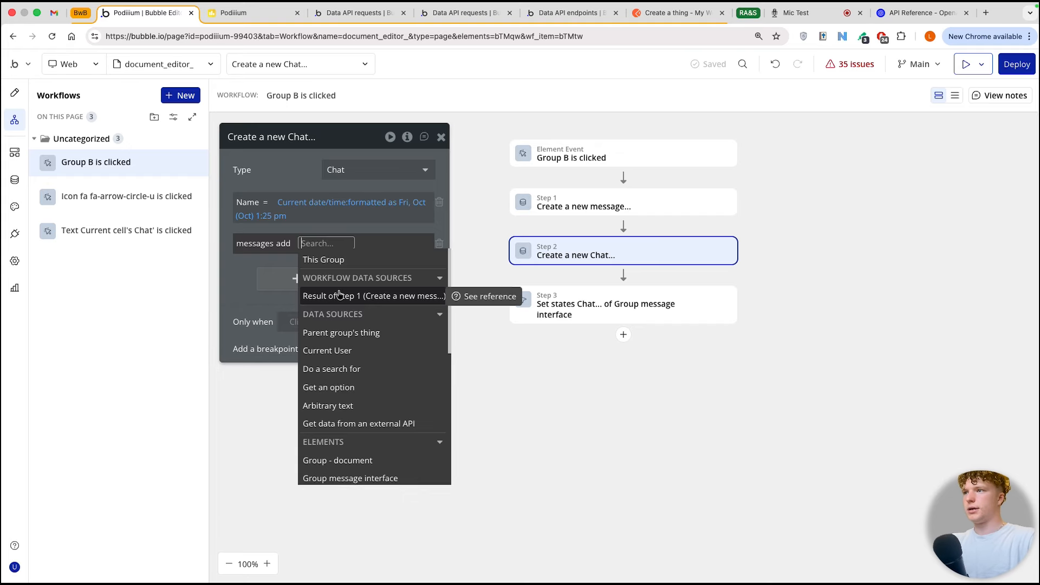
left_click(340, 294)
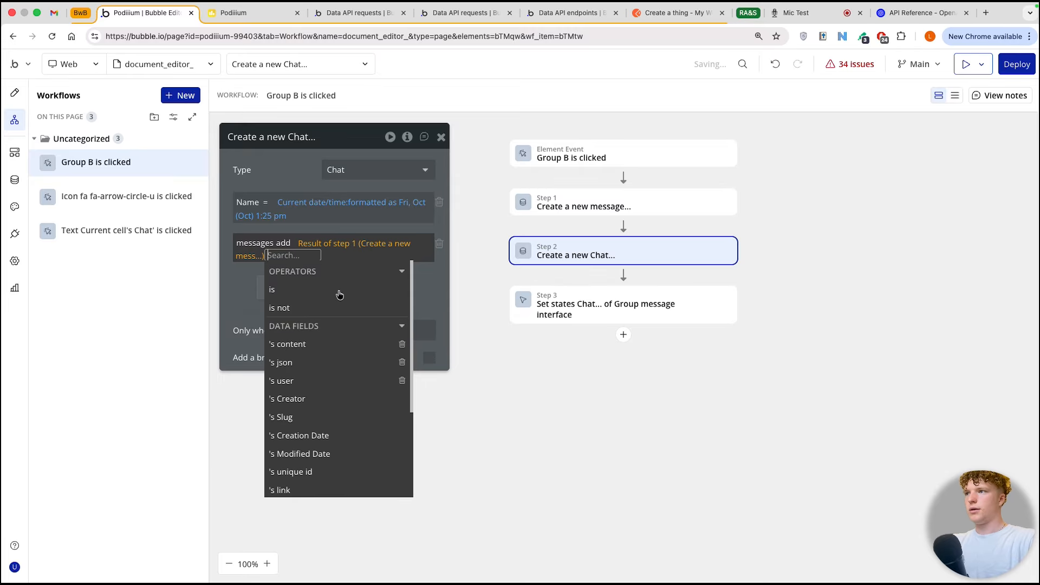
left_click(240, 281)
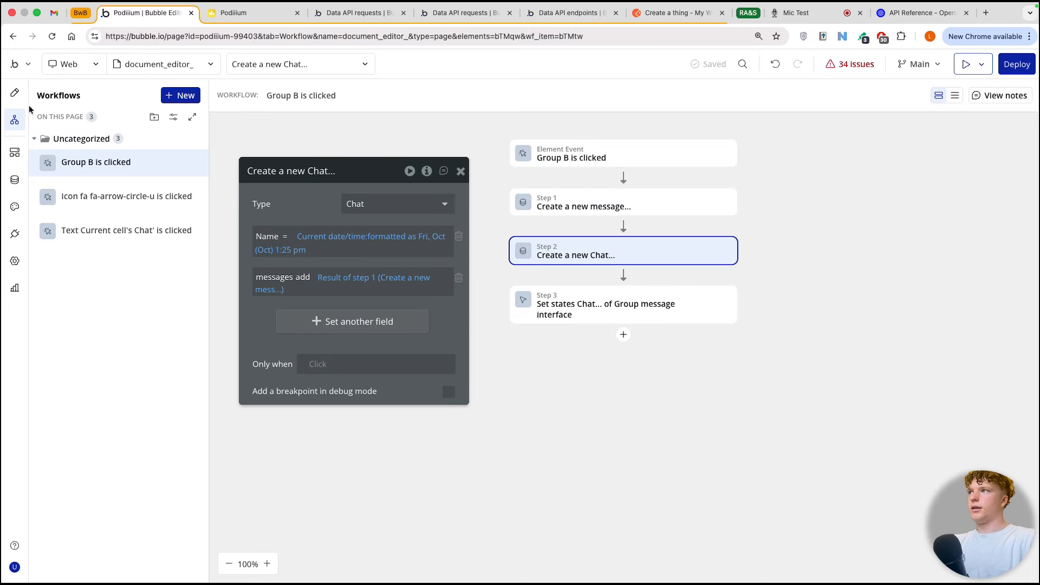
Step: Preview the refreshed page, create a new chat and send the message "hello"
left_click(963, 65)
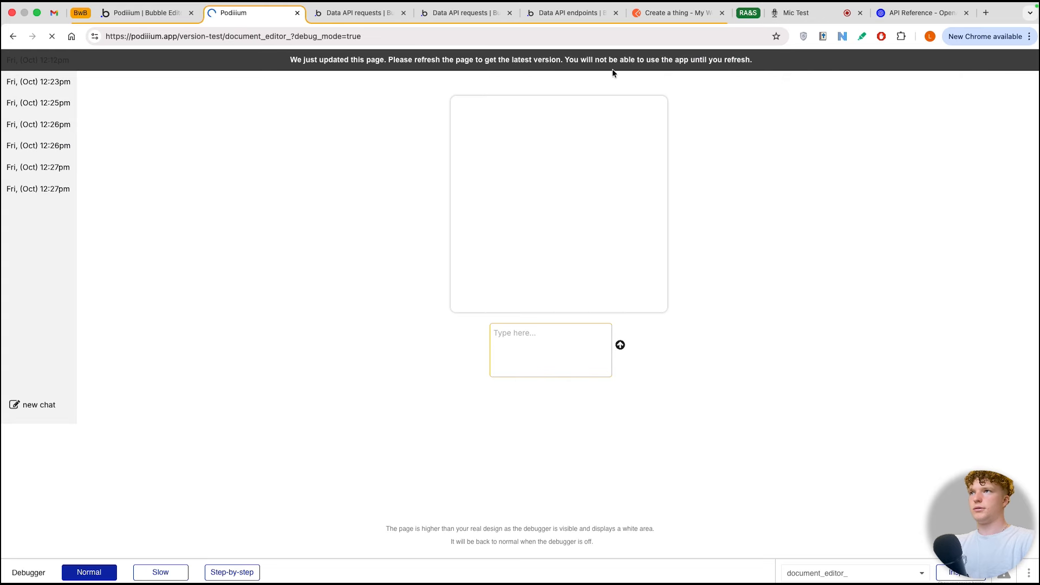
left_click(517, 59)
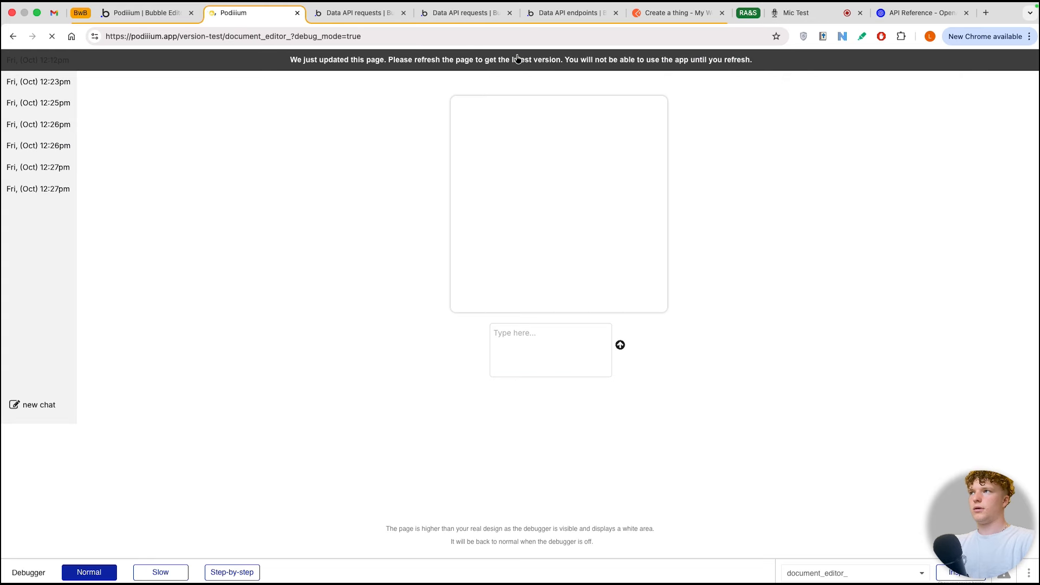
left_click(40, 406)
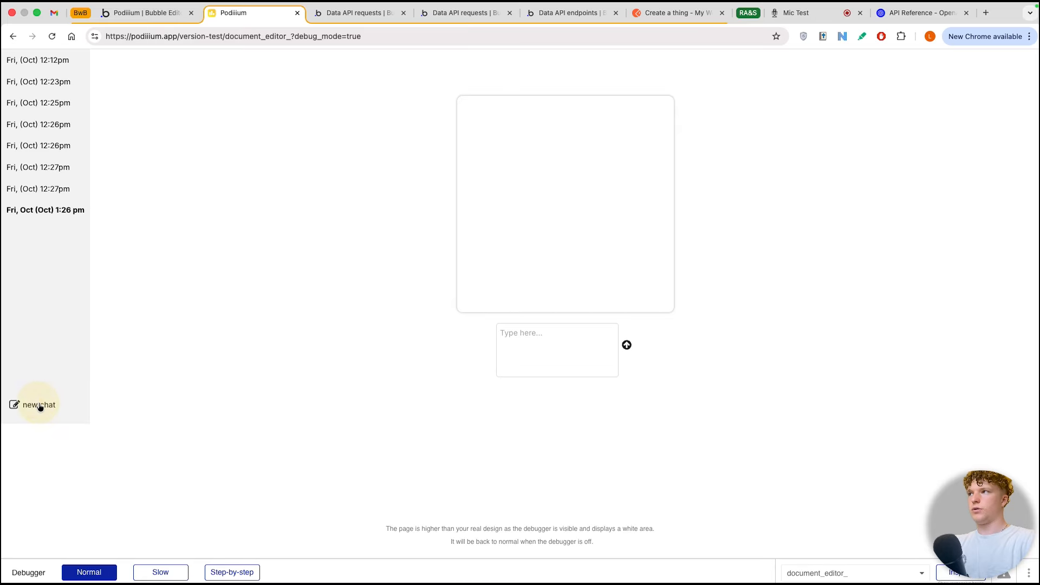
left_click(567, 355)
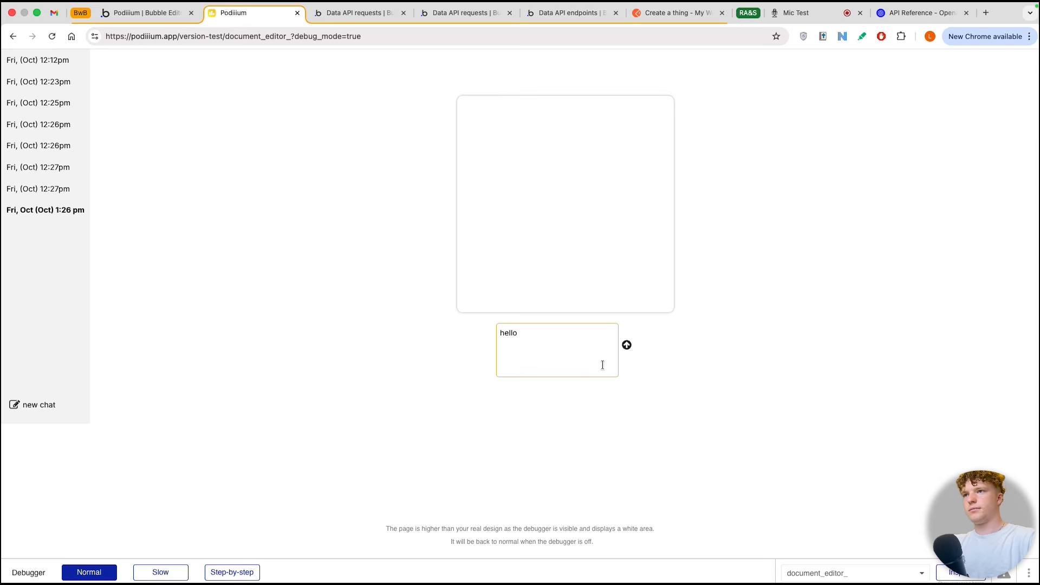
left_click(627, 345)
Step: Run the send workflow again step by step in the debugger and examine the content of the assistant's new message
left_click(231, 571)
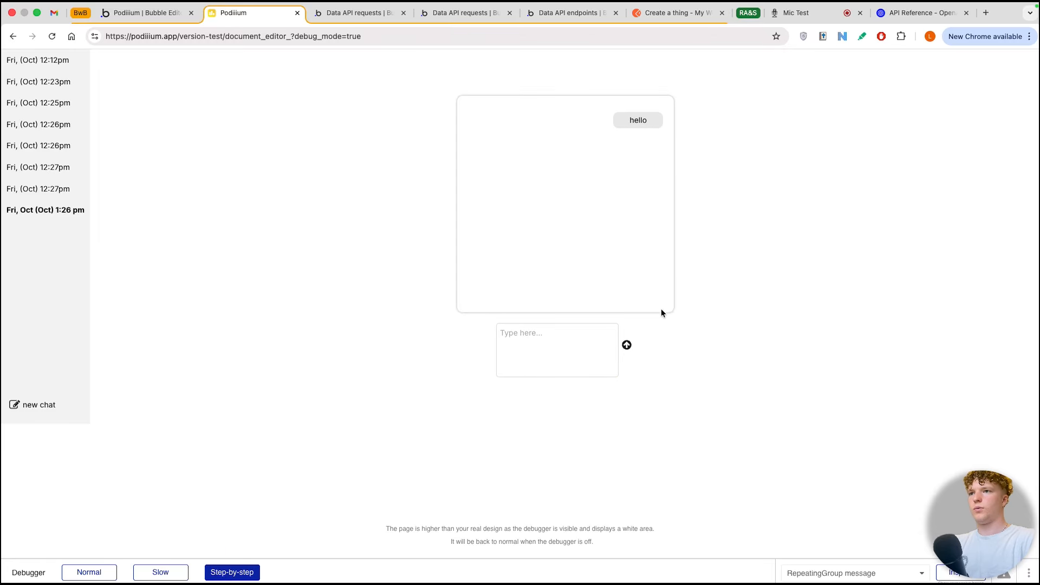
left_click(626, 345)
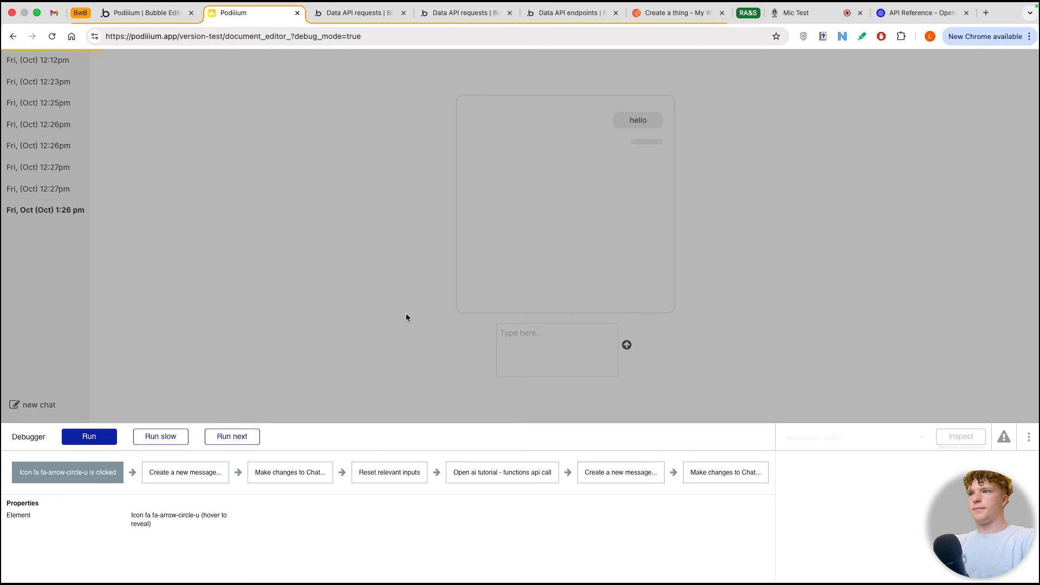
left_click(244, 438)
left_click(232, 436)
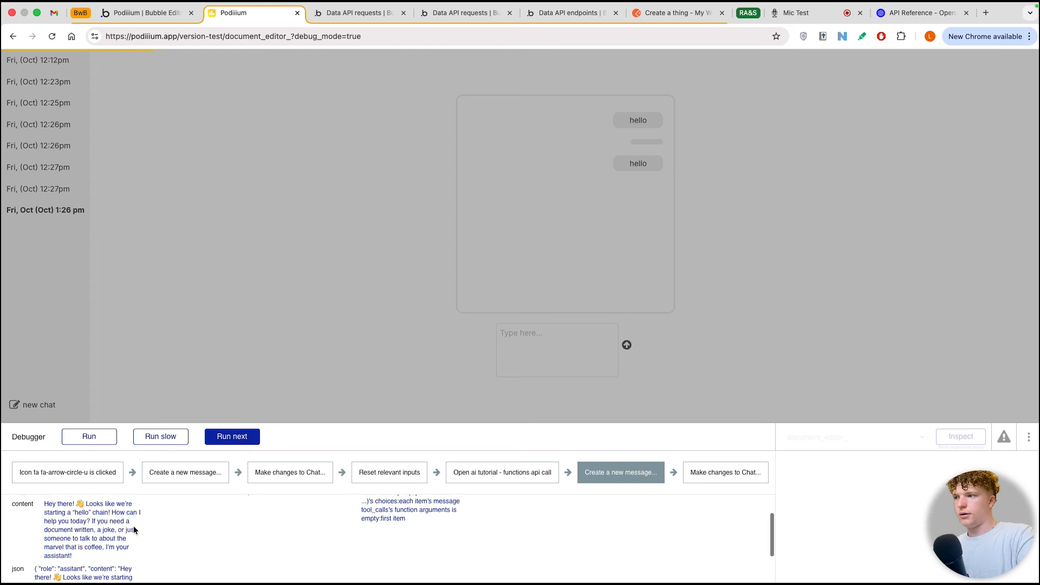
triple_click(133, 525)
scroll(52, 534, "up", 1)
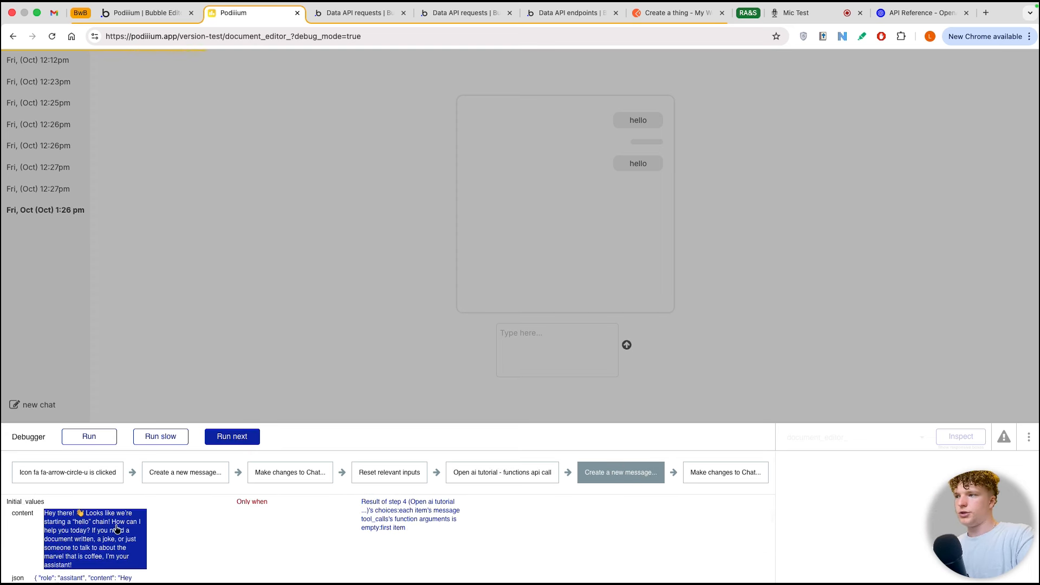
Step: Examine the Only when condition of the assistant's Create a new message action in the debugger and run the rest of the workflow
left_click(208, 496)
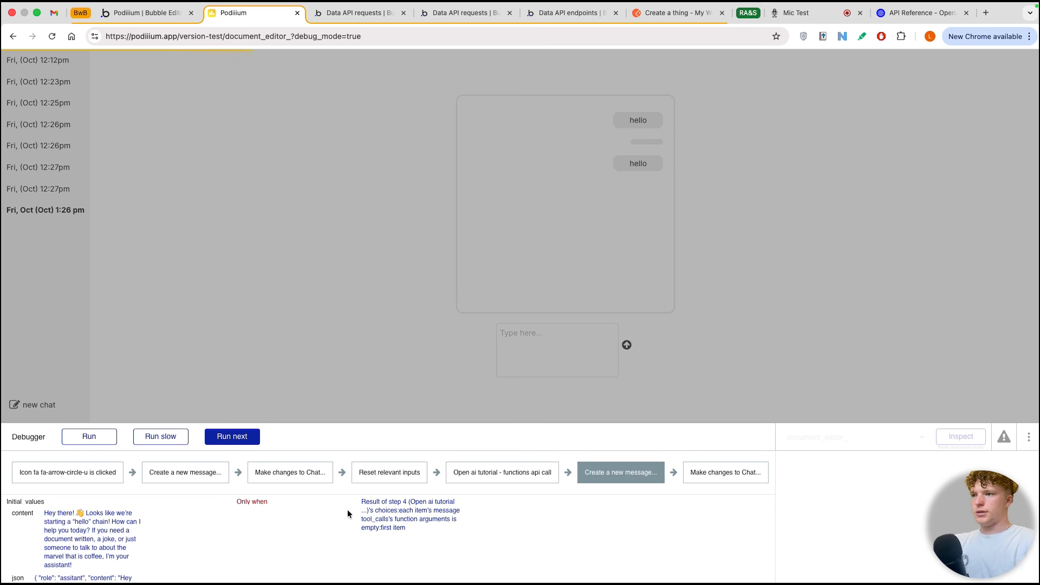
triple_click(419, 505)
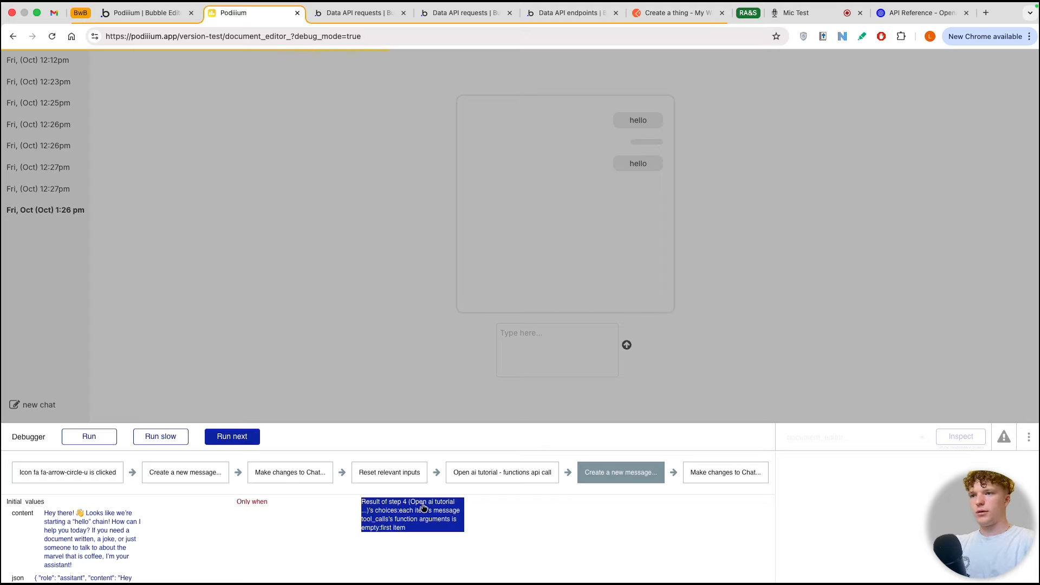
left_click(83, 441)
Step: In the Bubble editor, set step 5's Only when condition to Result of step 4's choices:each item's message content is not empty:first item
left_click(140, 20)
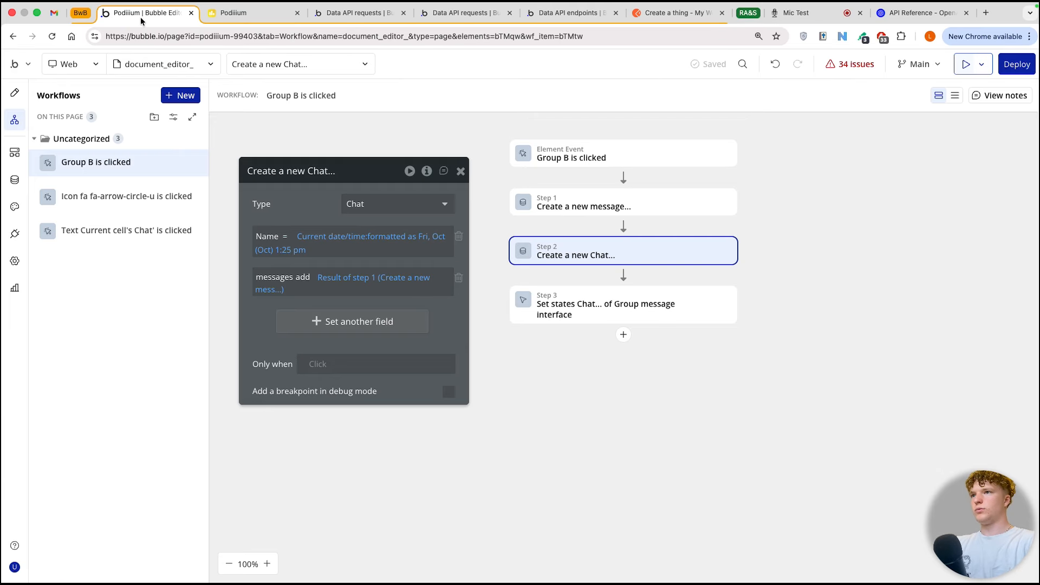
left_click(126, 196)
left_click(574, 401)
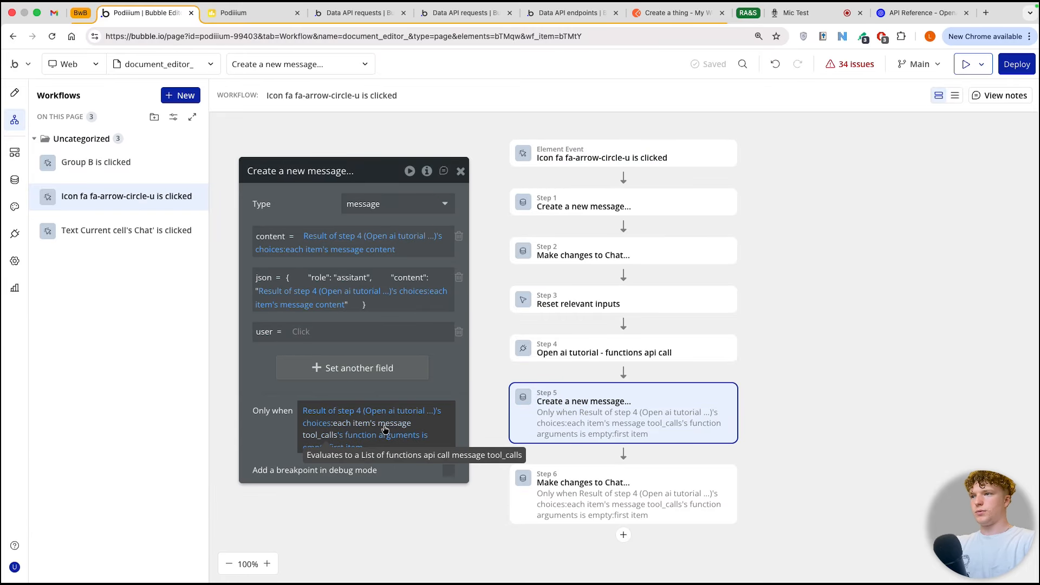
left_click(371, 441)
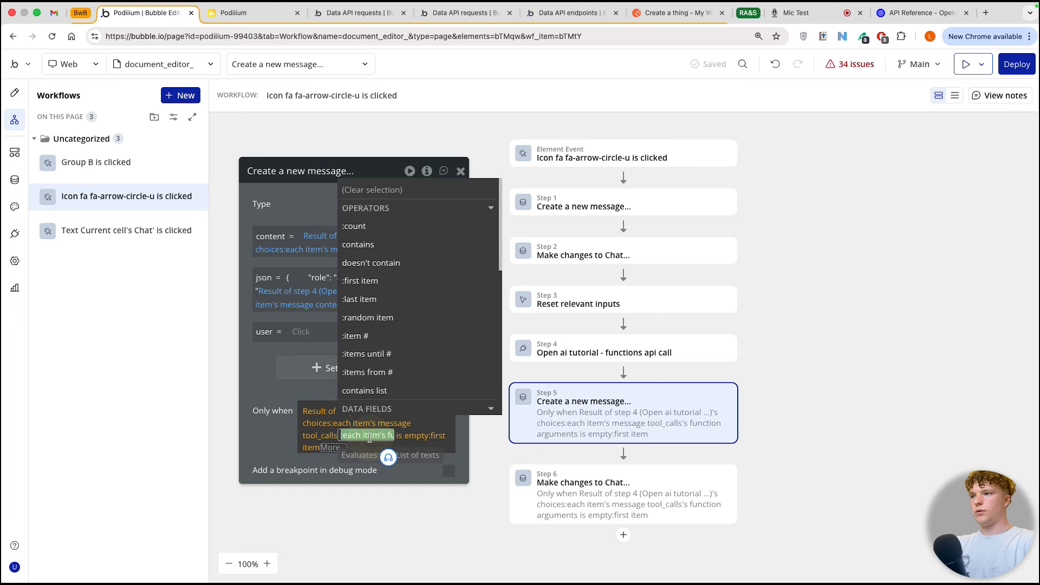
scroll(397, 333, "down", 3)
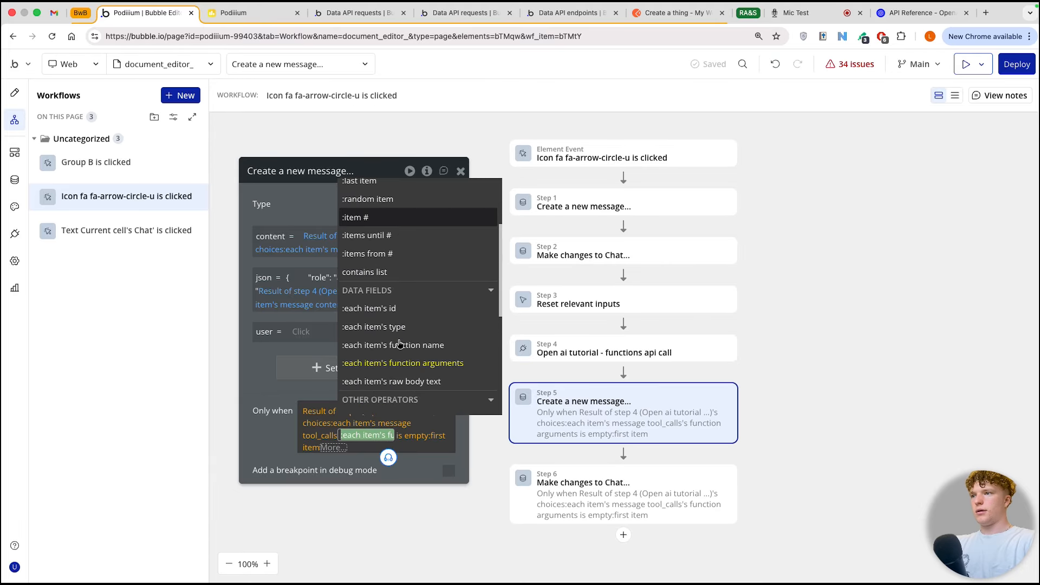
scroll(417, 334, "down", 2)
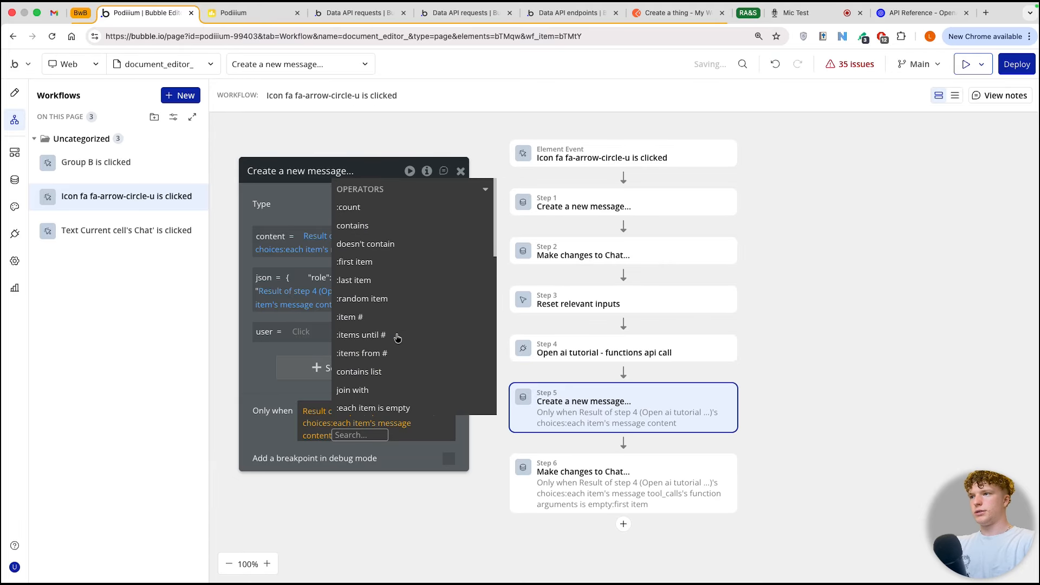
scroll(400, 394, "down", 1)
left_click(400, 394)
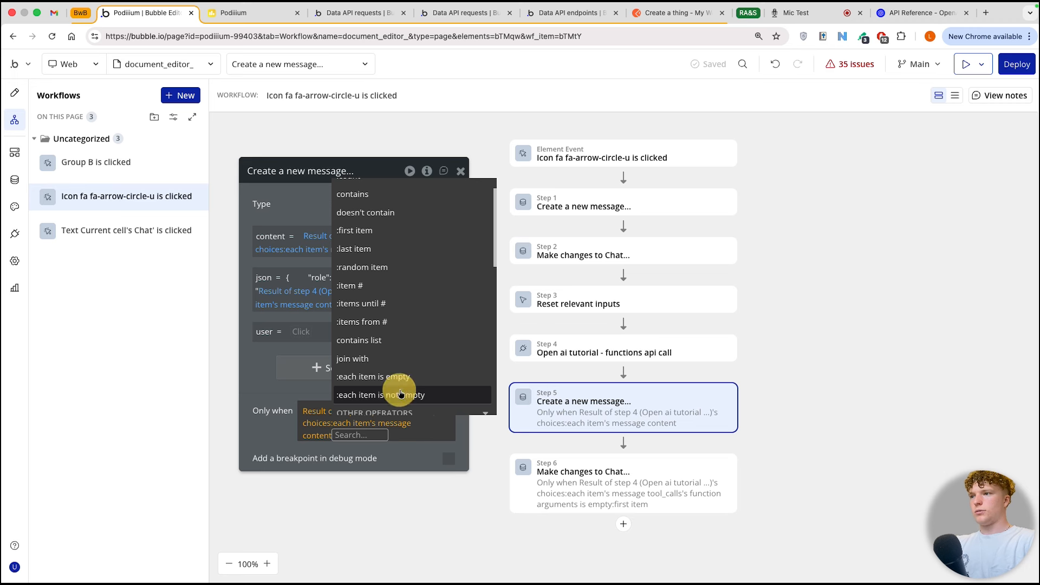
left_click(282, 393)
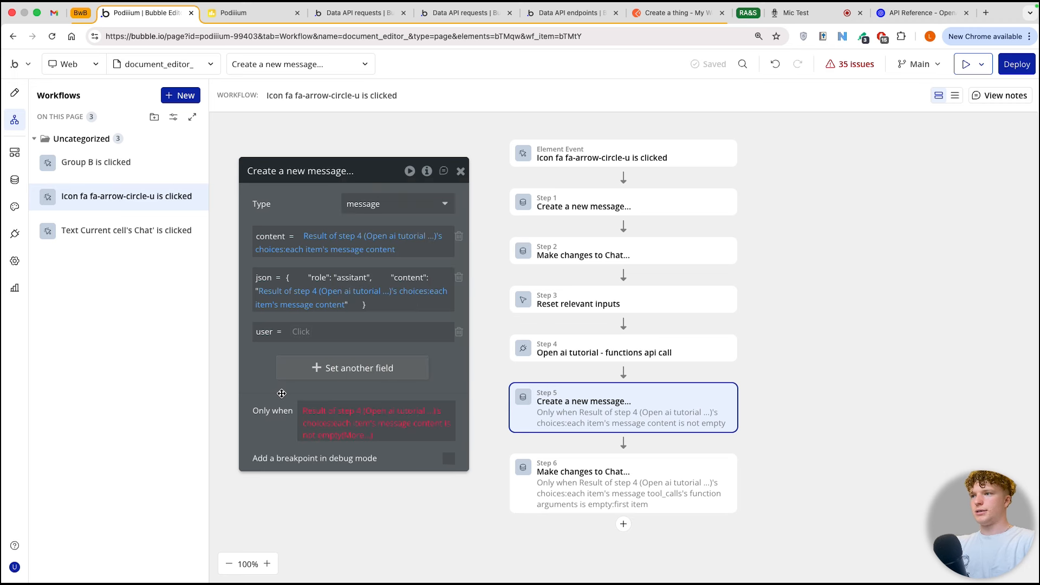
left_click(347, 438)
left_click(382, 262)
Step: Copy step 5's Only when expression and paste it over the condition of step 6 (Make changes to Chat...)
left_click(278, 411)
right_click(317, 347)
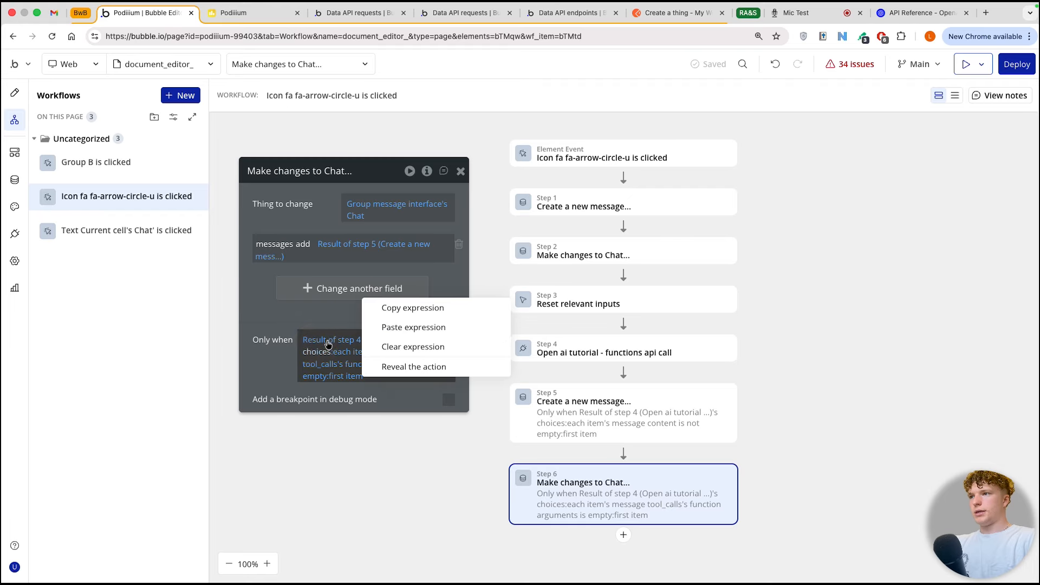
left_click(398, 326)
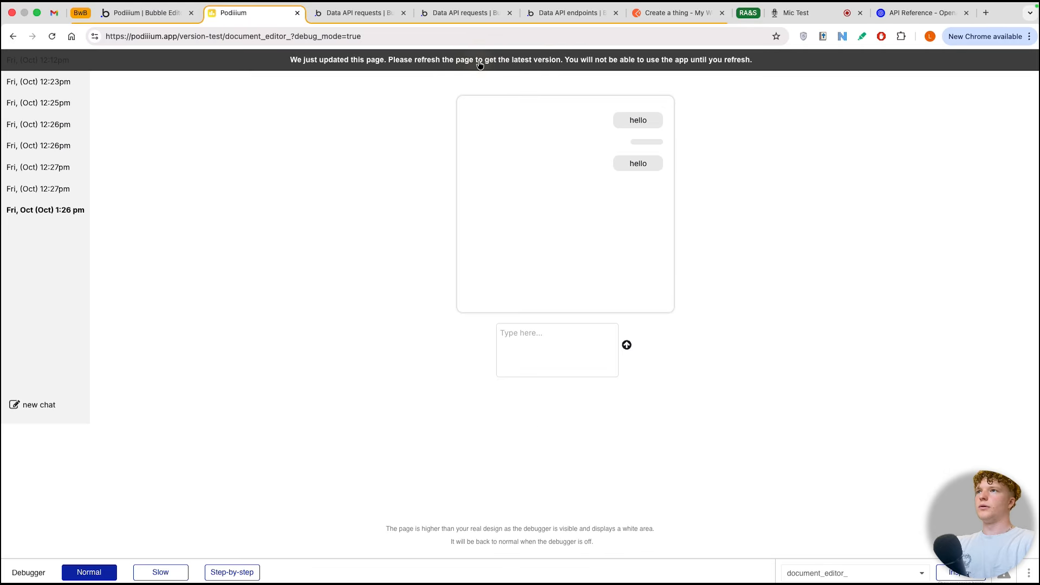
Step: Refresh the preview, create a new chat, send "hello" with step-by-step debugging, run the workflow and read the assistant's reply
left_click(479, 64)
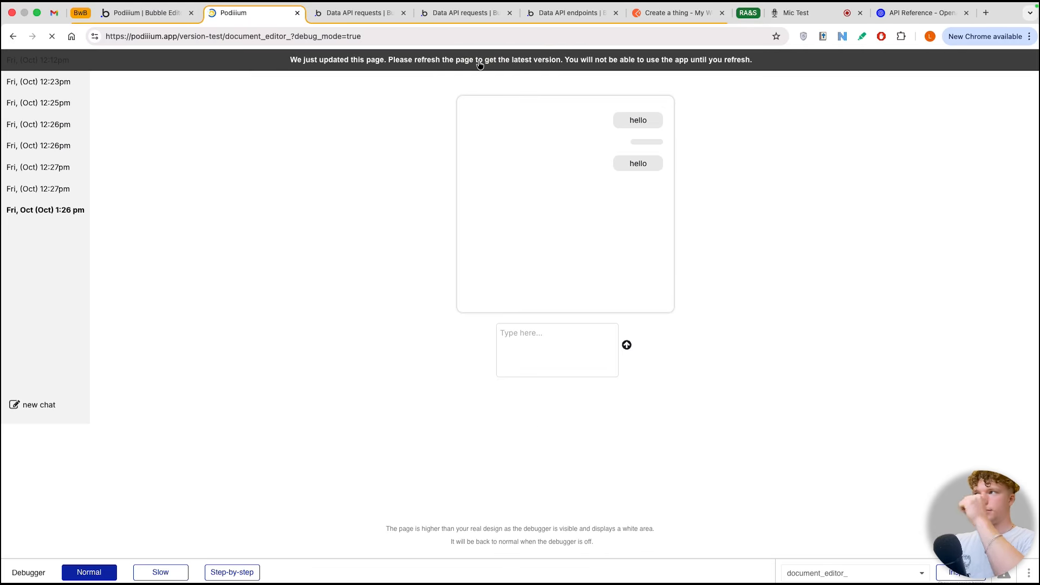
left_click(546, 343)
type("hello")
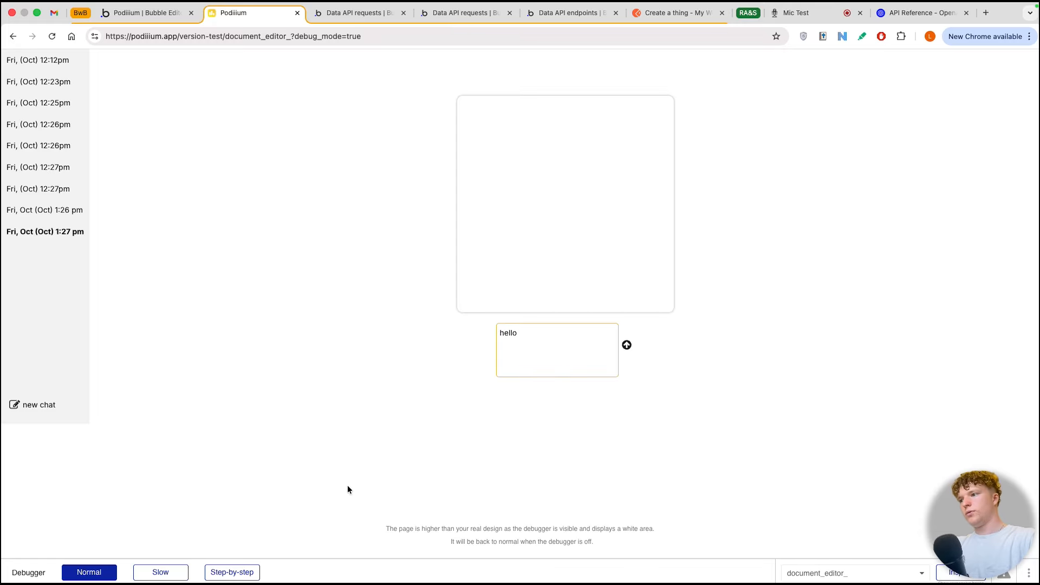
left_click(232, 572)
left_click(626, 345)
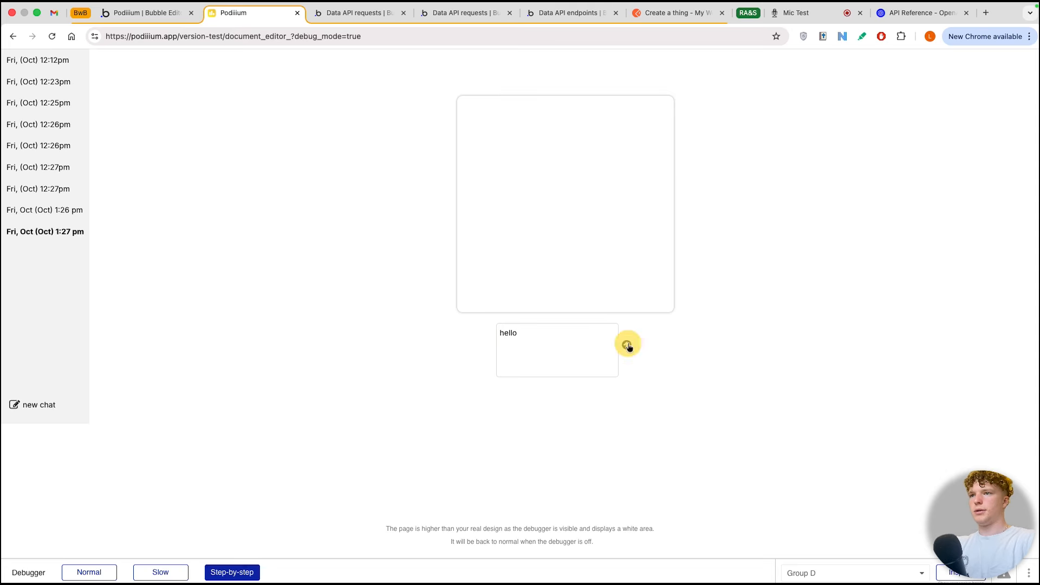
left_click(103, 435)
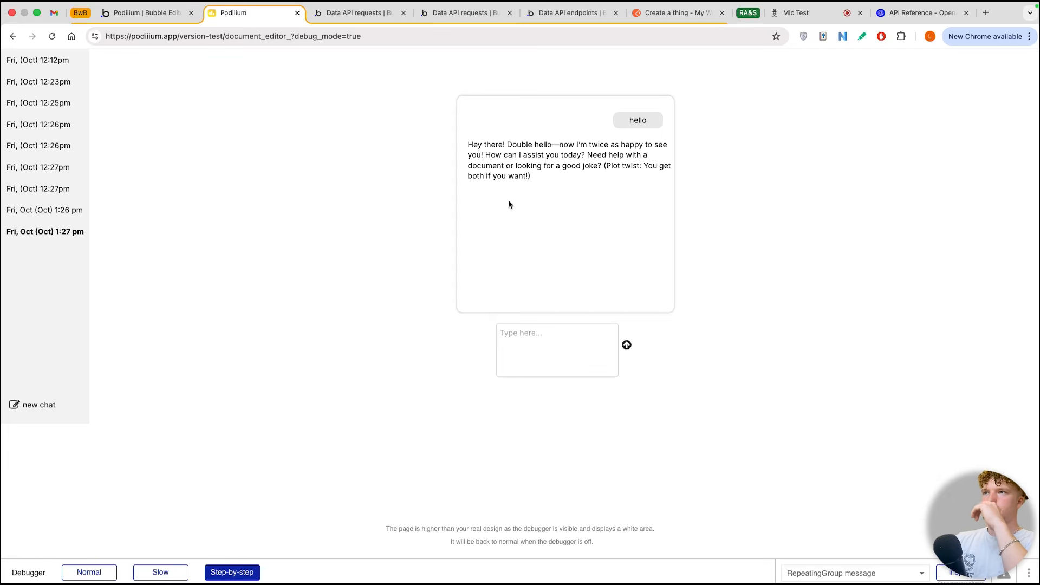
left_click_drag(579, 165, 557, 162)
mouse_move(468, 145)
left_mouse_down()
mouse_move(505, 148)
mouse_move(501, 155)
left_mouse_up()
left_click(538, 165)
left_click(476, 167)
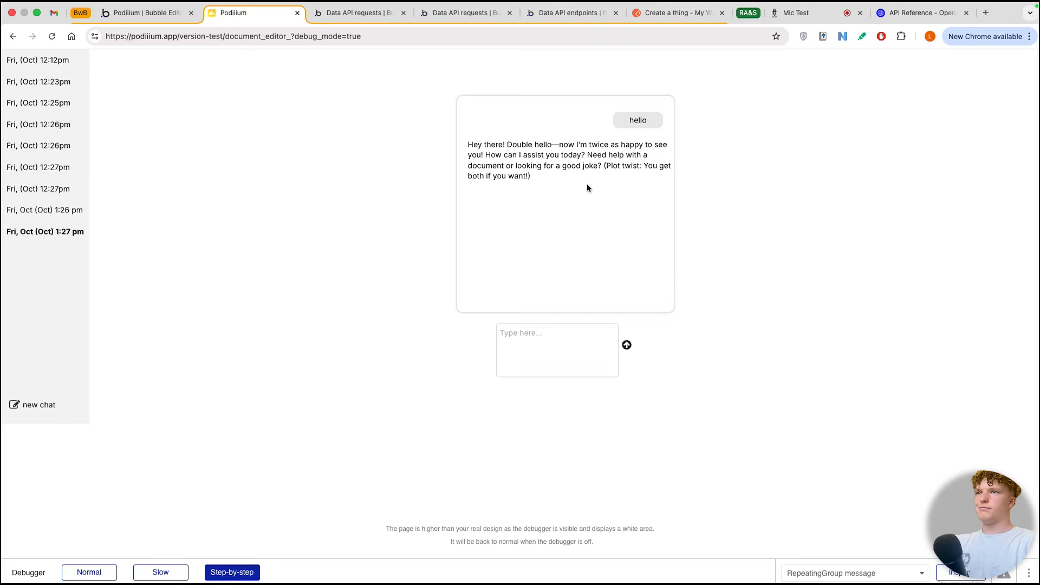
Step: Set the fixed width of RepeatingGroup message to 600 px in the page design
left_click(156, 17)
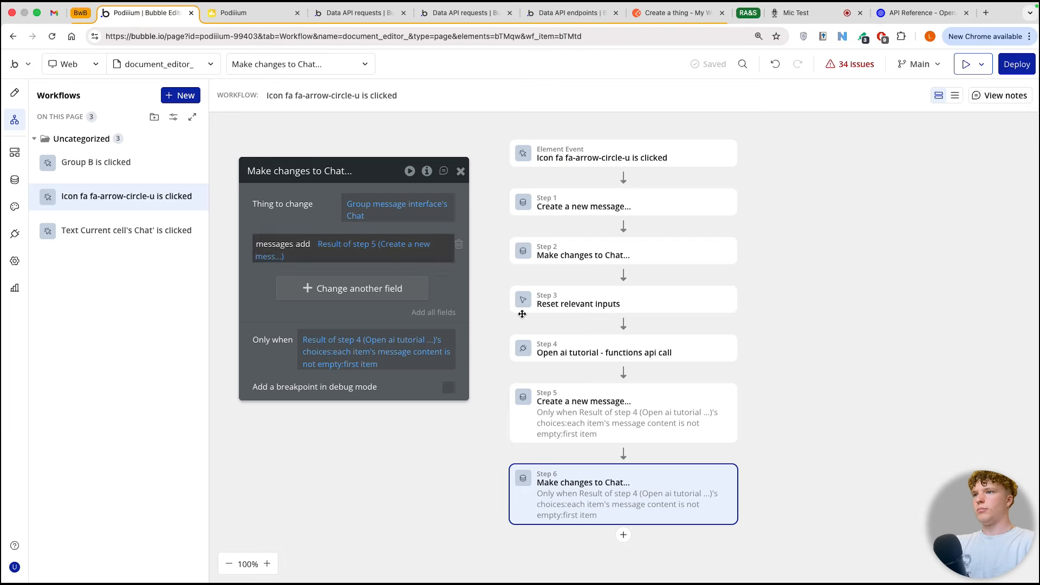
left_click(13, 90)
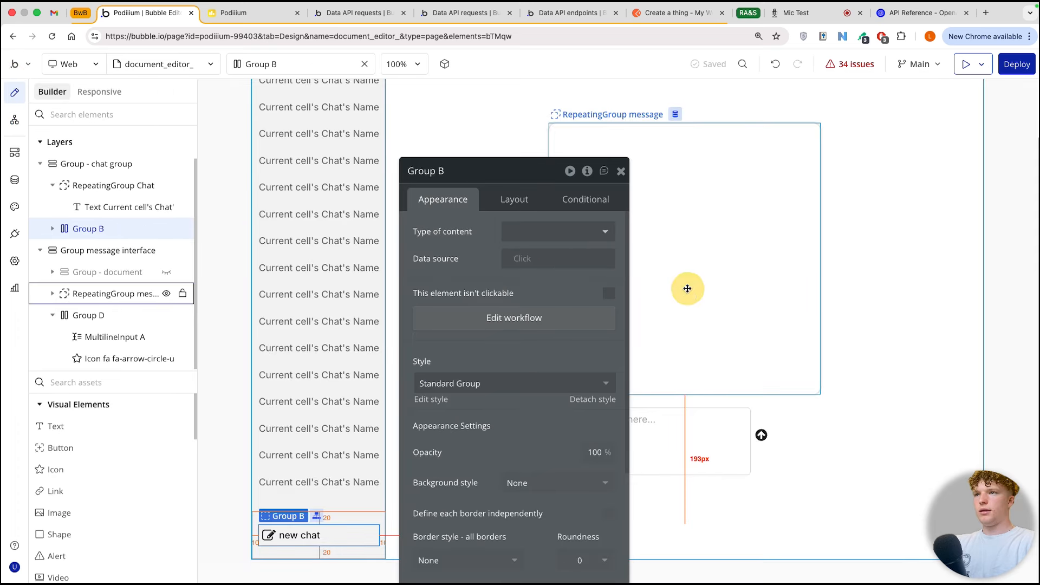
left_click(513, 199)
type("6")
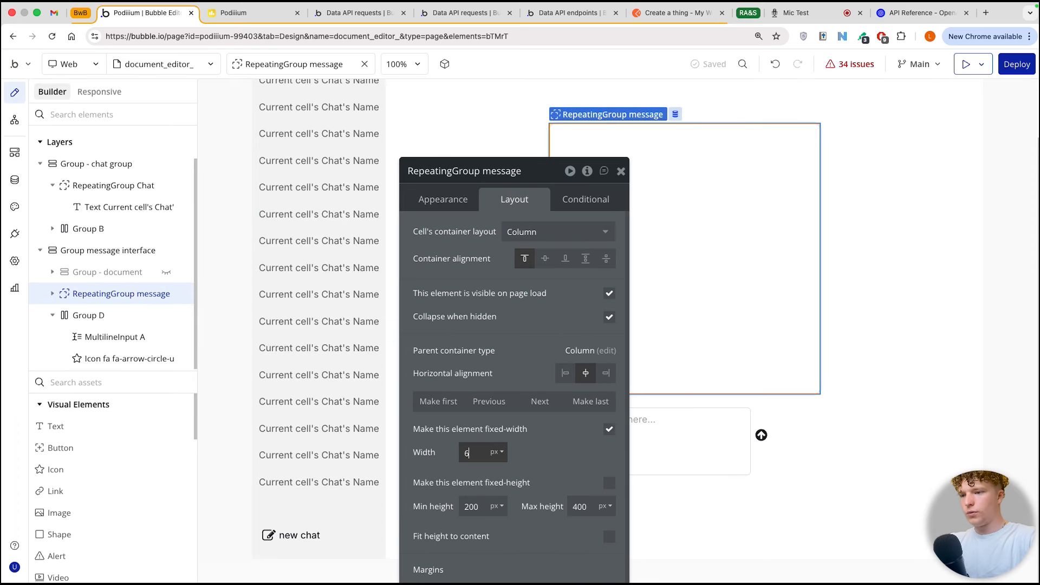
type("00")
key("Escape")
Step: Refresh the preview, reopen the 1:27 pm chat and send "what was the first message in this chat ?" with normal debugging
left_click(261, 13)
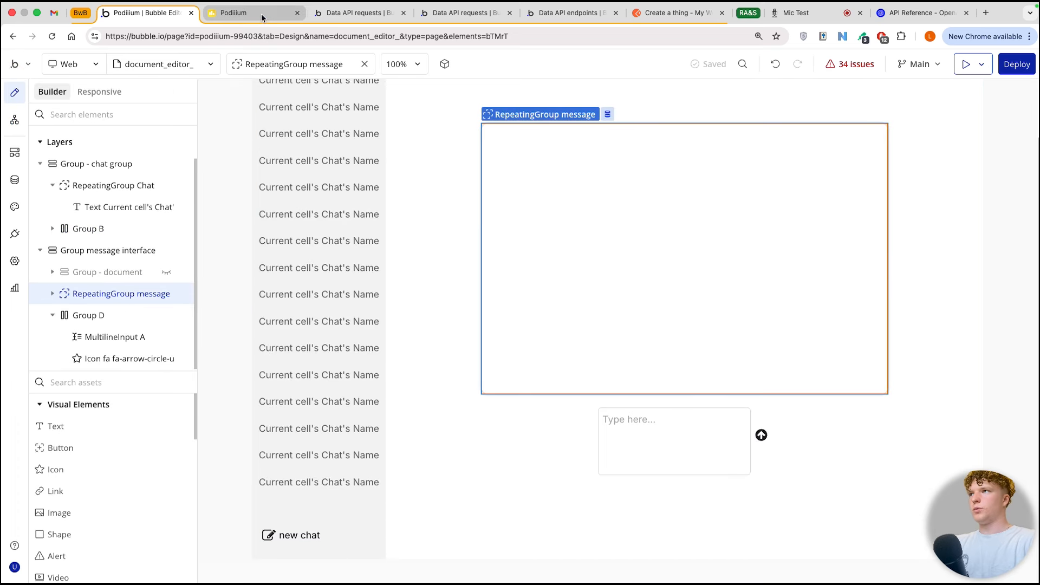
left_click(455, 63)
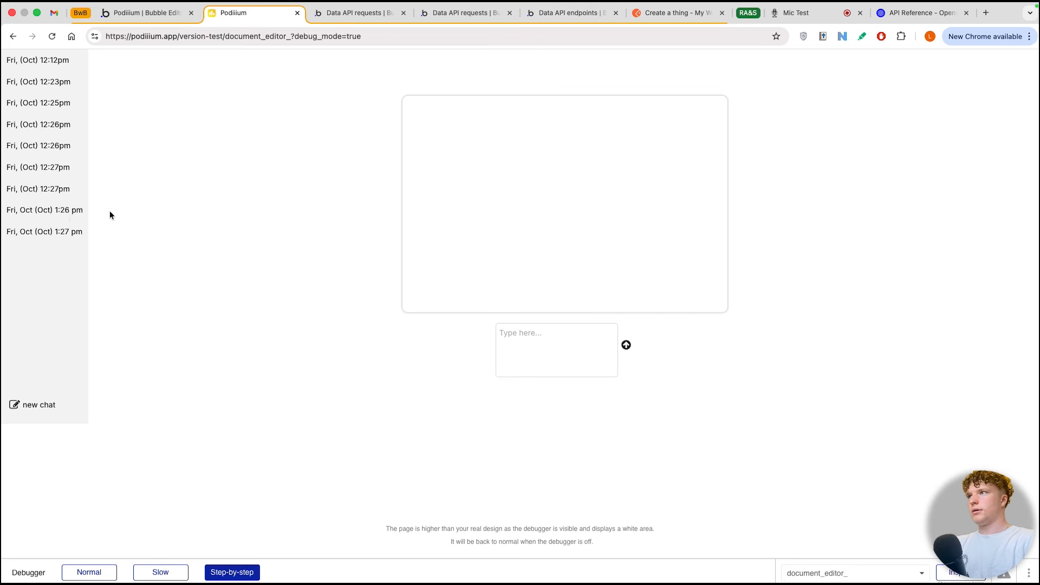
left_click(44, 234)
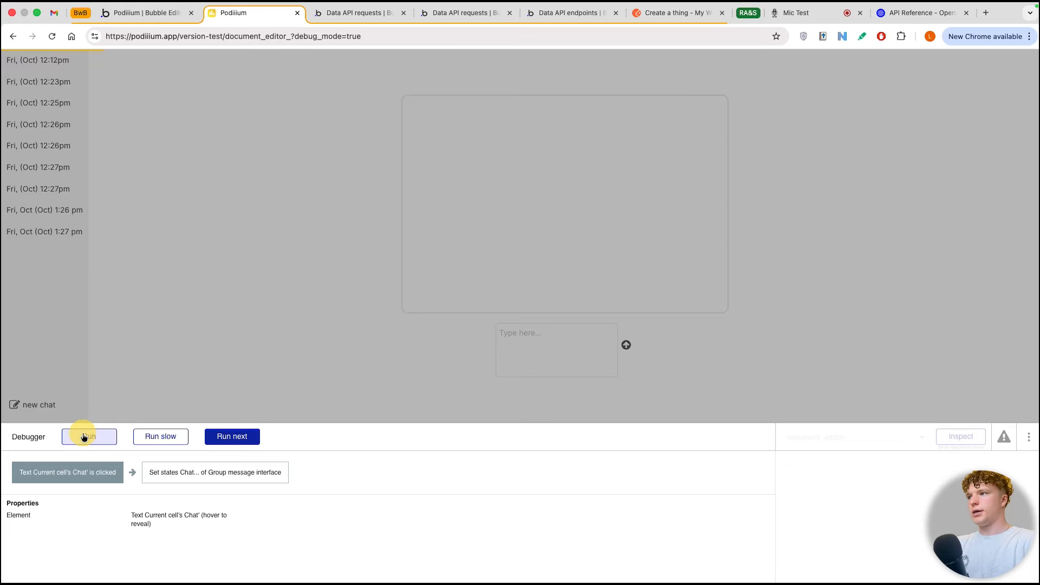
left_click(83, 434)
left_click(539, 351)
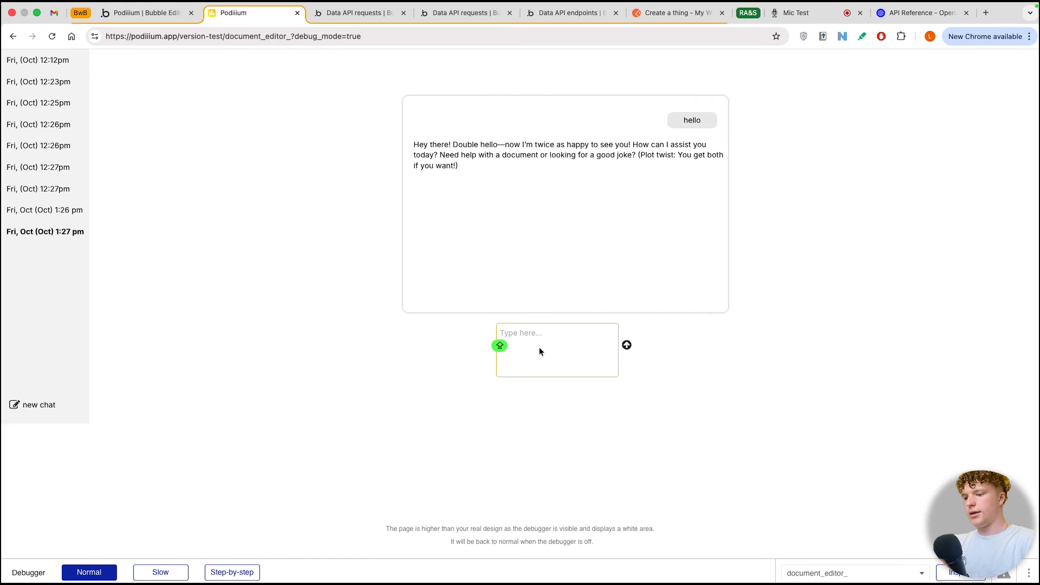
type("what was the first message in this chat ?")
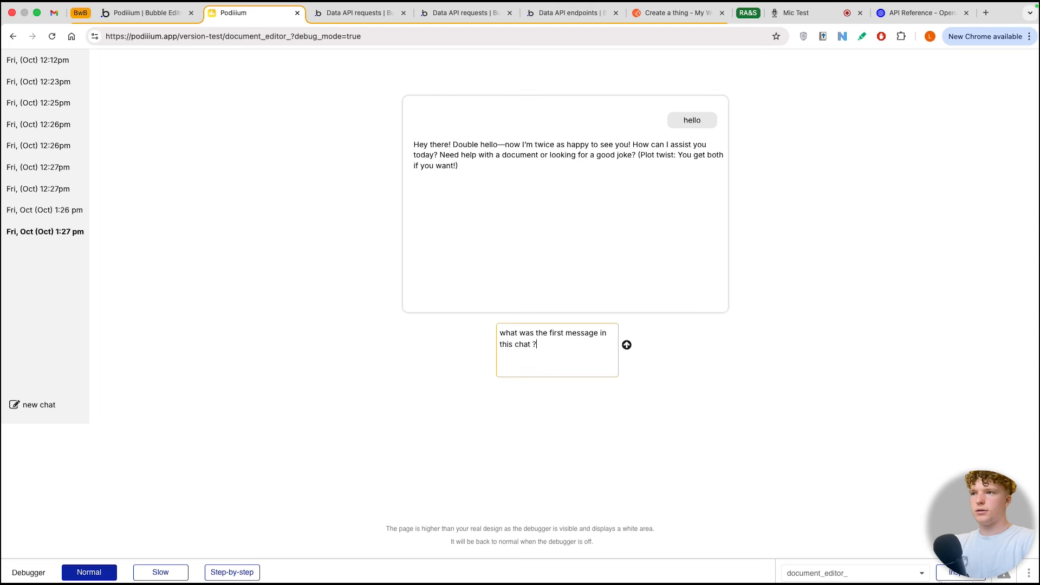
left_click(626, 345)
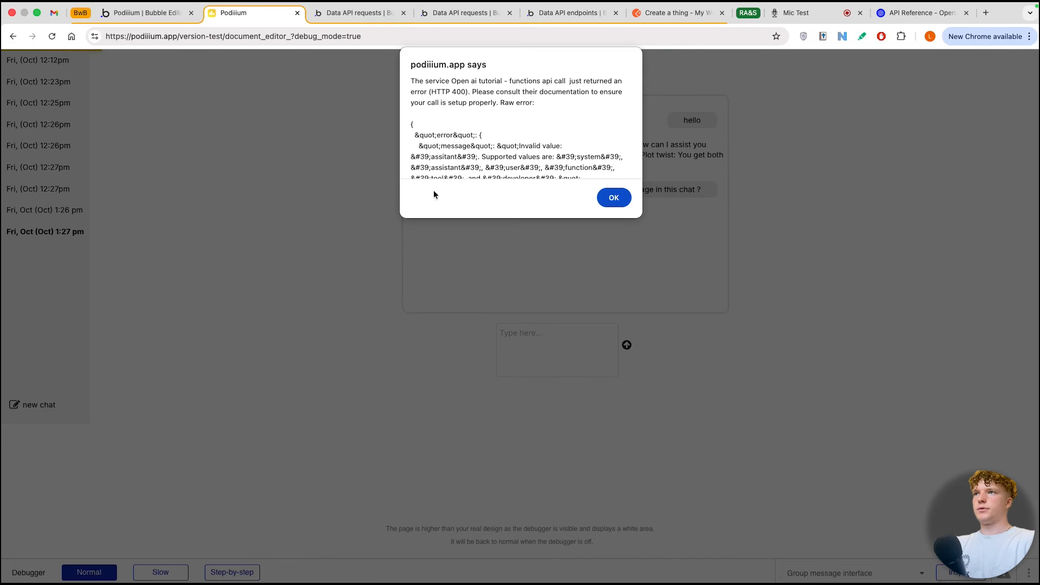
Step: Examine the raw error returned by the Open ai tutorial - functions api call and dismiss the alert
scroll(495, 131, "down", 3)
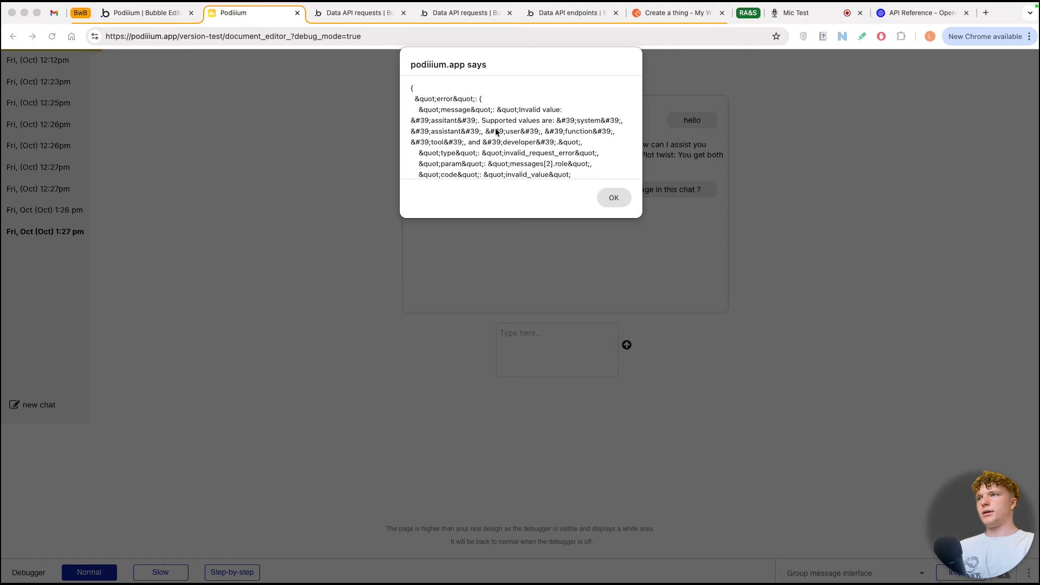
scroll(476, 142, "up", 2)
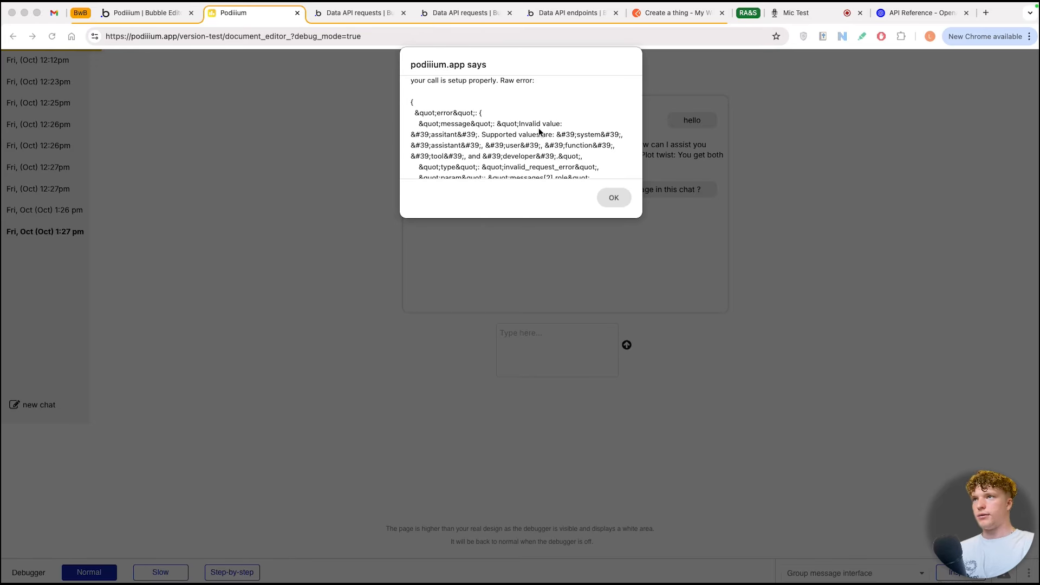
left_click(447, 145)
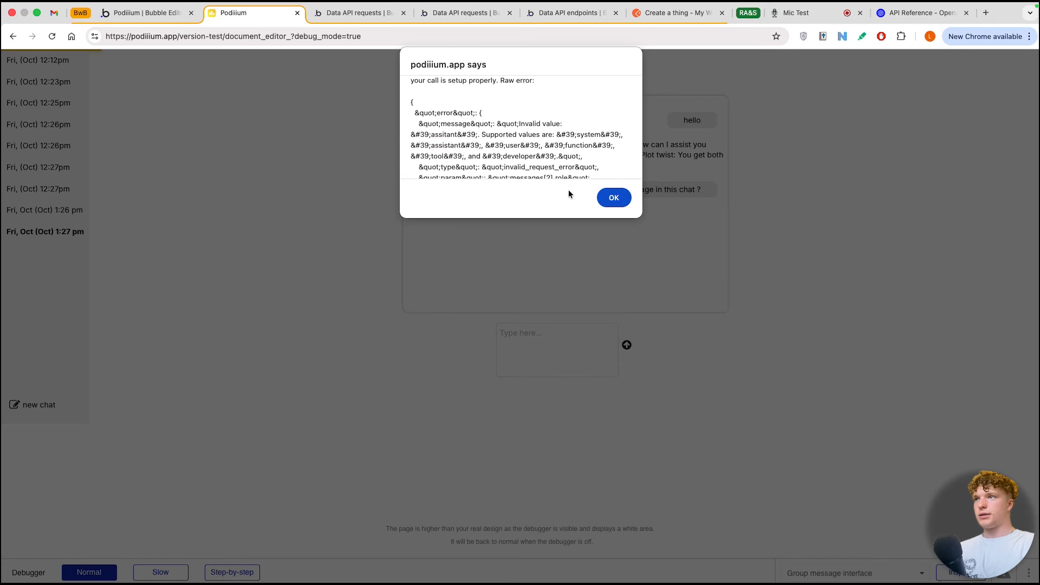
left_click(610, 199)
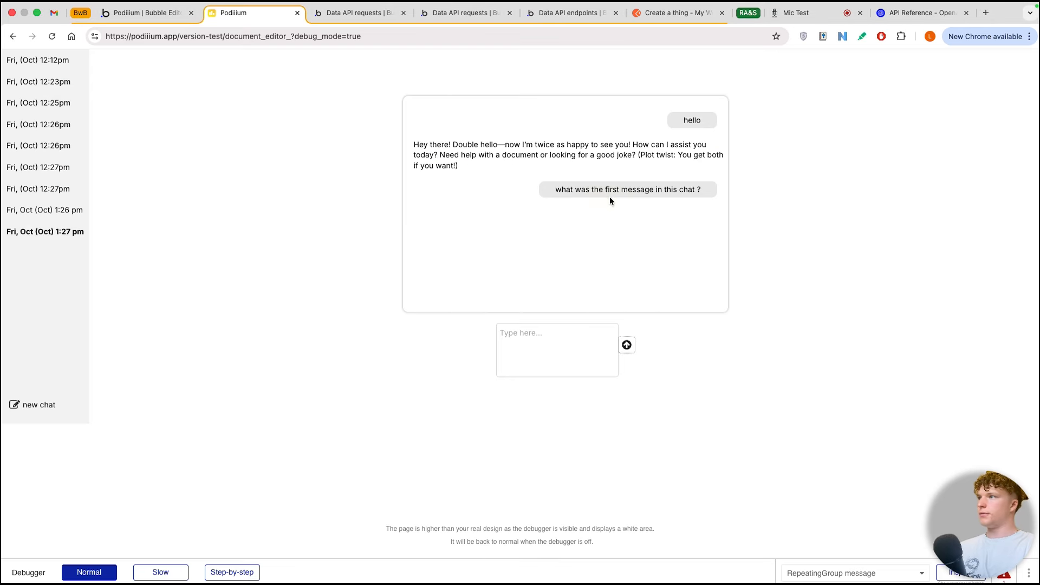
Step: Correct the role value in the json field of step 5 (Create a new message...) to "assistant"
left_click(142, 13)
left_click(15, 233)
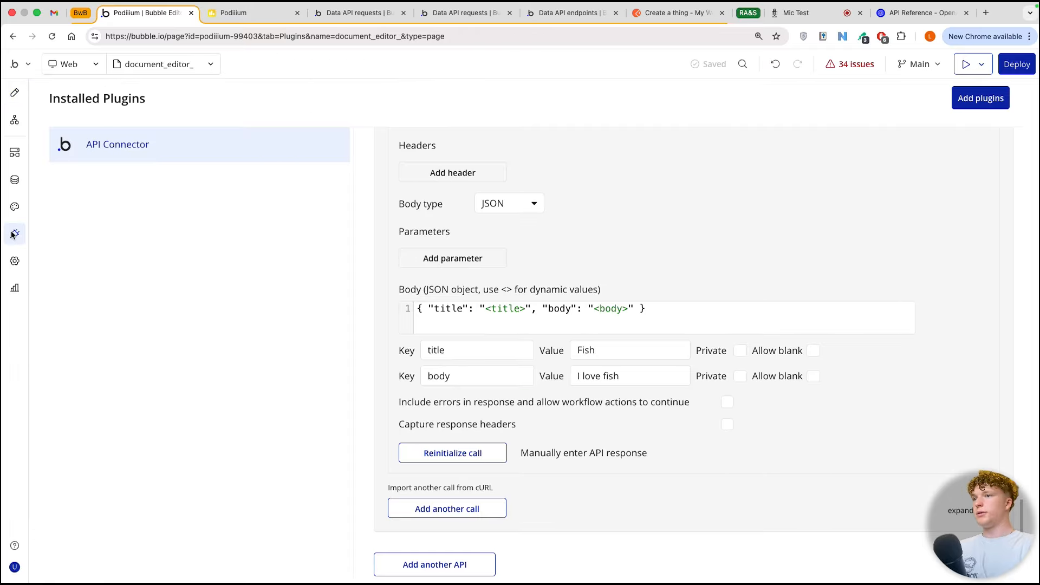
scroll(516, 362, "up", 6)
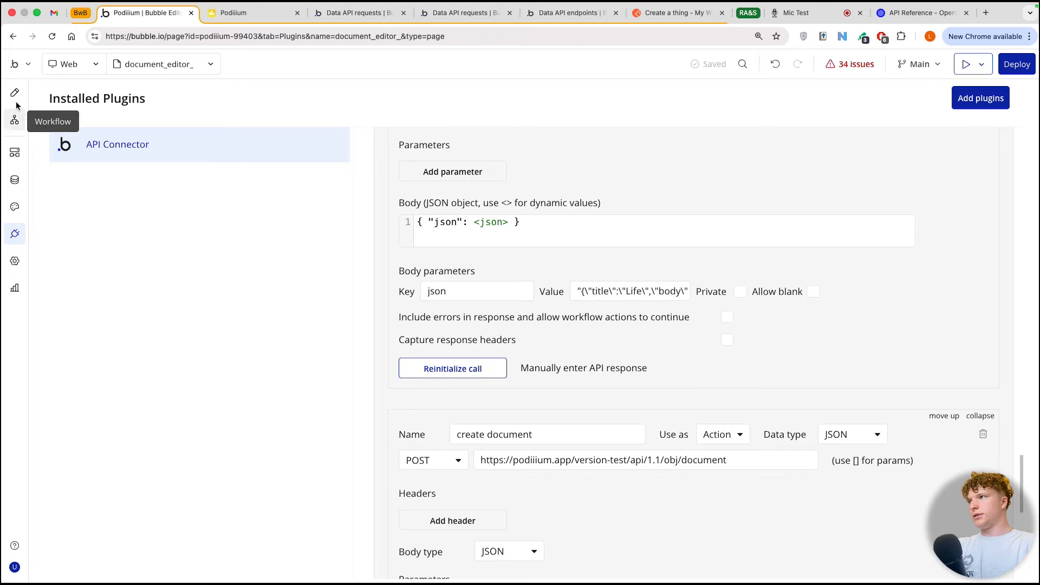
left_click(15, 119)
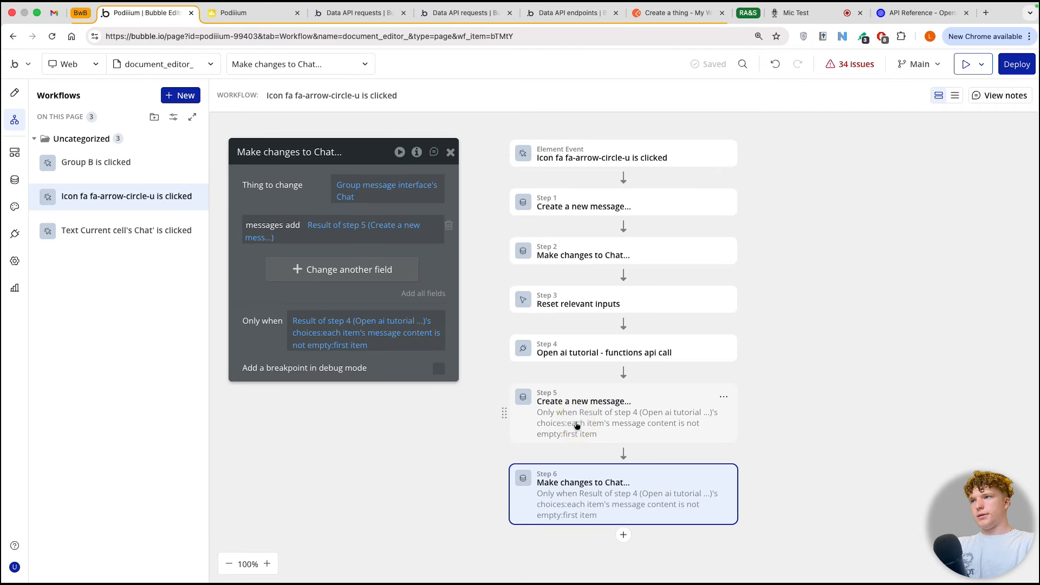
left_click(577, 426)
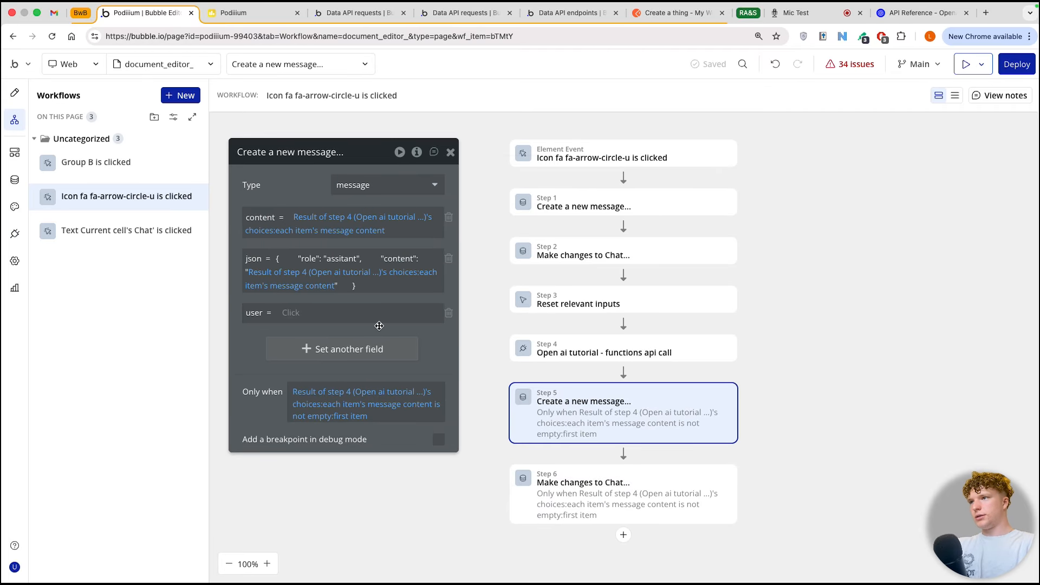
left_click(339, 258)
type("s")
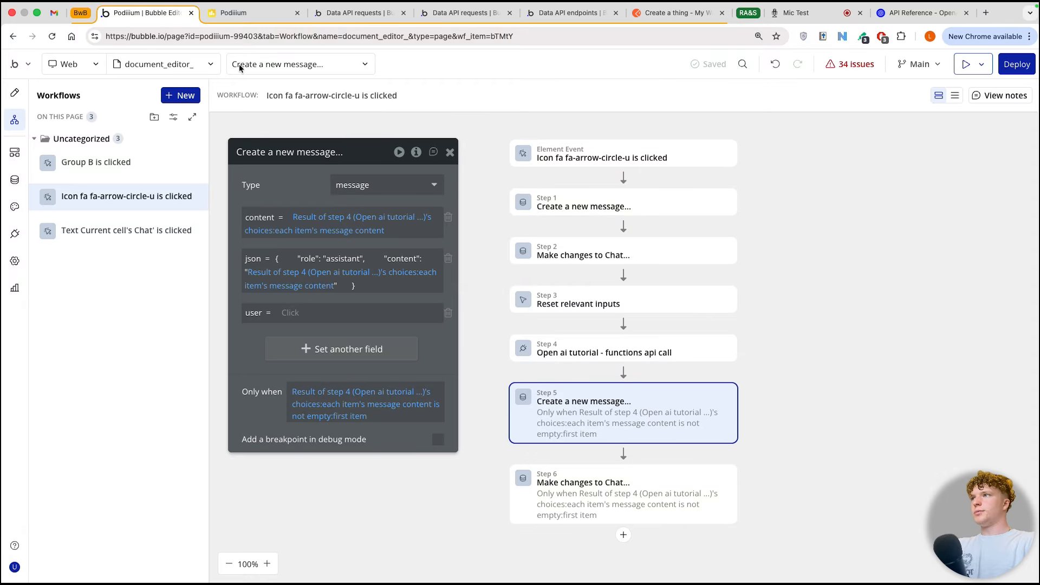
Step: Refresh the preview, create a new chat and send the message "hi"
left_click(265, 15)
left_click(524, 330)
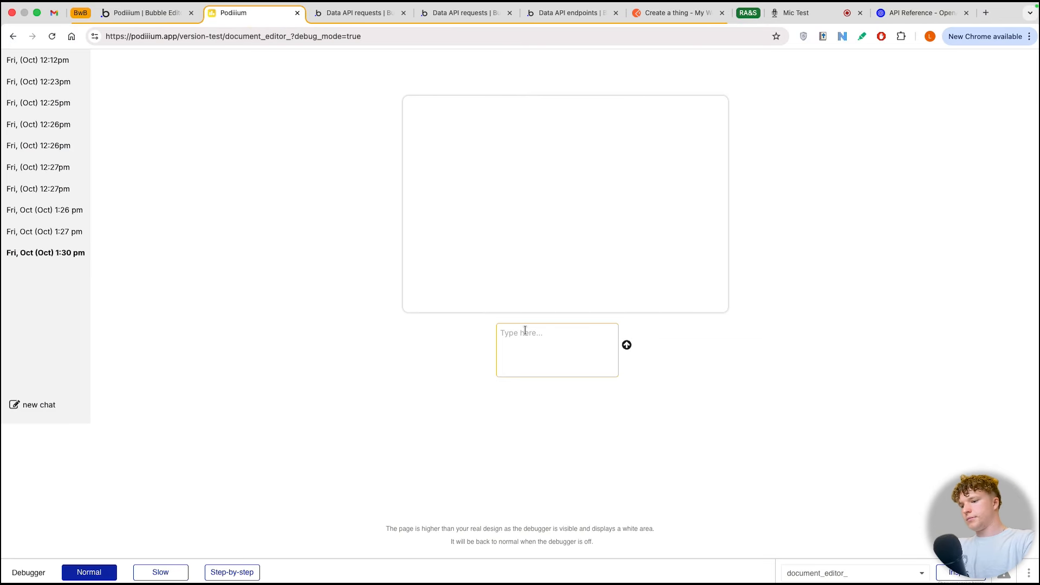
type("hi")
left_click(626, 347)
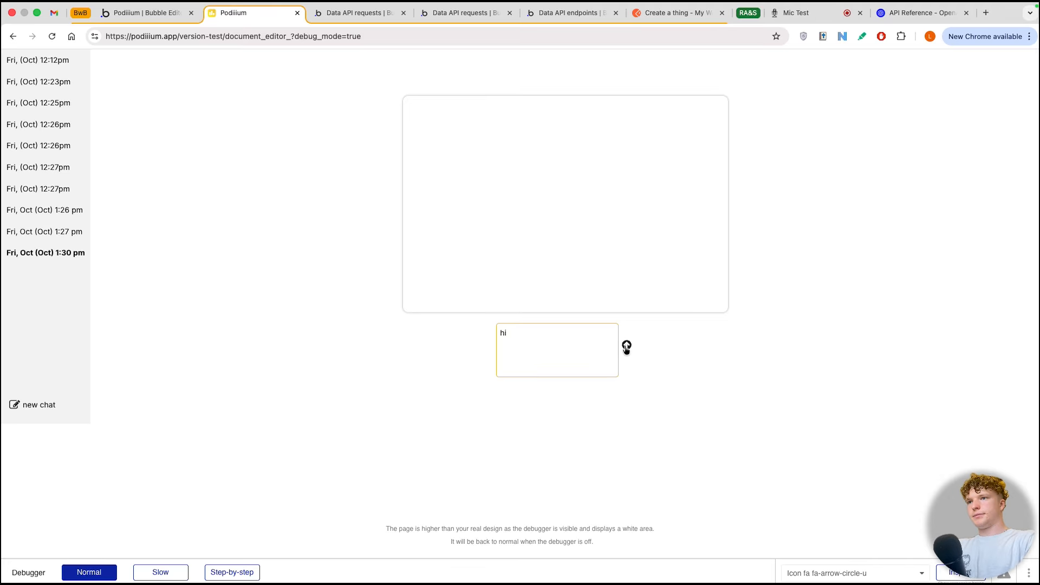
Step: Send the message "what was the first message of this chat?" in the current chat and return focus to the message input
left_click(587, 350)
type("what was the first message of this chat?")
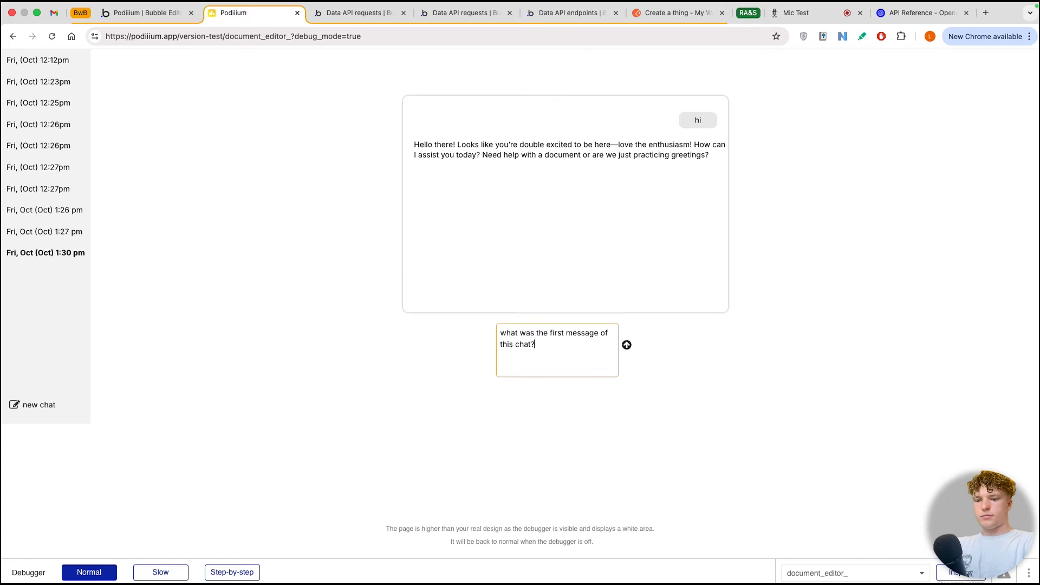
left_click(627, 345)
left_click(669, 283)
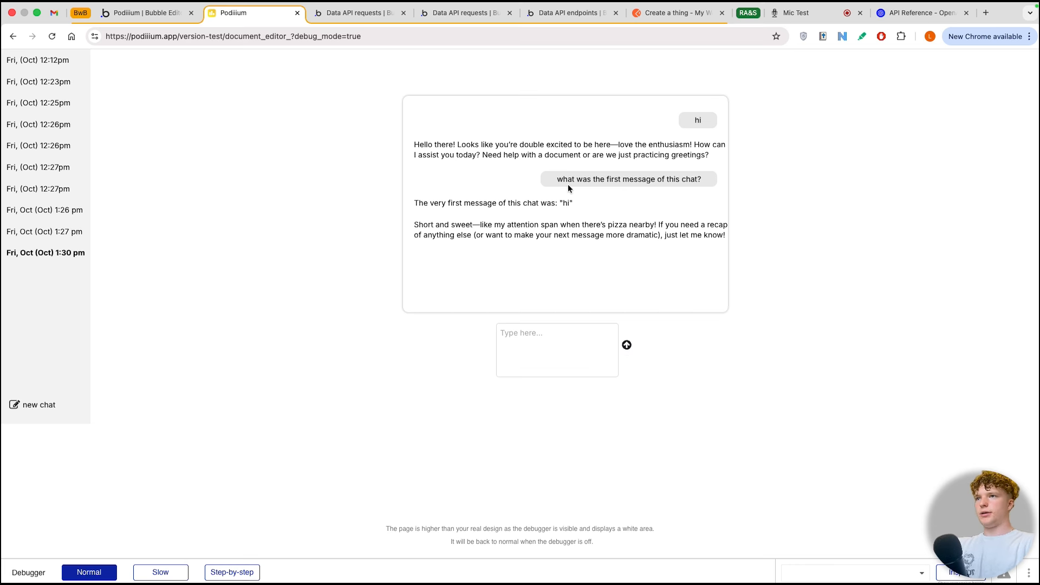
left_click(540, 323)
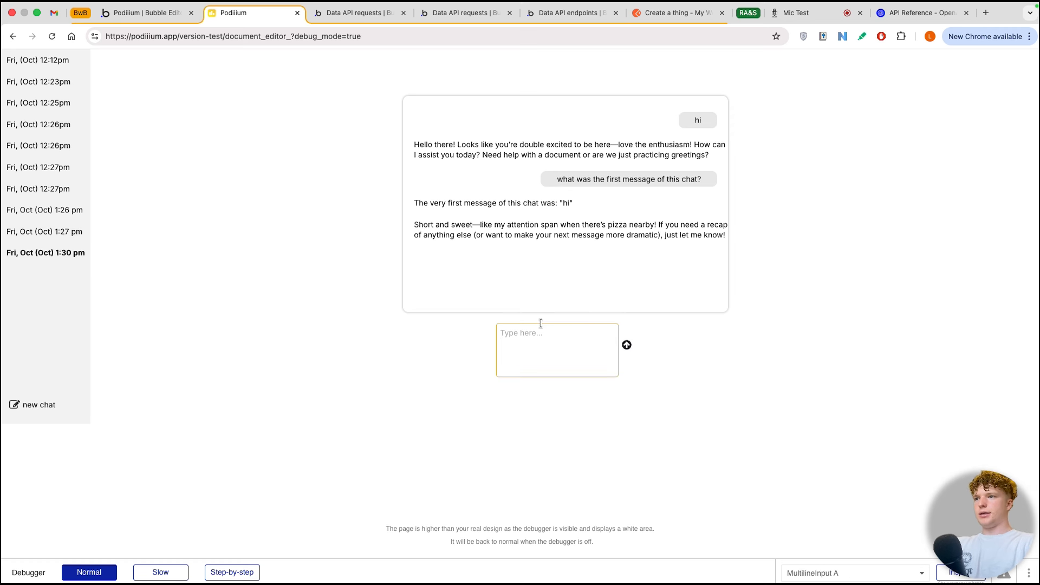
left_click(541, 322)
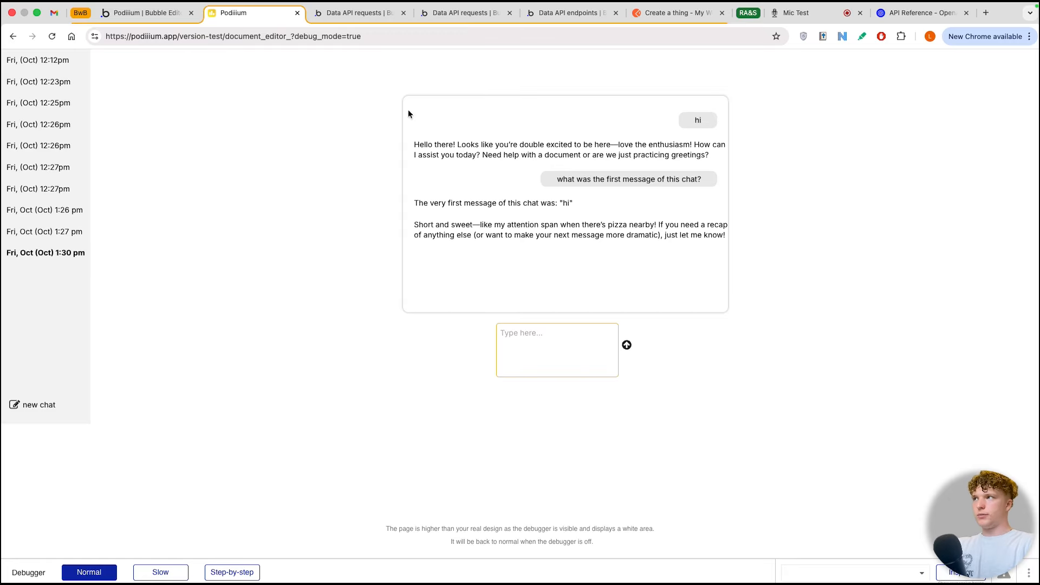
Step: Return to the Bubble workflow editor and insert the "our bubble app - document json" action after step 4
left_click(172, 18)
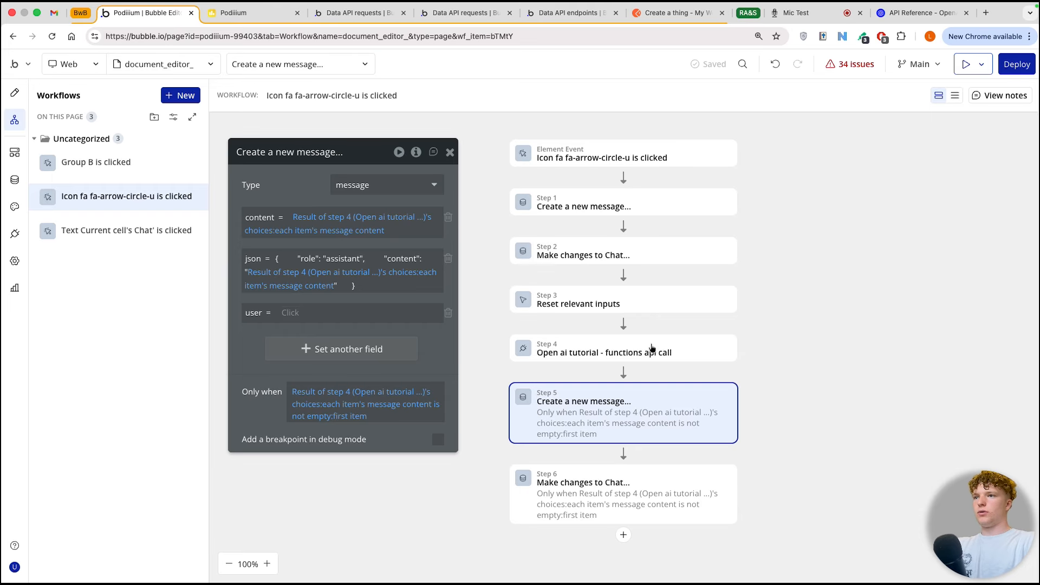
left_click(628, 372)
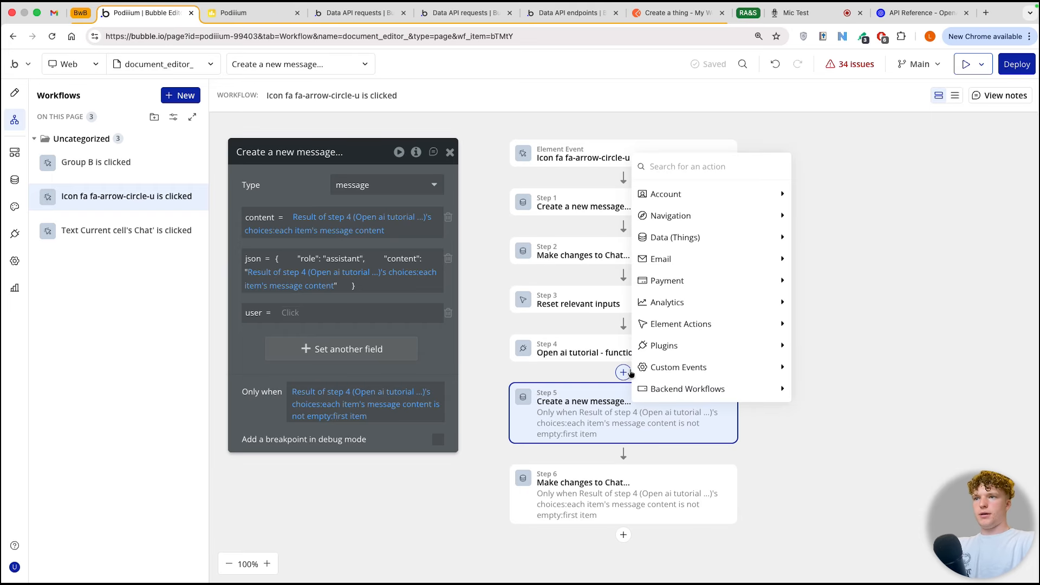
mouse_move(777, 351)
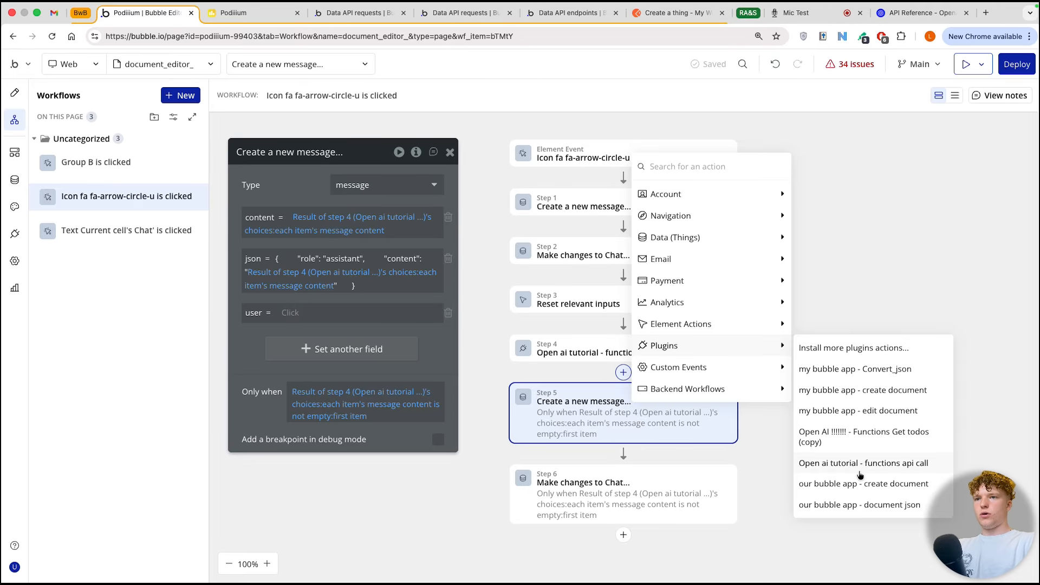
left_click(854, 502)
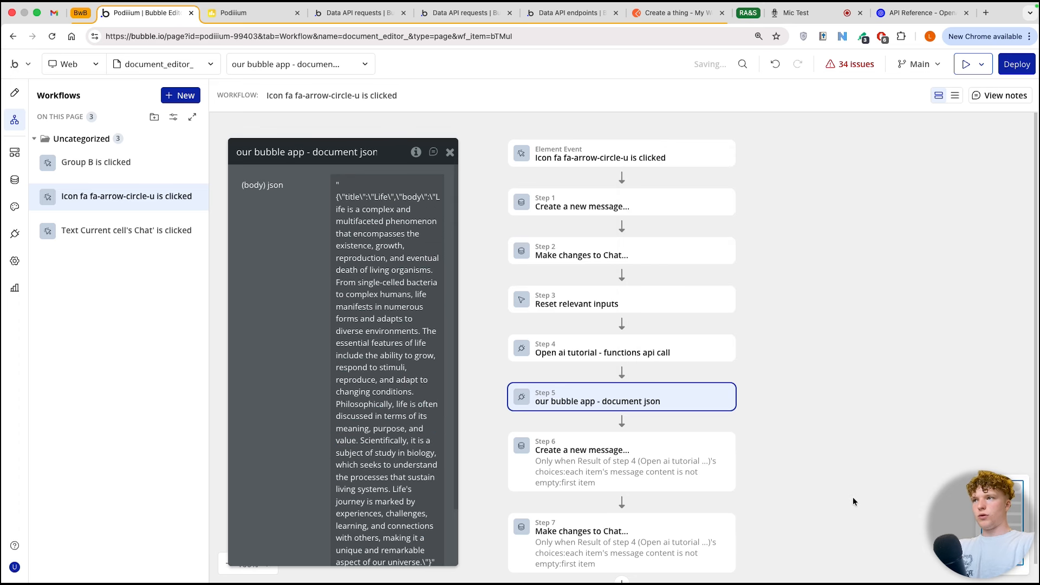
Step: Replace the sample (body) json value with Result of step 4's choices:each item's message tool_calls's function arguments
left_click(399, 232)
key("super+a")
left_click(472, 183)
mouse_move(407, 272)
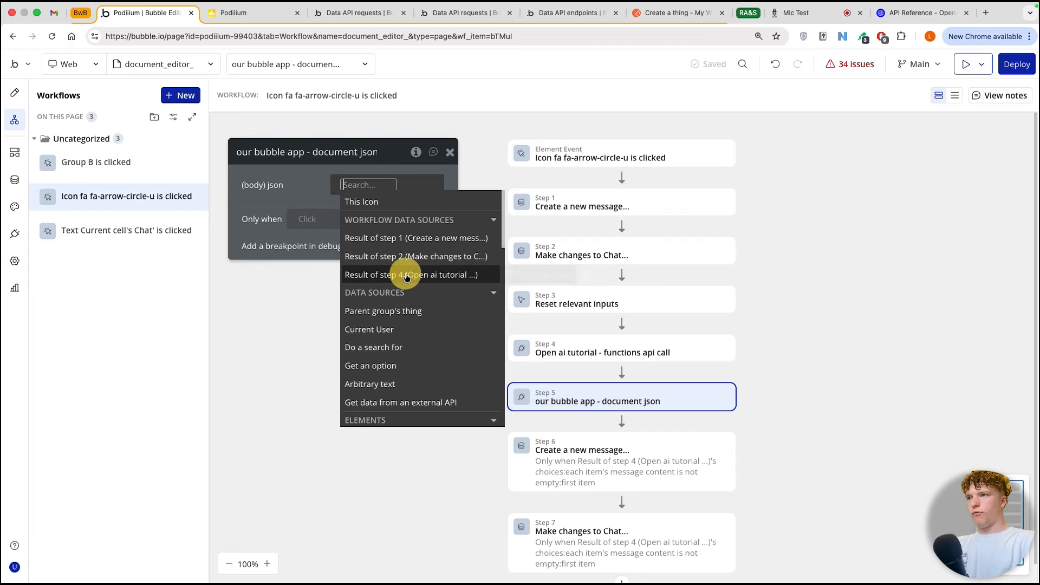
left_click(407, 274)
left_click(428, 305)
scroll(440, 386, "down", 3)
left_click(440, 389)
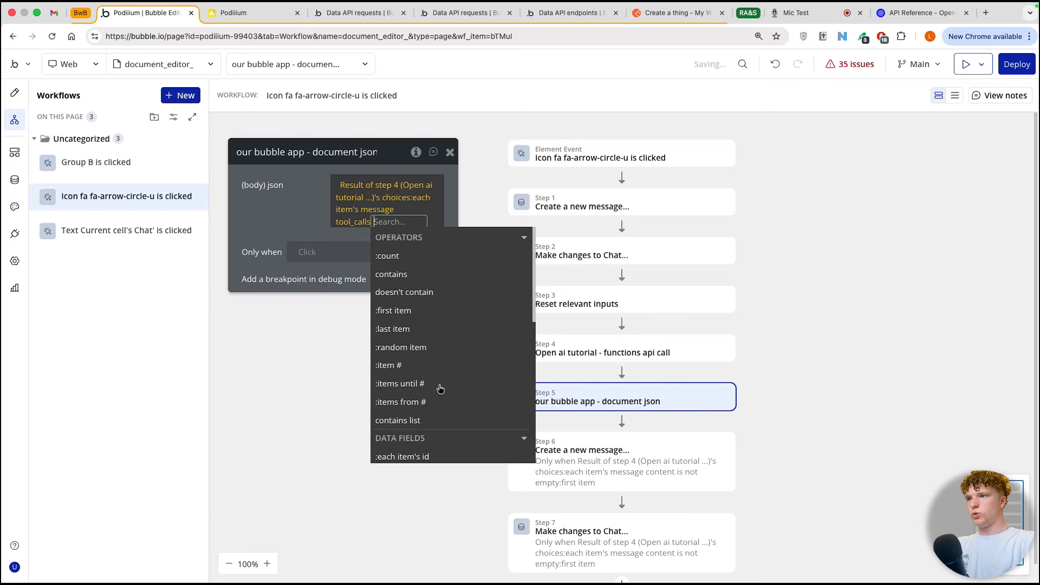
scroll(458, 349, "down", 3)
left_click(454, 397)
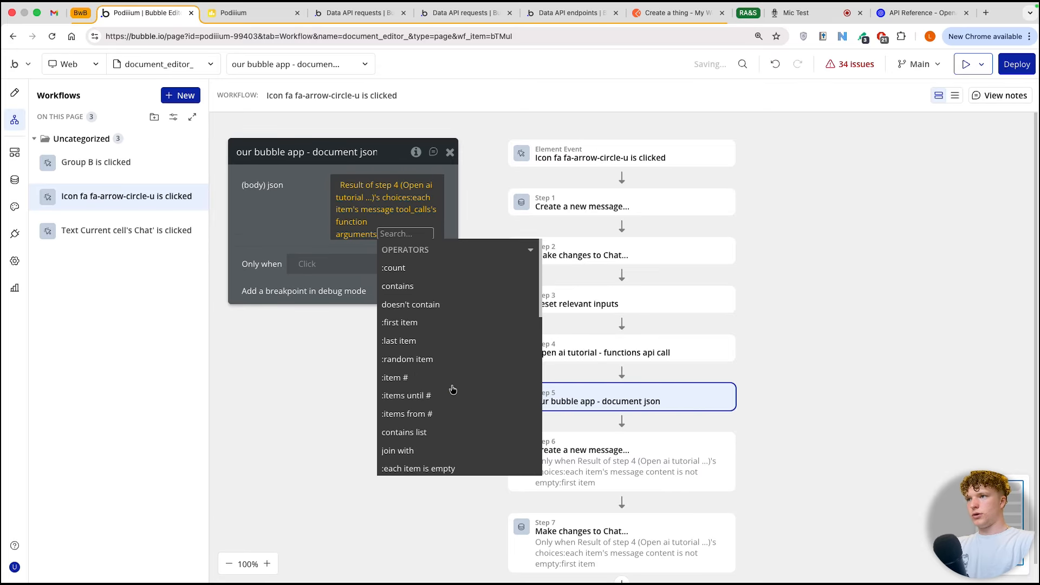
Step: Append formatted as JSON-safe to the function arguments expression in the (body) json value
left_click(401, 221)
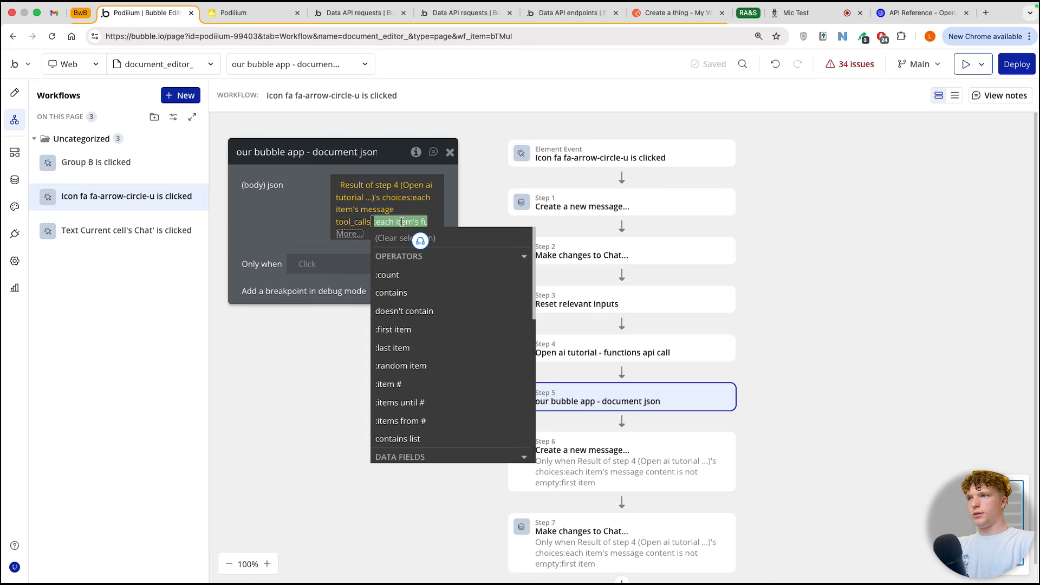
left_click(356, 232)
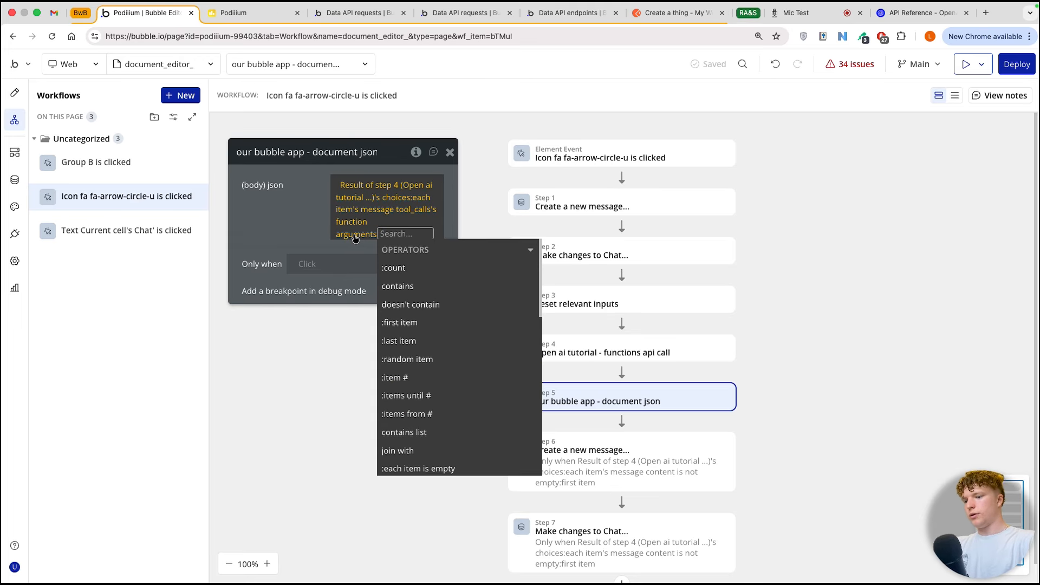
type("json")
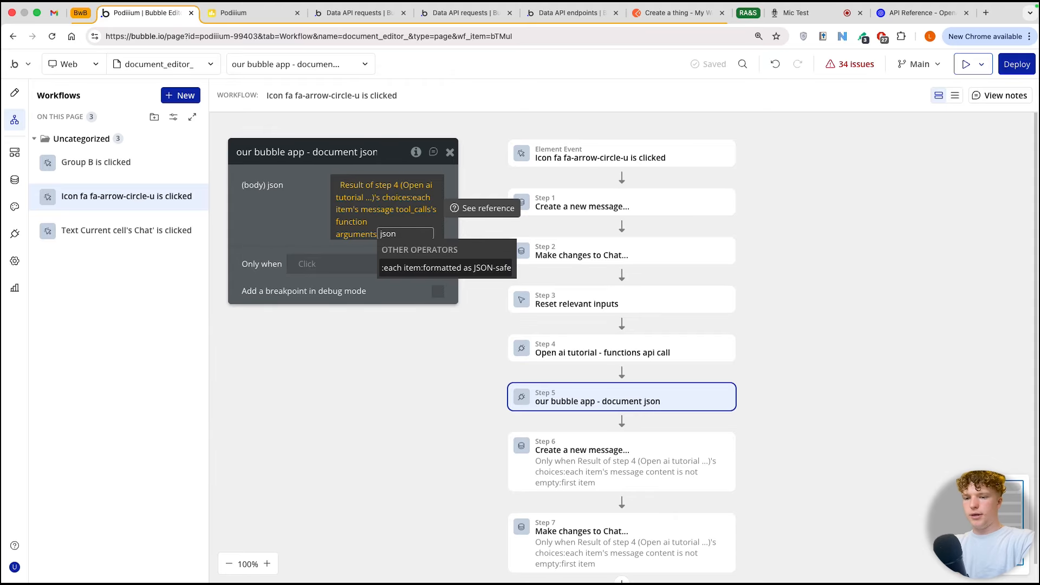
key("Return")
left_click(310, 228)
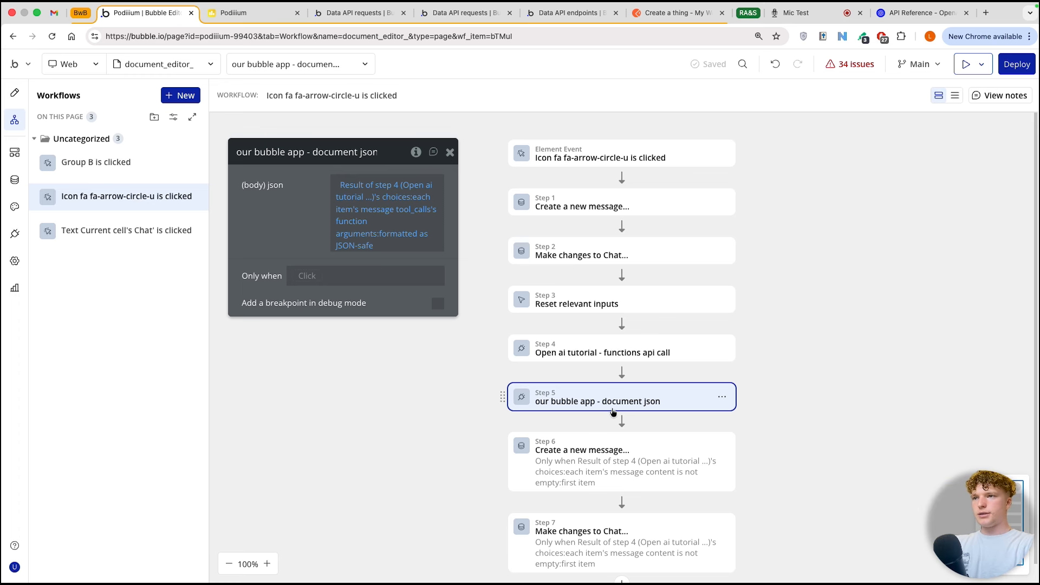
Step: Insert the "our bubble app - create document" action after step 5
left_click(621, 421)
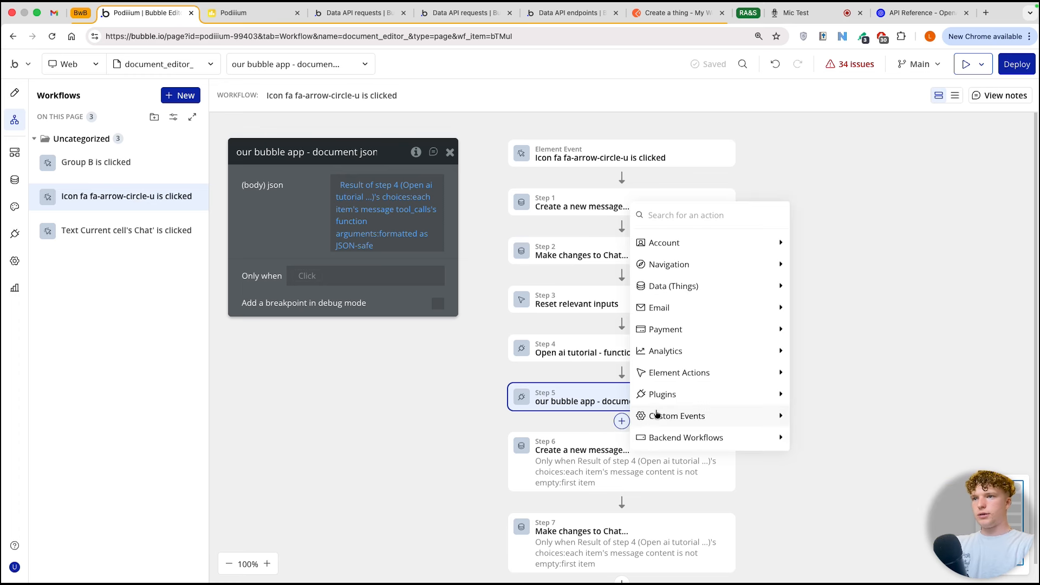
mouse_move(694, 416)
mouse_move(756, 394)
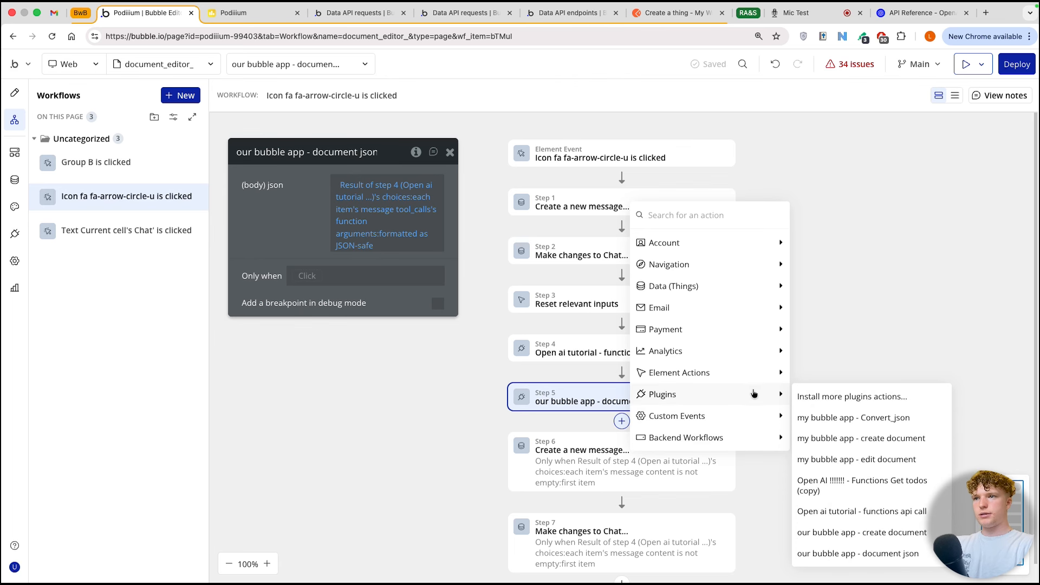
left_click(843, 532)
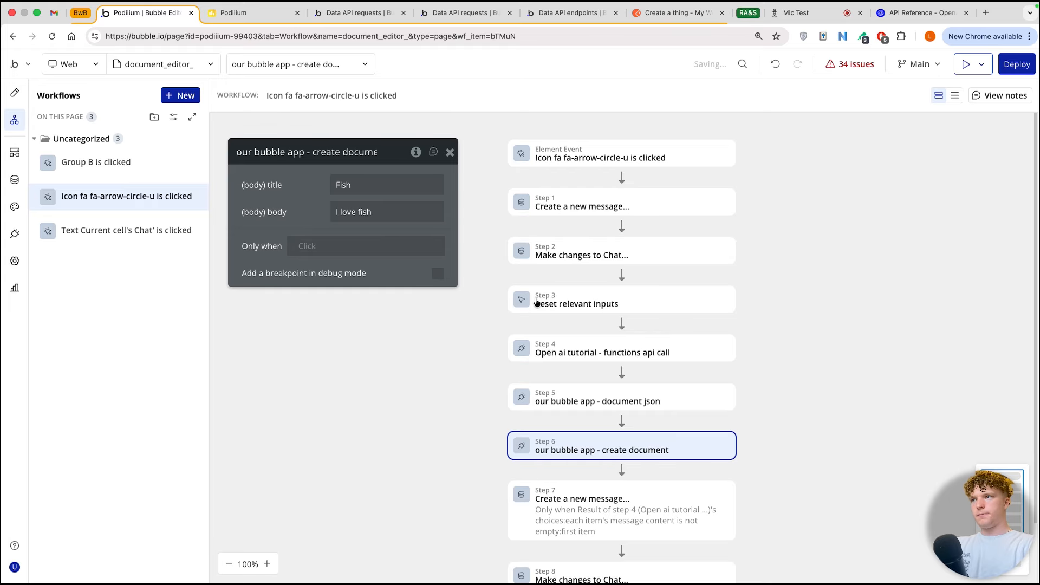
Step: Set the create document action's (body) title to Result of step 5's title and (body) body to Result of step 5's body
left_click(379, 184)
left_click(401, 293)
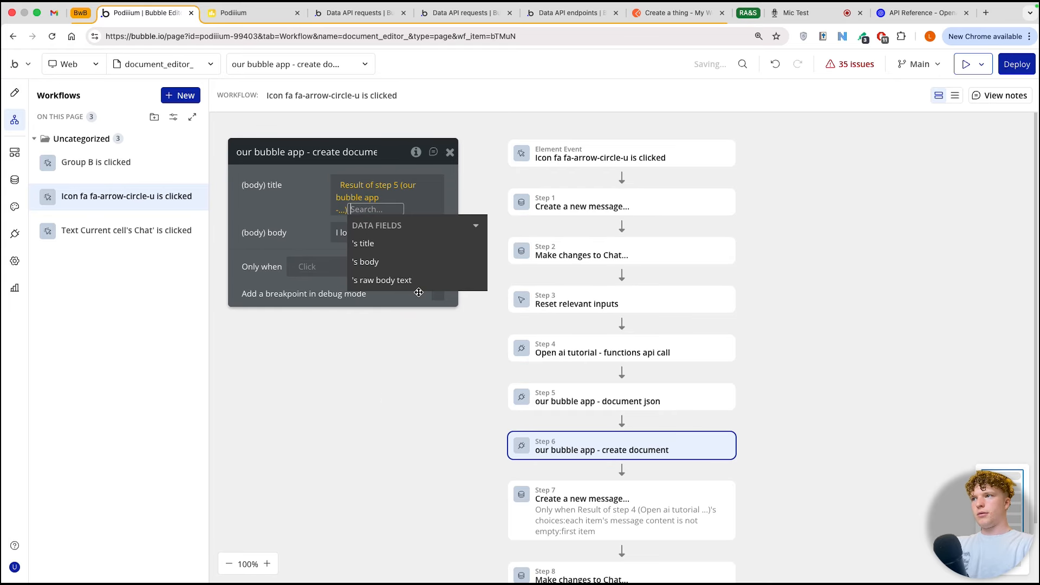
left_click(391, 248)
left_click(304, 210)
left_click(437, 220)
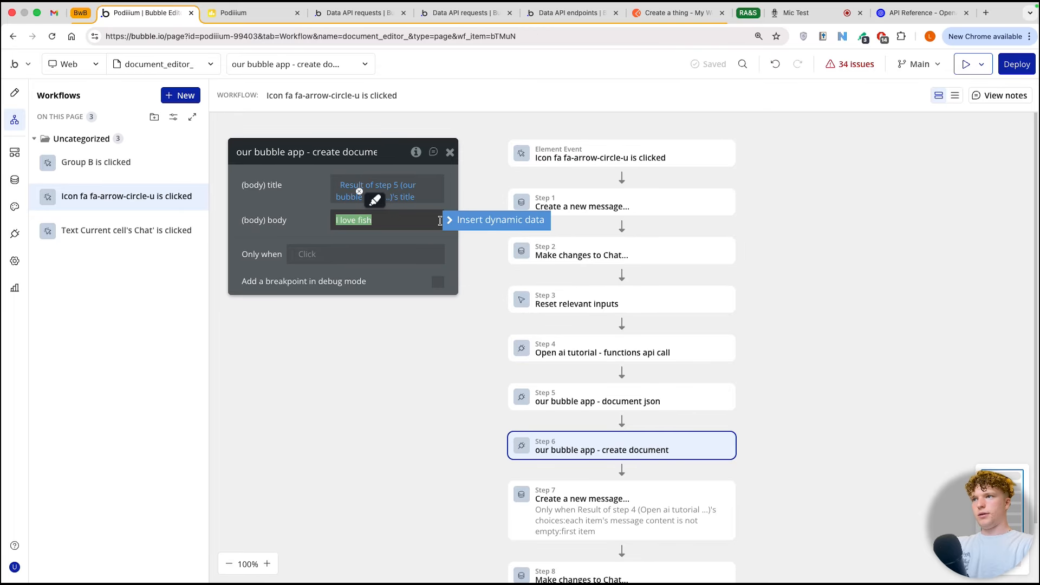
left_click(446, 220)
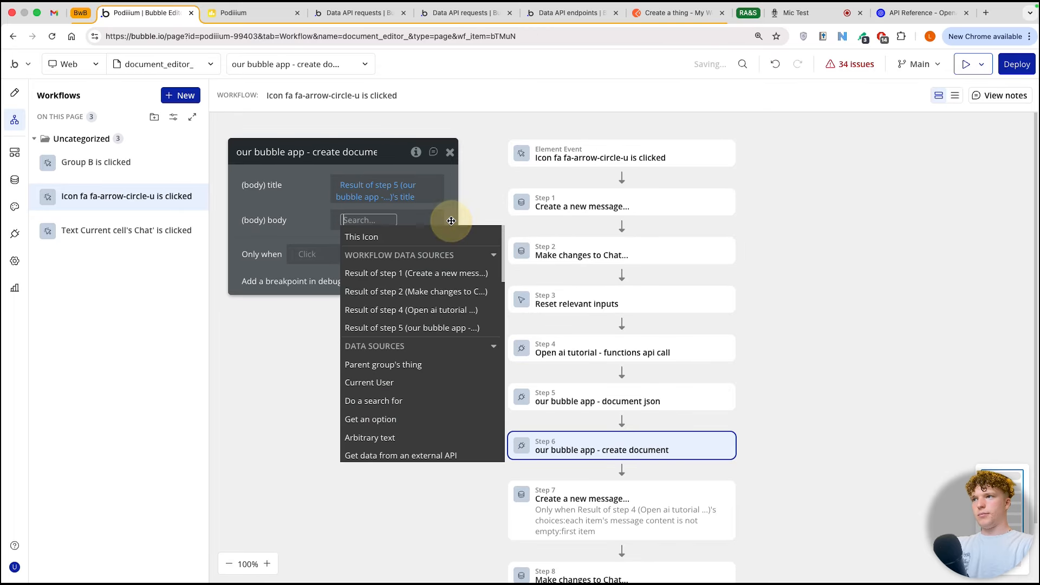
left_click(410, 336)
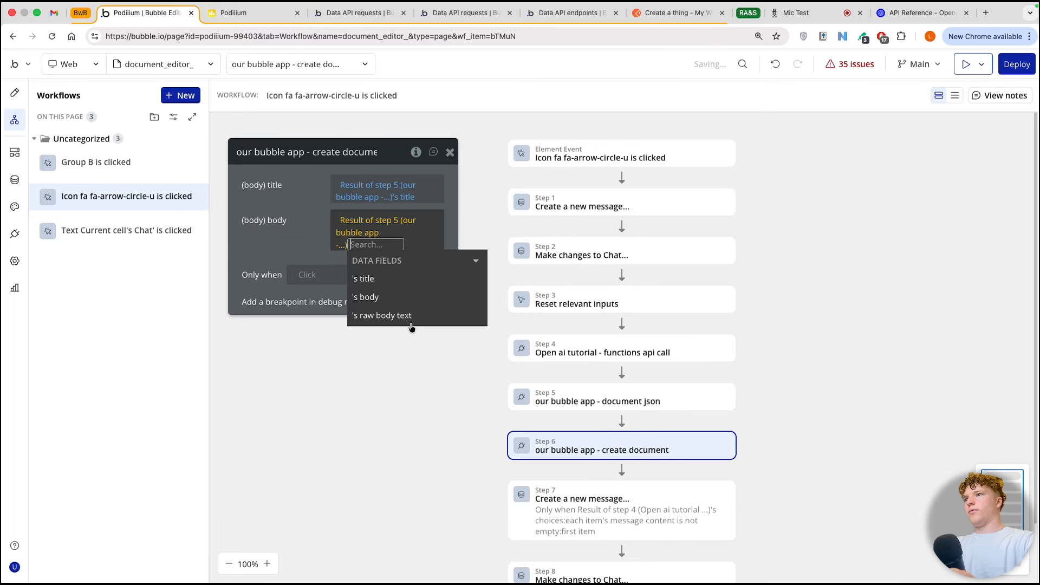
left_click(373, 297)
left_click(317, 246)
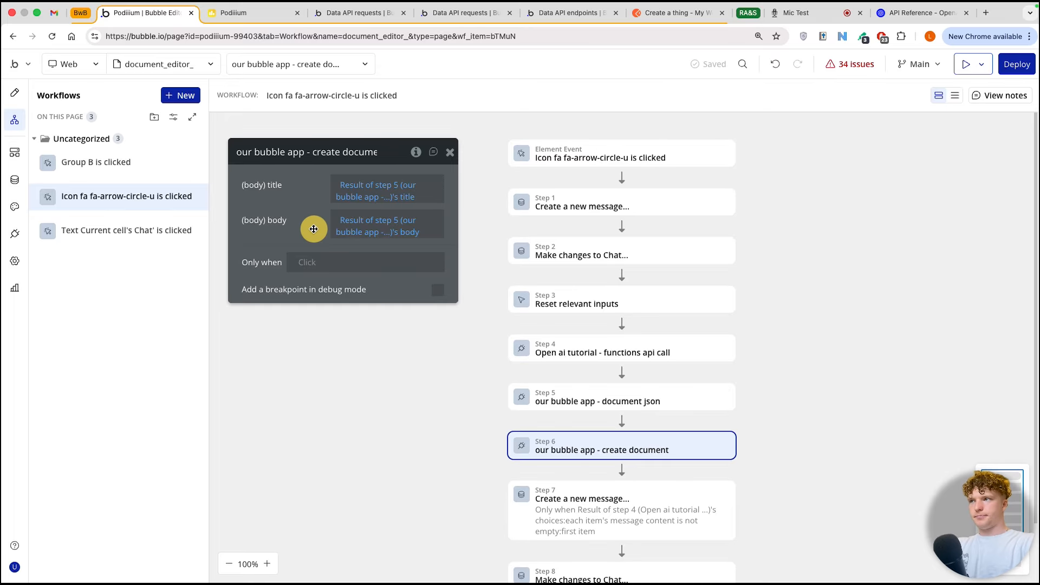
Step: Insert a Set state action after step 6 for Group message interface's custom state document and open its value for editing
scroll(596, 344, "down", 3)
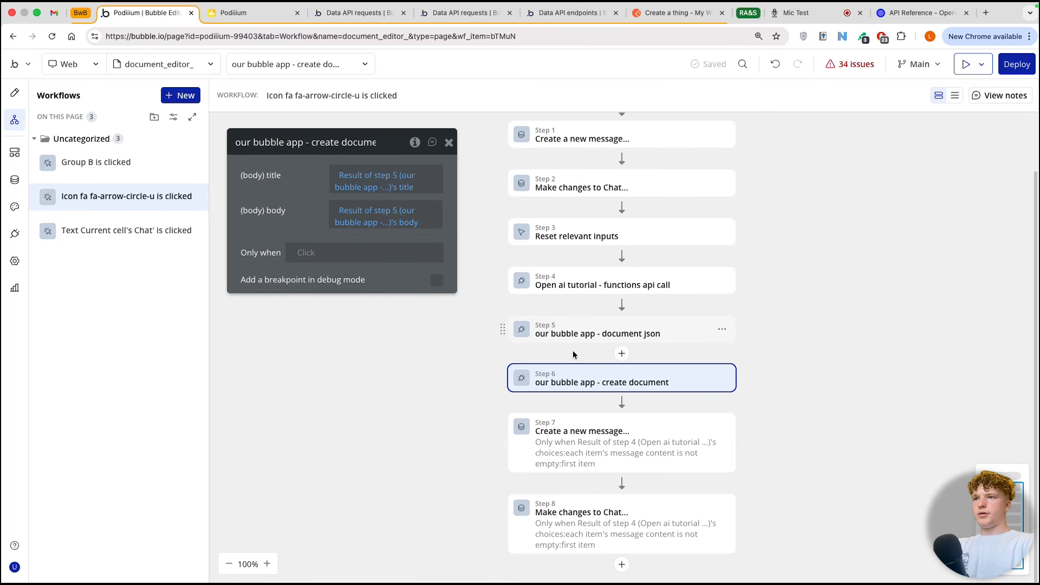
left_click(622, 402)
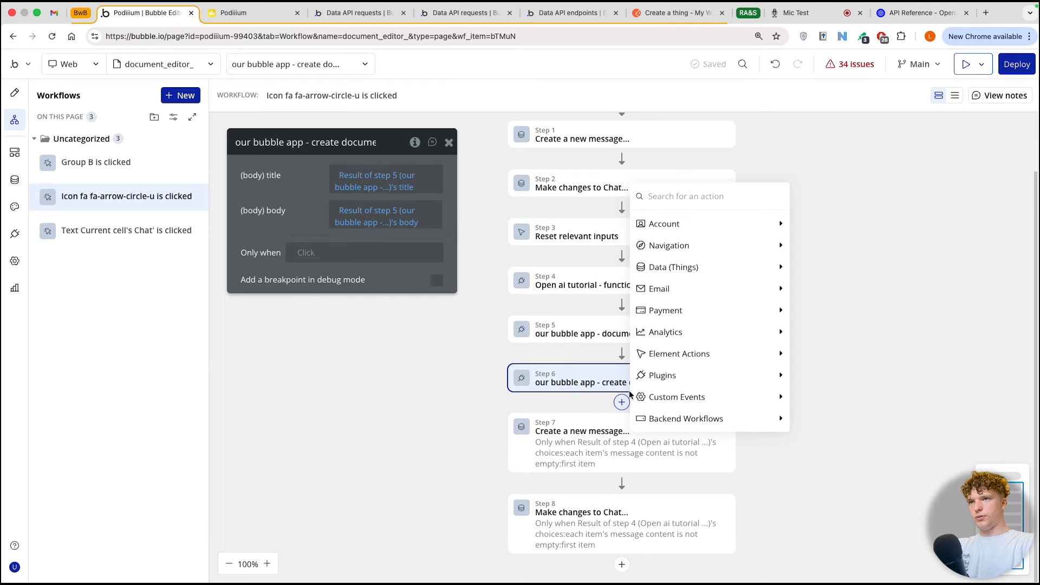
type("set")
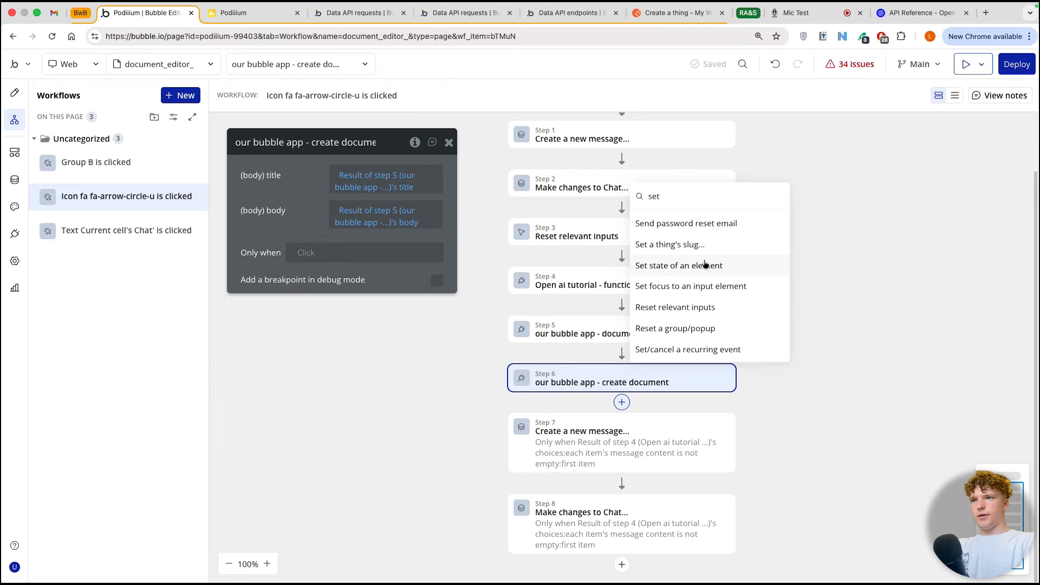
left_click(705, 264)
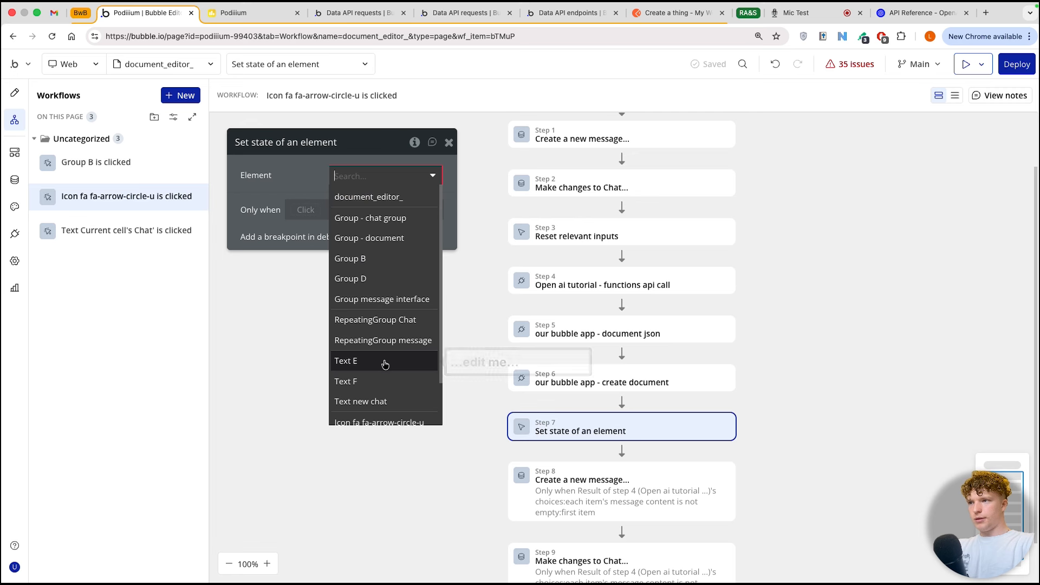
scroll(384, 364, "down", 2)
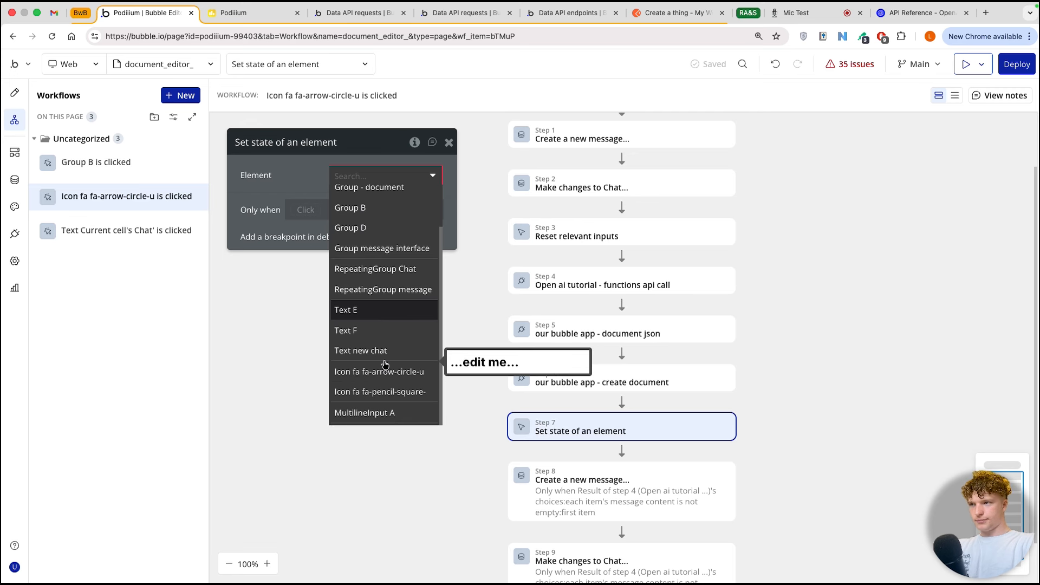
left_click(379, 248)
left_click(376, 243)
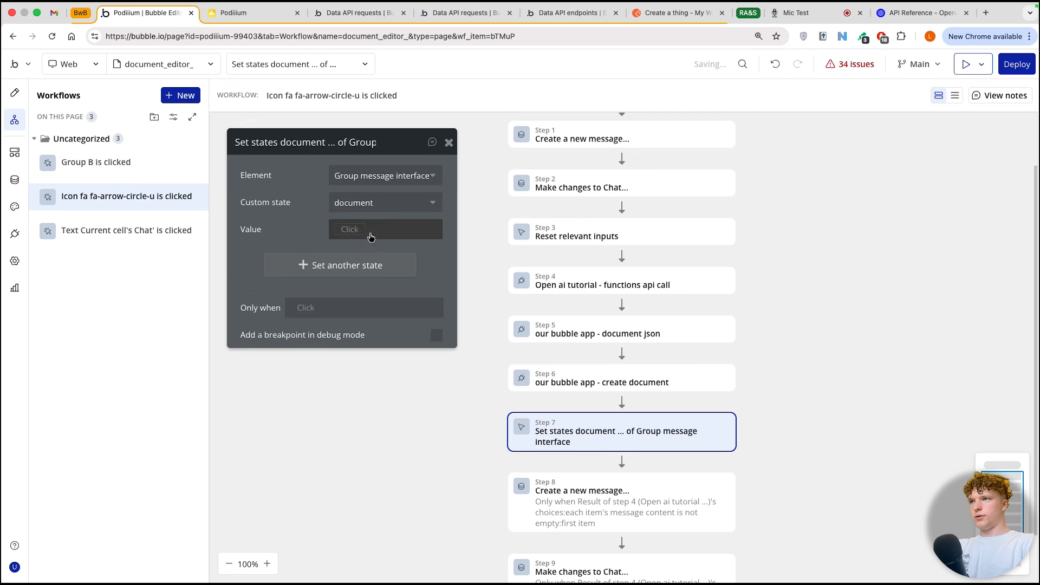
left_click(353, 228)
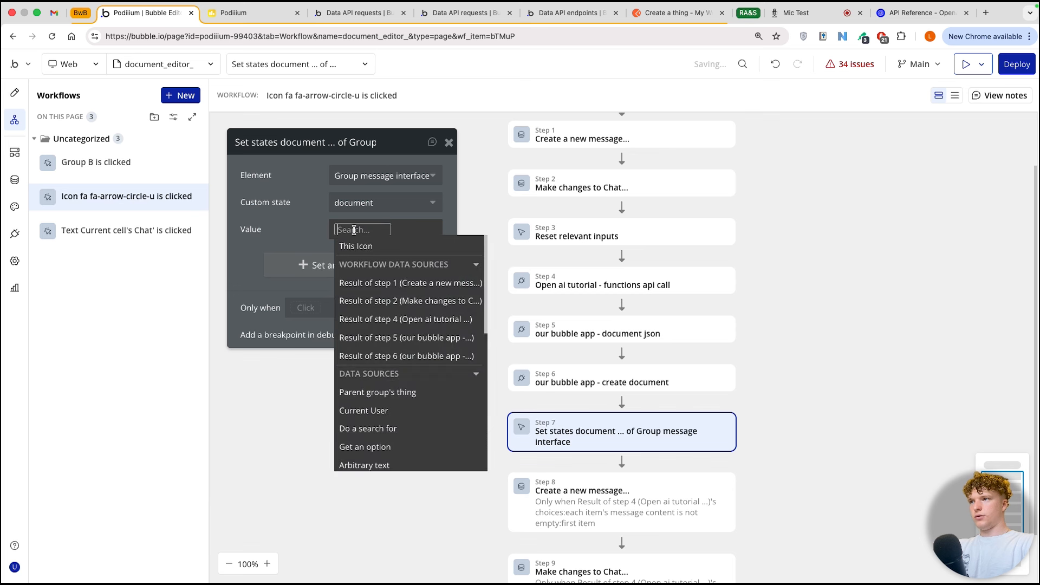
left_click(409, 356)
key("BackSpace")
key("BackSpace")
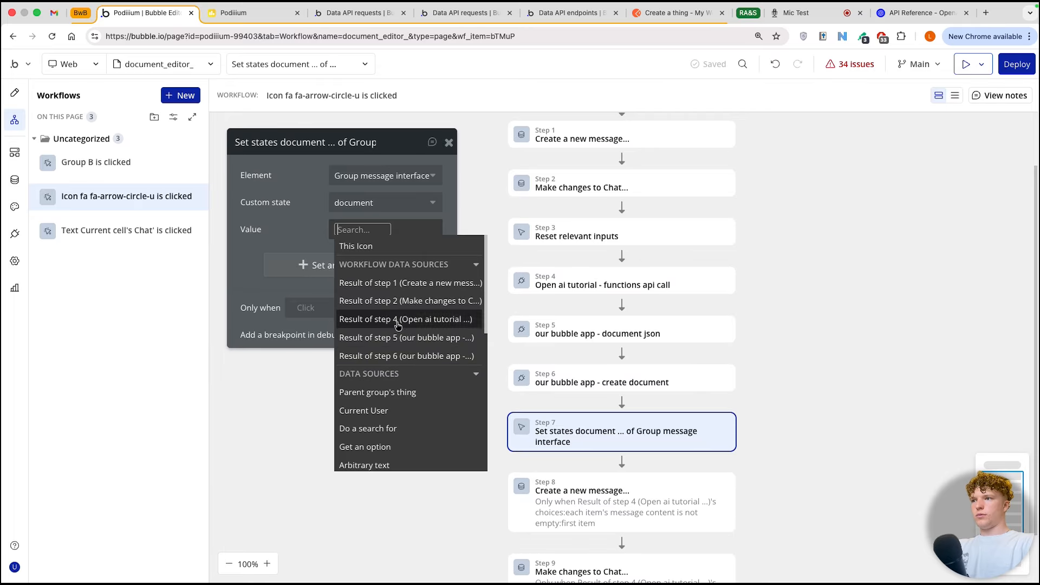
Step: Set the document state's value to Do a search for with type document and add a new constraint to the search
scroll(398, 398, "down", 1)
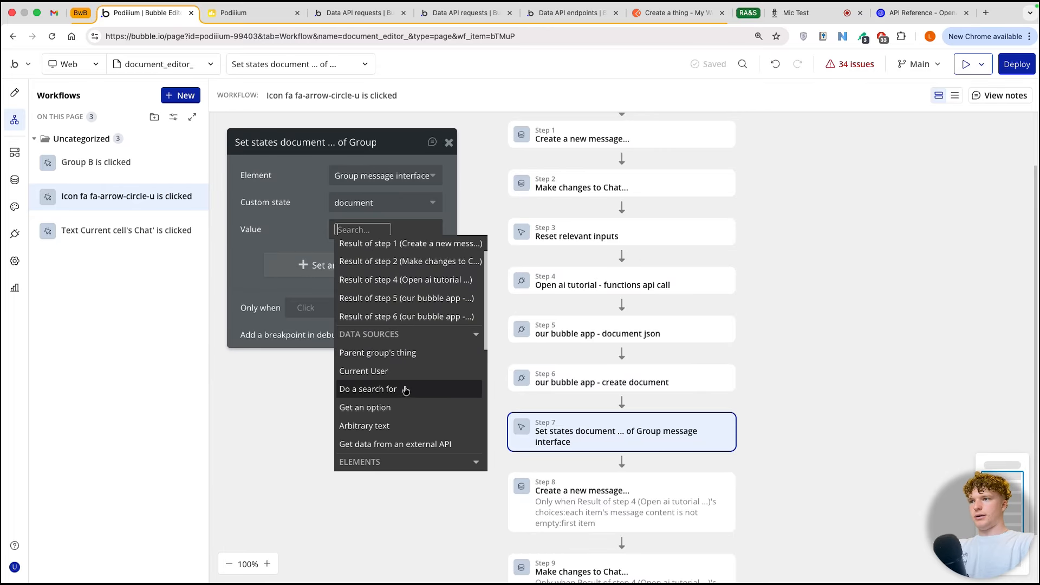
left_click(401, 389)
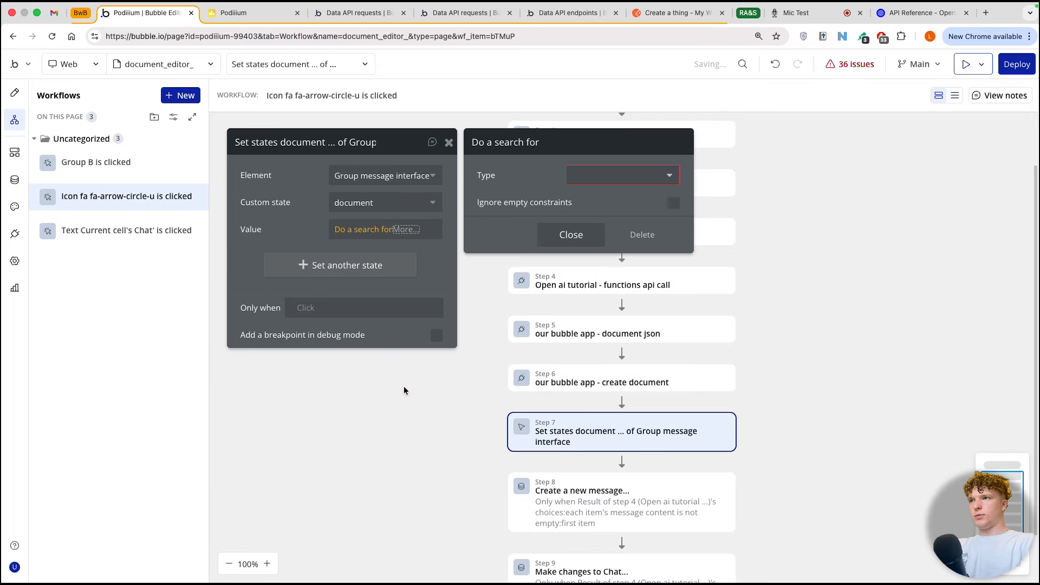
left_click(602, 184)
left_click(606, 266)
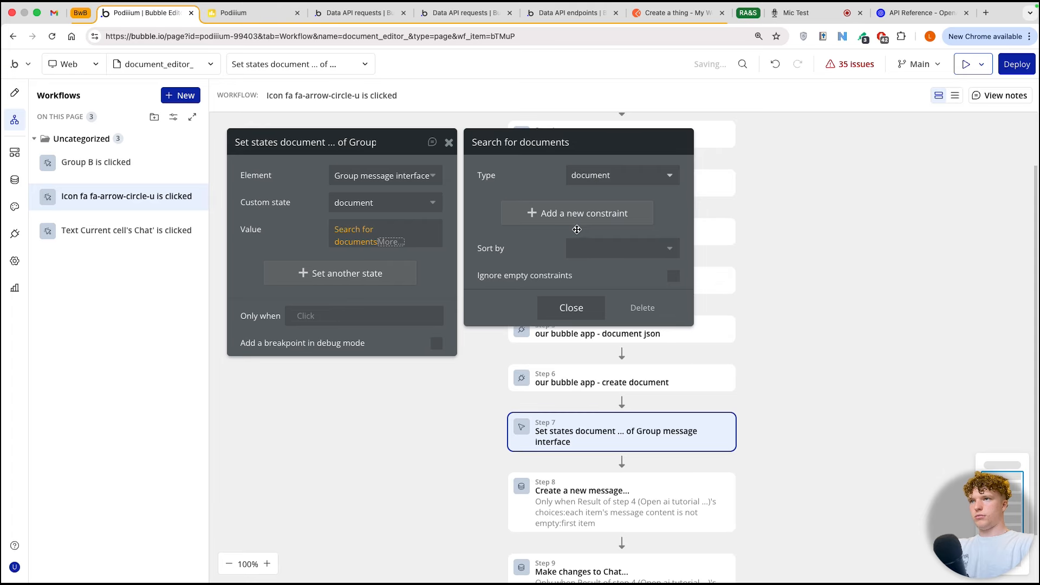
left_click(550, 213)
Step: Reinitialize the create document API call, view its raw response data, and save the returned values
left_click(12, 236)
scroll(526, 335, "down", 10)
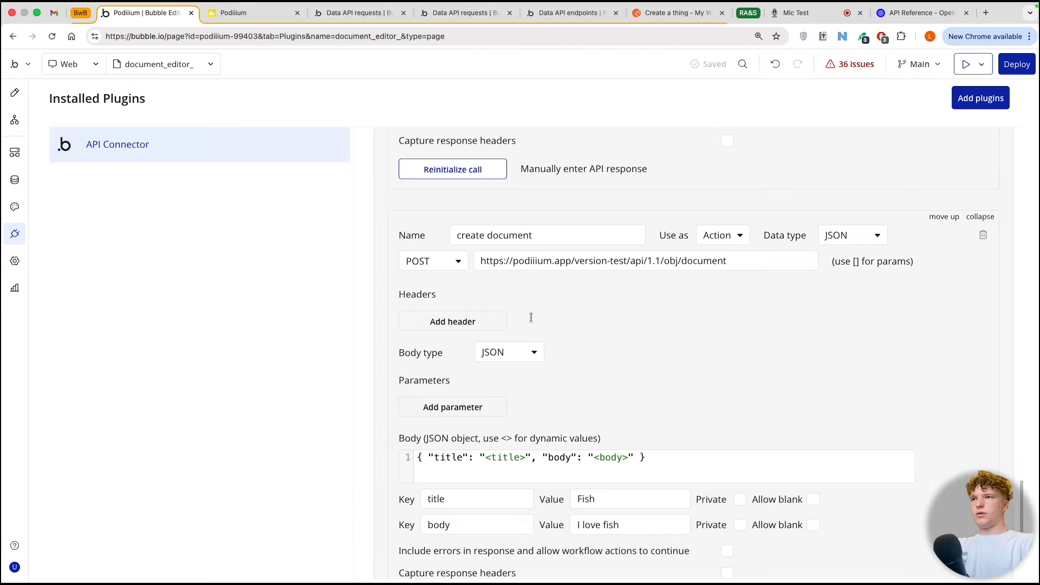
left_click(464, 401)
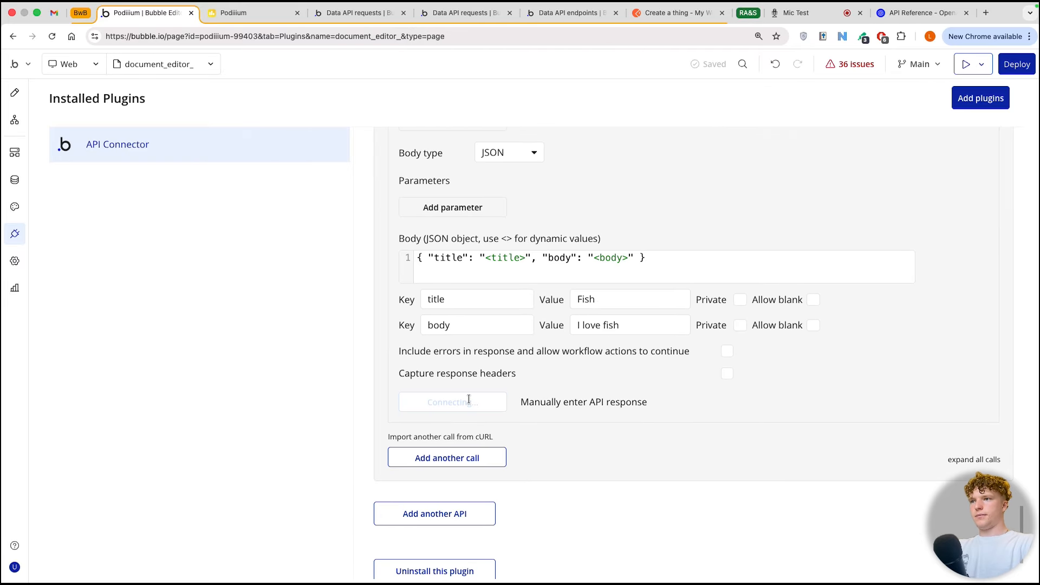
mouse_move(273, 248)
left_mouse_down()
mouse_move(409, 249)
mouse_move(393, 248)
left_mouse_up()
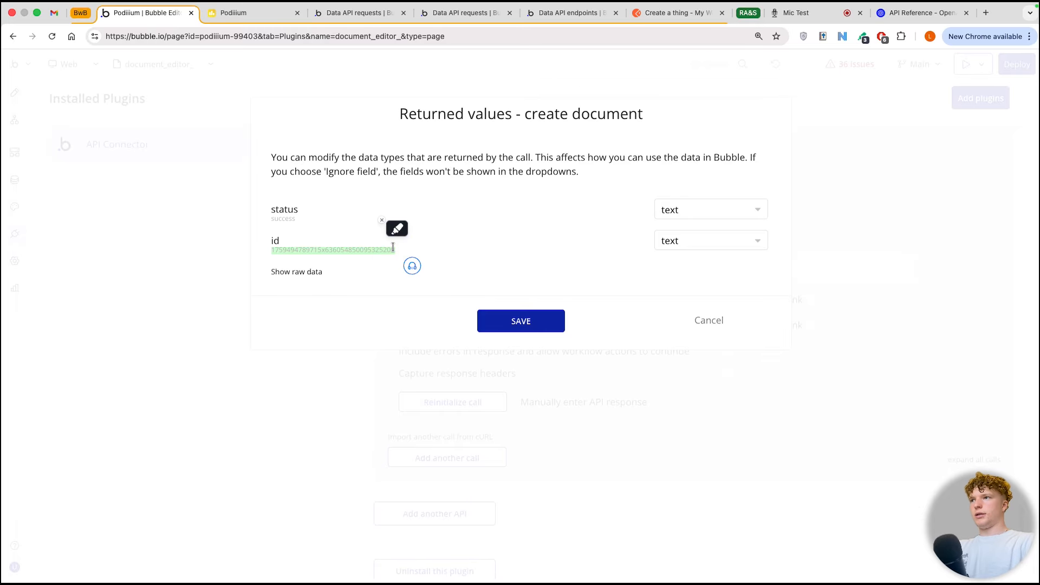
left_click(314, 273)
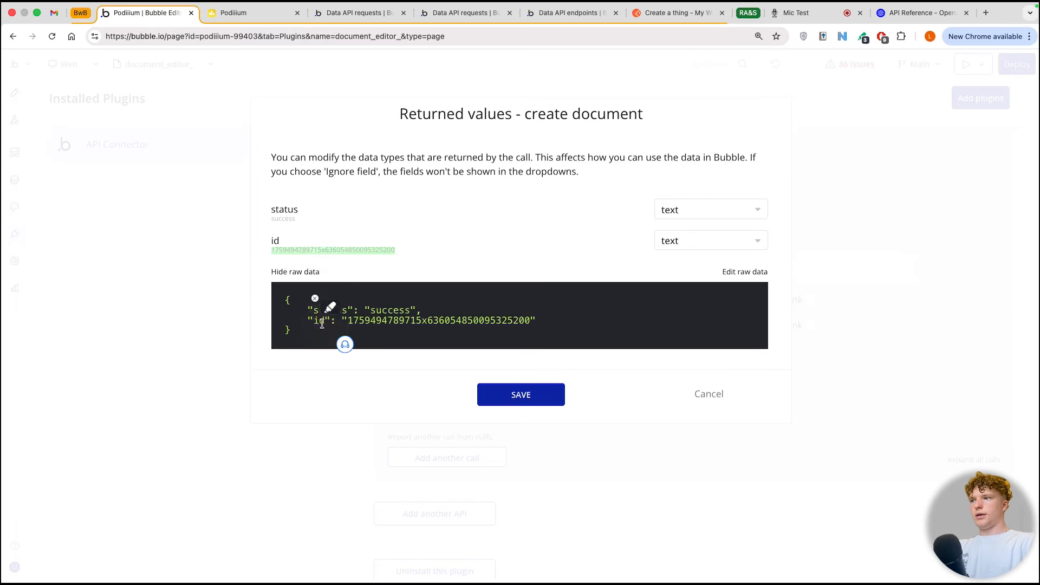
left_click(513, 393)
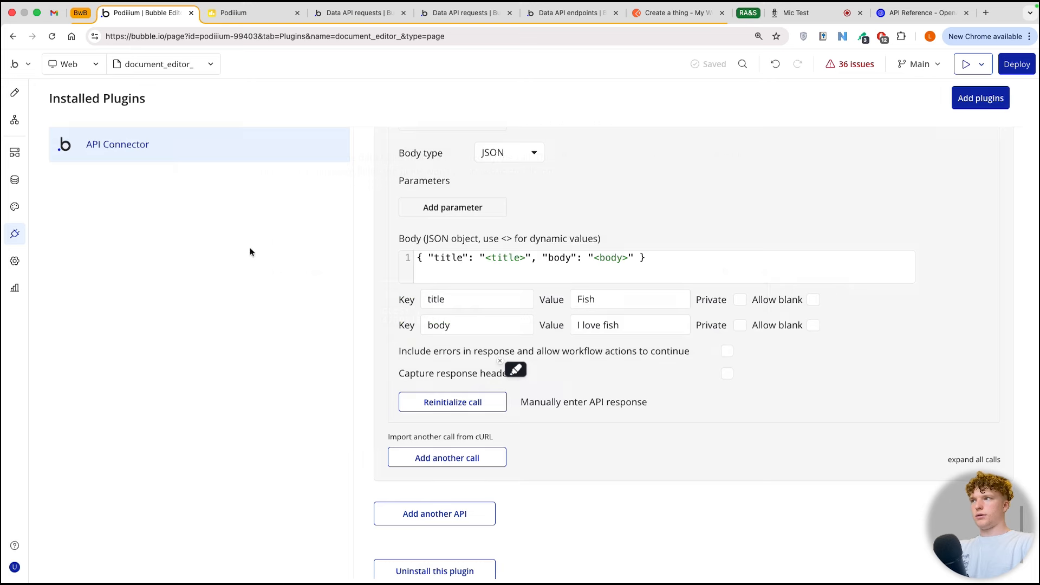
Step: Constrain the document state's search in step 7 to unique id = Result of step 6's id
left_click(15, 119)
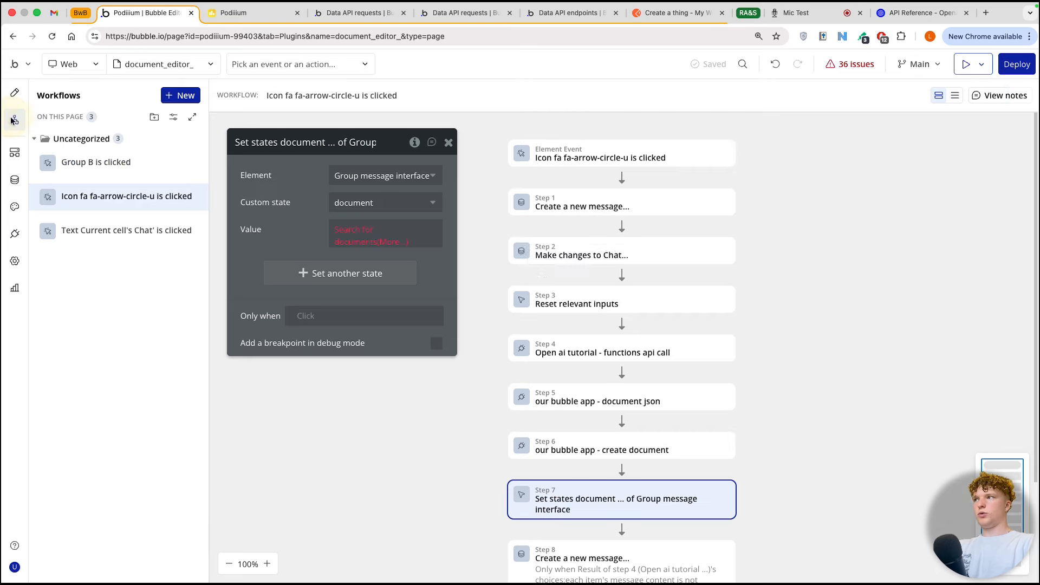
left_click(389, 241)
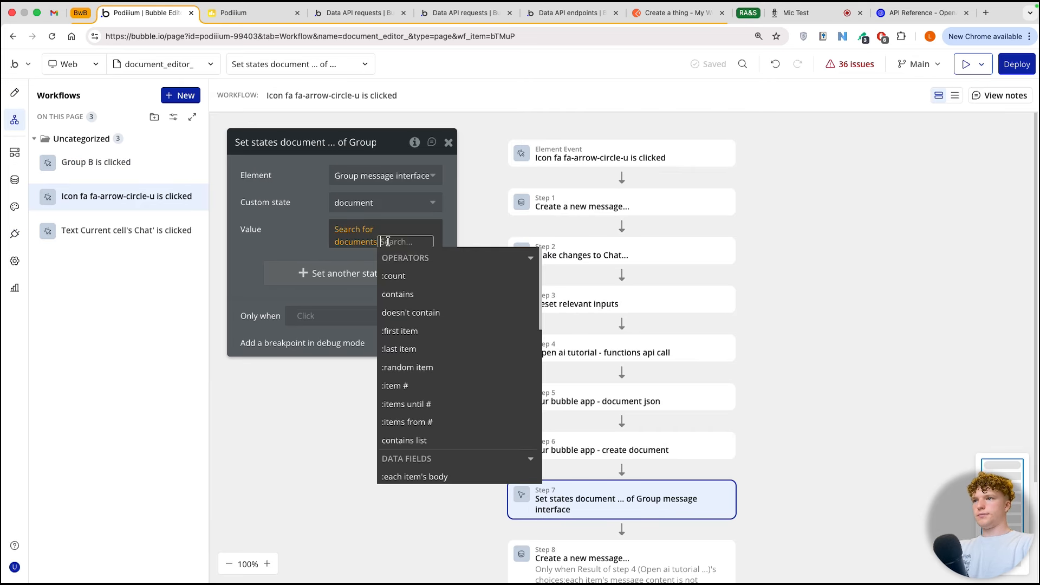
left_click(357, 246)
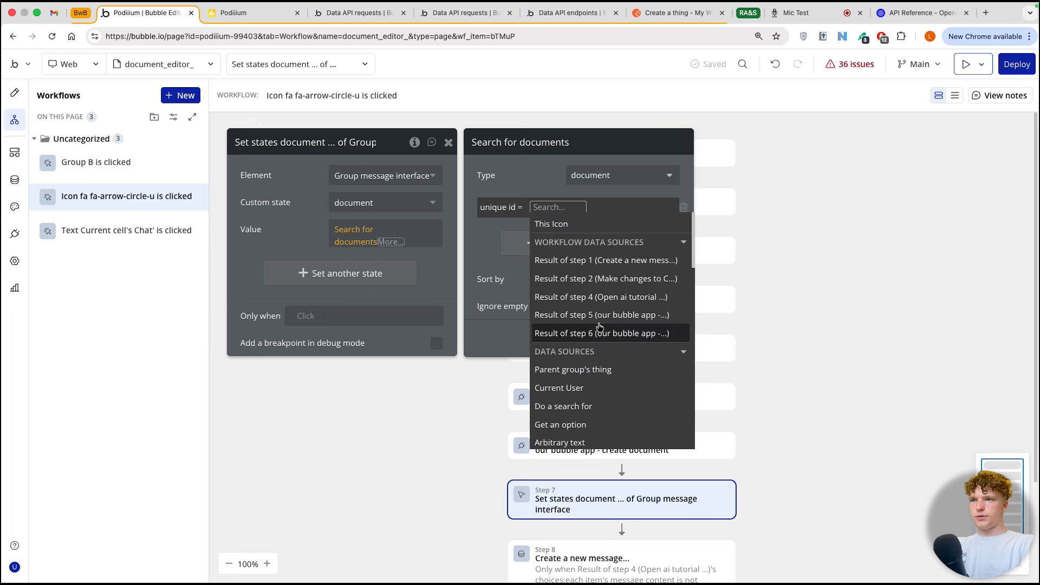
left_click(599, 332)
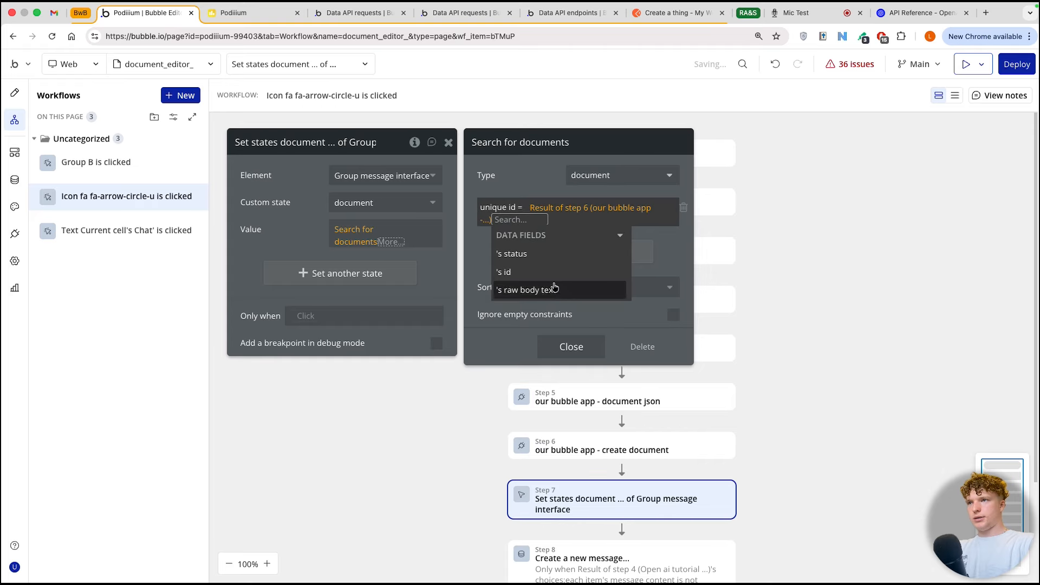
left_click(541, 272)
left_click(479, 254)
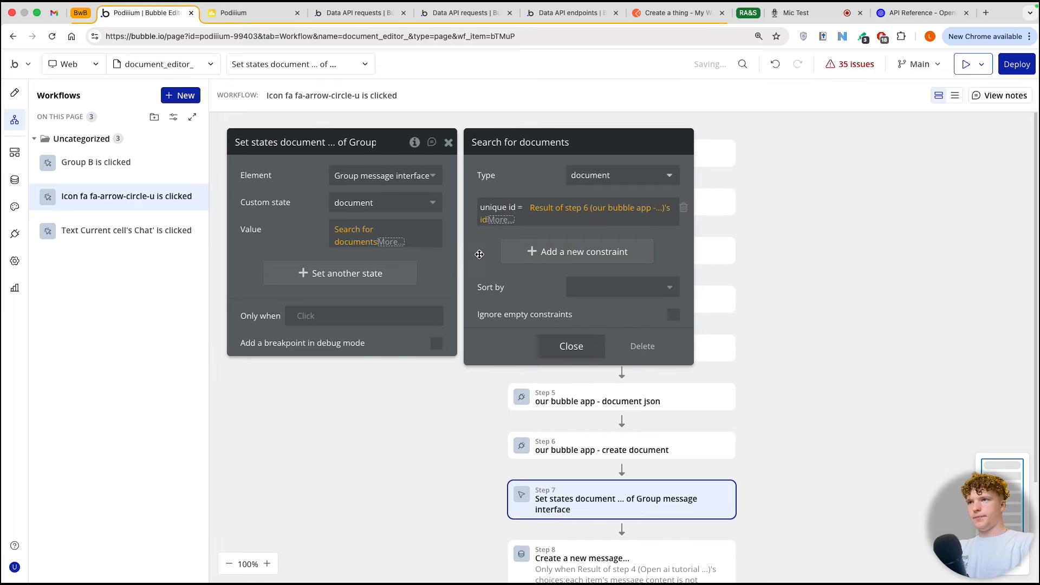
Step: Make the document state's value the first item of the document search
left_click(390, 242)
left_click(407, 331)
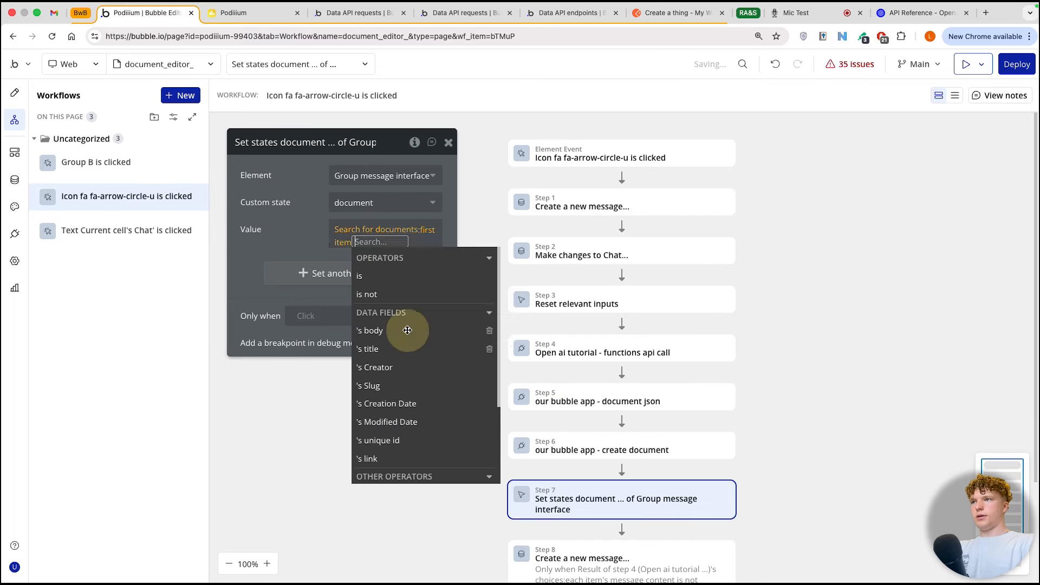
left_click(306, 232)
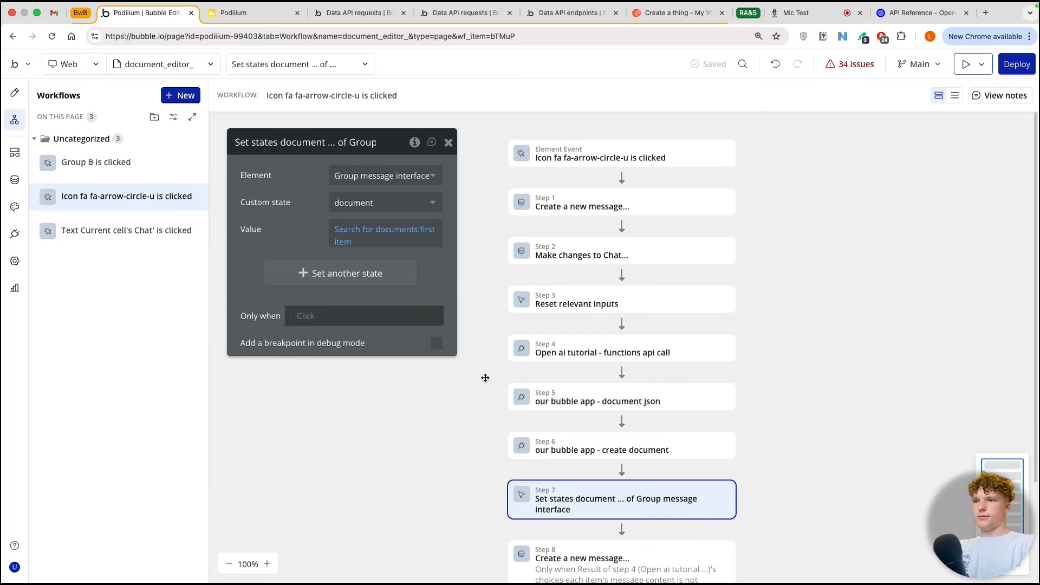
scroll(600, 436, "down", 2)
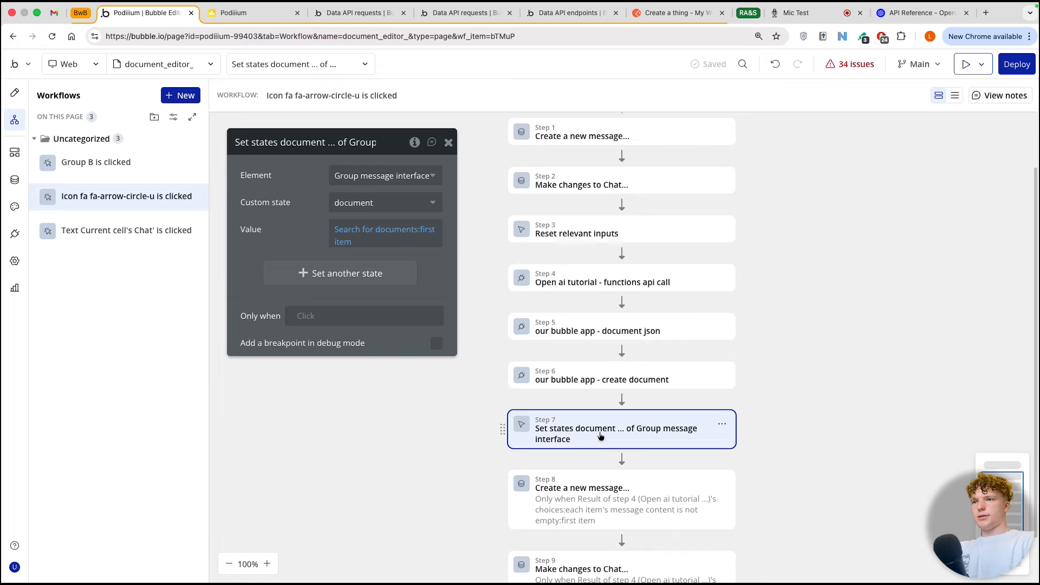
left_click(621, 459)
type("set")
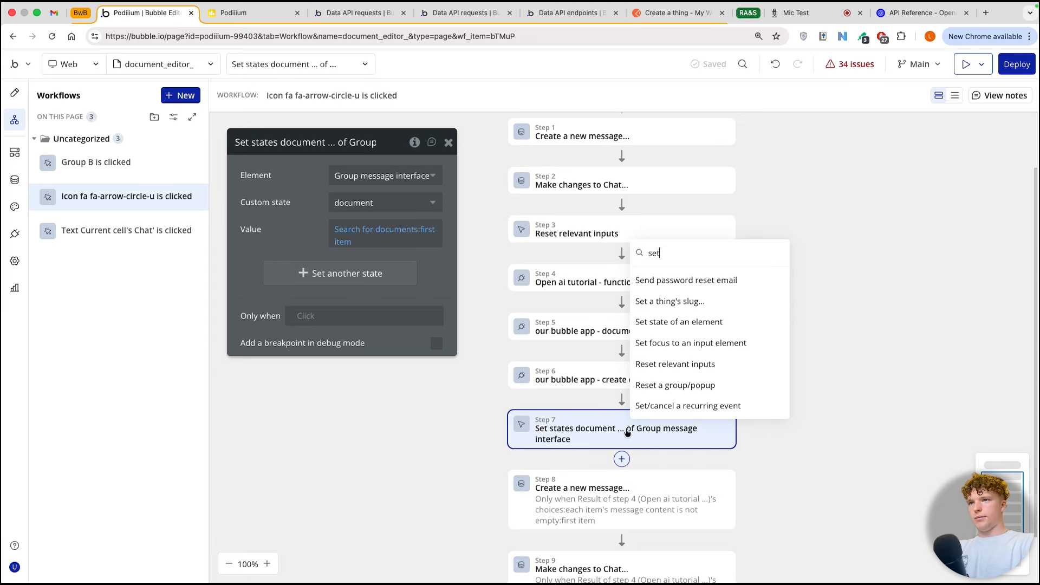
left_click(665, 326)
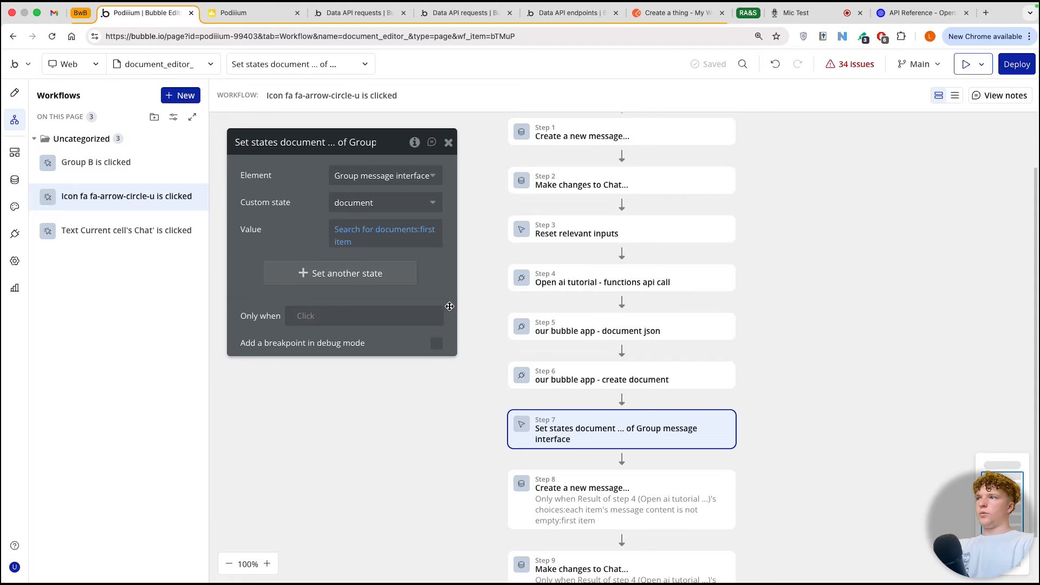
Step: Return to the page design, show the hidden Group - document on the canvas, and open its layout settings
left_click(15, 92)
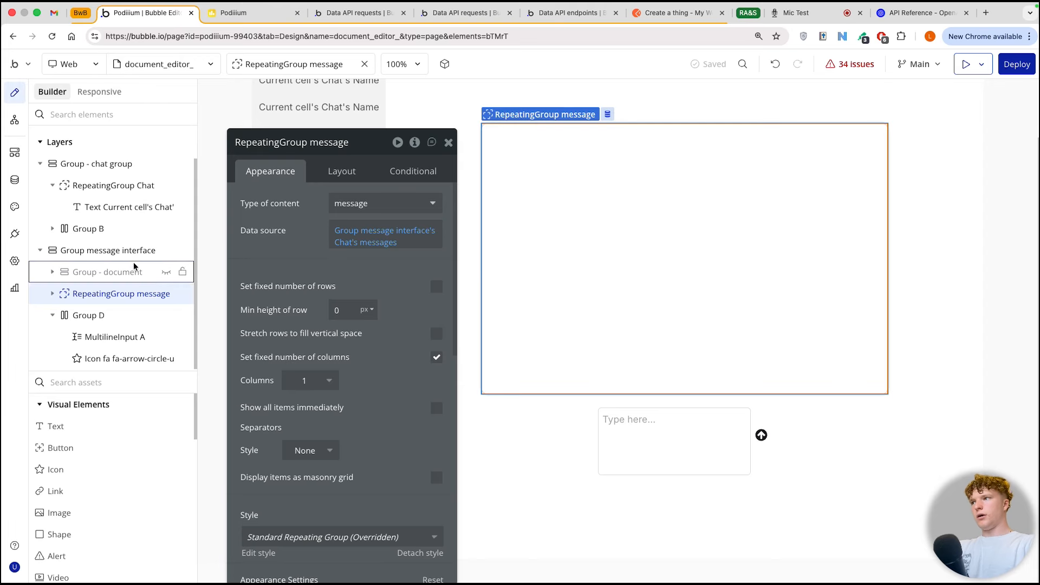
left_click_drag(108, 314, 108, 314)
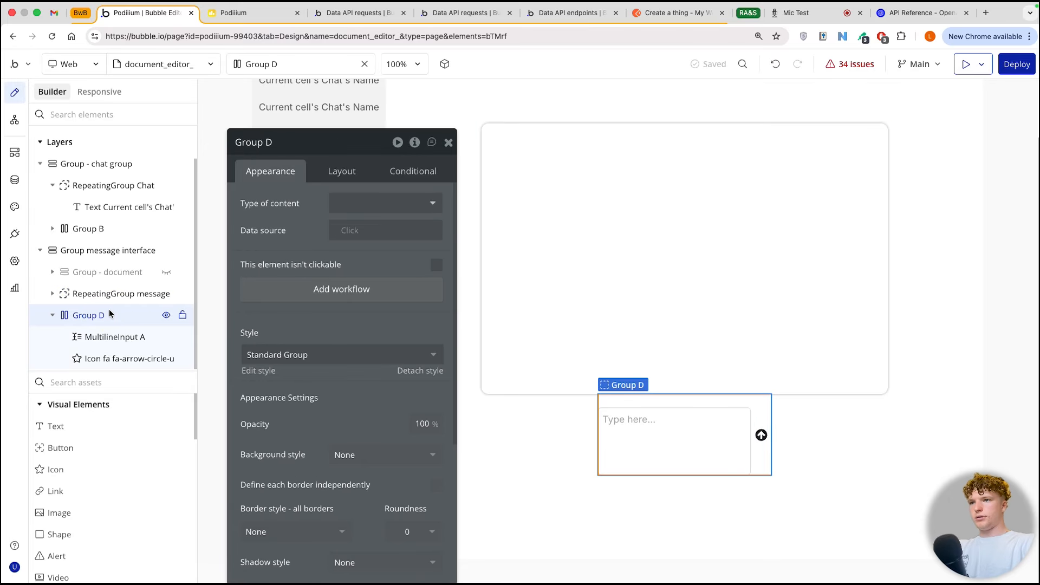
left_click(121, 228)
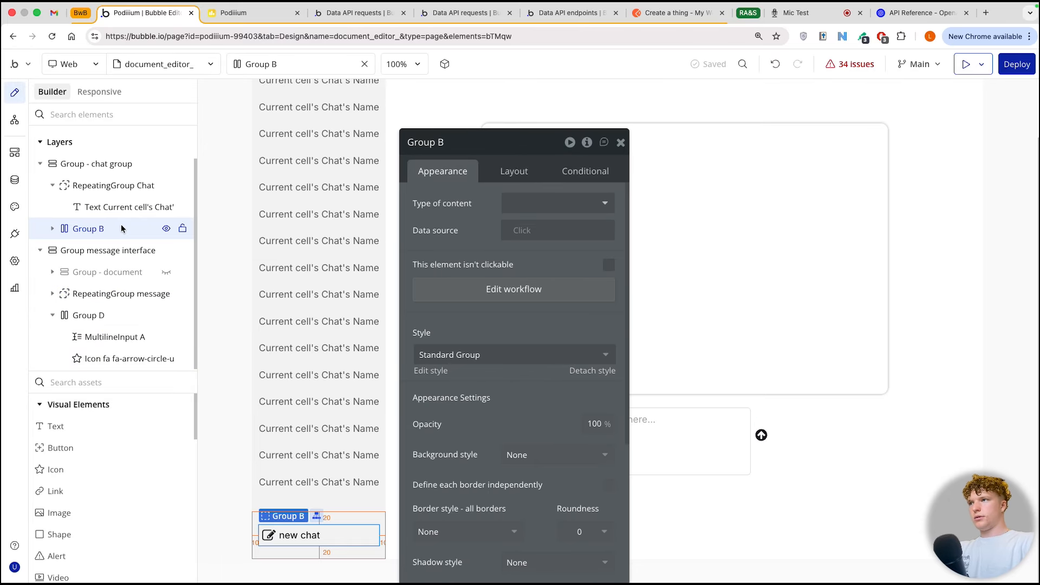
left_click(166, 272)
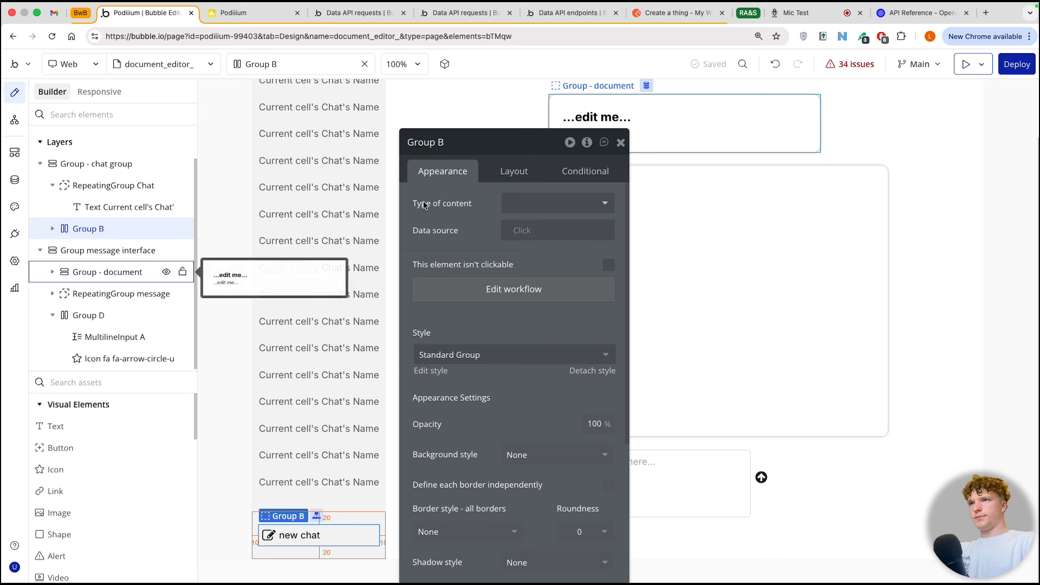
left_click(514, 170)
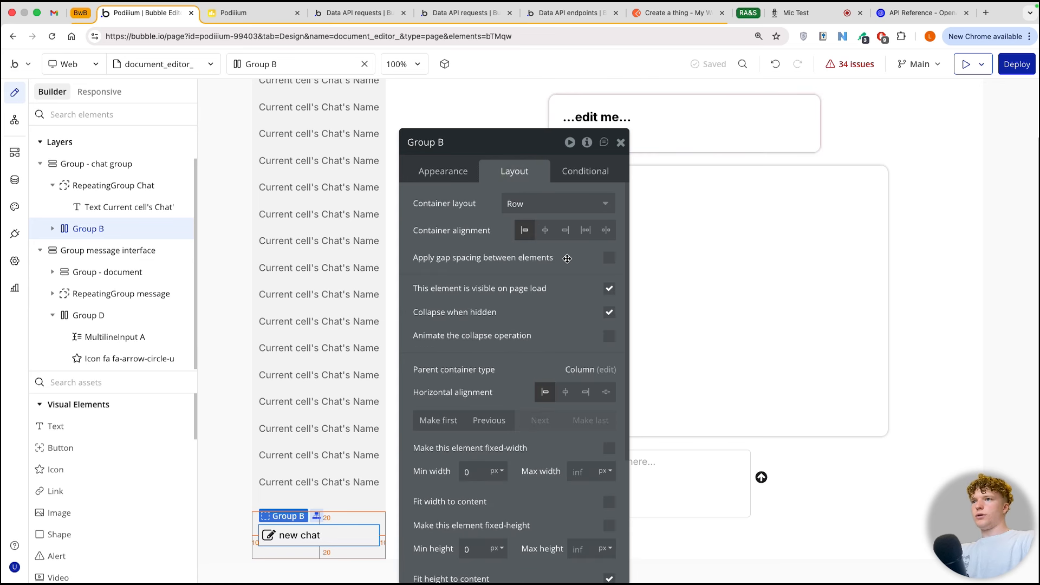
left_click(562, 99)
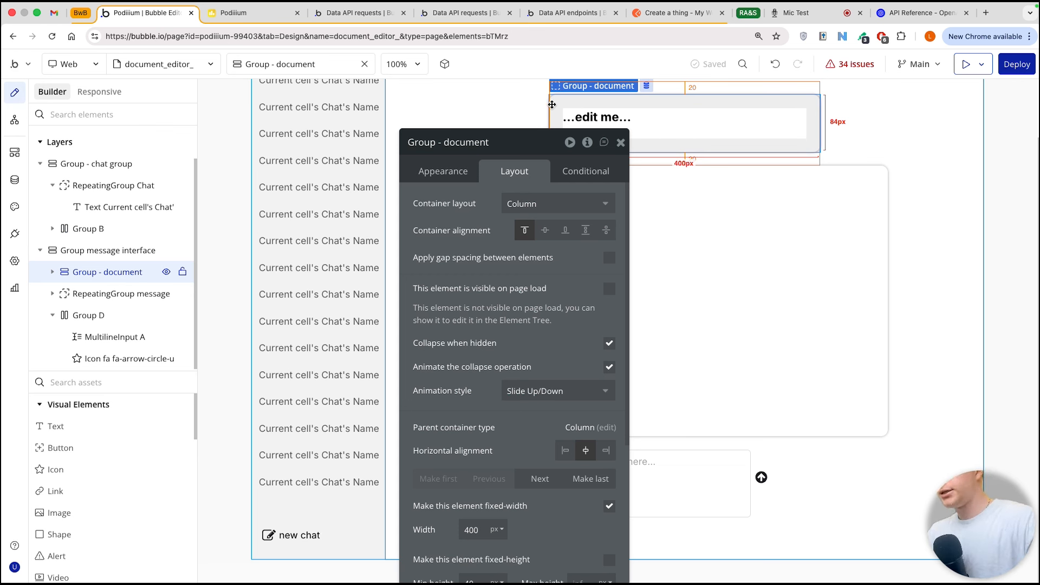
mouse_move(499, 290)
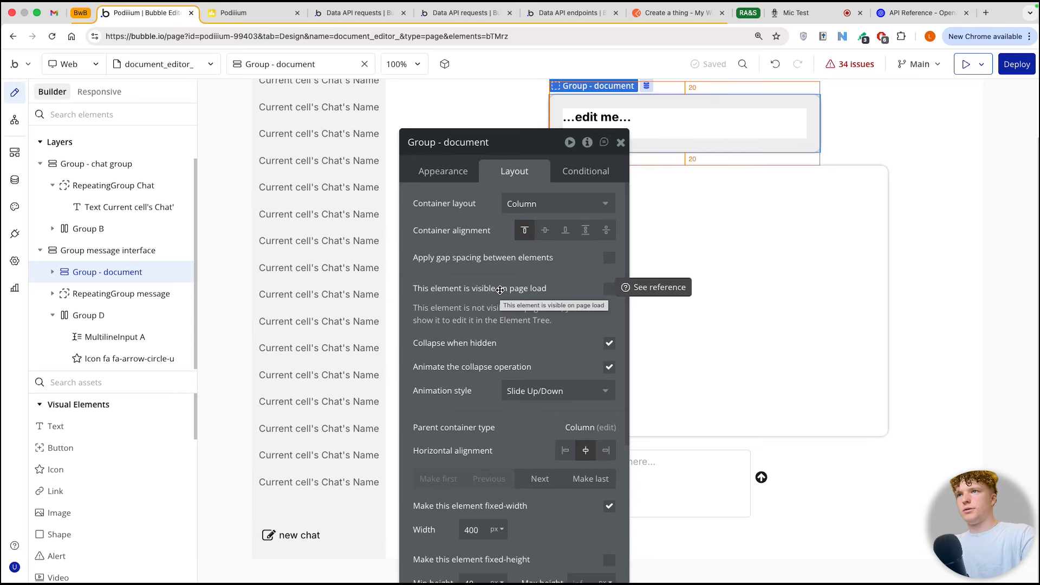
Step: Add a condition to Group - document for when Group message interface's document is not empty
left_click(578, 172)
left_click(507, 206)
left_click(464, 210)
scroll(535, 358, "down", 4)
left_click(528, 347)
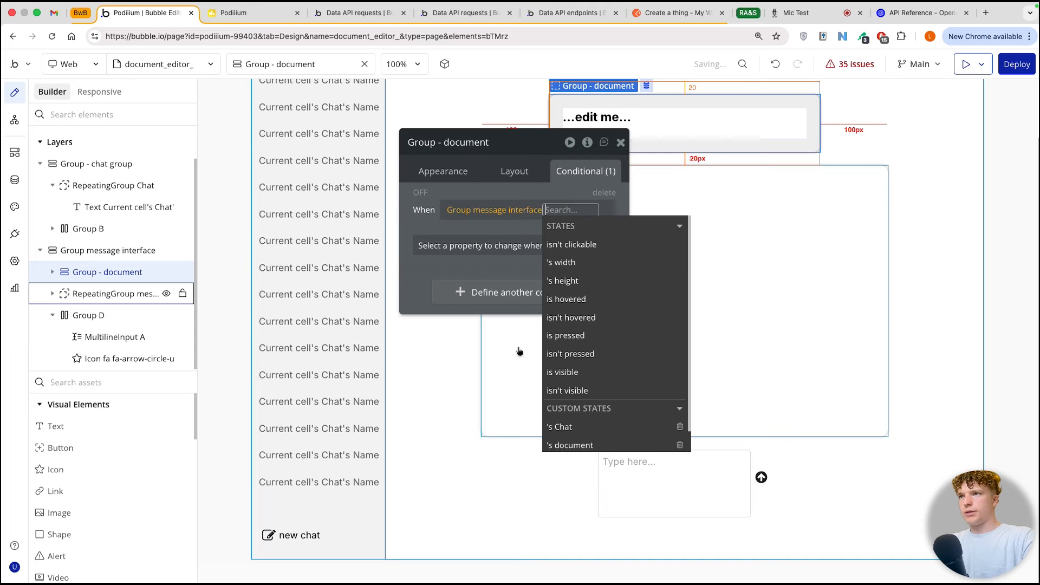
left_click(570, 445)
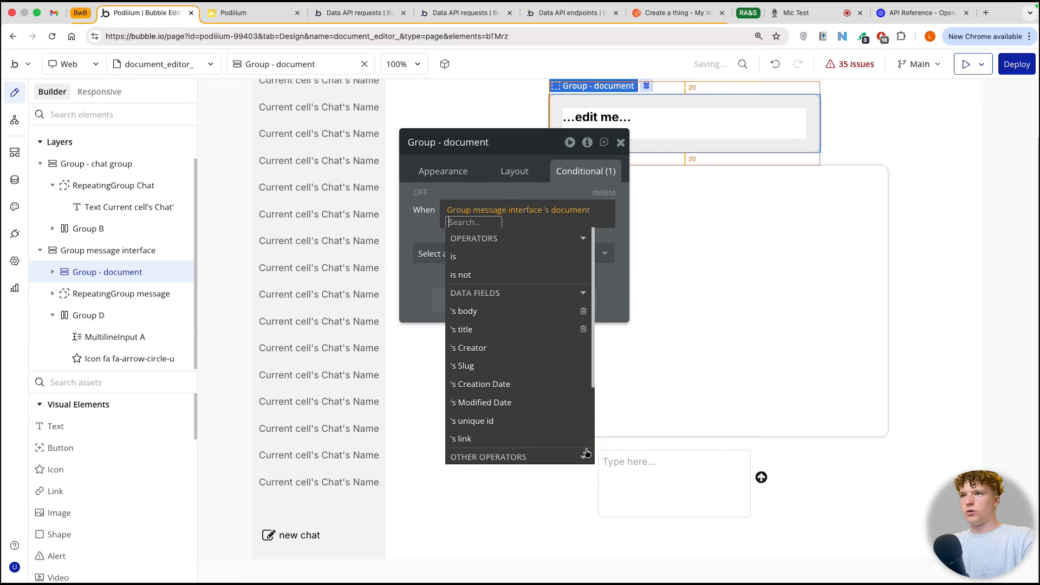
left_click(514, 281)
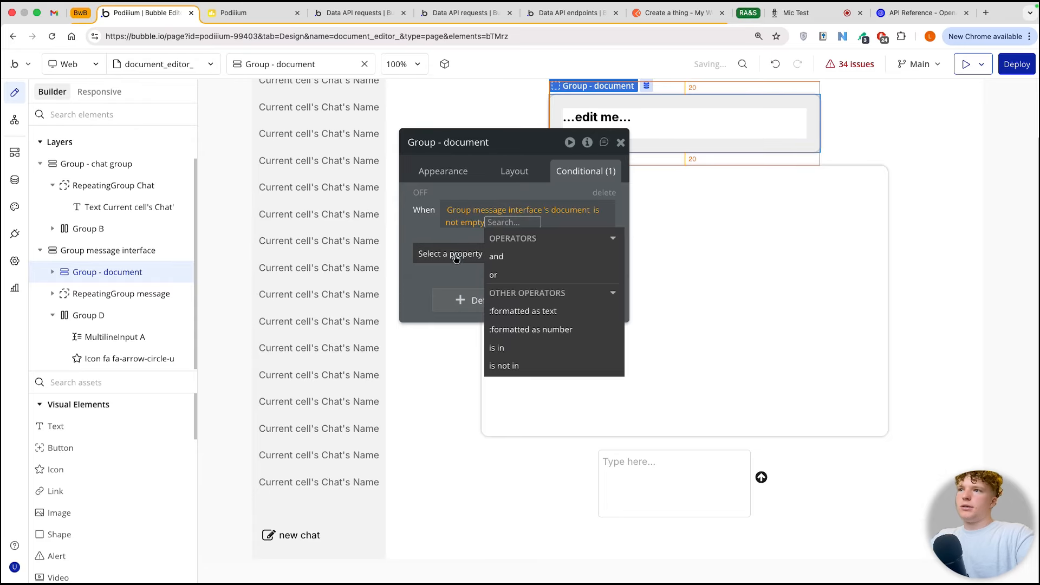
left_click(445, 238)
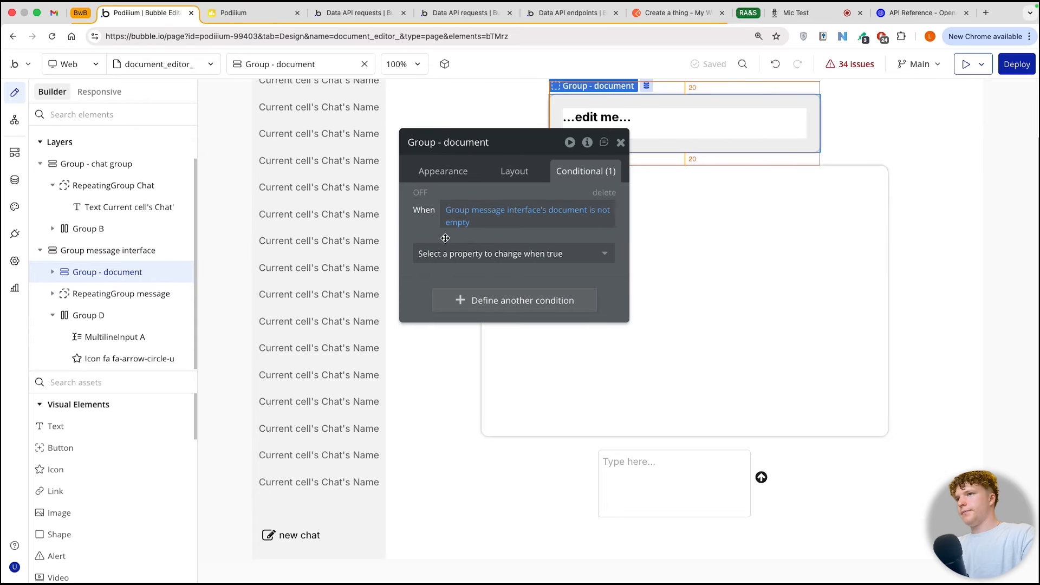
Step: Make Group - document visible when its condition is true, and close its properties
left_click(488, 255)
left_click(489, 289)
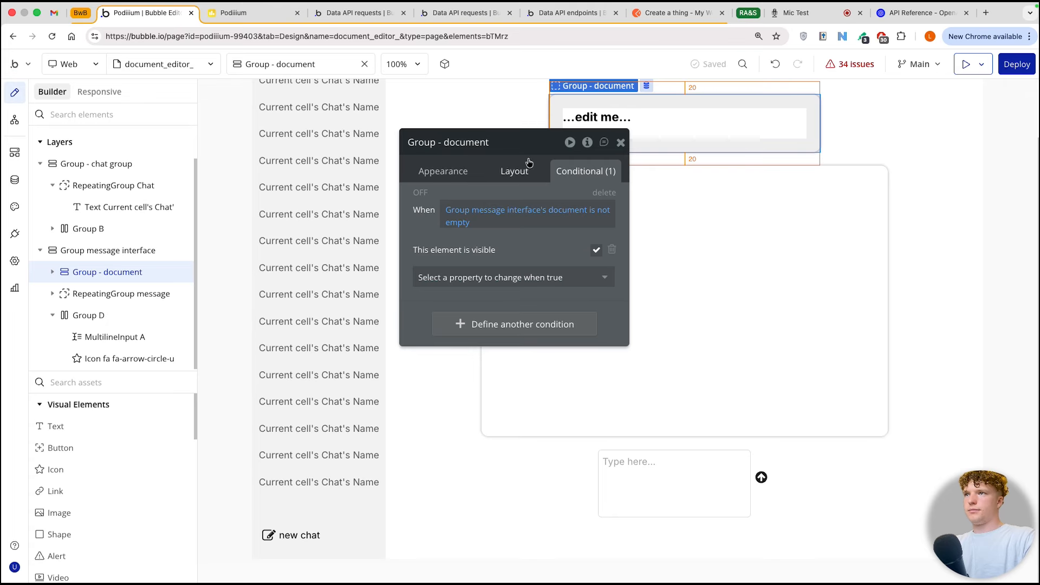
left_click_drag(529, 148, 407, 123)
left_click(499, 120)
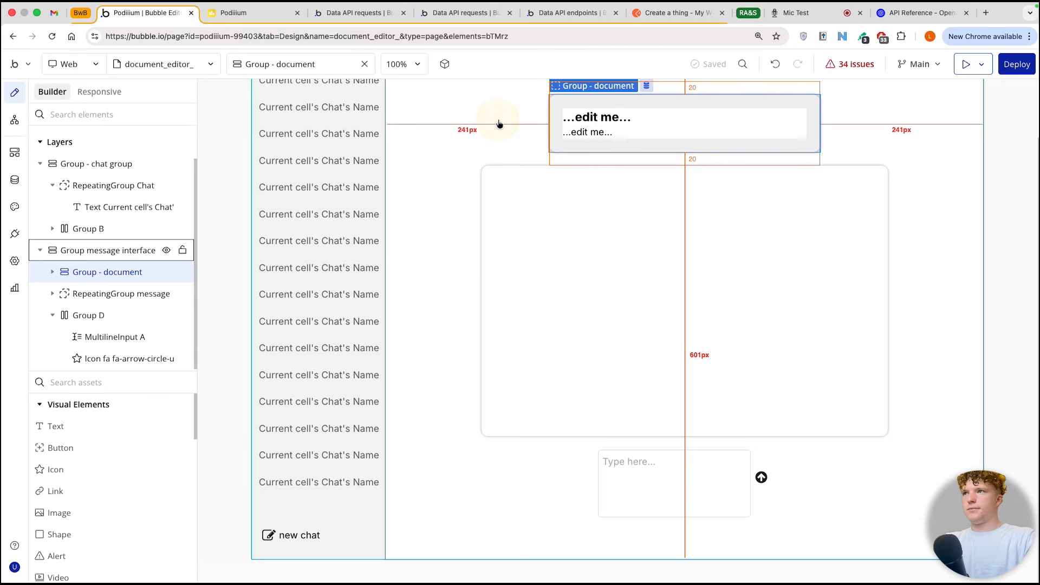
Step: In the send-message workflow, start the document json action's run condition with Result of step 4's choices:each item's message tool_calls
left_click(14, 120)
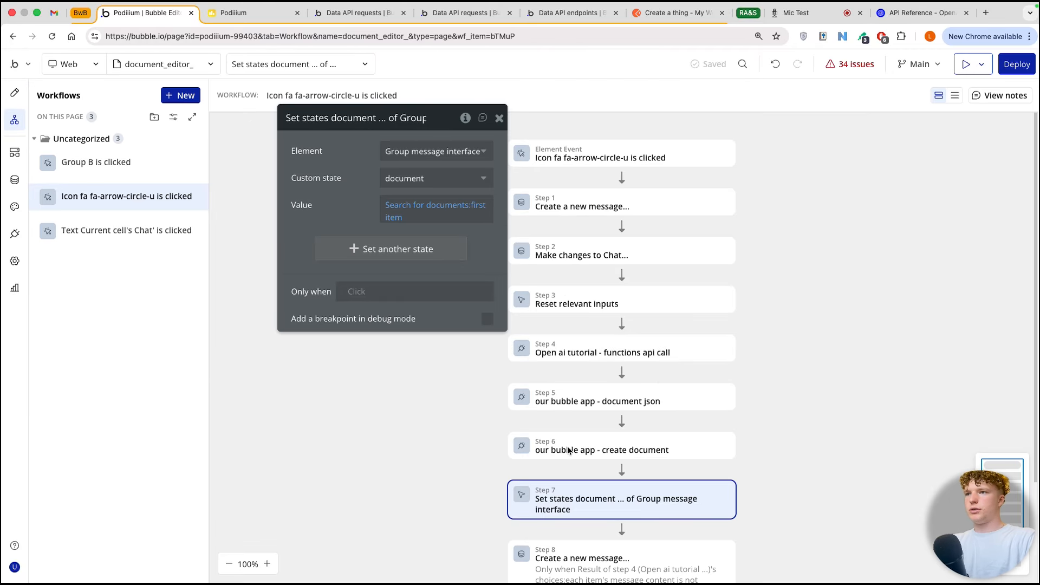
left_click(581, 356)
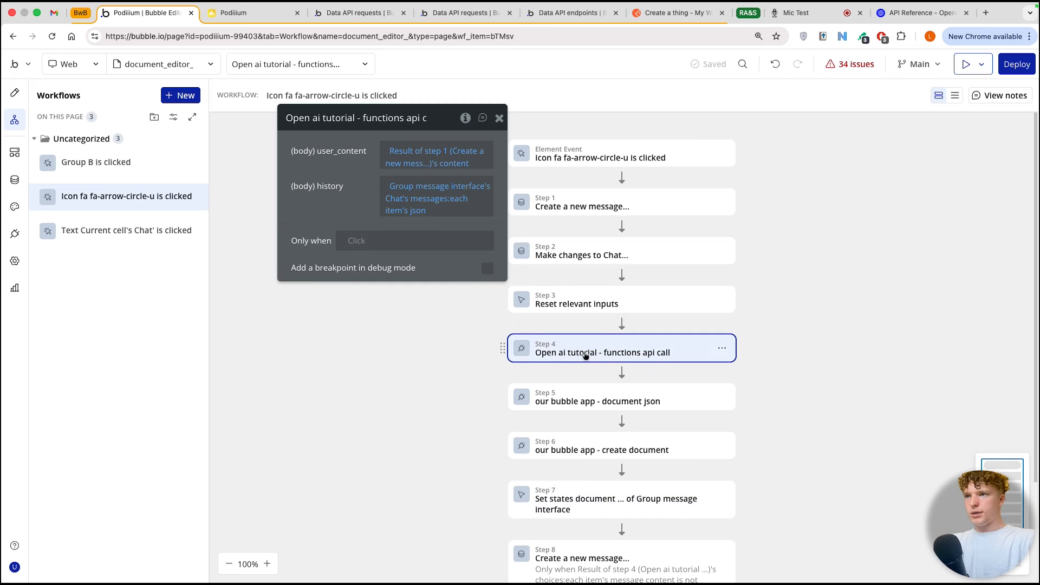
left_click(581, 406)
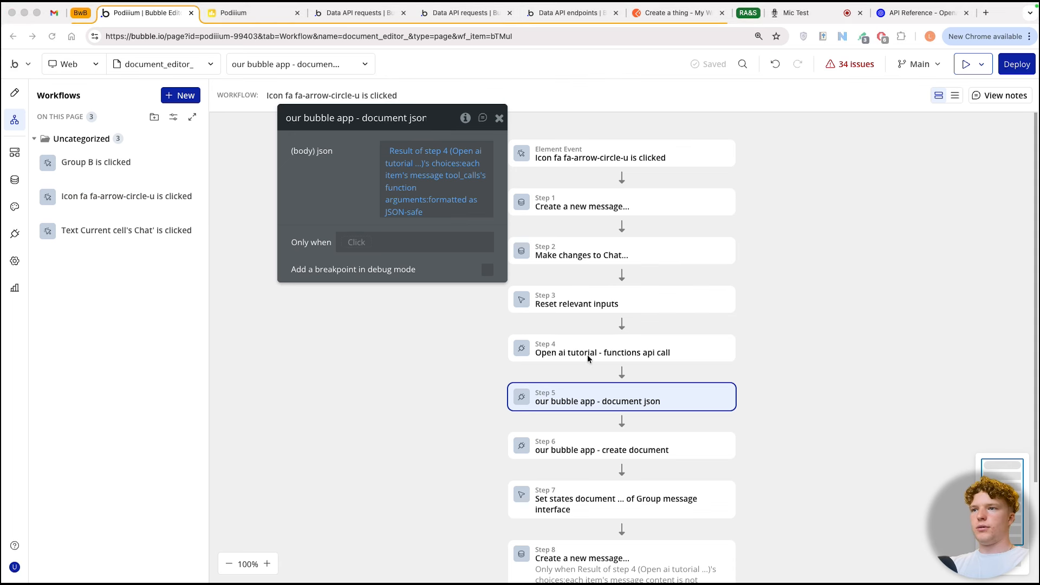
scroll(587, 354, "down", 2)
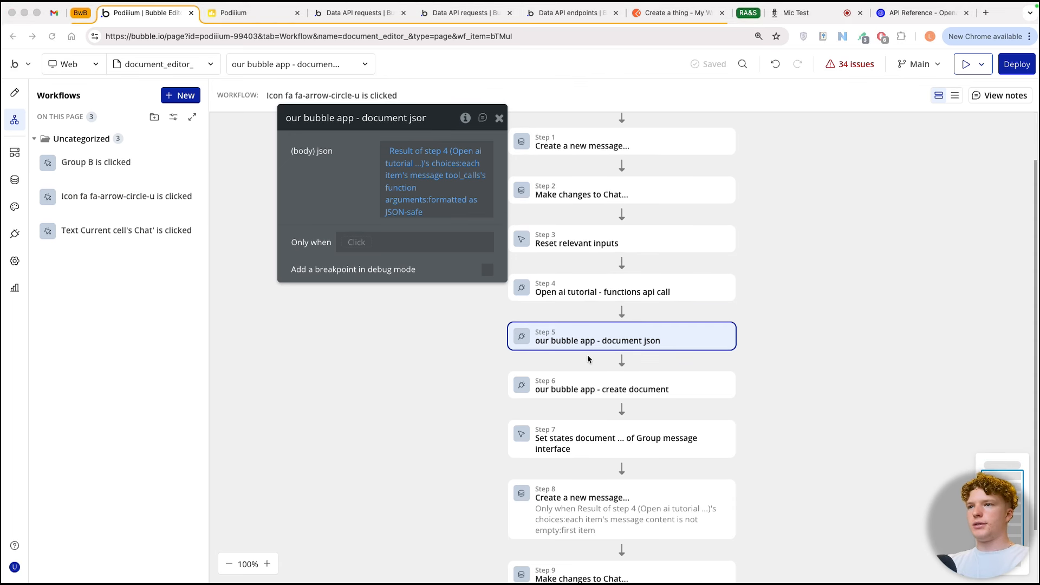
left_click(358, 244)
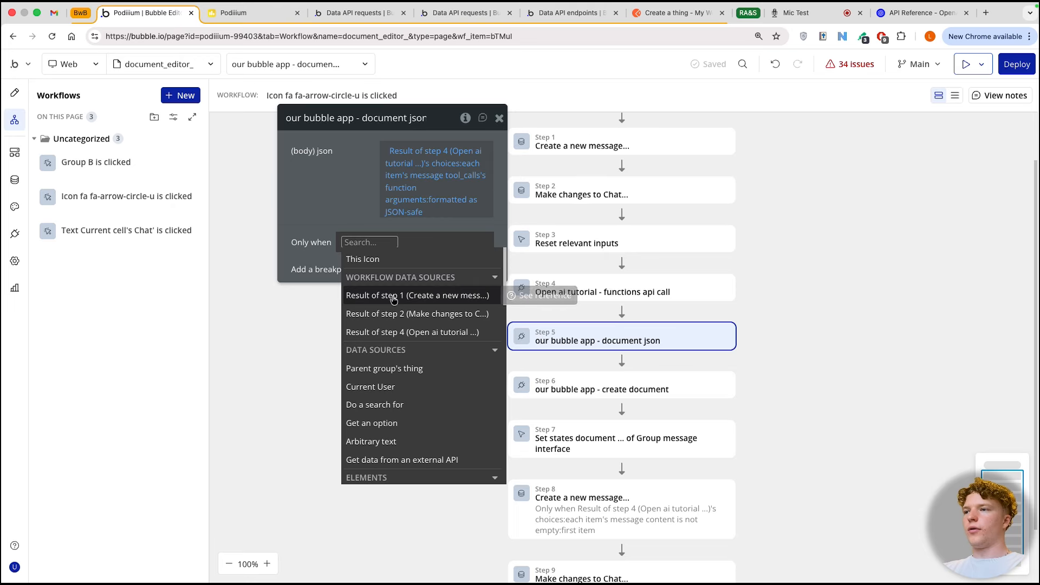
left_click(398, 332)
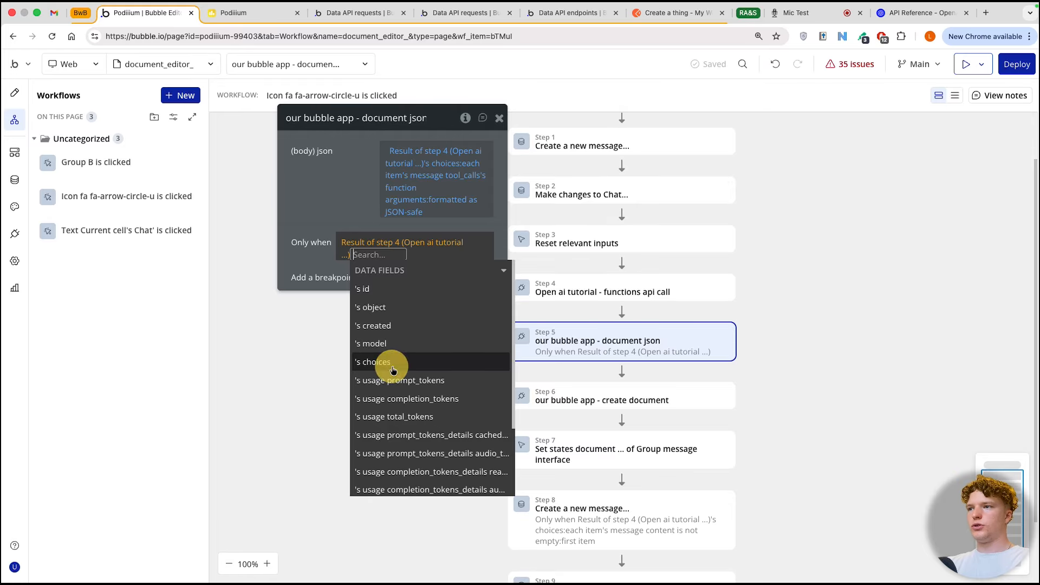
left_click(390, 361)
scroll(428, 425, "down", 5)
left_click(442, 423)
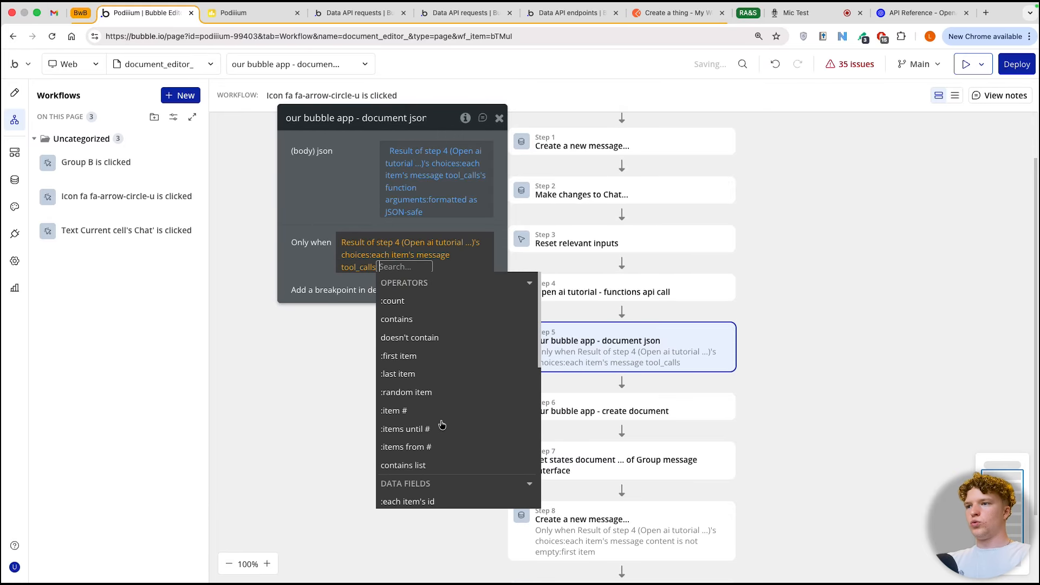
Step: Extend the document json action's condition to the function name's first item with an "is" comparison
scroll(441, 425, "down", 3)
left_click(442, 438)
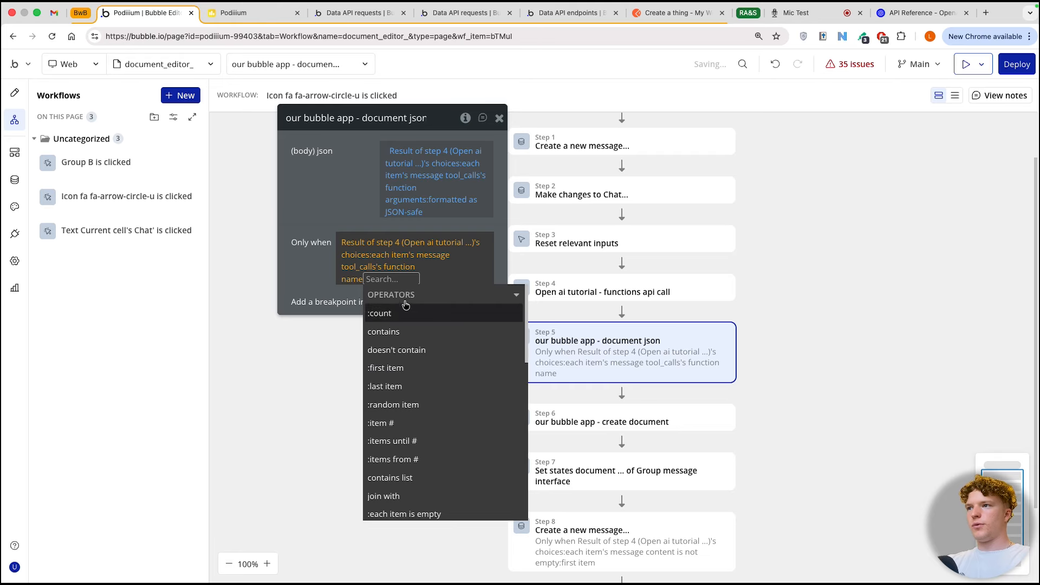
left_click(407, 368)
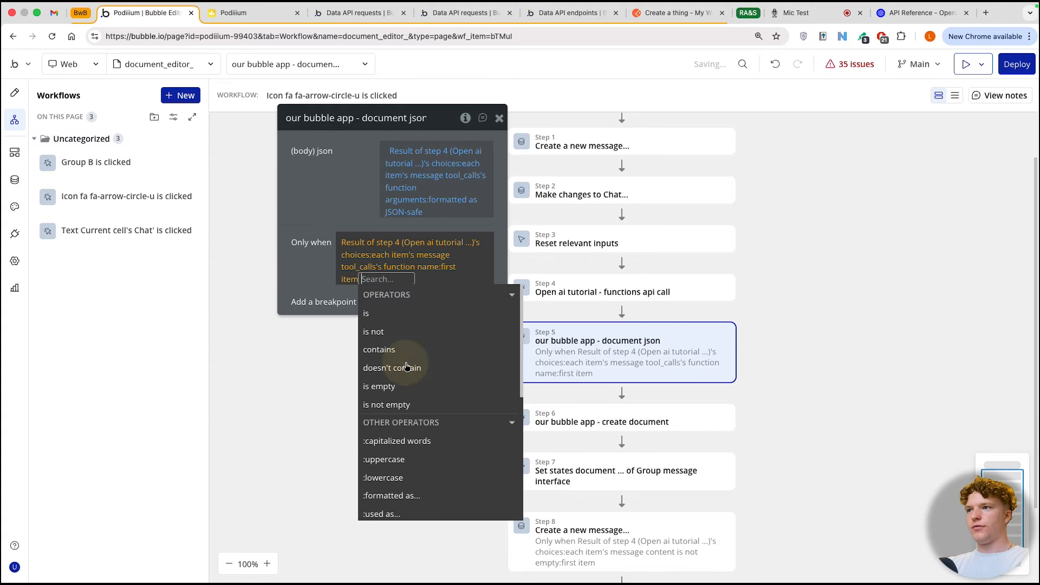
left_click(373, 313)
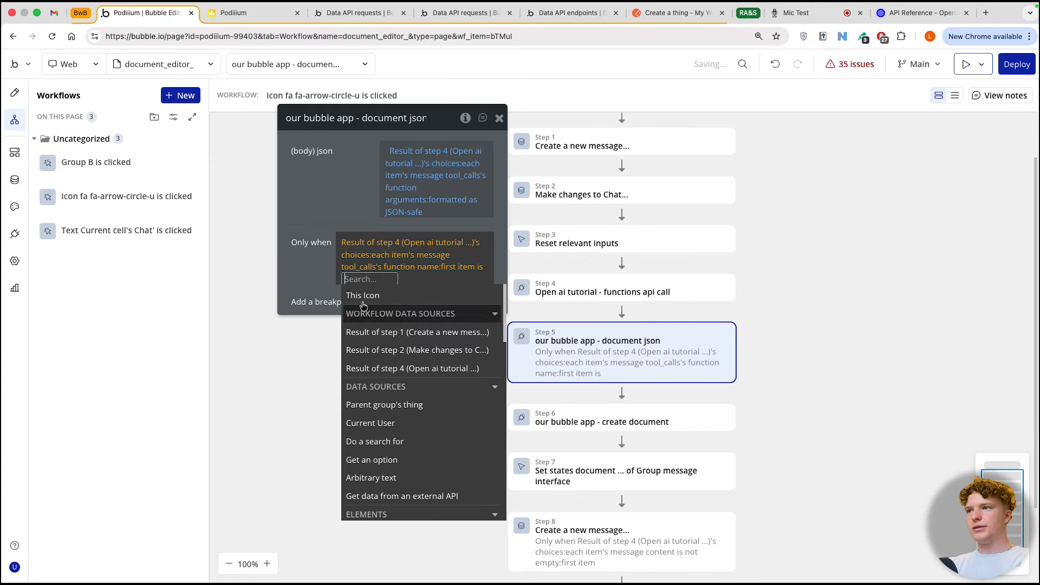
Step: Copy the function name create_document from the API Connector call and use it as the condition's comparison value
left_click(15, 236)
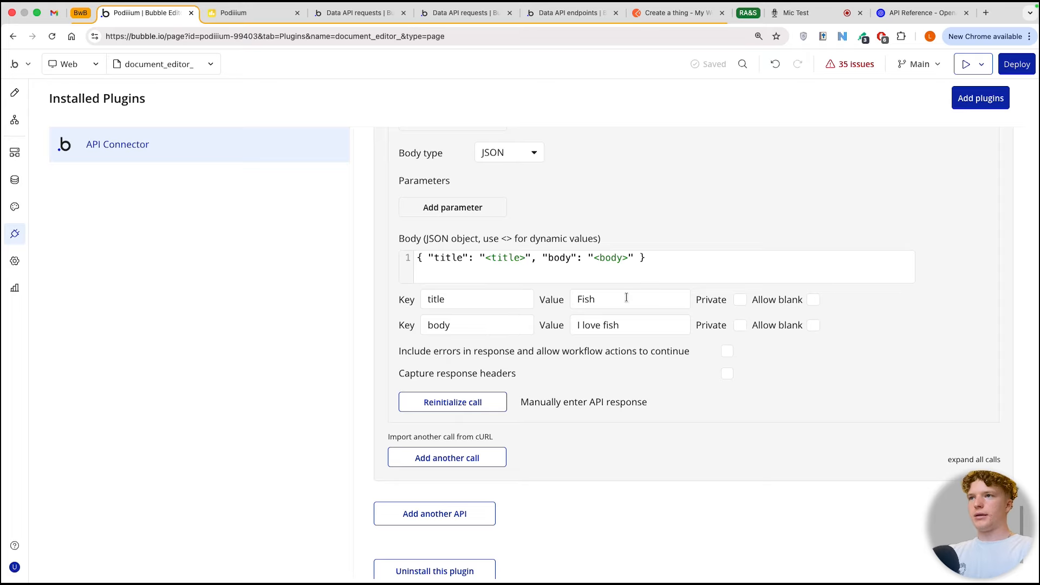
scroll(626, 298, "up", 20)
scroll(626, 299, "up", 20)
scroll(627, 299, "up", 5)
left_click_drag(566, 368, 650, 367)
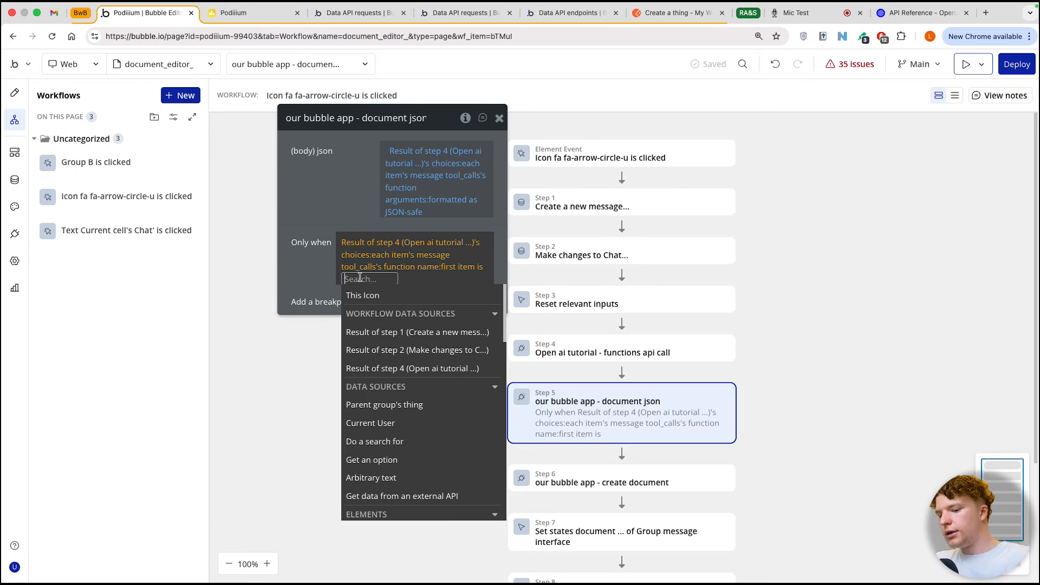
type("create_document")
left_click(373, 297)
Step: Copy the create_document condition from the document json action to the create document and set document state actions
right_click(418, 202)
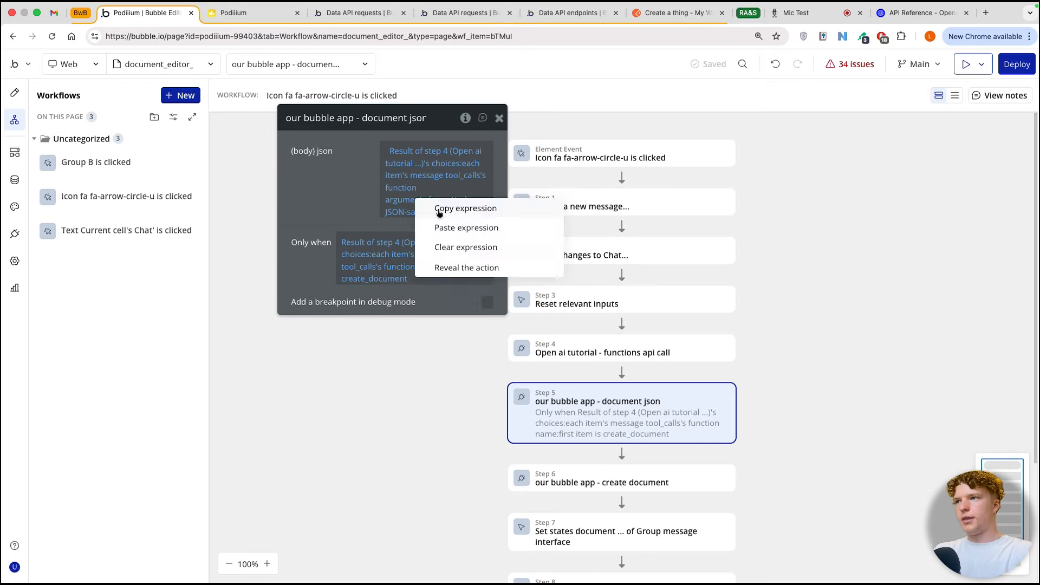
left_click(437, 211)
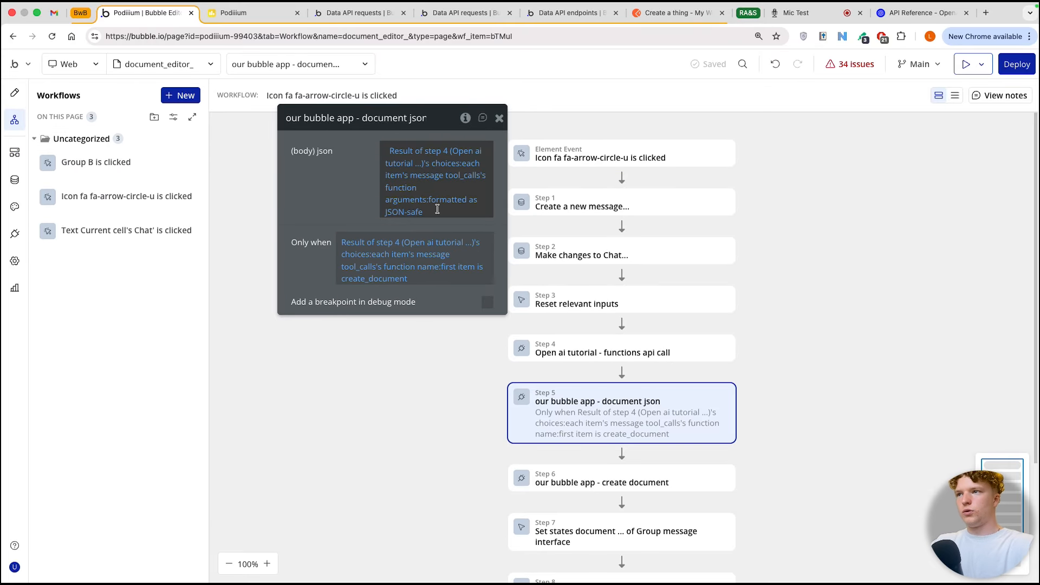
scroll(606, 406, "down", 1)
left_click(606, 407)
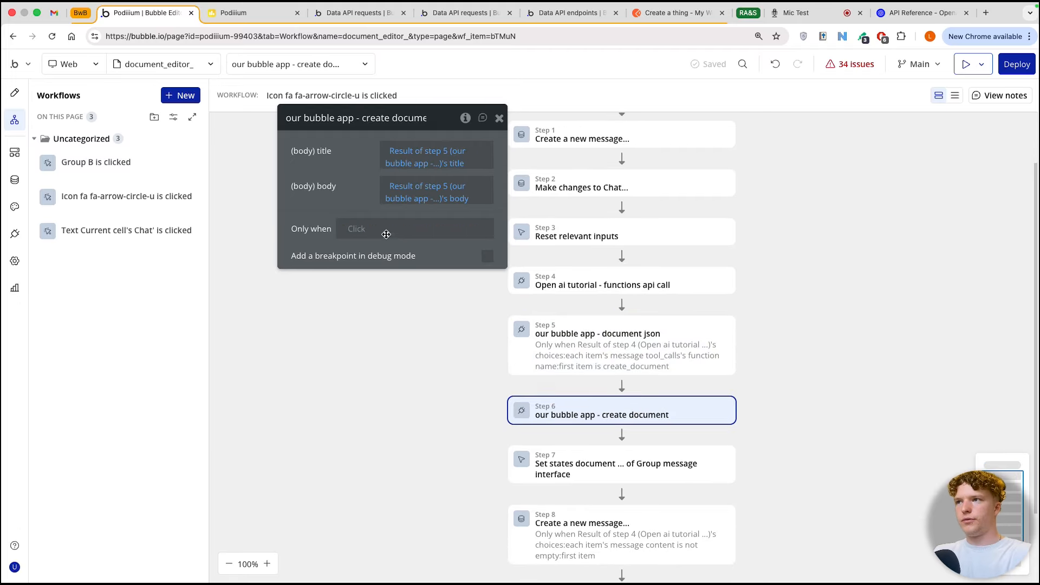
right_click(355, 228)
left_click(432, 209)
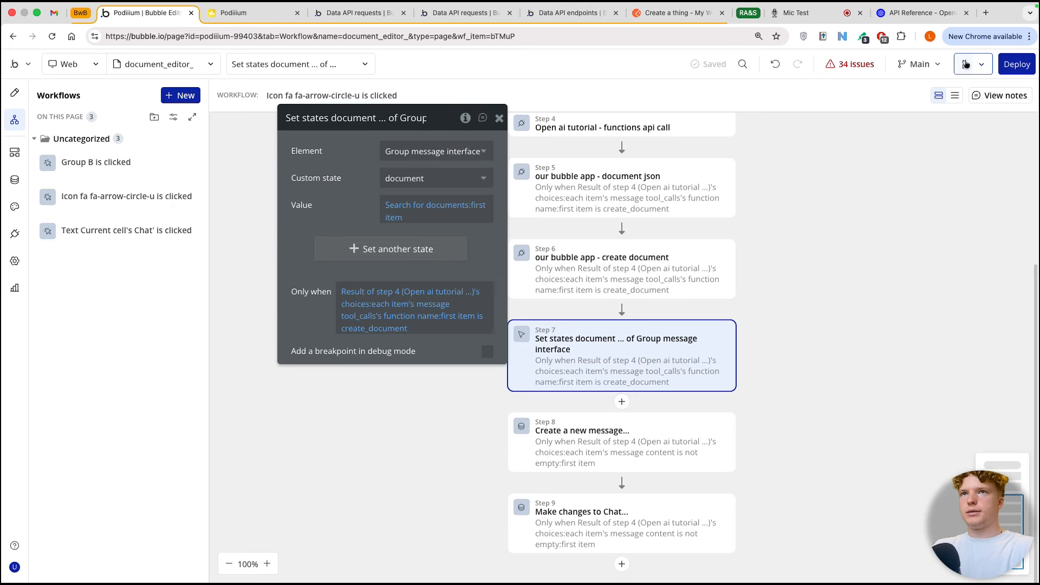
Step: Preview the page and send the chat message "hello their"
left_click(965, 64)
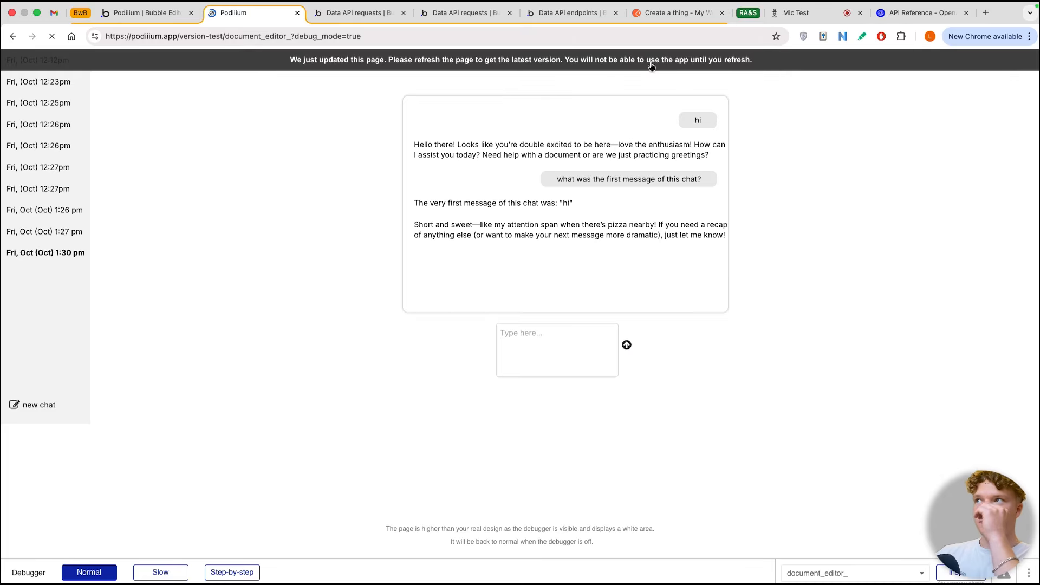
left_click(528, 338)
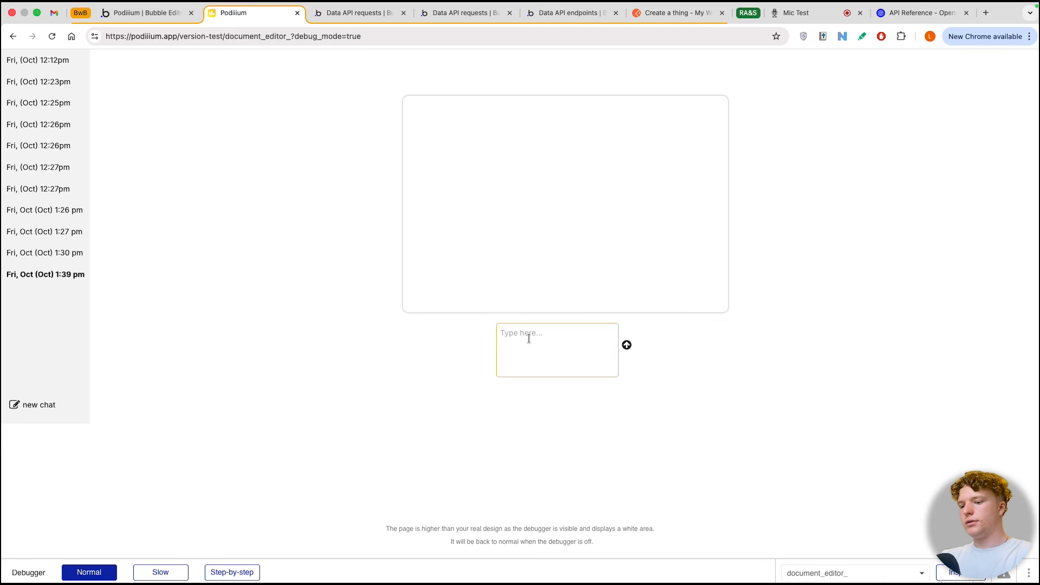
type("hello their")
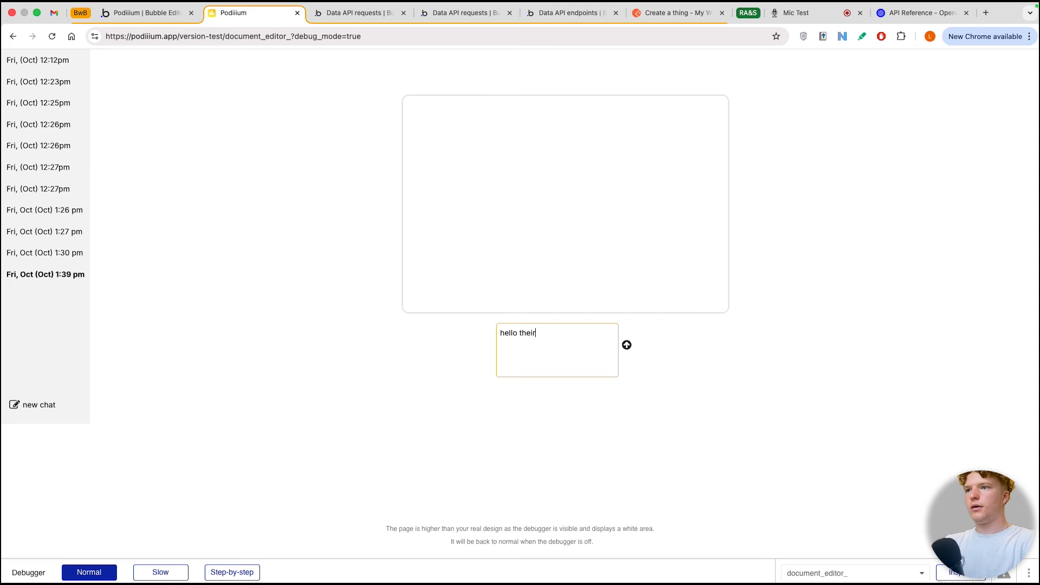
left_click(626, 345)
Step: Send "make a document on how to build a paper plane" with the debugger in step-by-step mode
left_click(523, 342)
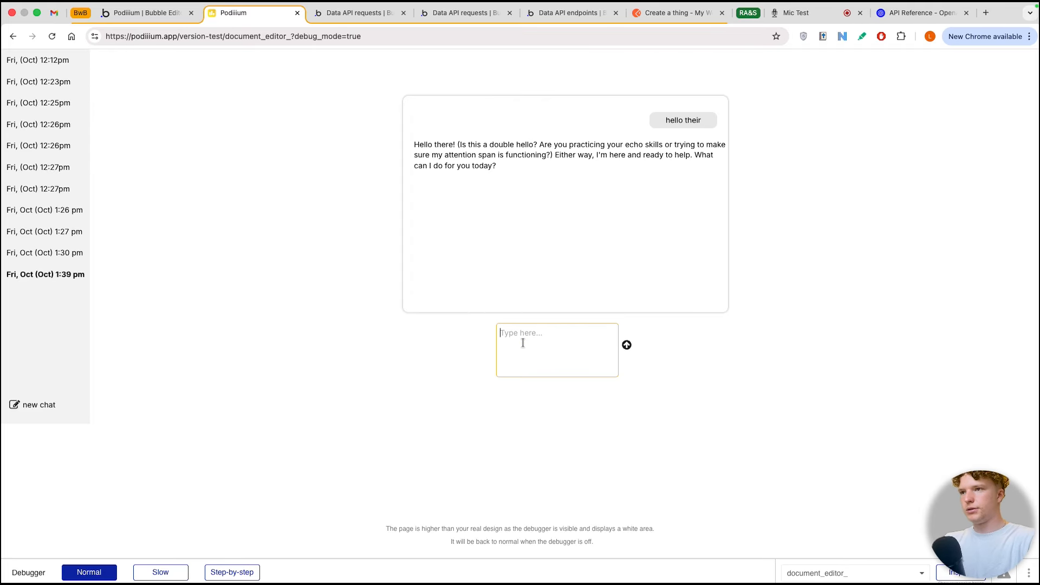
type("m")
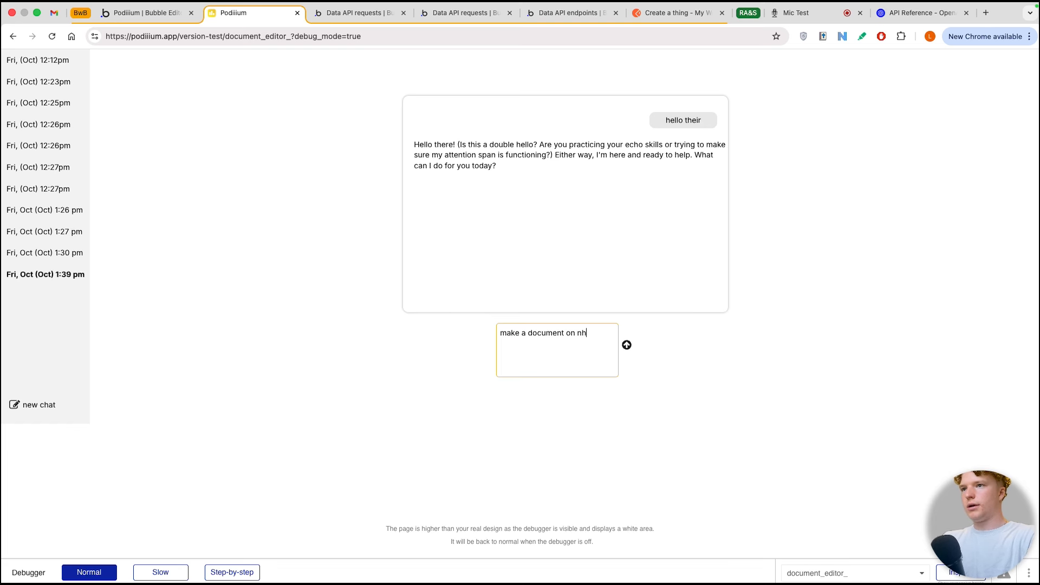
type("ake a document on how to build a paper plane")
left_click(232, 572)
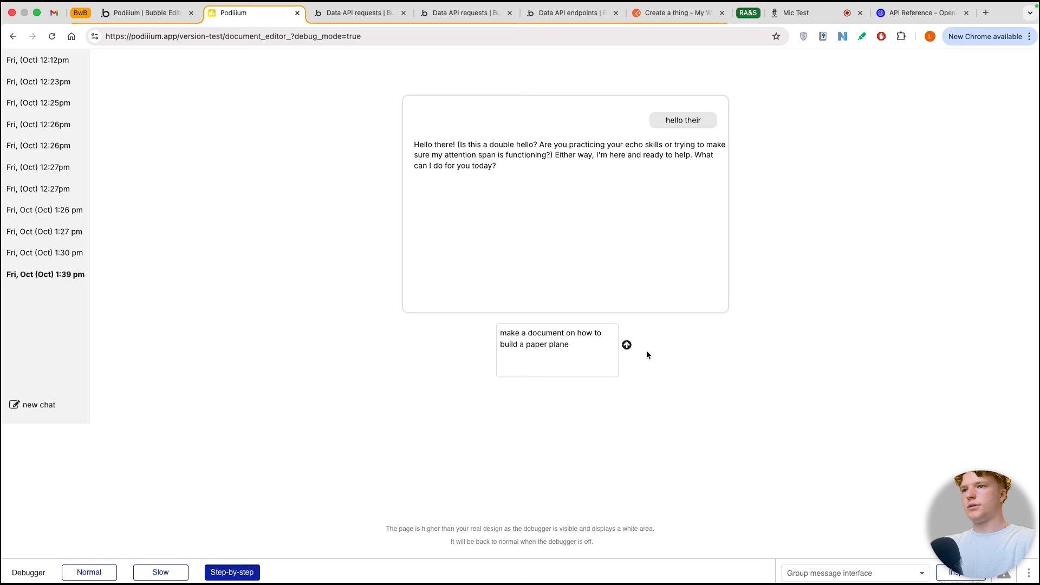
left_click(626, 344)
Step: Step the debugger through to the document json action and inspect the expression behind its json value
left_click(232, 437)
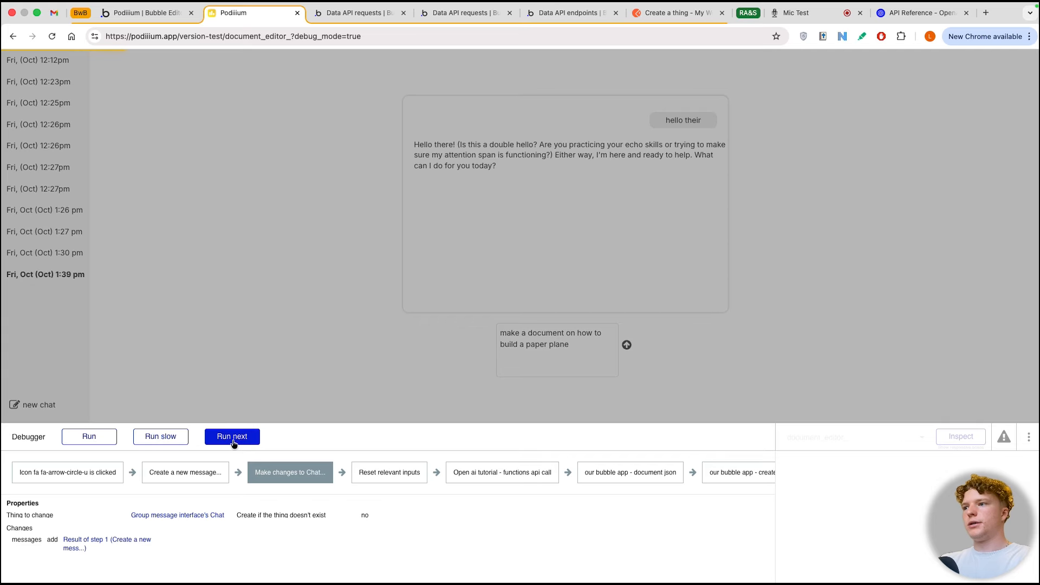
left_click(233, 441)
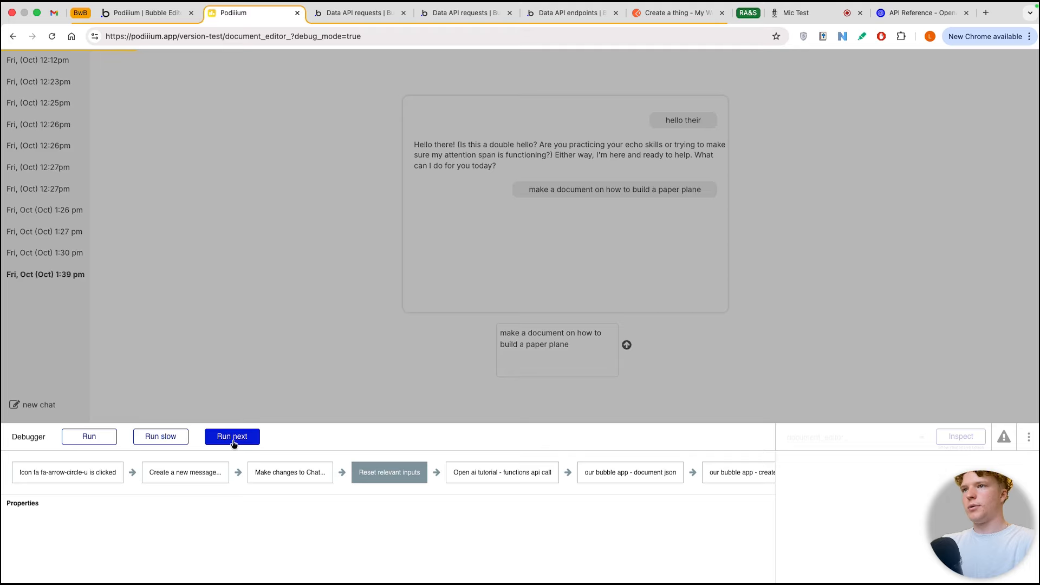
left_click(233, 442)
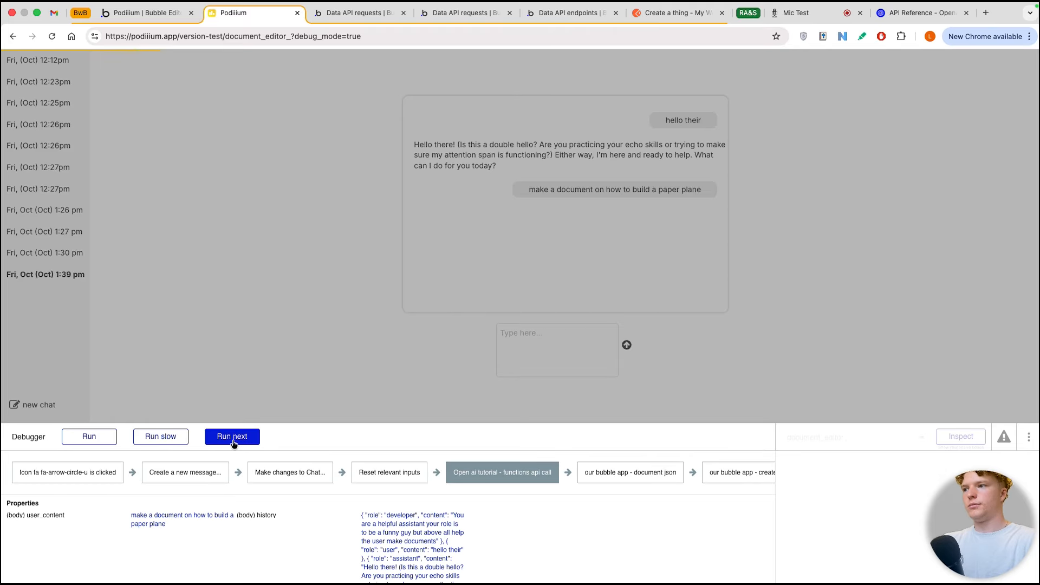
left_click(234, 442)
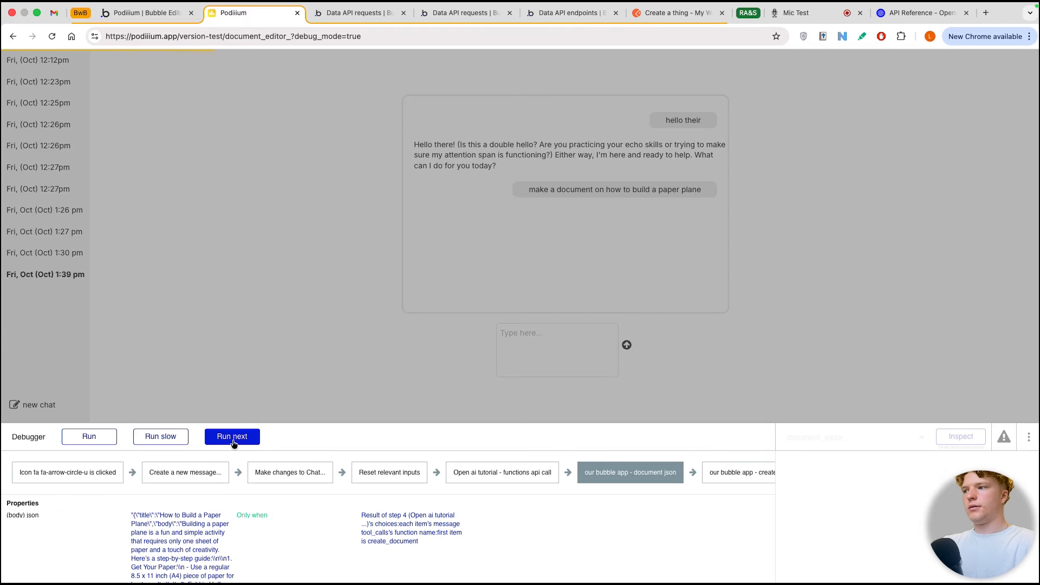
left_click(163, 536)
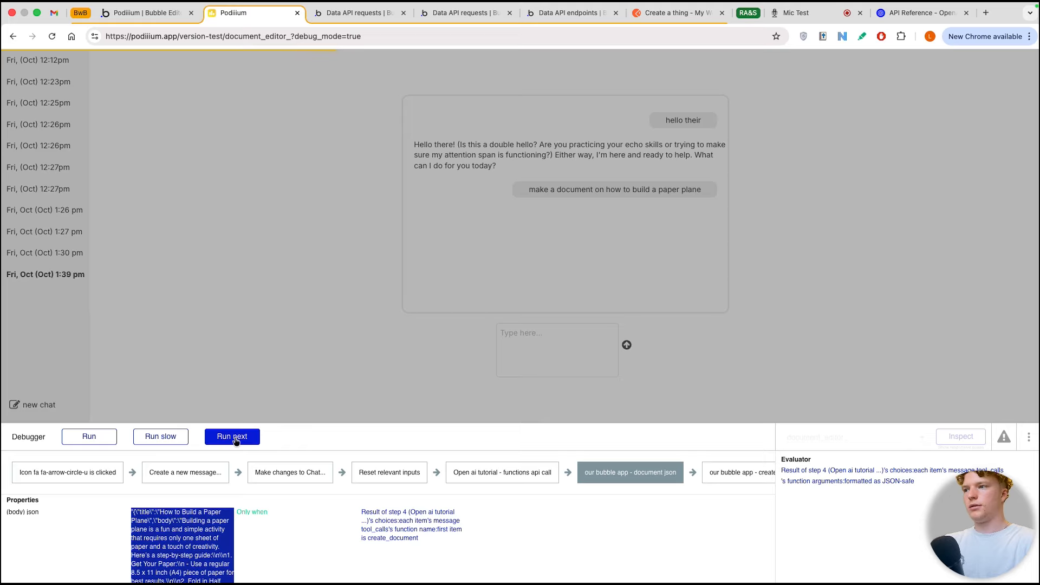
Step: Run the workflow's remaining actions one at a time, from document json through the final chat change
left_click(236, 440)
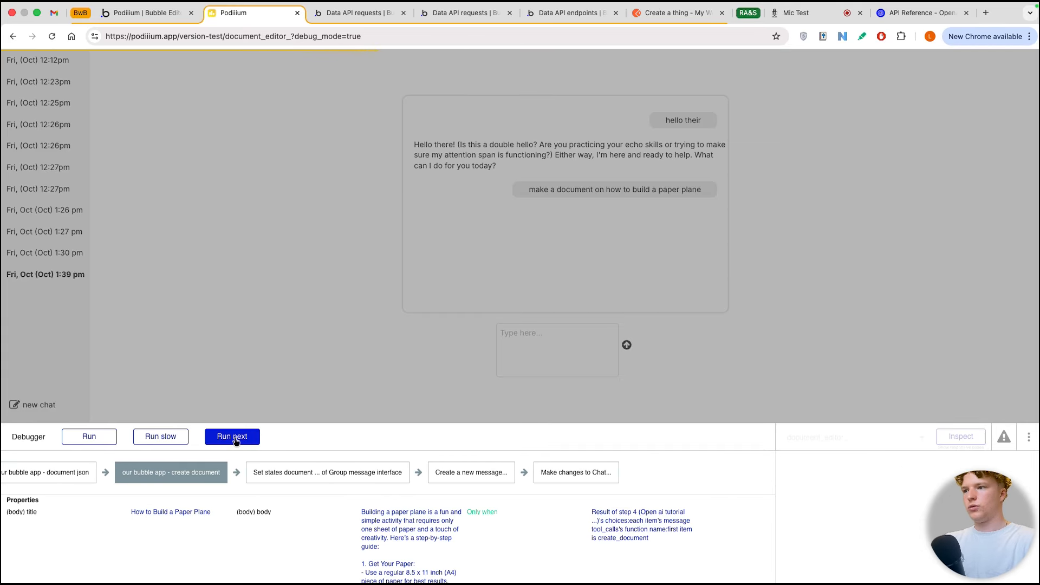
left_click(236, 441)
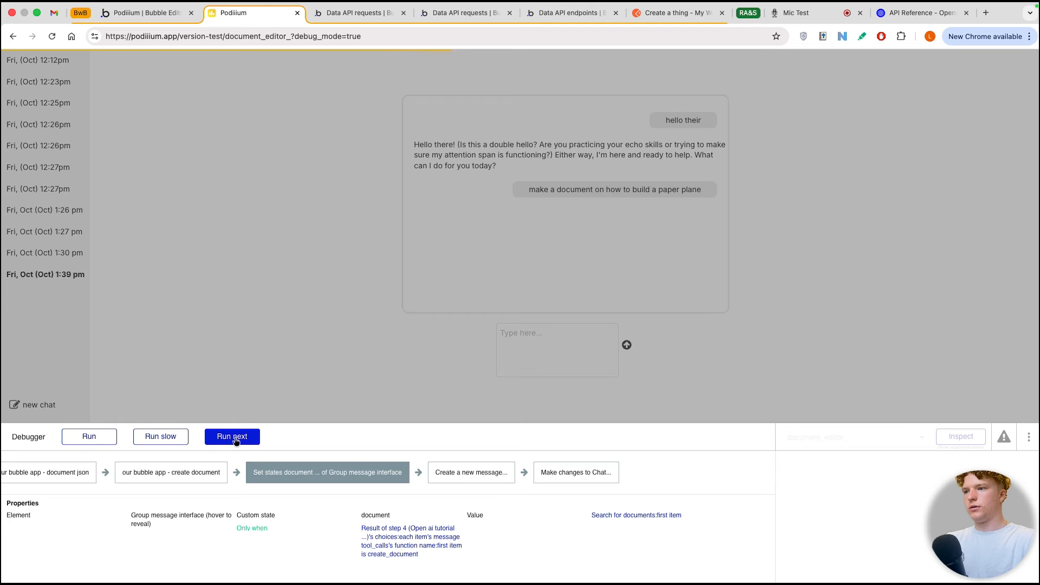
left_click(236, 441)
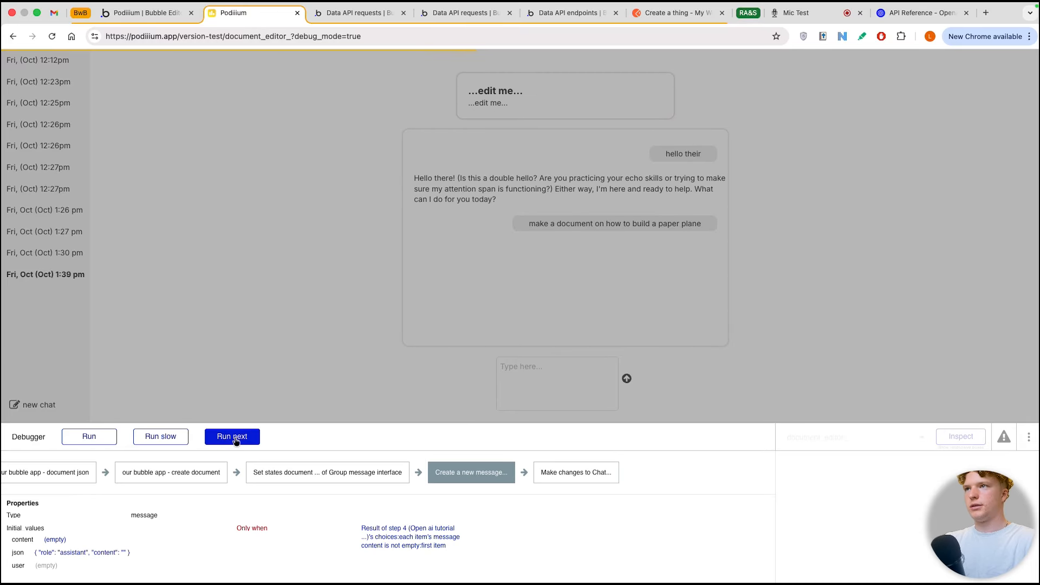
left_click(236, 440)
left_click(235, 441)
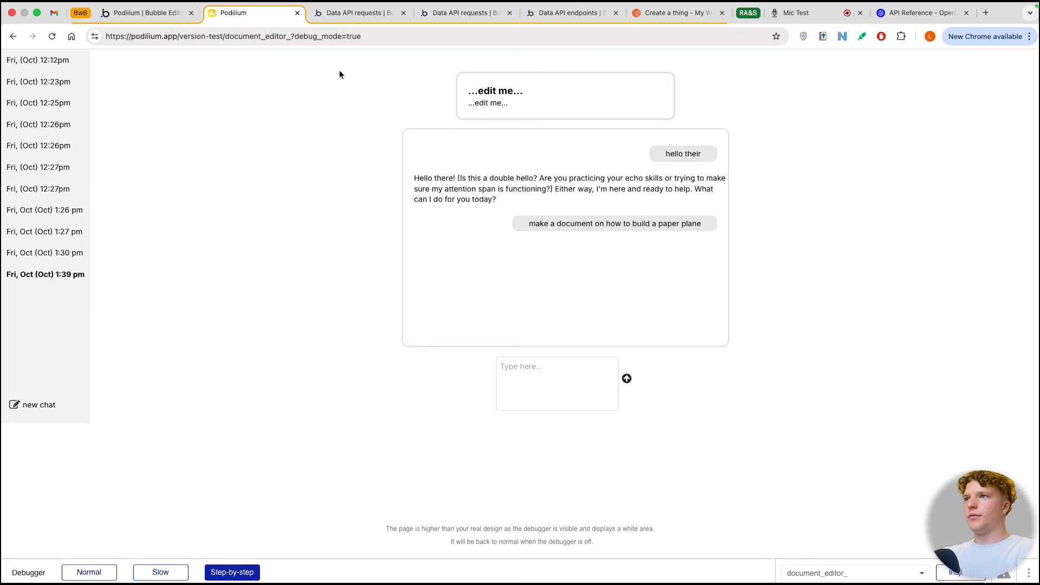
Step: Back in the page design, replace Text E's placeholder in Group - document with Parent group's document's title
left_click(161, 21)
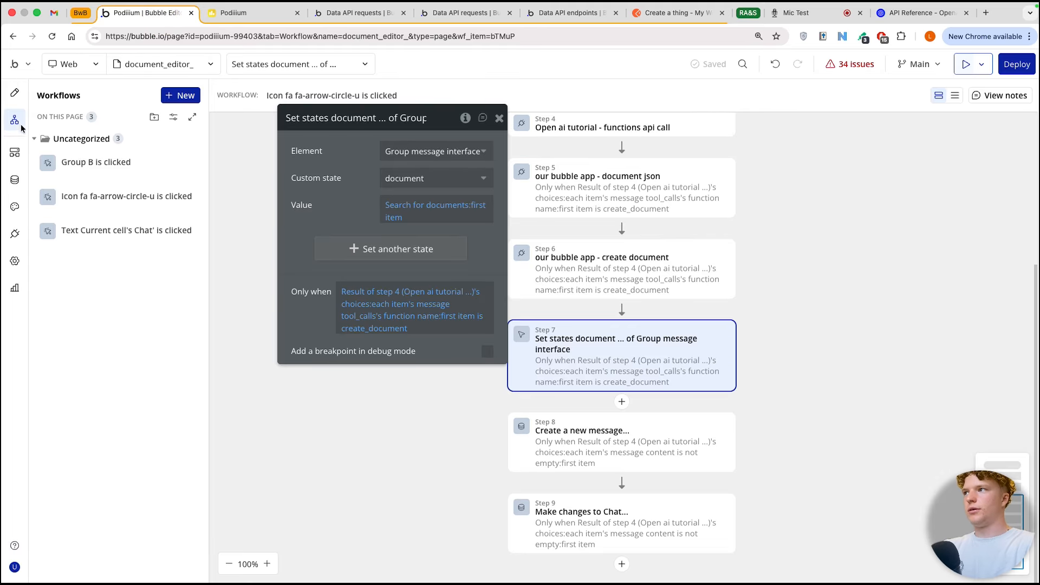
left_click(14, 92)
triple_click(336, 177)
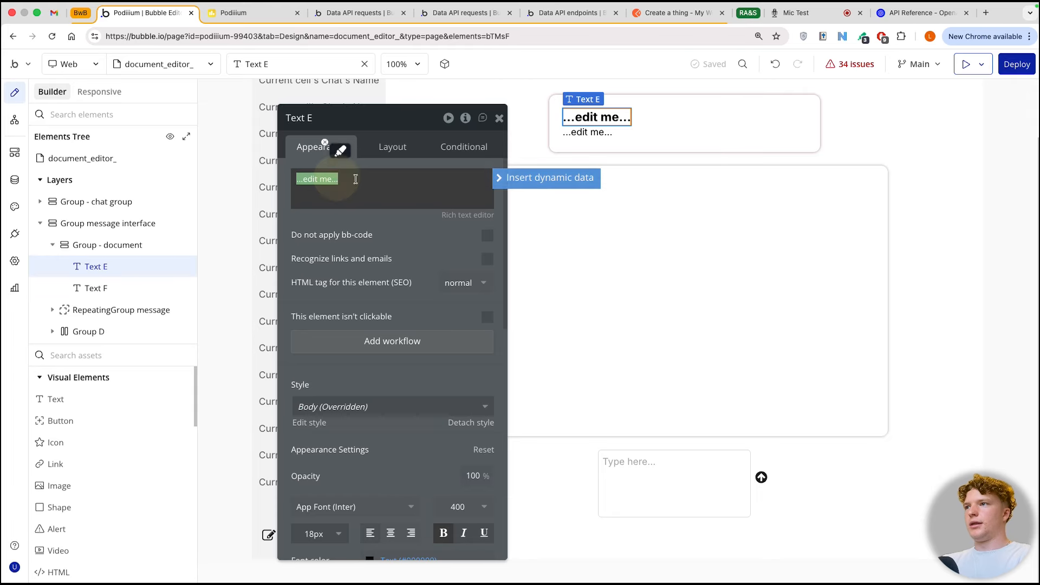
left_click(546, 177)
left_click(393, 211)
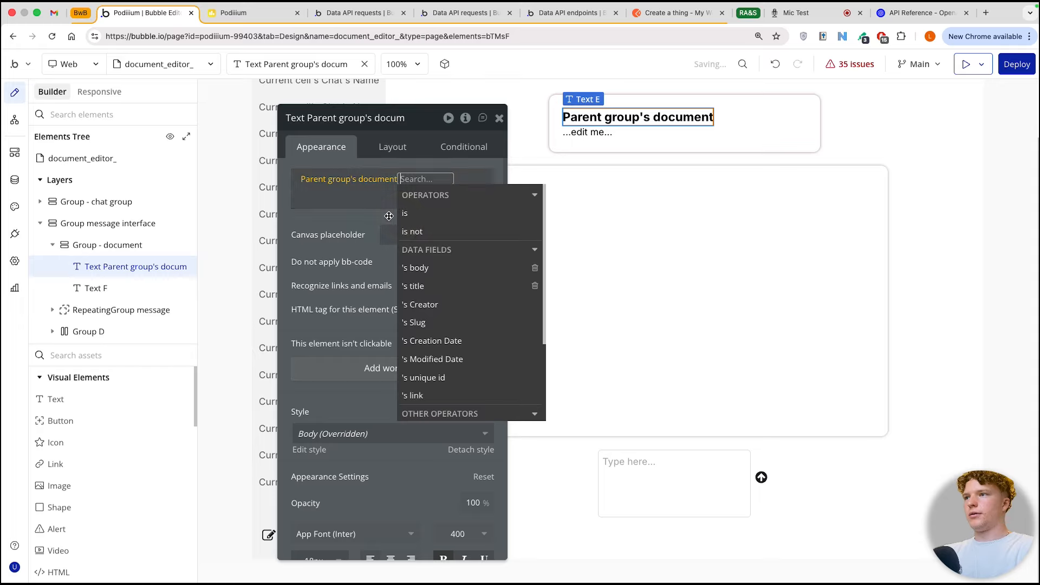
left_click(419, 284)
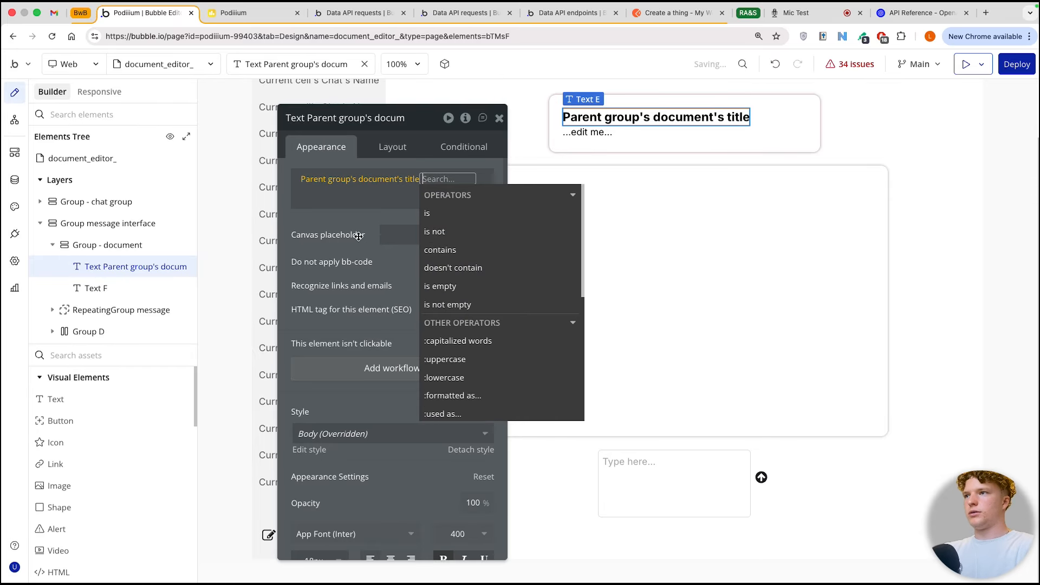
Step: Replace Text F's placeholder in Group - document with the dynamic expression Parent group's document's body
left_click(96, 288)
triple_click(325, 179)
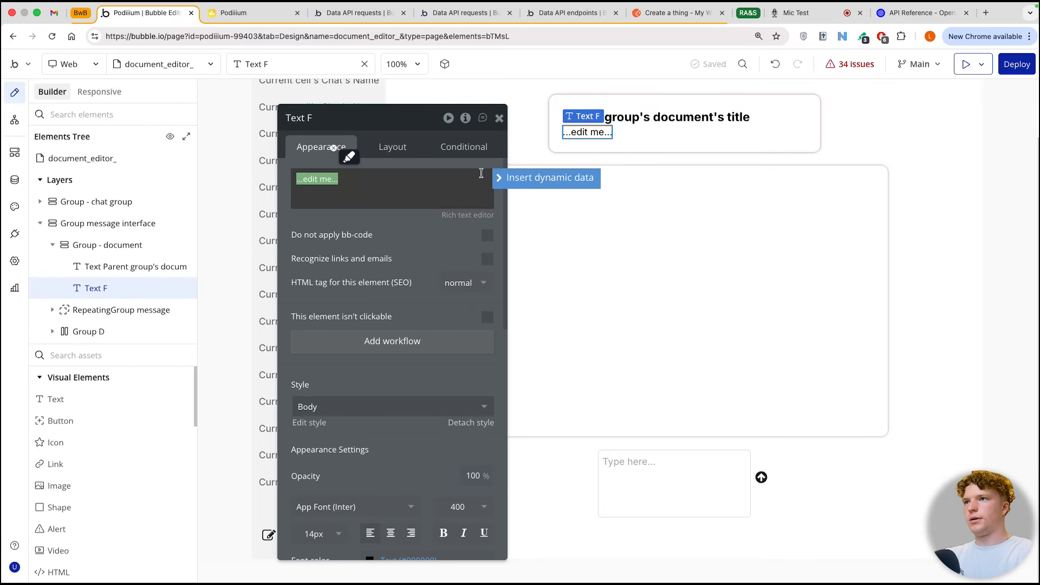
left_click(501, 177)
left_click(374, 210)
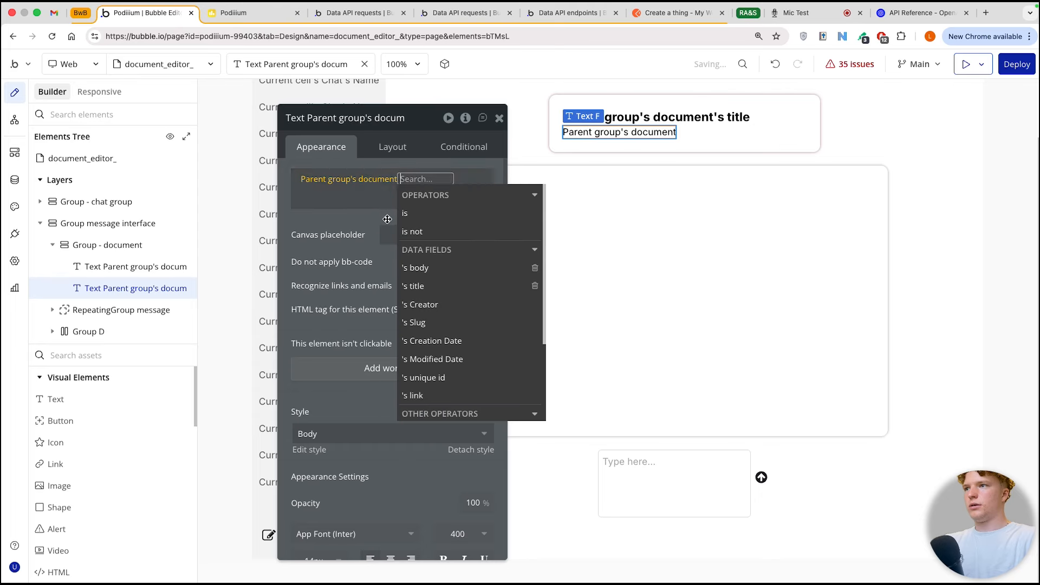
left_click(432, 268)
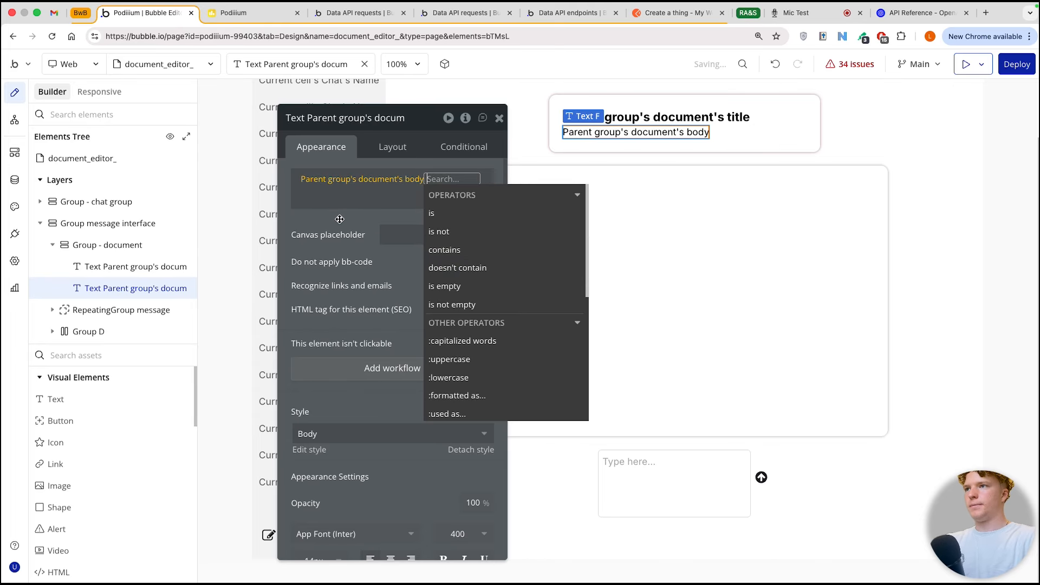
left_click(339, 220)
Step: Reload the app's preview page and send a chat message asking to create a document on how to build a Trojan horse
key("ctrl+Tab")
key("super+r")
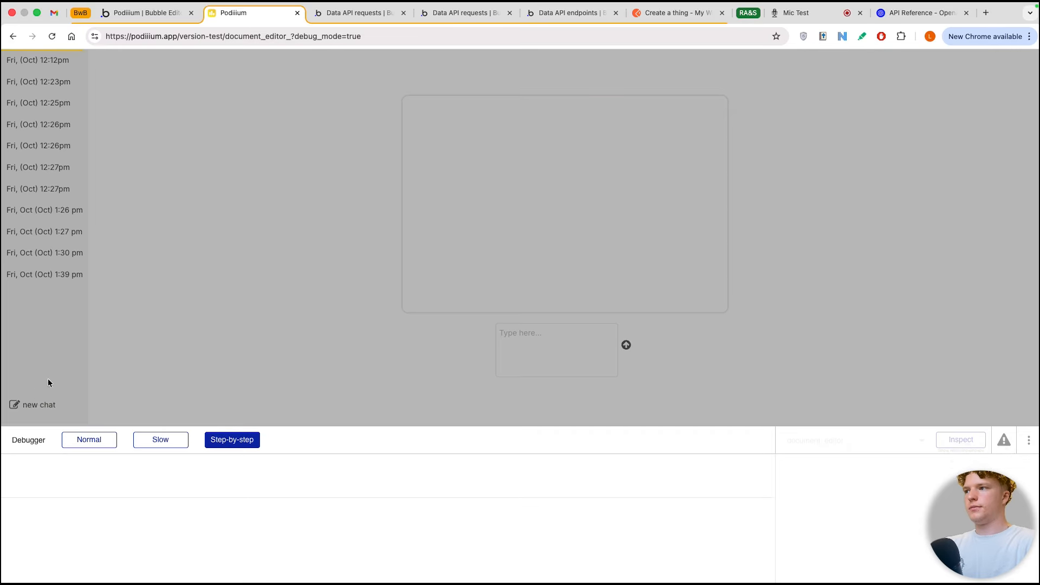
left_click(537, 354)
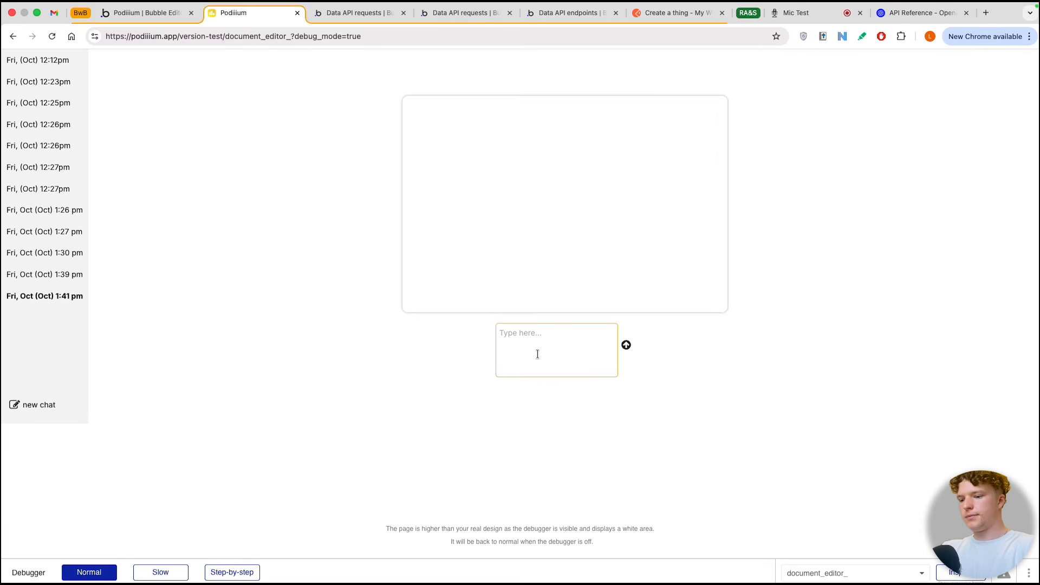
type("create document on how to build a trogne hourse")
key("Return")
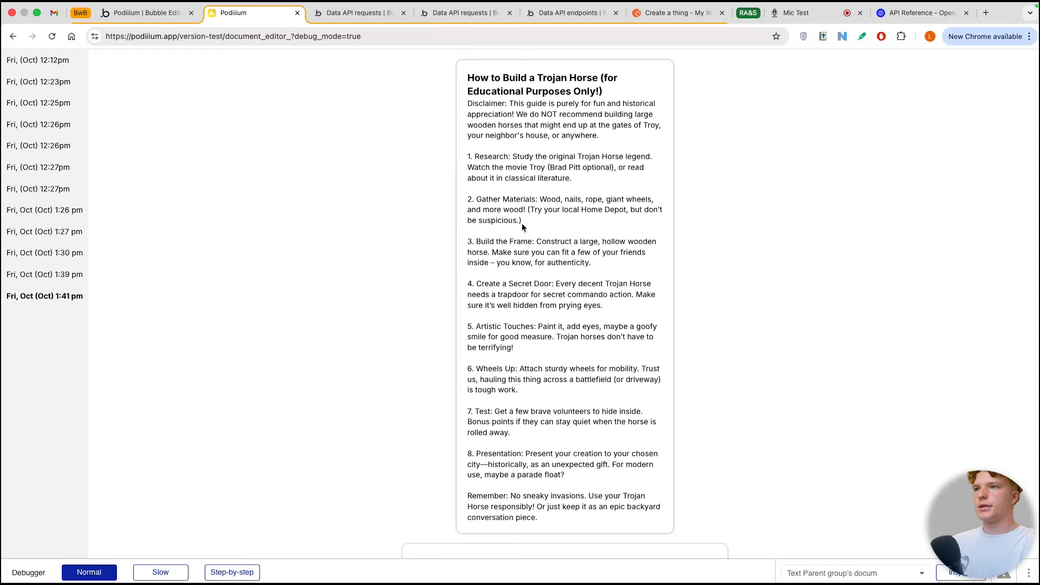
Step: Review the generated document's title and body, along with the chat area below it, on the preview page
scroll(521, 223, "down", 5)
scroll(433, 289, "up", 5)
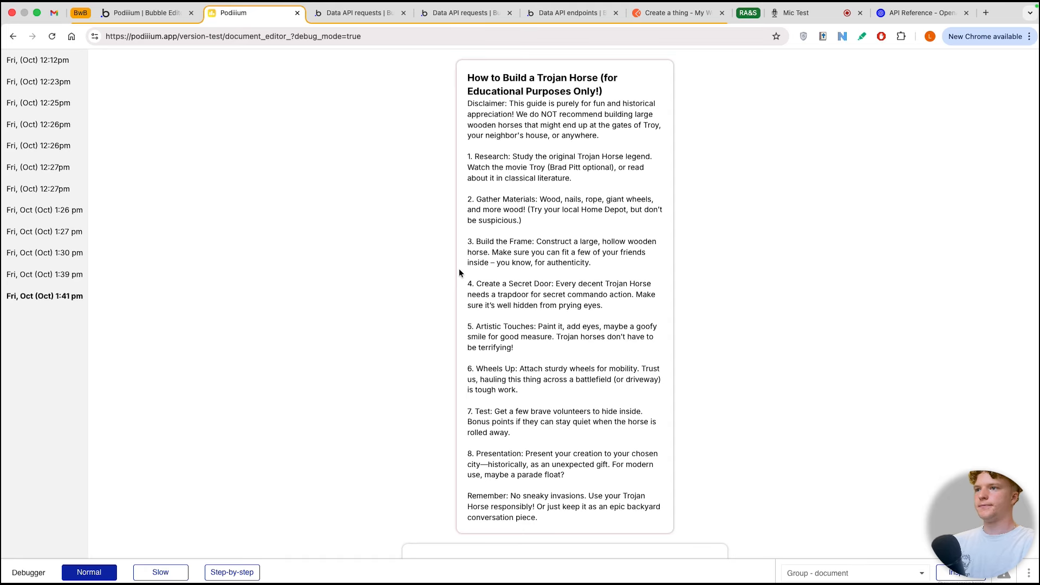
scroll(460, 269, "down", 3)
scroll(444, 228, "up", 3)
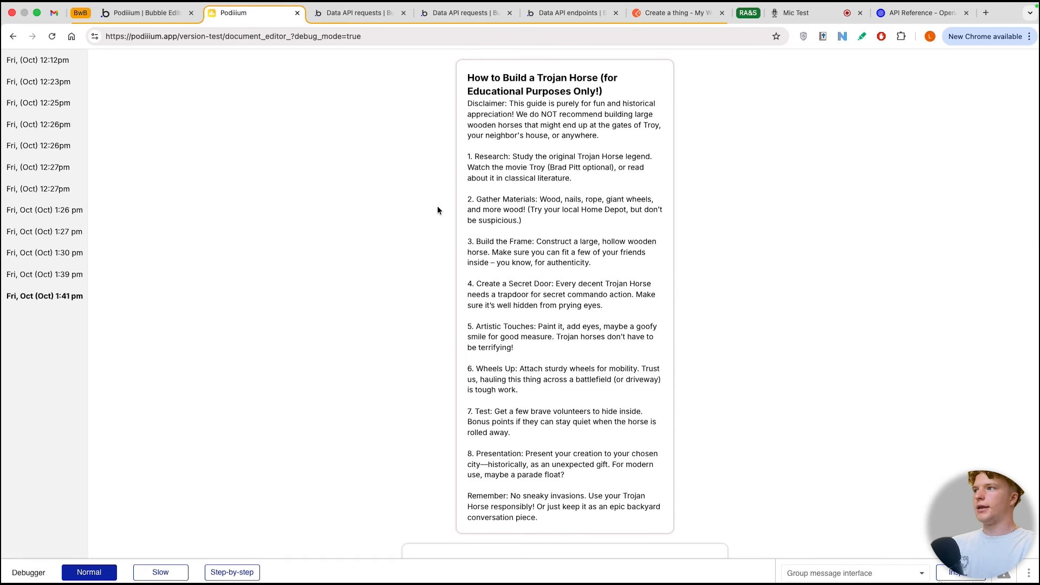
scroll(437, 211, "down", 5)
scroll(438, 210, "up", 5)
scroll(437, 210, "down", 2)
scroll(438, 210, "up", 2)
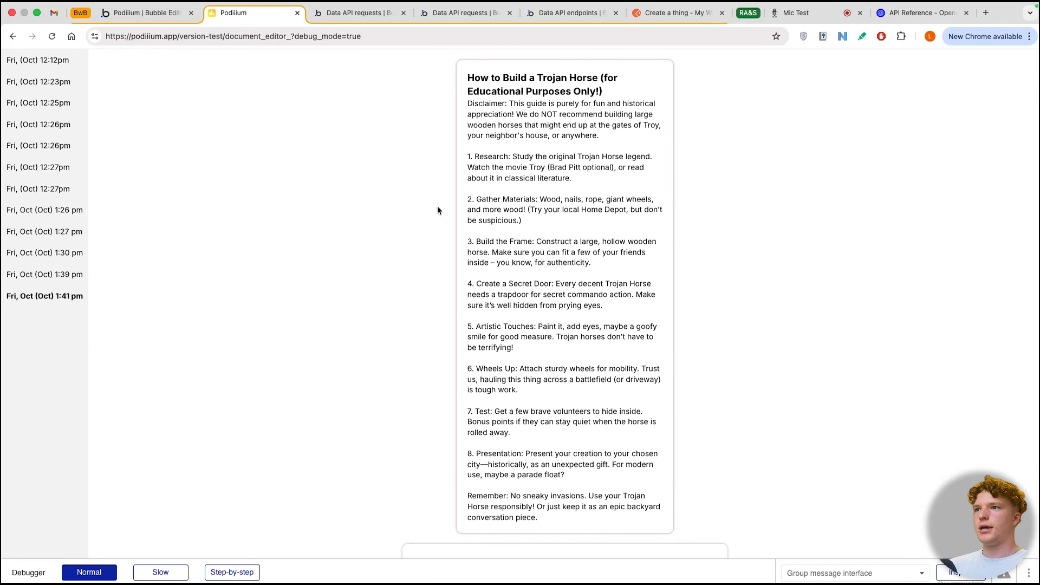
scroll(437, 210, "down", 5)
scroll(449, 181, "up", 5)
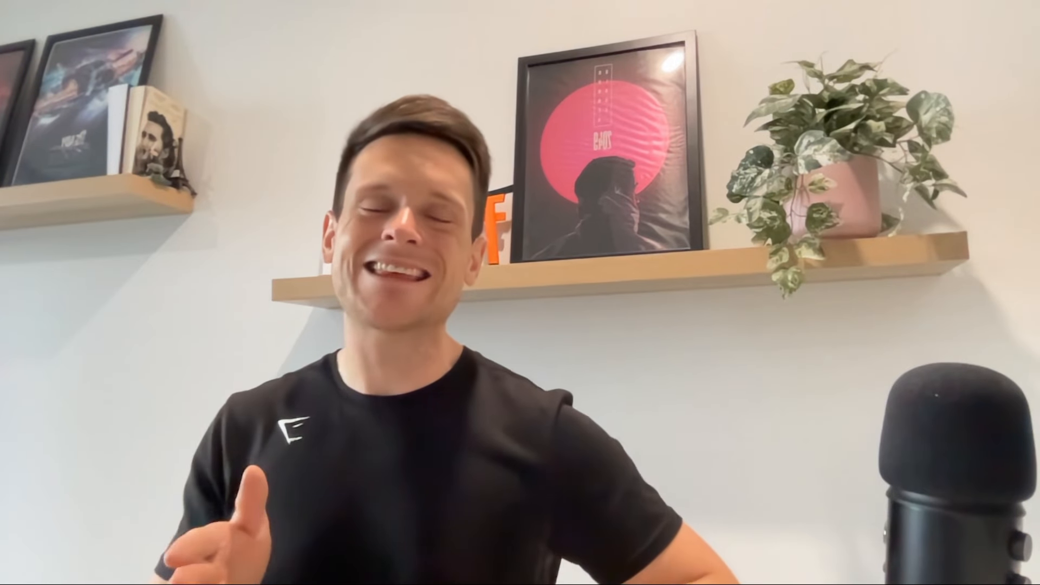